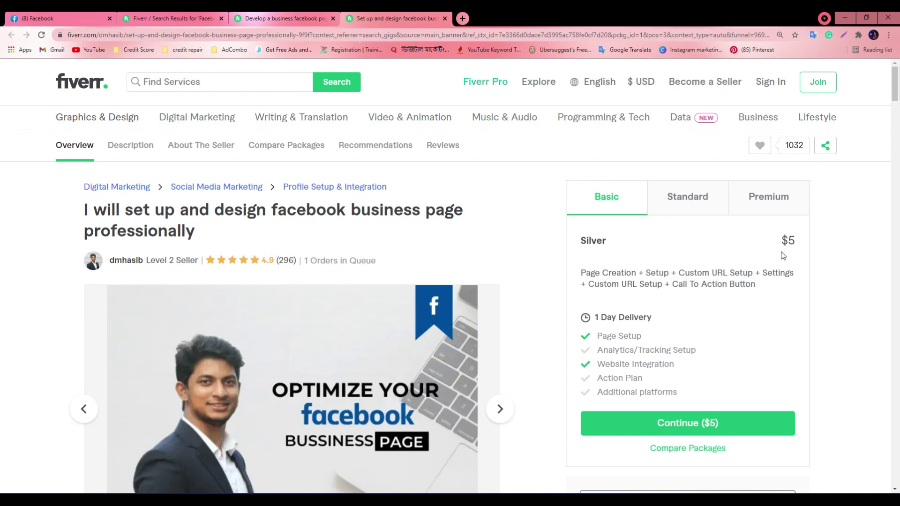
Check the Develop a business Facebook page gig's Basic package price and seller details
click(312, 19)
click(389, 18)
click(311, 19)
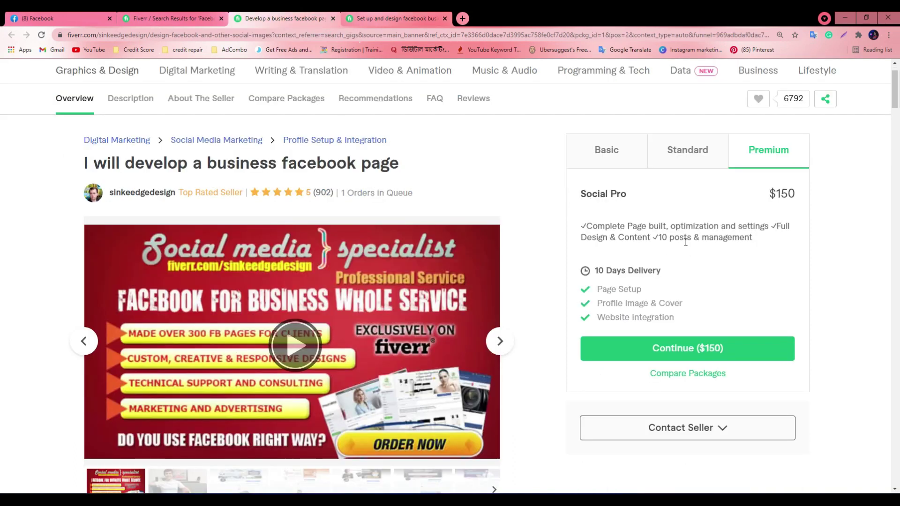
click(627, 167)
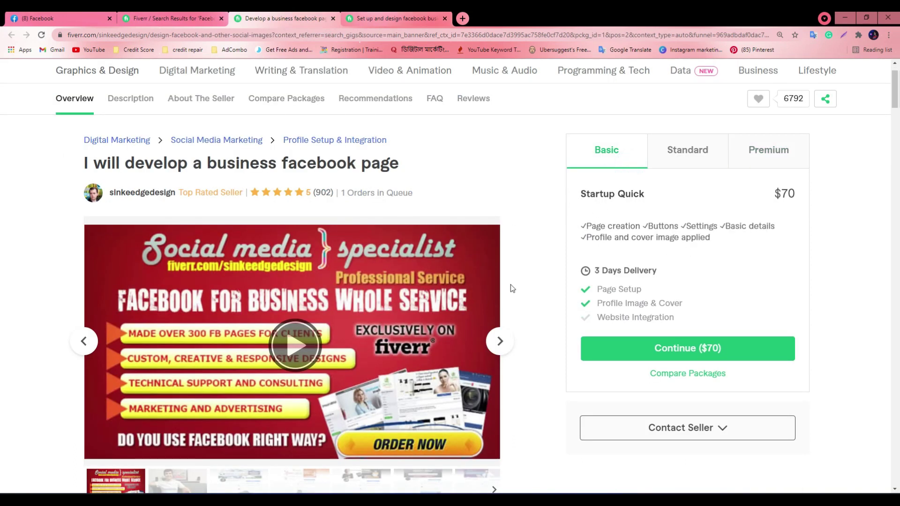
click(365, 15)
click(291, 18)
click(151, 194)
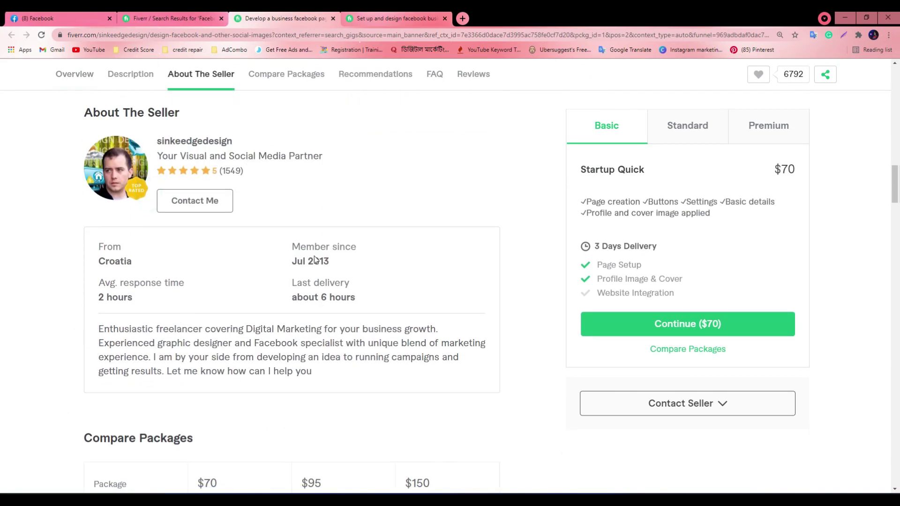
Compare the sellers of the set-up-and-design and business Facebook page gigs
click(394, 19)
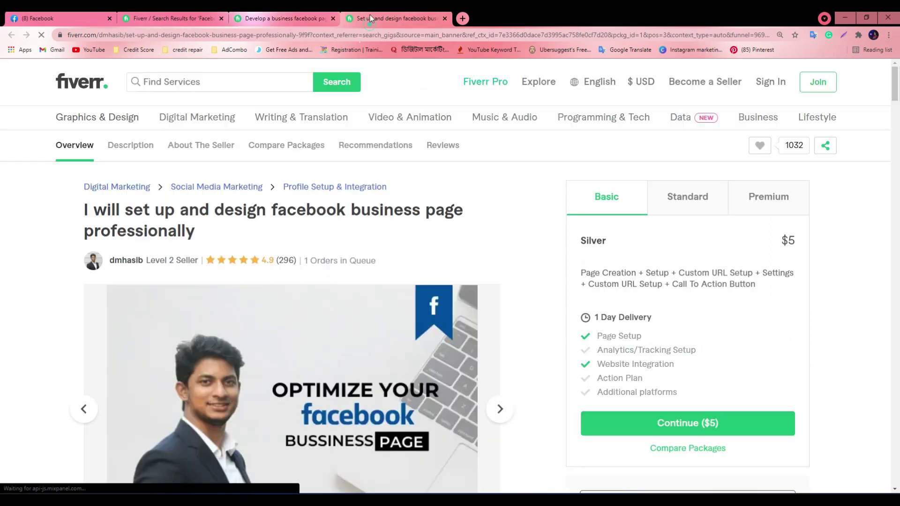
scroll(311, 371, down, 15)
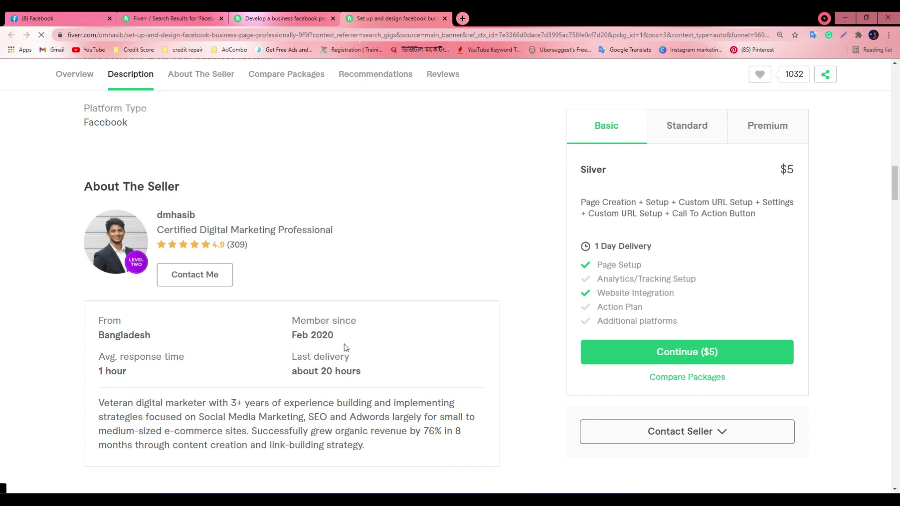
click(283, 18)
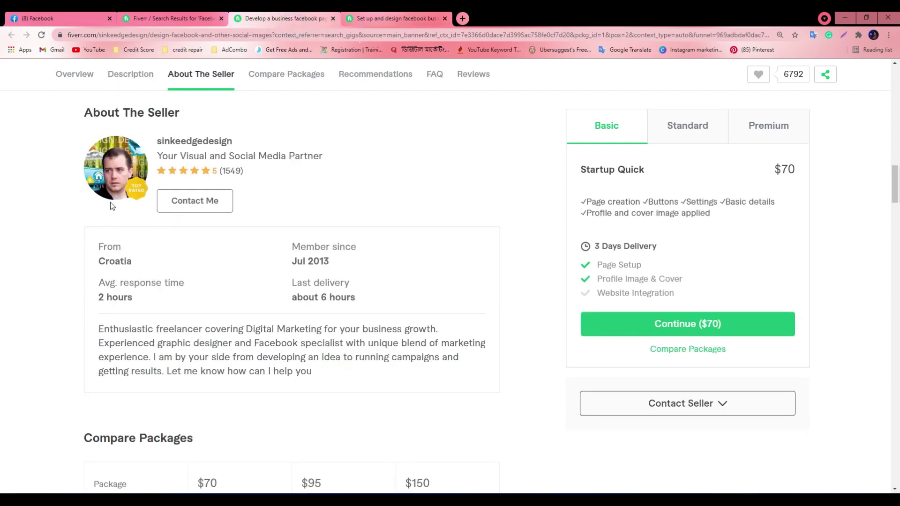
scroll(300, 316, up, 10)
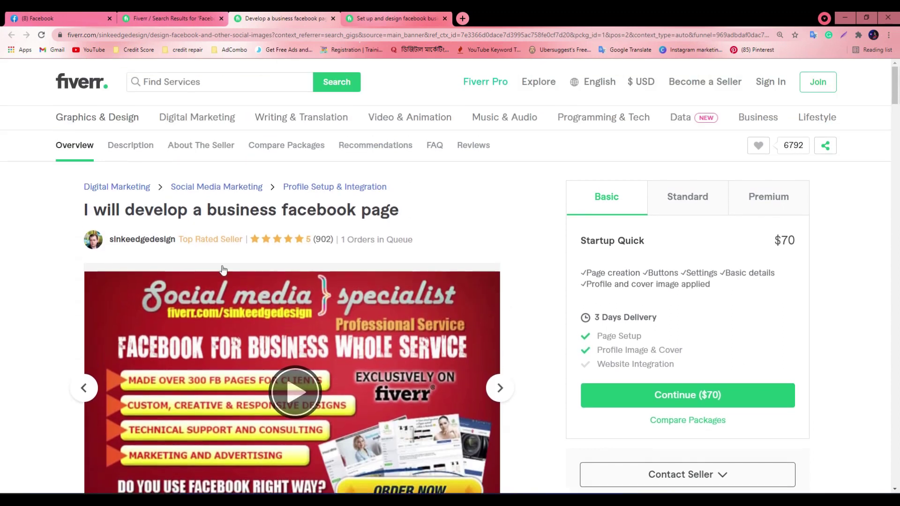
drag(347, 240, 382, 240)
click(397, 18)
scroll(216, 269, up, 10)
scroll(204, 272, up, 3)
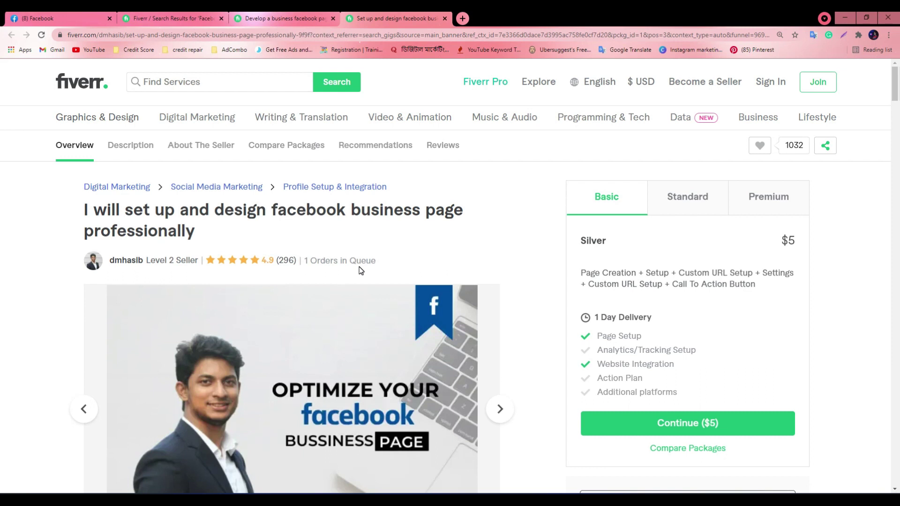
Shrink the browser over the Meet view, then restore it to full screen
drag(589, 15, 390, 151)
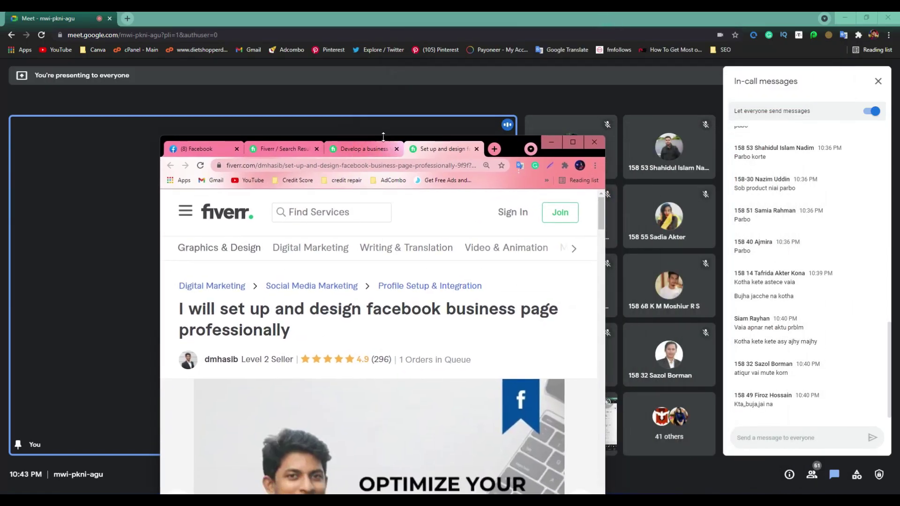
drag(506, 143, 390, 26)
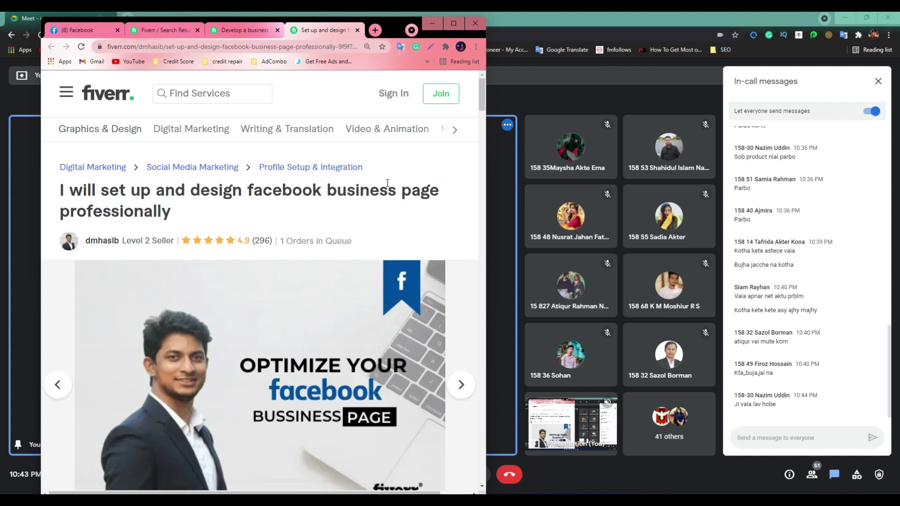
click(454, 22)
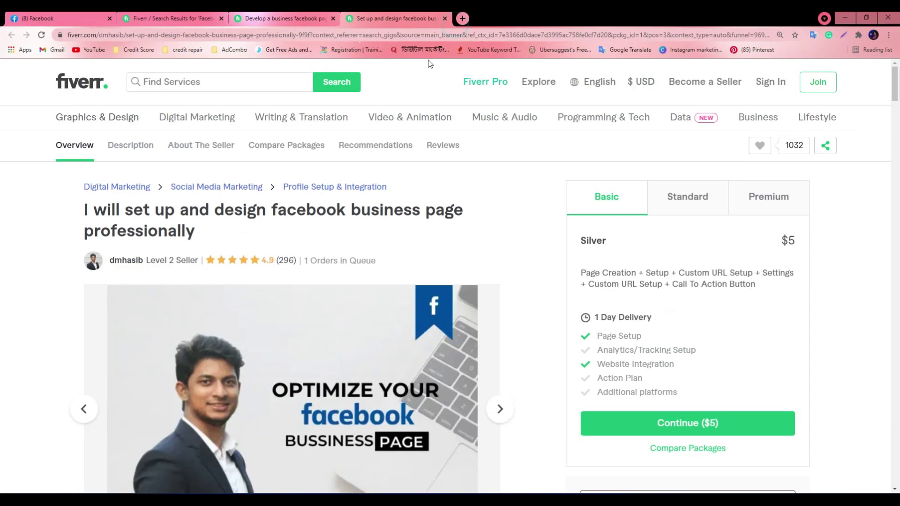
Close the Fiverr search results and both gig tabs
click(186, 19)
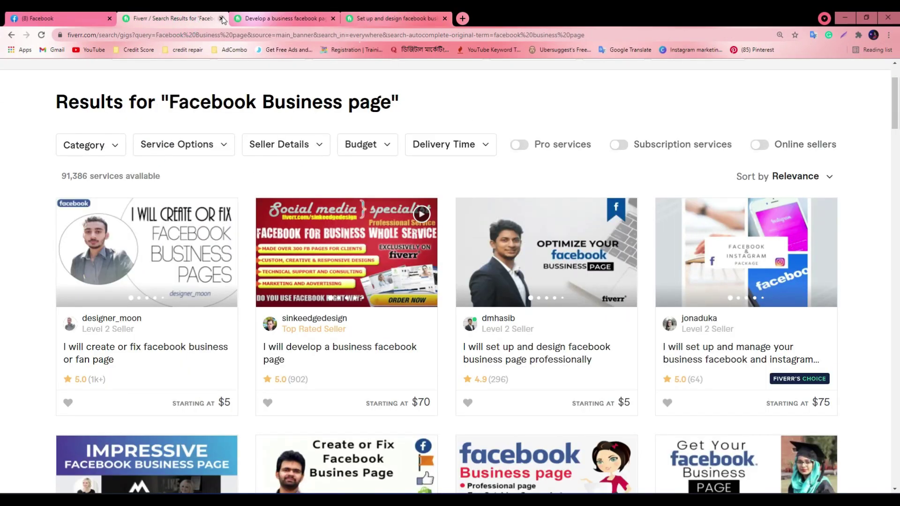
click(221, 19)
click(222, 18)
click(221, 18)
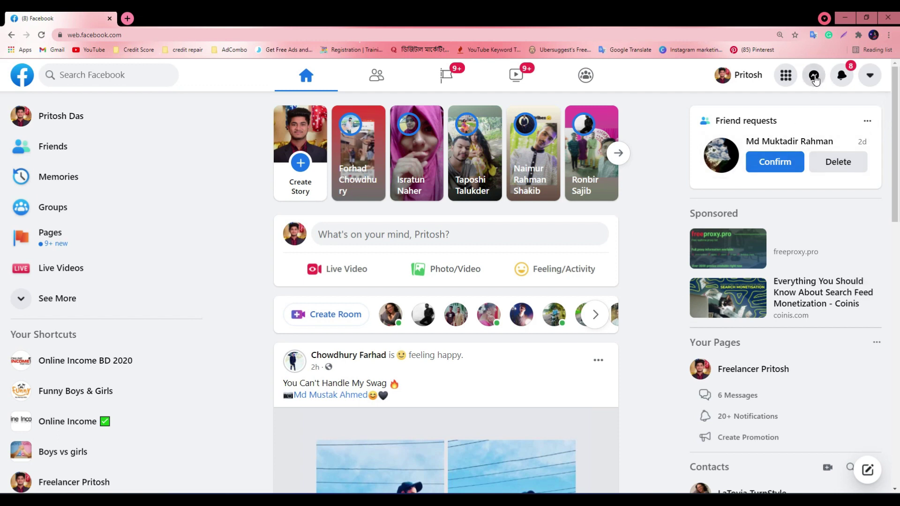
Start a new Facebook Page named Treands T-shirt from the Create menu
click(786, 75)
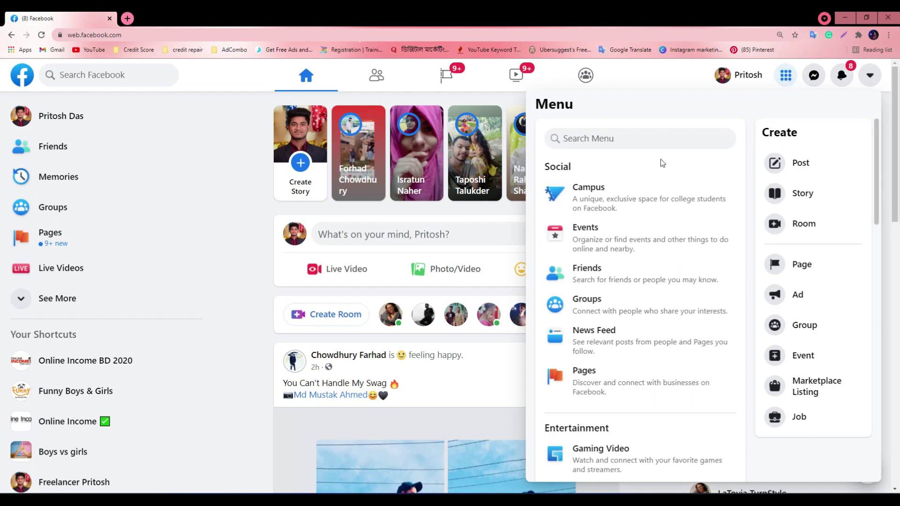
click(808, 270)
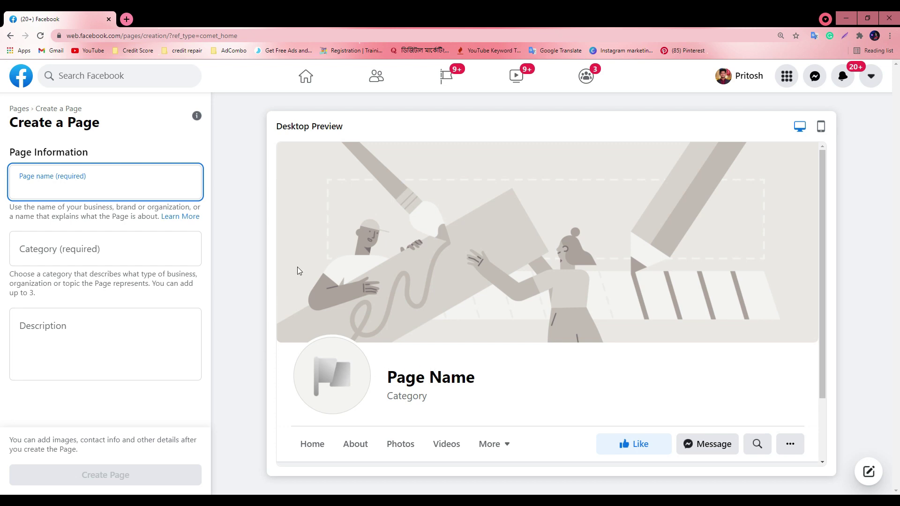
text(Treands T-shirt)
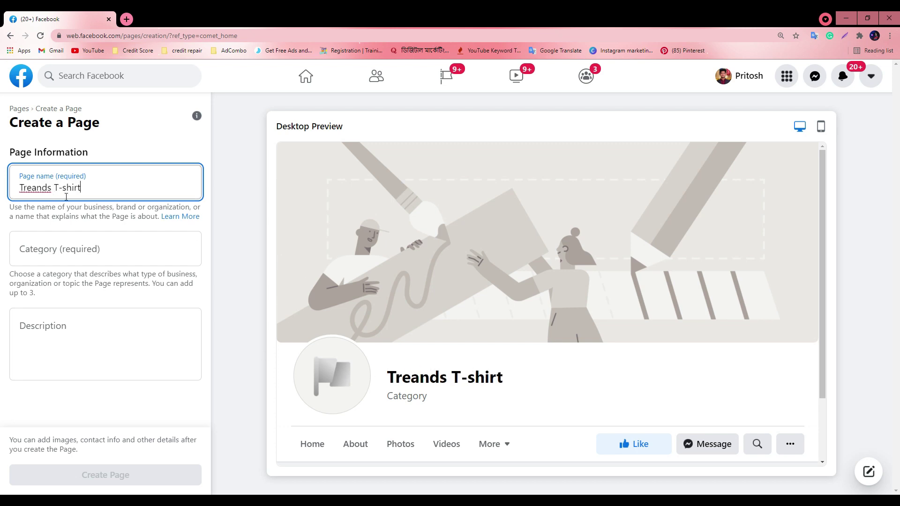
click(63, 252)
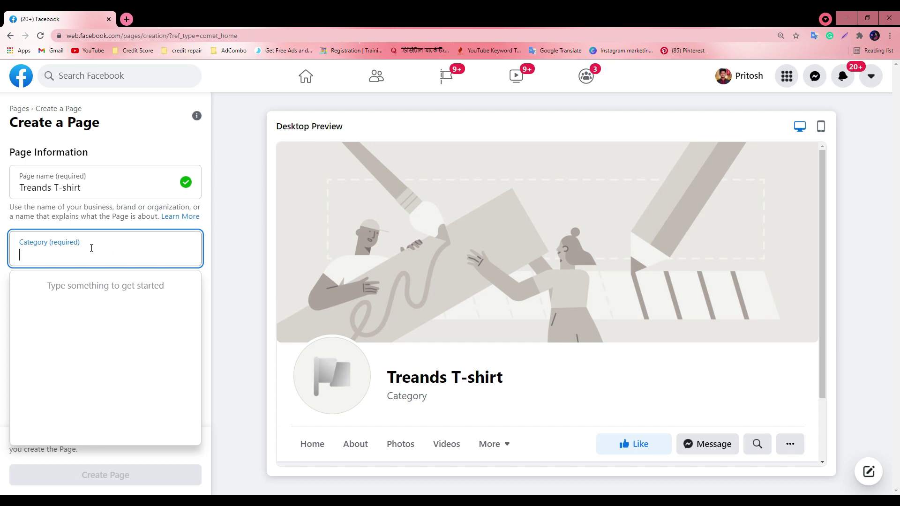
Set the Page category to Clothing (Brand)
text(b)
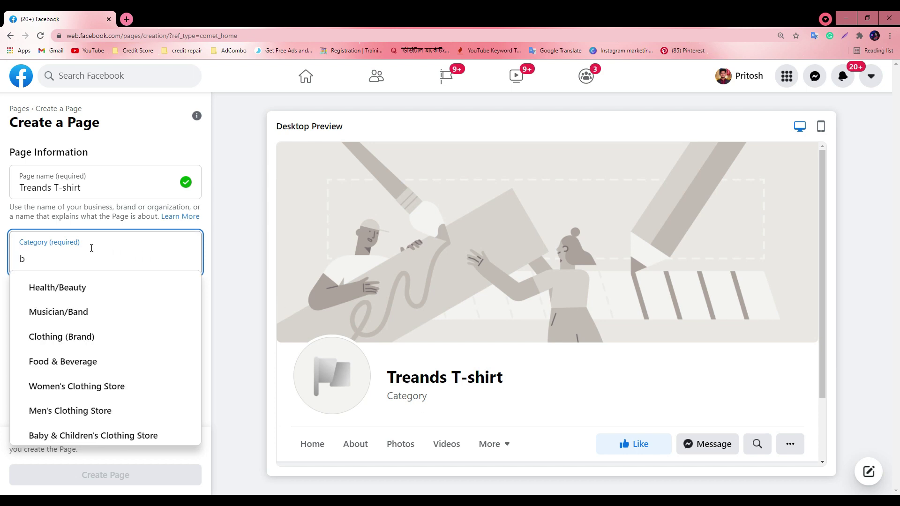
text(u)
key(BackSpace)
key(BackSpace)
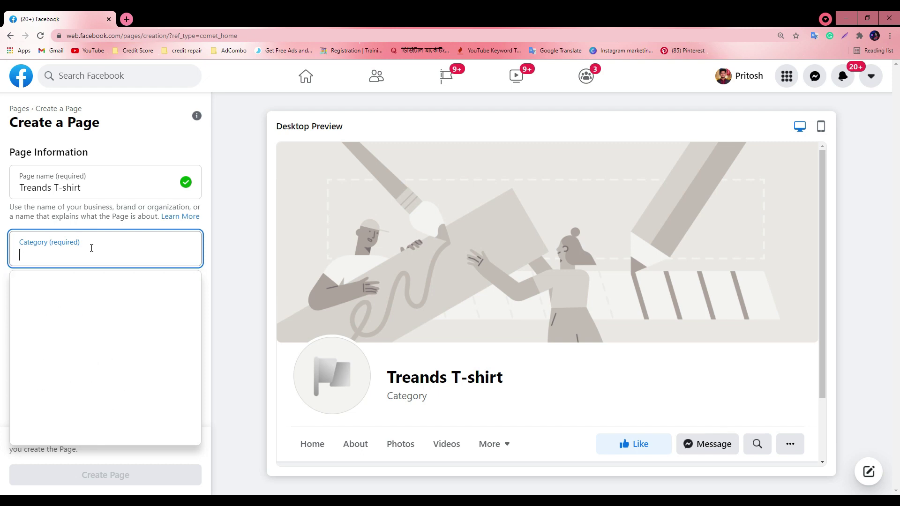
text(cl)
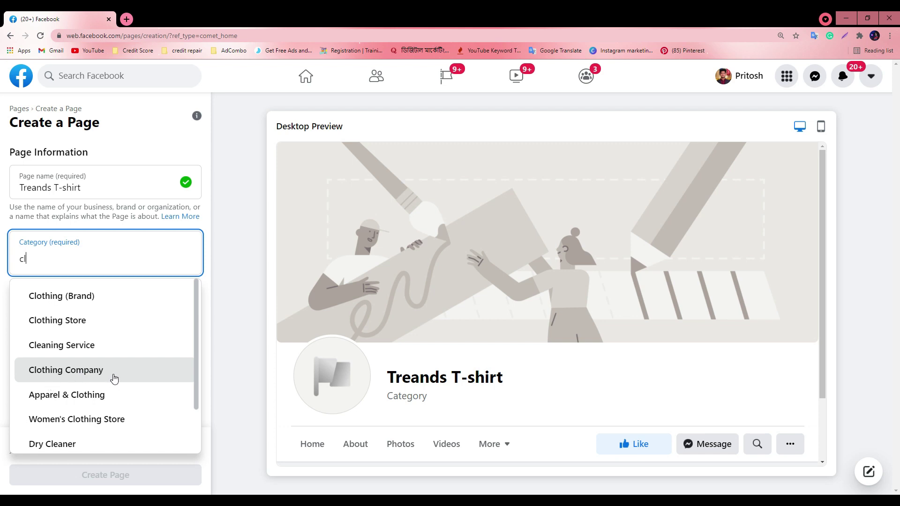
scroll(88, 370, down, 1)
scroll(88, 392, up, 1)
scroll(86, 394, down, 1)
scroll(87, 389, up, 1)
click(70, 297)
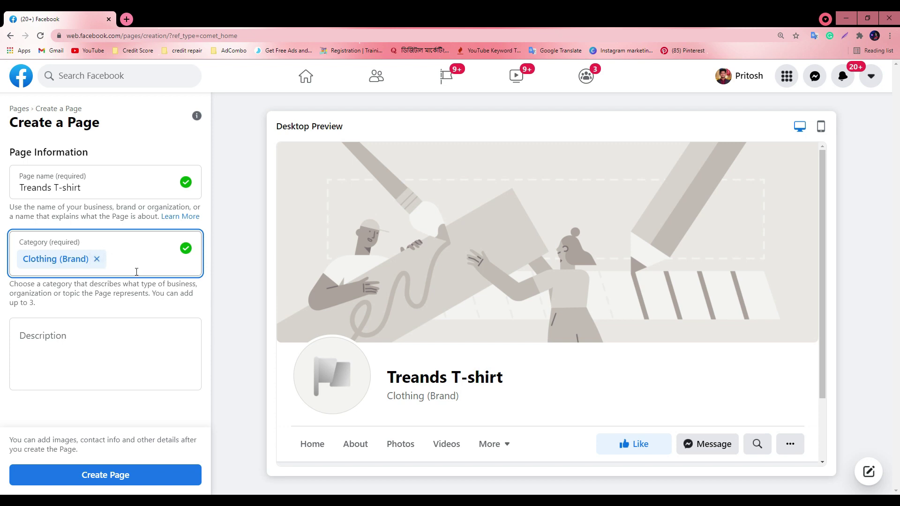
Add and then remove Fashion Model, leaving Clothing (Brand) as the only category
drag(256, 16, 235, 1)
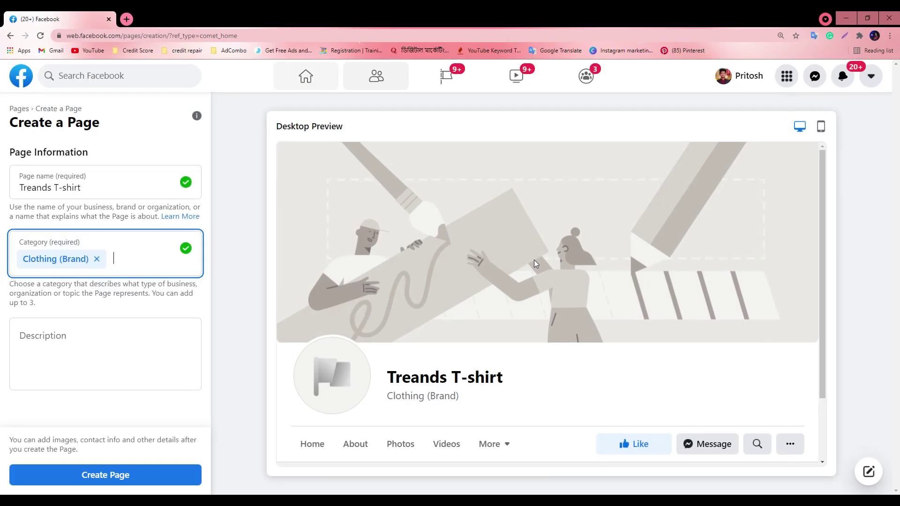
click(113, 267)
text(fash)
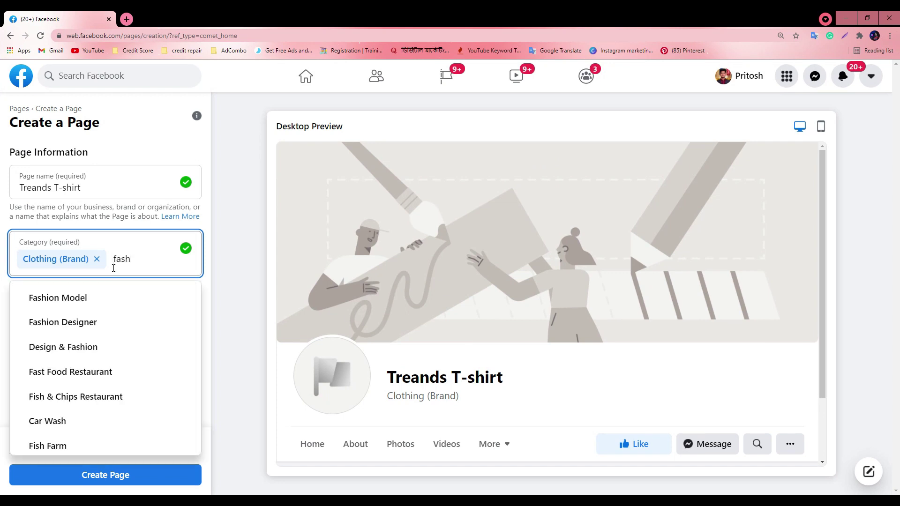
click(72, 301)
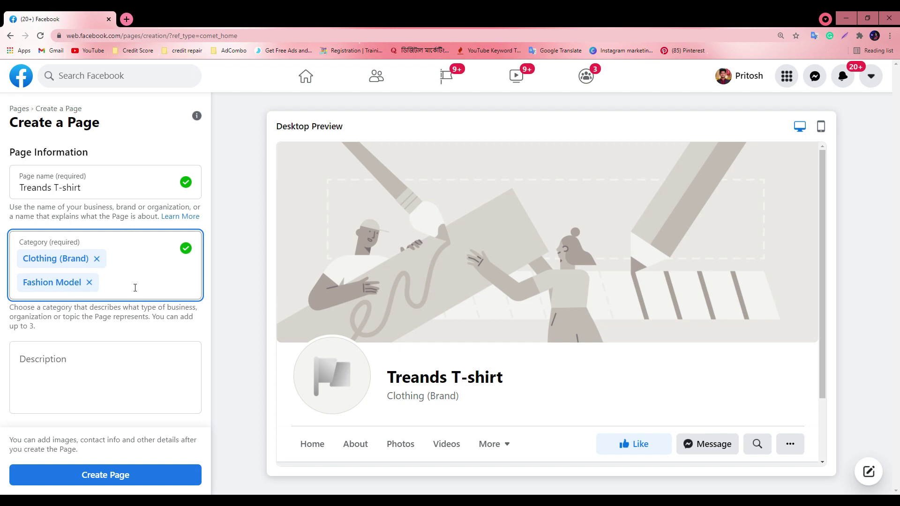
click(89, 282)
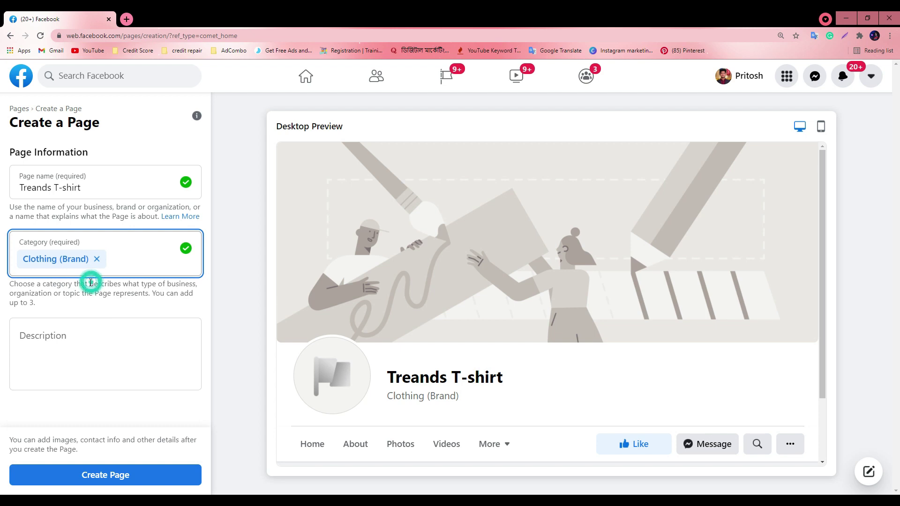
click(118, 258)
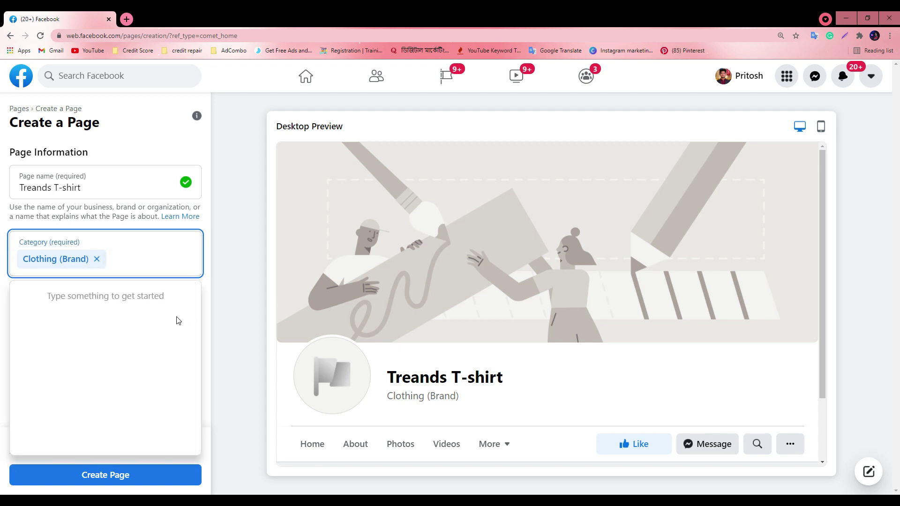
click(223, 323)
click(40, 242)
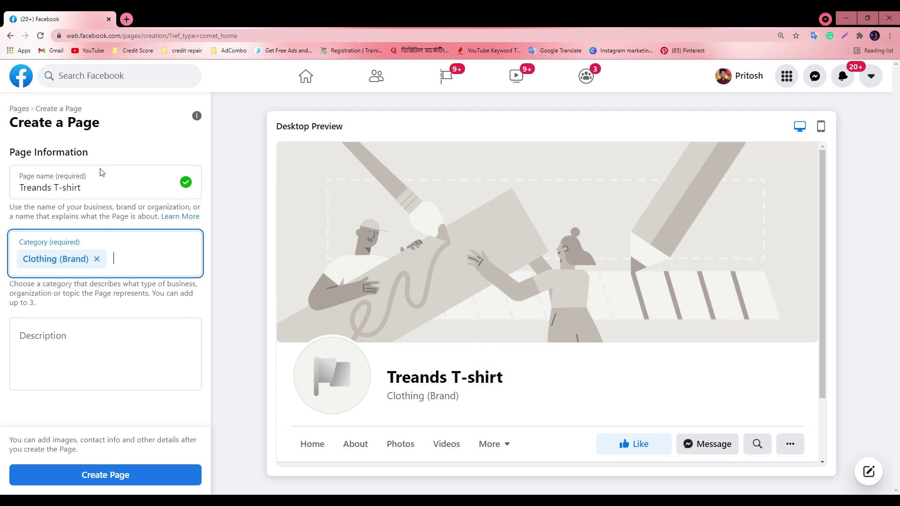
Create and save the Treands T-shirt Page, admitting a waiting Meet participant meanwhile
click(97, 484)
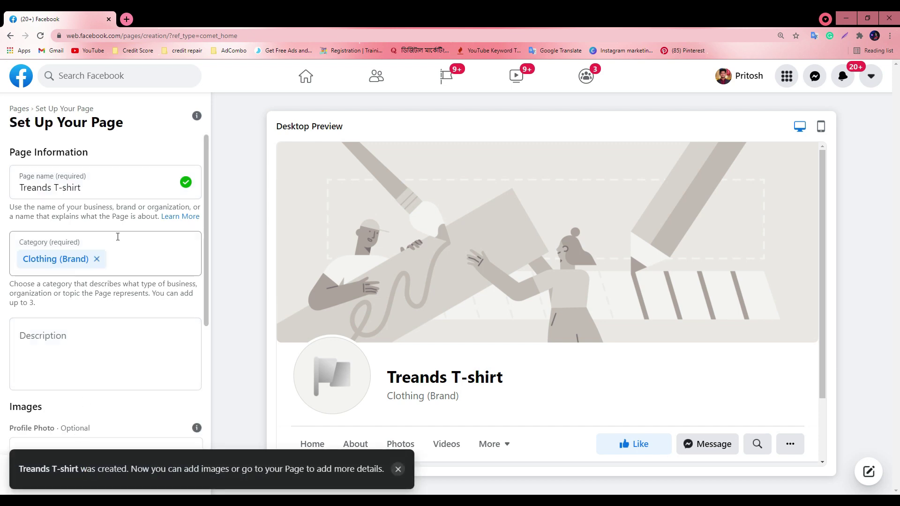
scroll(141, 291, down, 5)
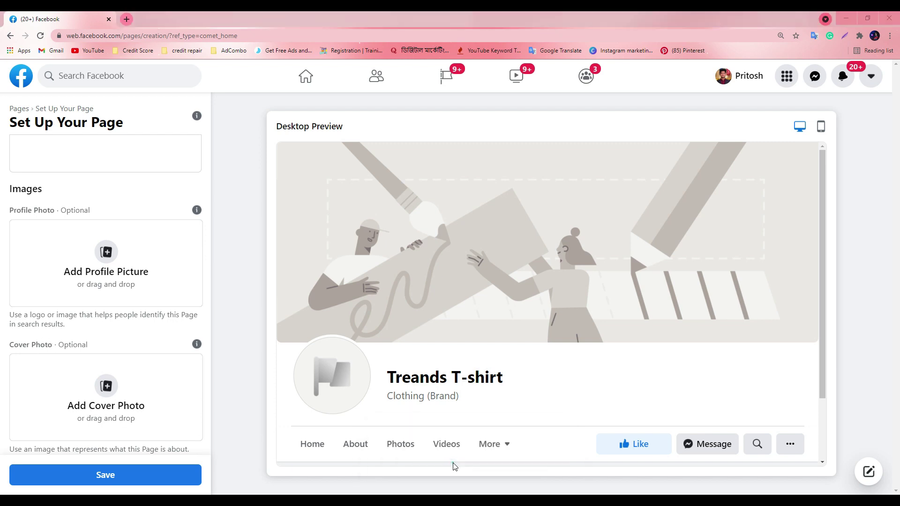
key(alt+Tab)
click(553, 118)
click(848, 17)
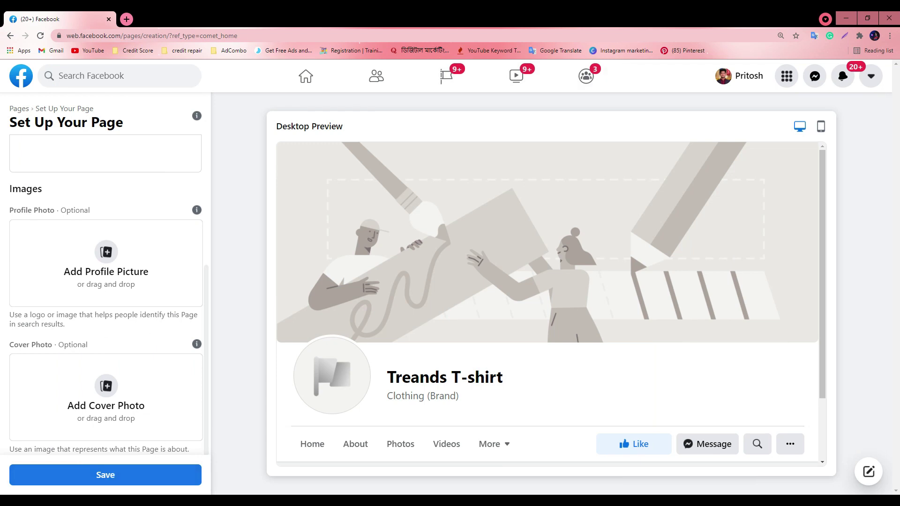
click(97, 474)
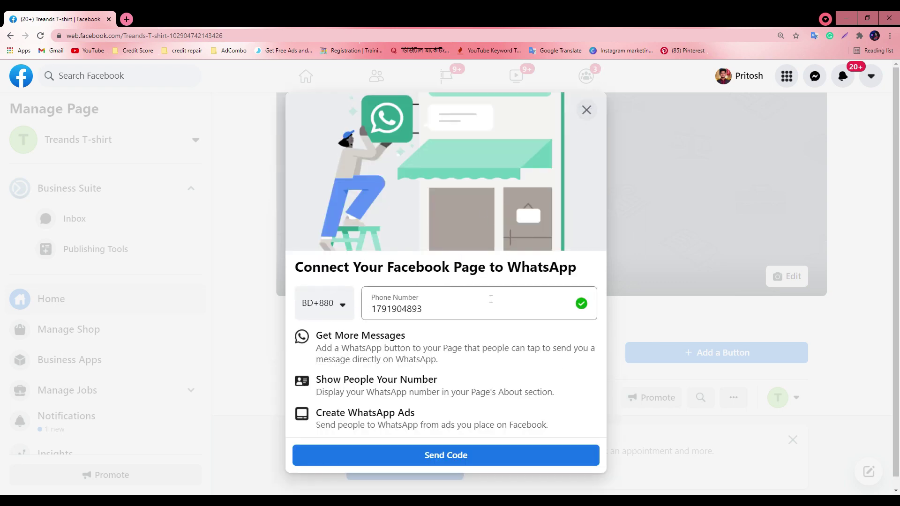
Clear the phone number and leave the WhatsApp connection dialog without connecting
click(435, 313)
double_click(434, 314)
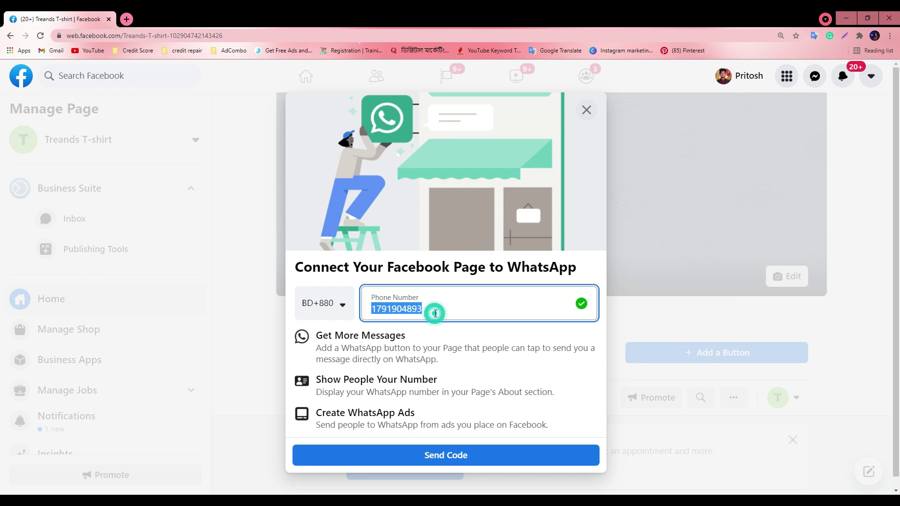
key(BackSpace)
click(586, 110)
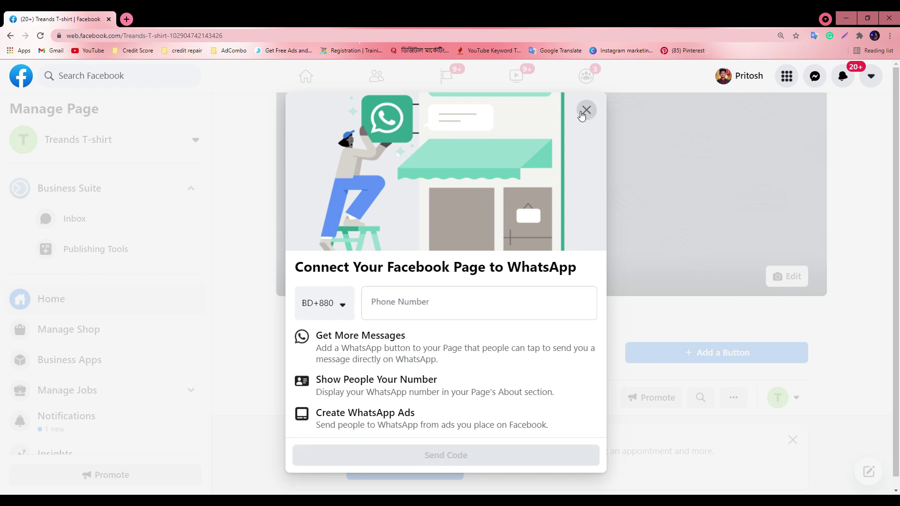
click(565, 344)
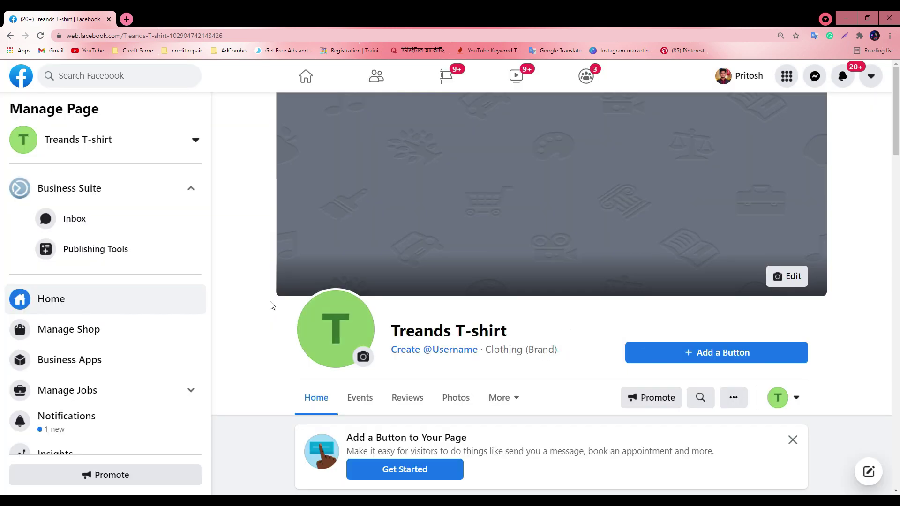
Dismiss the Add a Button suggestion card on the new Page
scroll(648, 235, down, 4)
scroll(670, 290, up, 3)
scroll(557, 169, up, 1)
scroll(423, 196, down, 5)
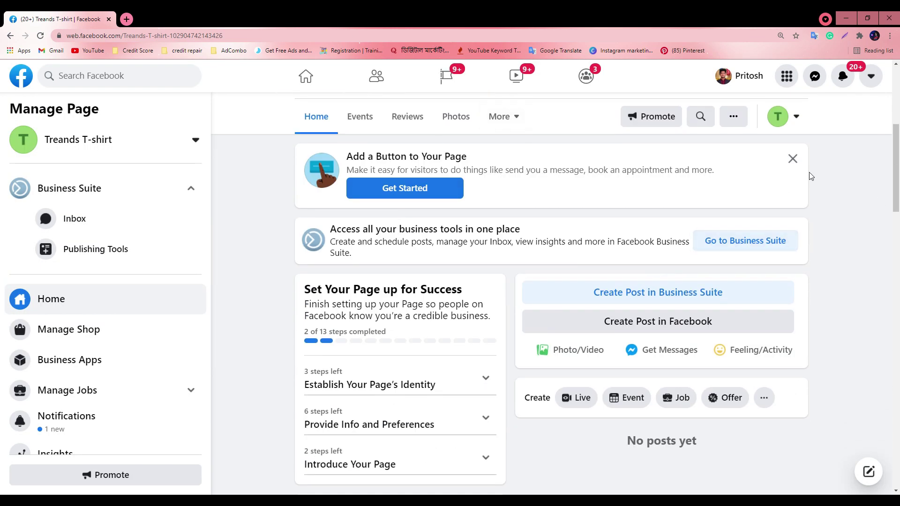
click(792, 159)
Mute all participants from Meet's People panel, then minimize Meet back to Facebook
key(alt+Tab)
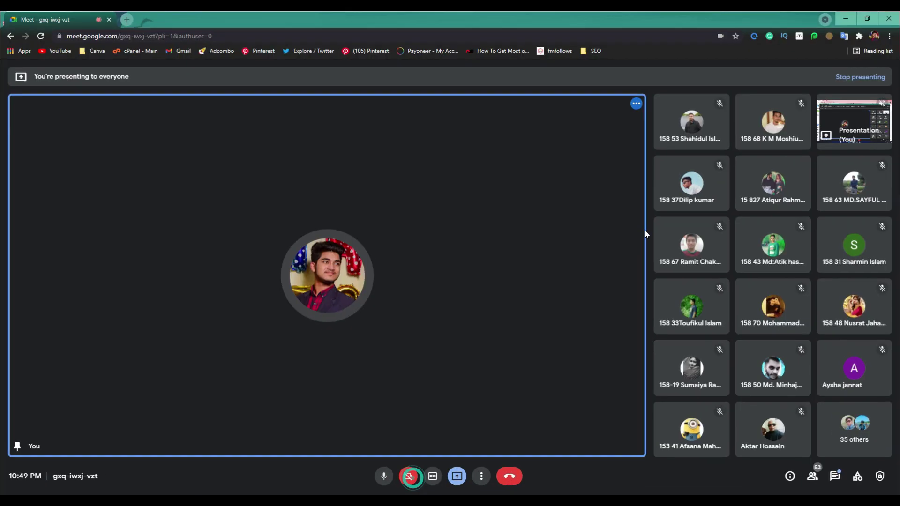
click(813, 476)
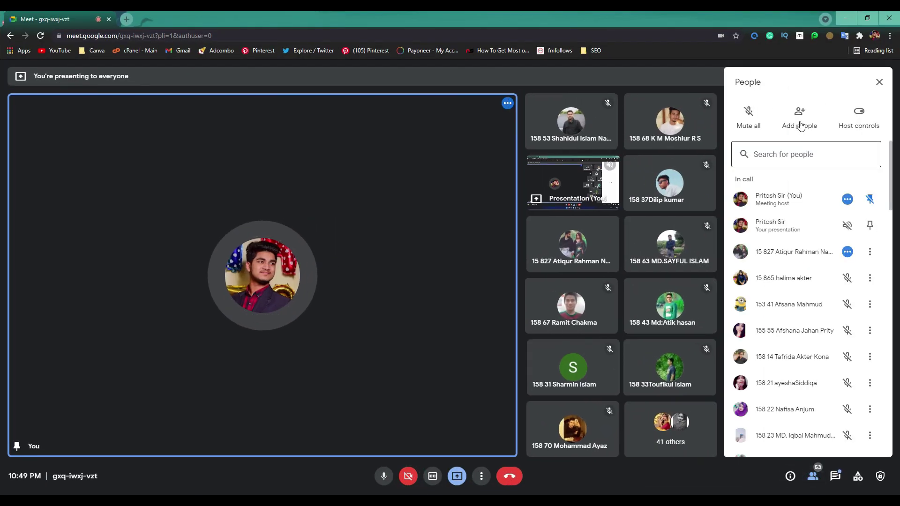
click(759, 116)
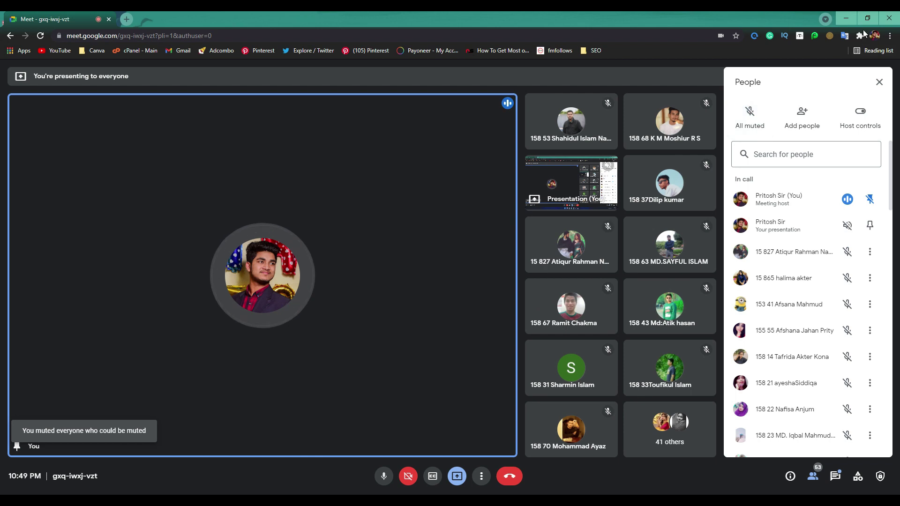
click(843, 18)
scroll(445, 277, up, 5)
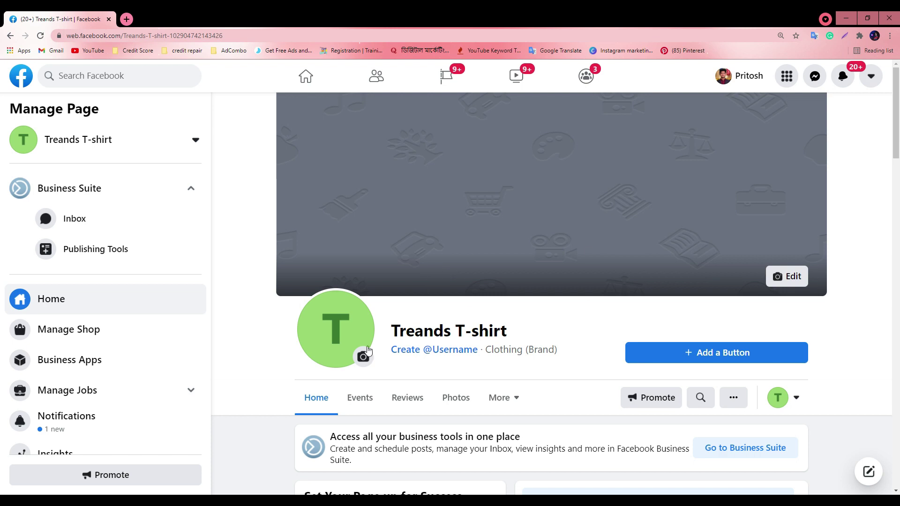
Interact as your personal profile and browse the Treands T-shirt Page's 0 followers and no posts
click(778, 397)
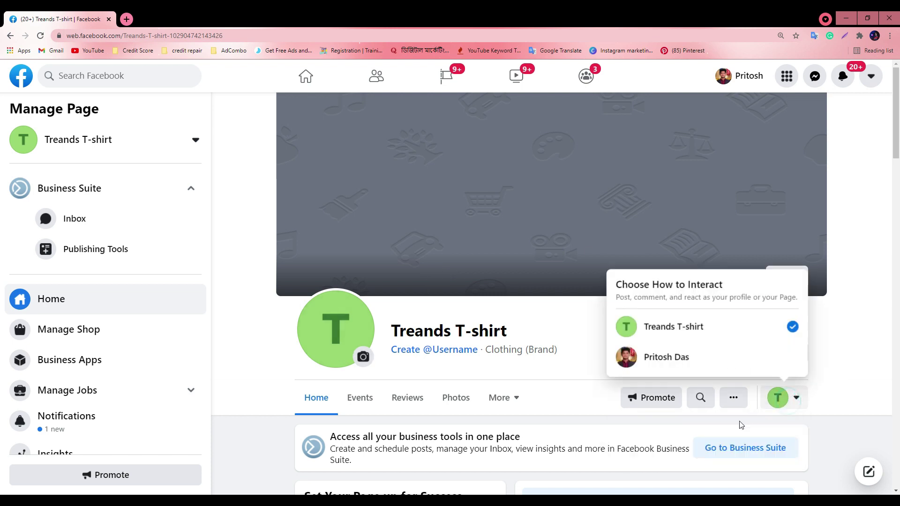
click(678, 368)
scroll(282, 262, down, 4)
scroll(520, 327, up, 4)
scroll(623, 298, down, 10)
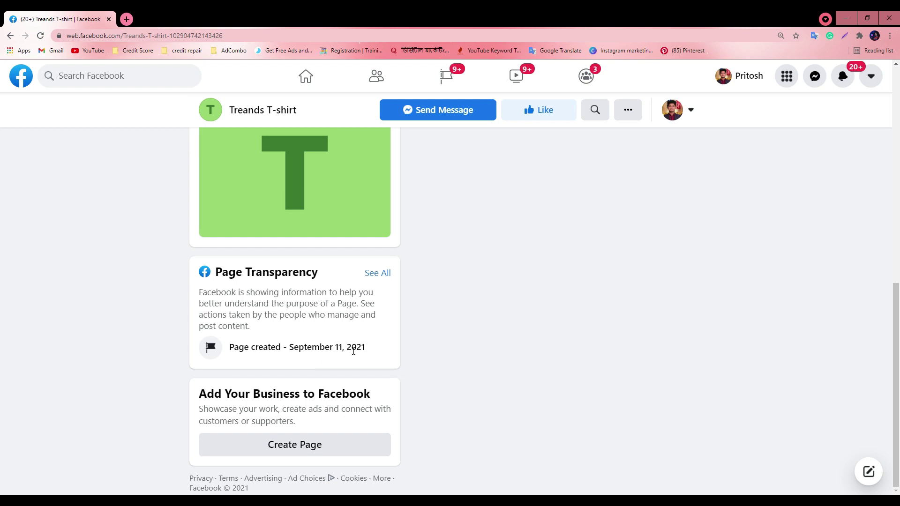
scroll(367, 354, up, 10)
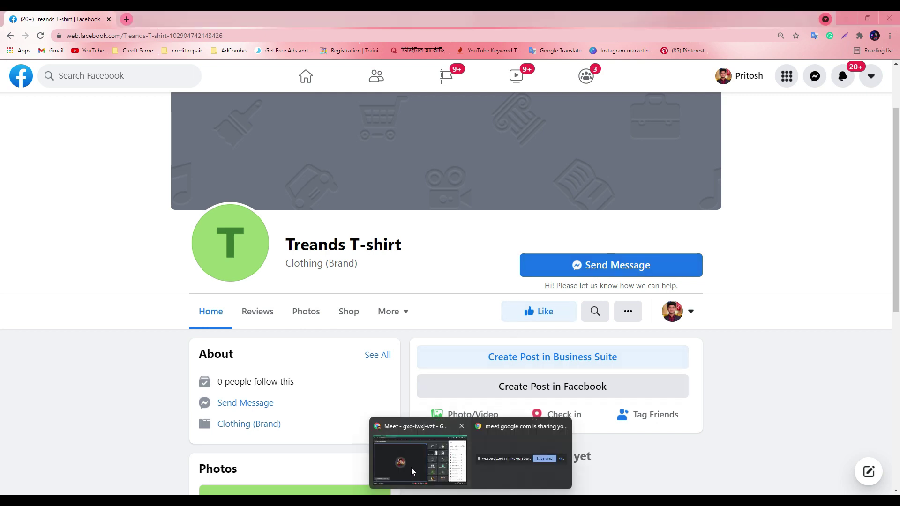
Bring up Meet from the taskbar, mute all participants again, and return to Facebook
click(412, 468)
click(750, 125)
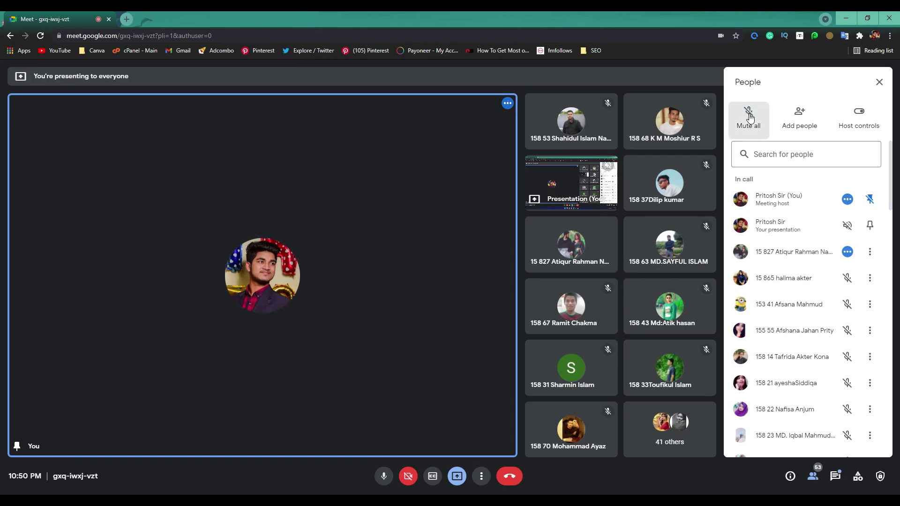
double_click(834, 21)
click(814, 30)
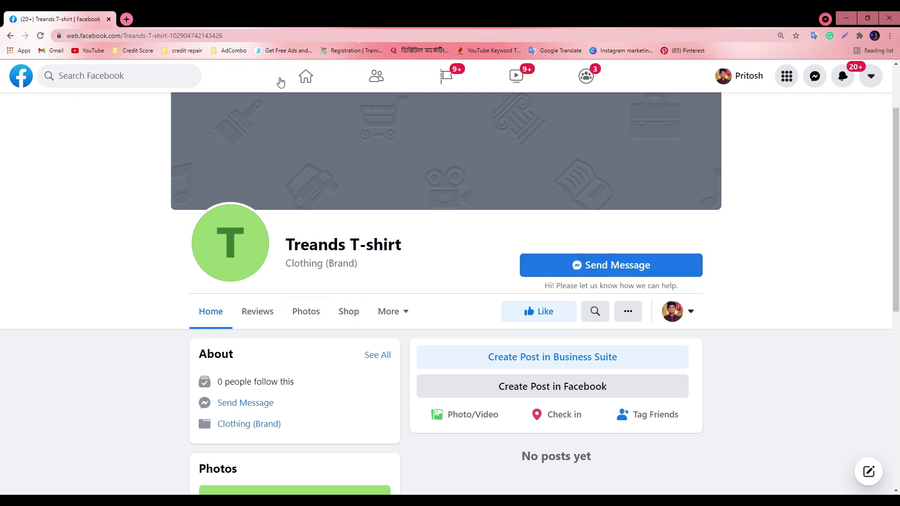
Open the Facebook Home link in a new tab and switch between both tabs
right_click(305, 76)
click(321, 83)
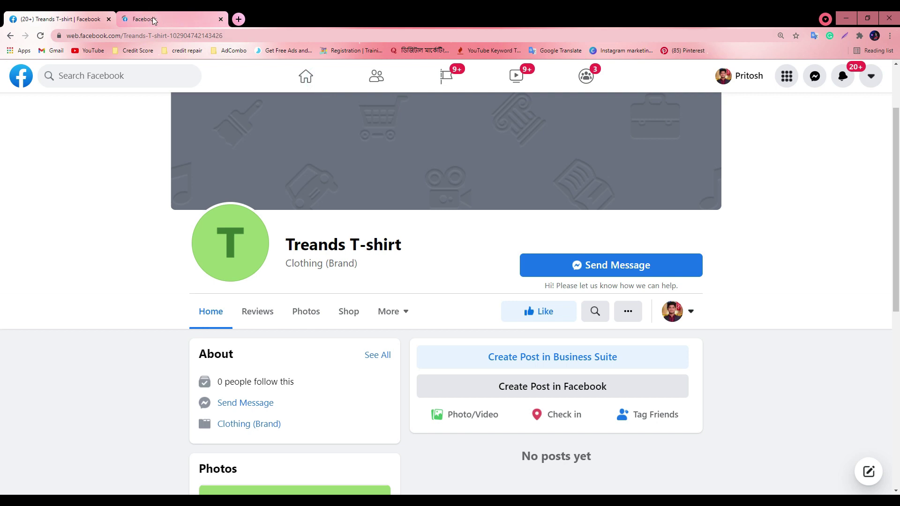
click(153, 20)
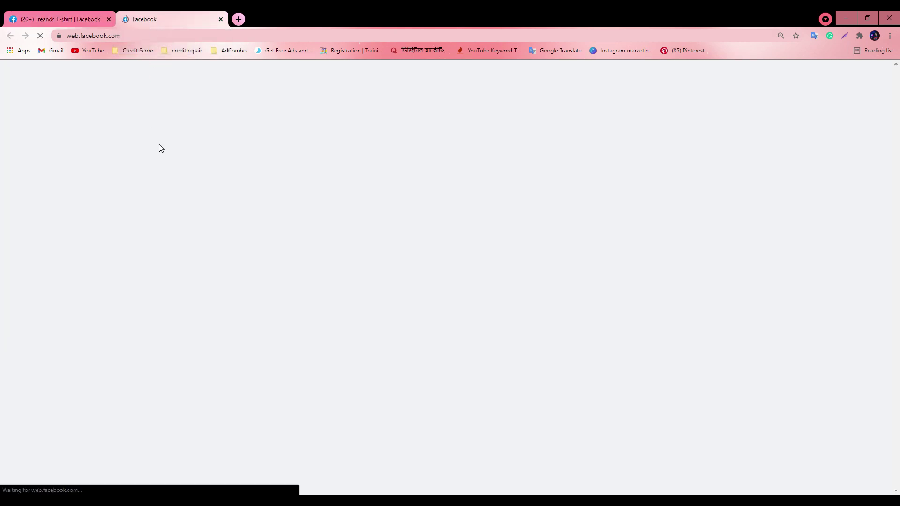
click(70, 19)
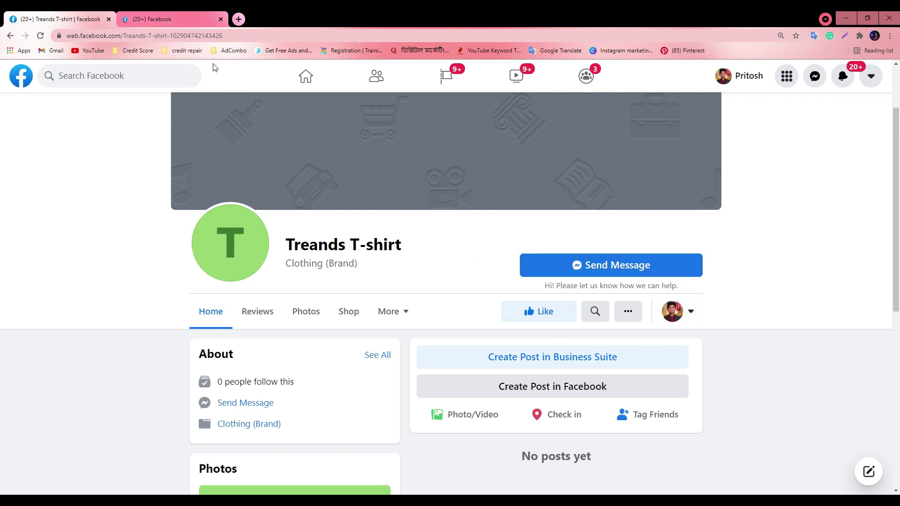
click(159, 20)
Search Facebook for 'free' and open the Freelancer Pritosh Page from the results
click(103, 76)
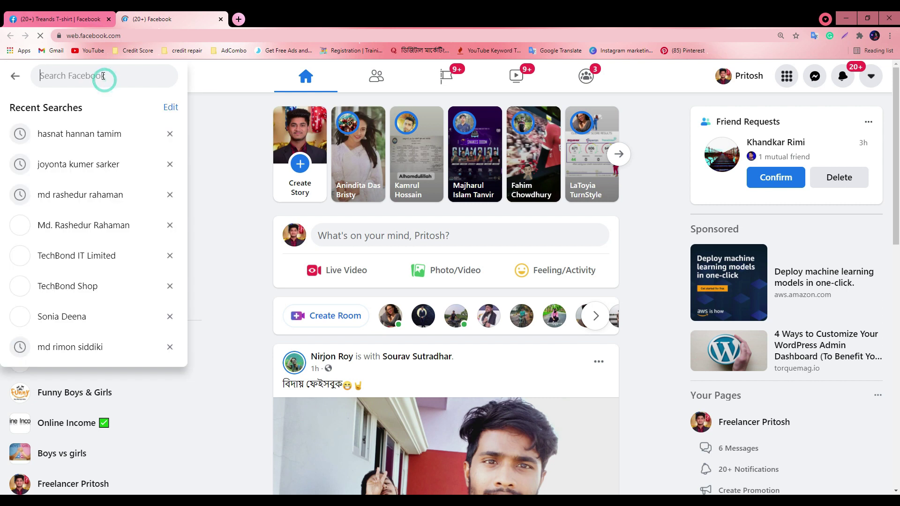
text(free)
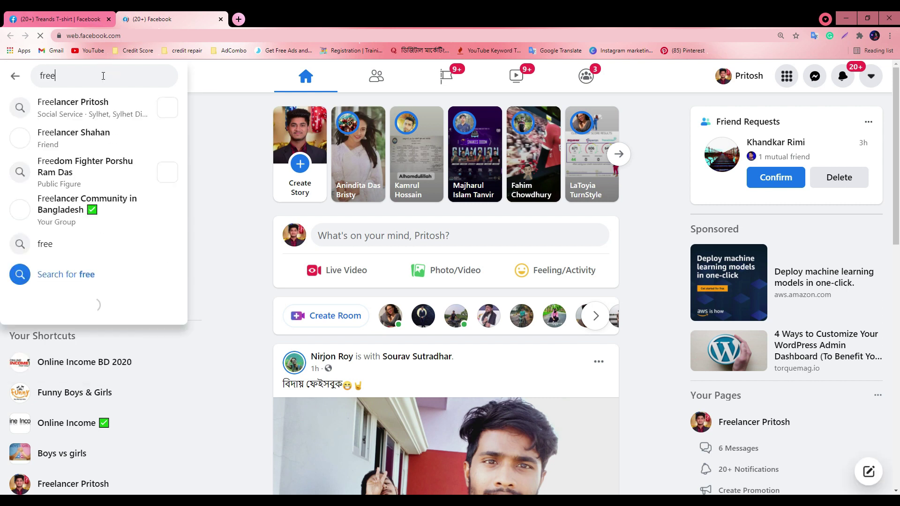
click(110, 103)
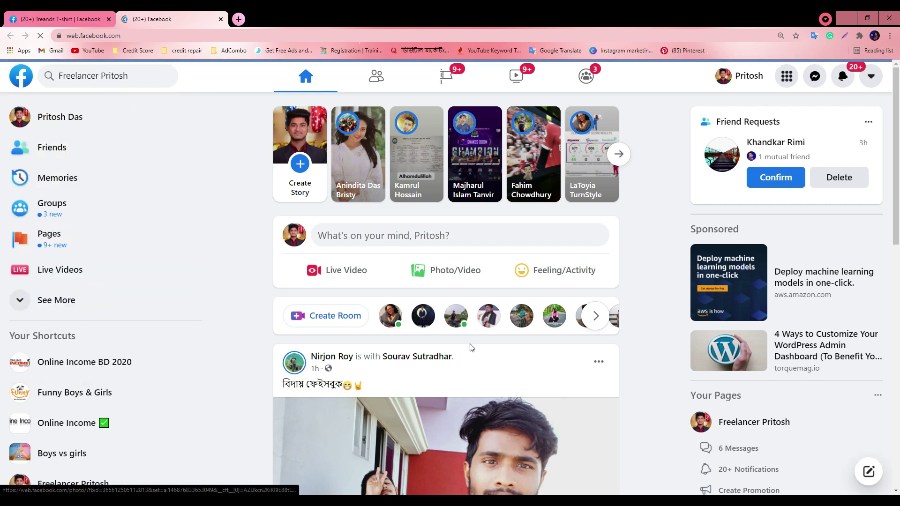
scroll(472, 337, down, 4)
scroll(475, 323, up, 4)
scroll(477, 303, down, 4)
scroll(476, 300, up, 4)
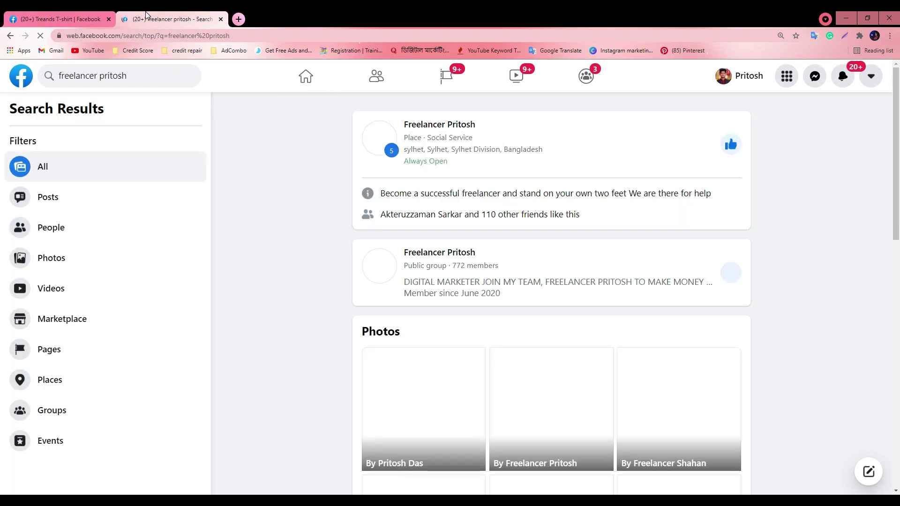
click(442, 127)
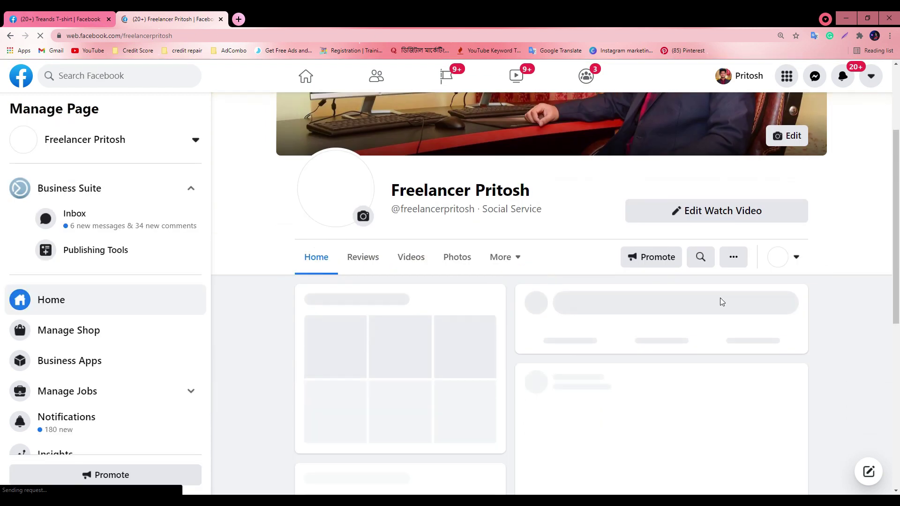
Choose your personal profile under Choose How to Interact on the Freelancer Pritosh Page
click(796, 257)
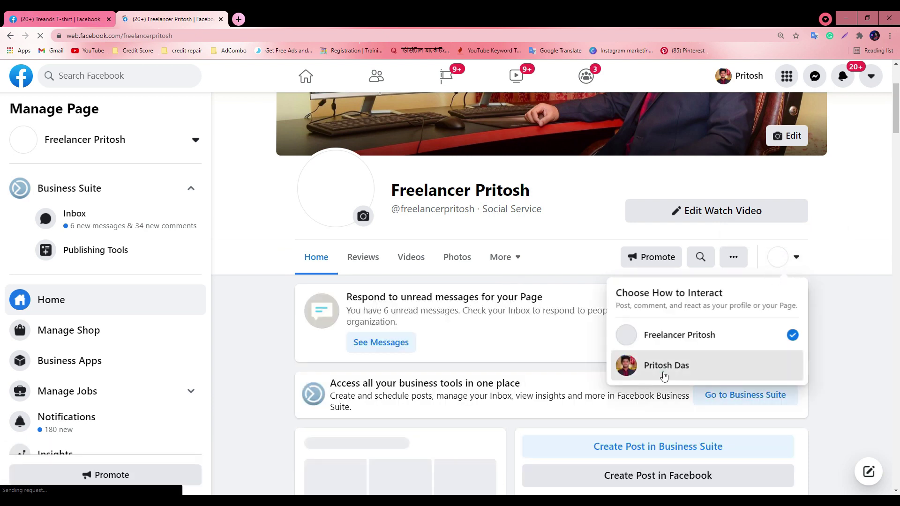
click(663, 373)
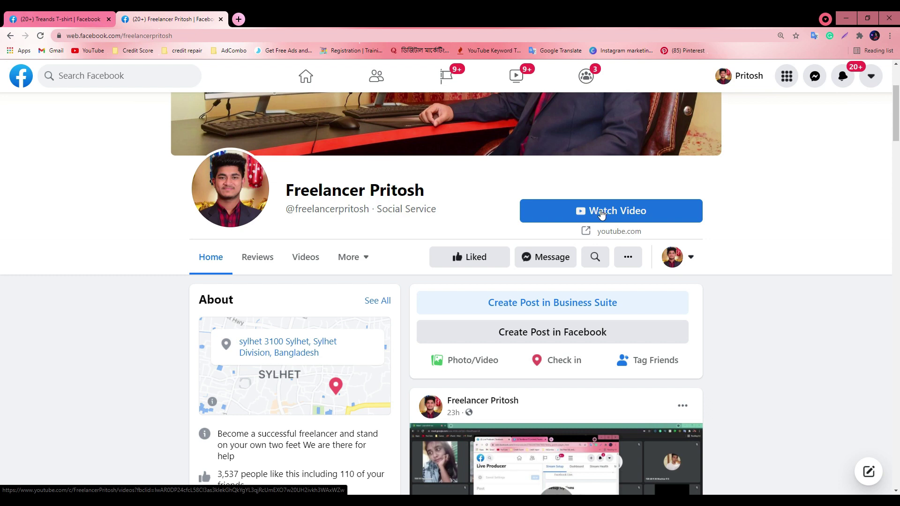
Open and close the Freelancer Pritosh Page's linked YouTube videos tab
click(1, 16)
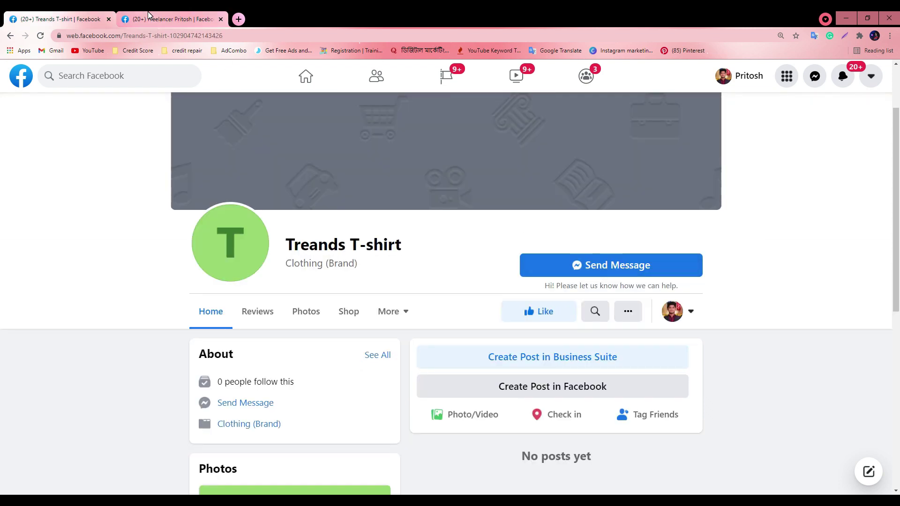
click(206, 19)
scroll(567, 299, up, 3)
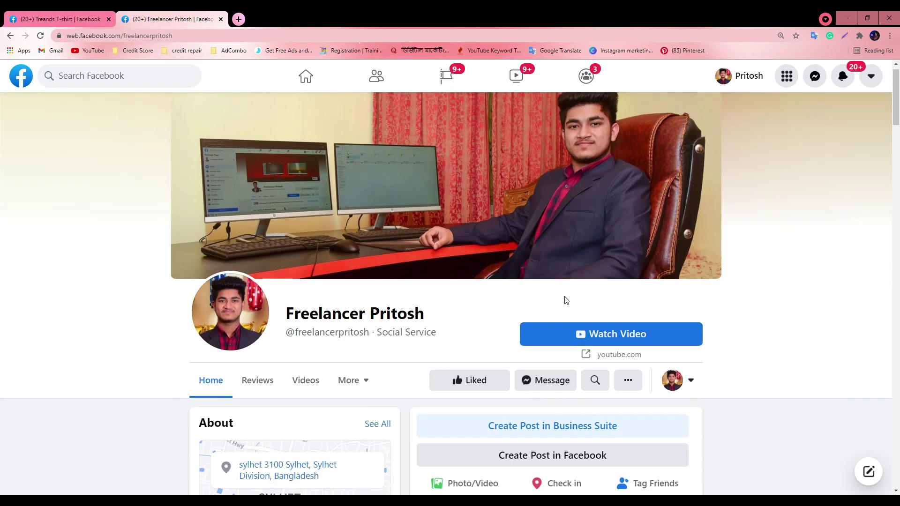
scroll(584, 331, down, 1)
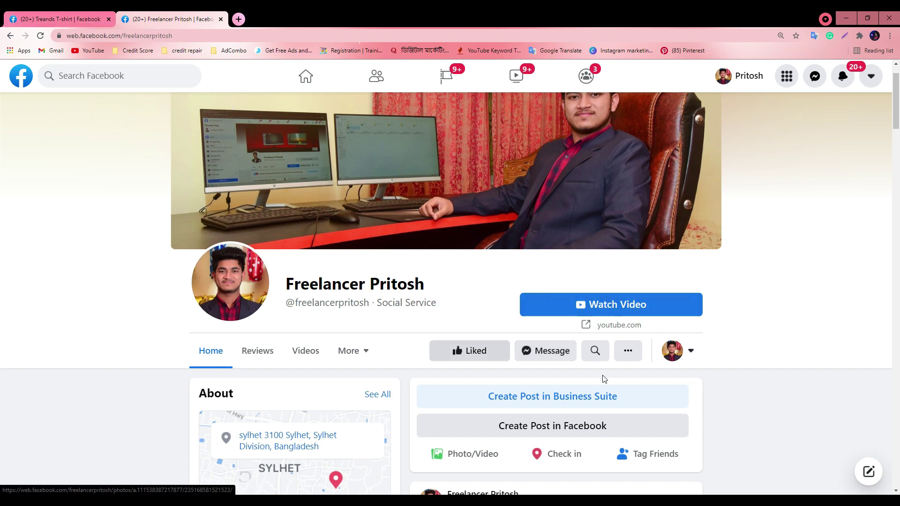
click(622, 306)
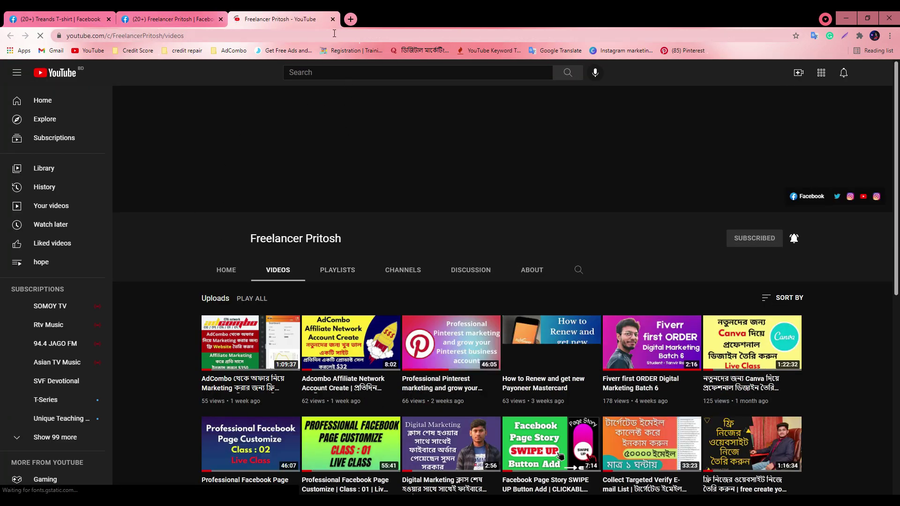
click(333, 19)
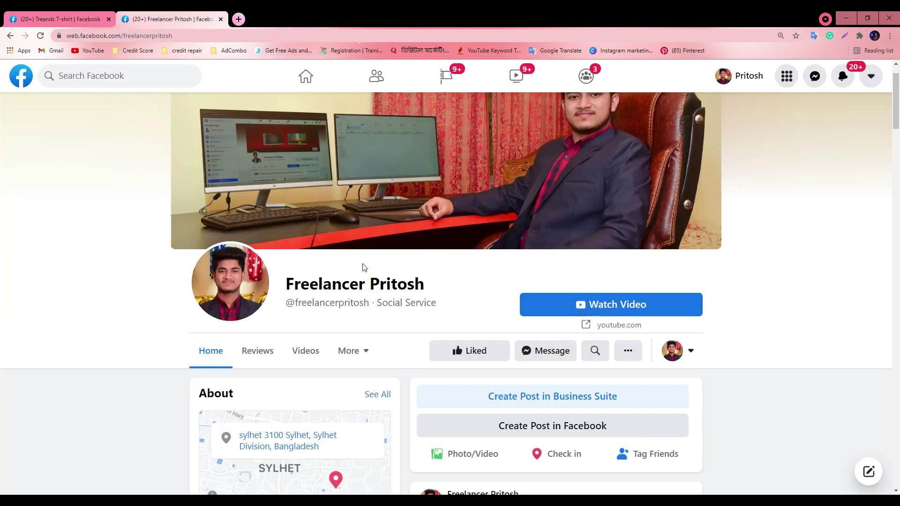
Reopen and close the YouTube channel tab, then close the Freelancer Pritosh tab
click(56, 18)
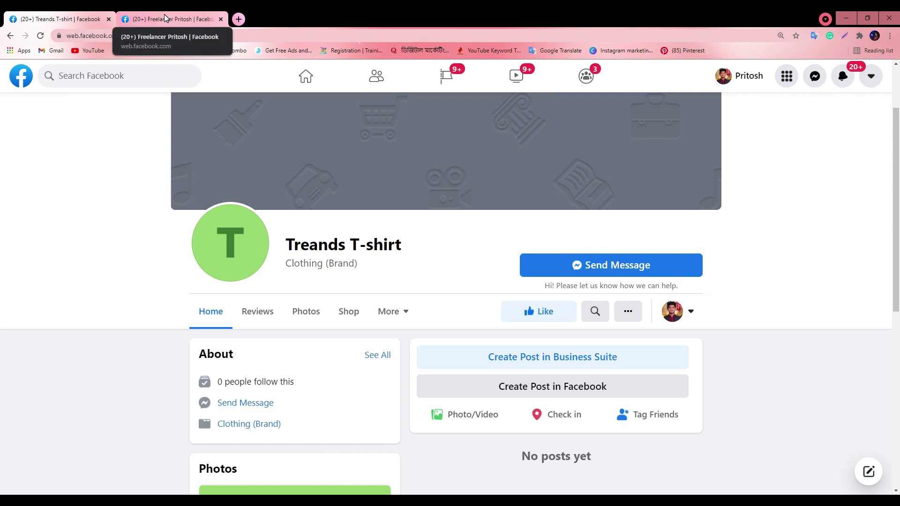
click(164, 18)
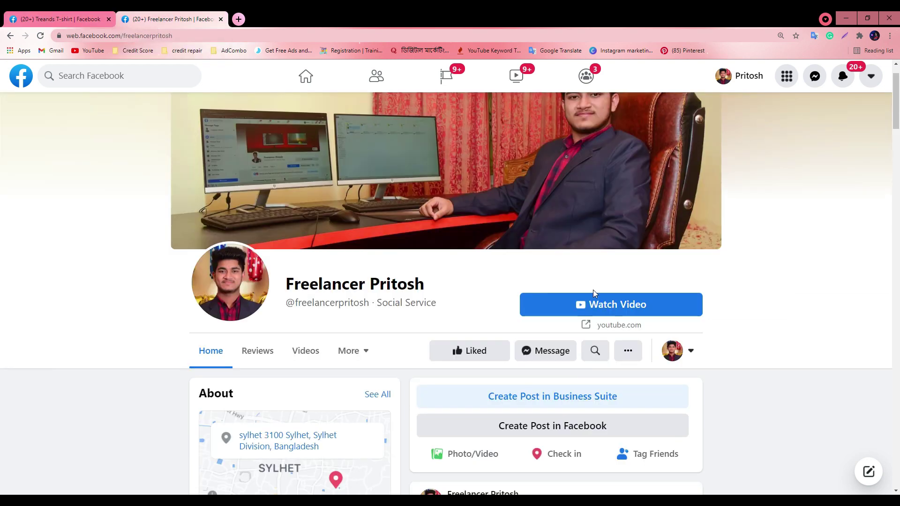
click(617, 307)
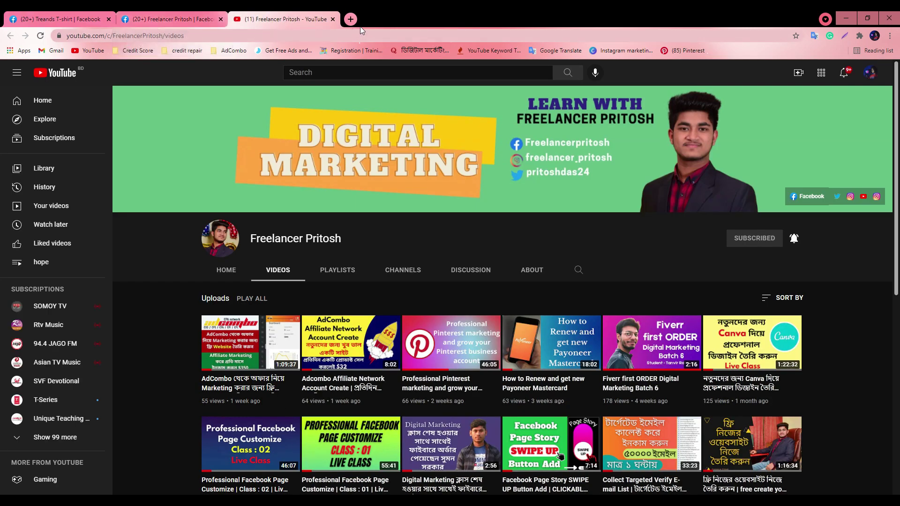
click(331, 19)
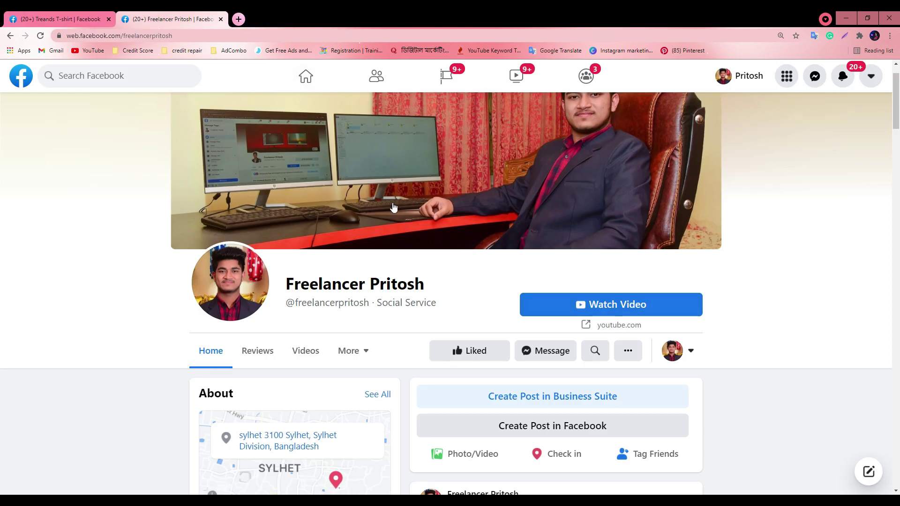
click(220, 19)
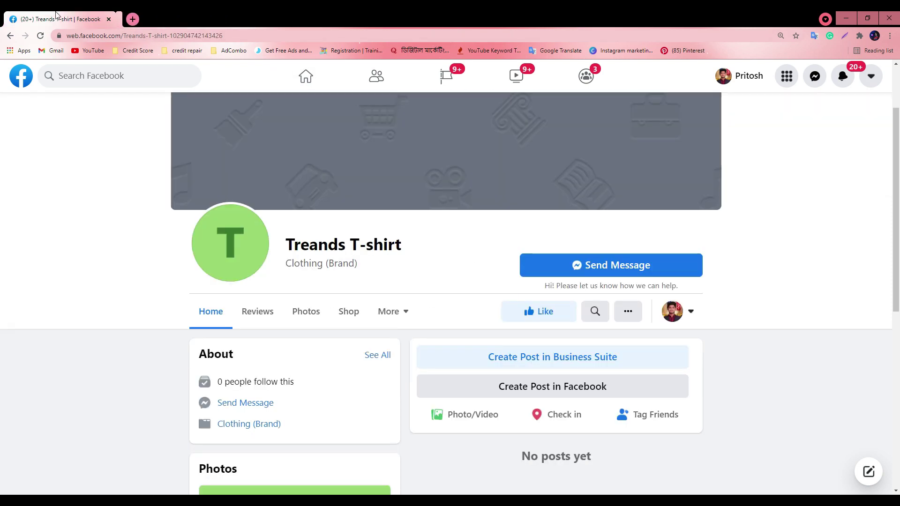
Act as the Treands T-shirt Page and dismiss the Add a Button suggestion card
click(676, 308)
click(539, 388)
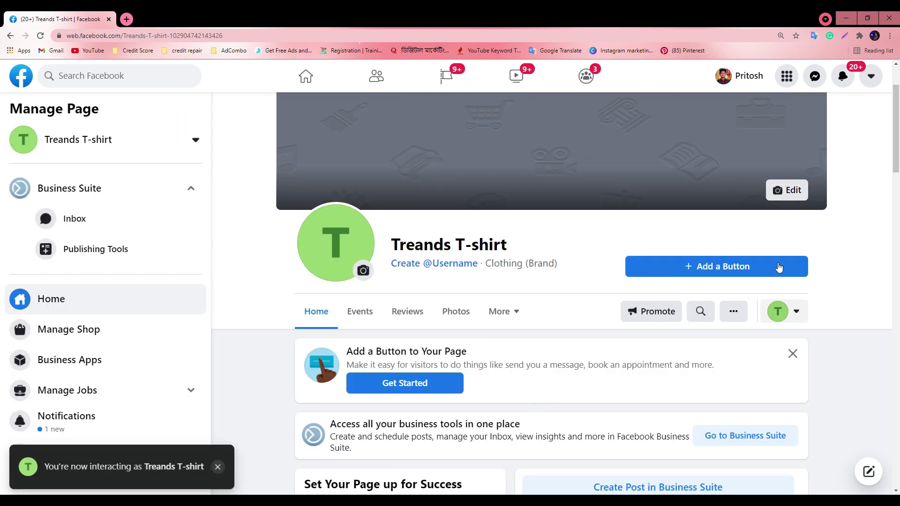
click(793, 353)
Open the Page Settings and start editing News Feed Audience and Visibility for Posts
scroll(95, 297, down, 3)
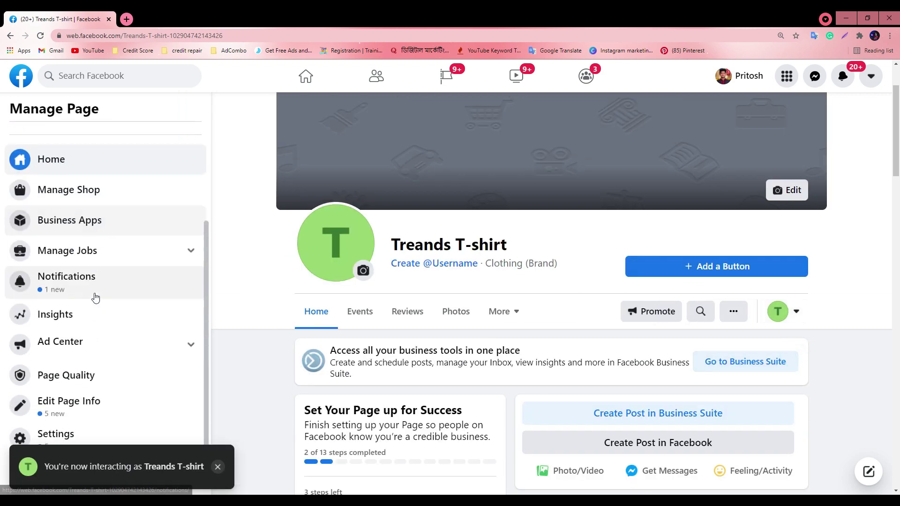
click(75, 436)
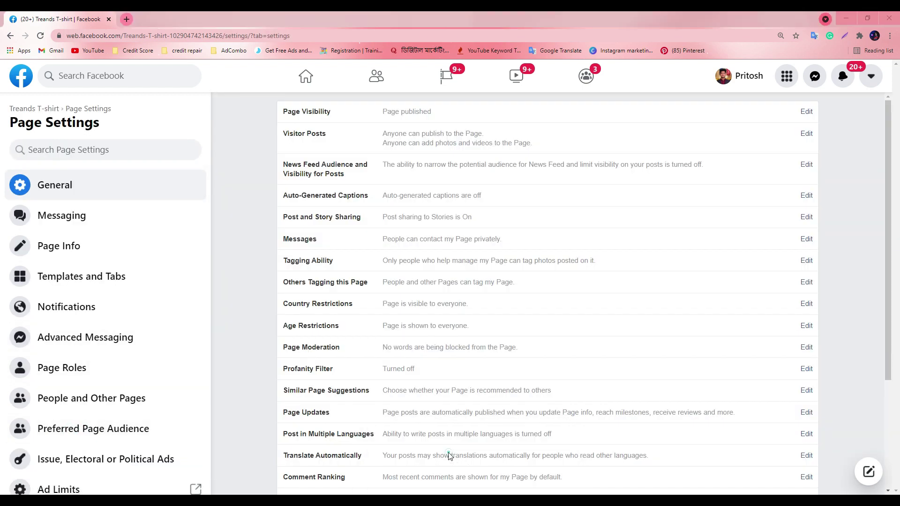
key(alt+Tab)
click(842, 19)
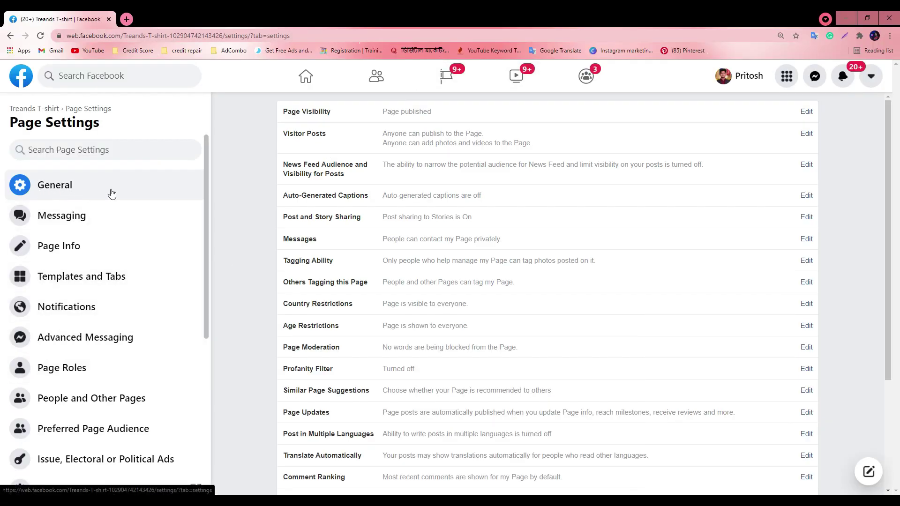
scroll(788, 245, down, 3)
scroll(366, 352, up, 3)
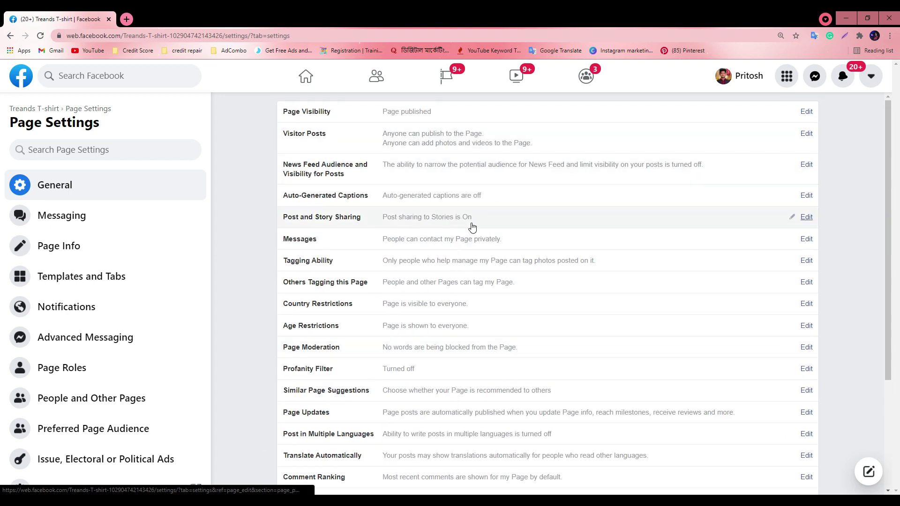
scroll(483, 272, down, 3)
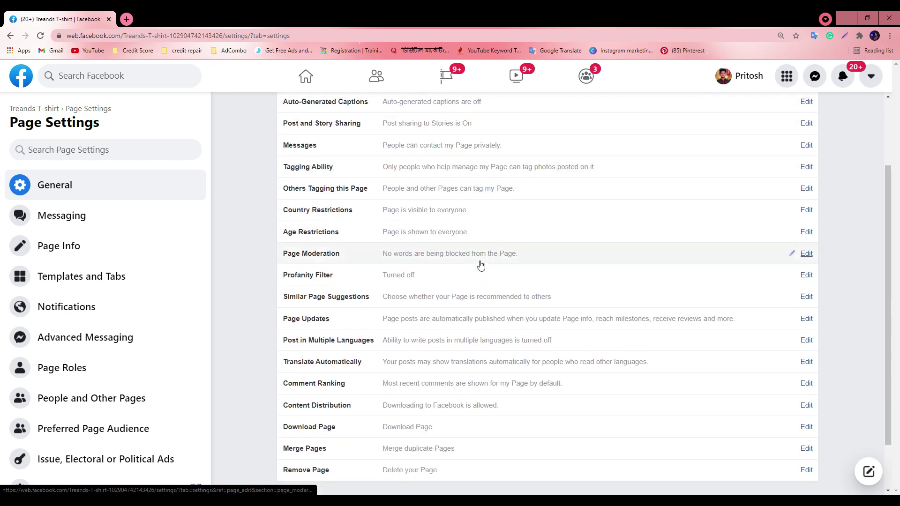
scroll(365, 300, up, 3)
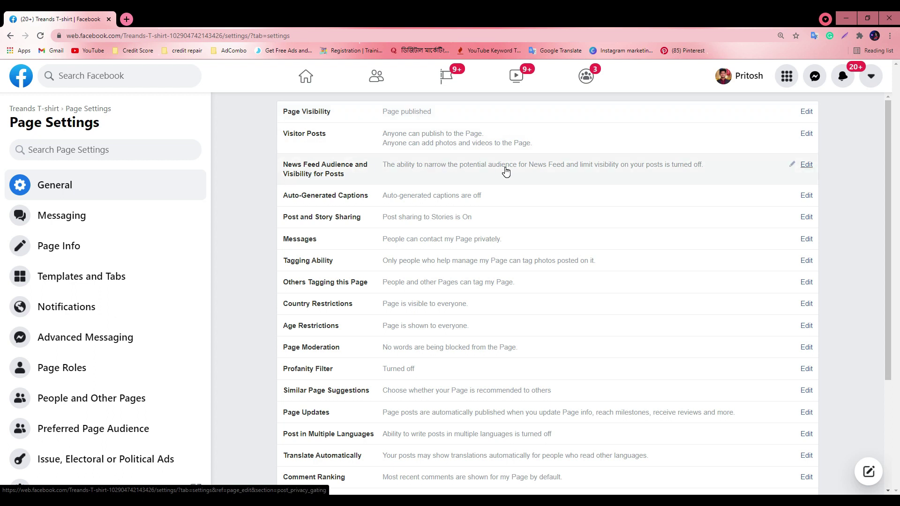
click(801, 167)
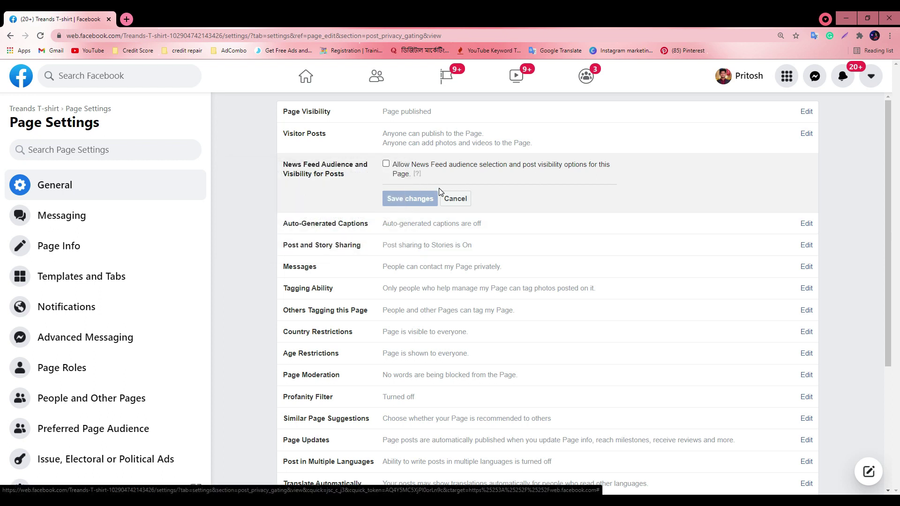
Turn off tagging by people and other Pages in Others Tagging this Page, and save
scroll(290, 178, down, 1)
scroll(328, 187, up, 1)
mouse_move(314, 188)
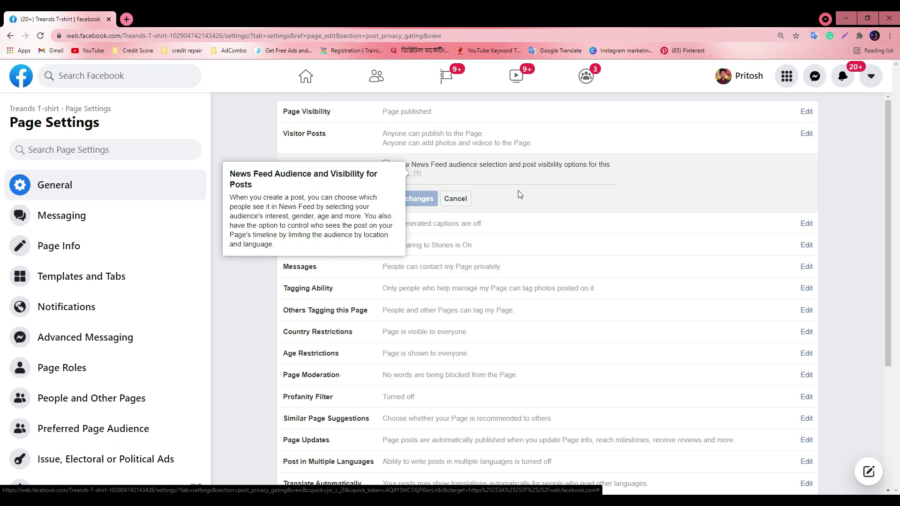
scroll(656, 190, down, 1)
mouse_move(435, 129)
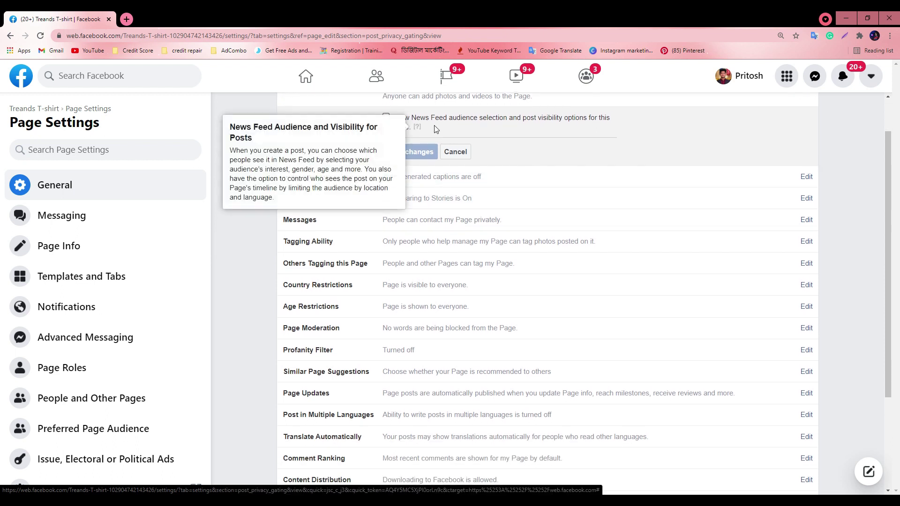
scroll(580, 234, down, 1)
scroll(408, 190, up, 2)
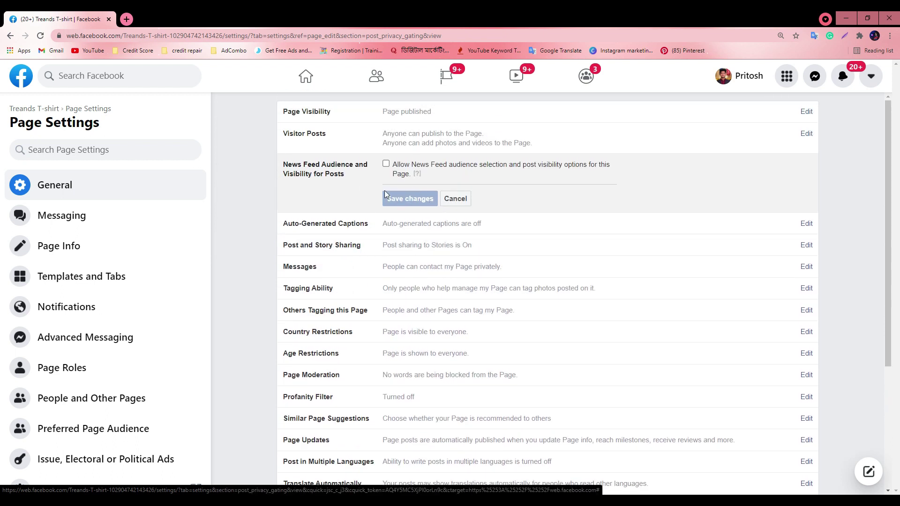
scroll(511, 190, down, 1)
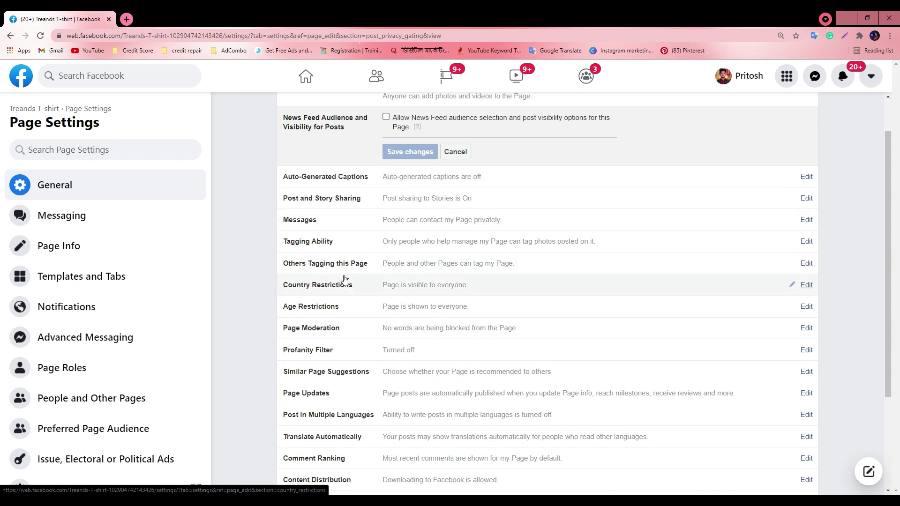
click(806, 263)
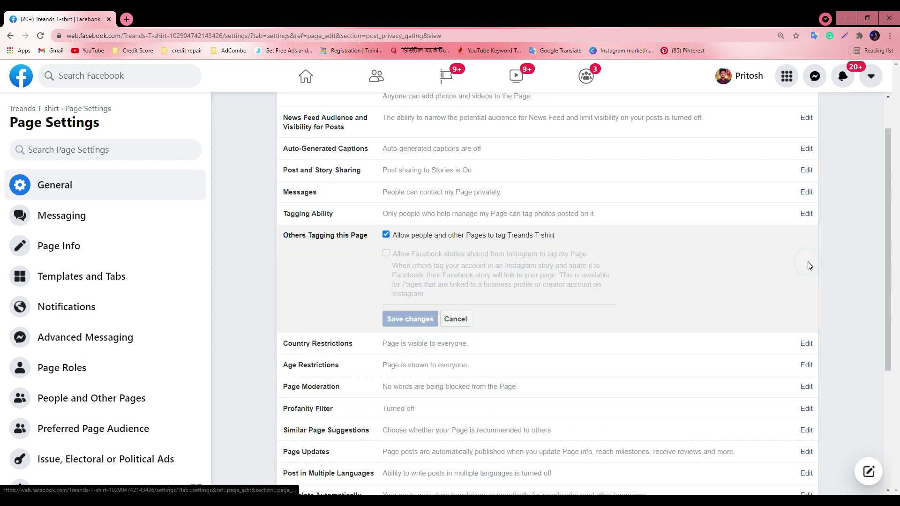
click(386, 235)
click(398, 318)
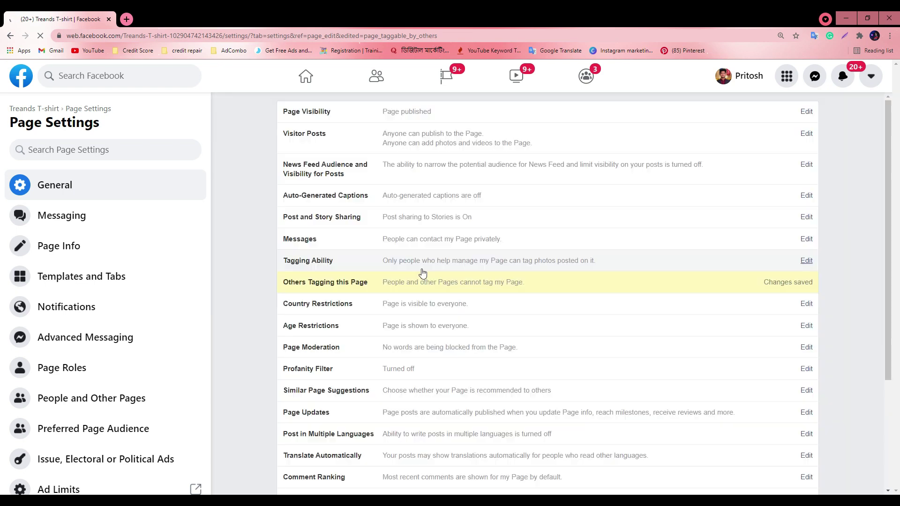
Start editing Country Restrictions, then select the Page's web address in a new tab
scroll(300, 277, down, 1)
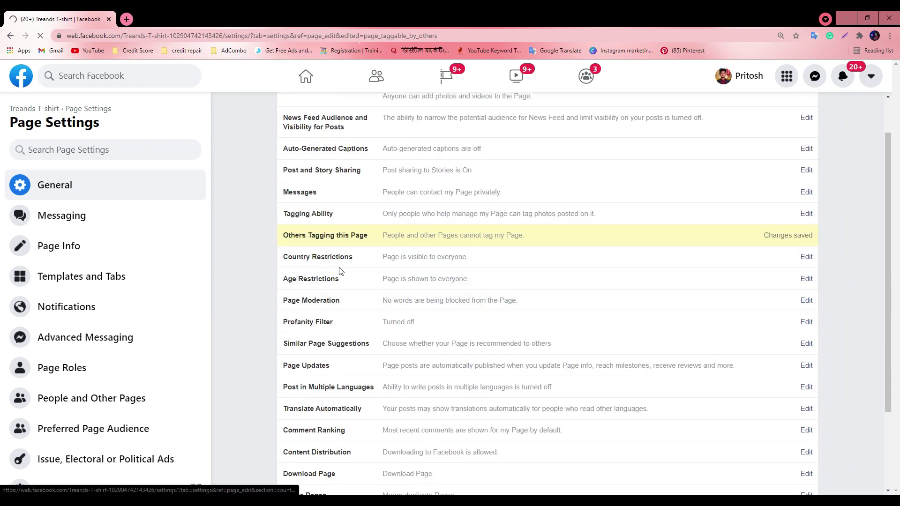
click(805, 259)
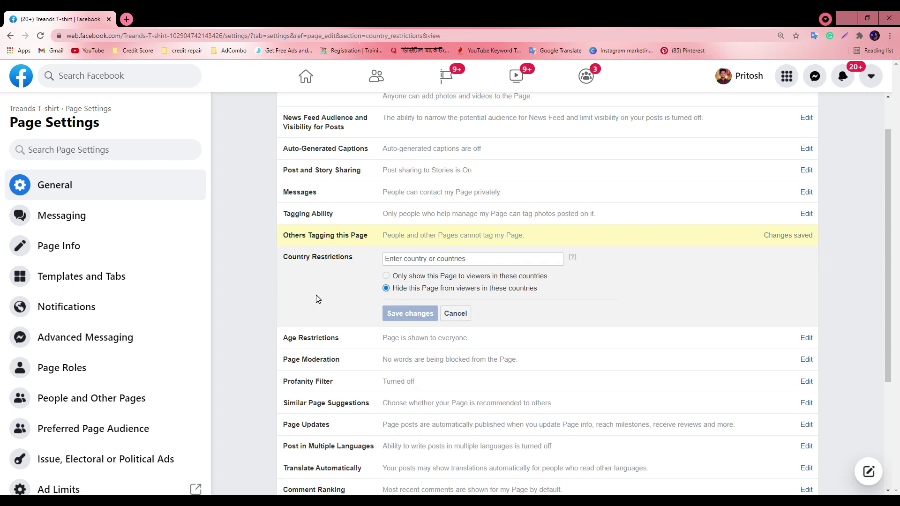
right_click(19, 110)
click(40, 116)
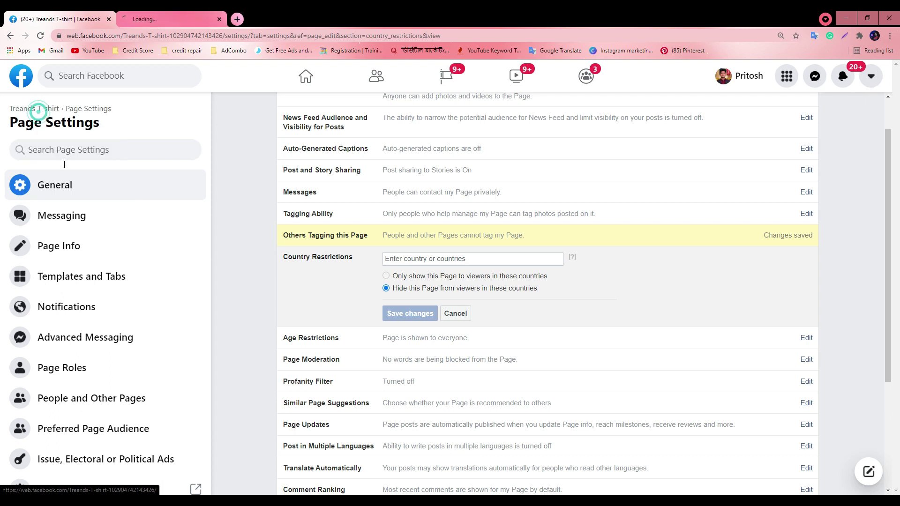
click(154, 19)
click(153, 35)
key(ctrl+c)
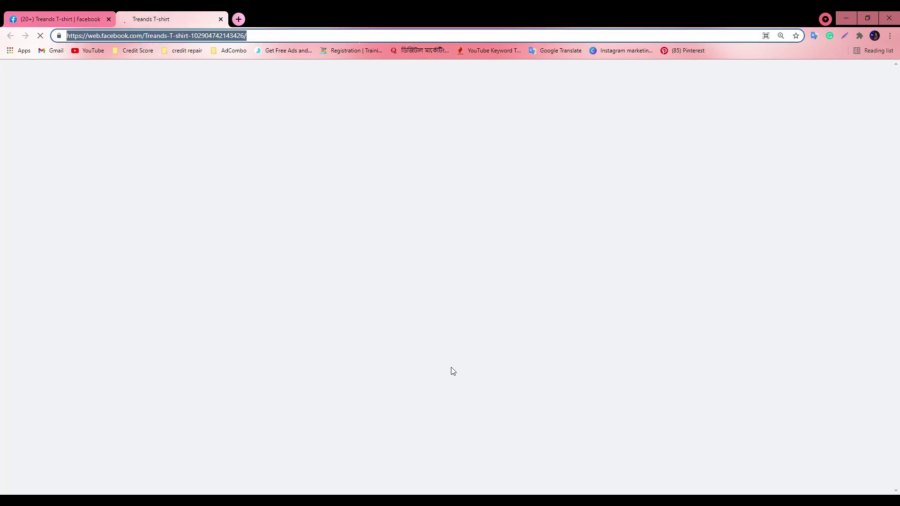
click(471, 500)
click(459, 481)
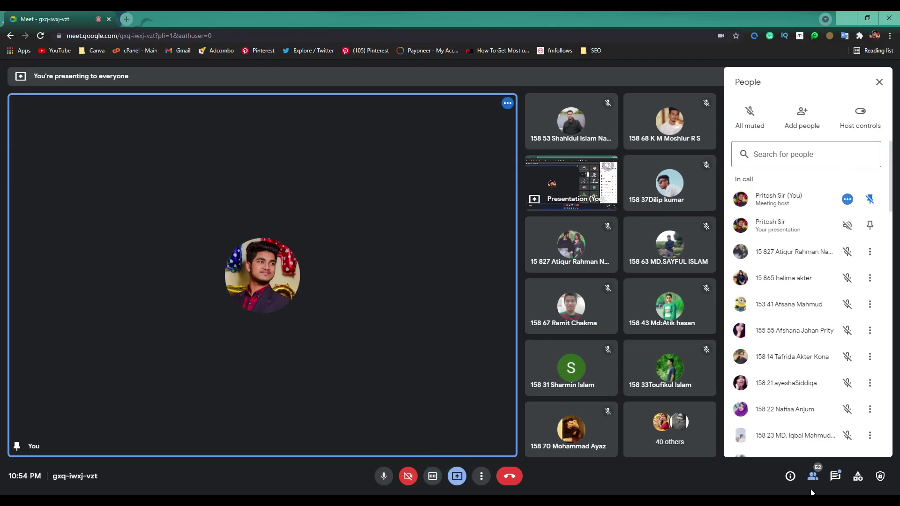
Send the Treands T-shirt Page link in the Meet in-call chat, then return to Page Settings
click(834, 477)
key(ctrl+v)
key(Return)
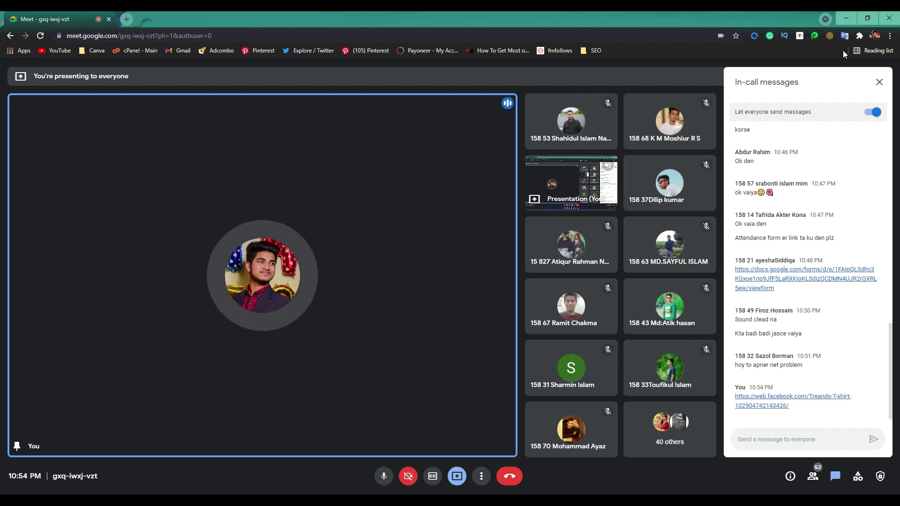
click(850, 19)
key(ctrl+Tab)
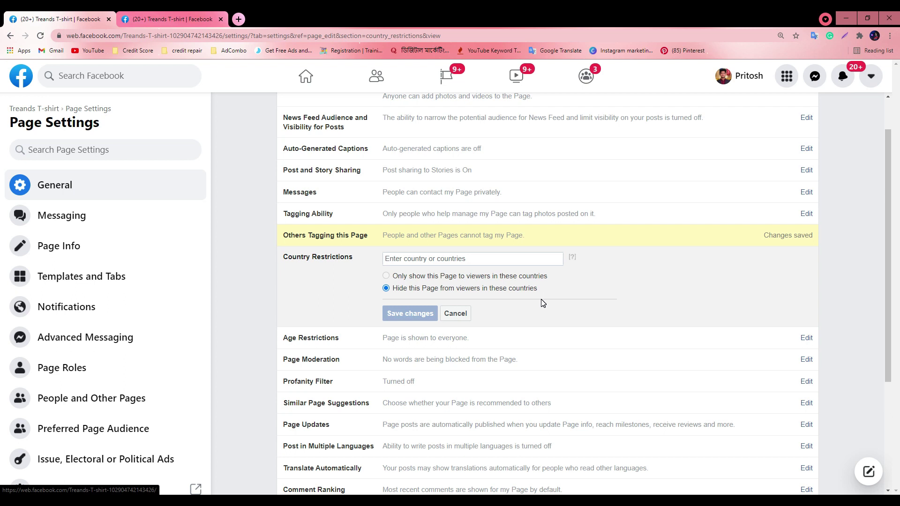
Add Bangladesh to Country Restrictions with the Page hidden there, and save
click(399, 259)
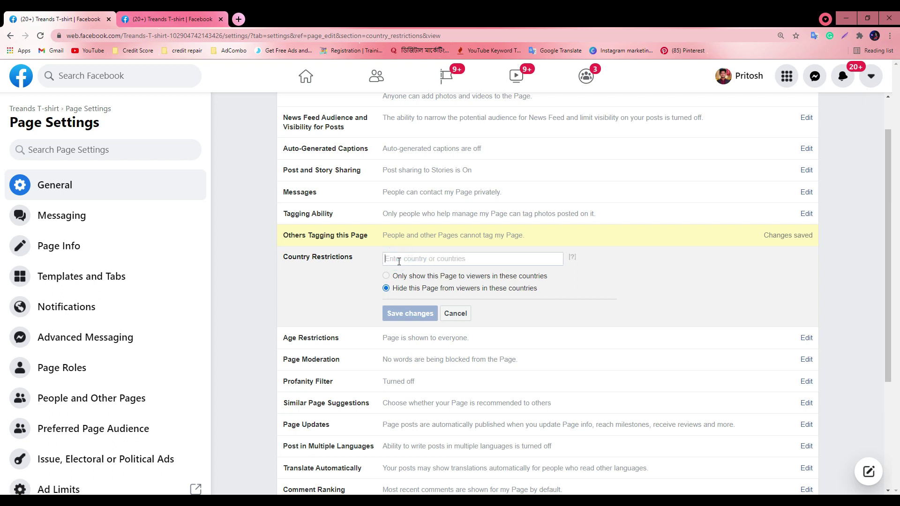
text(bangl)
click(409, 272)
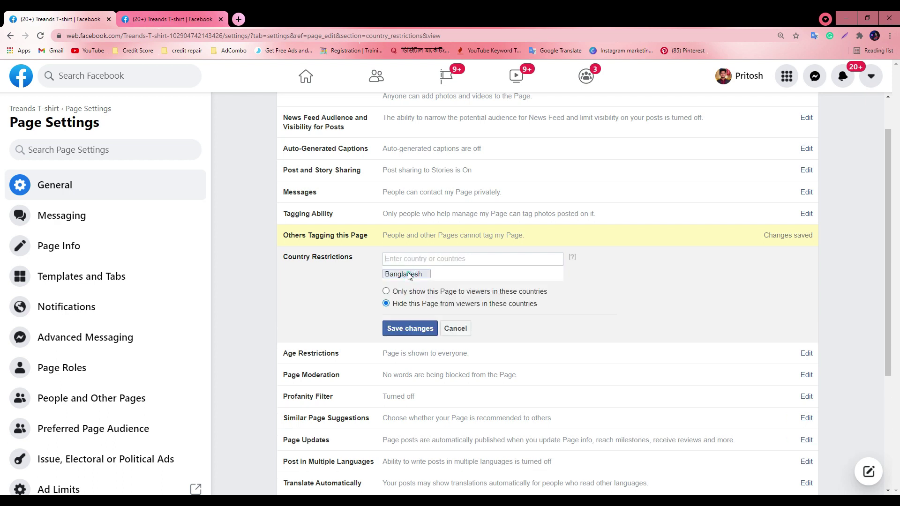
click(403, 330)
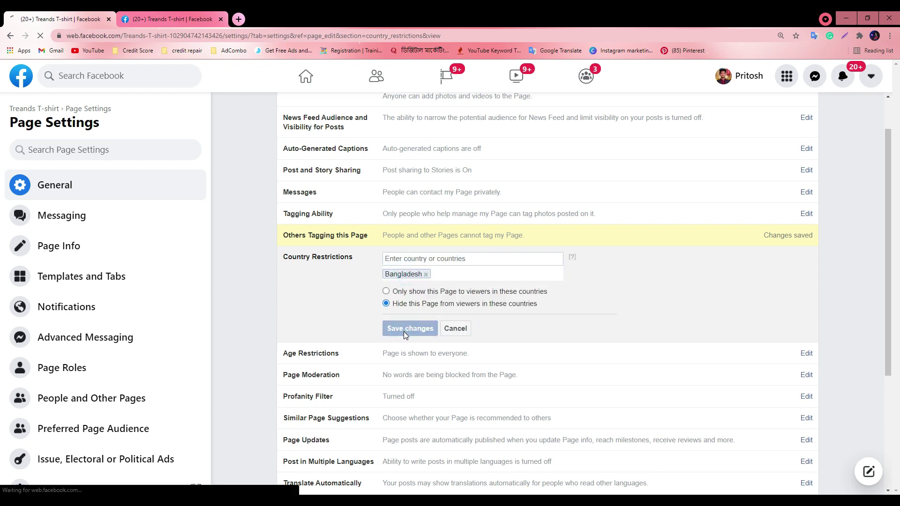
Reload the Page home tab, select its web address, then minimize the browser to the desktop
click(171, 19)
click(38, 36)
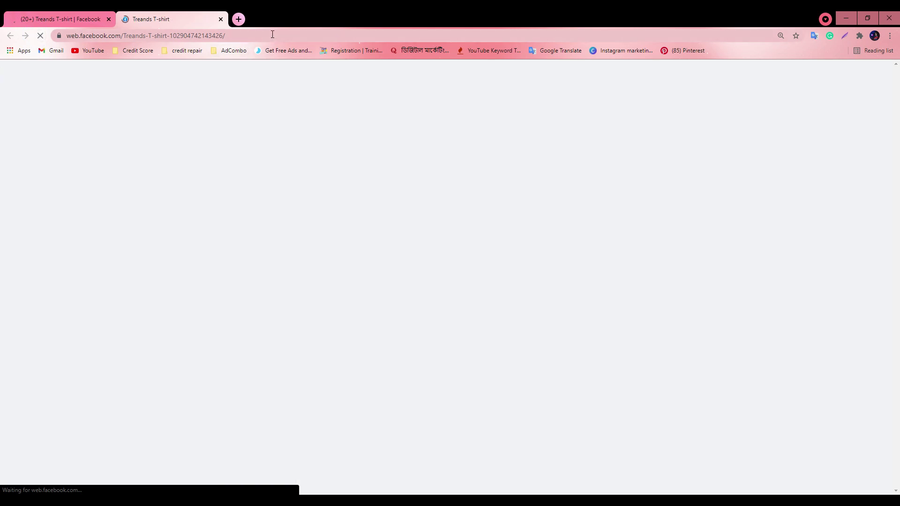
click(272, 34)
key(ctrl+c)
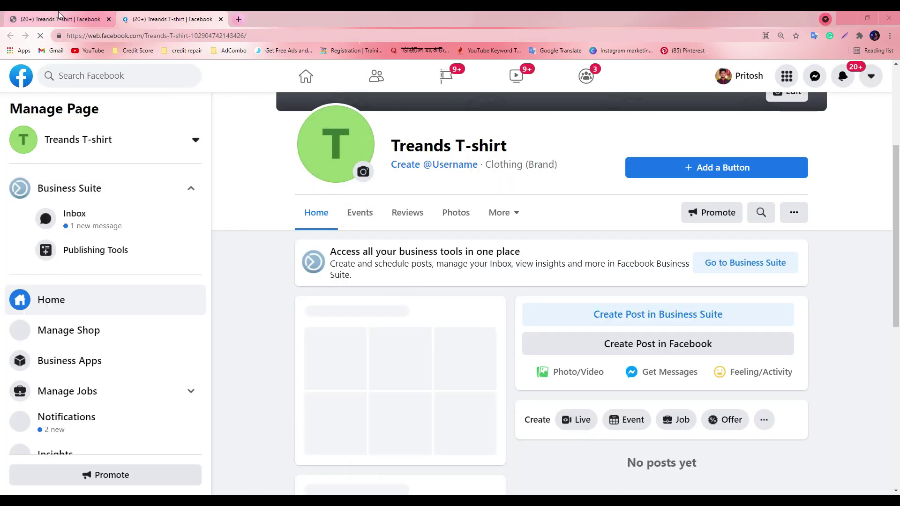
click(58, 15)
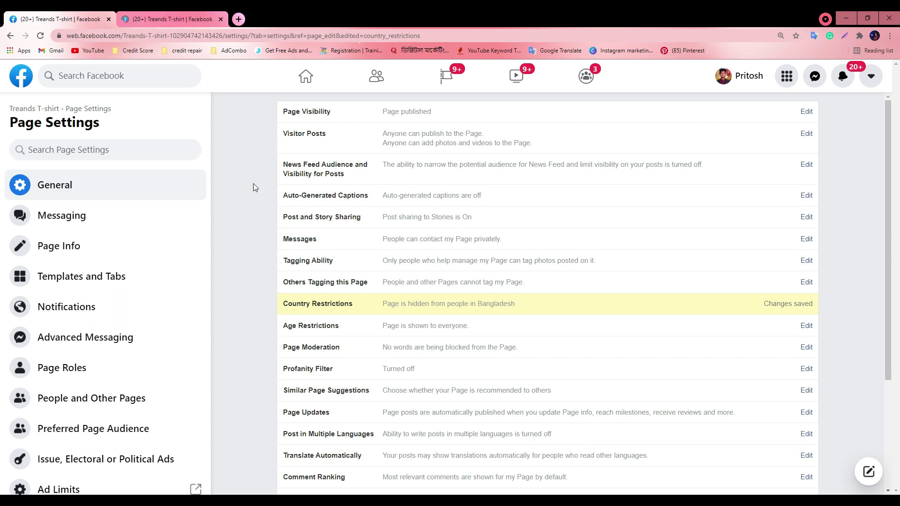
key(super+d)
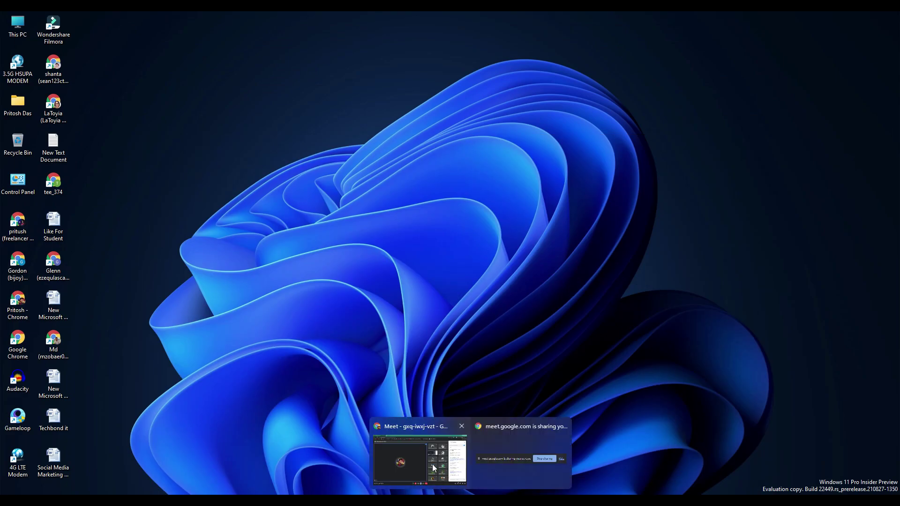
Post the Page link again in the Meet in-call chat and minimize the meeting
click(432, 464)
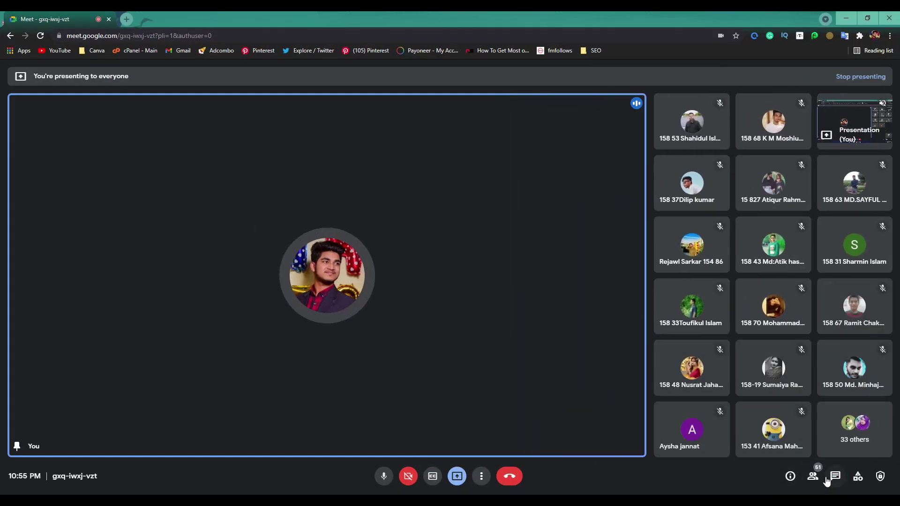
click(835, 476)
click(772, 438)
key(ctrl+v)
key(Return)
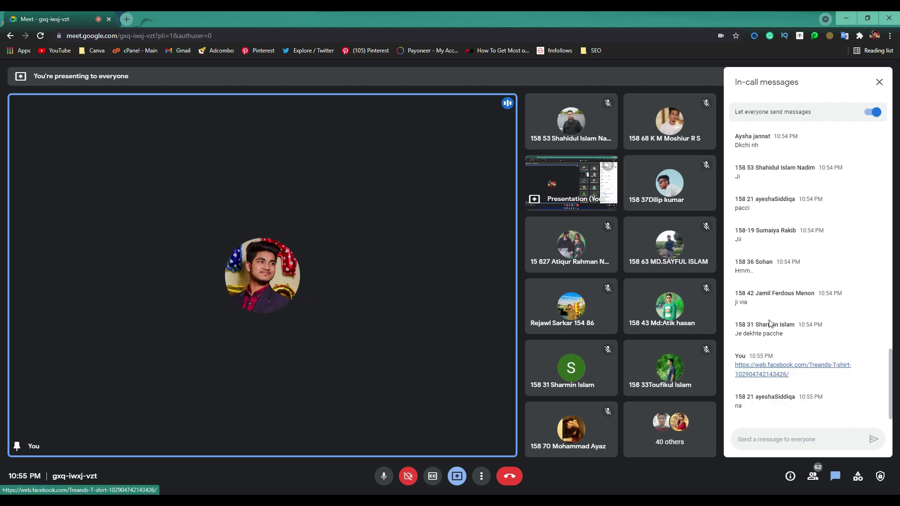
click(848, 17)
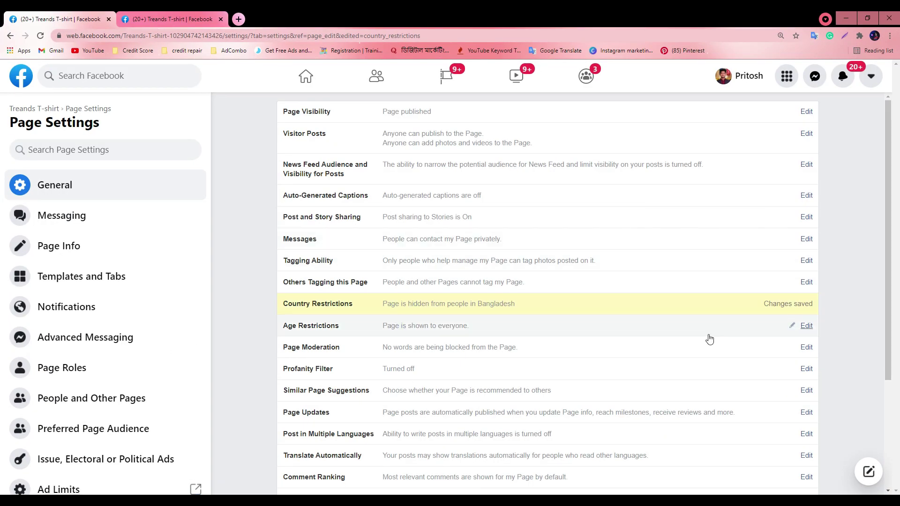
Reopen the Country Restrictions row, which currently hides the Page from Bangladesh, for editing
click(792, 302)
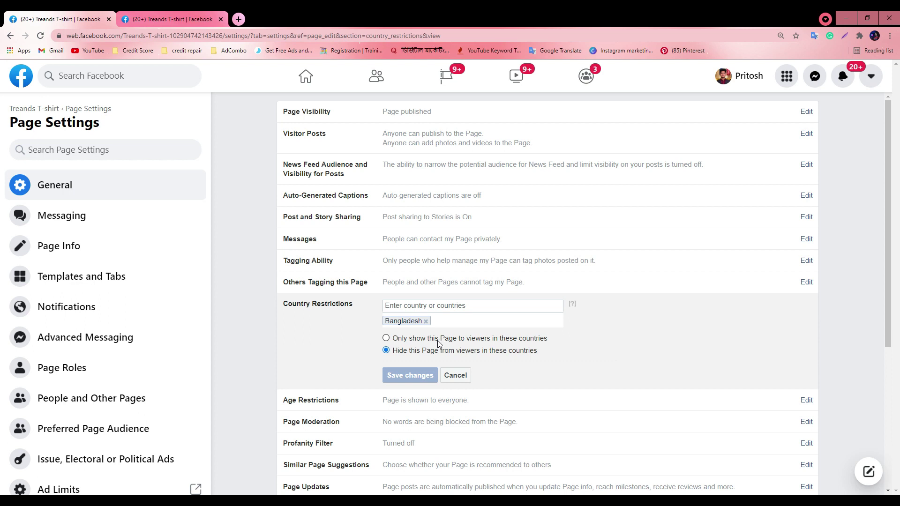
Remove Bangladesh and add United States, United Kingdom and India to the country list
click(386, 338)
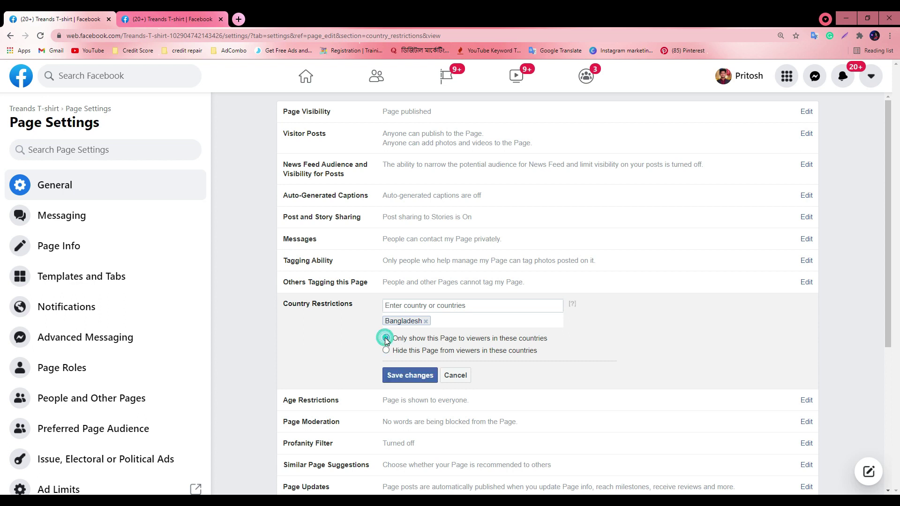
click(425, 321)
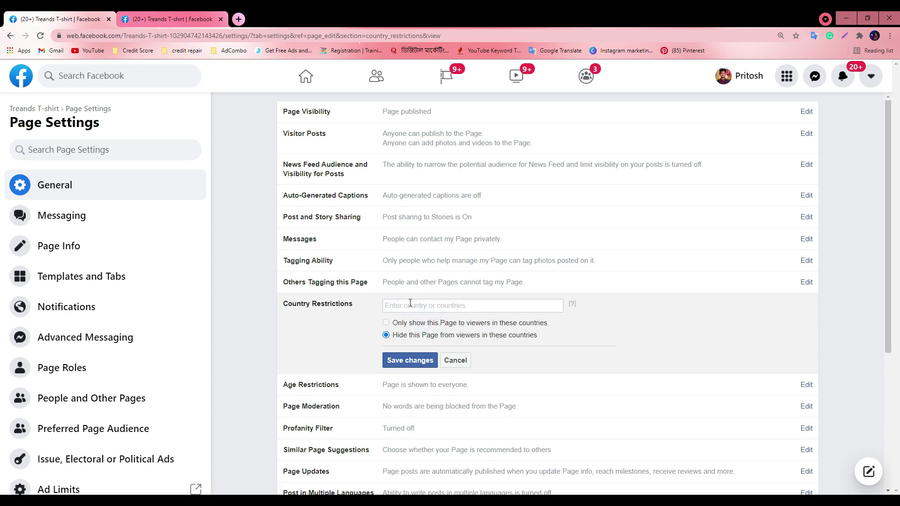
text(un)
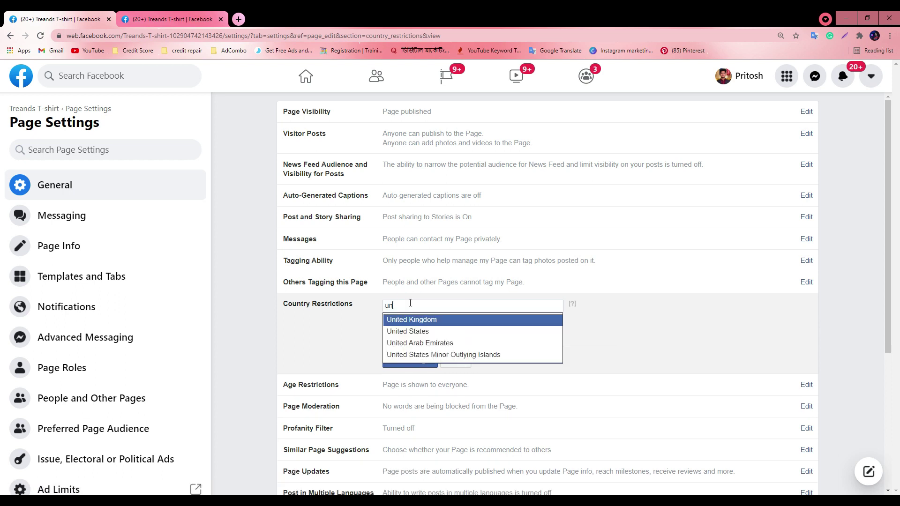
click(402, 331)
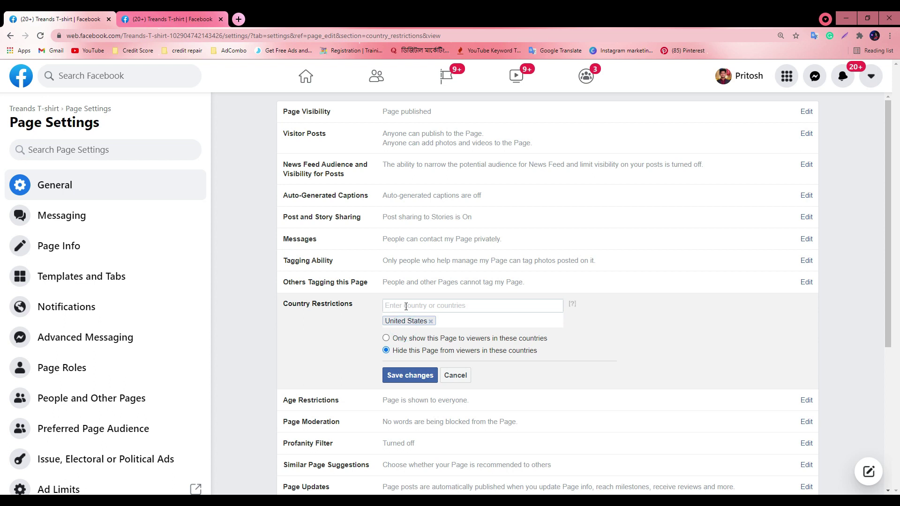
text(uni)
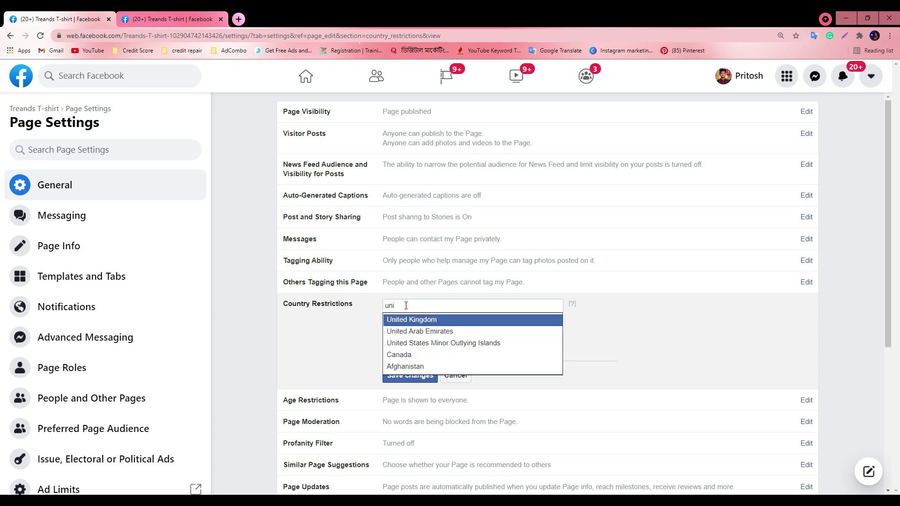
click(413, 320)
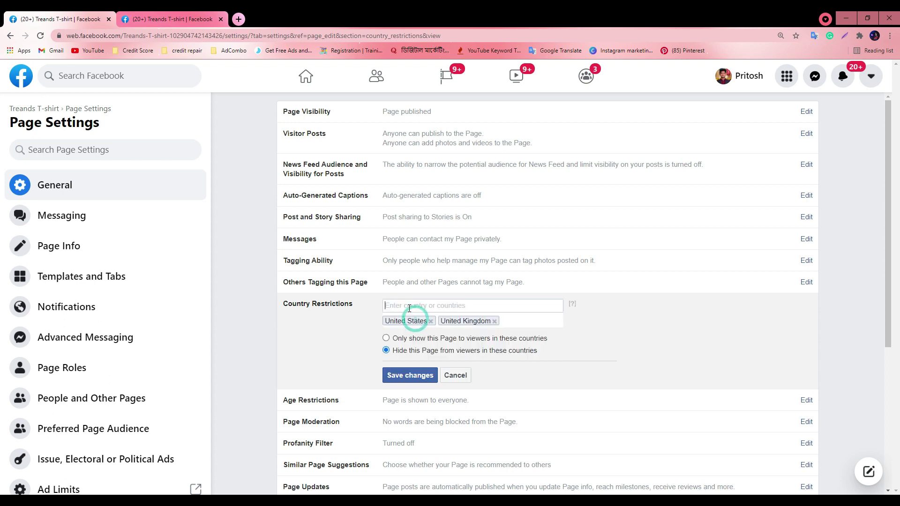
text(in)
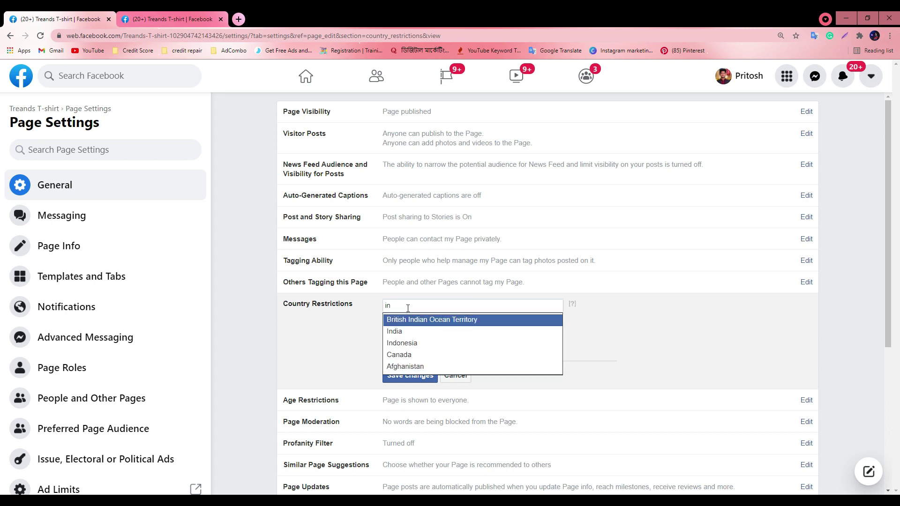
click(419, 332)
Add Australia, Germany, Italy, France and Canada to the country list
text(aus)
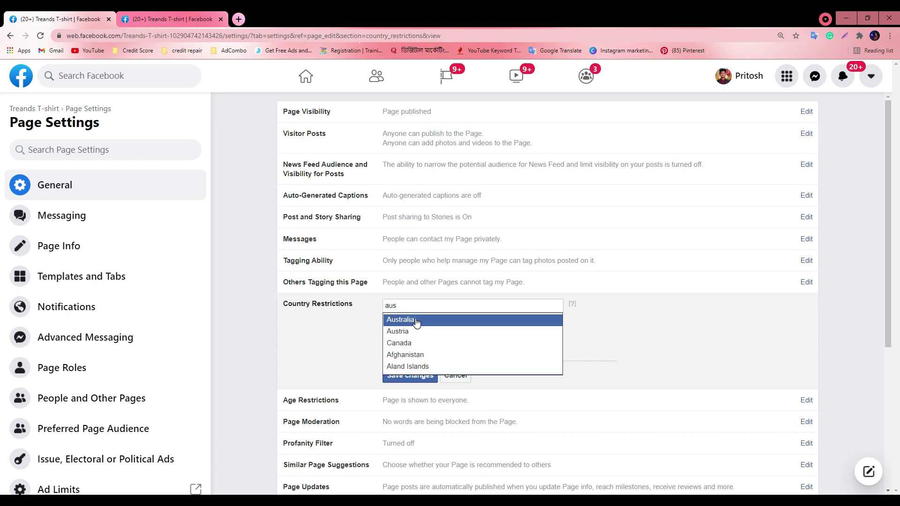
click(414, 321)
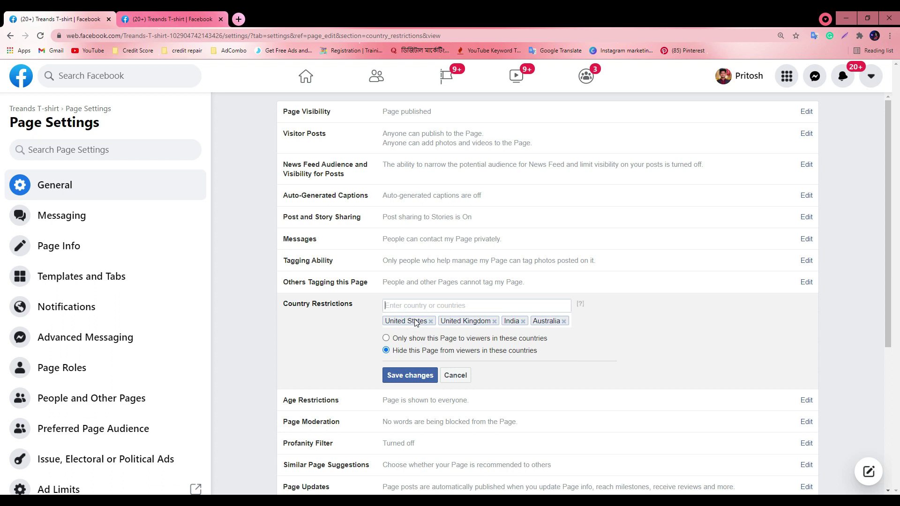
text(a)
key(BackSpace)
text(ger)
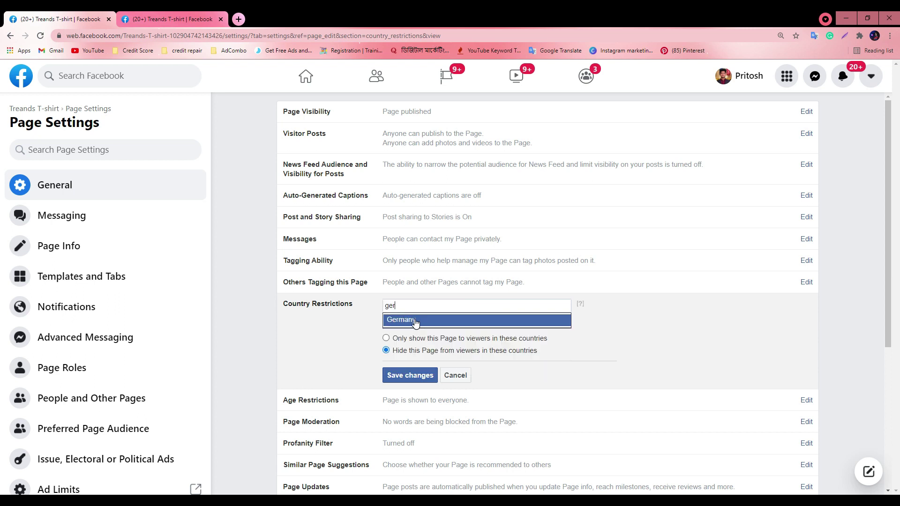
click(415, 320)
text(ita)
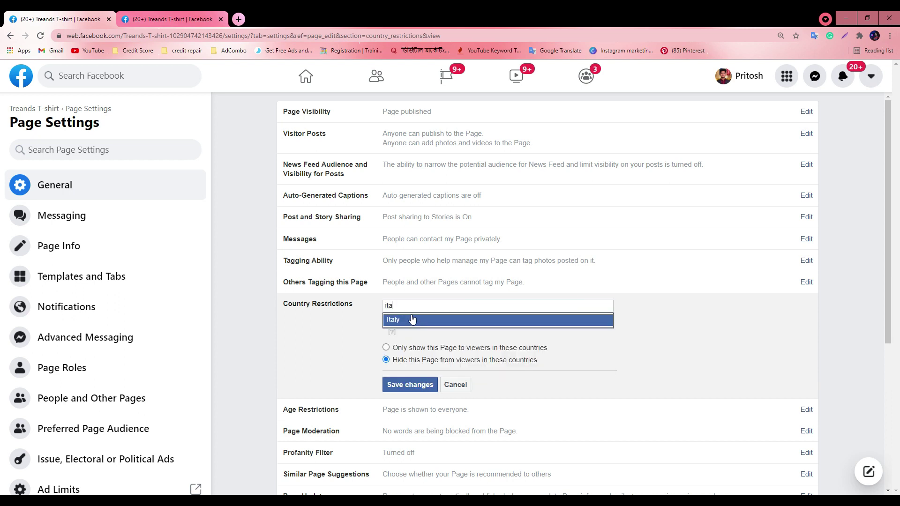
click(414, 321)
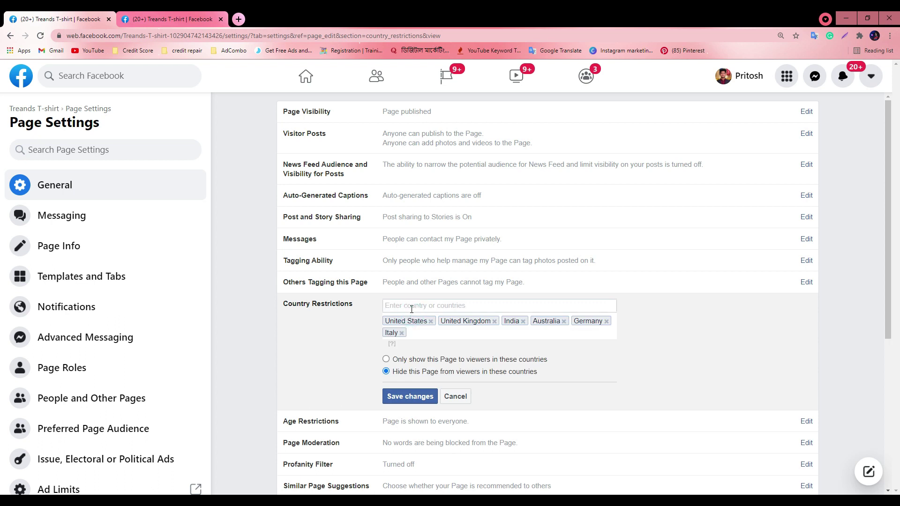
text(fra)
click(413, 319)
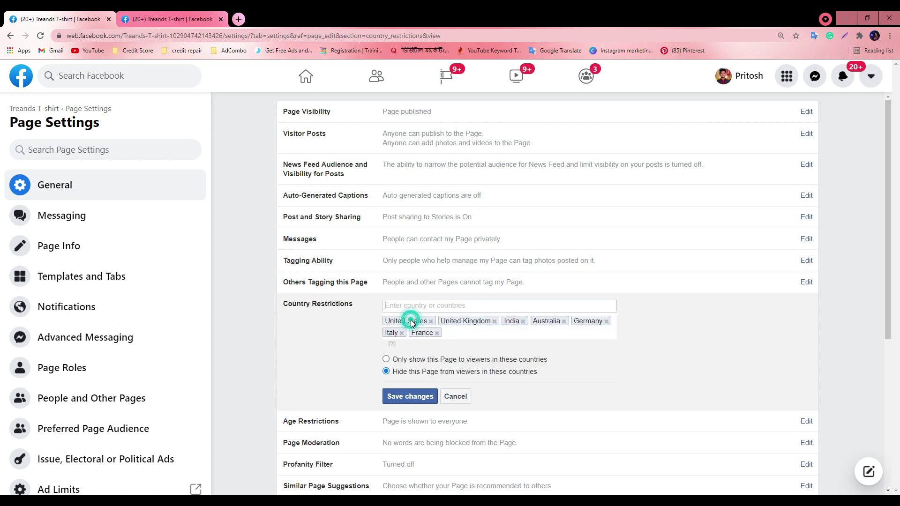
text(ca)
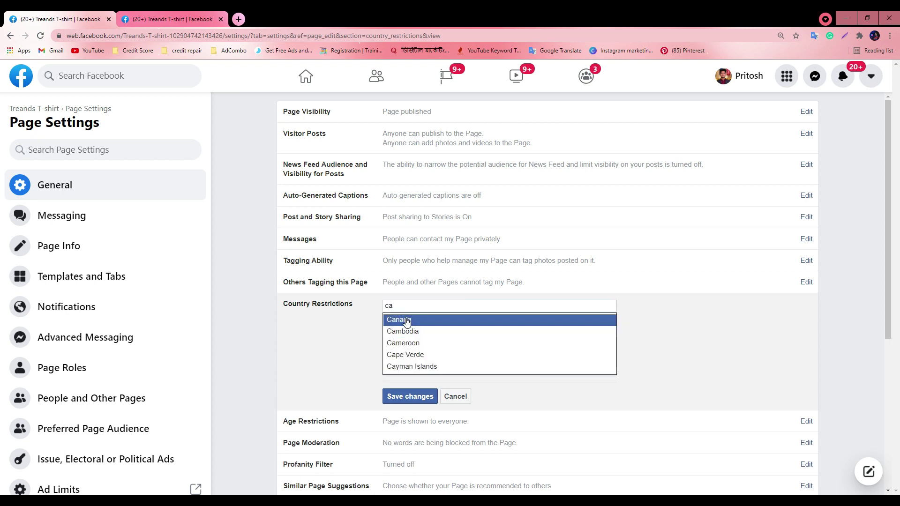
click(405, 320)
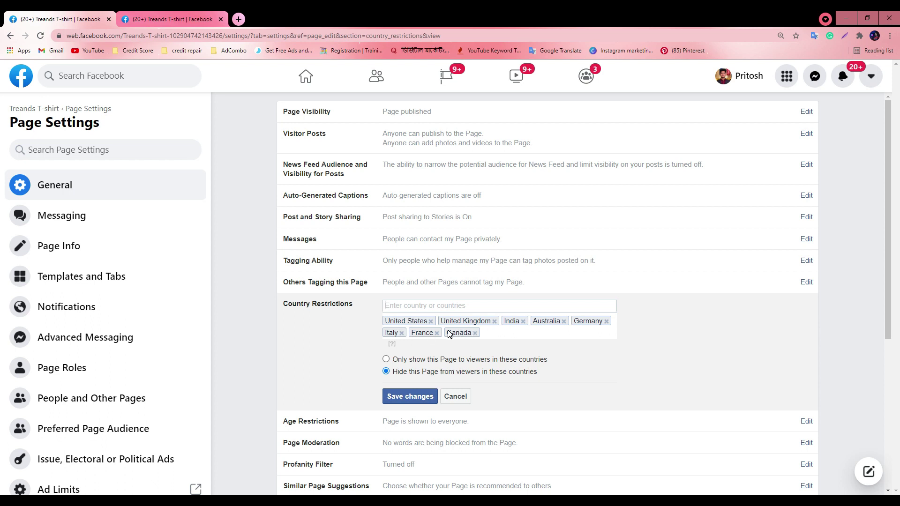
Show the Page only to viewers in the listed countries, then move Chrome aside for Meet
click(385, 360)
drag(445, 12, 262, 86)
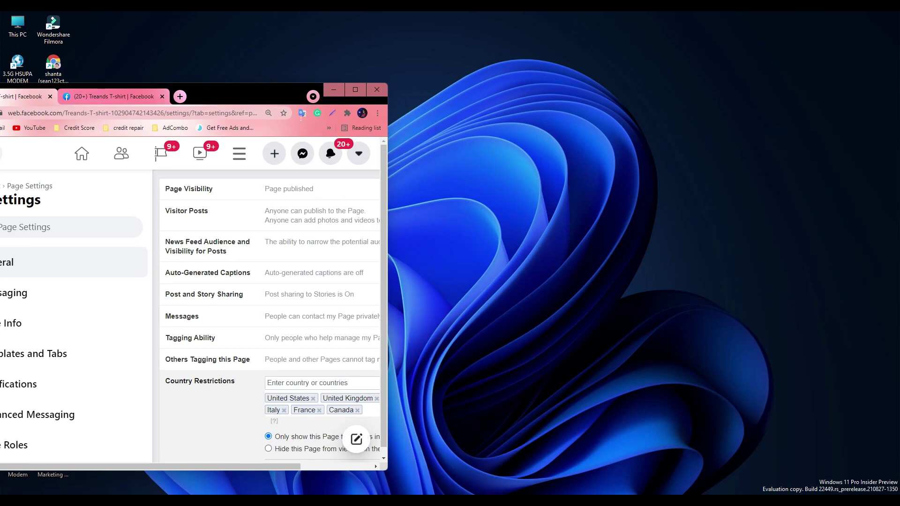
mouse_move(426, 501)
click(420, 450)
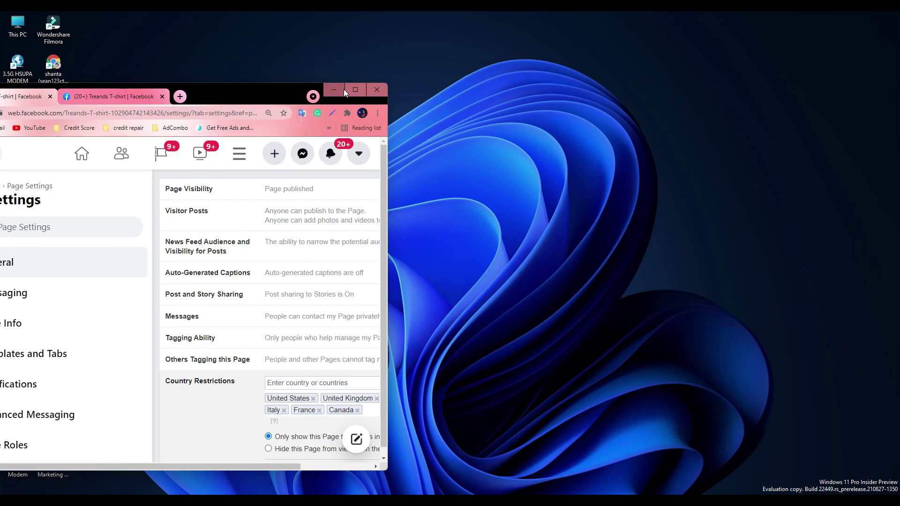
After reading the Meet chat, maximize the Facebook Page Settings window again
click(346, 90)
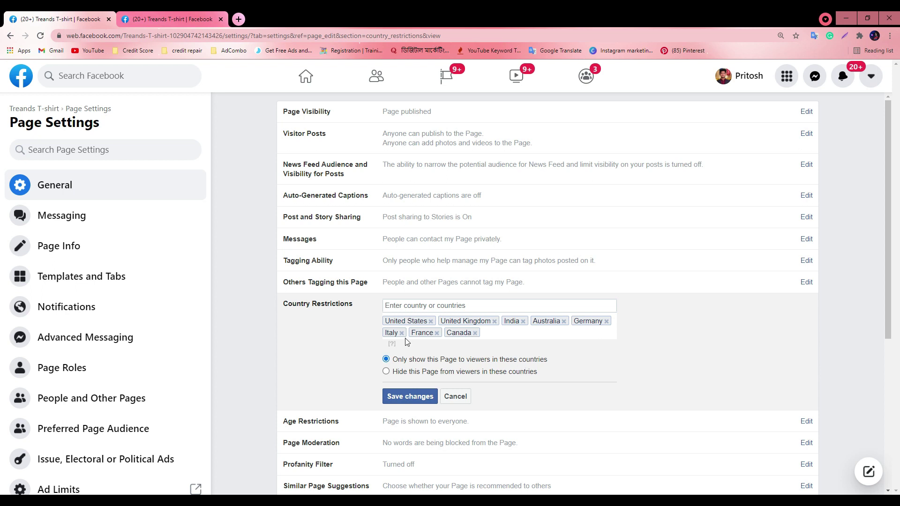
Switch back to hiding the Page and remove all eight country tags, from United States to Canada
click(386, 371)
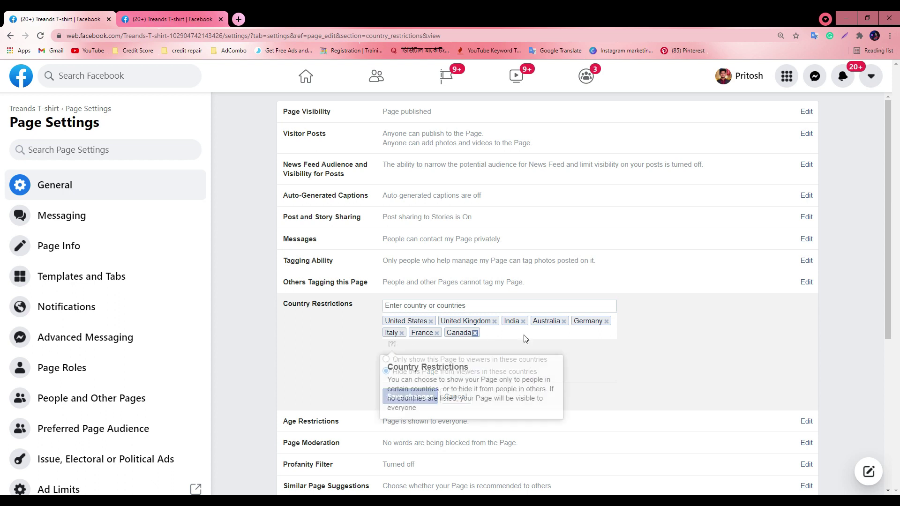
click(431, 321)
click(439, 321)
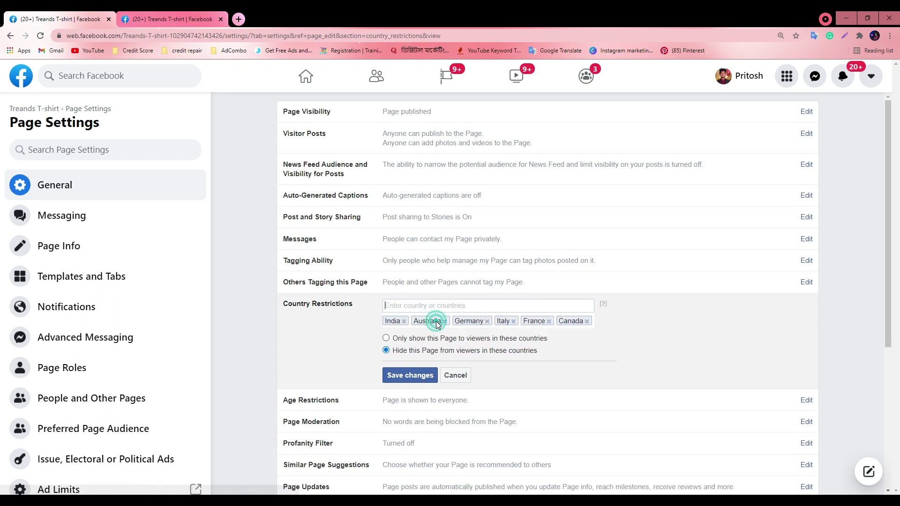
click(444, 321)
click(403, 321)
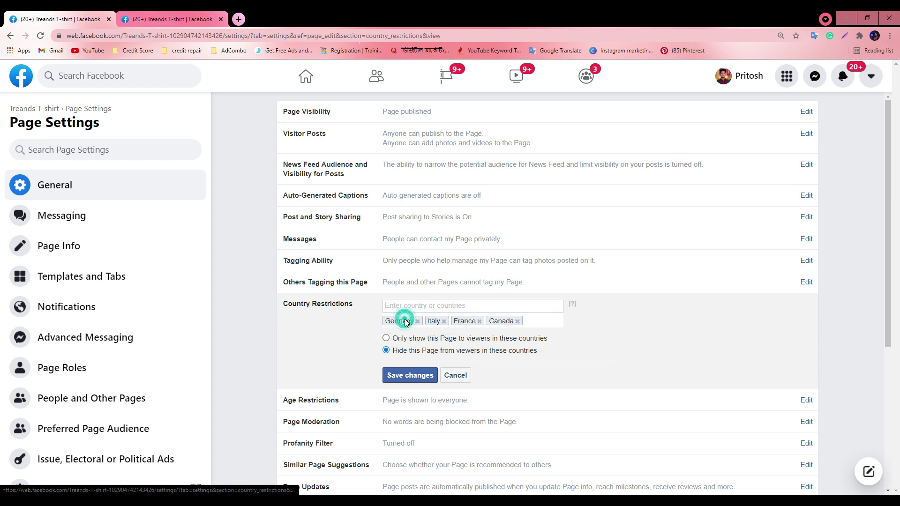
click(417, 321)
click(402, 321)
click(410, 321)
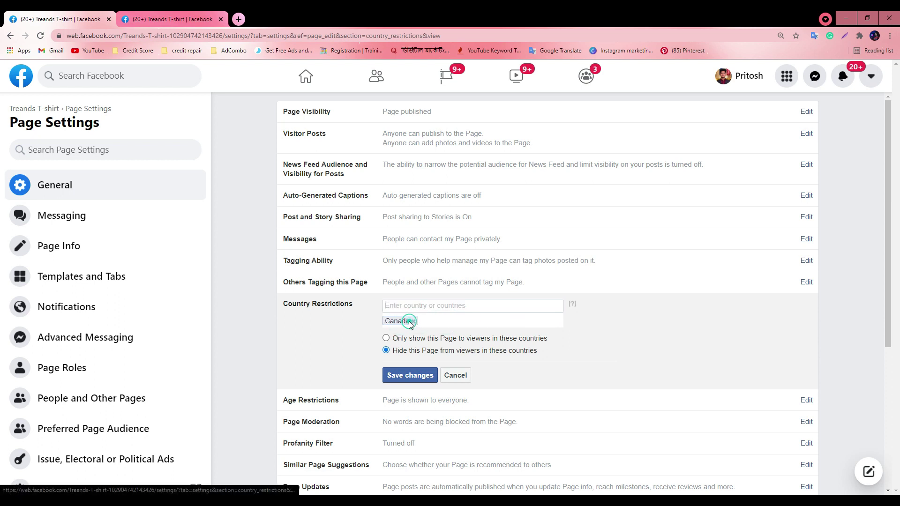
click(412, 322)
Save the emptied Country Restrictions and return to the Google Meet call
click(401, 360)
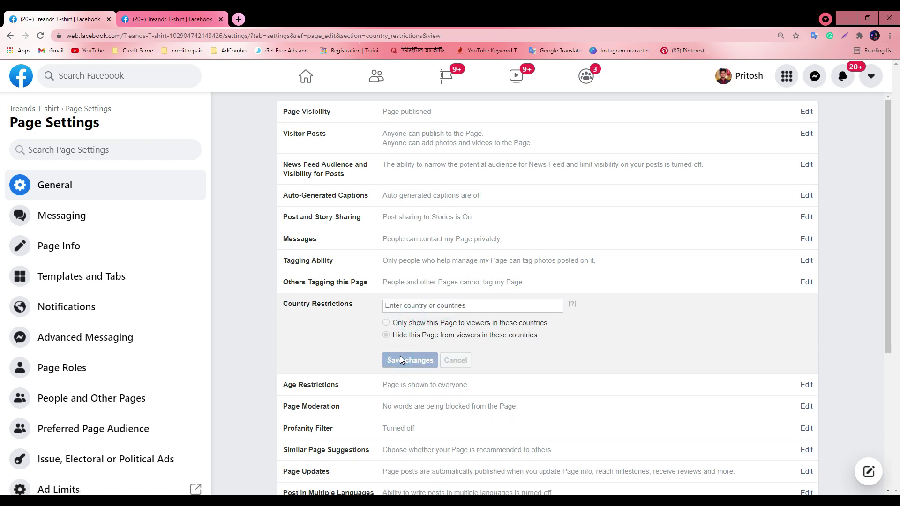
mouse_move(464, 493)
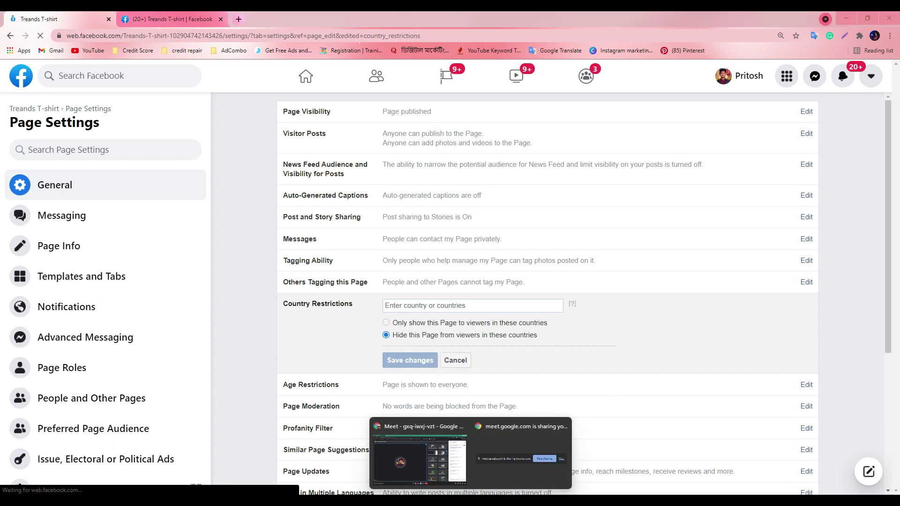
click(426, 473)
Read through the participants' replies in the Meet chat, then minimize the call to reveal Facebook
mouse_move(547, 413)
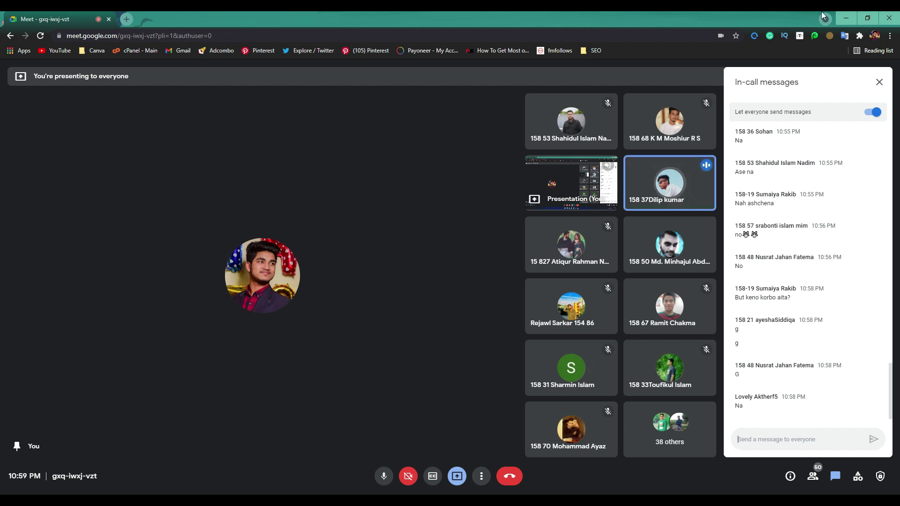
mouse_move(671, 291)
mouse_move(662, 244)
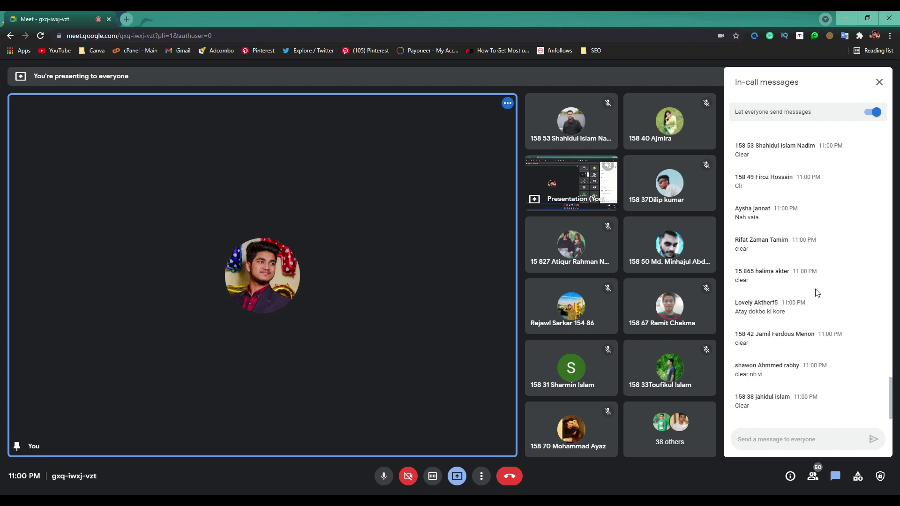
scroll(817, 293, up, 1)
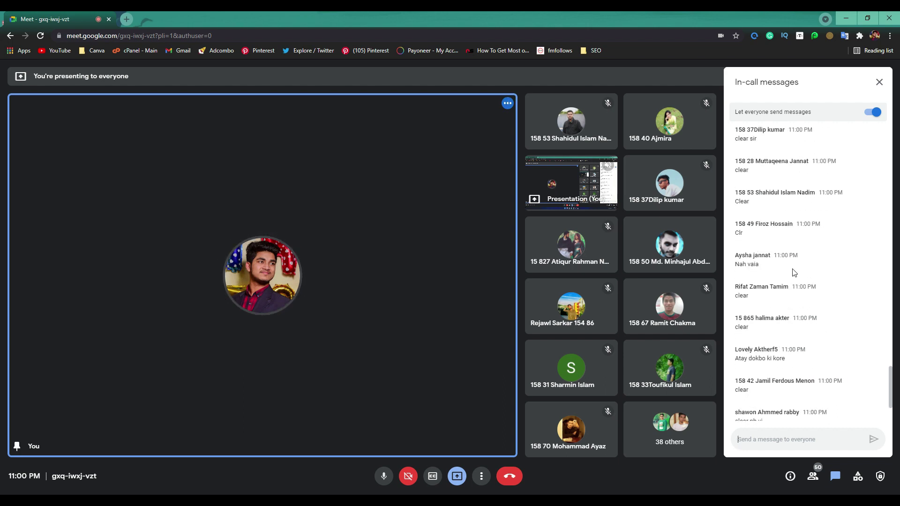
scroll(786, 271, down, 2)
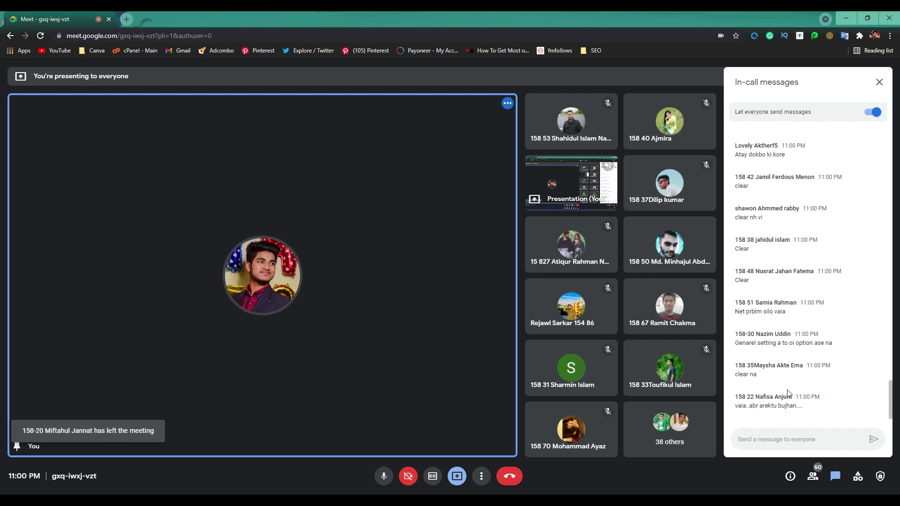
click(847, 17)
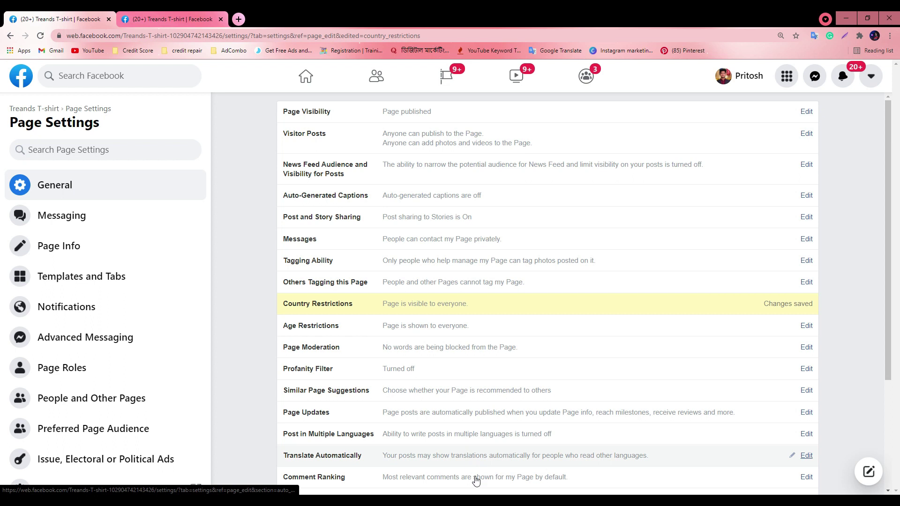
Open Country Restrictions for Treands T-shirt in Page Settings > General and focus the empty country box
click(422, 450)
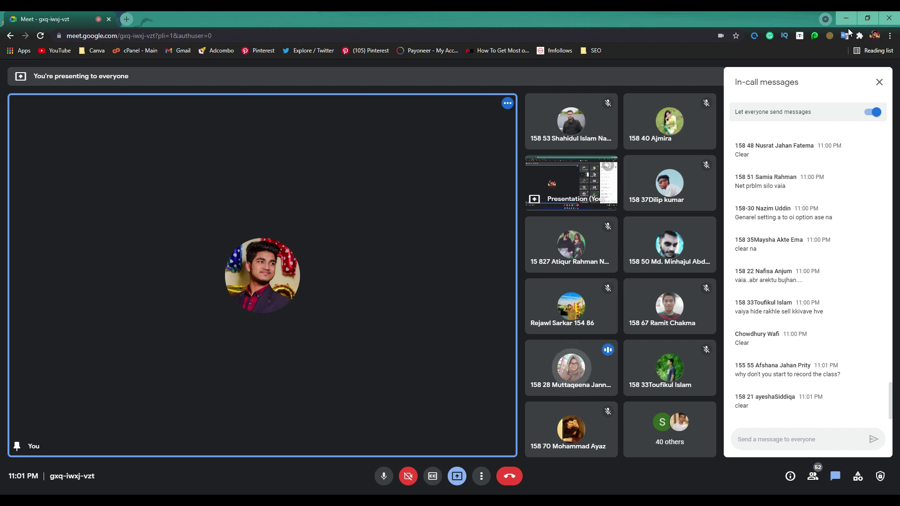
click(845, 22)
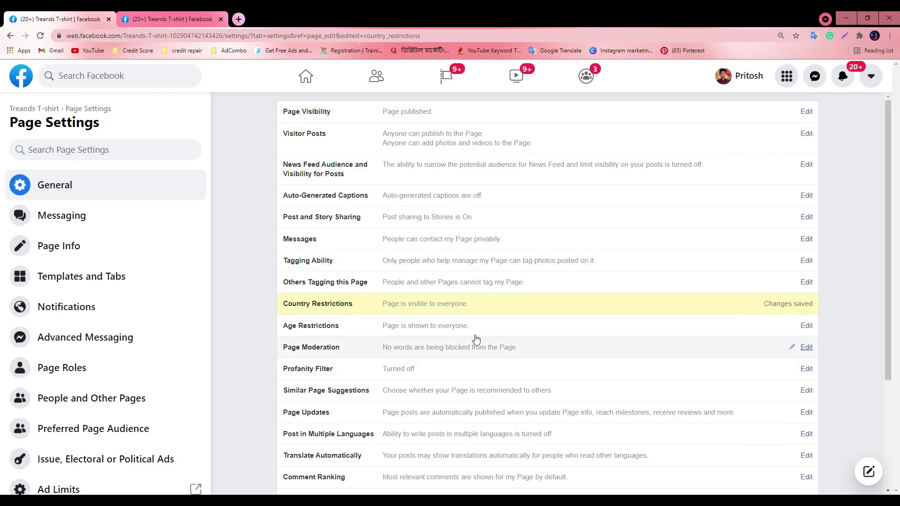
click(428, 307)
click(407, 305)
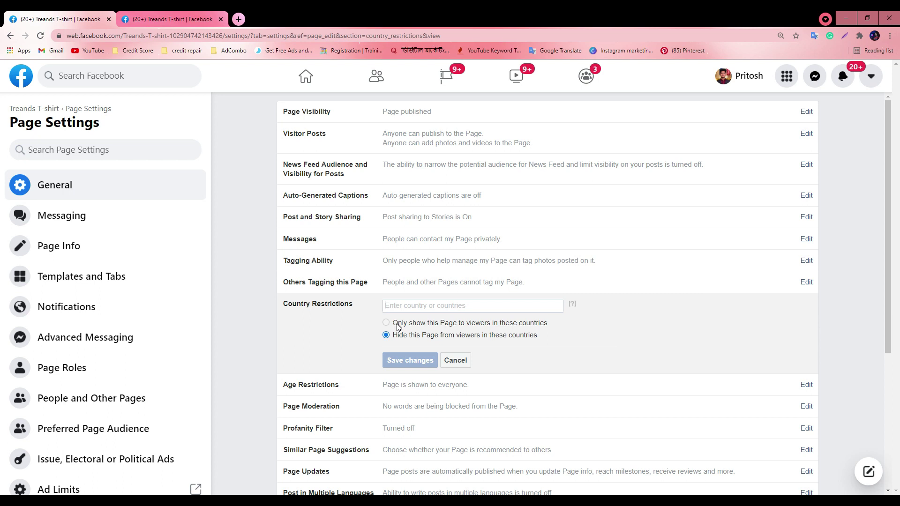
text(ind)
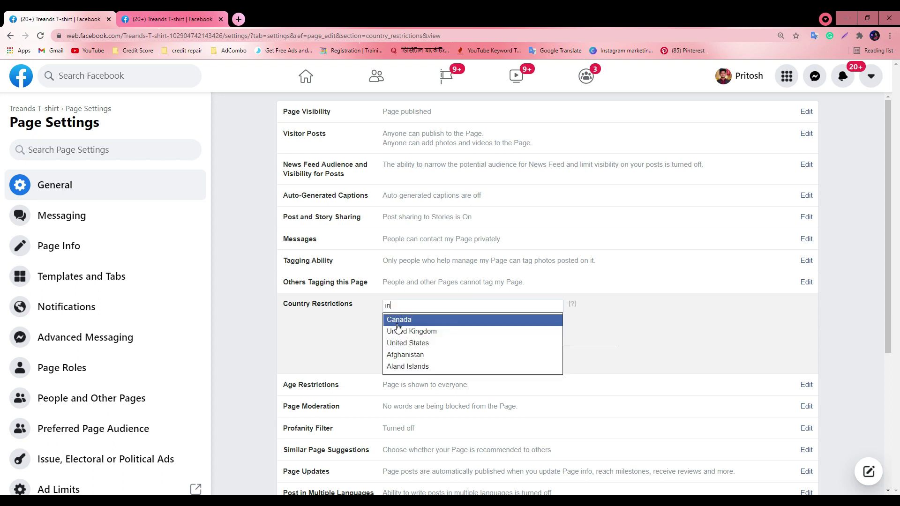
click(398, 332)
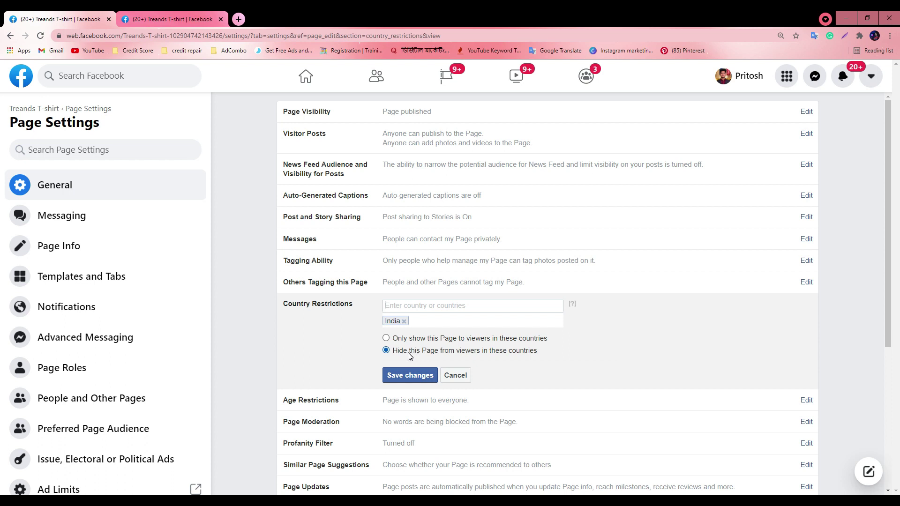
click(403, 321)
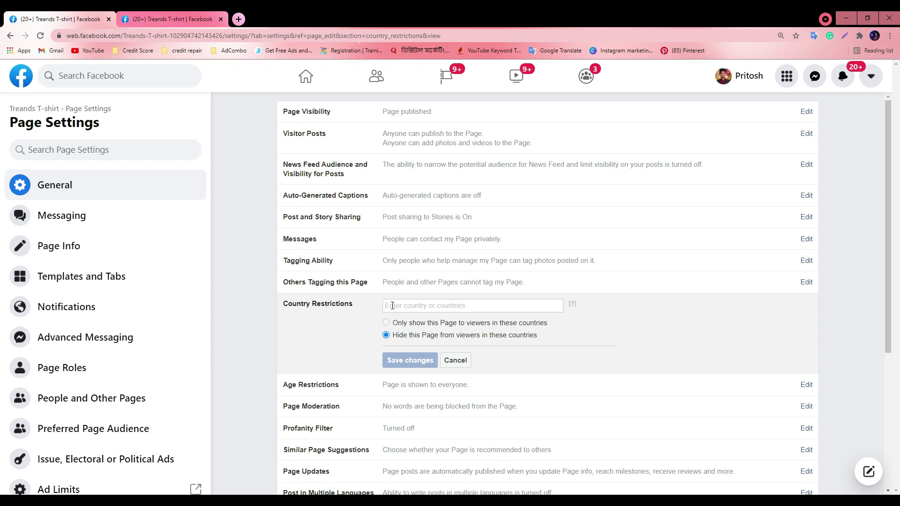
Add Bangladesh, choose 'Only show this Page to viewers in these countries', and save
text(ban)
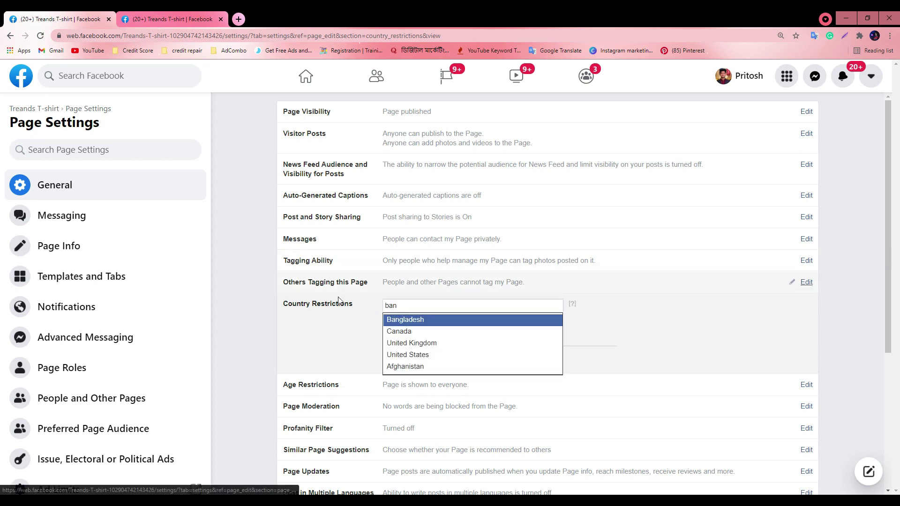
click(406, 320)
click(385, 338)
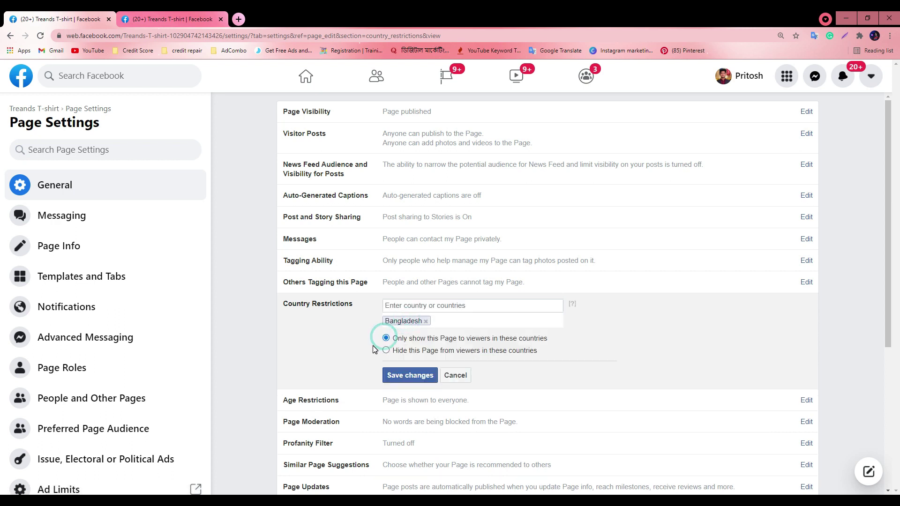
click(410, 375)
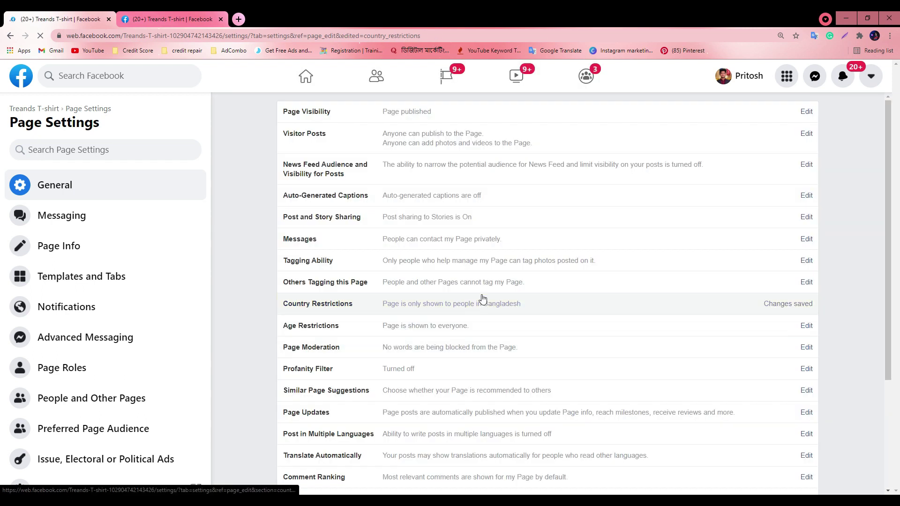
Reload the Treands T-shirt Page home tab and copy its web address for the Meet call
click(804, 307)
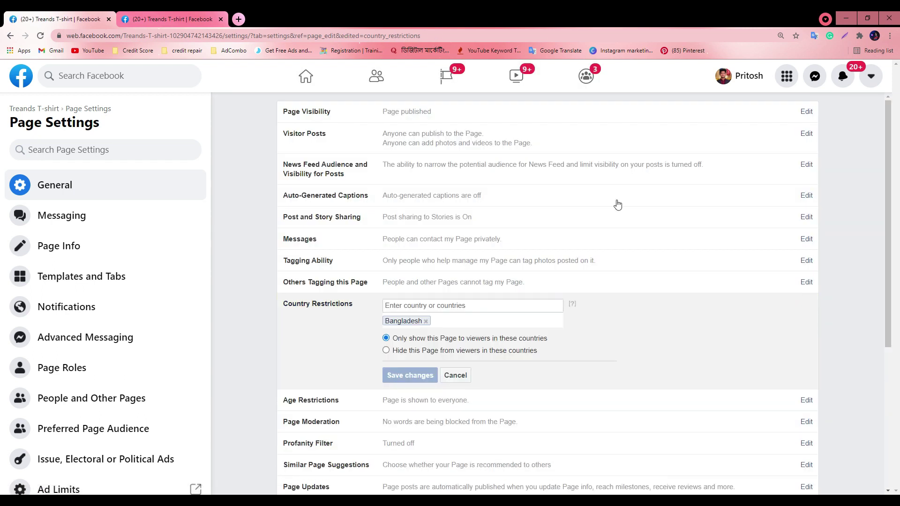
click(186, 19)
click(40, 35)
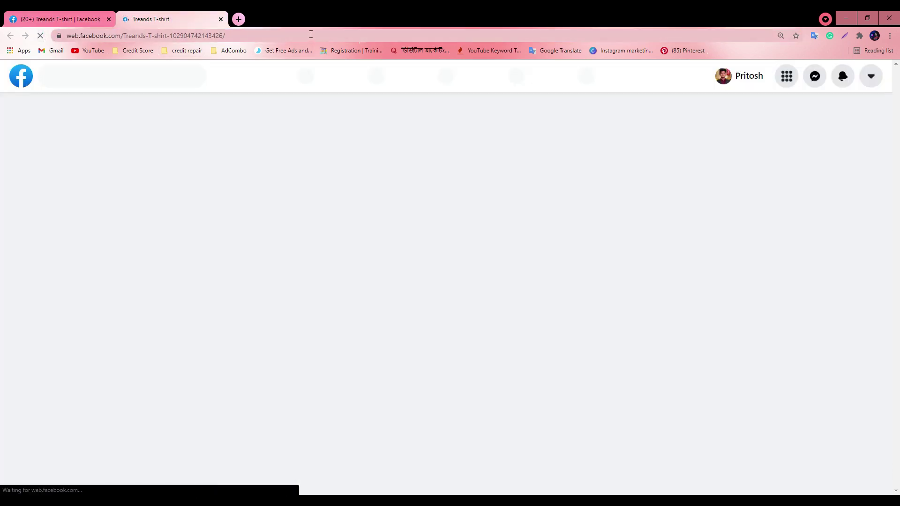
click(311, 34)
key(ctrl+c)
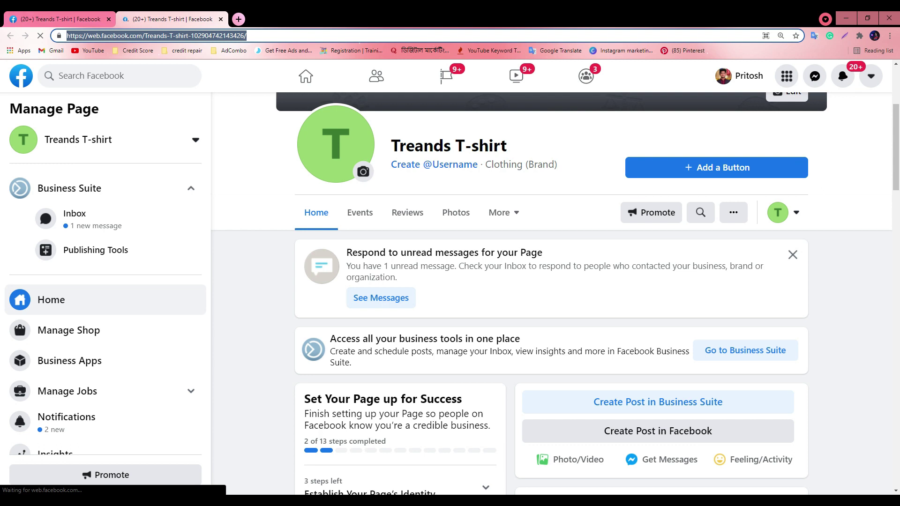
key(alt+Tab)
click(835, 474)
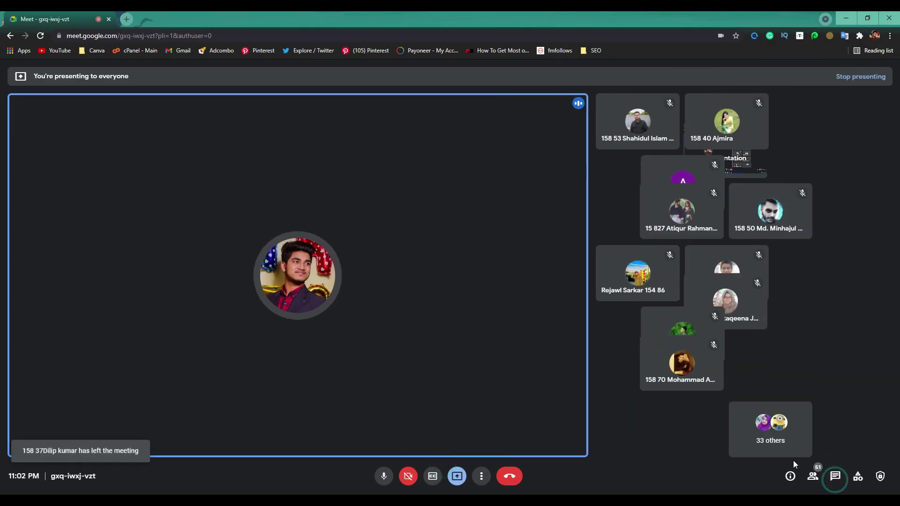
Paste the Treands T-shirt Page link into the Meet chat and send it to everyone
click(769, 448)
key(ctrl+v)
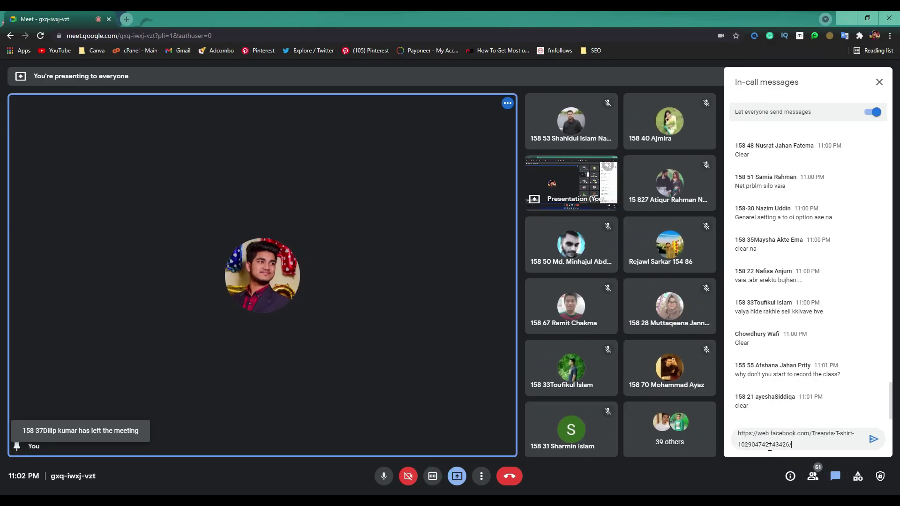
key(Return)
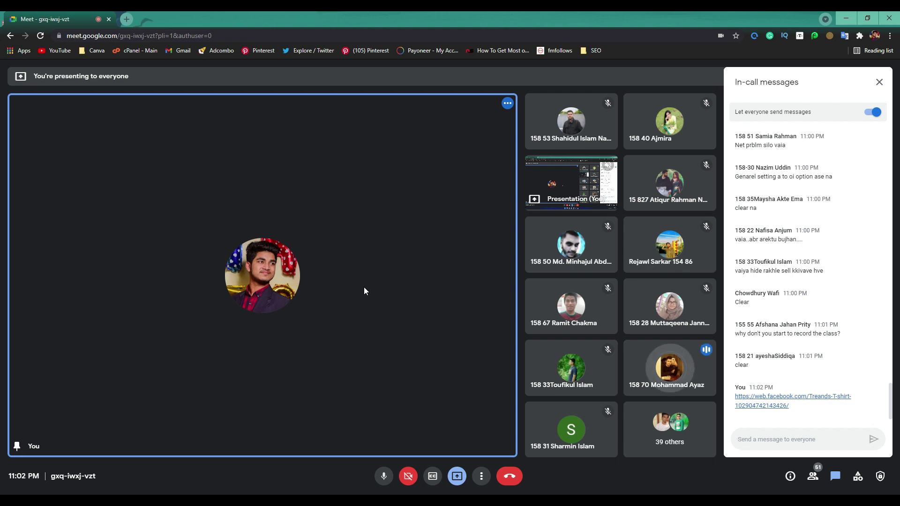
Remove Bangladesh from Country Restrictions, switch back to 'Hide this Page', and save
click(846, 18)
scroll(335, 294, down, 2)
click(36, 17)
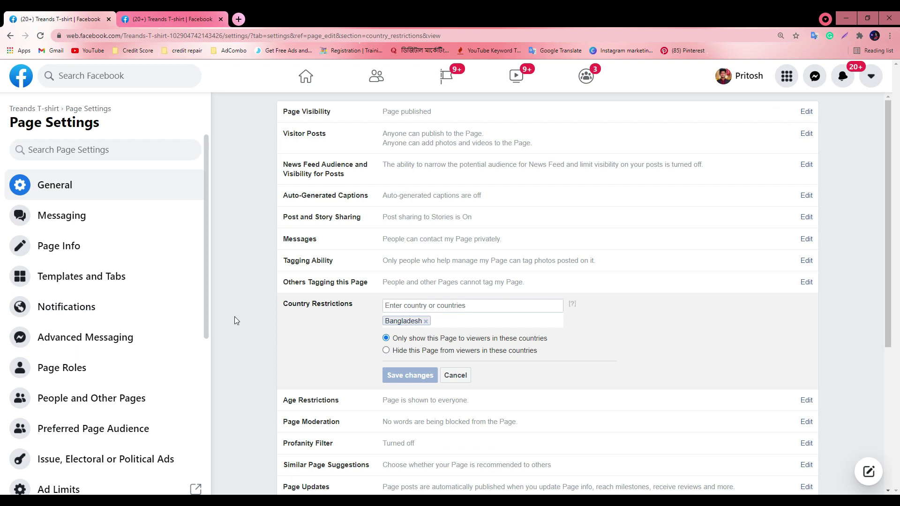
click(426, 321)
click(386, 335)
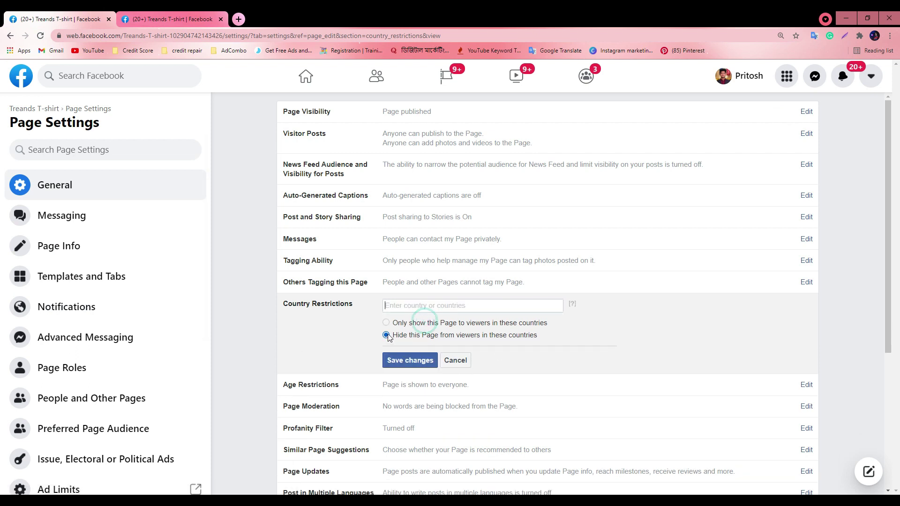
click(412, 358)
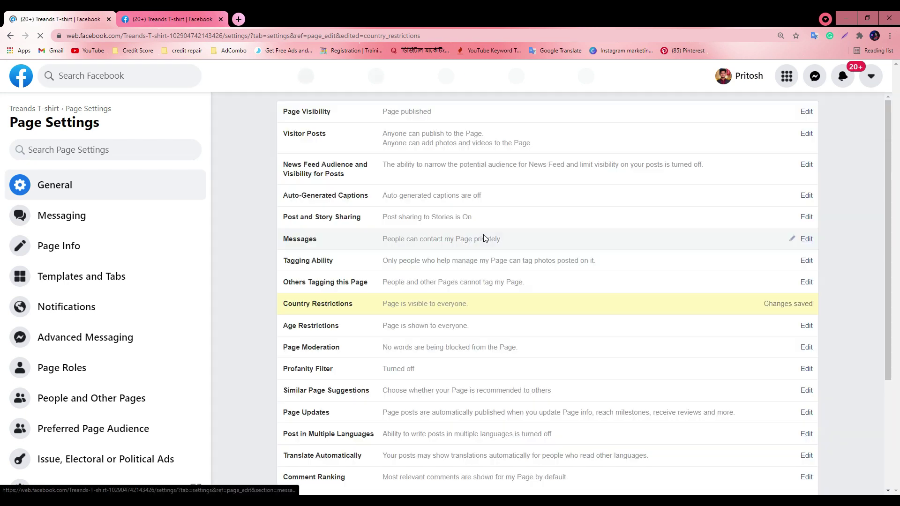
Open the Age Restrictions editor and its dropdown of age options
scroll(468, 281, down, 1)
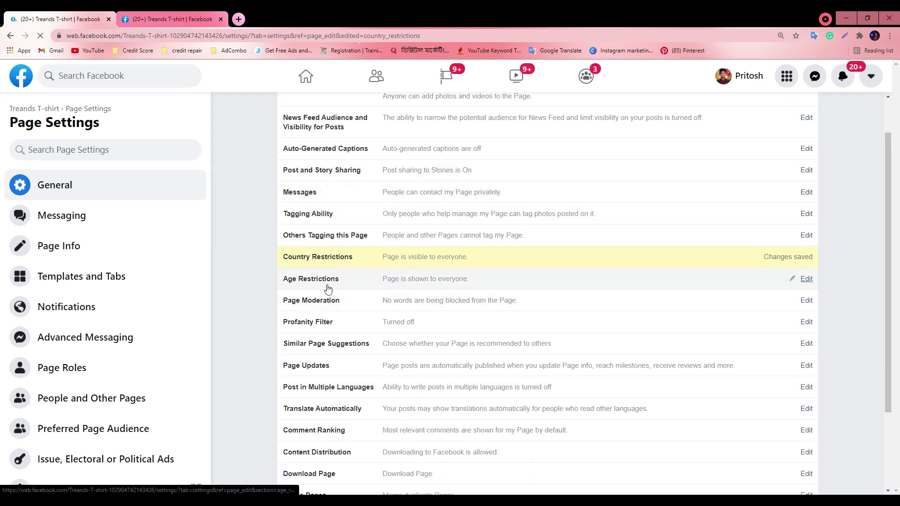
click(806, 279)
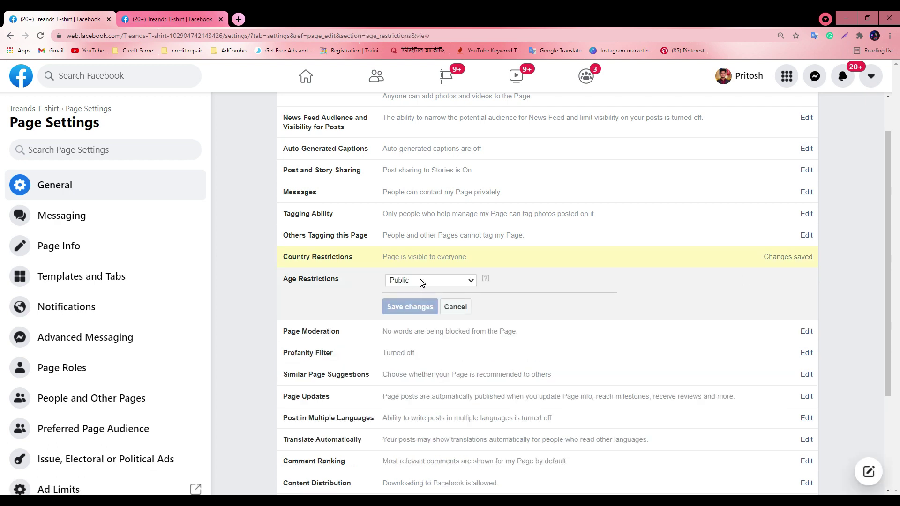
click(422, 281)
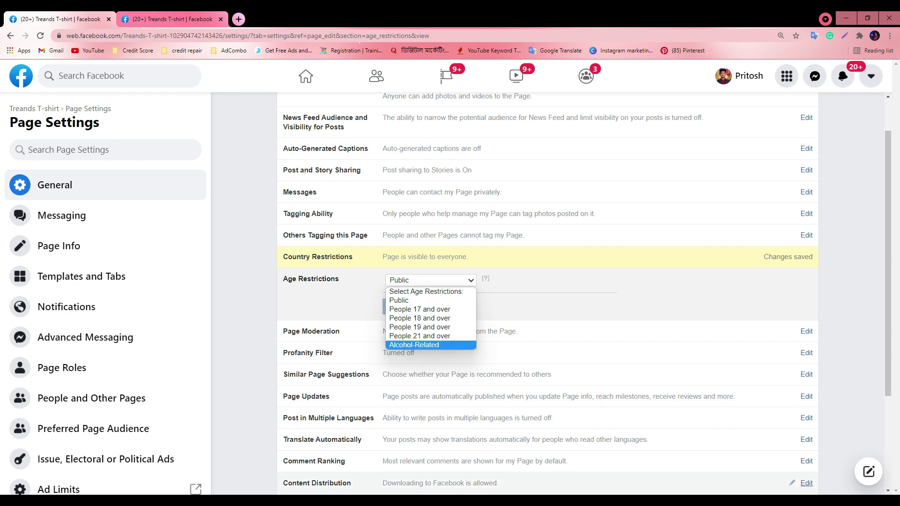
Admit the person waiting to join the Meet call, then hide the call again
click(412, 462)
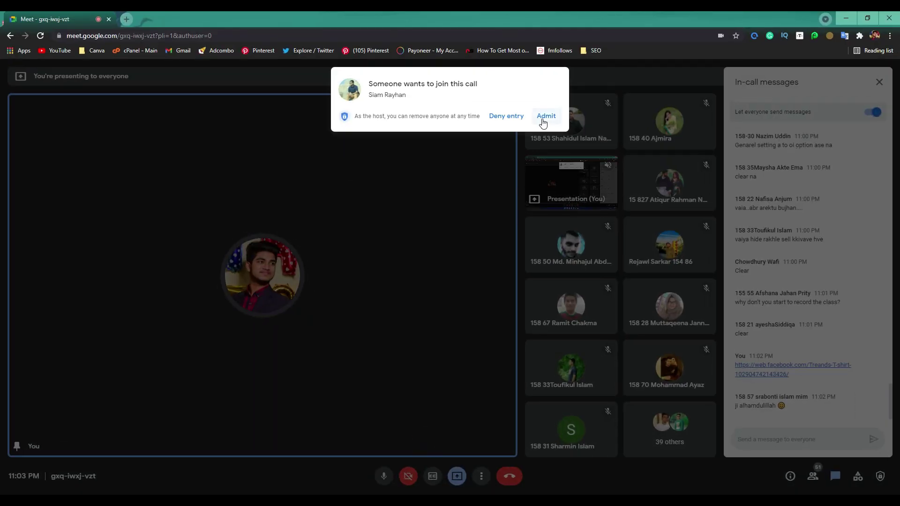
click(544, 116)
click(841, 22)
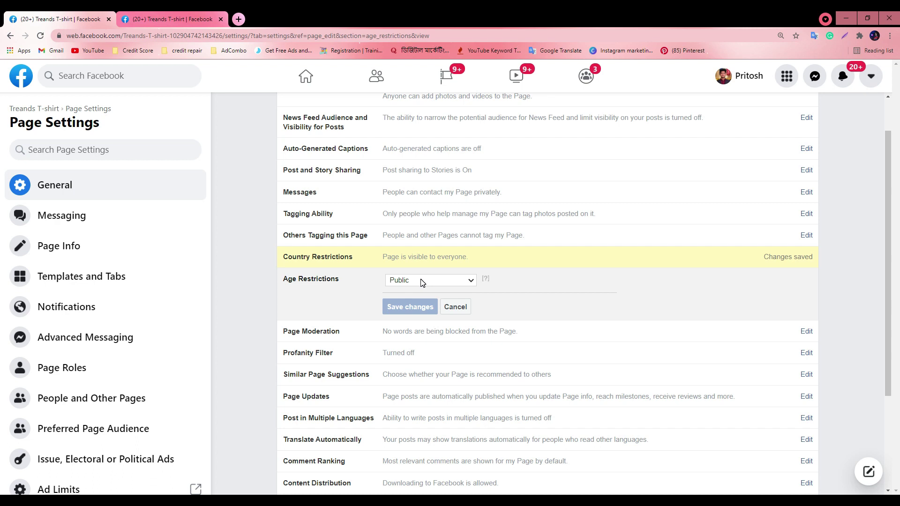
Choose 'People 21 and over' as the age restriction and save the change
double_click(421, 281)
click(421, 281)
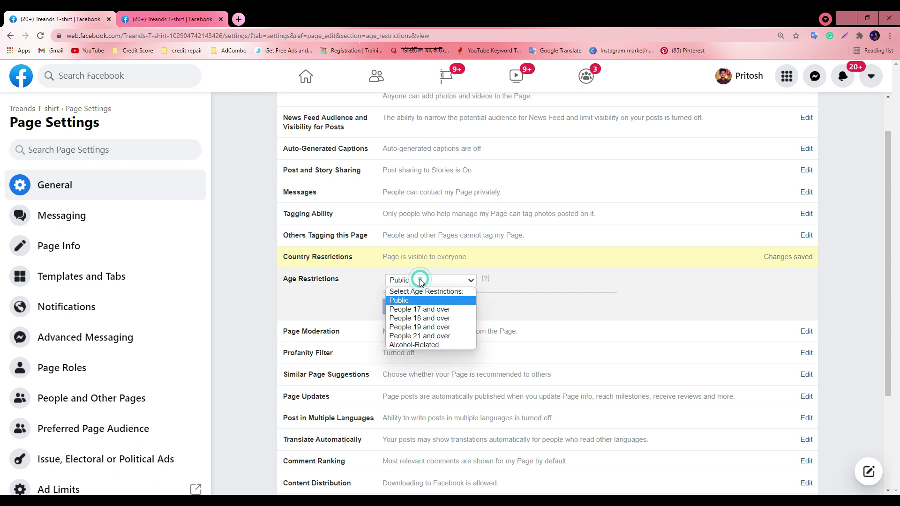
click(420, 335)
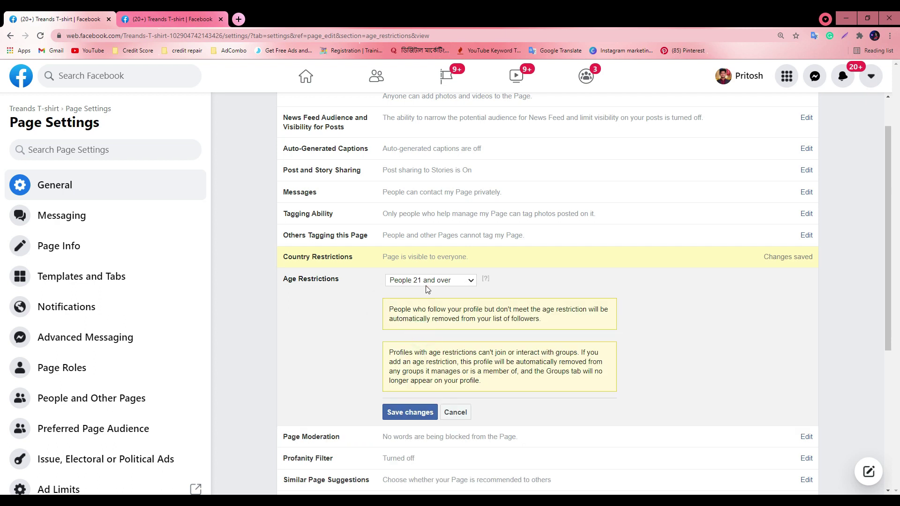
click(403, 413)
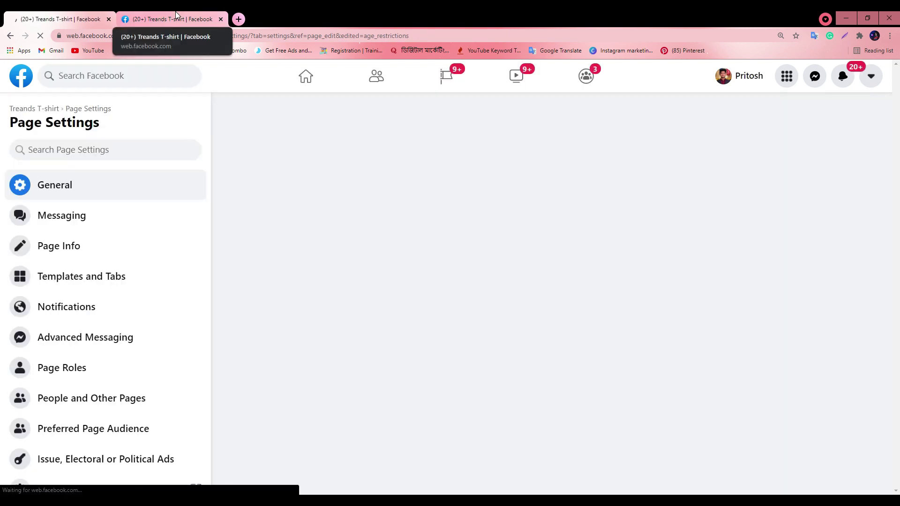
click(177, 16)
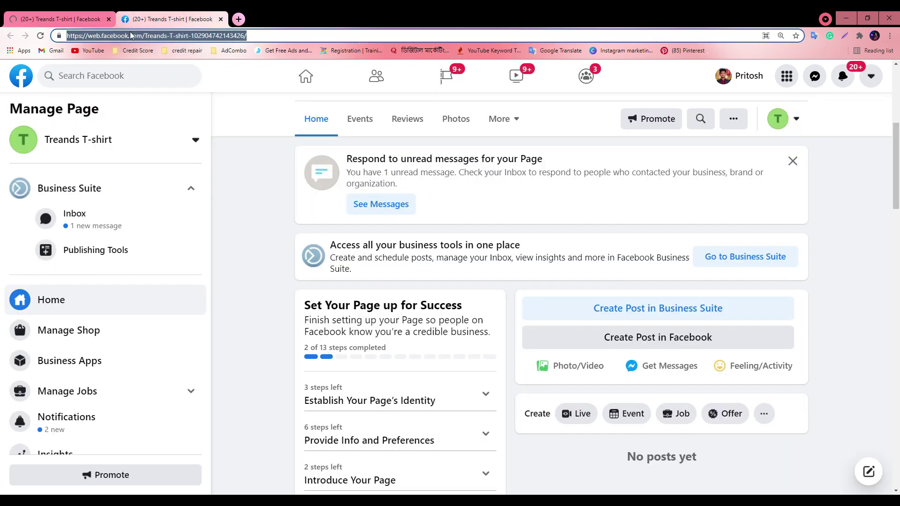
Reload the Treands T-shirt Page and copy its web address
click(41, 37)
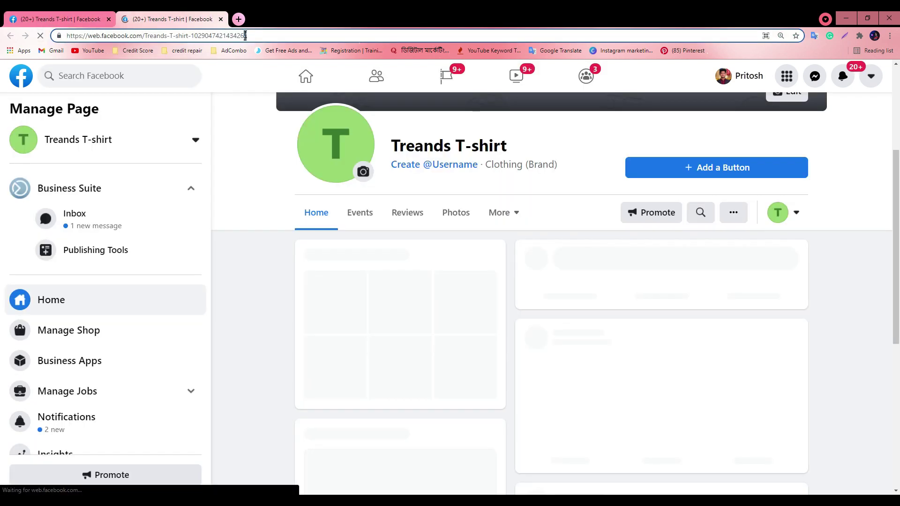
click(245, 35)
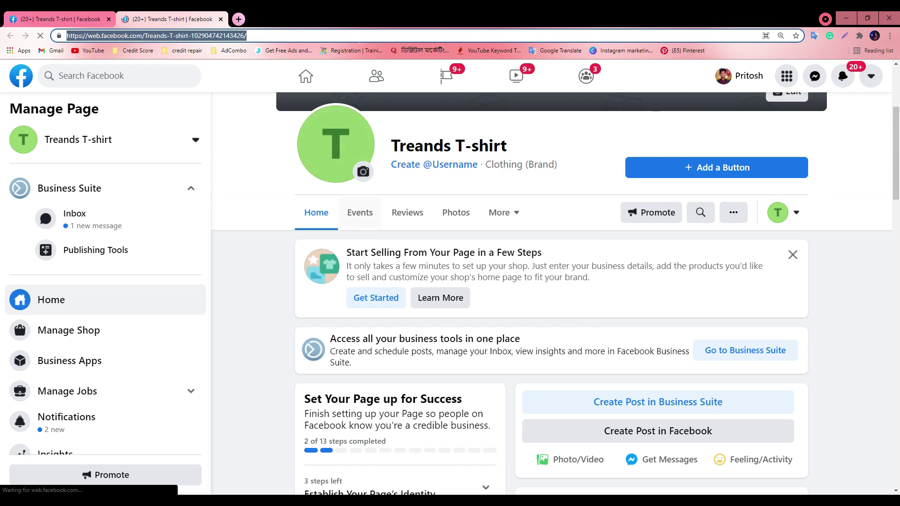
key(ctrl+c)
Send the Page link in the Meet chat, then shrink the call window to reveal Facebook
click(519, 463)
click(775, 451)
key(ctrl+v)
key(Return)
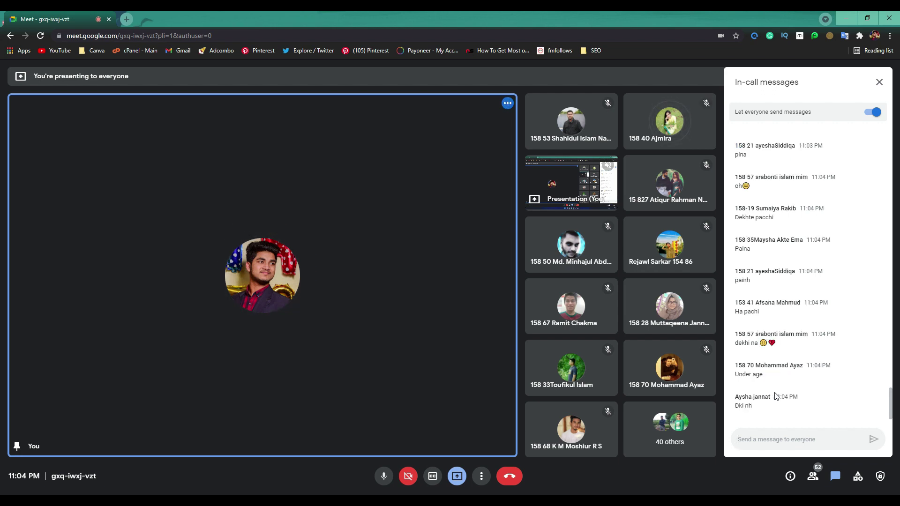
drag(454, 19, 415, 208)
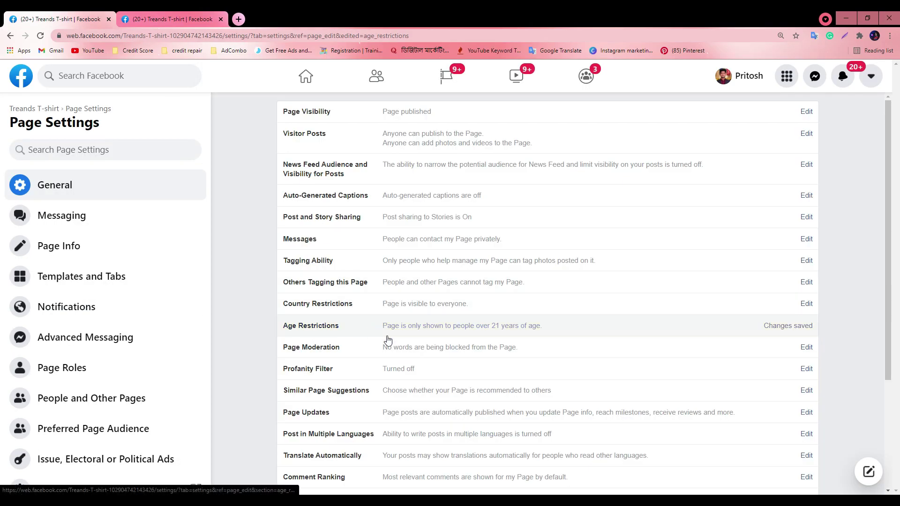
Edit Age Restrictions, pick Public instead of People 21 and over, and save
click(806, 326)
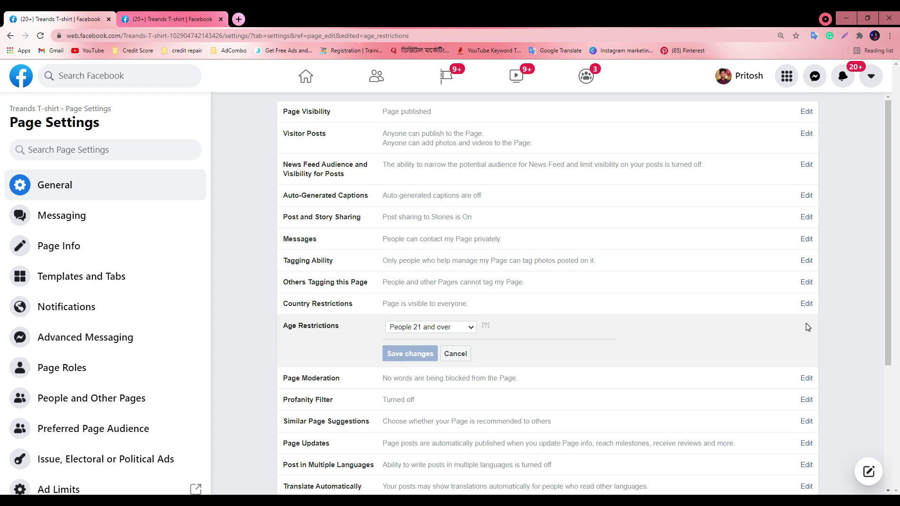
click(460, 327)
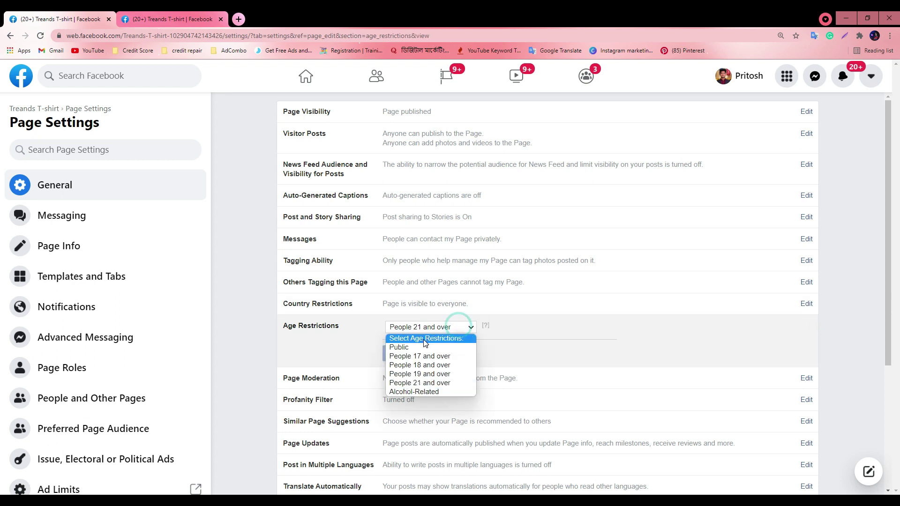
click(410, 348)
click(398, 358)
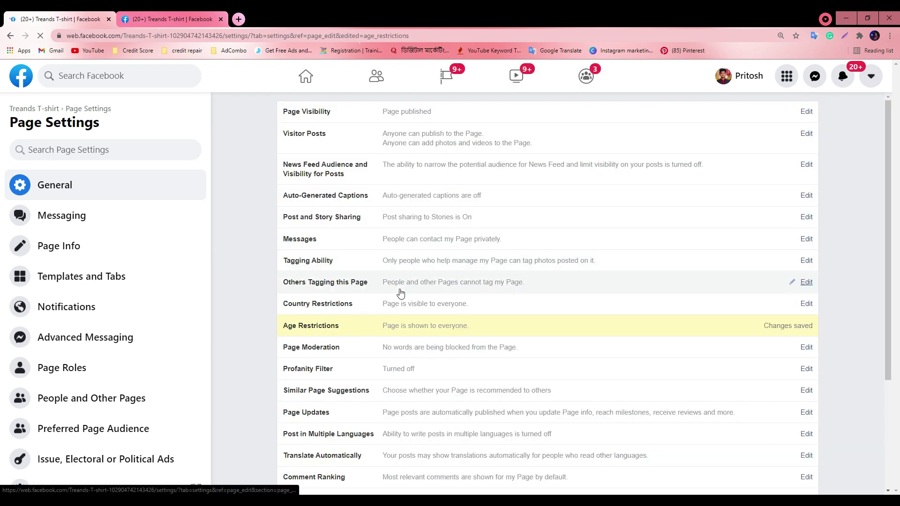
scroll(400, 293, down, 1)
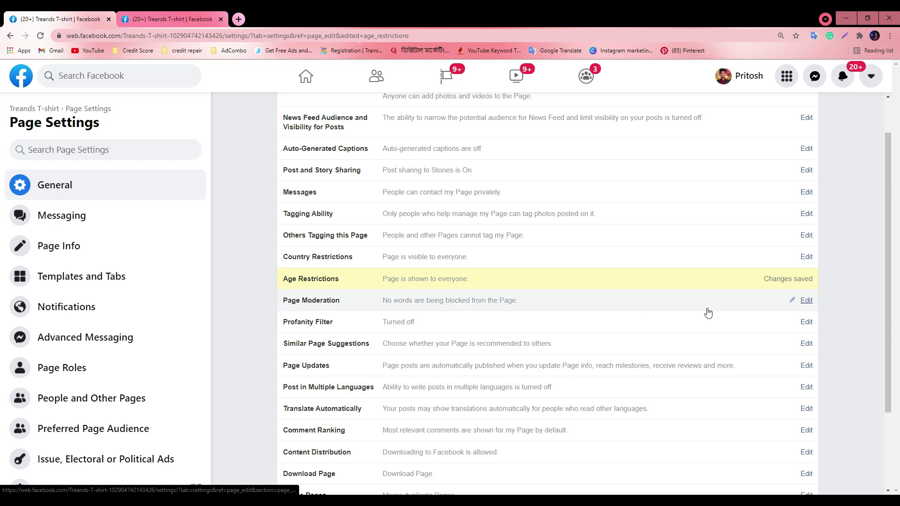
Add 'hi' and 'hello' to Page Moderation blocked words, then open the home feed in the other tab
click(805, 301)
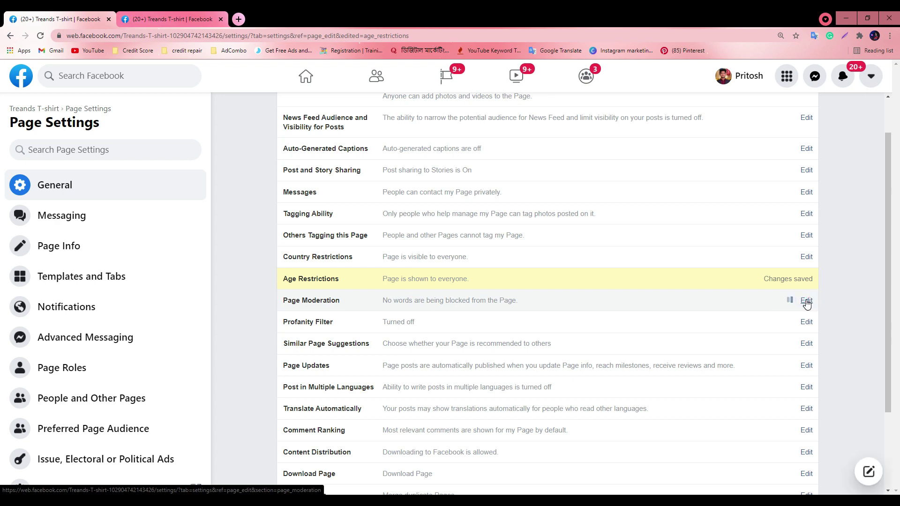
scroll(418, 266, down, 1)
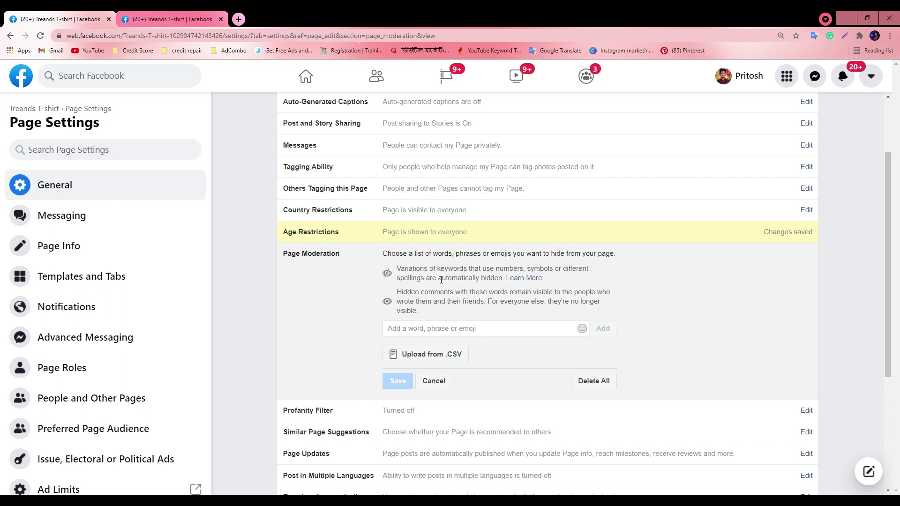
click(451, 327)
text(hi)
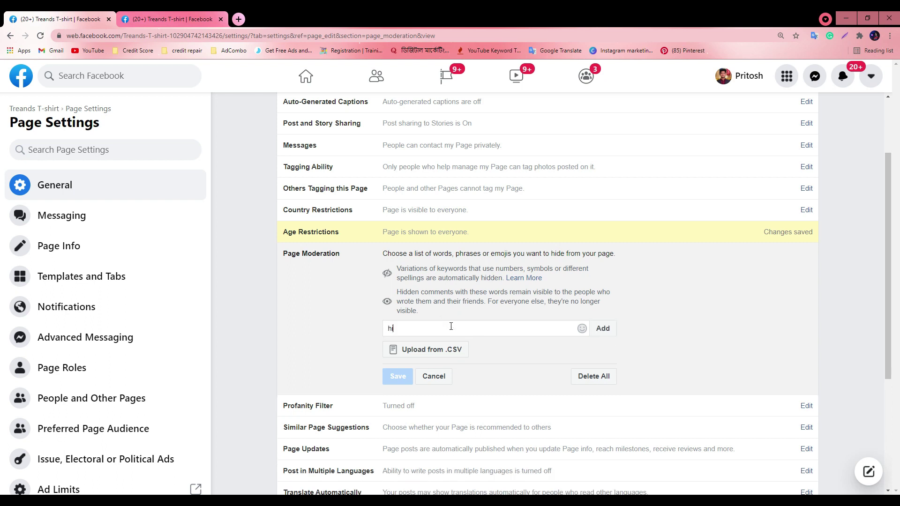
key(Return)
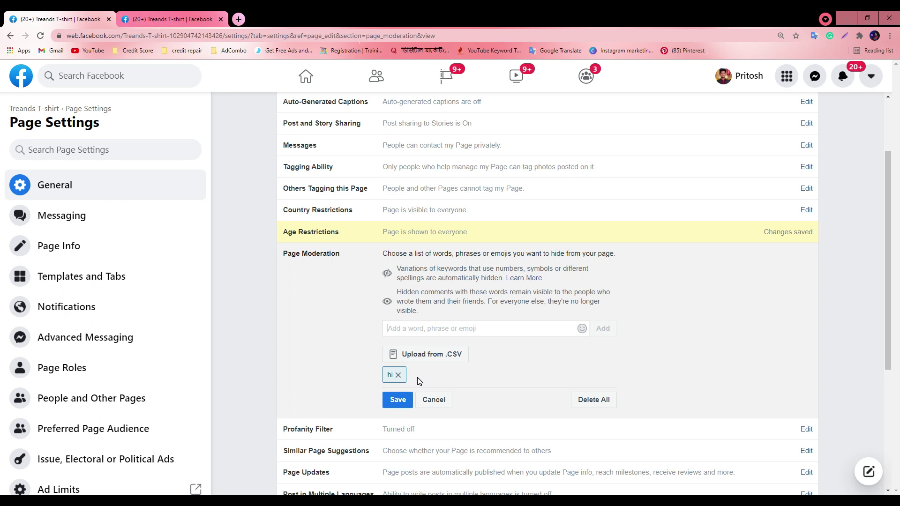
text(hello)
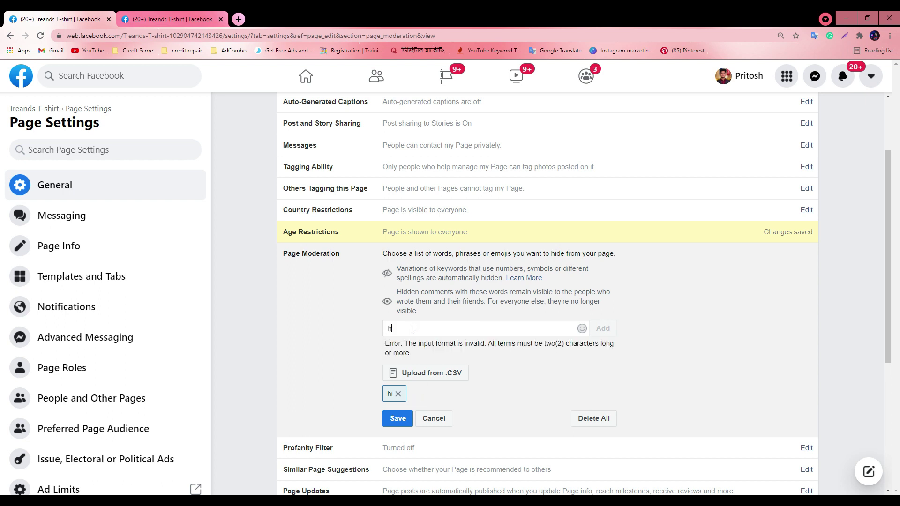
key(Return)
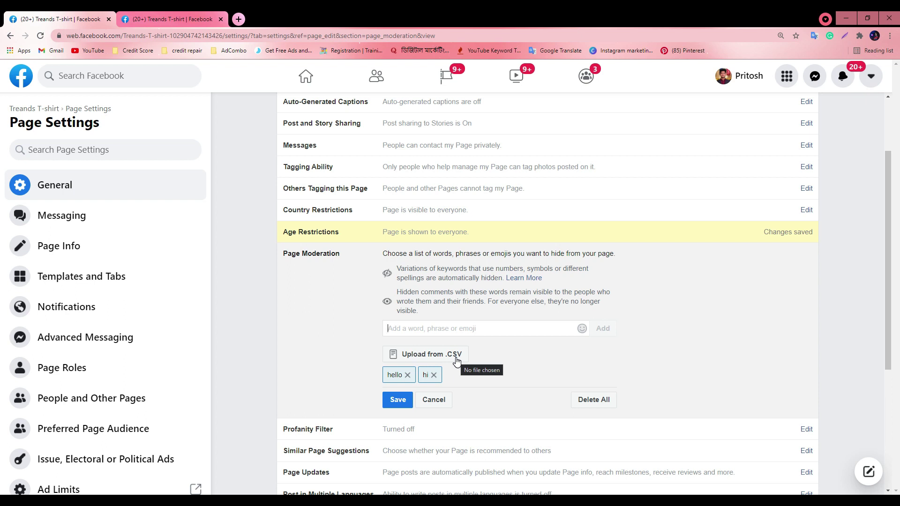
click(173, 18)
click(27, 73)
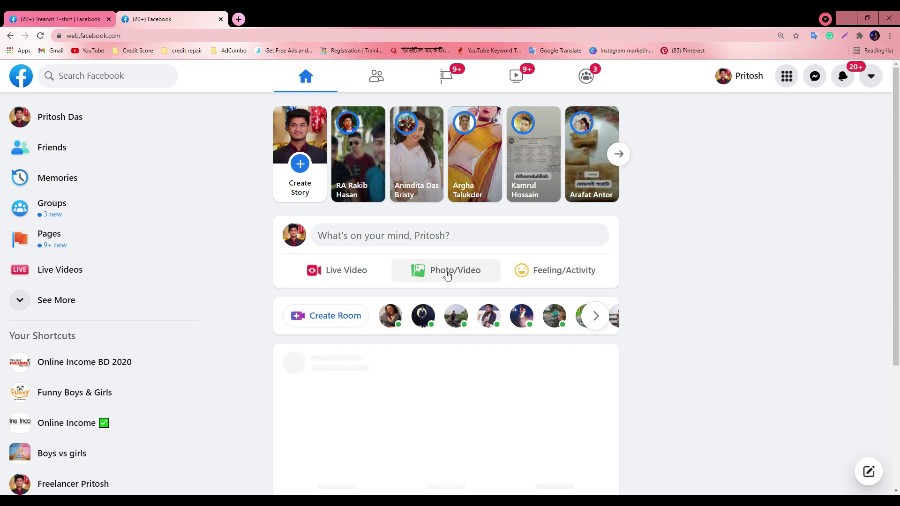
Scroll the home feed, then search Facebook for 'modu' and run the suggested search
scroll(441, 276, down, 3)
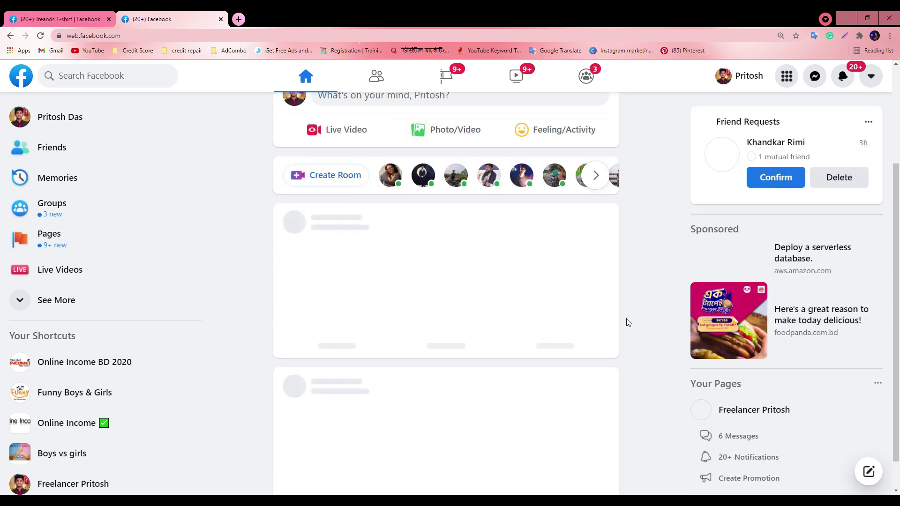
scroll(423, 324, down, 10)
scroll(423, 323, down, 2)
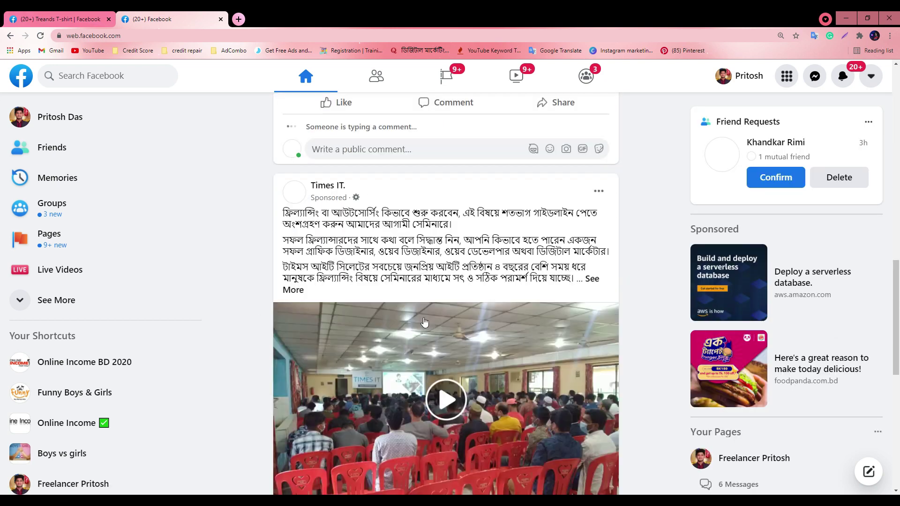
scroll(408, 303, down, 10)
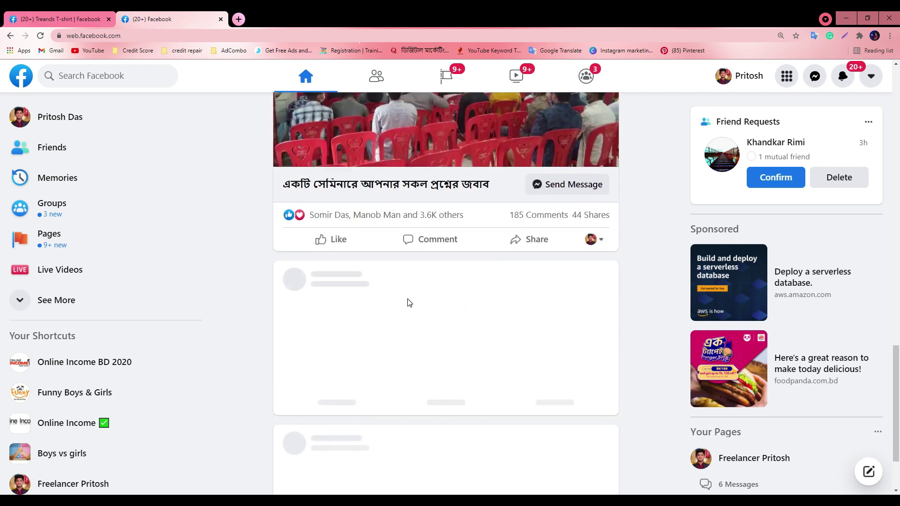
scroll(389, 300, down, 10)
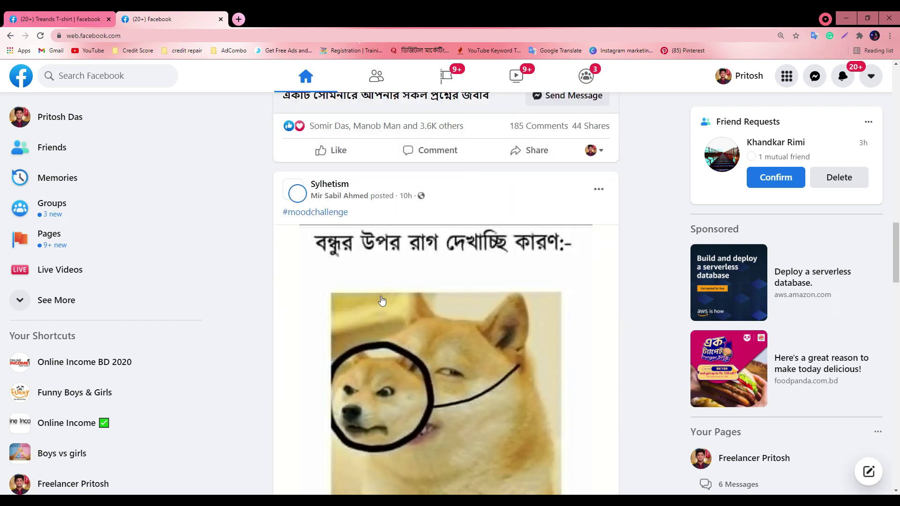
scroll(380, 299, down, 15)
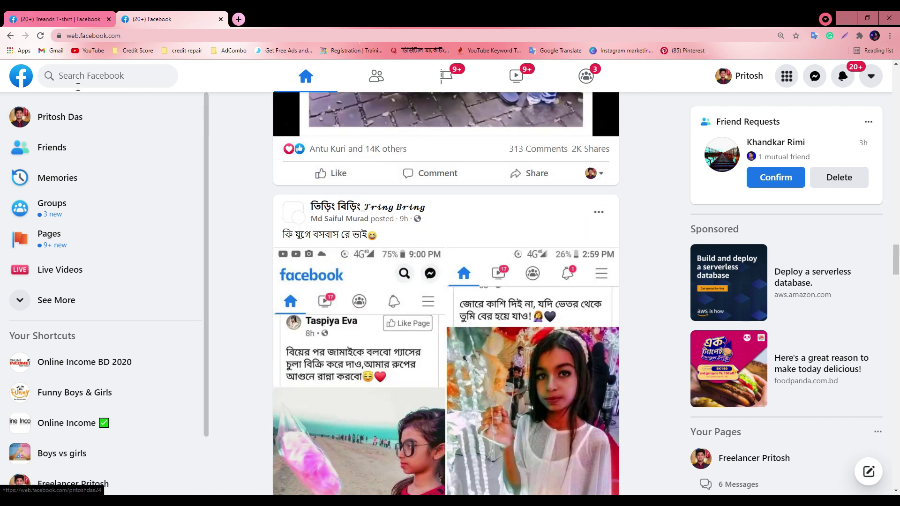
click(89, 75)
text(modu)
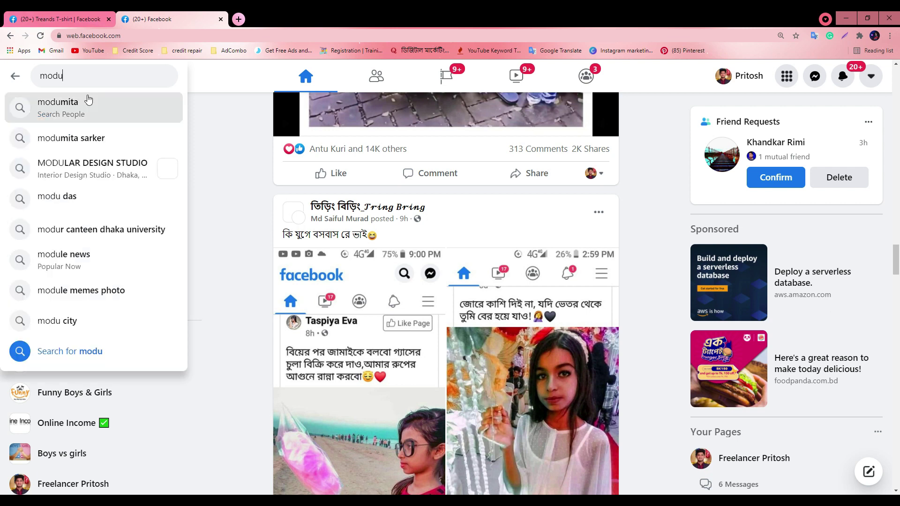
click(127, 117)
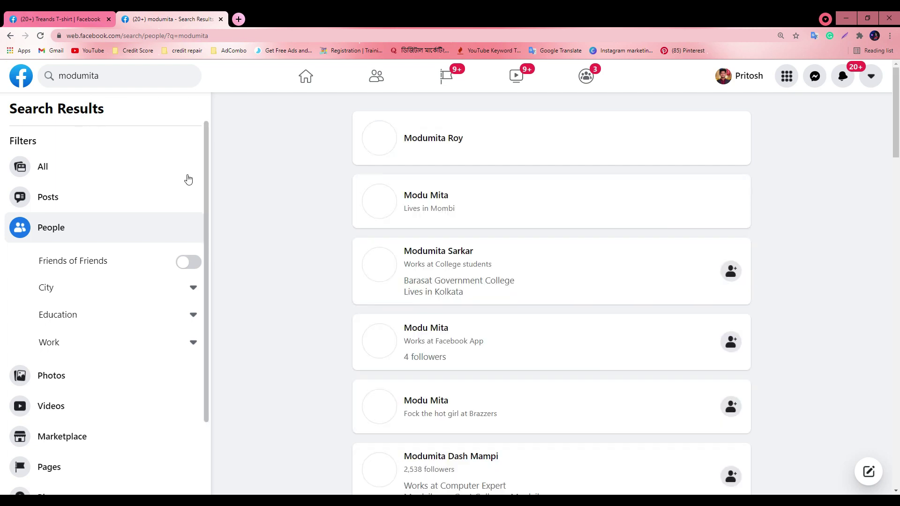
Filter the search results to Pages and open the top verified Page
scroll(703, 227, down, 3)
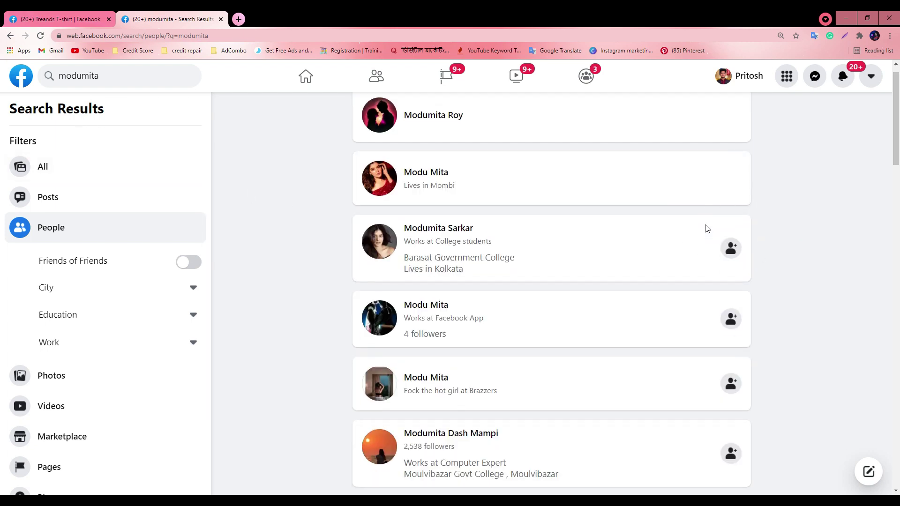
scroll(88, 342, down, 2)
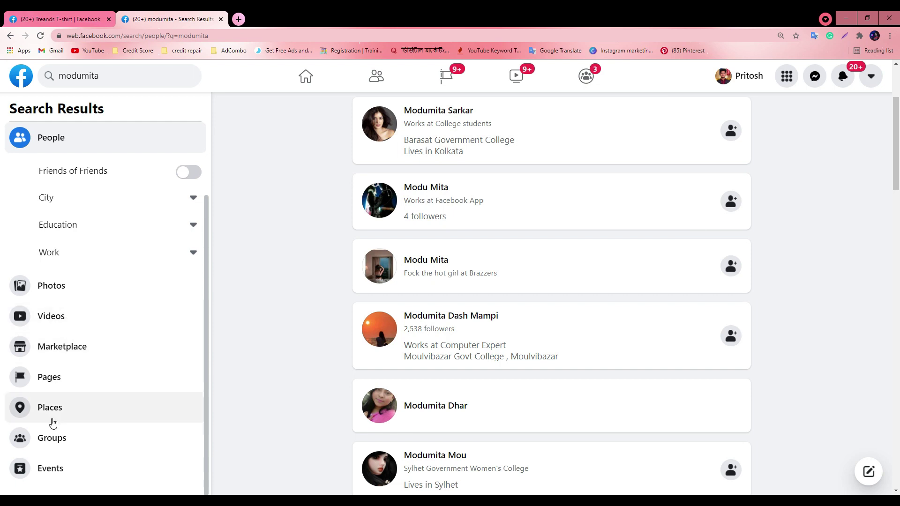
click(54, 379)
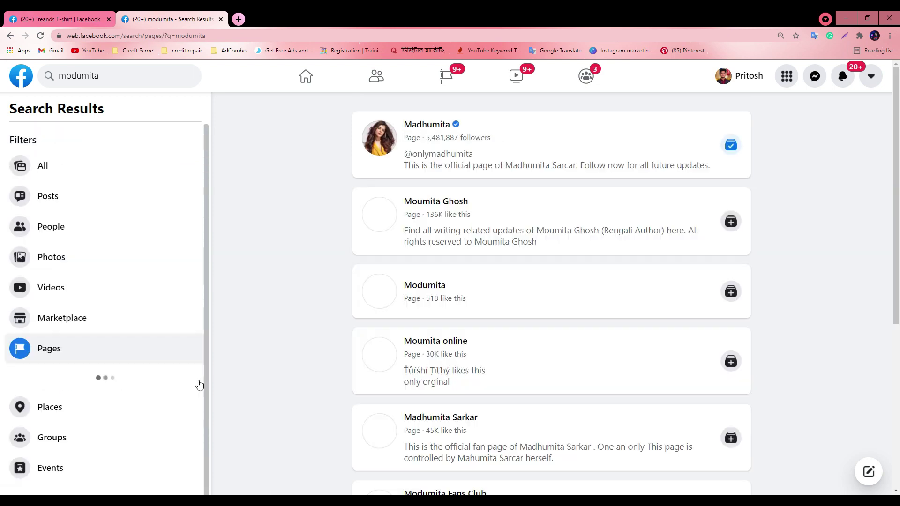
click(429, 127)
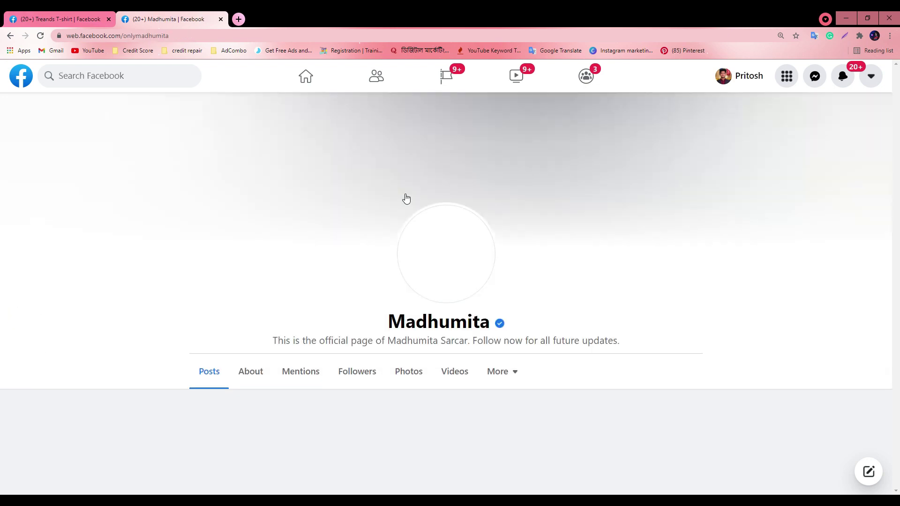
Browse the actor's recent posts and load the earlier comments on a post
mouse_move(501, 325)
scroll(609, 347, down, 6)
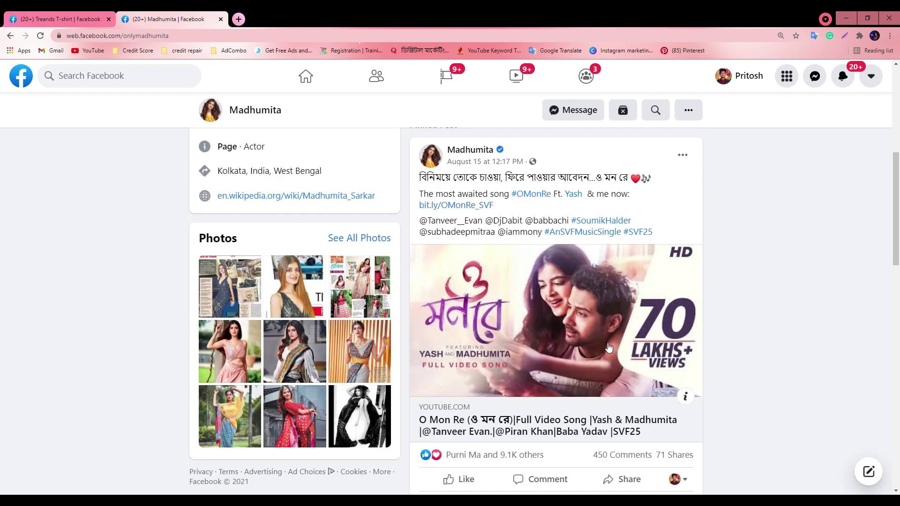
scroll(548, 308, down, 4)
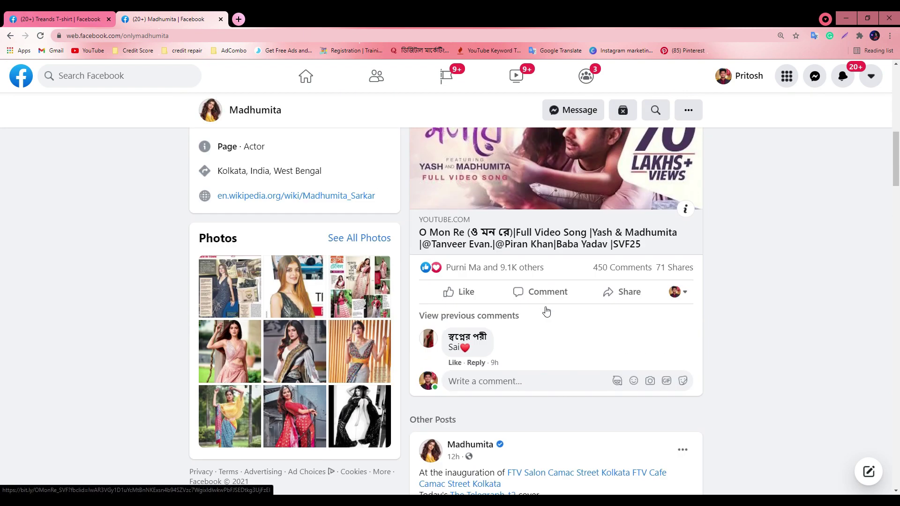
scroll(536, 305, down, 5)
scroll(594, 321, down, 9)
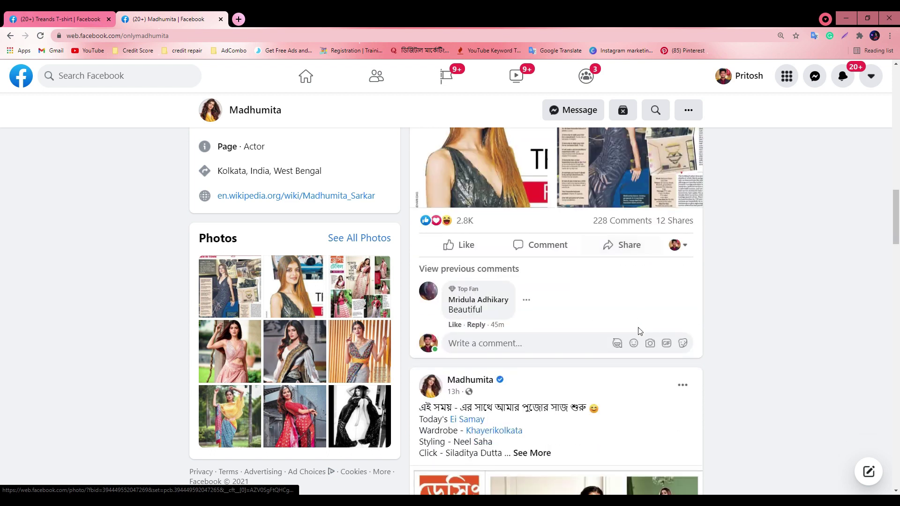
scroll(595, 320, down, 7)
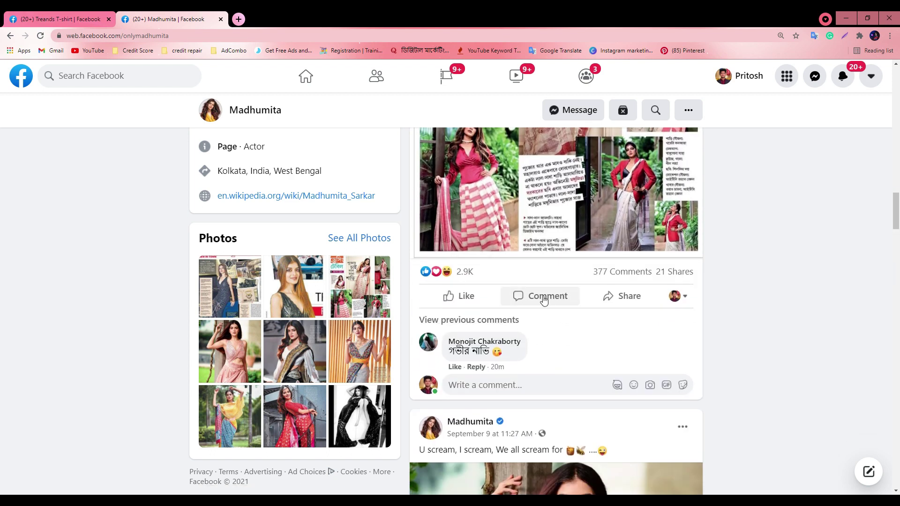
click(486, 323)
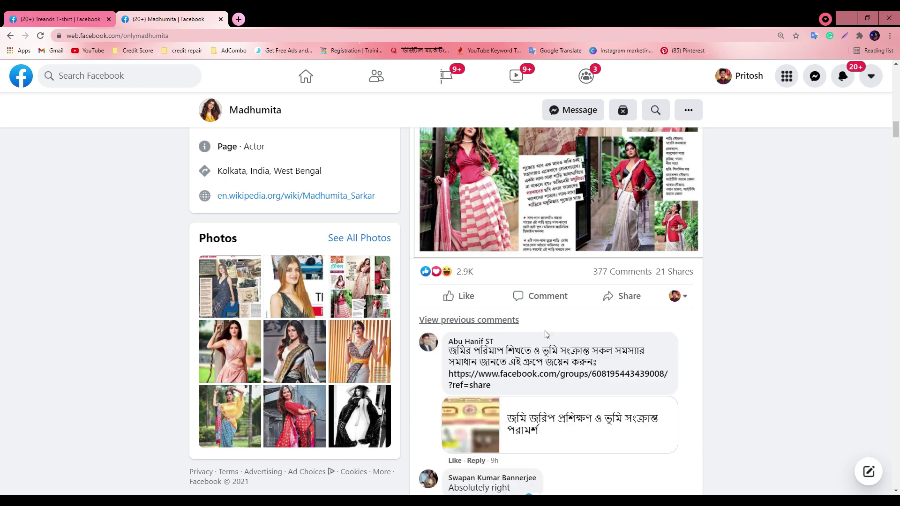
scroll(546, 333, down, 6)
scroll(526, 375, down, 3)
scroll(528, 372, up, 10)
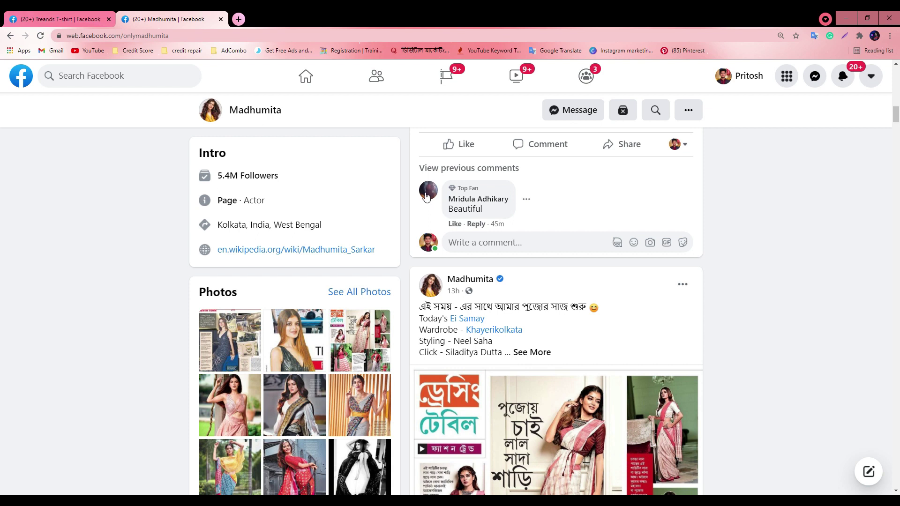
Minimize the browser and Meet windows to get to the desktop
click(846, 16)
click(575, 186)
right_click(526, 147)
click(330, 241)
click(55, 222)
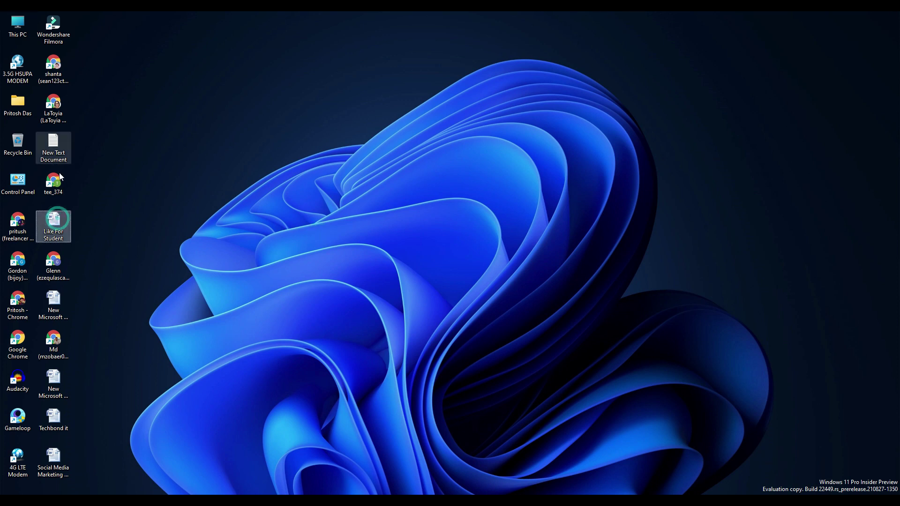
click(58, 308)
Open New Text Document in Notepad, clear its old text, and snap it to the right half
click(46, 139)
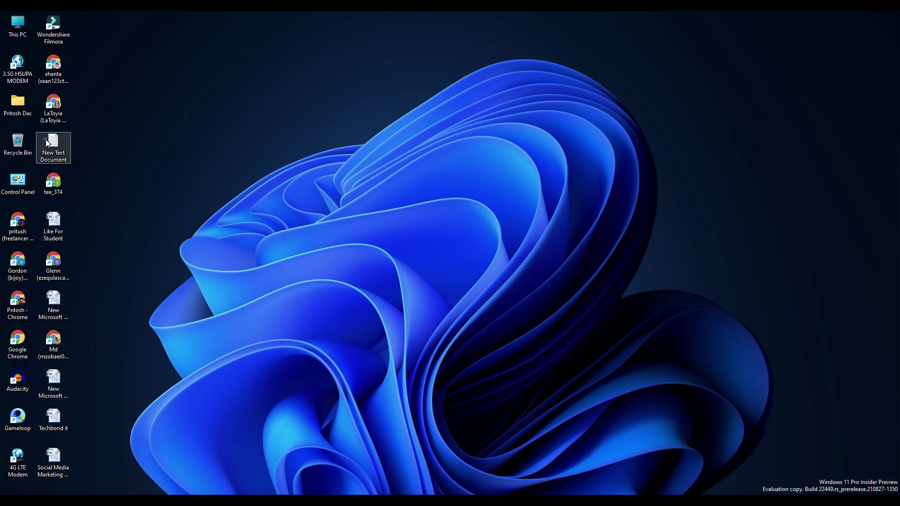
double_click(46, 139)
click(441, 62)
key(ctrl+a)
key(BackSpace)
drag(407, 16, 452, 48)
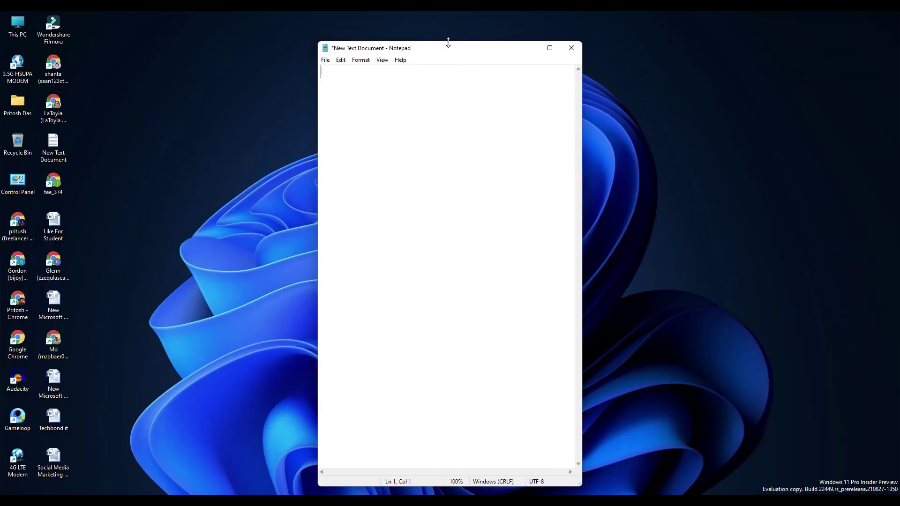
drag(447, 48, 899, 162)
click(382, 255)
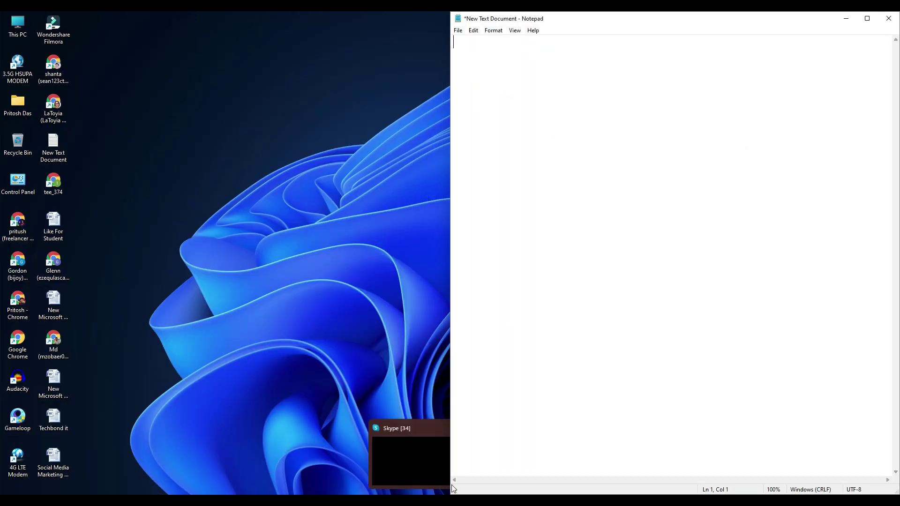
Copy the word 'Beautiful' from the Facebook comment and paste it into Notepad
mouse_move(482, 500)
click(476, 462)
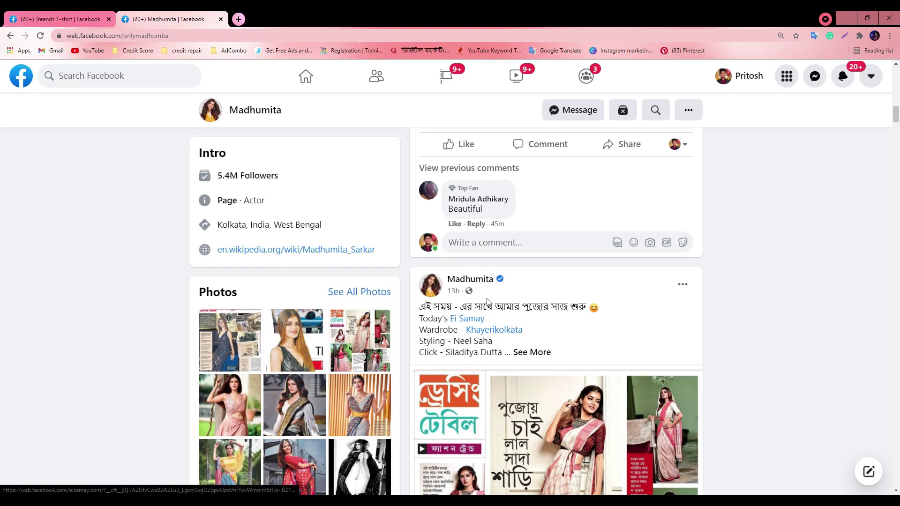
scroll(464, 221, up, 1)
double_click(465, 255)
key(ctrl+c)
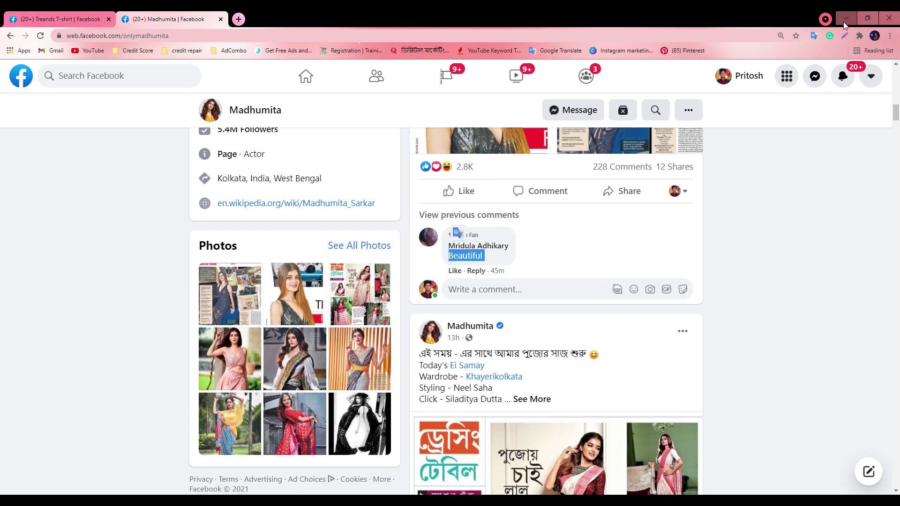
click(842, 21)
key(ctrl+v)
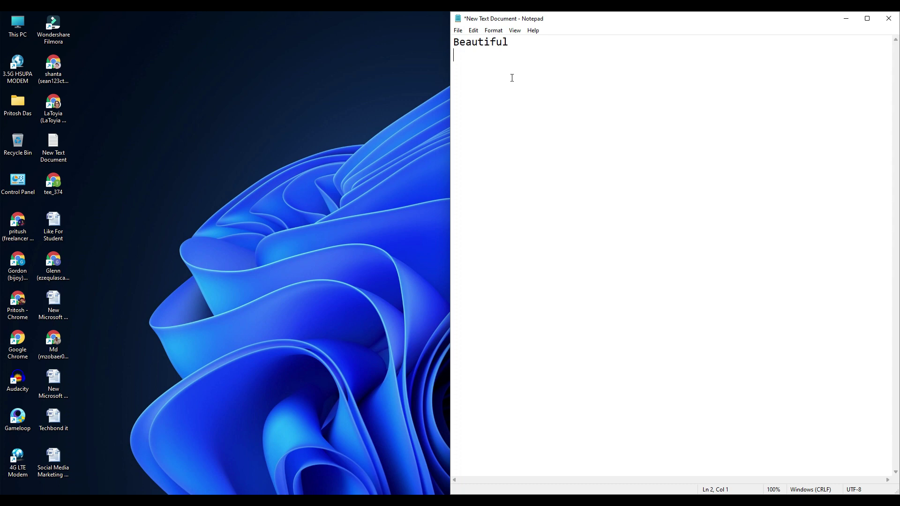
Bring the Meet call window back and maximize it
mouse_move(409, 501)
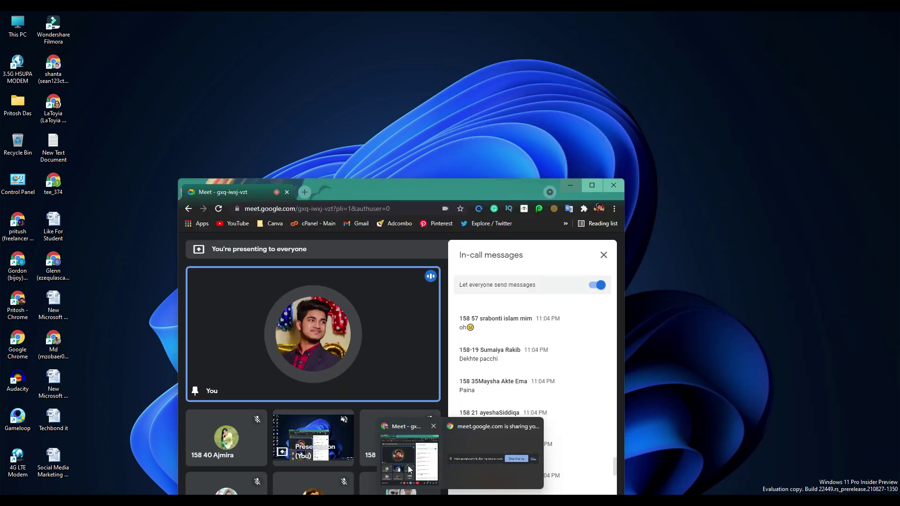
click(411, 462)
click(602, 185)
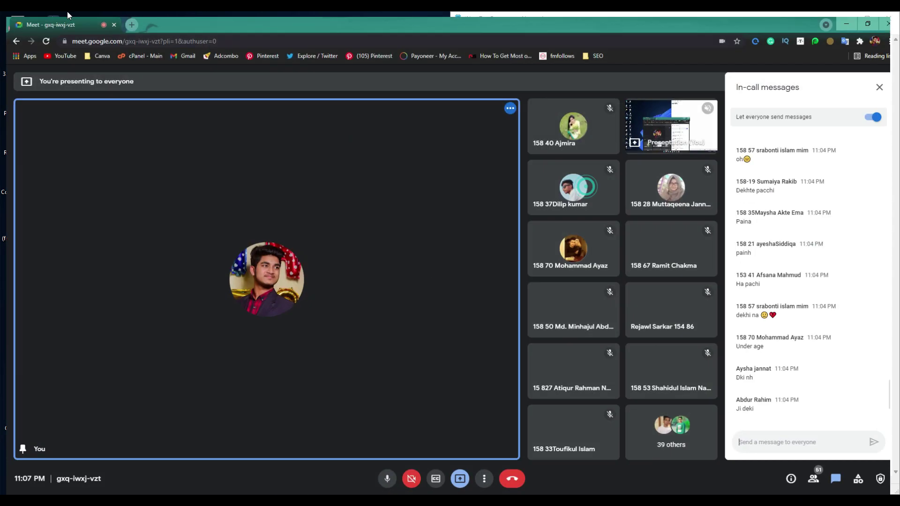
Search Google for 't shirt' in a new tab and open the T-shirt Wikipedia article
click(121, 21)
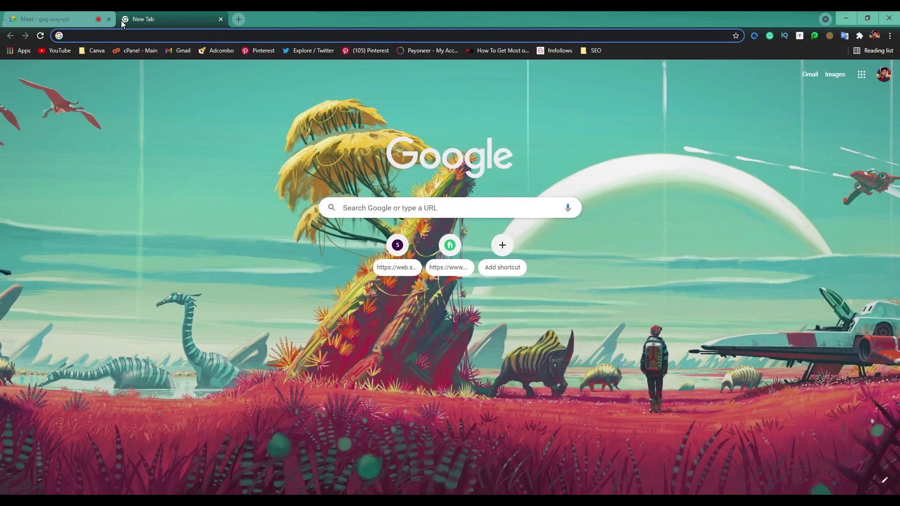
text(t)
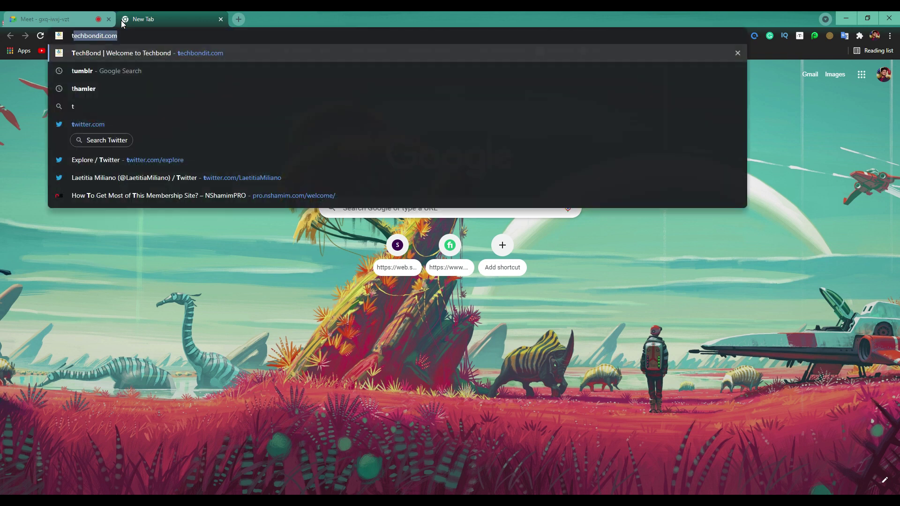
text(eshart)
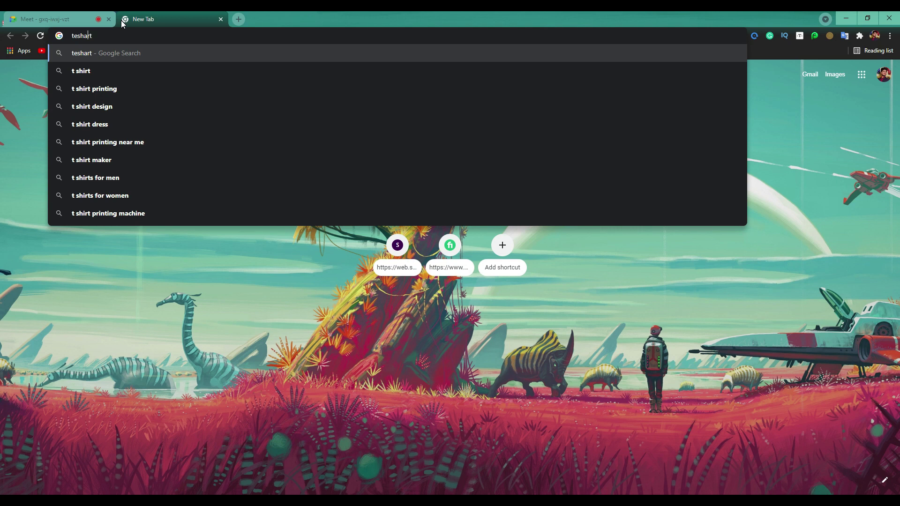
key(BackSpace)
key(Return)
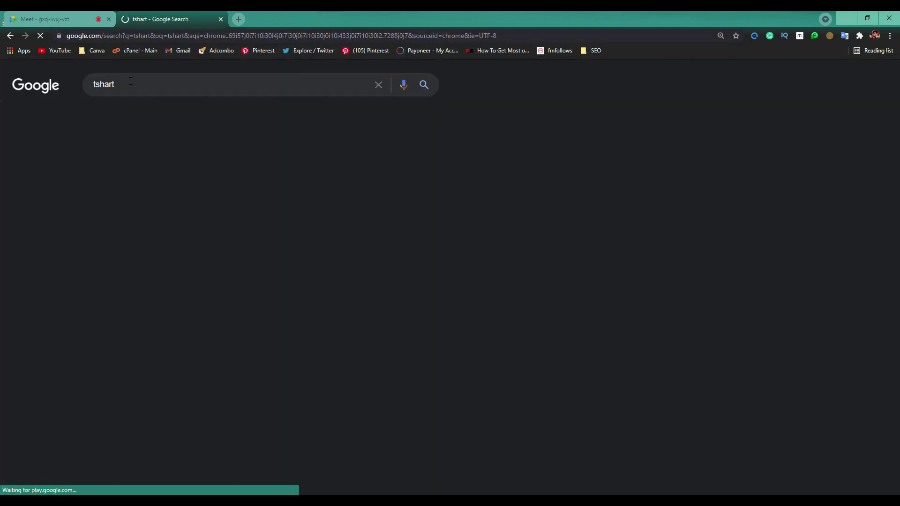
click(121, 84)
key(BackSpace)
key(BackSpace)
key(BackSpace)
key(BackSpace)
click(169, 164)
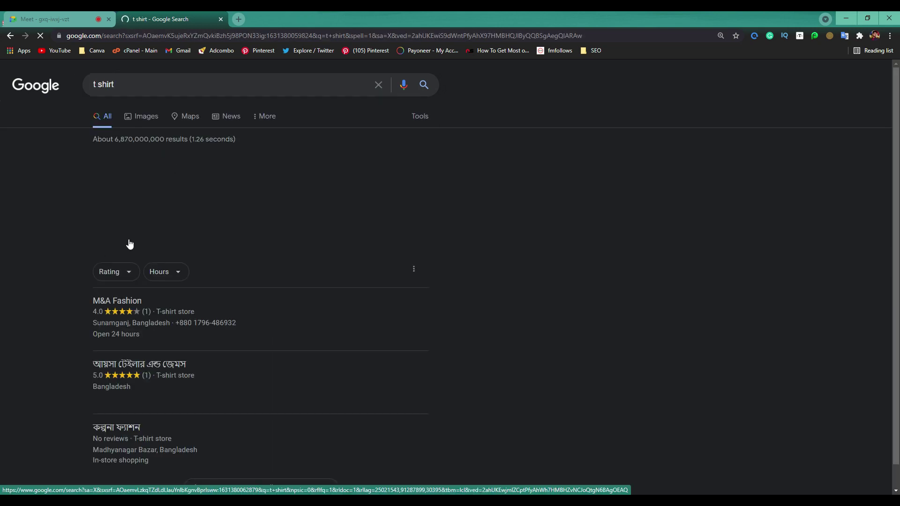
scroll(240, 212, down, 10)
click(126, 290)
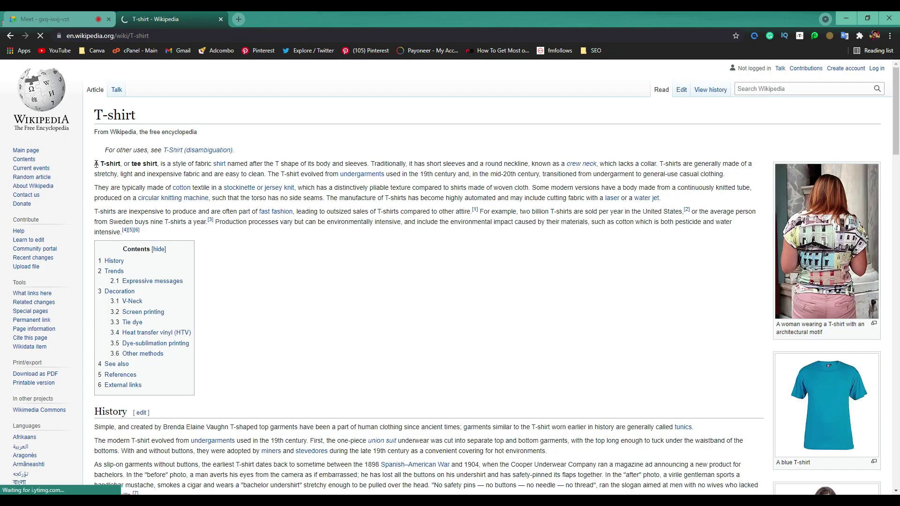
Select the article's first three intro paragraphs and return to a maximized Notepad
drag(96, 164, 121, 234)
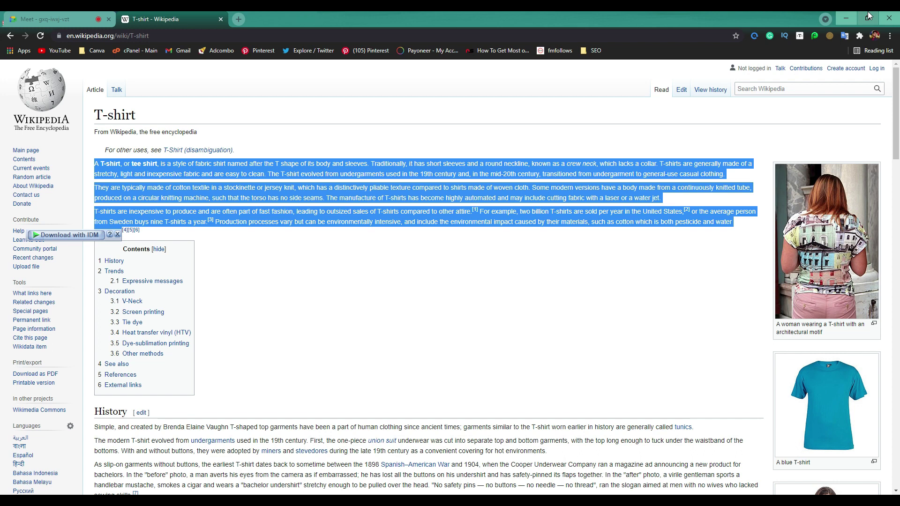
click(846, 19)
click(865, 18)
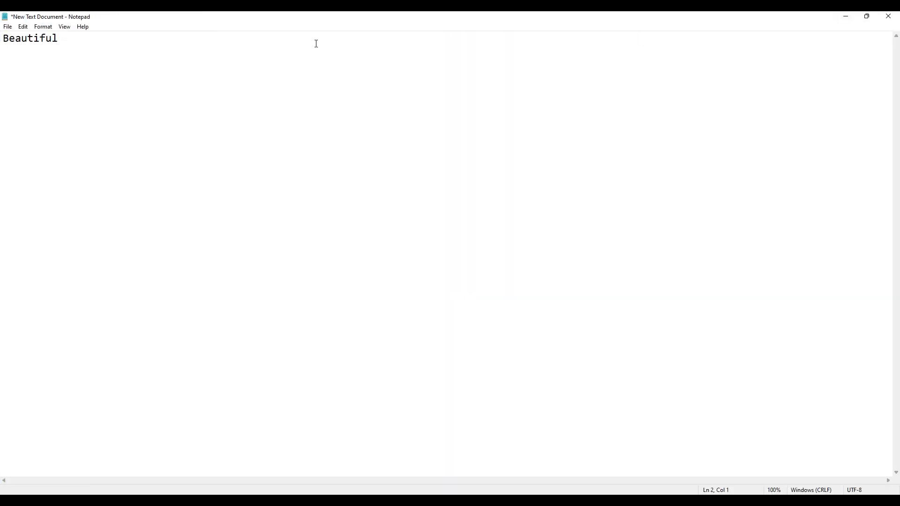
Paste the T-shirt text below 'Beautiful' and break lines after 'A T-shirt,', 'or tee shirt,', 'is a style of'
key(ctrl+v)
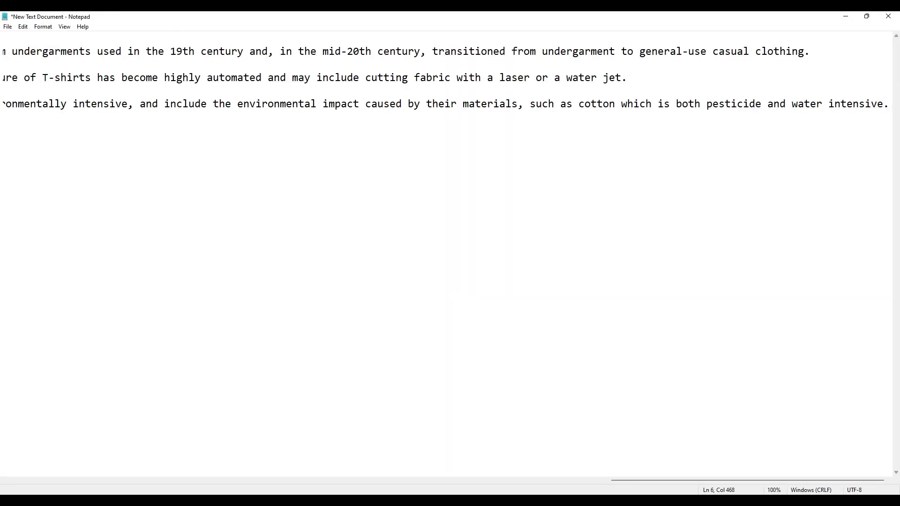
drag(680, 480, 35, 466)
click(65, 52)
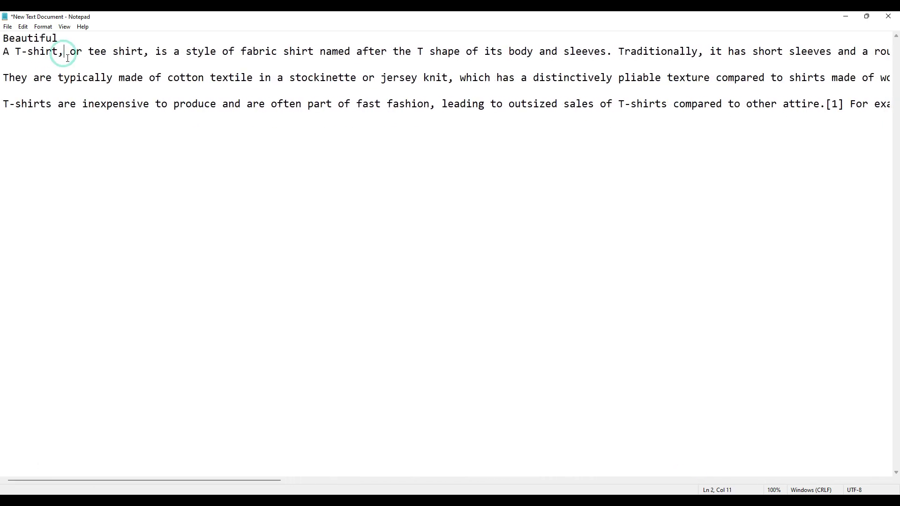
key(Return)
click(90, 65)
key(Return)
click(90, 80)
key(Return)
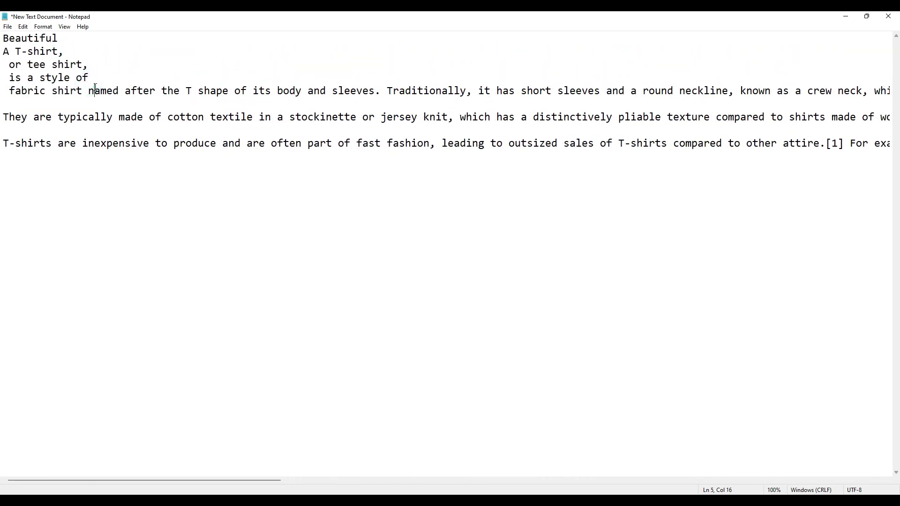
click(95, 91)
key(Return)
Break further lines after 'the T s', 'body and', 'Traditionally,', 'short sleeves and' and 'They are typically made'
click(113, 103)
key(Return)
click(126, 118)
key(Return)
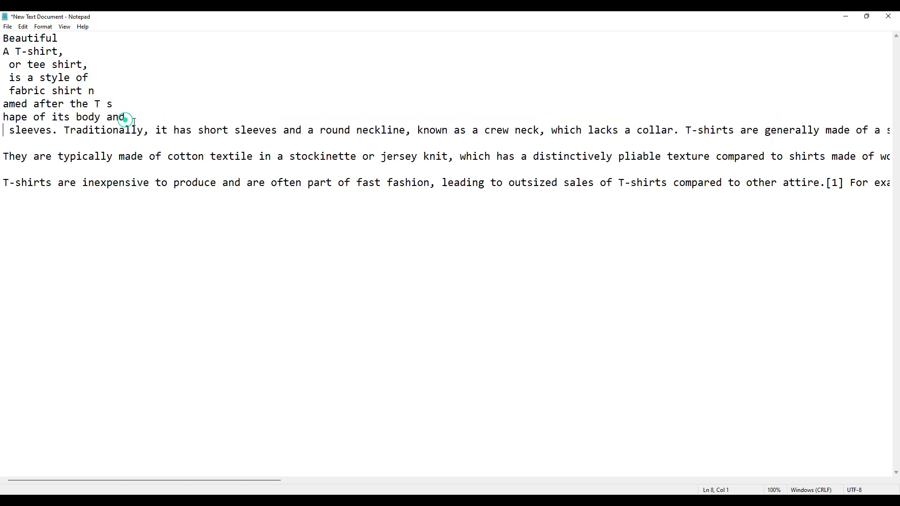
click(150, 130)
key(Return)
click(152, 145)
key(Return)
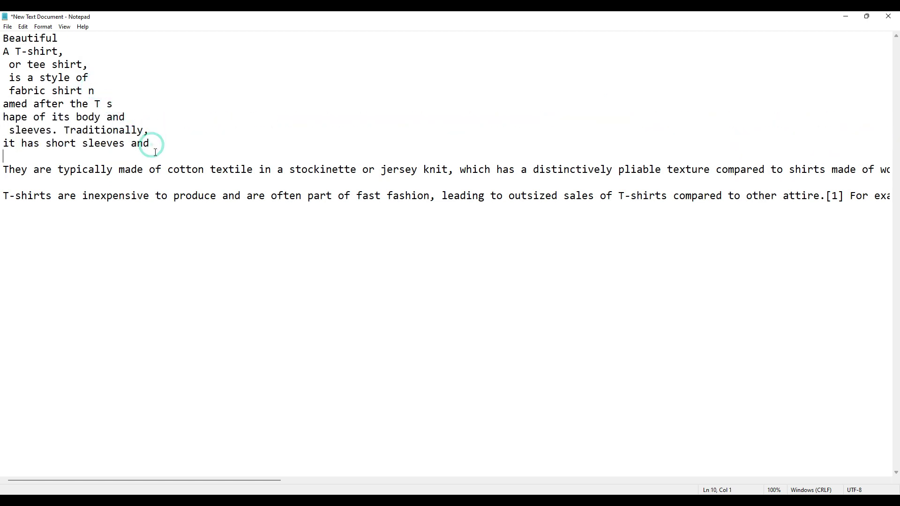
key(Return)
Delete the leftover paragraph text and the empty line, then save the file
drag(150, 183, 890, 220)
key(Return)
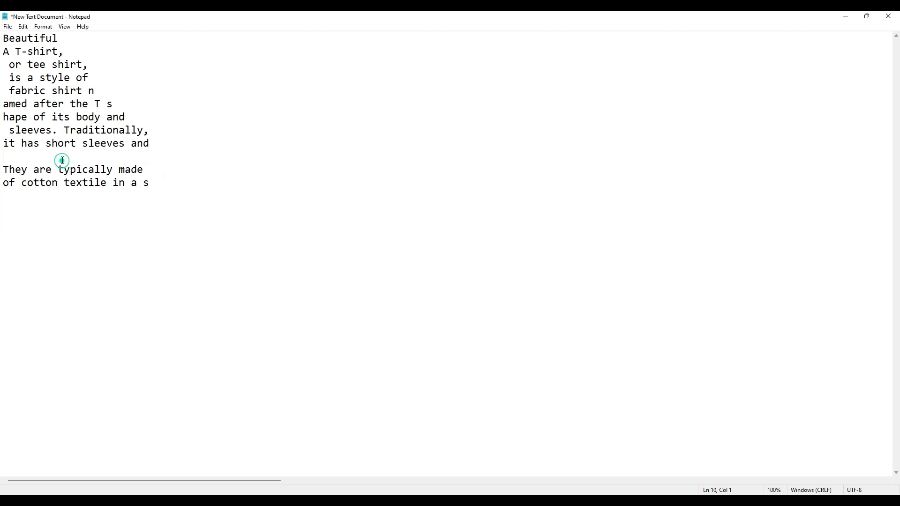
key(BackSpace)
key(ctrl+s)
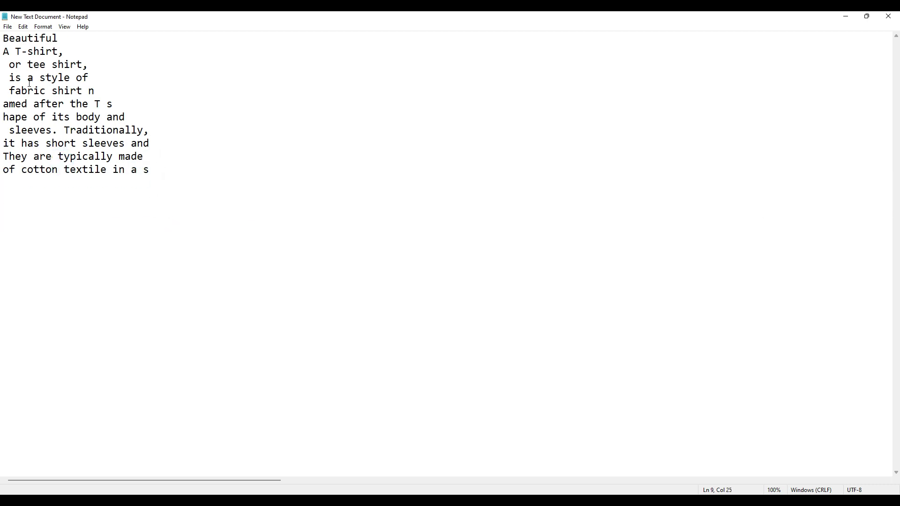
Remove the leading spaces before 'fabric' and 'or tee shirt' and save again
key(BackSpace)
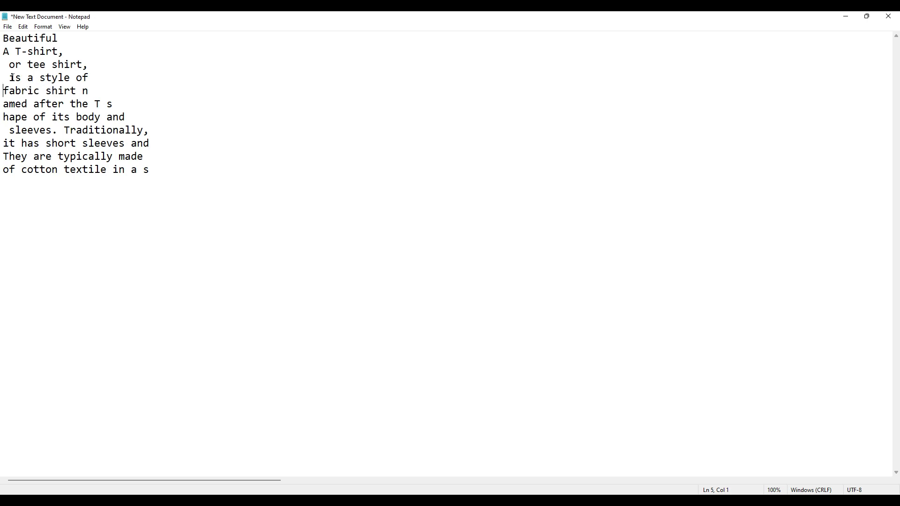
key(BackSpace)
key(Up)
key(shift+Right)
key(BackSpace)
key(ctrl+s)
Close Notepad and review the New Text Document file's detailed properties, then close them
click(889, 17)
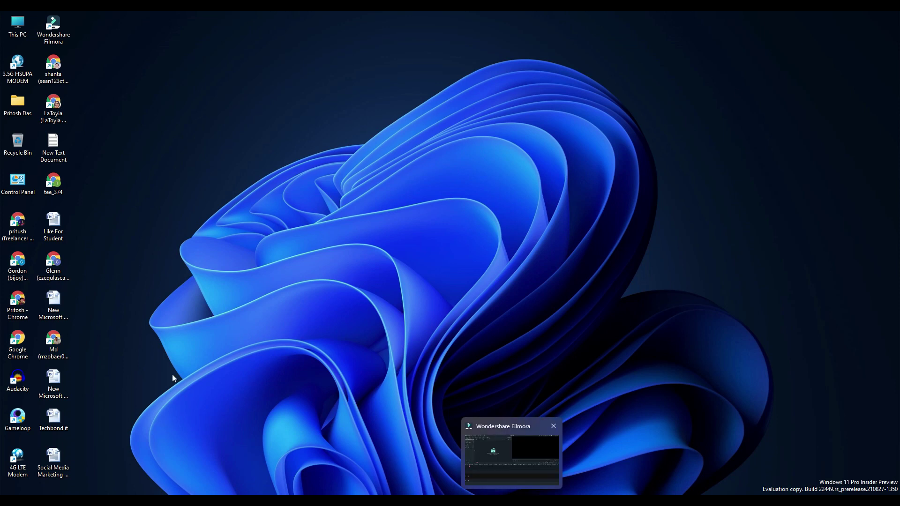
right_click(58, 151)
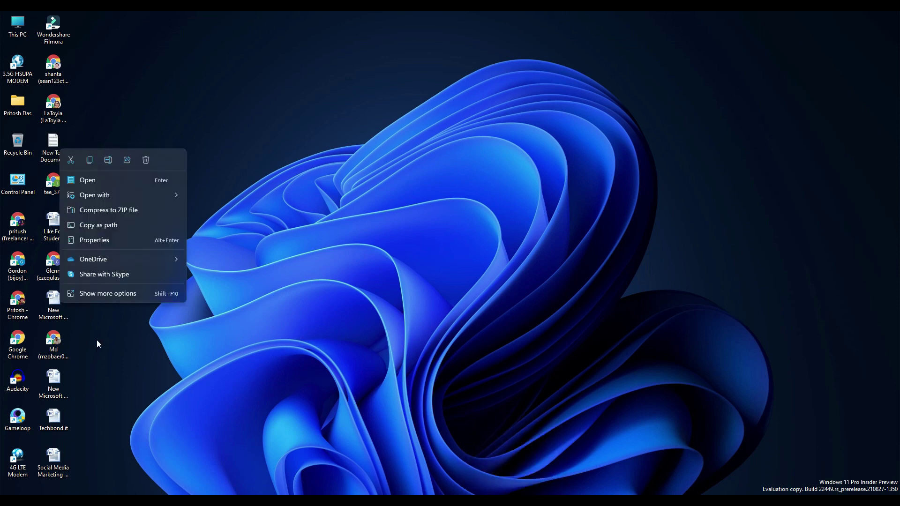
click(89, 295)
click(115, 289)
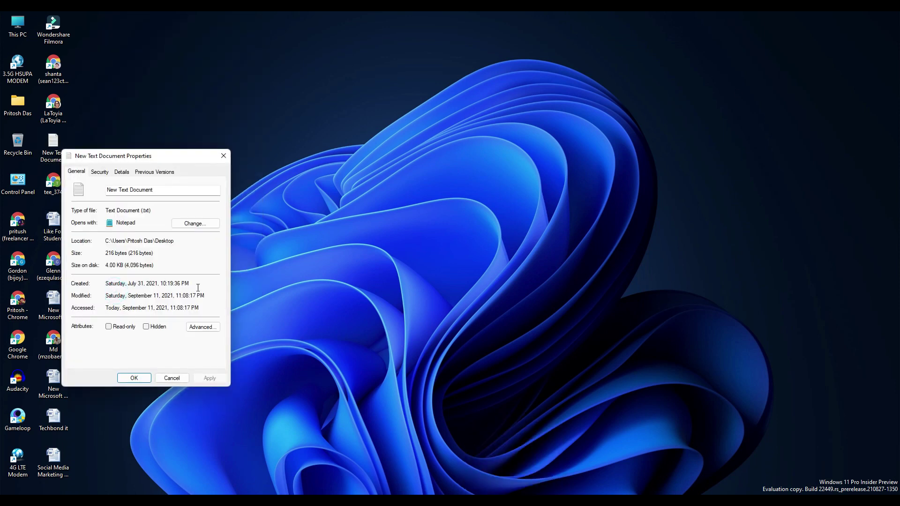
click(122, 173)
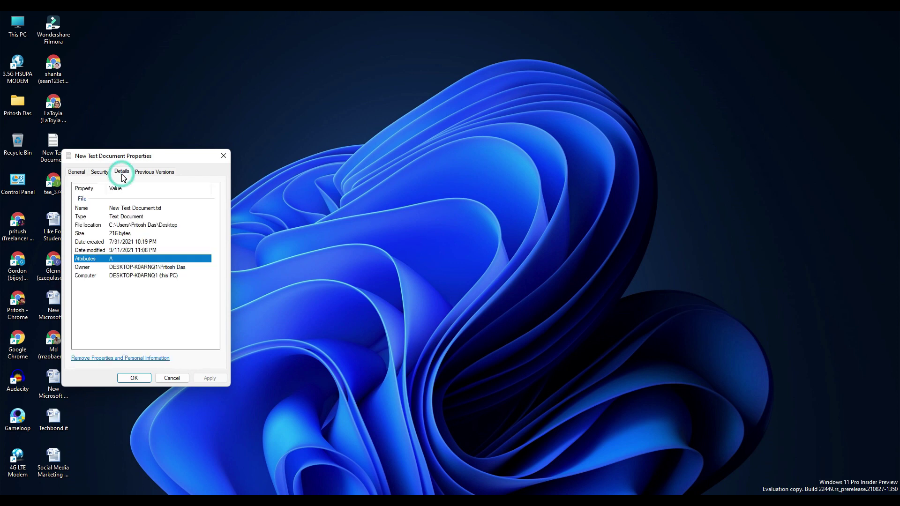
click(223, 158)
Bring up the T-shirt Wikipedia window and minimize it
mouse_move(470, 500)
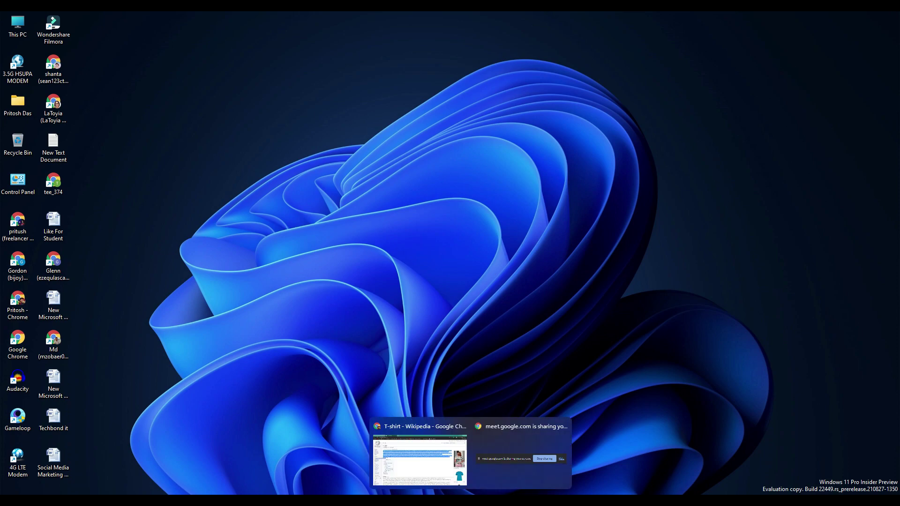
click(448, 472)
click(846, 17)
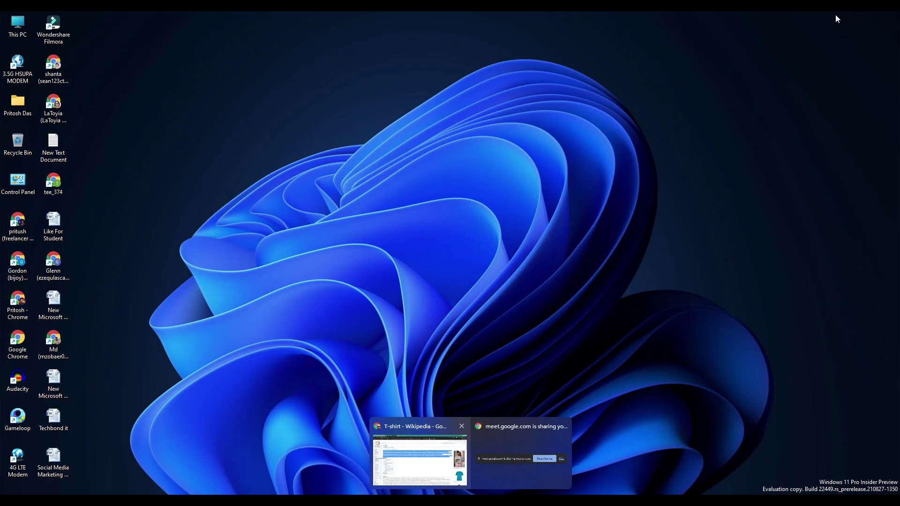
Refresh the desktop and review the New Microsoft Word Document's properties, then close them
right_click(227, 215)
click(230, 239)
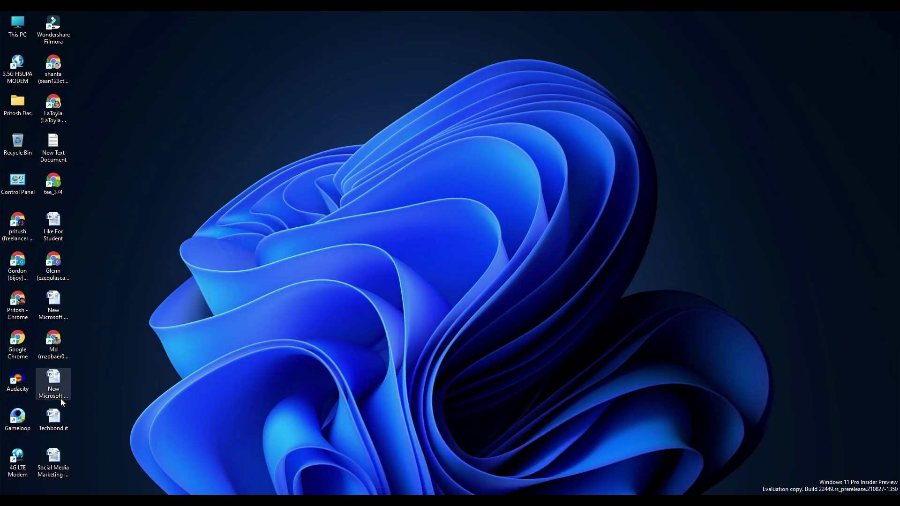
right_click(51, 314)
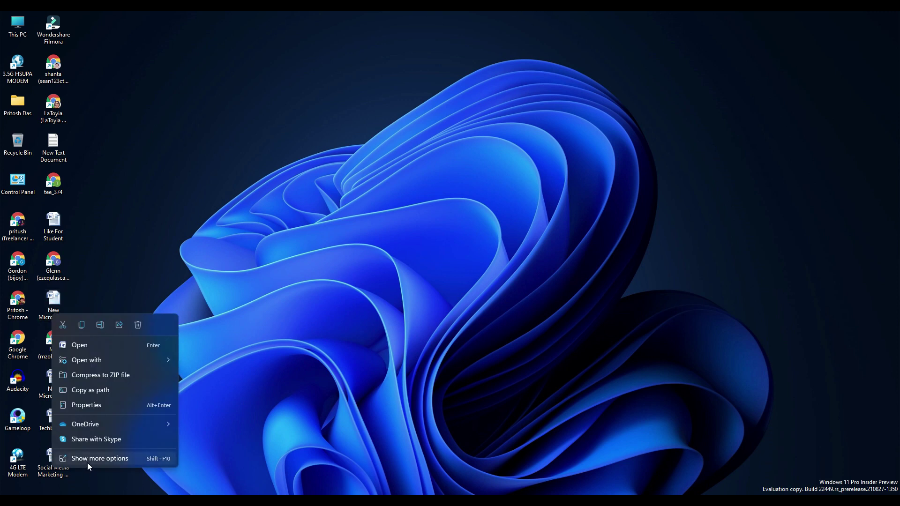
click(87, 463)
click(122, 451)
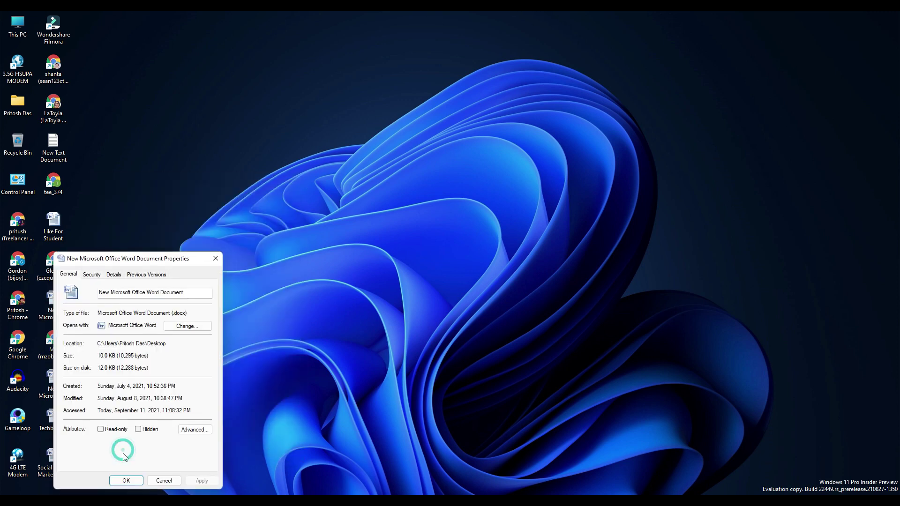
click(114, 275)
click(65, 276)
click(216, 259)
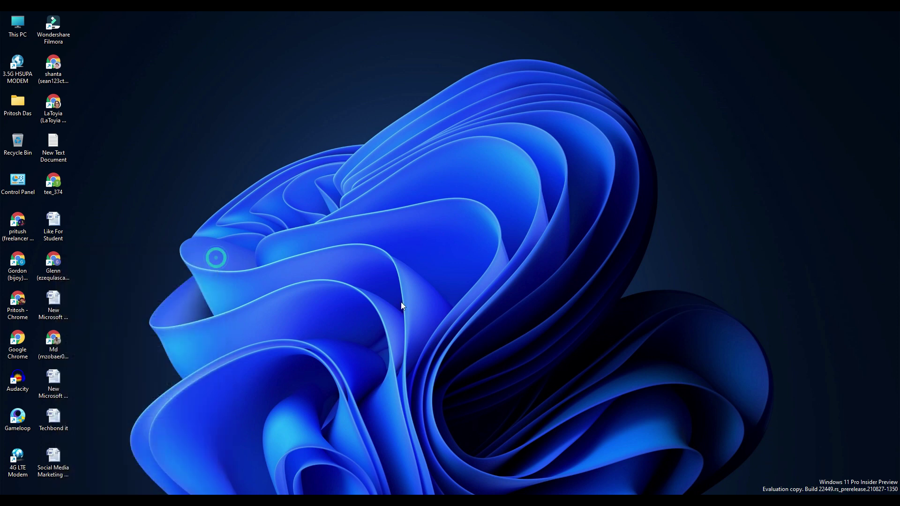
Restore the Wikipedia browser window and minimize it to reveal the desktop
mouse_move(472, 501)
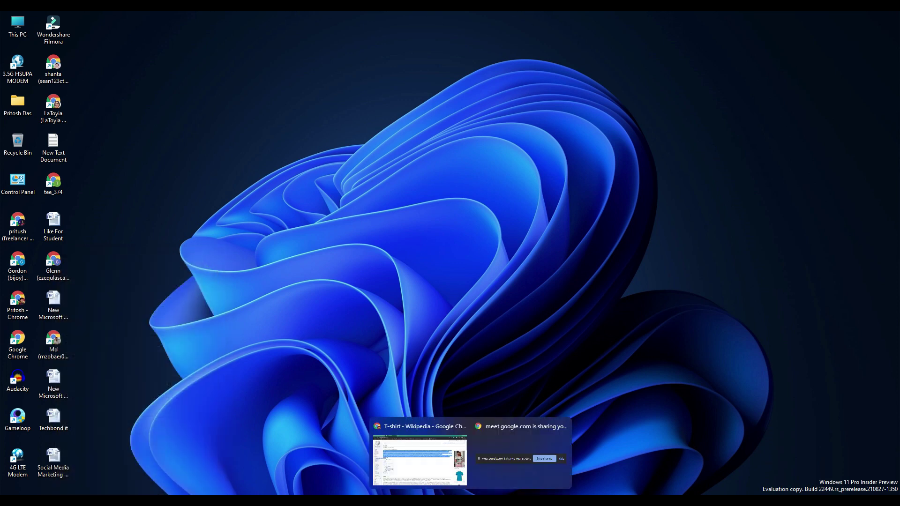
click(422, 455)
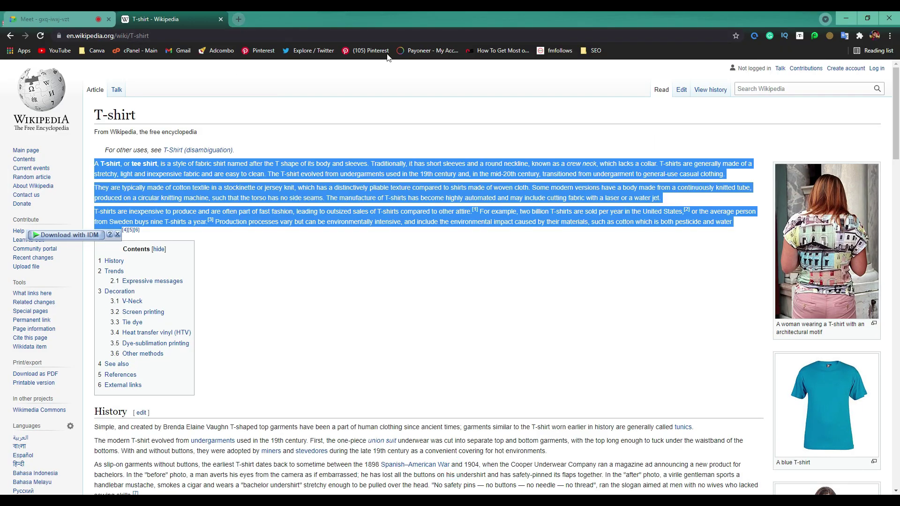
click(846, 19)
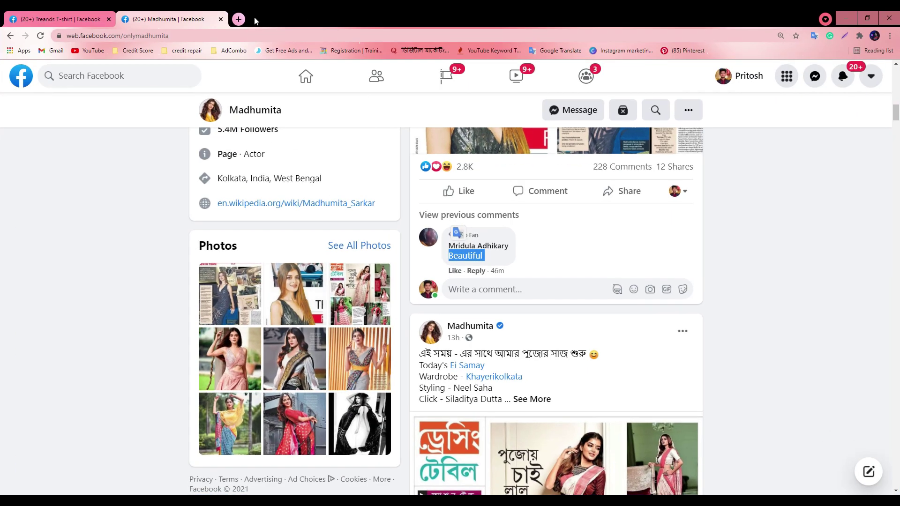
Open a new browser tab and check the desktop Word file's type in its Properties
click(235, 18)
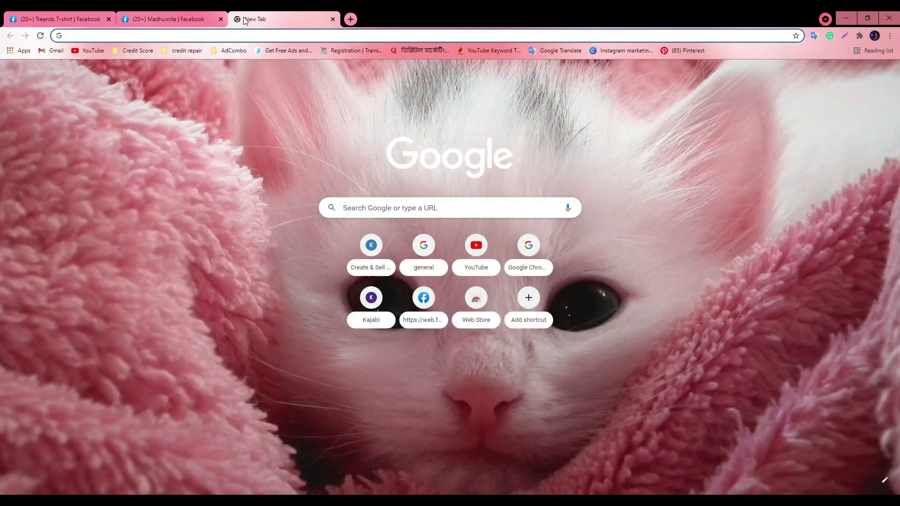
text(do)
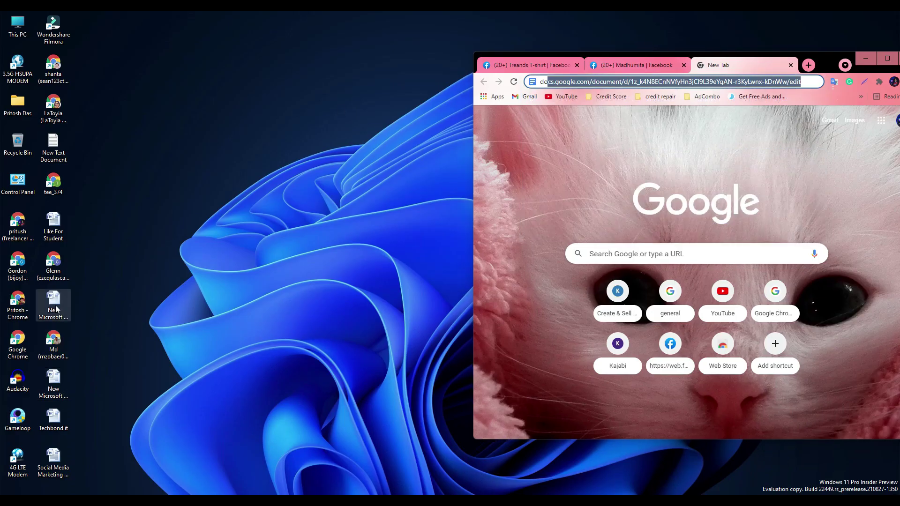
right_click(54, 307)
click(89, 450)
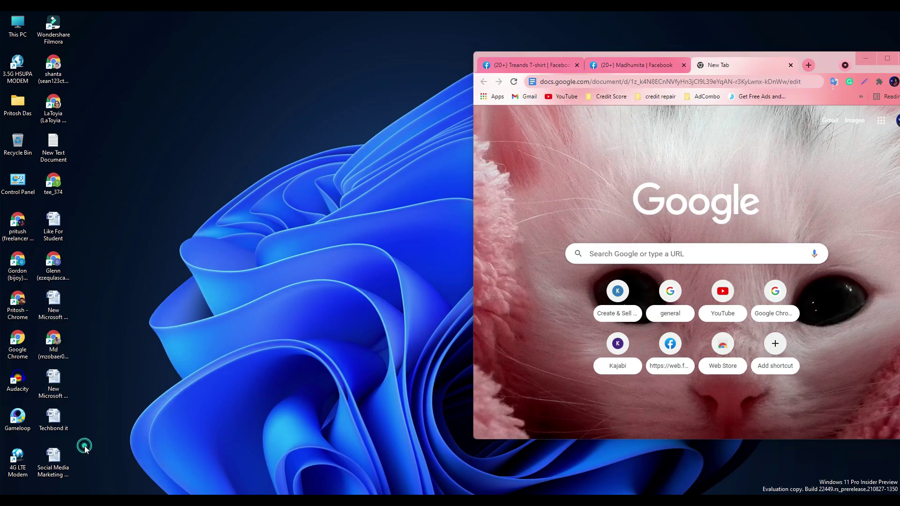
click(115, 438)
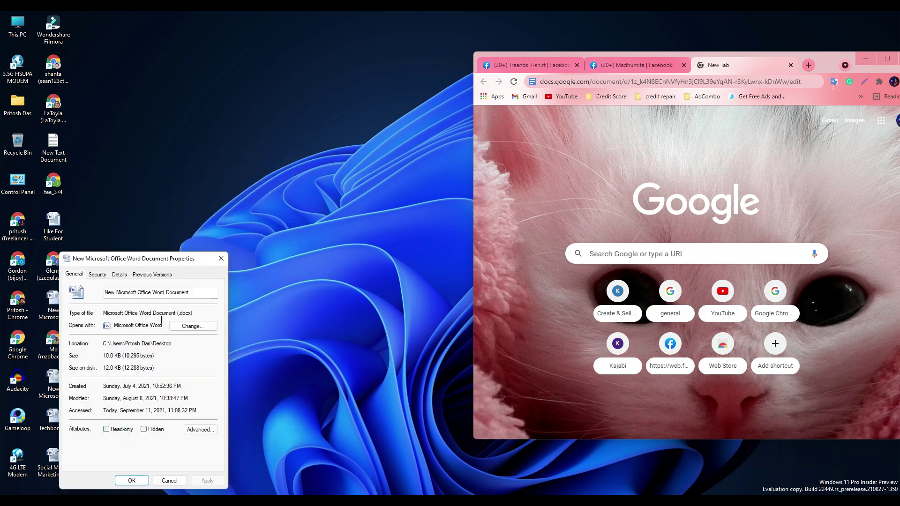
click(221, 258)
Search Google for 'docx to csv' and maximize the browser window
click(689, 82)
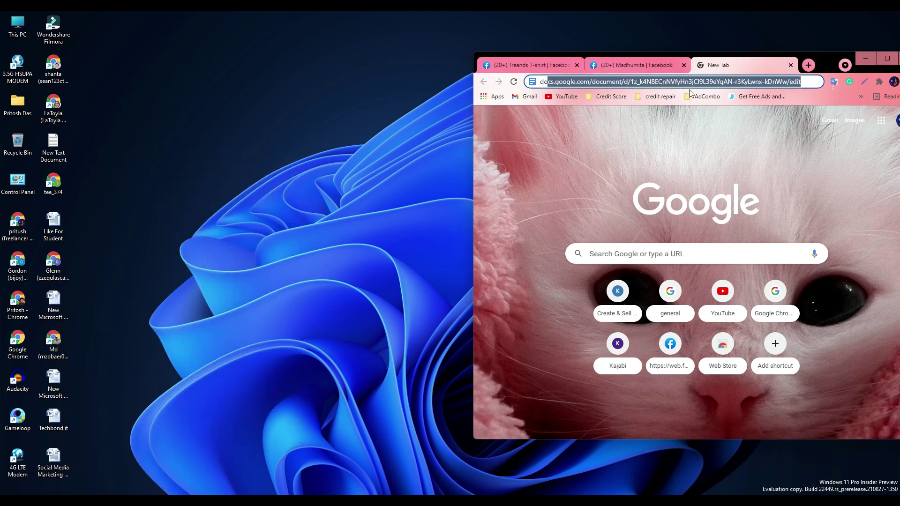
text(docx)
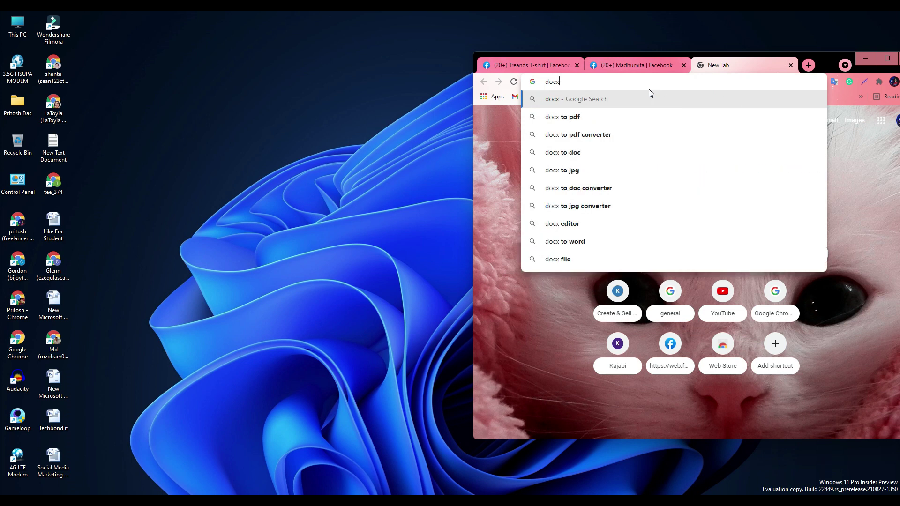
text( to)
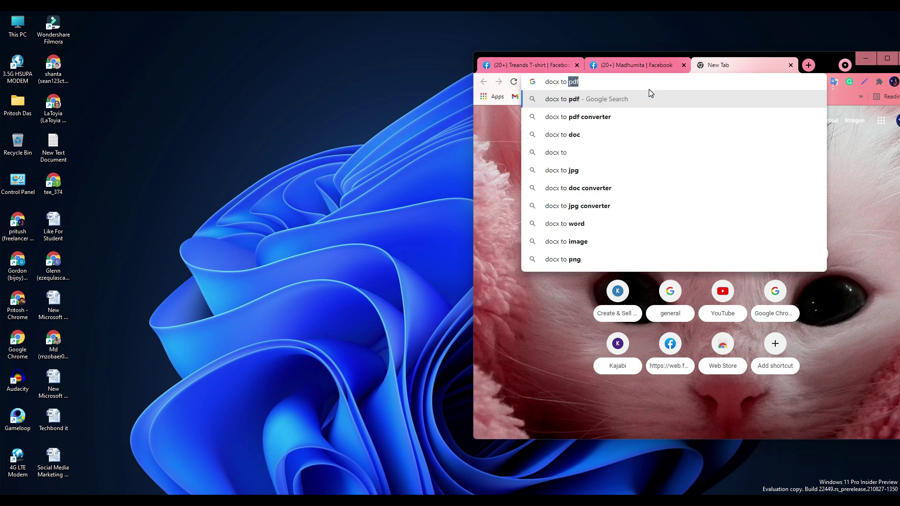
text( cs)
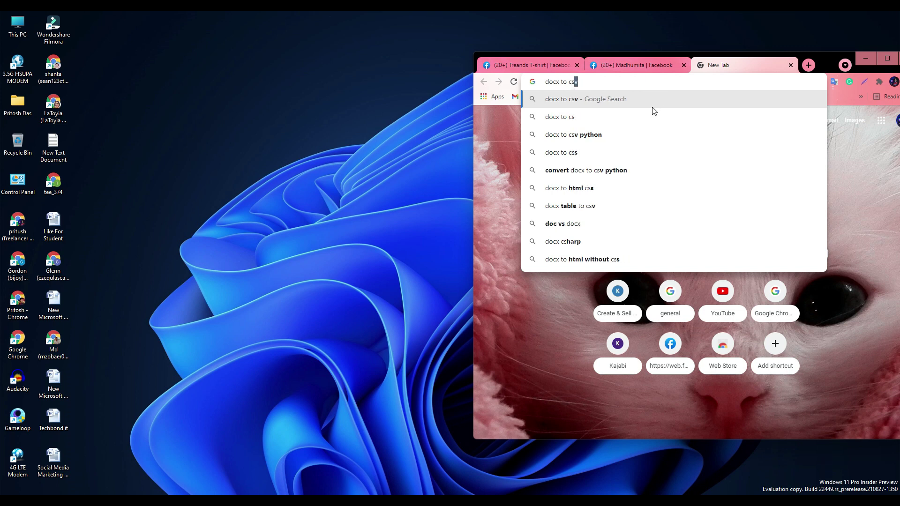
click(603, 99)
click(887, 60)
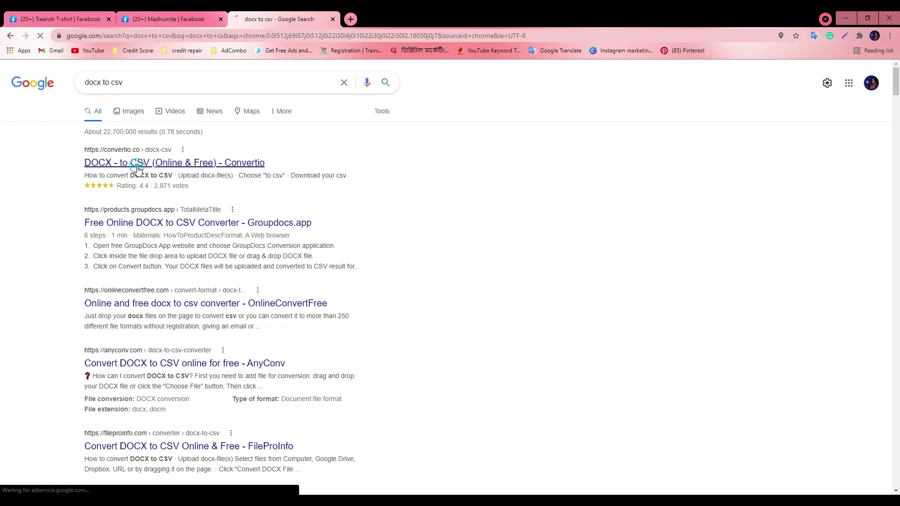
Download the converted Comm.csv file from Convertio and return to its home page
click(71, 19)
click(164, 20)
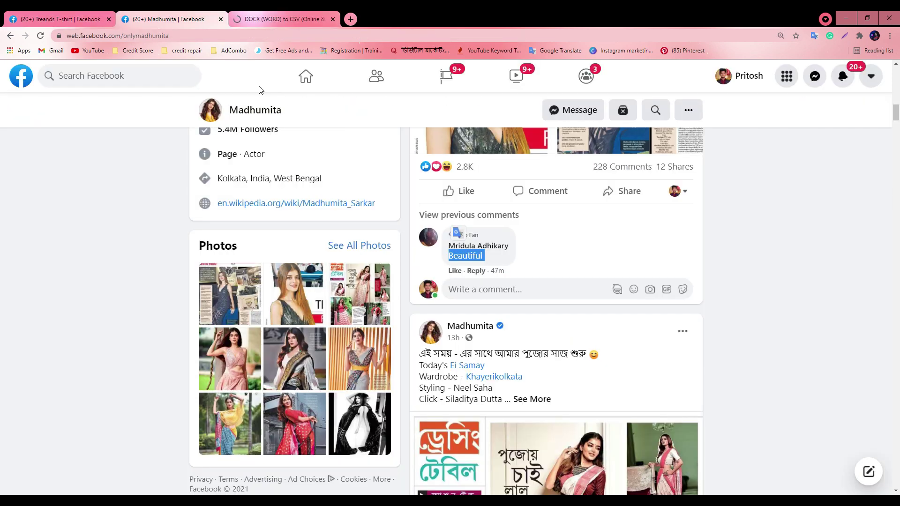
click(805, 500)
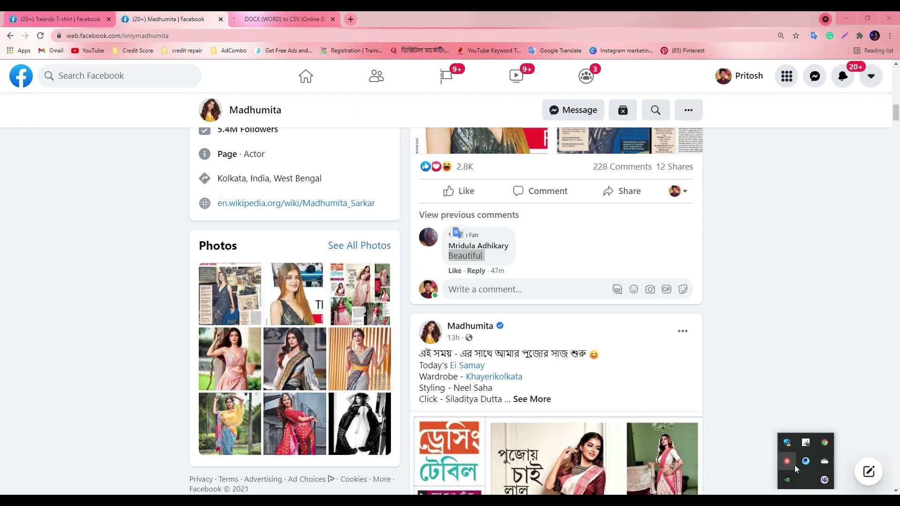
click(787, 461)
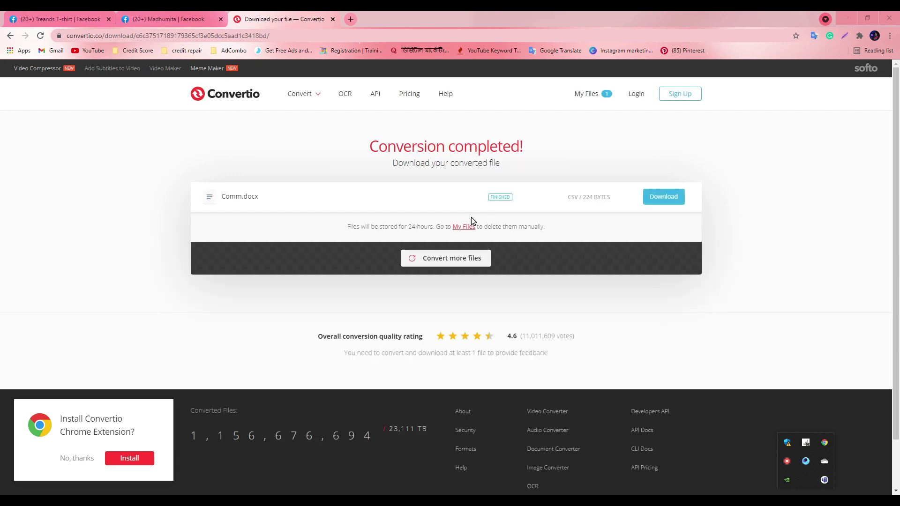
click(675, 201)
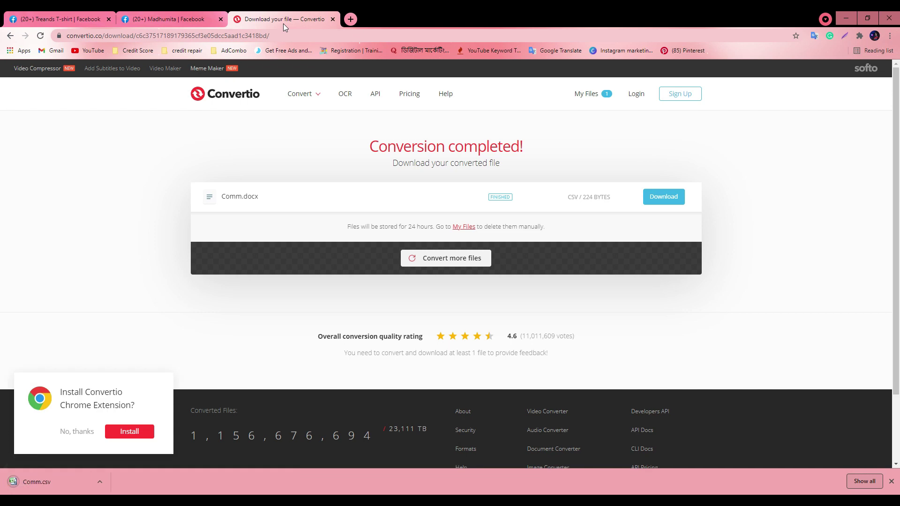
click(219, 95)
click(218, 37)
key(ctrl+c)
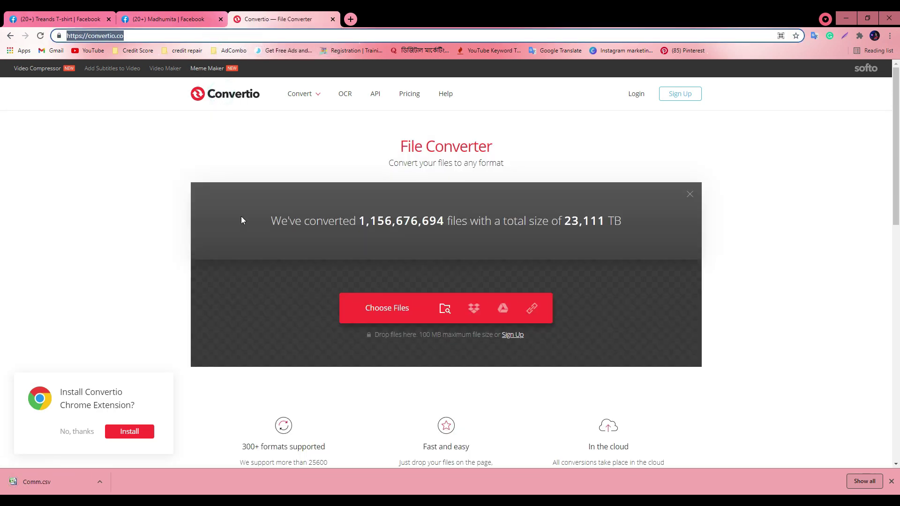
key(alt+Tab)
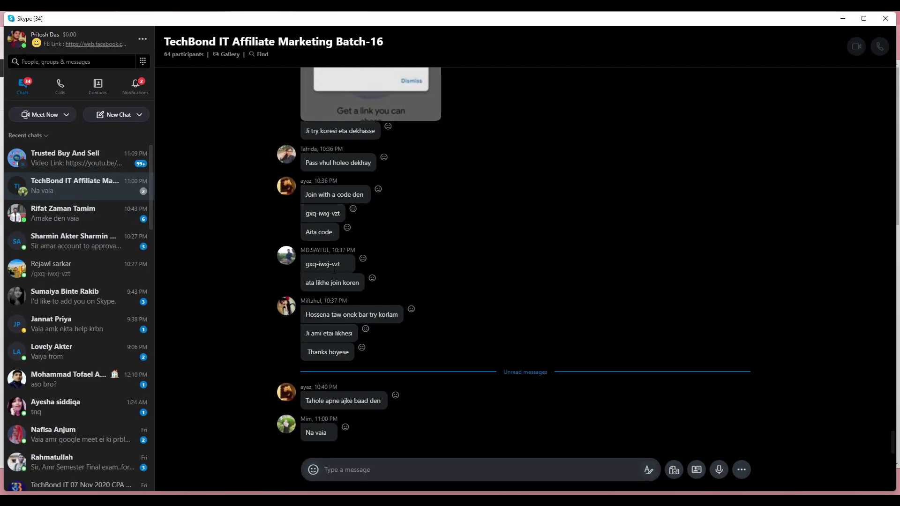
Send the Convertio link to the Skype group chat and show Comm.csv in its folder
key(ctrl+v)
key(Return)
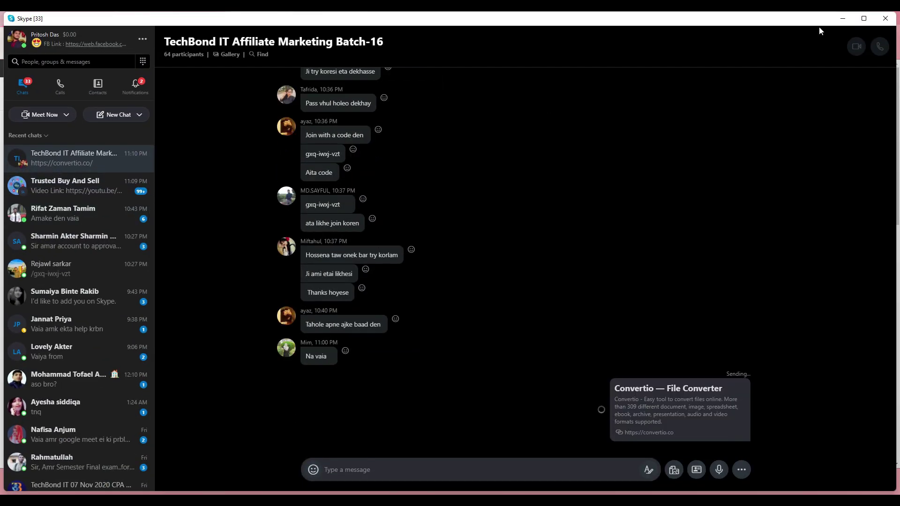
click(887, 20)
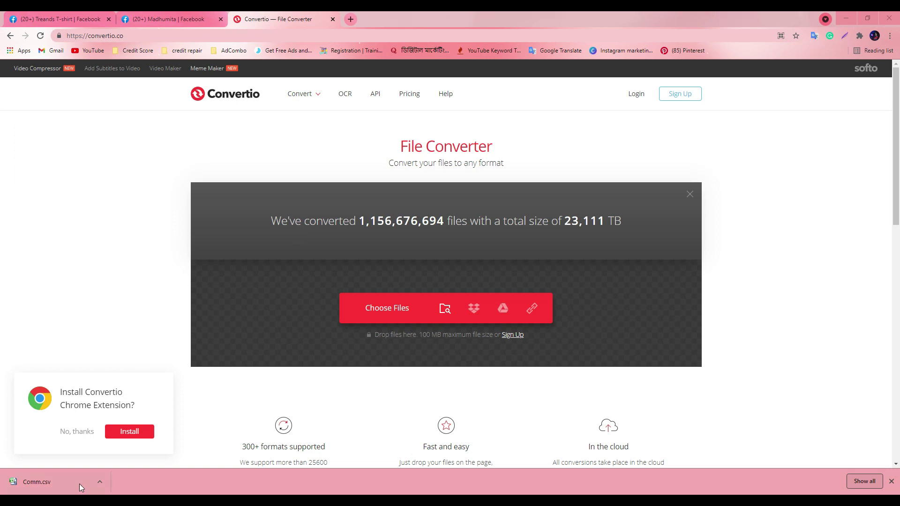
click(100, 481)
click(114, 450)
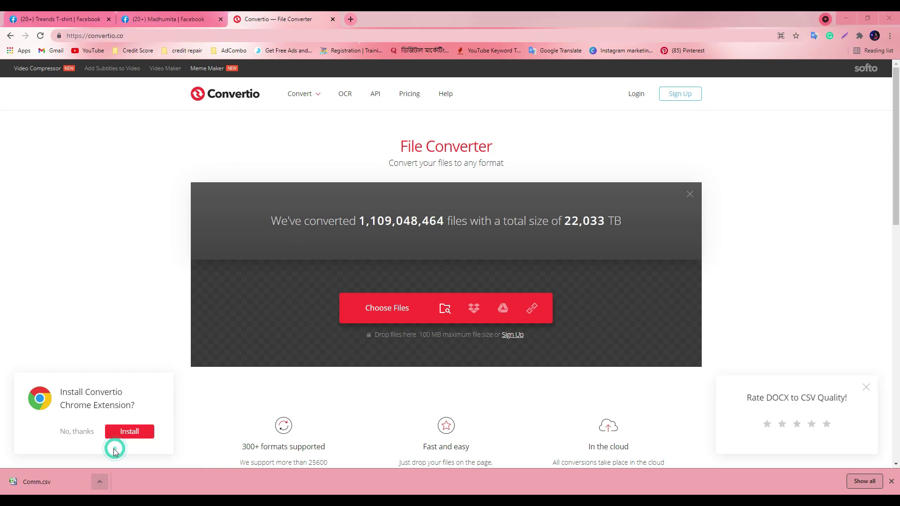
Open Comm.csv in Excel, widen column A to review the keywords, and close without saving
double_click(123, 123)
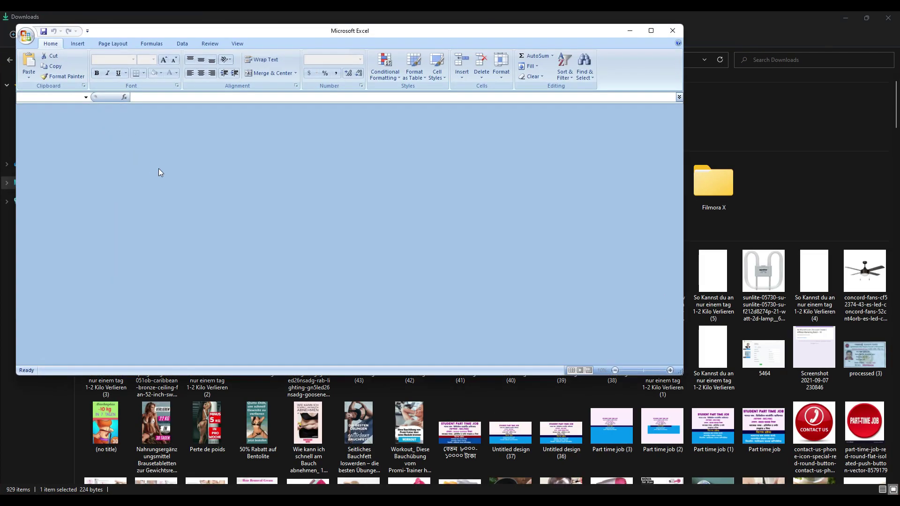
click(651, 30)
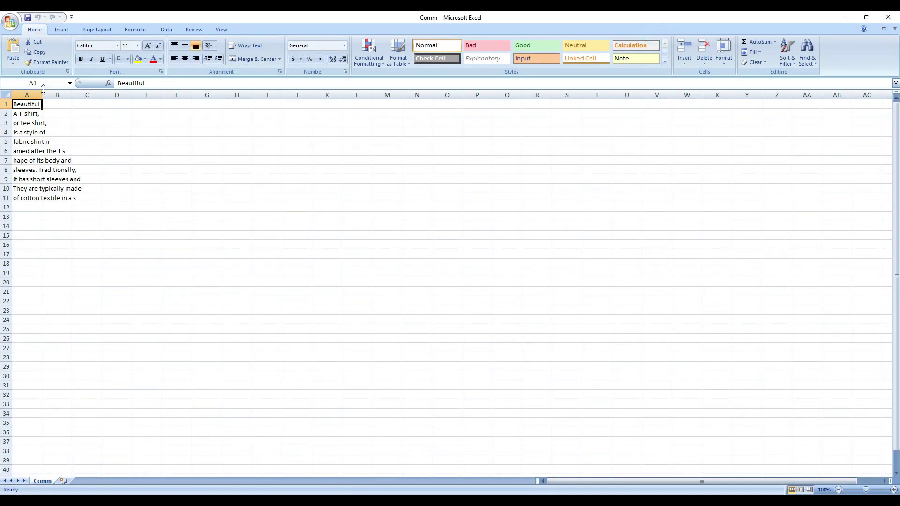
drag(42, 94, 161, 95)
click(106, 225)
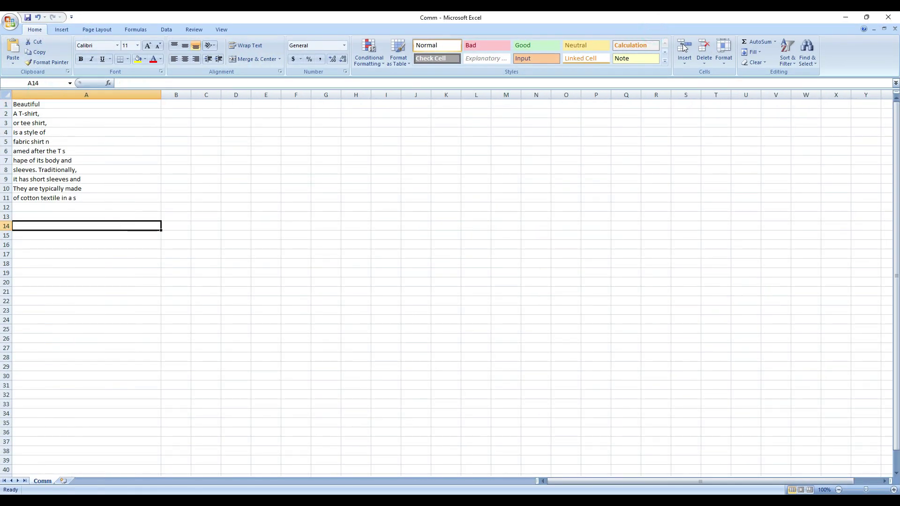
click(188, 227)
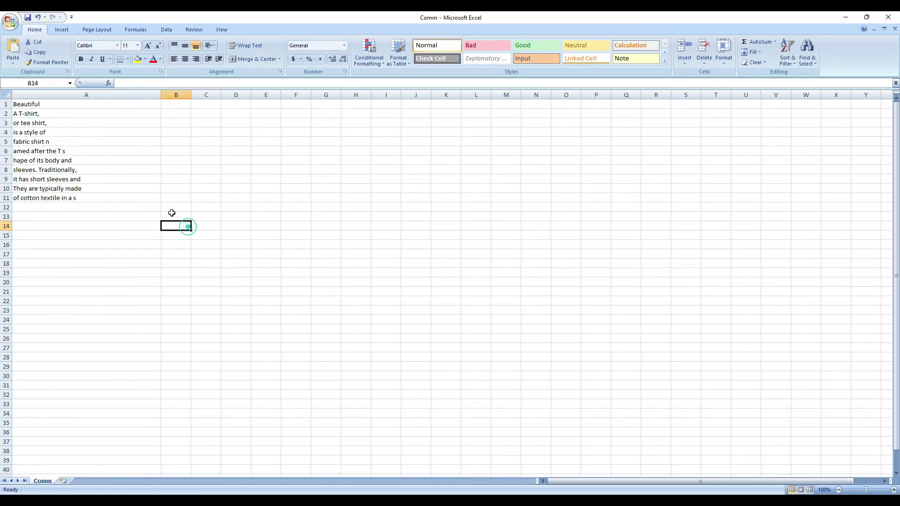
click(109, 198)
click(104, 282)
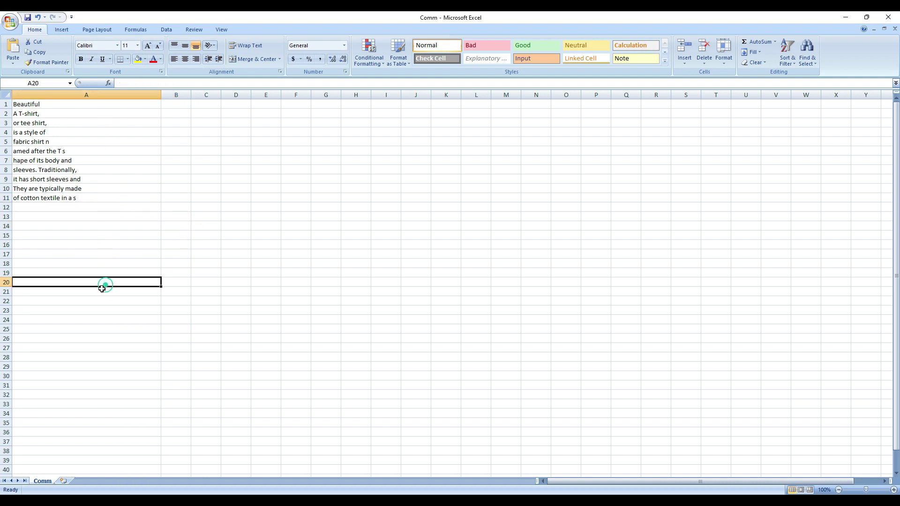
click(887, 16)
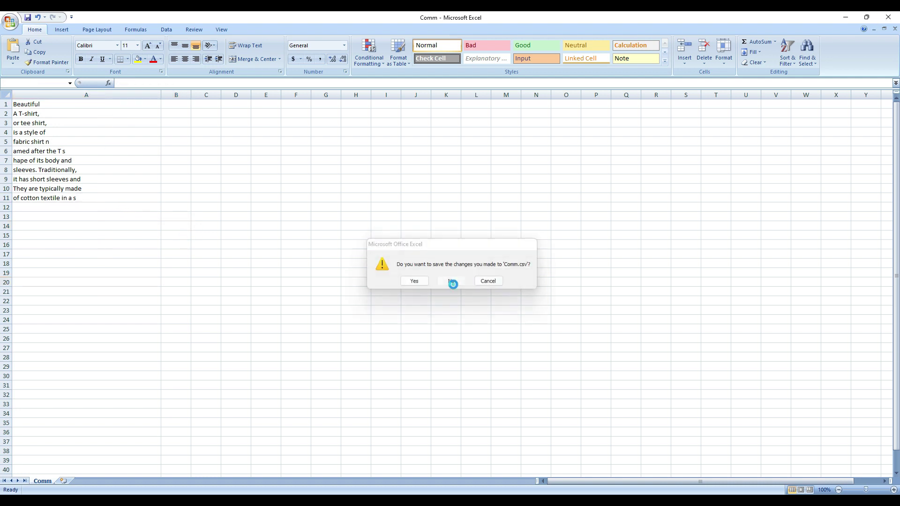
click(451, 281)
key(alt+Tab)
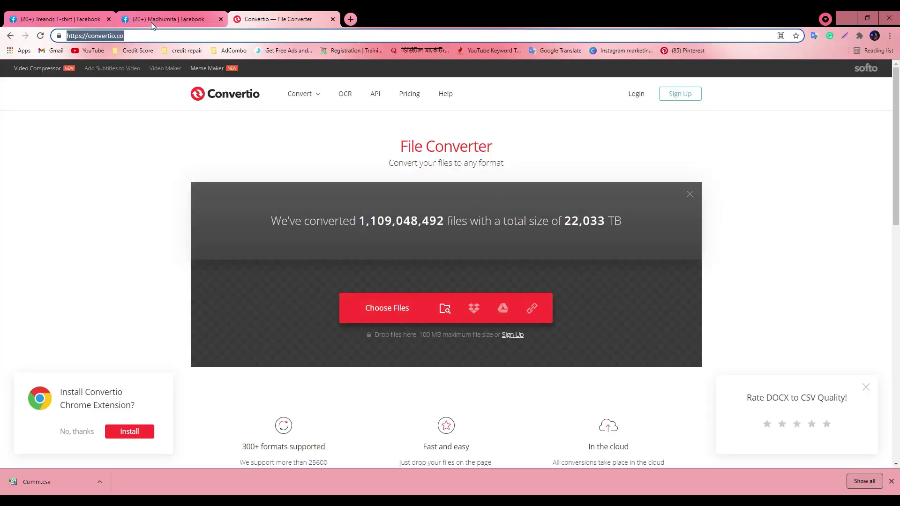
Remove 'hello' and 'hi', upload the Comm keywords CSV from Downloads, and save Page Moderation
key(ctrl+1)
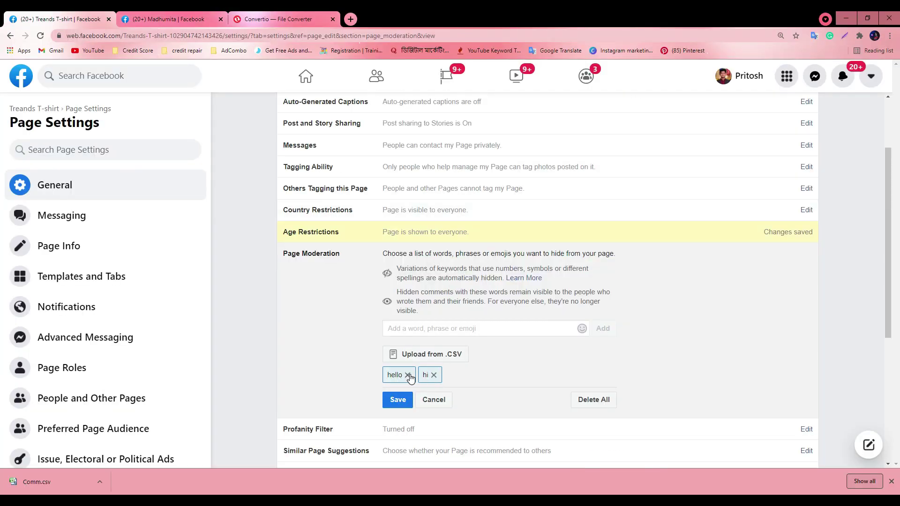
click(407, 375)
click(398, 375)
click(416, 355)
click(28, 112)
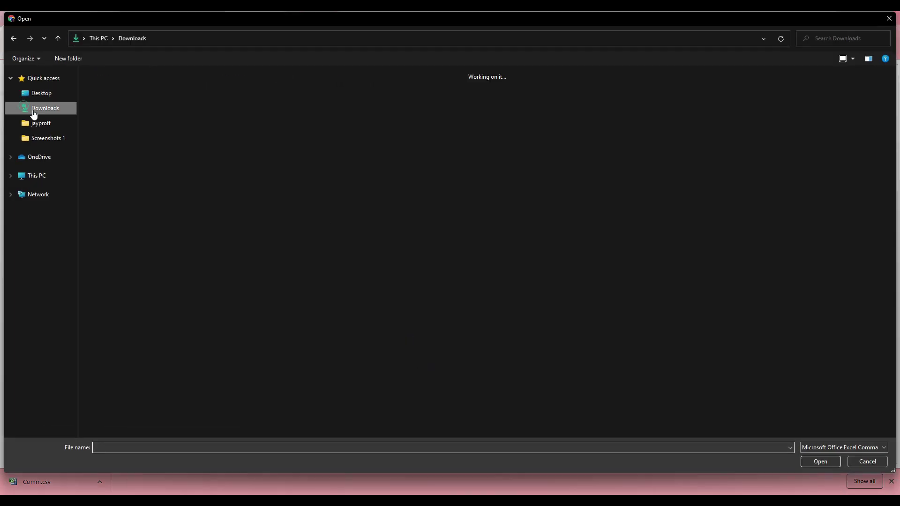
double_click(139, 132)
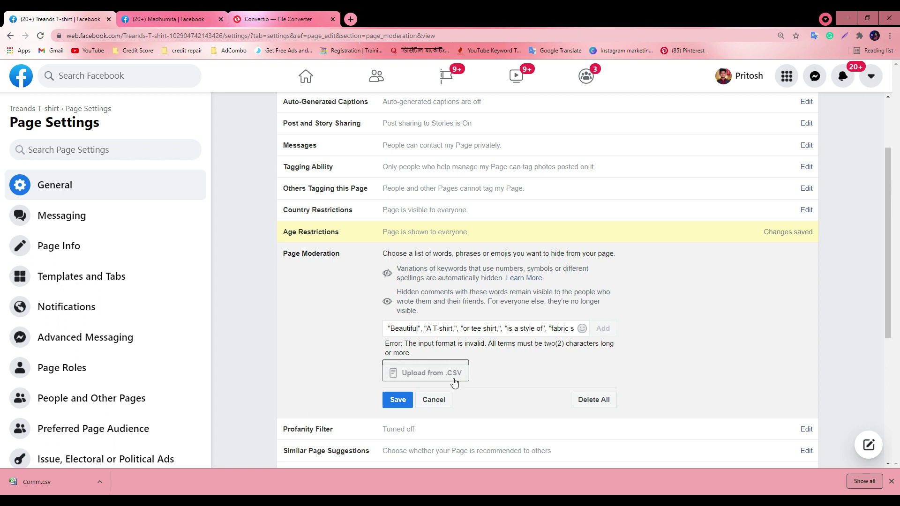
click(394, 401)
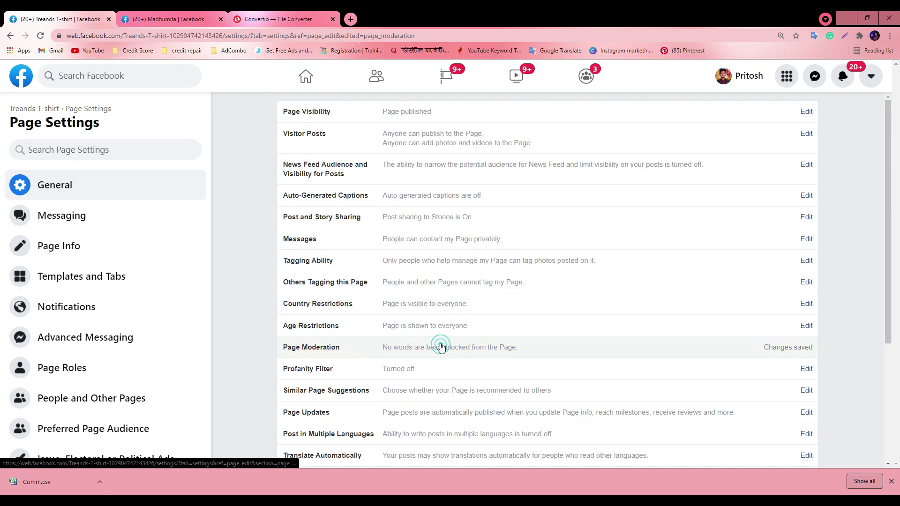
Clear every word from the Page Moderation list with Delete All and save it
click(440, 346)
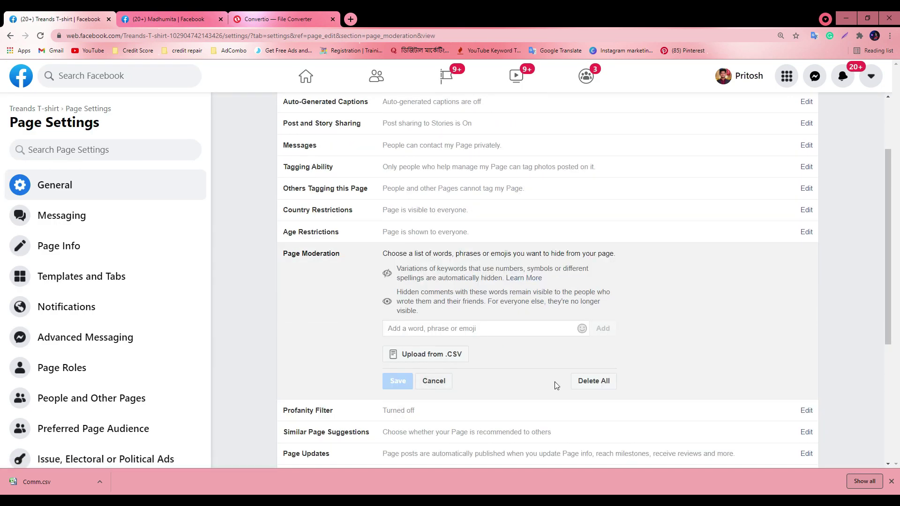
scroll(610, 378, down, 2)
click(585, 286)
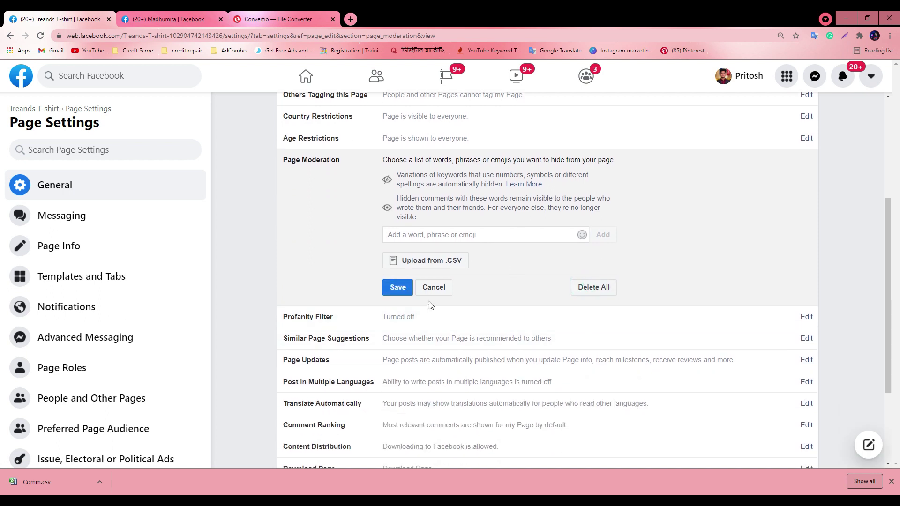
click(397, 287)
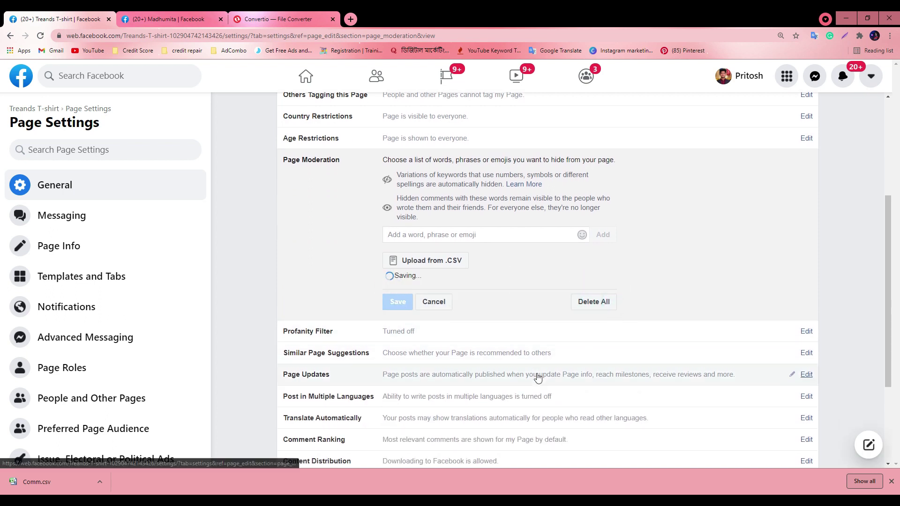
Open the Similar Page Suggestions setting and switch to the other Facebook tab
scroll(469, 328, down, 2)
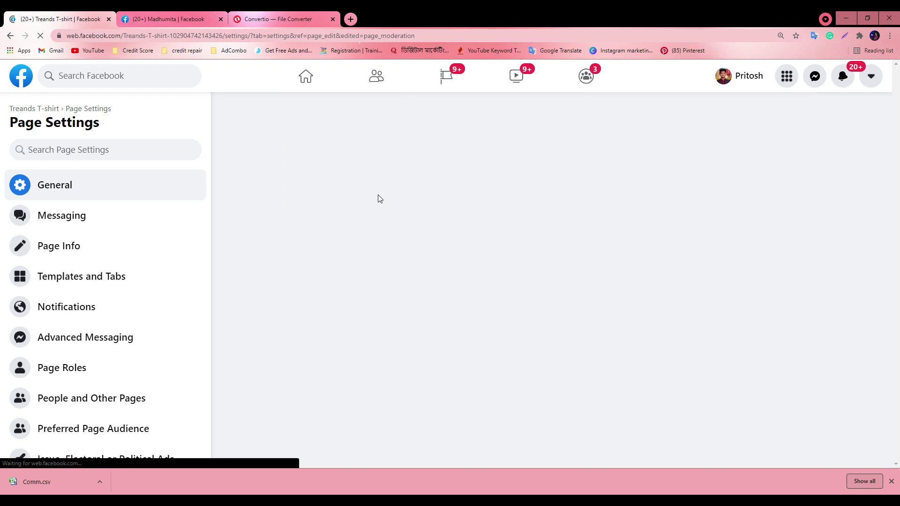
scroll(453, 234, down, 2)
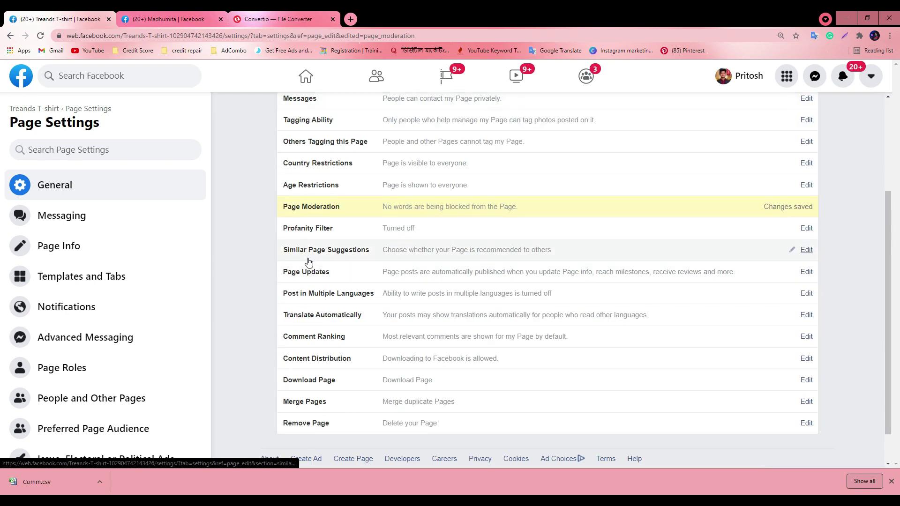
click(415, 252)
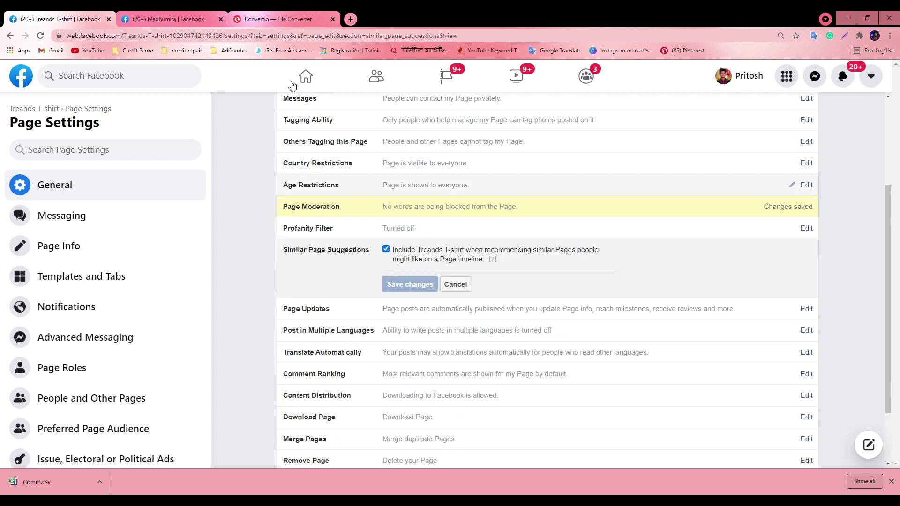
click(182, 12)
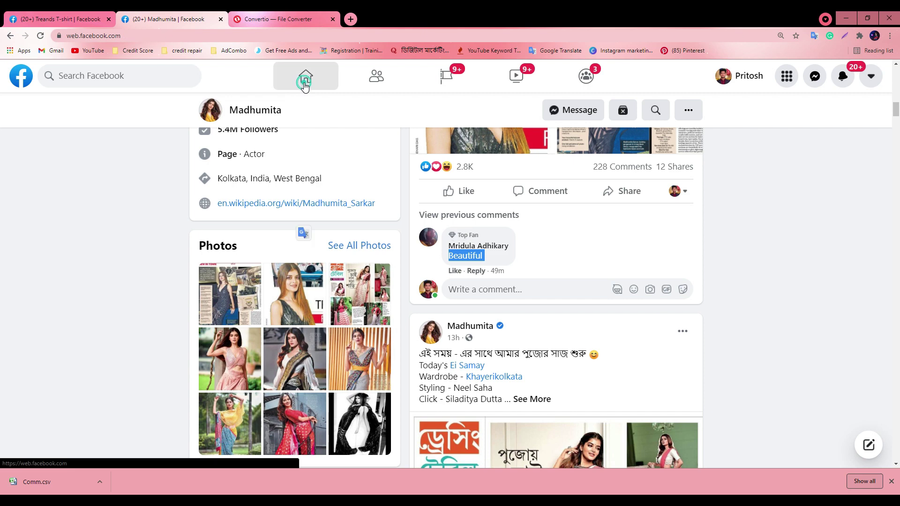
Go to the Facebook feed, restore and move the Chrome window, and bring the Meet call forward
click(302, 76)
double_click(539, 18)
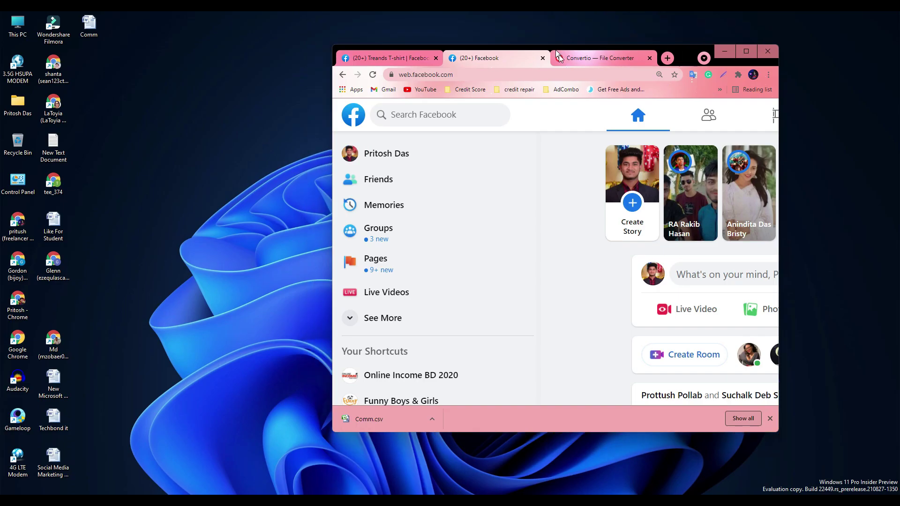
drag(773, 262, 399, 99)
click(410, 454)
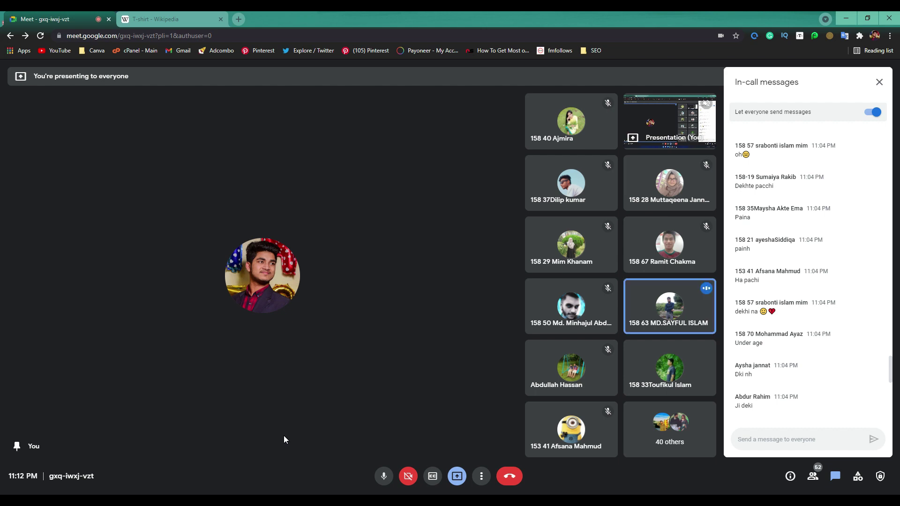
Bring Chrome back, maximize it, and return to the Treands T-shirt Page Settings tab
key(alt+Tab)
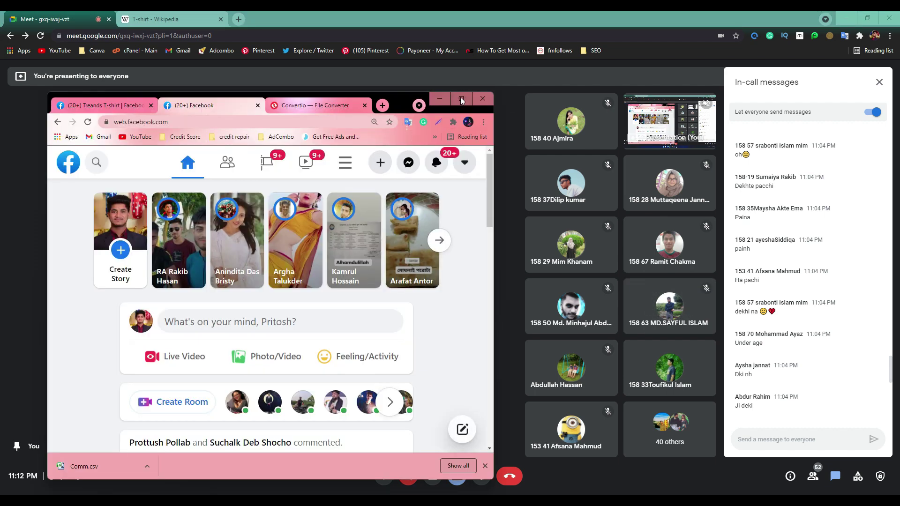
click(461, 98)
click(252, 15)
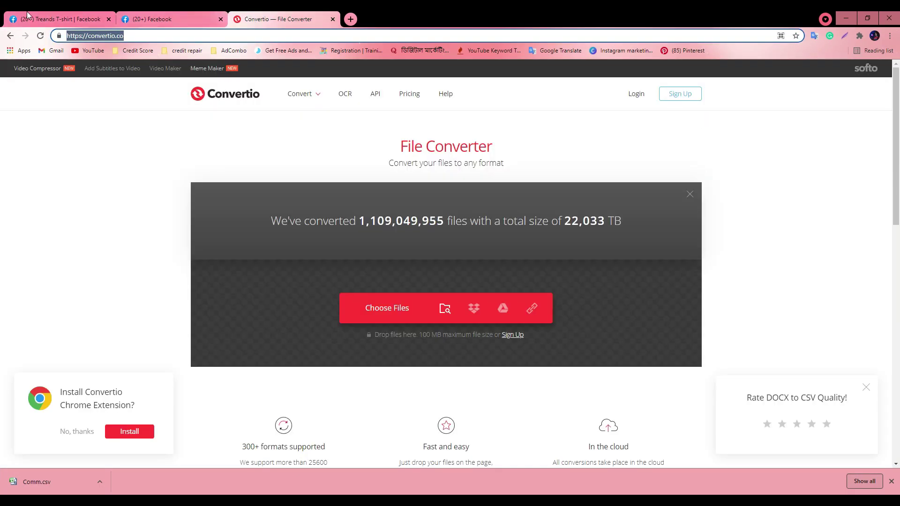
click(61, 18)
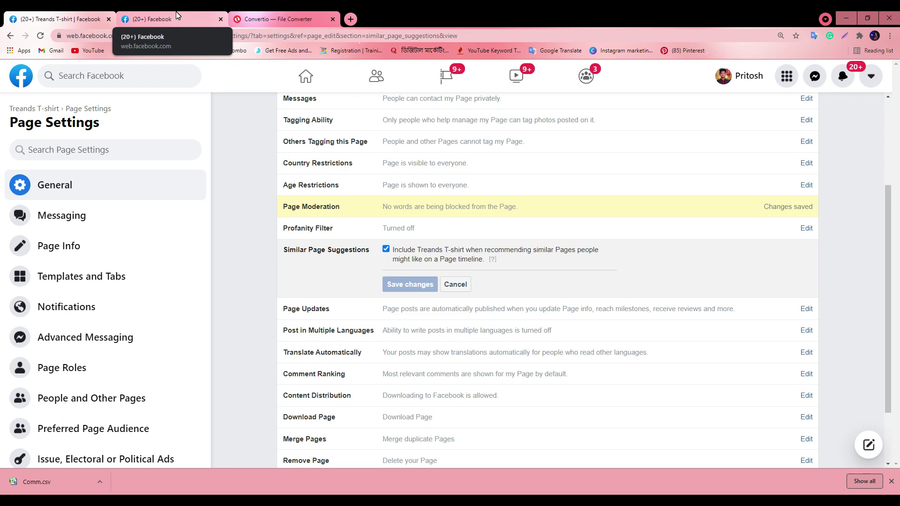
Toggle the Page's similar-suggestions option off and back on, then search 'online income' in the second tab
click(385, 250)
click(386, 250)
click(154, 18)
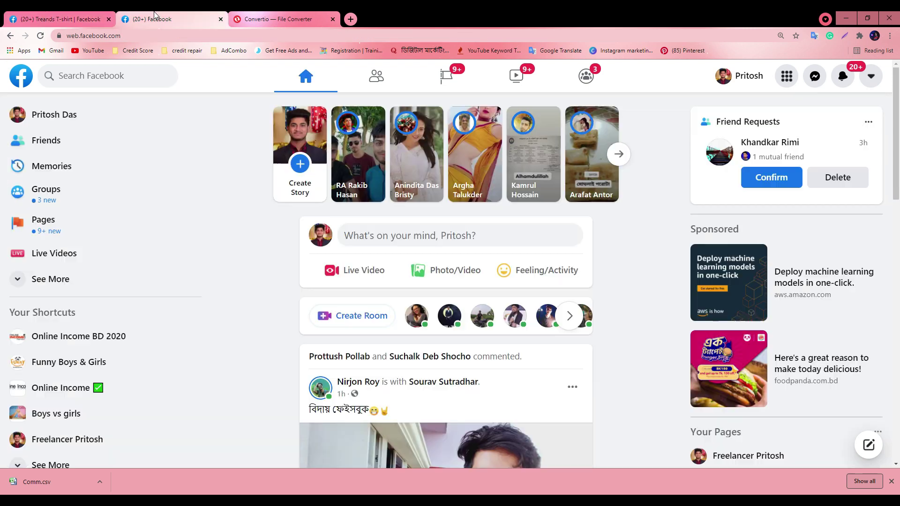
click(89, 79)
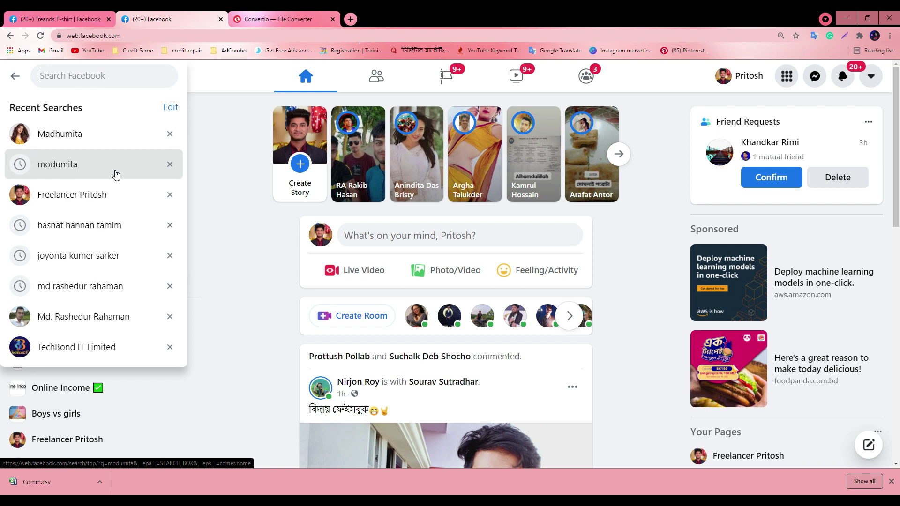
text(online incom)
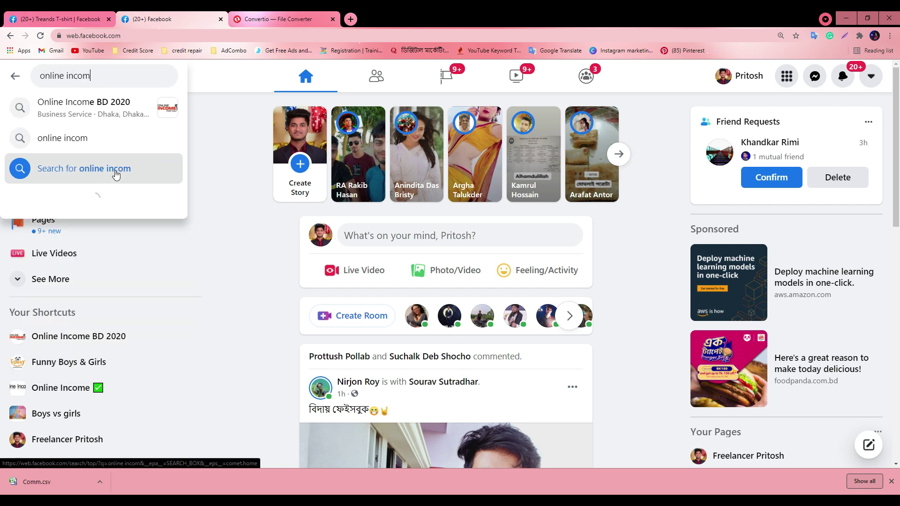
text(e)
key(Return)
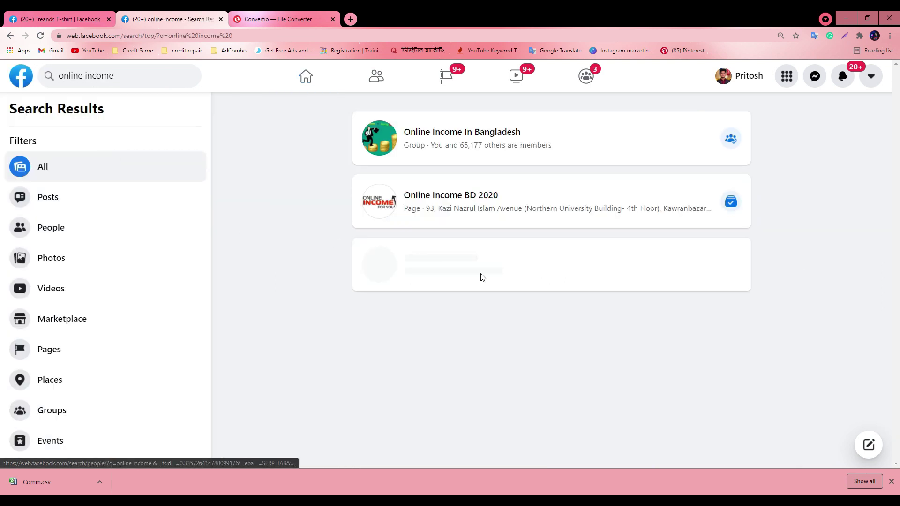
Filter the 'online income' results to Places and open the '8. Online income' page
scroll(458, 260, down, 5)
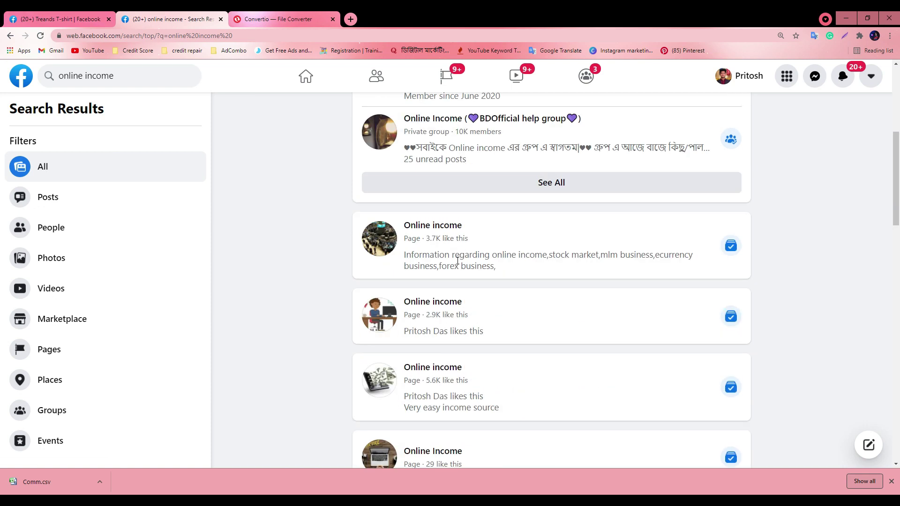
scroll(434, 281, down, 10)
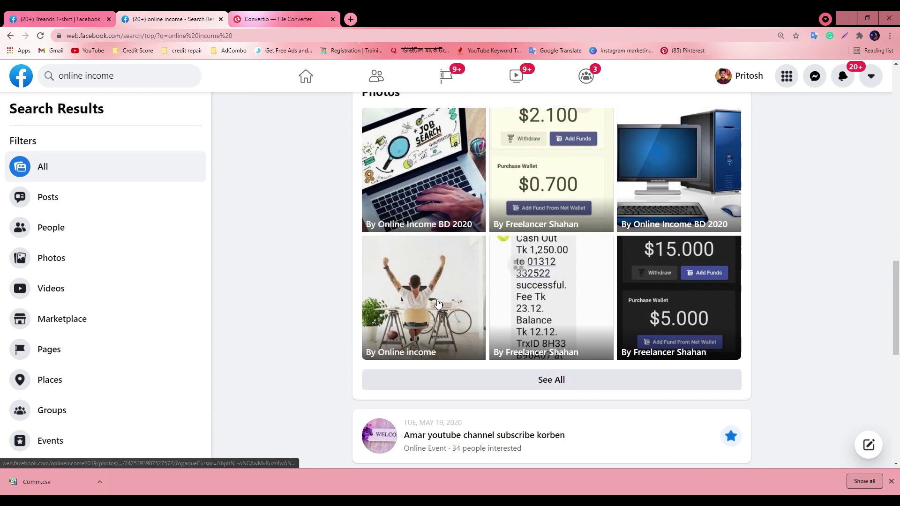
scroll(437, 300, down, 5)
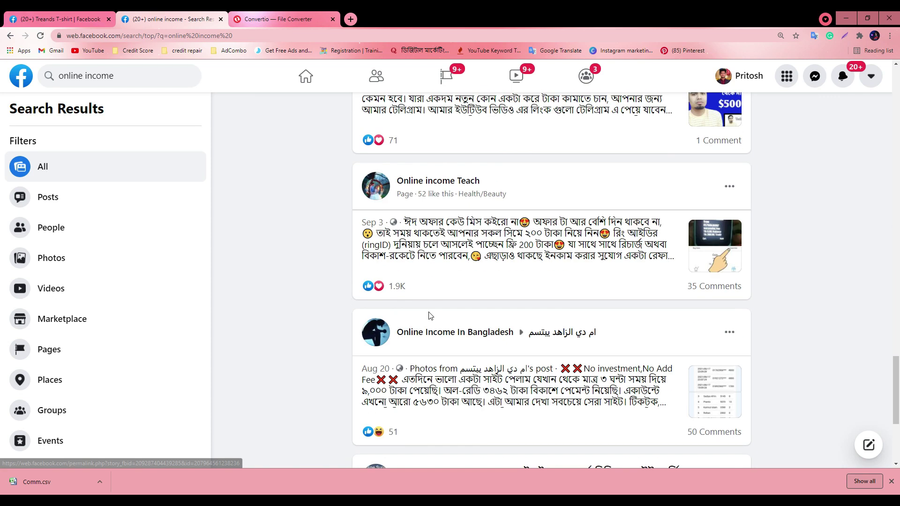
click(101, 383)
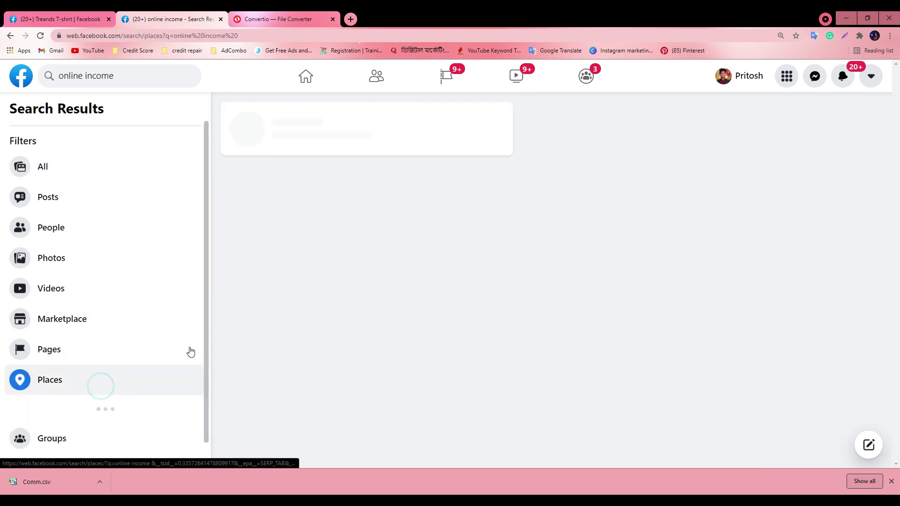
scroll(331, 191, down, 5)
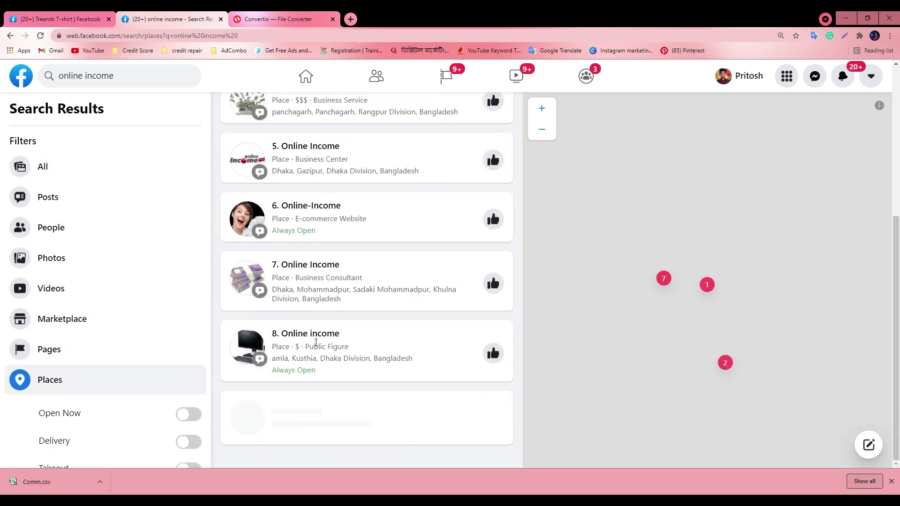
click(307, 335)
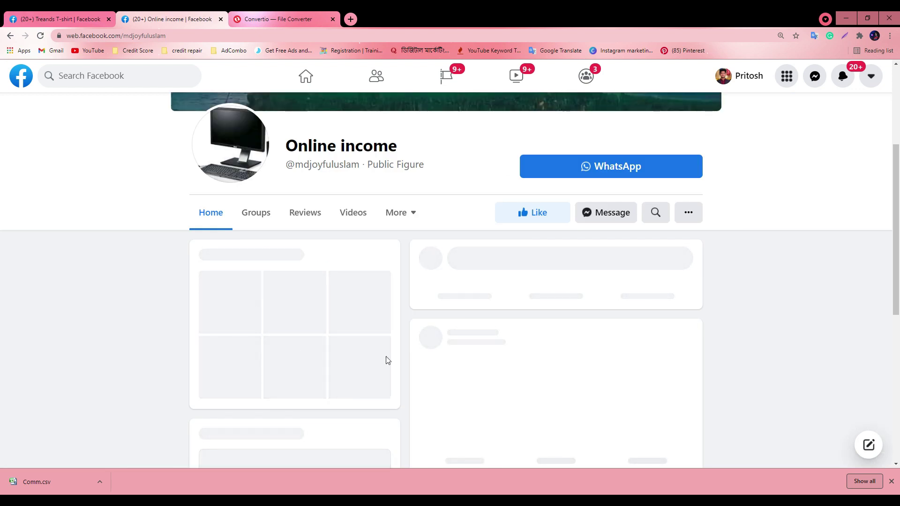
Browse the Online income page's posts and details, briefly checking the Treands T-shirt settings tab
scroll(265, 250, down, 4)
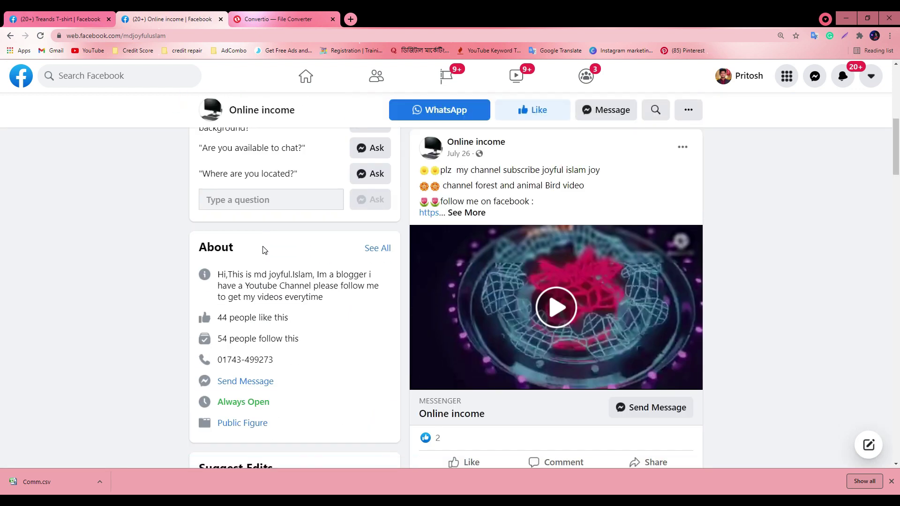
scroll(258, 246, down, 7)
scroll(253, 246, up, 4)
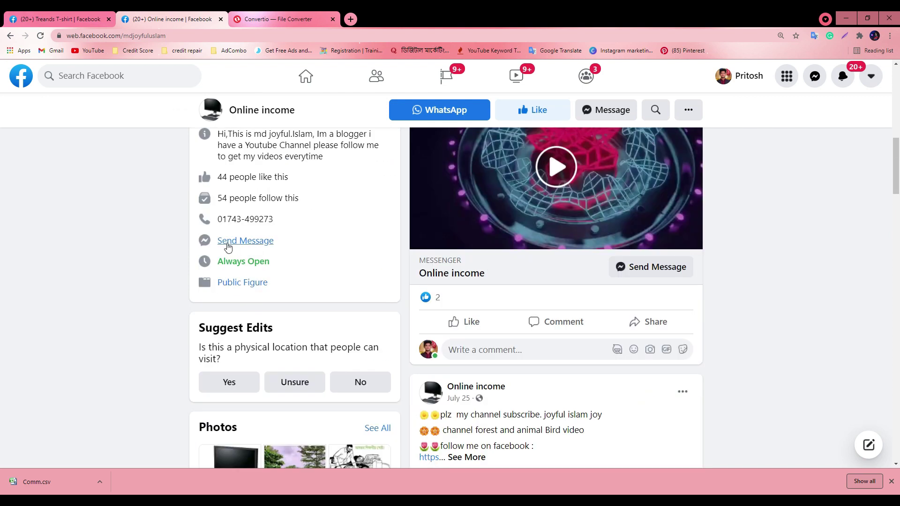
scroll(228, 247, down, 10)
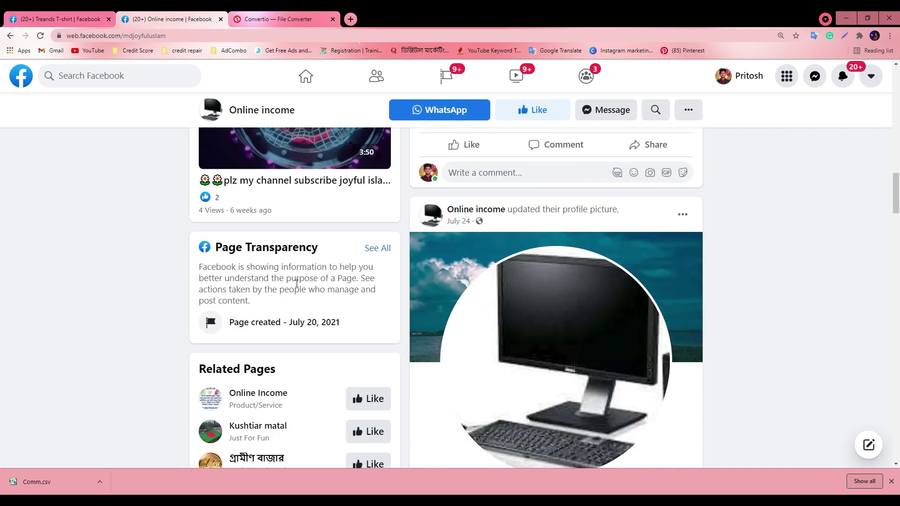
scroll(297, 283, down, 3)
scroll(297, 288, up, 2)
key(ctrl+shift+Tab)
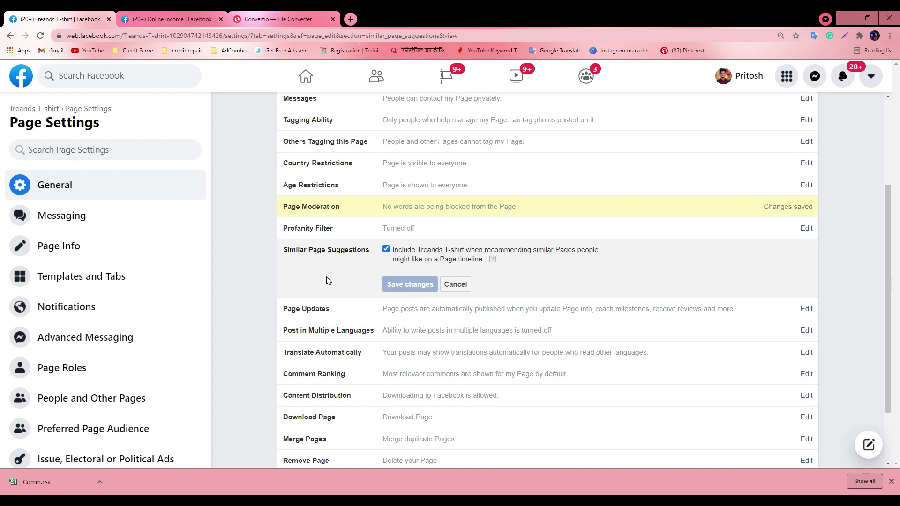
key(ctrl+Tab)
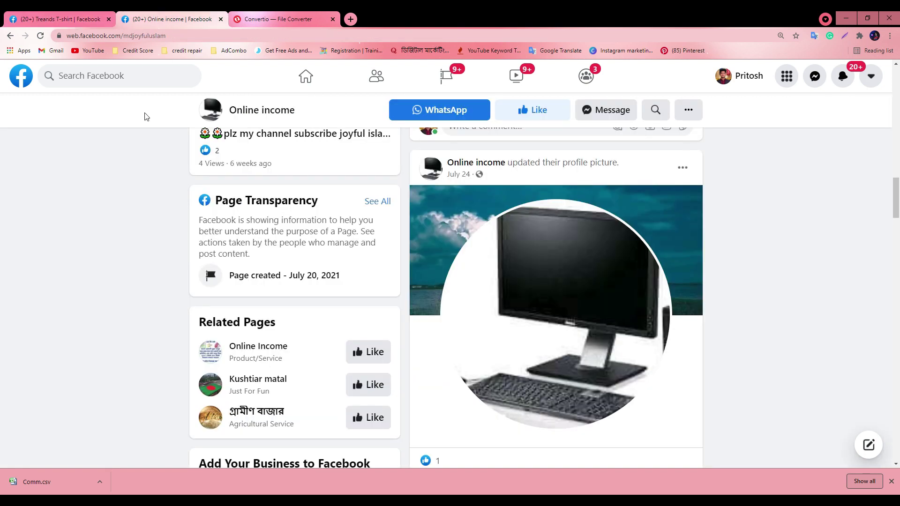
scroll(244, 337, down, 1)
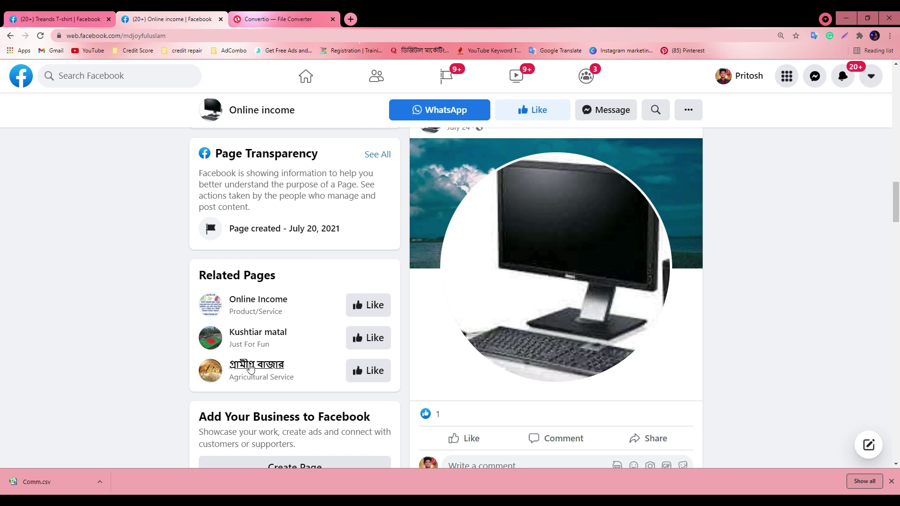
Like the Online income page as UK Online Shopping through its '...' menu, then reload the page
key(ctrl+shift+Tab)
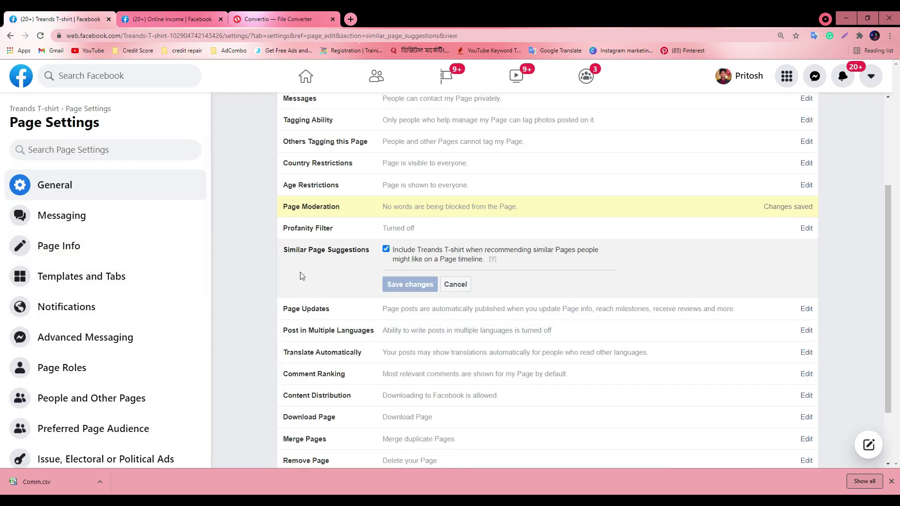
click(201, 20)
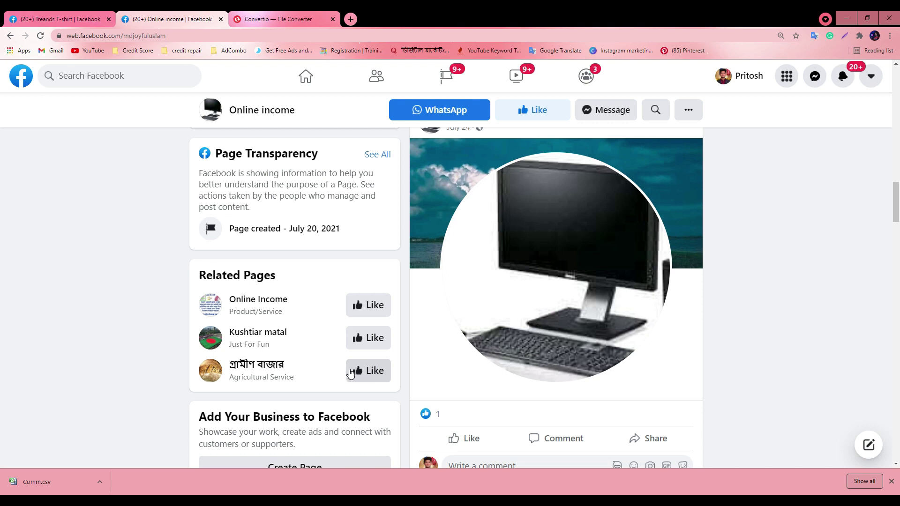
click(689, 114)
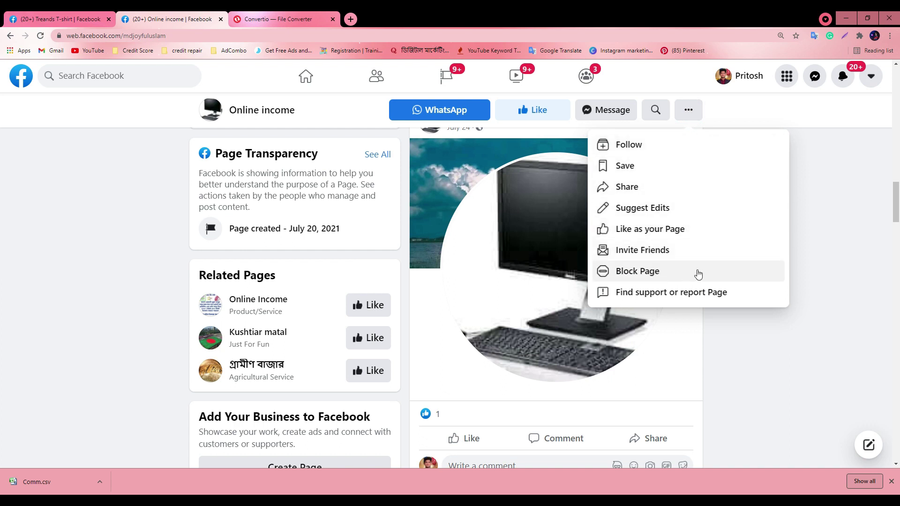
click(680, 233)
click(387, 287)
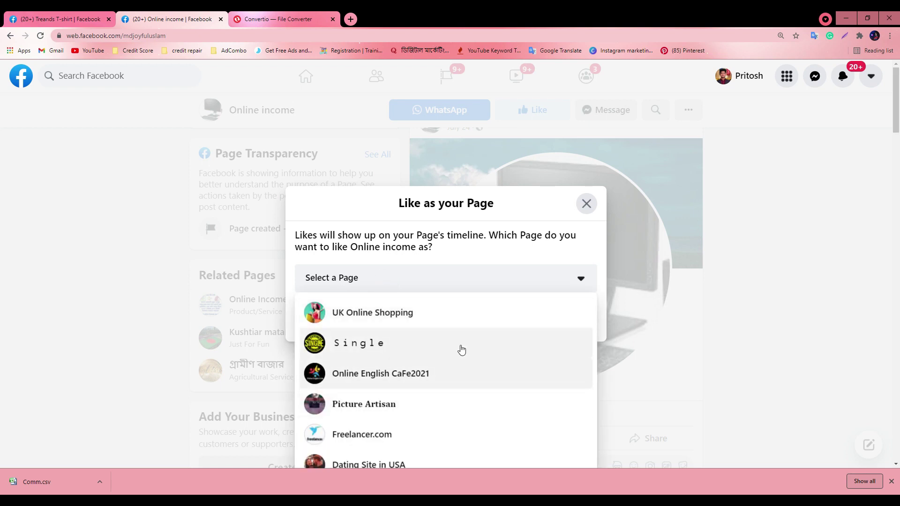
click(382, 323)
click(565, 318)
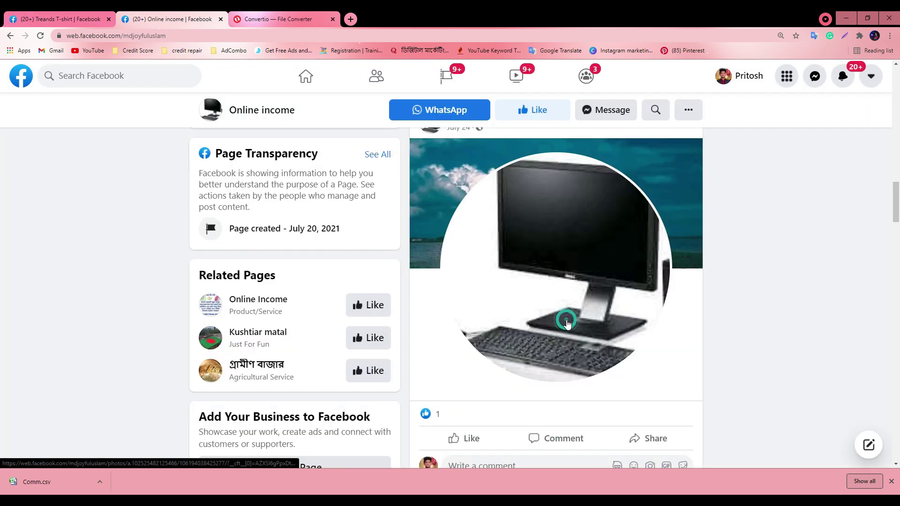
click(689, 111)
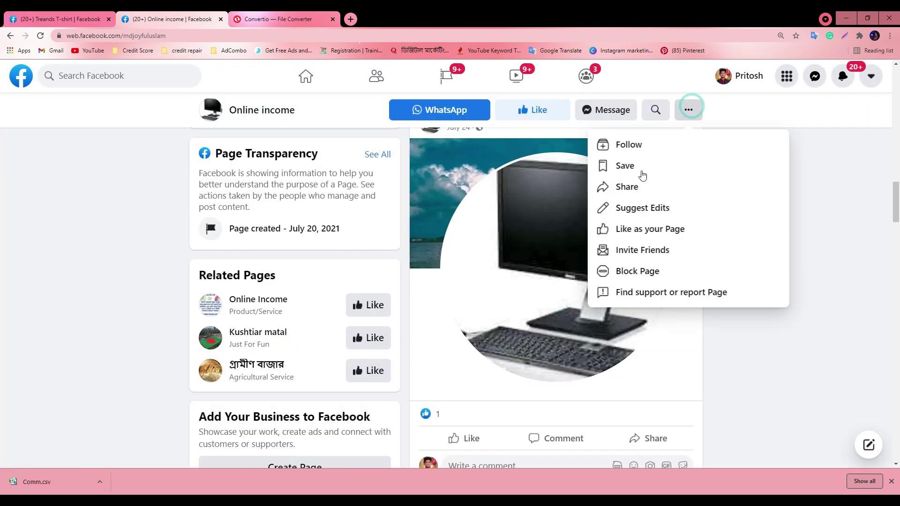
click(41, 36)
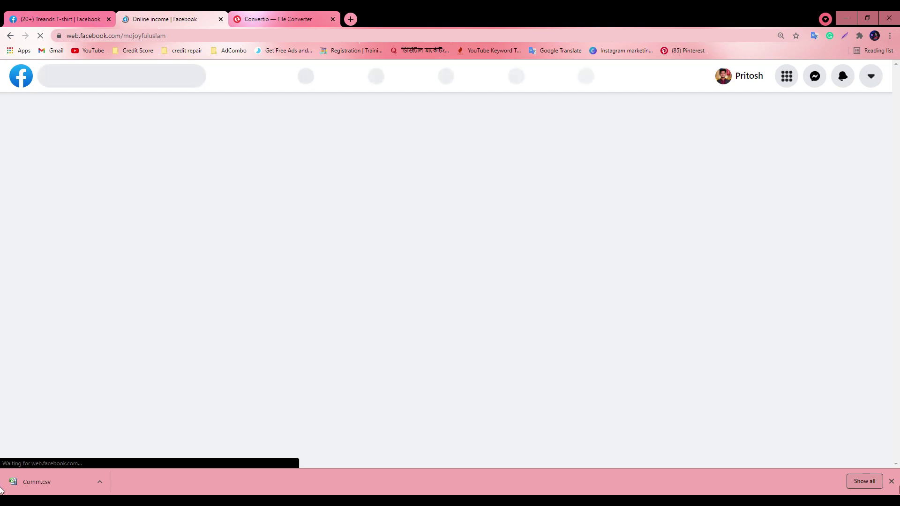
Dismiss the downloads bar and retry opening the Online income page's '...' options menu
click(891, 481)
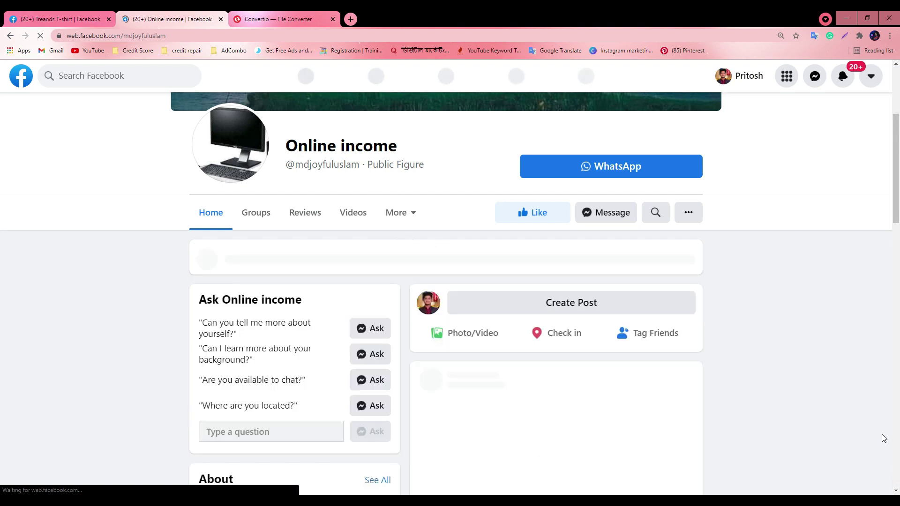
click(689, 214)
click(689, 213)
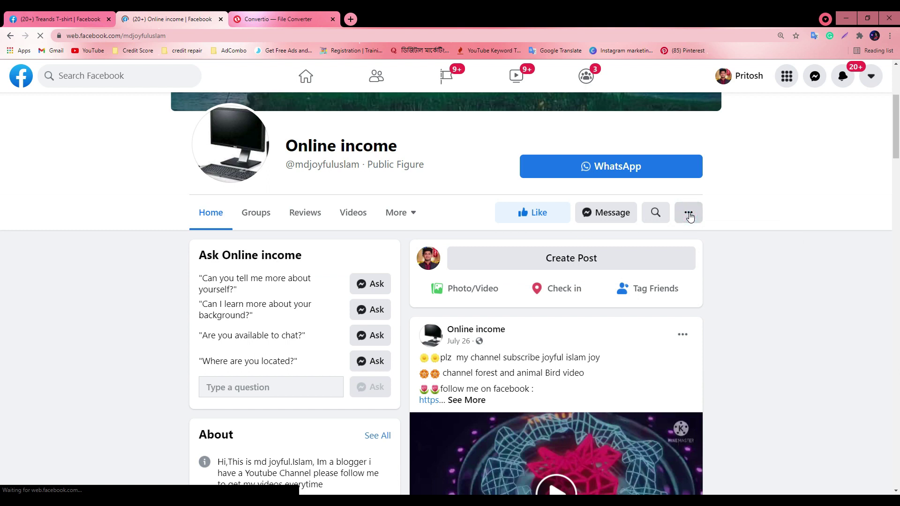
click(688, 214)
click(689, 214)
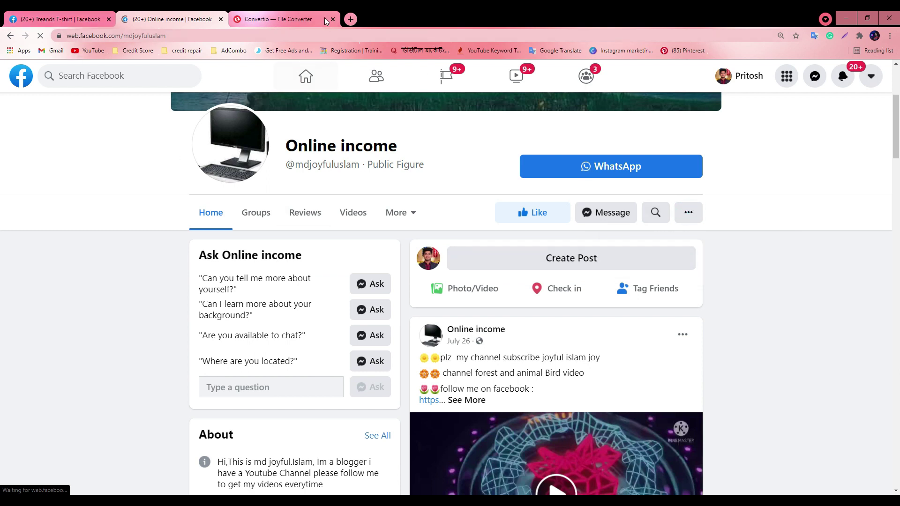
click(692, 217)
click(691, 216)
click(691, 216)
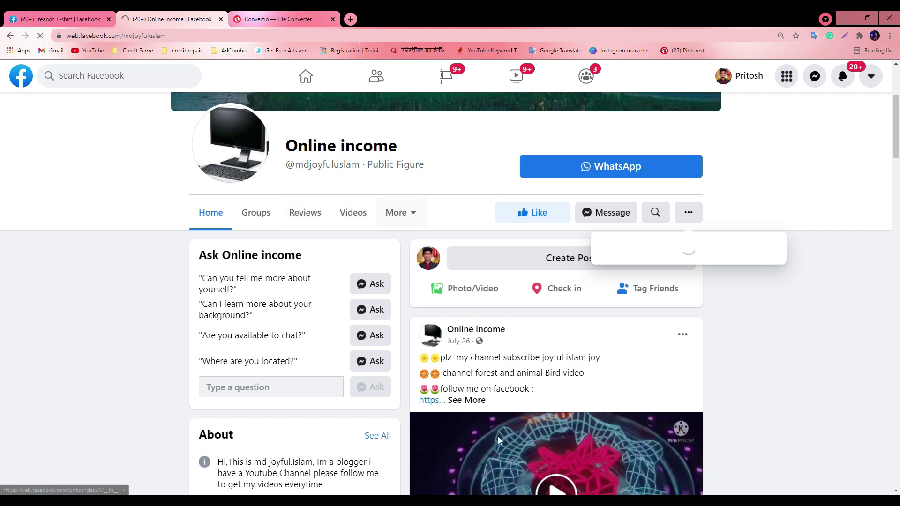
Open the screen recorder's controls from the hidden system tray icons
click(807, 501)
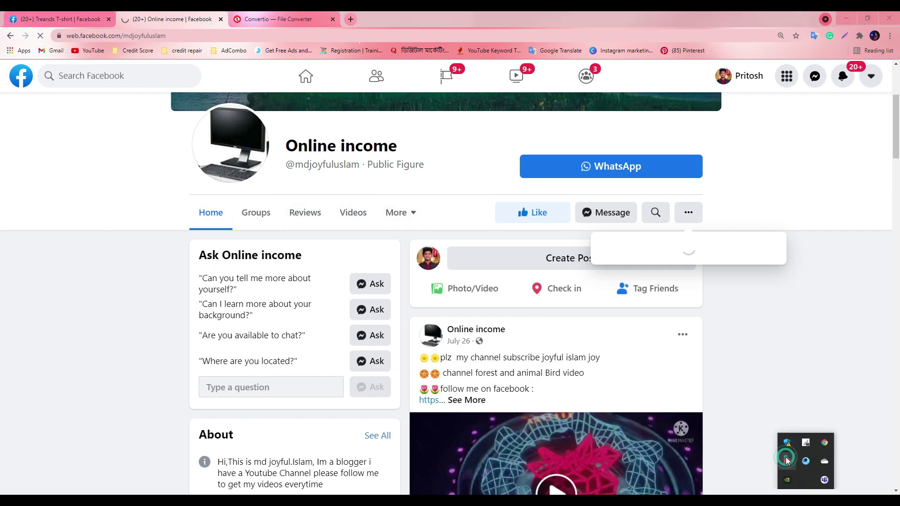
click(787, 462)
click(797, 466)
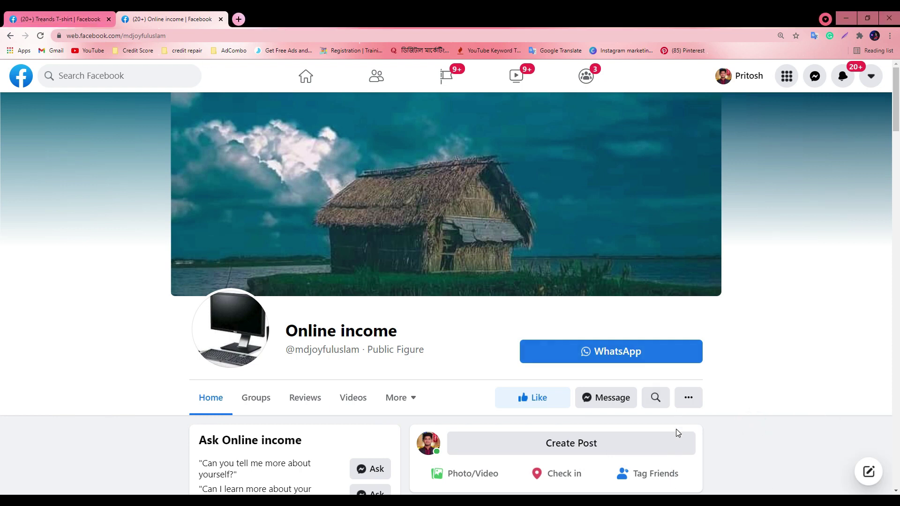
Uncheck Similar Page Suggestions in Treands T-shirt settings and save the change
scroll(407, 338, down, 1)
click(71, 19)
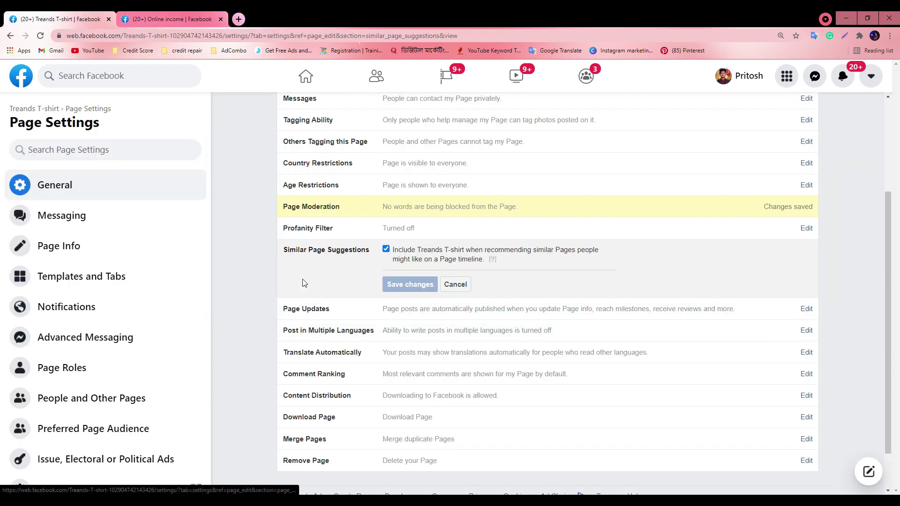
click(387, 249)
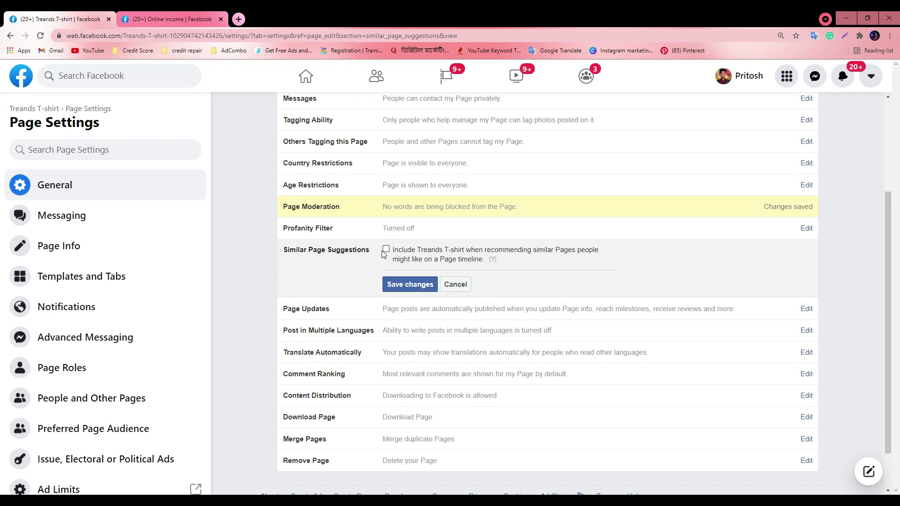
click(403, 284)
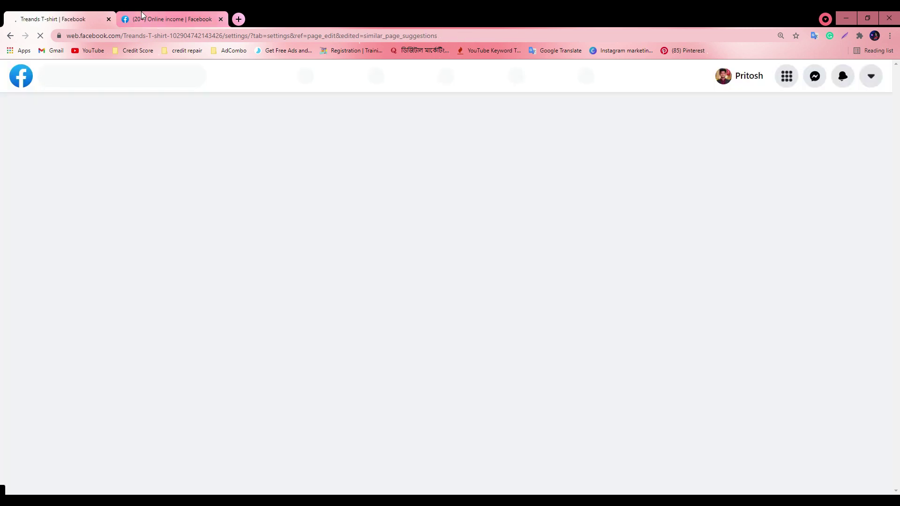
Scroll down through the Online income page
click(171, 18)
scroll(434, 359, down, 8)
scroll(435, 359, down, 10)
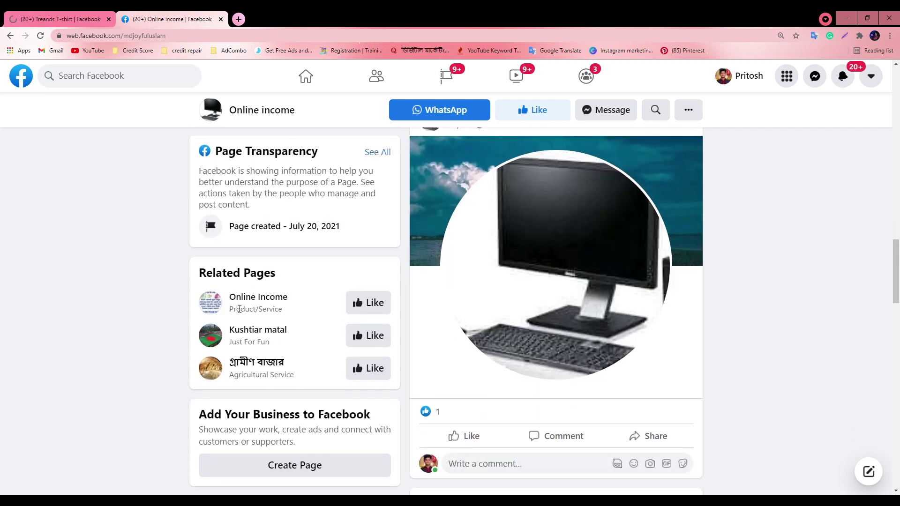
Close Page Updates unchanged in Treands T-shirt settings and open Post in Multiple Languages
key(ctrl+shift+Tab)
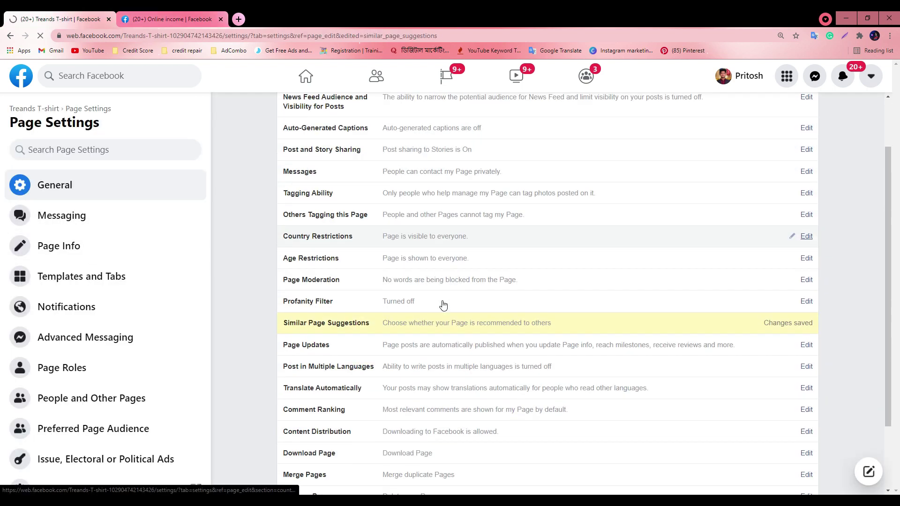
scroll(443, 305, down, 2)
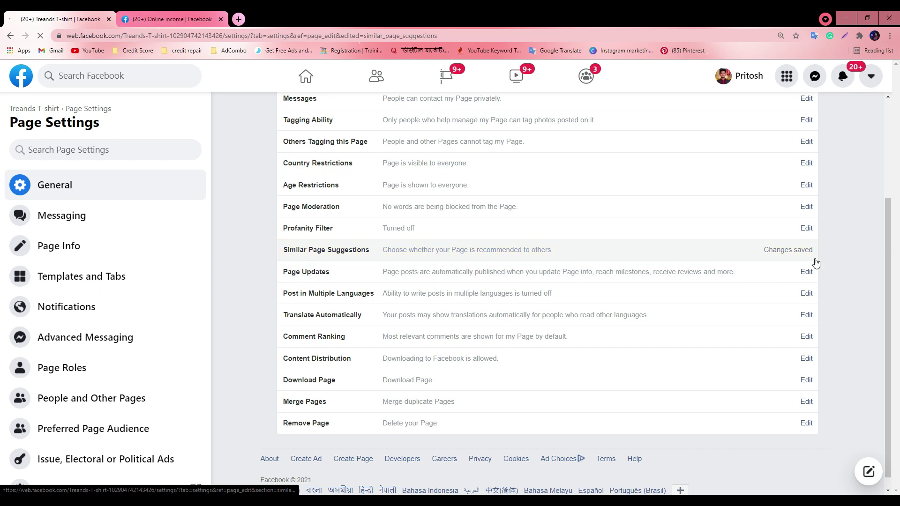
scroll(563, 281, down, 1)
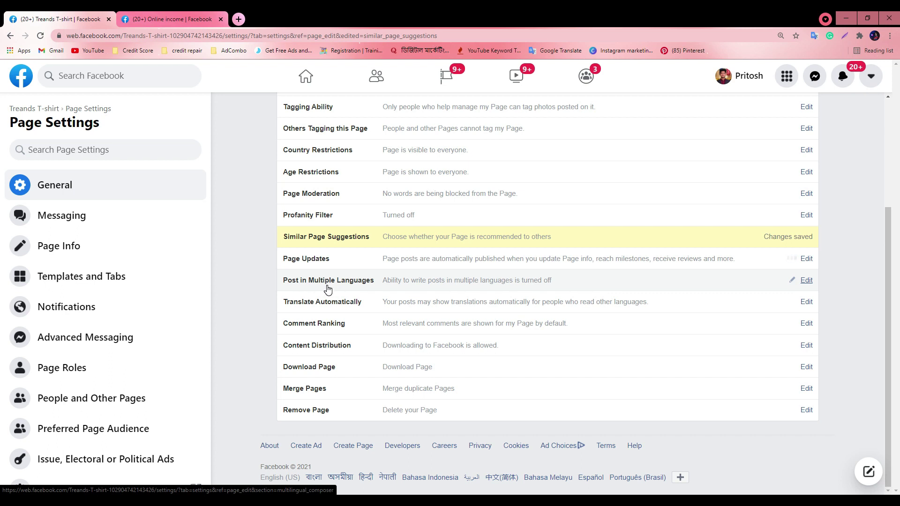
click(455, 283)
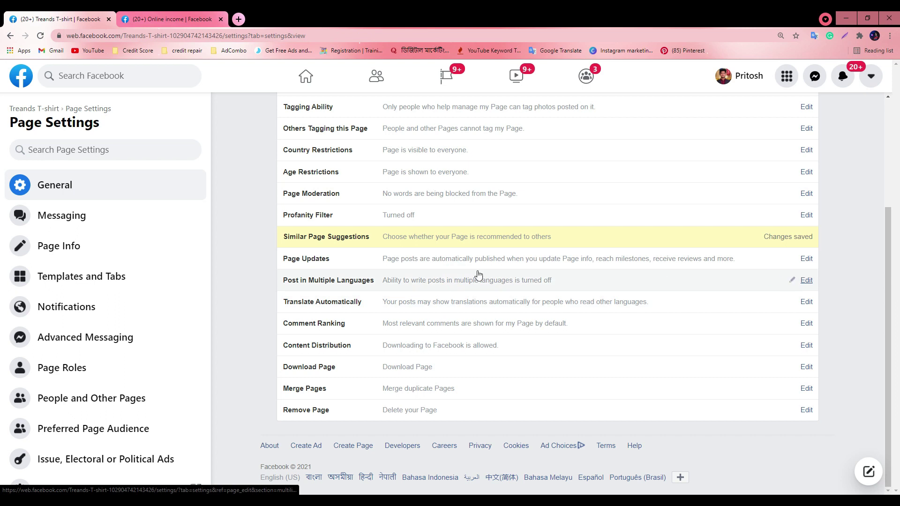
click(805, 280)
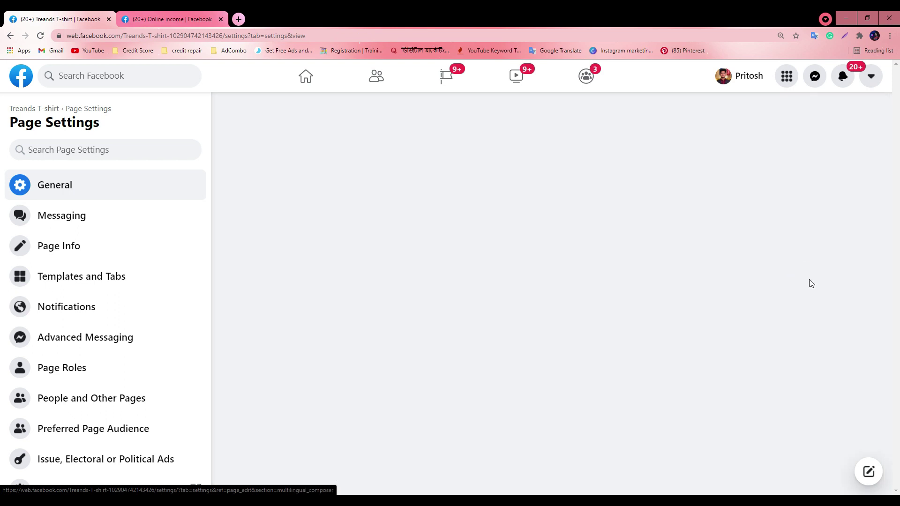
scroll(426, 287, down, 3)
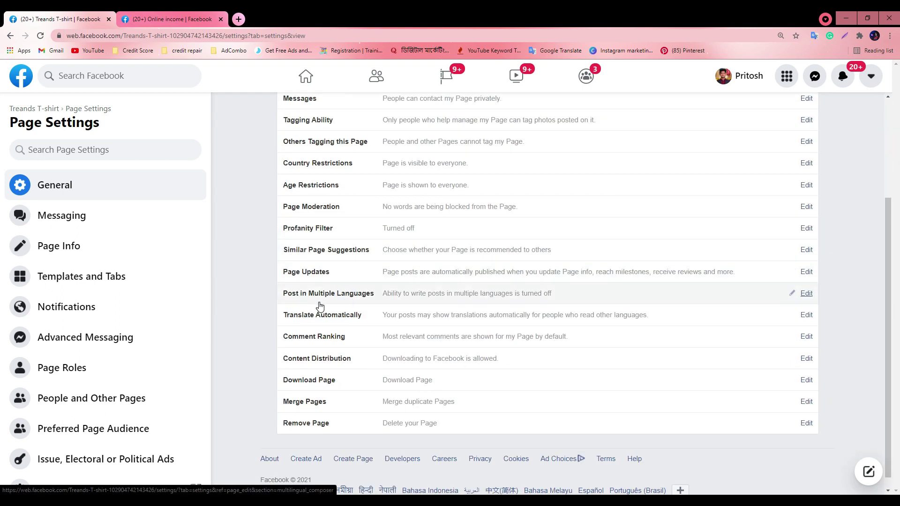
click(806, 293)
key(ctrl+Tab)
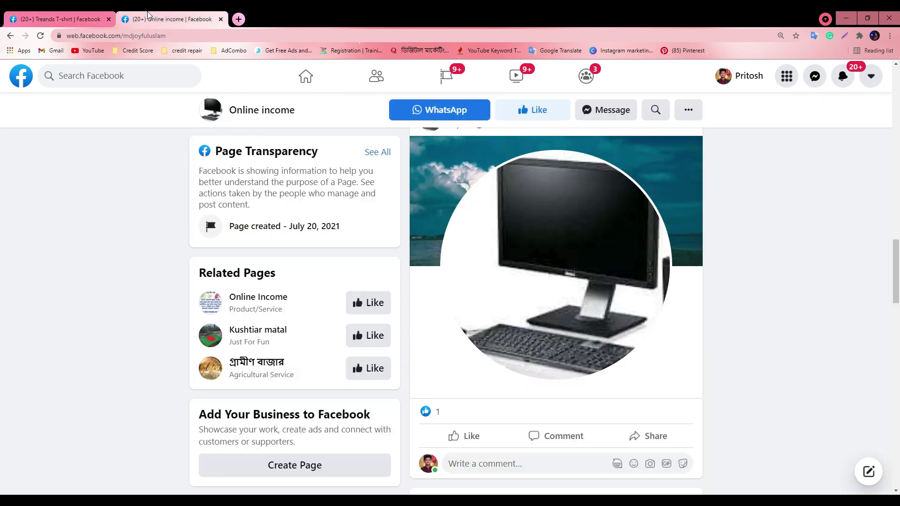
Expand the Online income post with See More to show its full text and links
scroll(630, 349, up, 15)
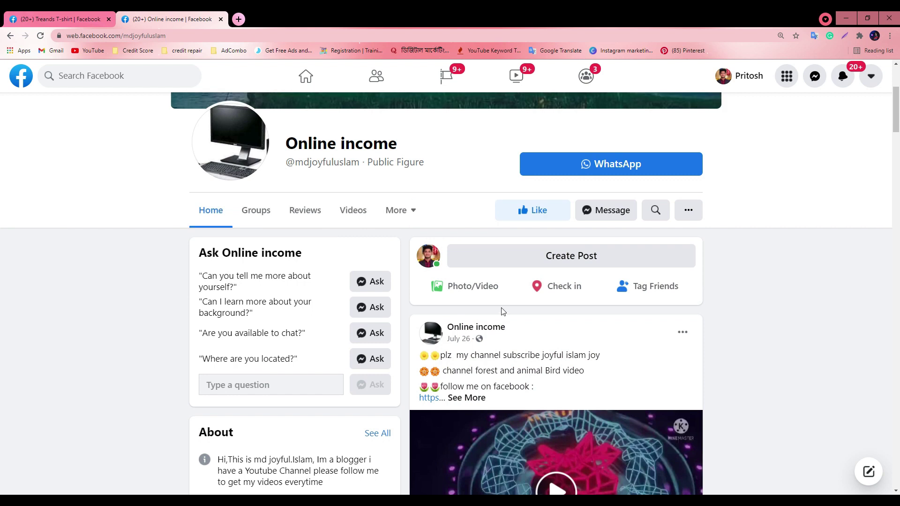
scroll(468, 253, down, 4)
click(473, 259)
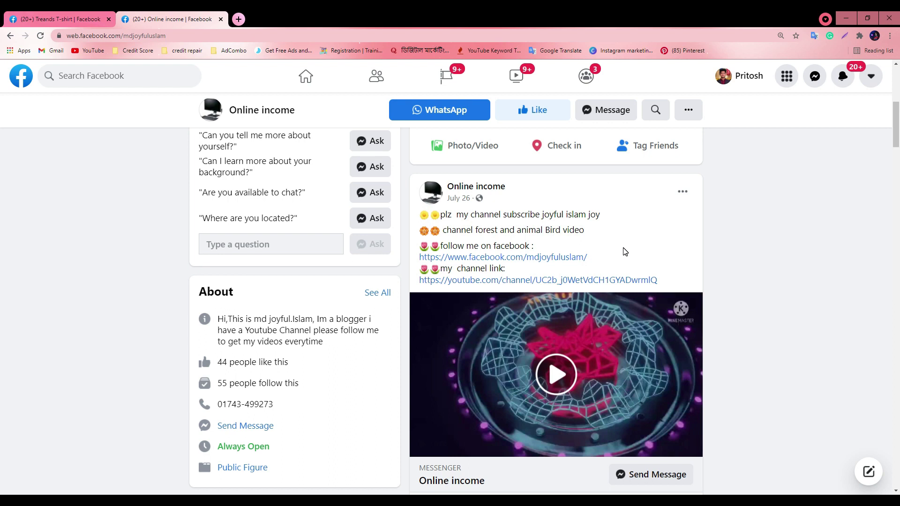
Bring the Google Meet presentation window to the front
scroll(362, 314, up, 7)
scroll(362, 314, down, 5)
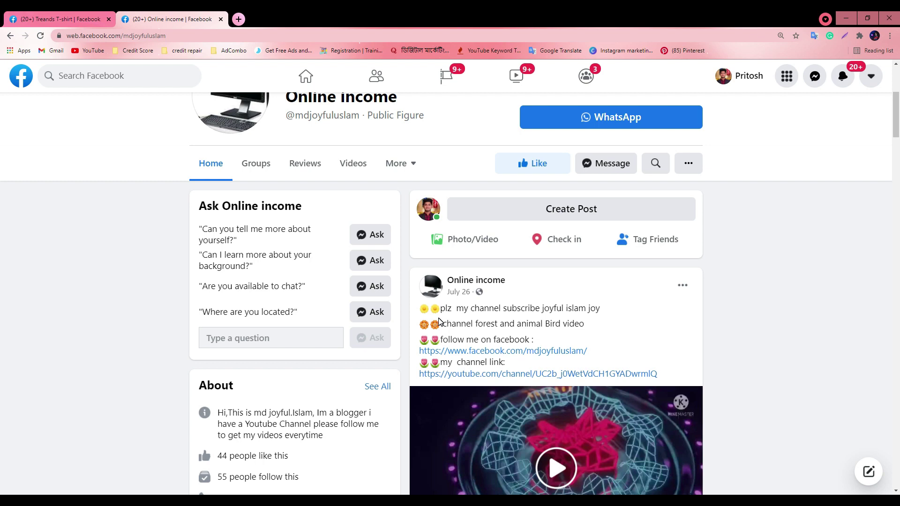
click(435, 476)
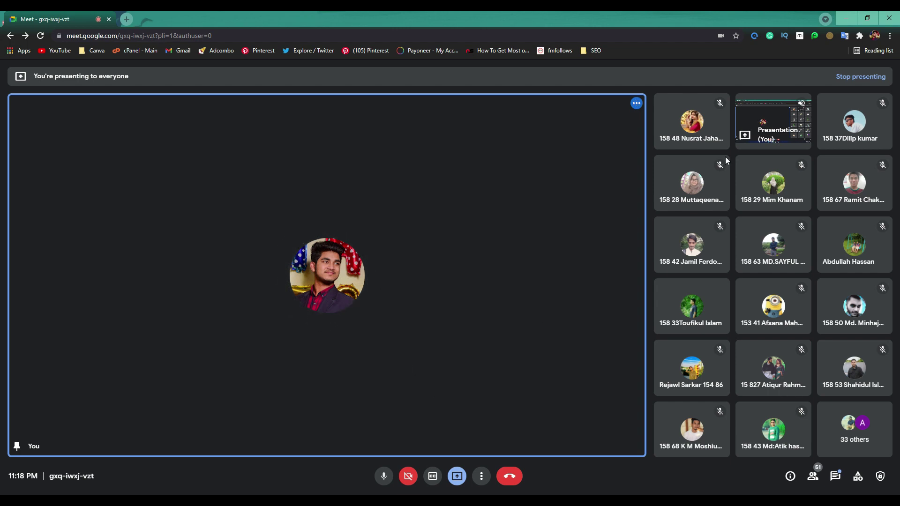
Turn on Post in Multiple Languages for Treands T-shirt and save the change
key(alt+Tab)
click(61, 18)
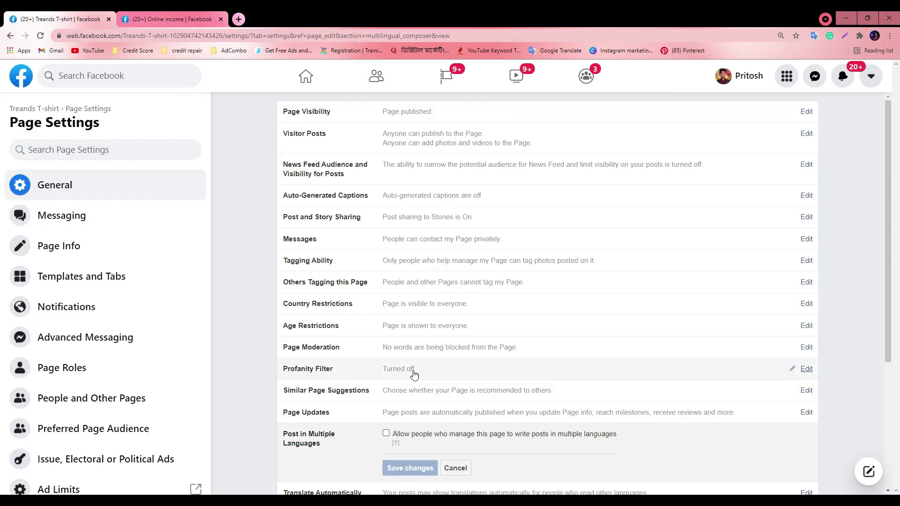
scroll(329, 357, down, 3)
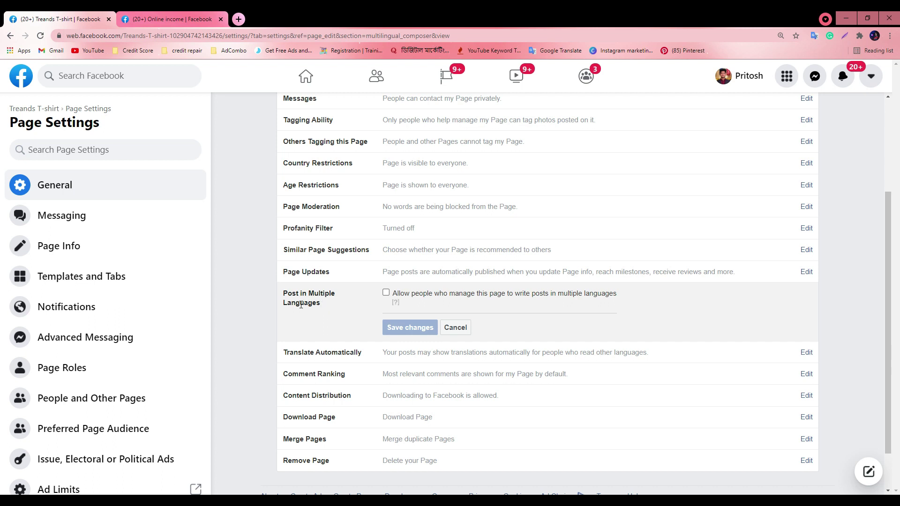
click(386, 293)
click(412, 327)
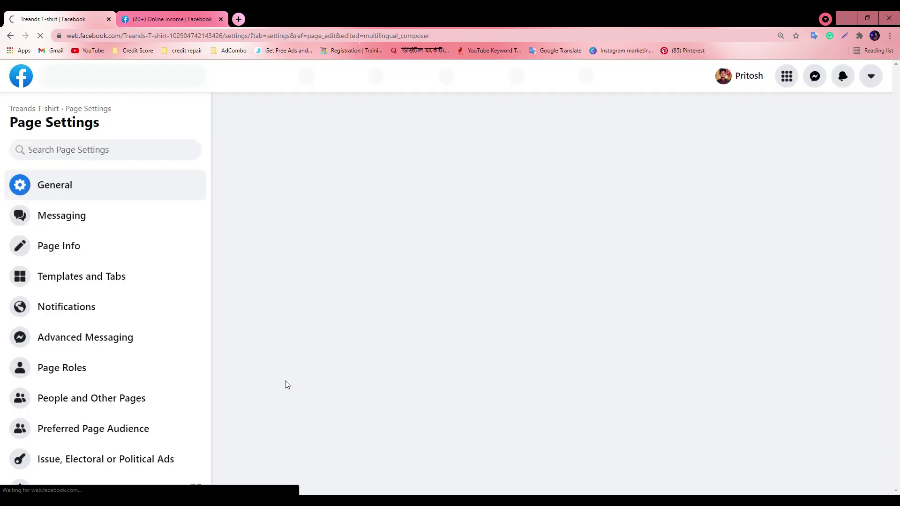
Snap Facebook left and Google Meet right, then maximize the Facebook settings window
drag(450, 19, 523, 141)
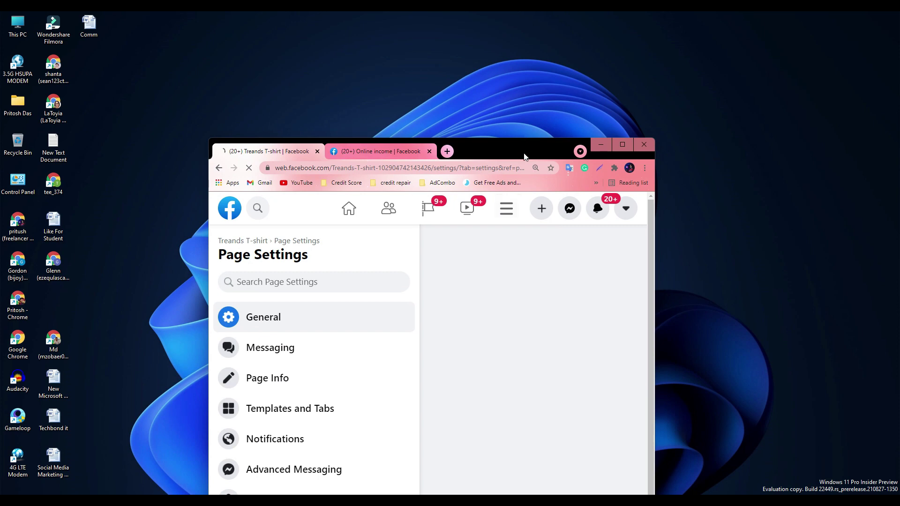
key(super+Left)
click(617, 212)
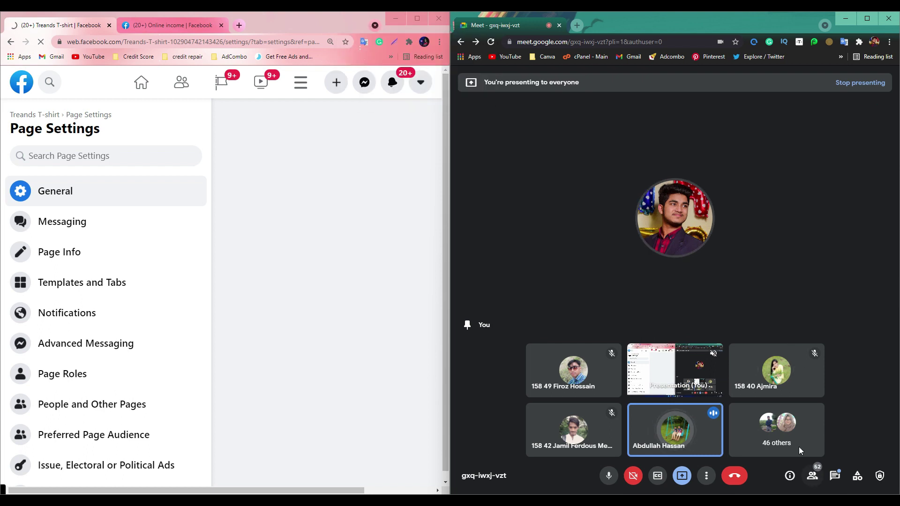
click(416, 20)
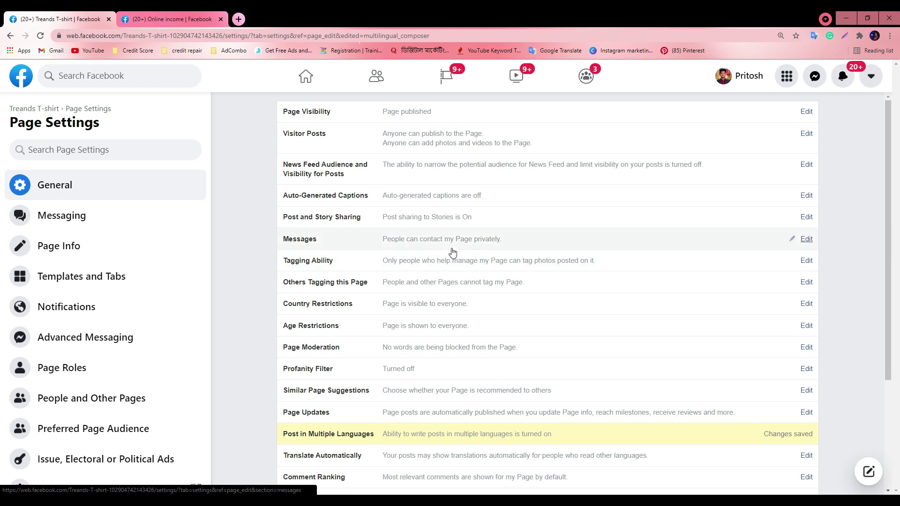
Zoom General settings to 150%, scroll to Tagging Ability and below, and dismiss a context menu
ctrl+scroll(445, 256, up, 5)
scroll(578, 291, down, 5)
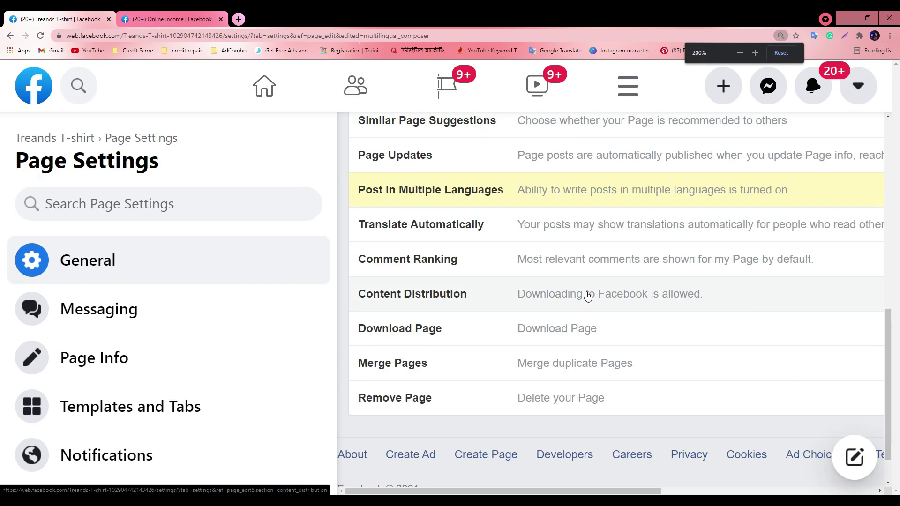
scroll(584, 297, up, 1)
ctrl+scroll(437, 415, down, 2)
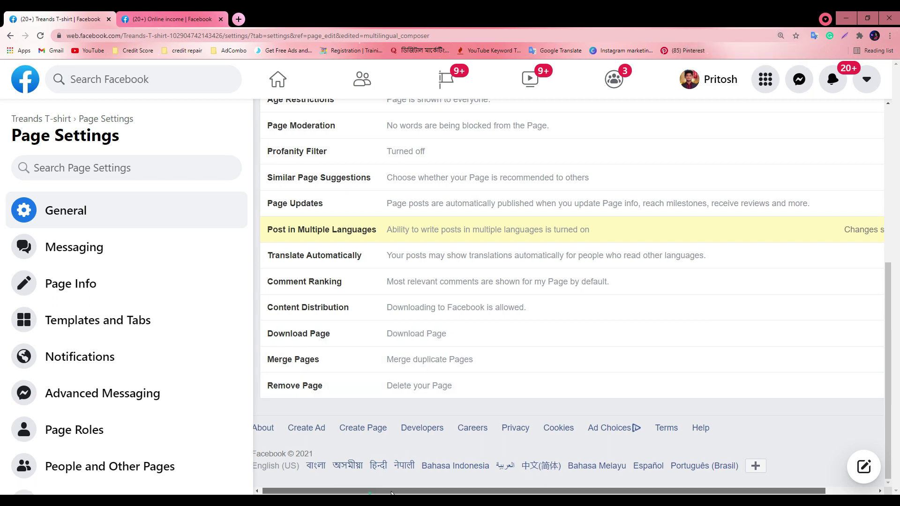
ctrl+scroll(414, 311, down, 1)
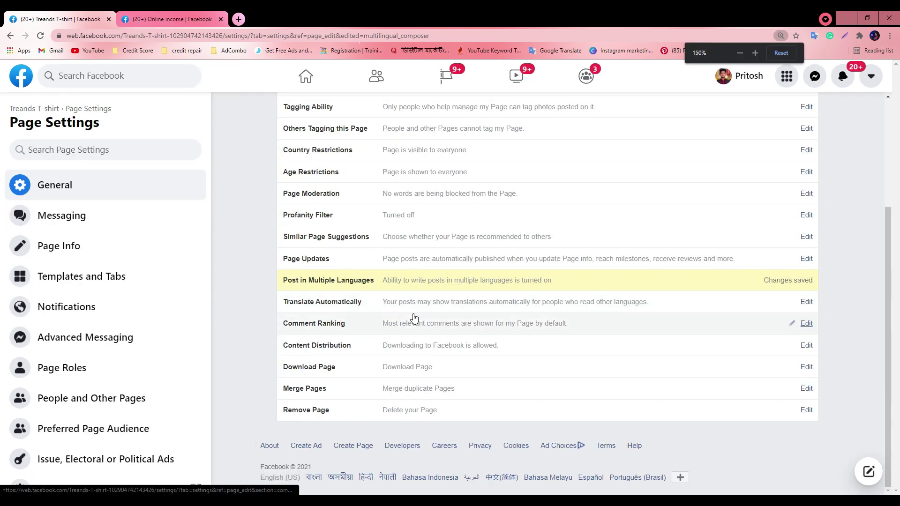
ctrl+scroll(415, 313, up, 1)
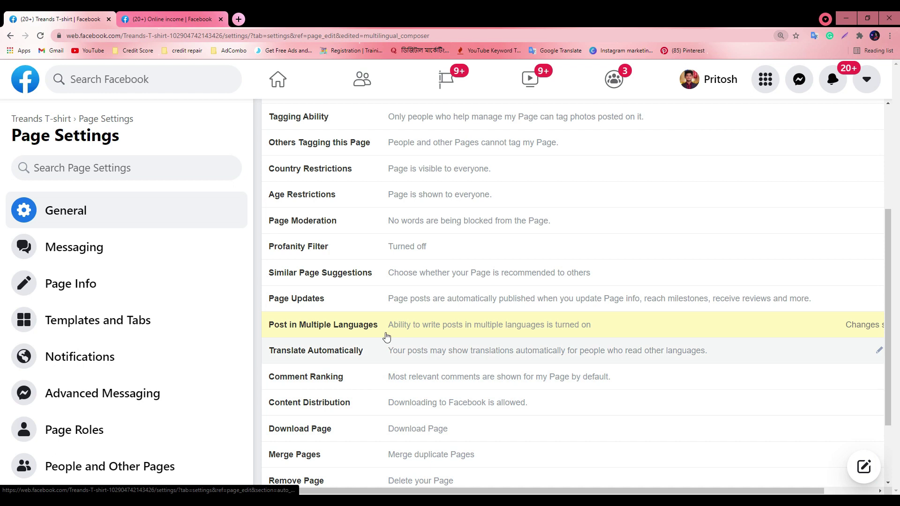
ctrl+scroll(346, 333, down, 1)
ctrl+scroll(346, 333, up, 1)
ctrl+scroll(346, 333, down, 1)
ctrl+scroll(345, 333, up, 1)
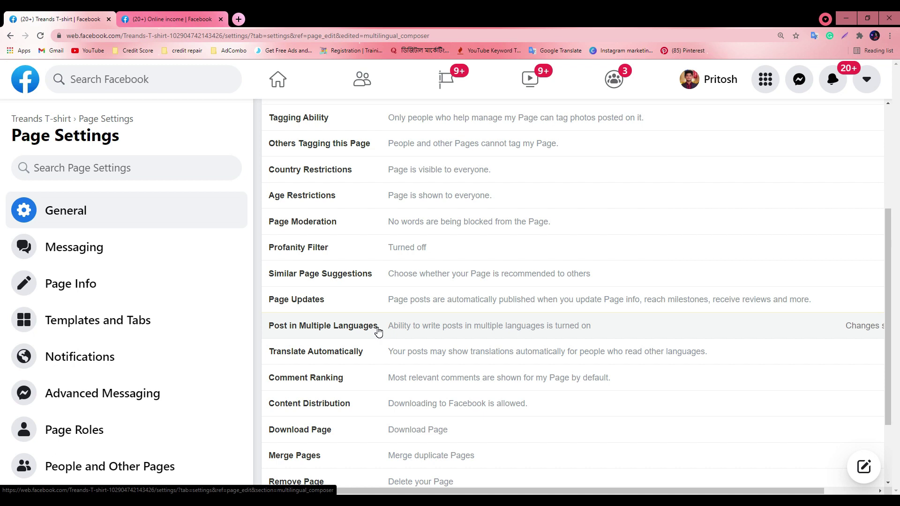
right_click(334, 318)
click(257, 338)
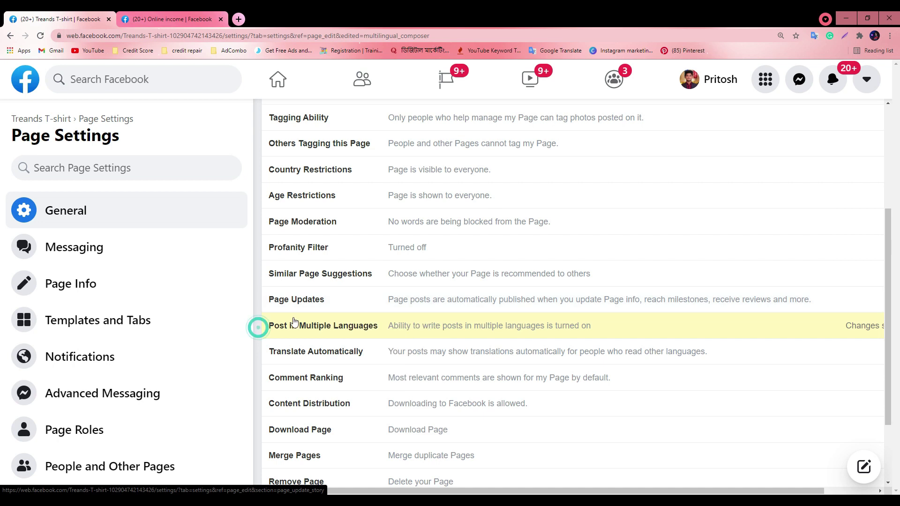
Zoom the settings to 125% with Ctrl+minus and open Edit on the Merge Pages row
scroll(446, 382, down, 1)
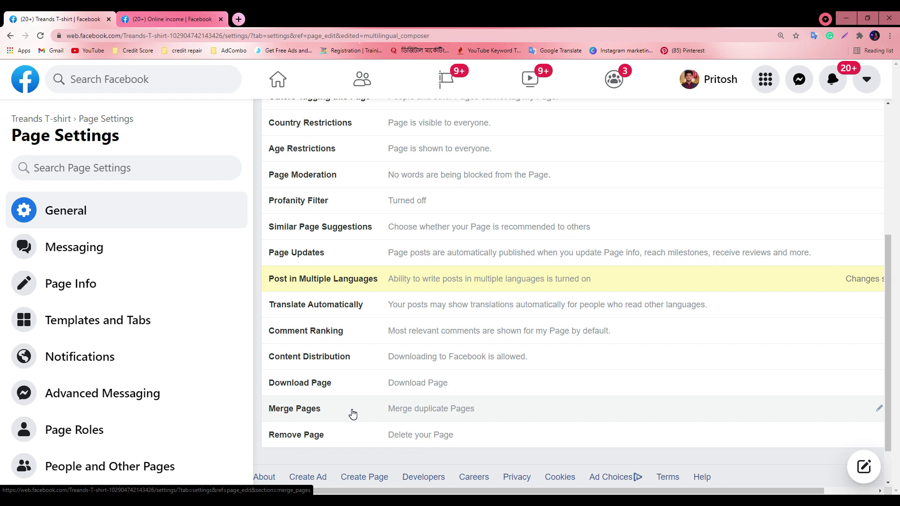
key(ctrl+minus)
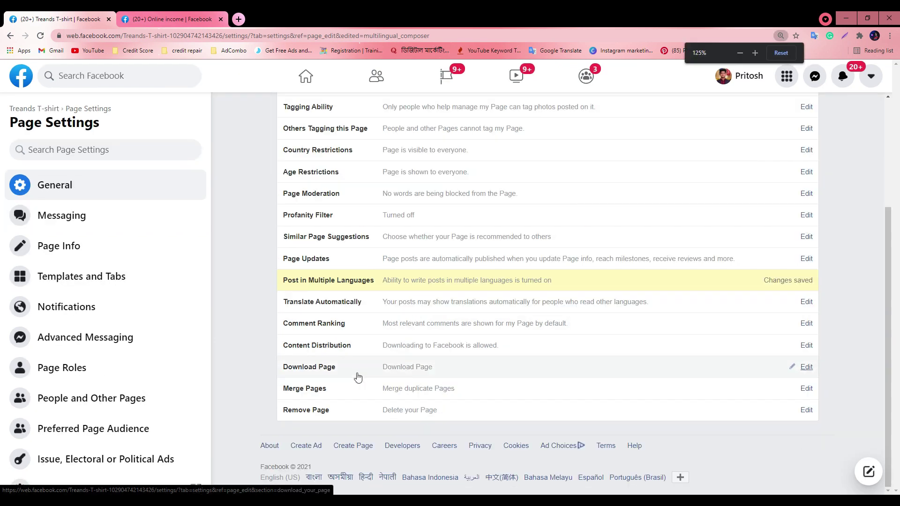
click(806, 388)
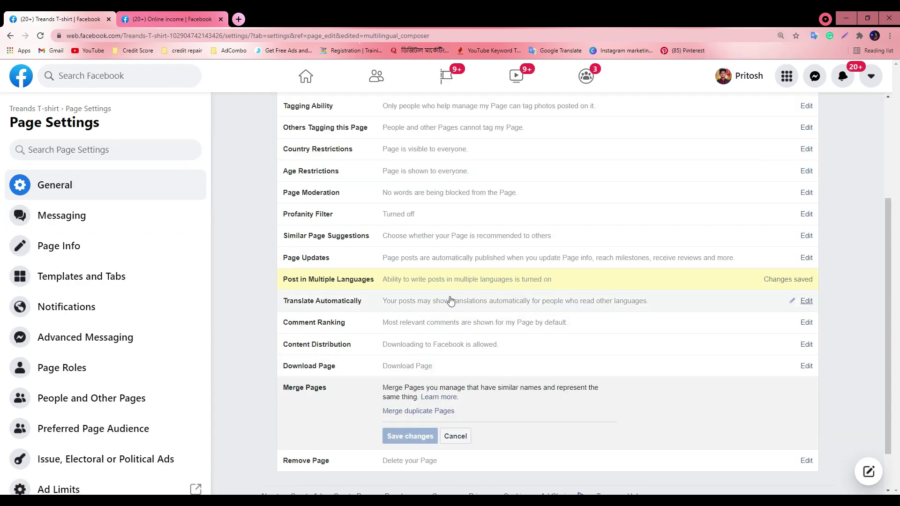
scroll(450, 301, down, 2)
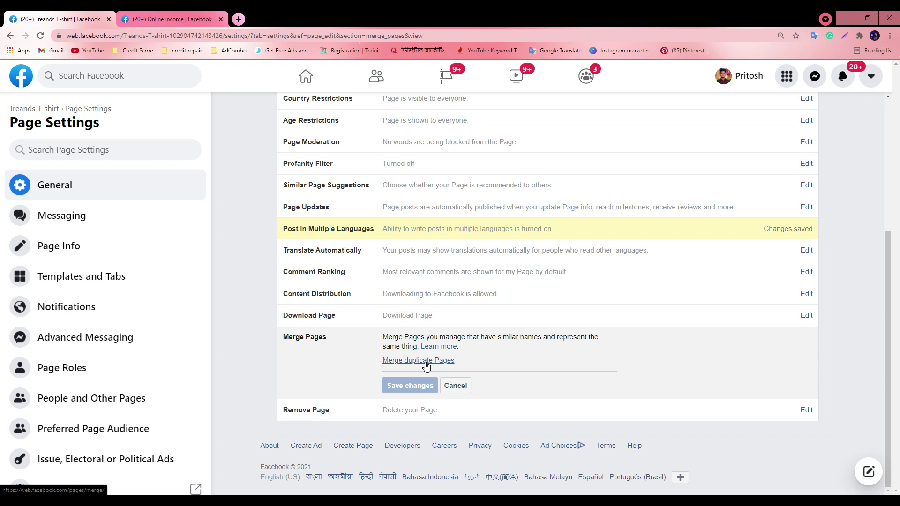
click(427, 366)
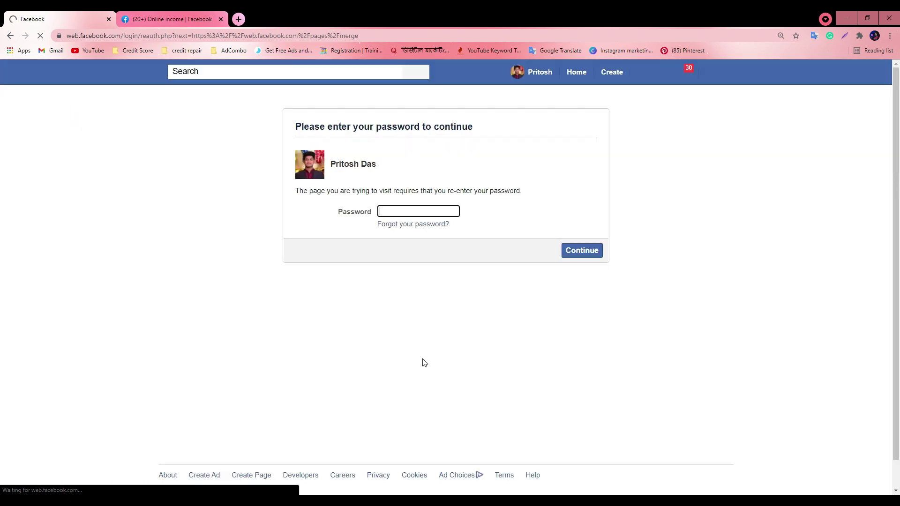
click(389, 208)
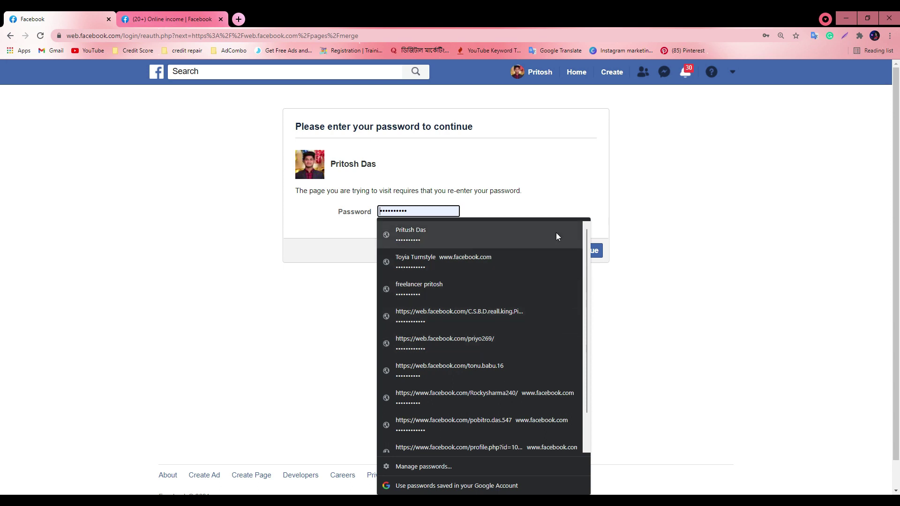
click(446, 234)
click(592, 251)
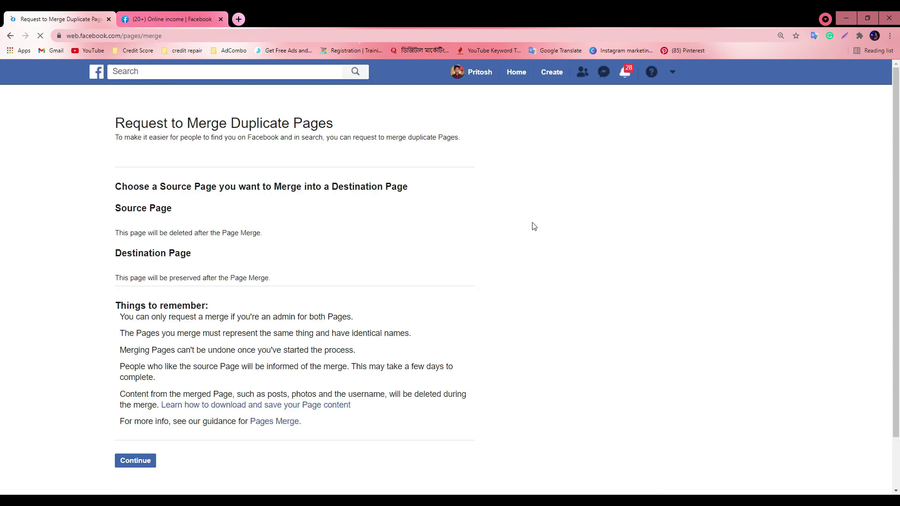
scroll(382, 396, down, 1)
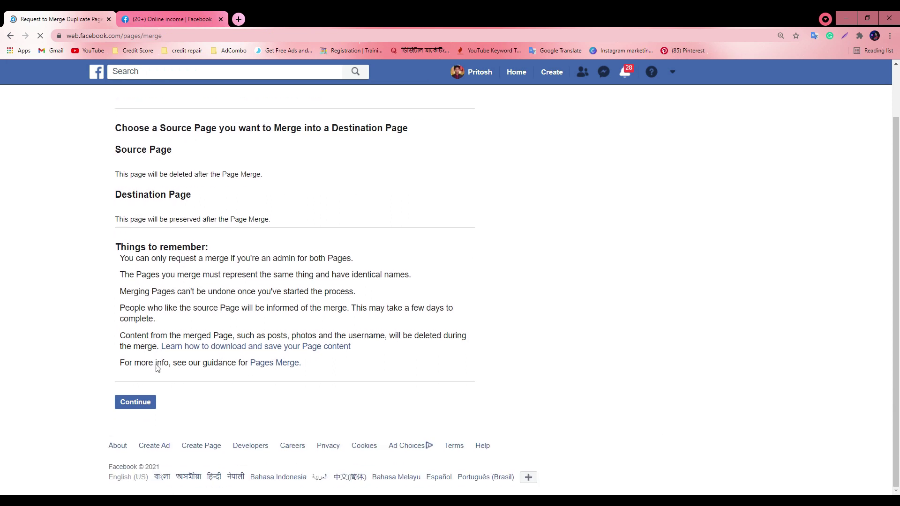
click(141, 168)
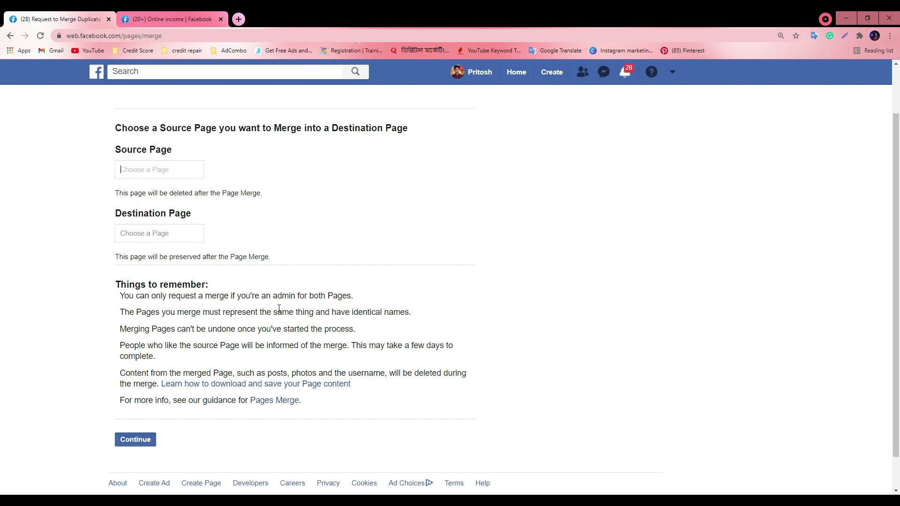
click(8, 37)
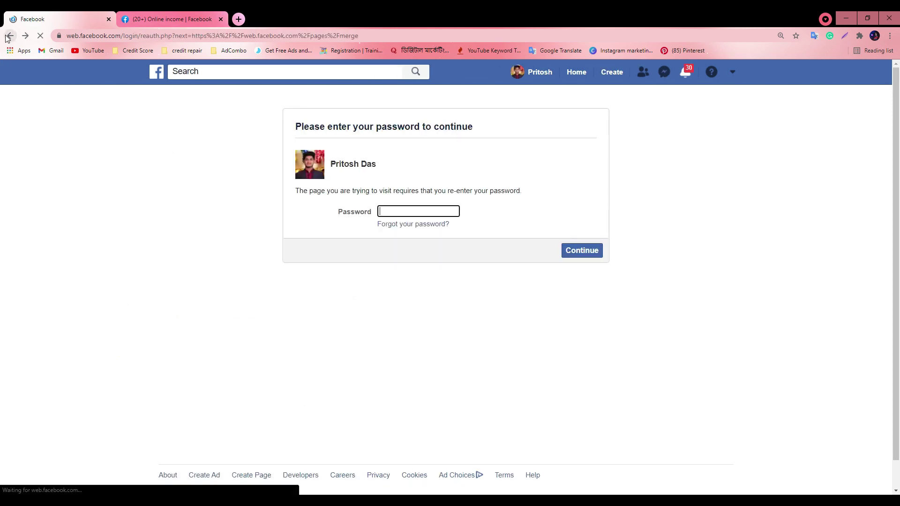
click(8, 36)
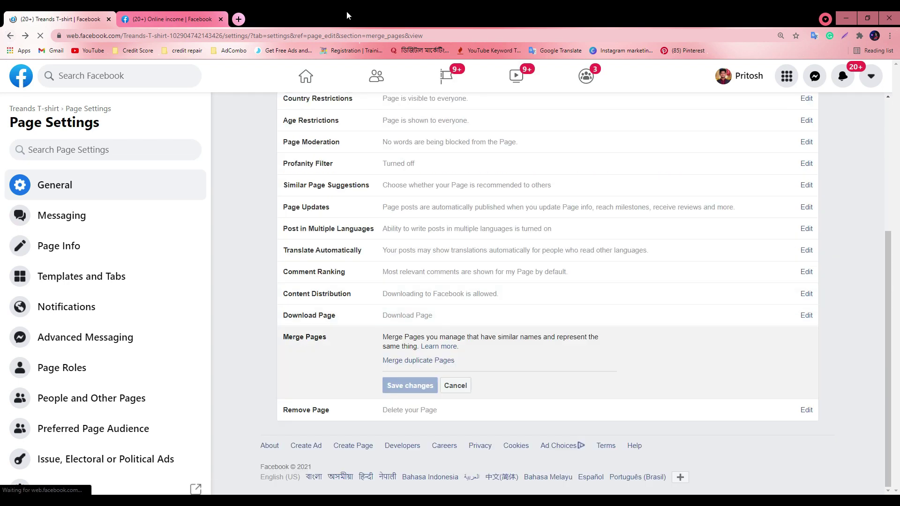
Halve the Facebook window, open Meet's People then in-call Chat panel, and re-maximize Facebook
double_click(347, 10)
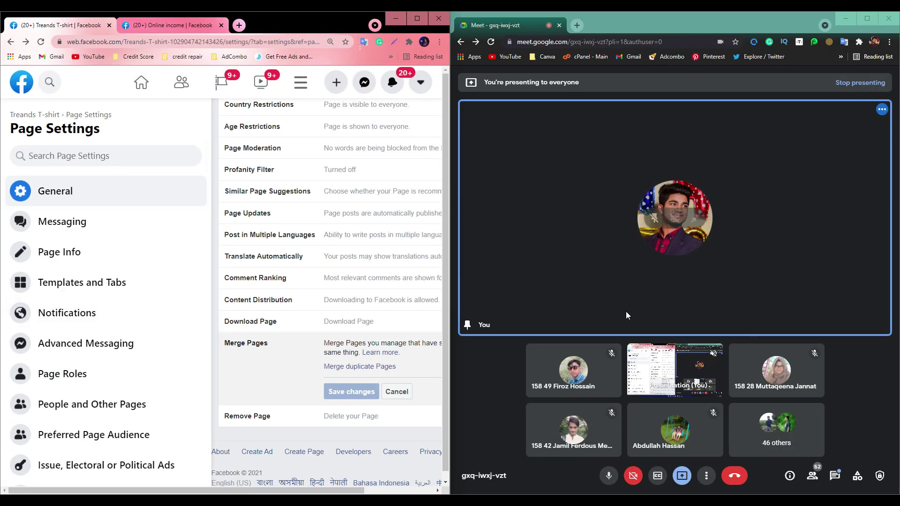
click(815, 476)
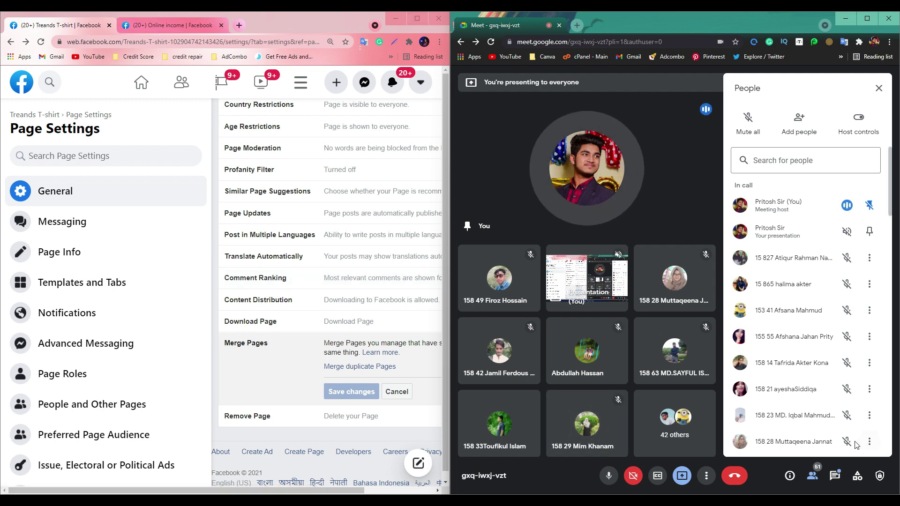
click(835, 476)
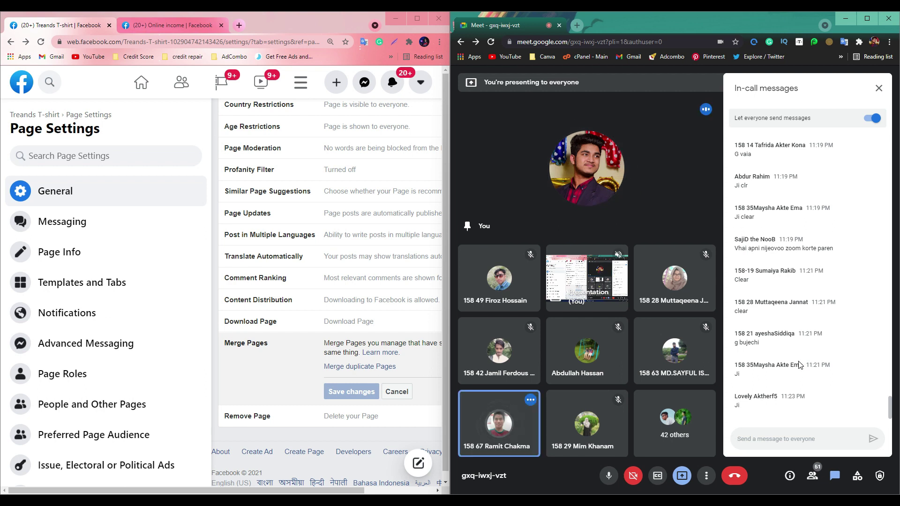
click(416, 18)
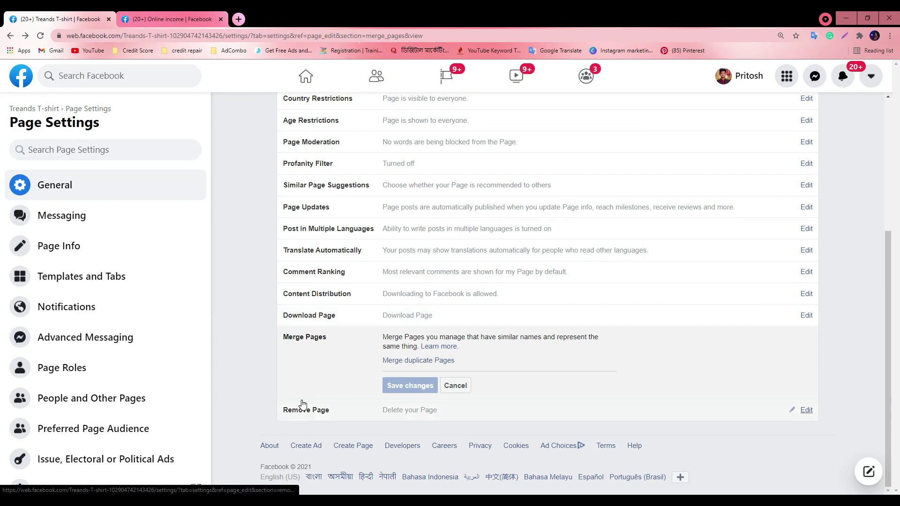
Toggle Facebook between half and full screen and scroll through the Page Settings list
key(super+Down)
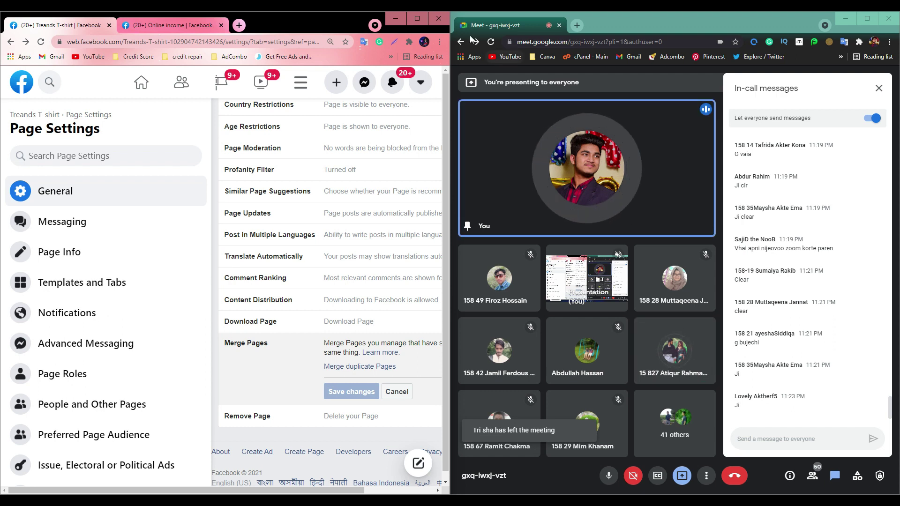
click(413, 21)
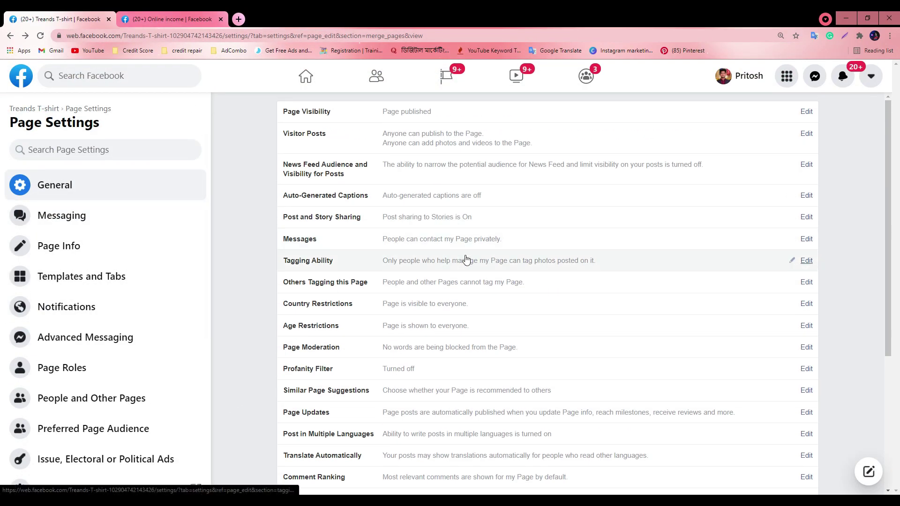
scroll(462, 336, up, 4)
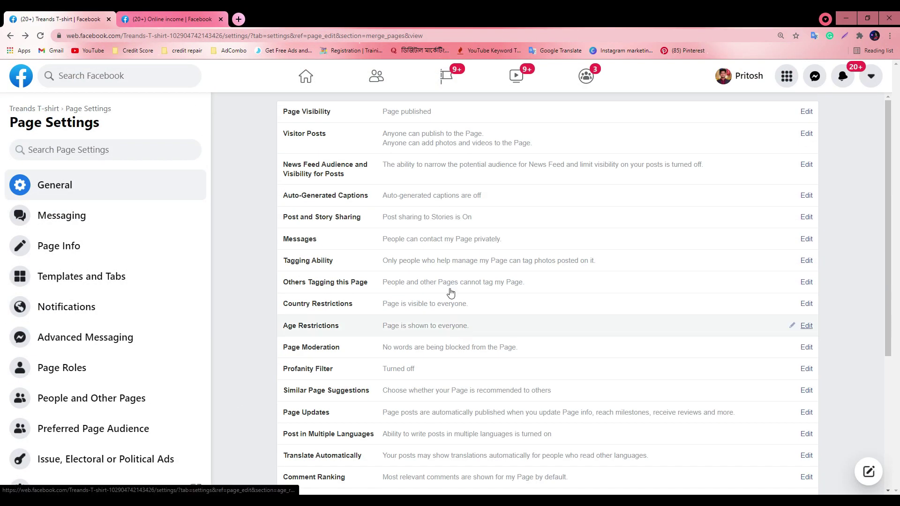
scroll(404, 314, down, 4)
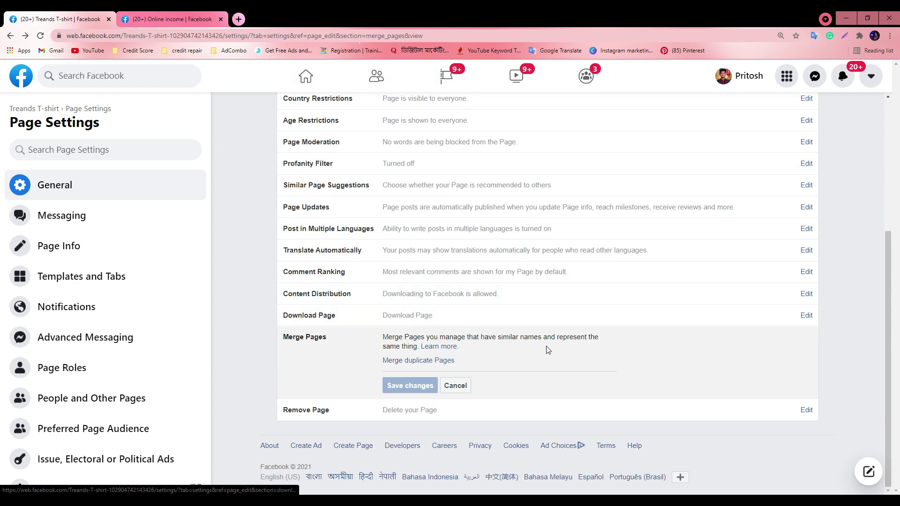
scroll(548, 350, up, 4)
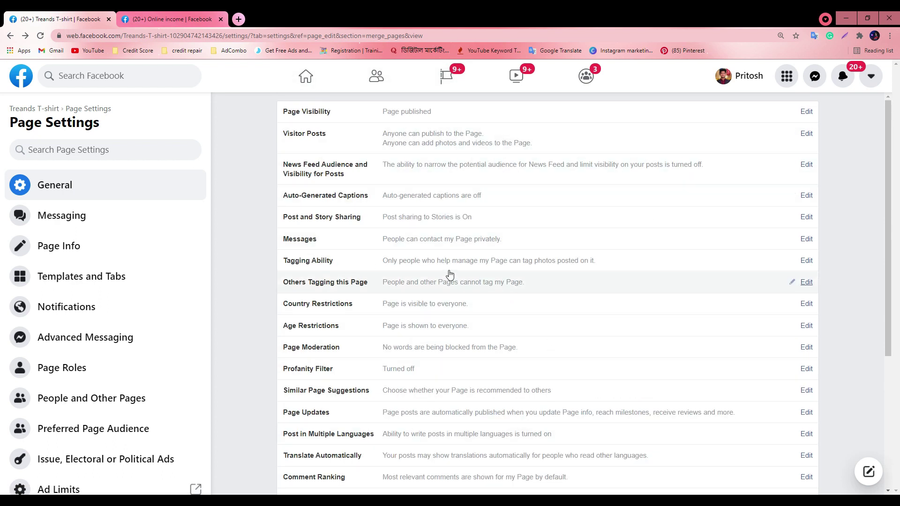
scroll(595, 313, down, 4)
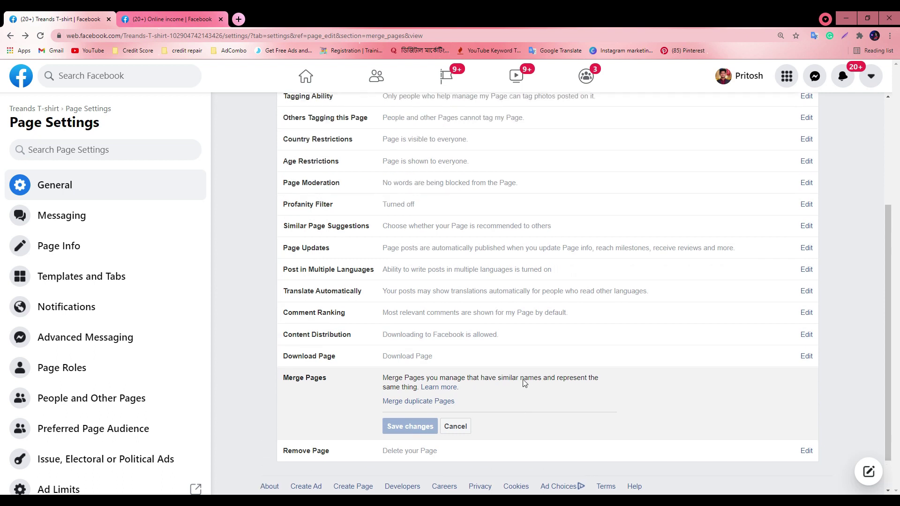
scroll(525, 384, up, 4)
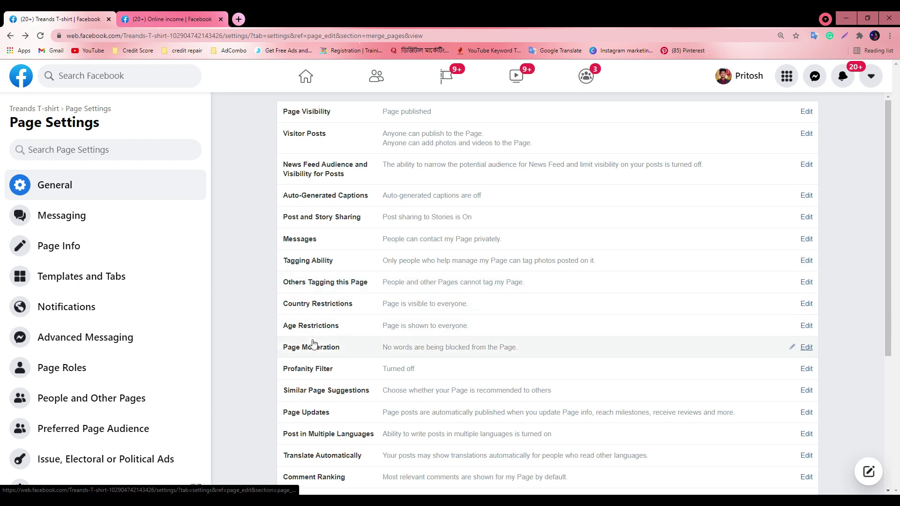
scroll(314, 344, down, 1)
scroll(469, 345, down, 1)
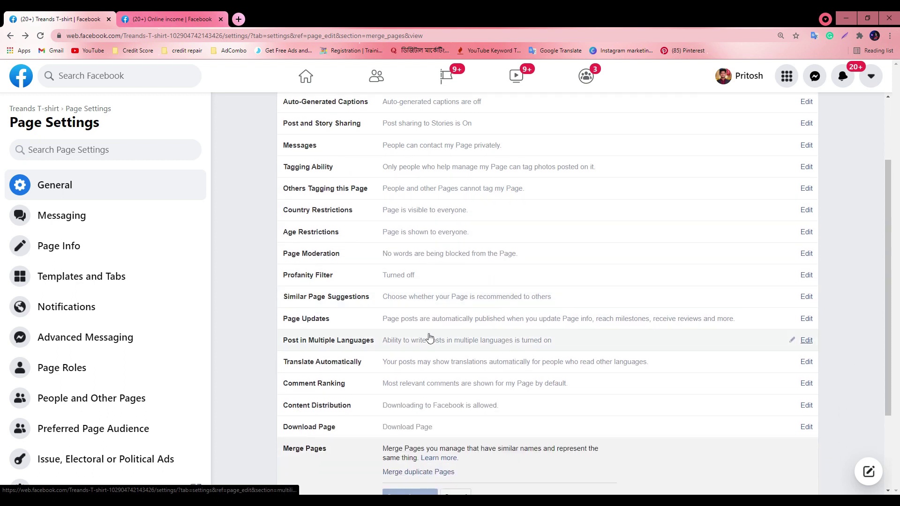
scroll(383, 350, down, 2)
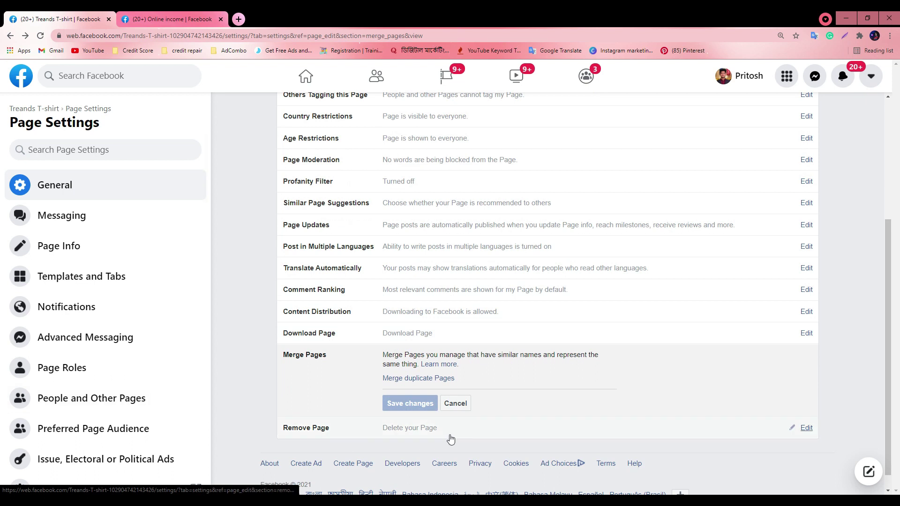
scroll(468, 389, up, 6)
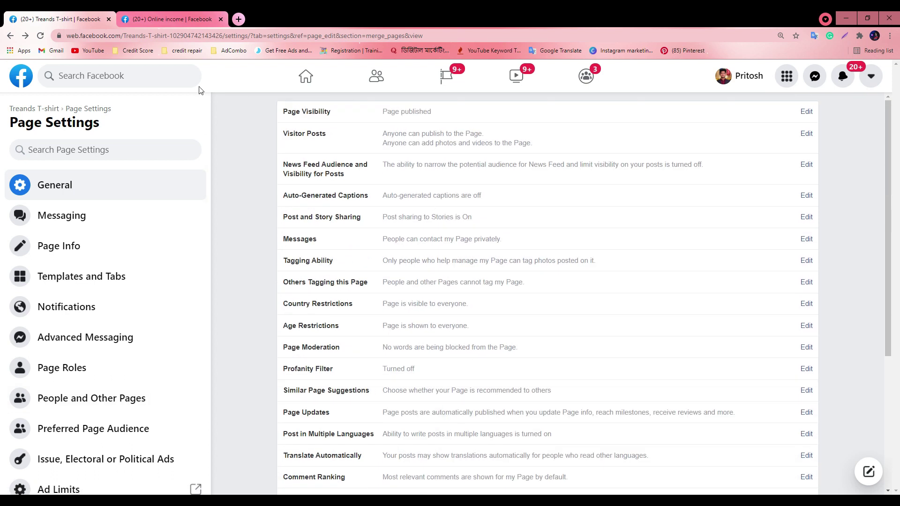
Snap Facebook to the left half beside Meet, scroll to Merge Pages, then maximize again
drag(426, 16, 2, 161)
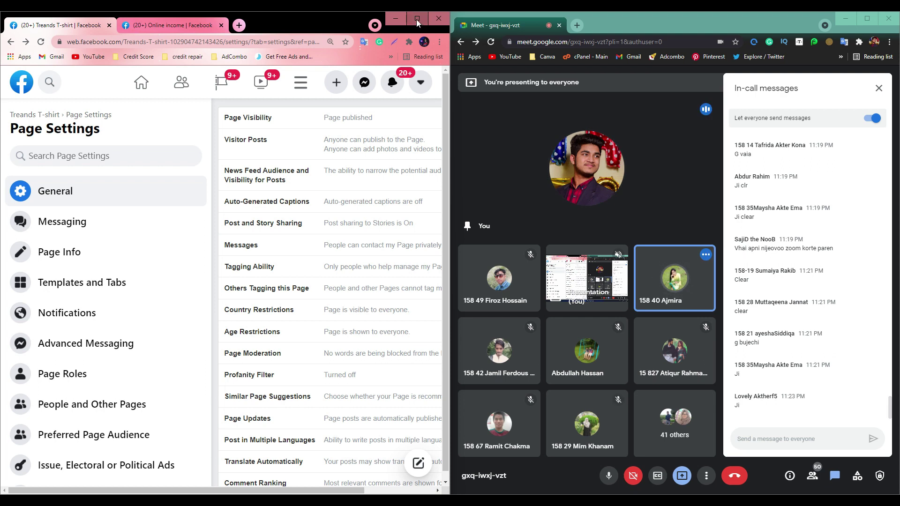
mouse_move(416, 19)
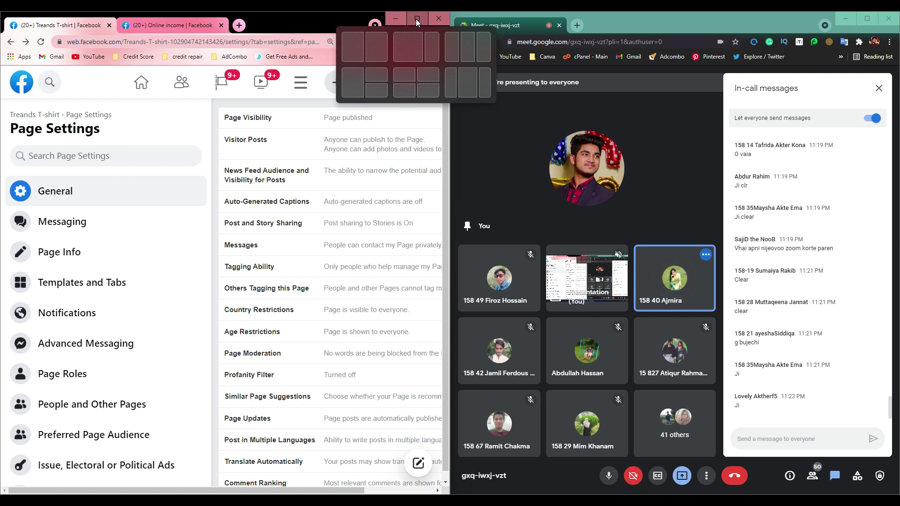
scroll(318, 283, down, 2)
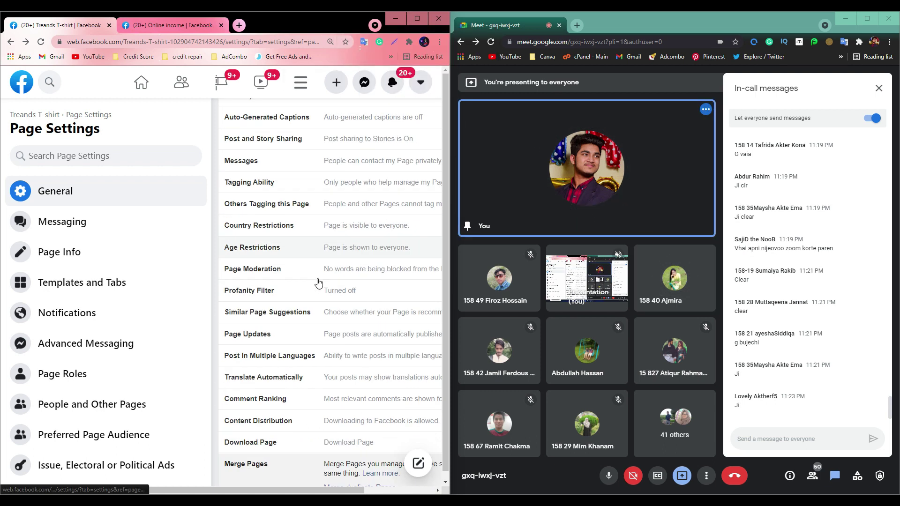
scroll(318, 283, down, 3)
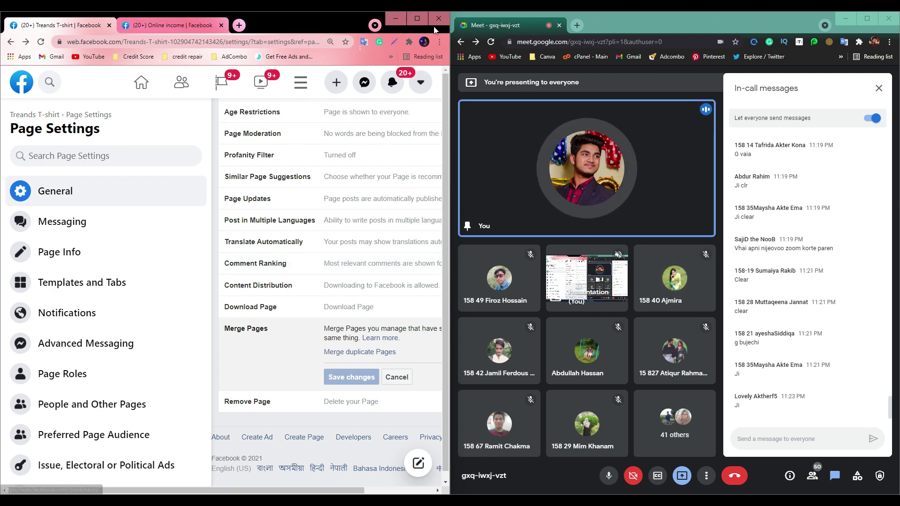
click(417, 18)
Open the Online income tab and scroll through its profile header and About details
click(184, 17)
scroll(307, 287, down, 5)
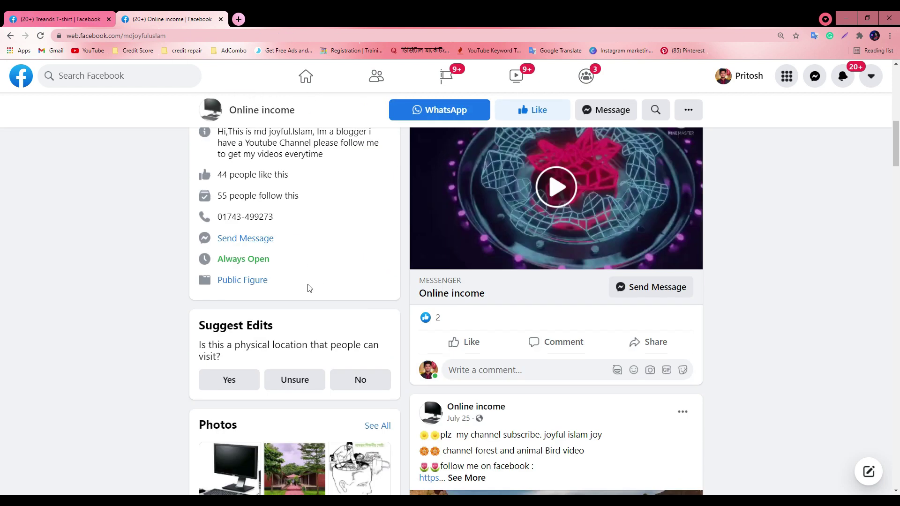
scroll(453, 248, up, 10)
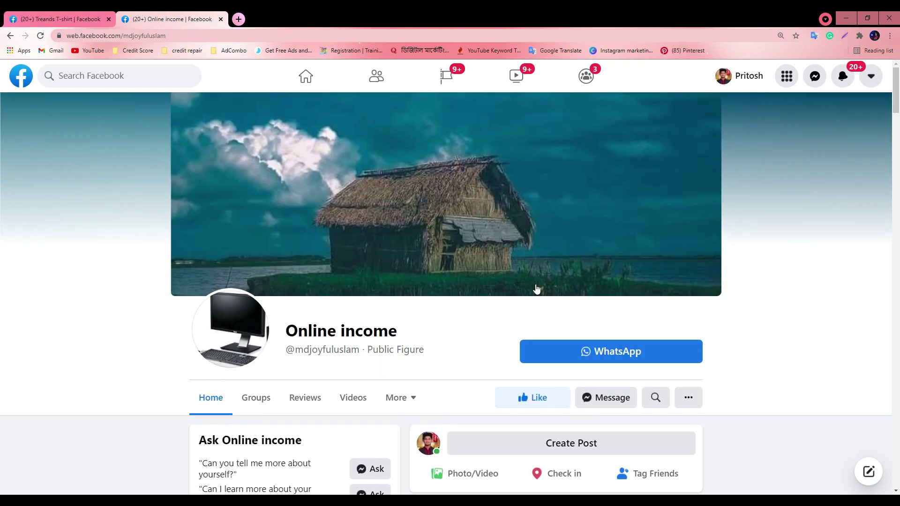
scroll(311, 255, down, 2)
scroll(300, 255, down, 1)
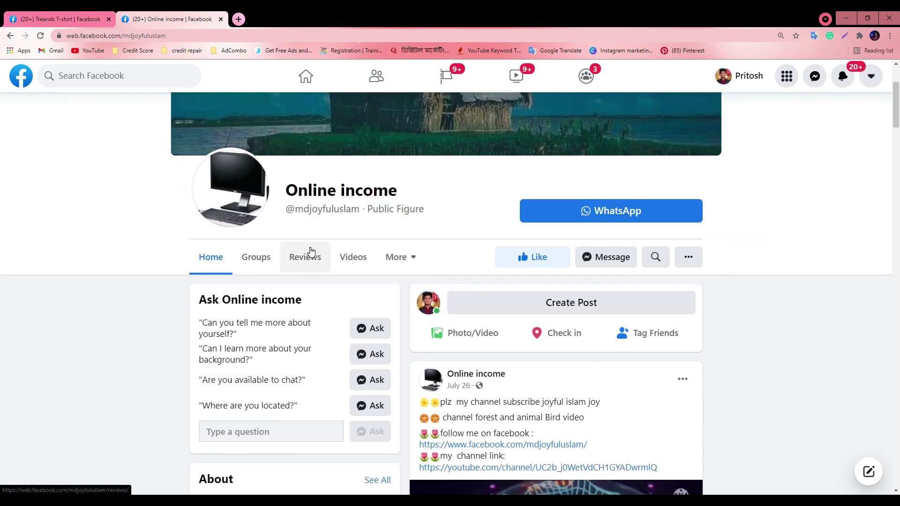
scroll(311, 251, down, 6)
scroll(319, 257, up, 5)
scroll(319, 256, up, 4)
scroll(317, 251, down, 7)
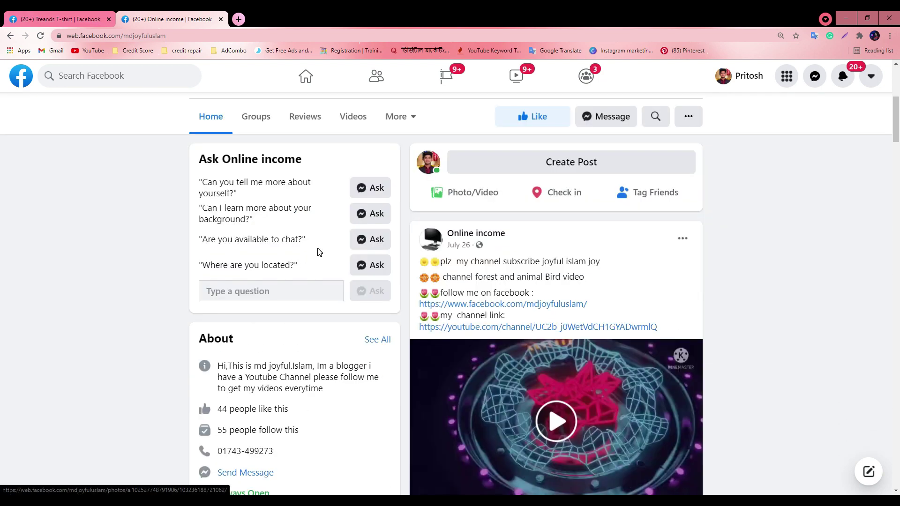
scroll(318, 251, up, 7)
scroll(280, 315, down, 7)
scroll(280, 323, up, 5)
scroll(283, 322, up, 2)
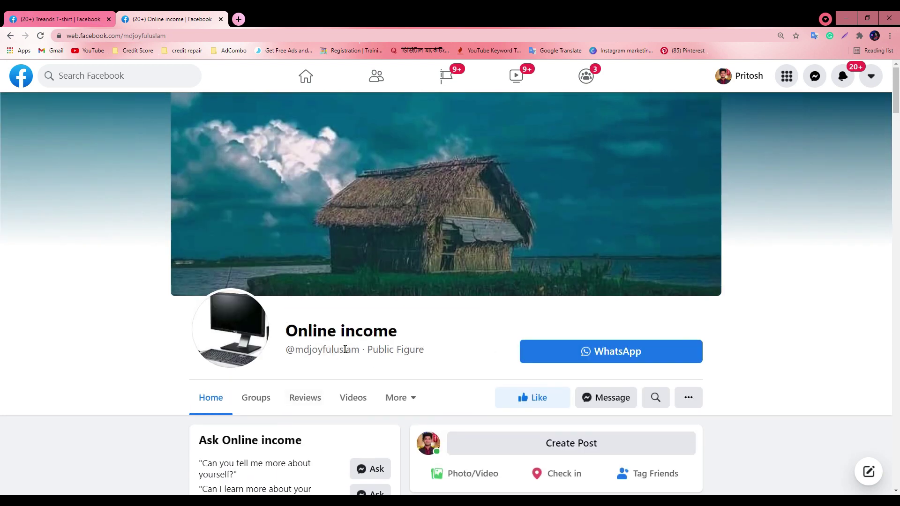
Scroll the Online income posts down to Page Transparency (created July 20, 2021) and Related Pages
drag(368, 350, 424, 350)
click(412, 351)
scroll(328, 350, down, 4)
scroll(328, 349, up, 3)
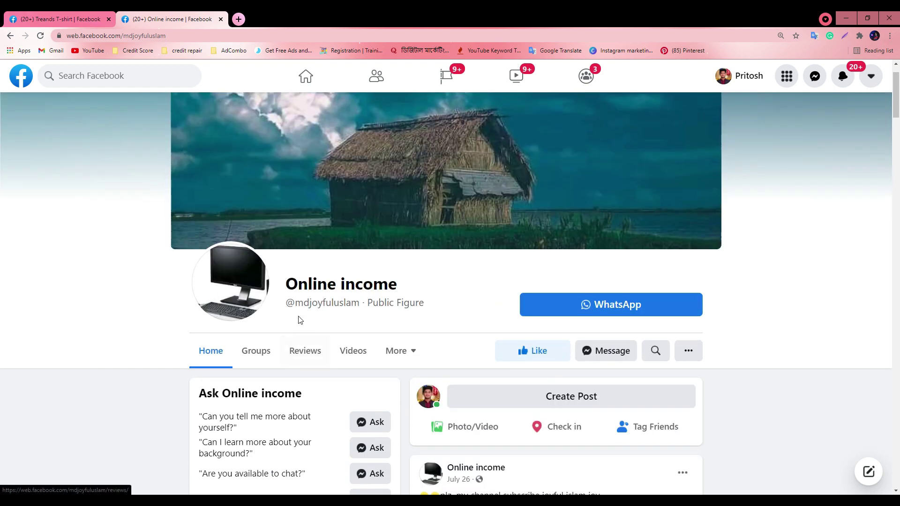
drag(296, 303, 363, 306)
click(362, 306)
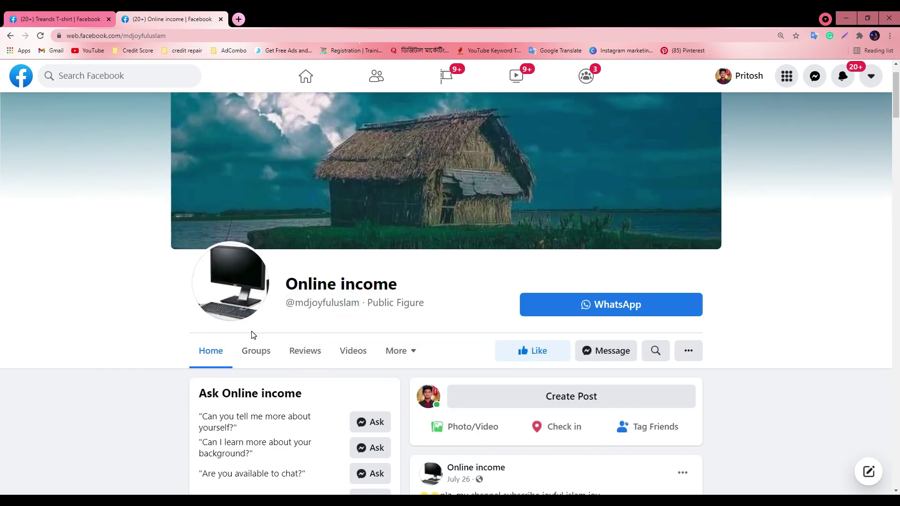
scroll(310, 329, down, 10)
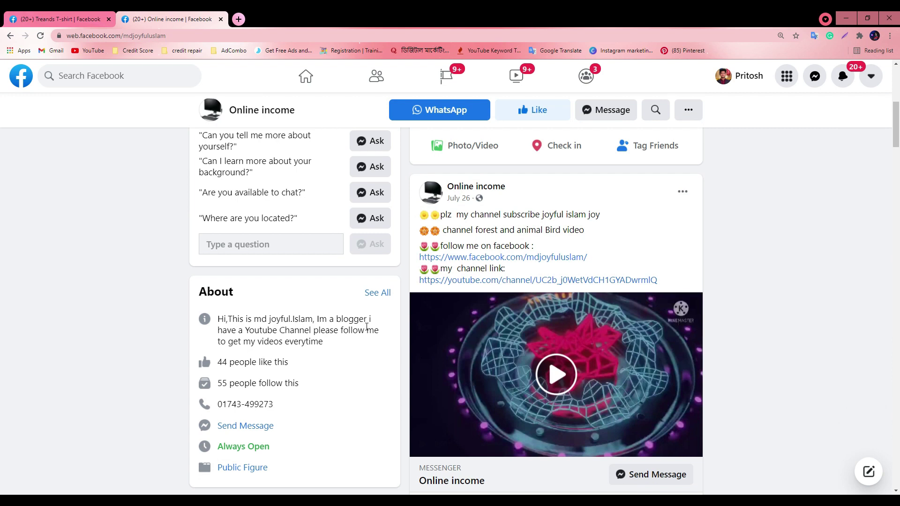
scroll(277, 281, down, 7)
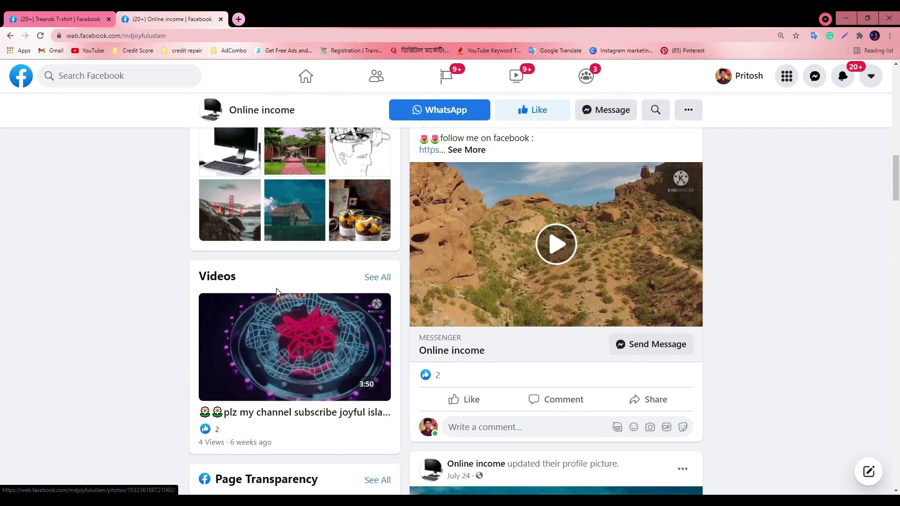
scroll(277, 300, down, 3)
scroll(278, 324, down, 3)
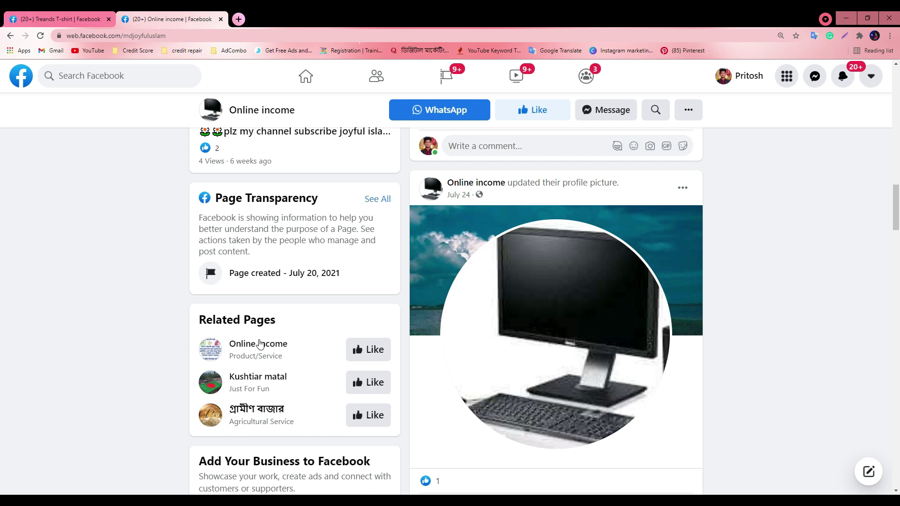
Like the Online income page as the Single page and return to the Treands T-shirt settings tab
click(688, 112)
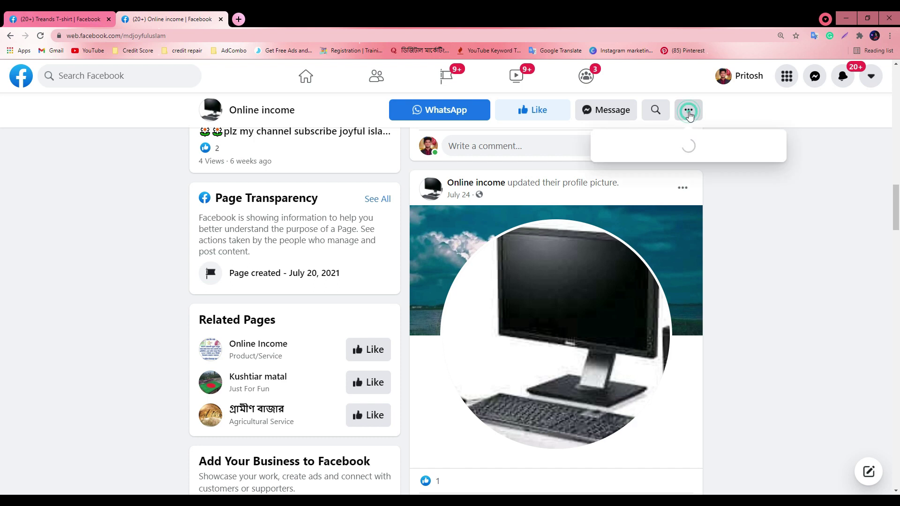
click(648, 230)
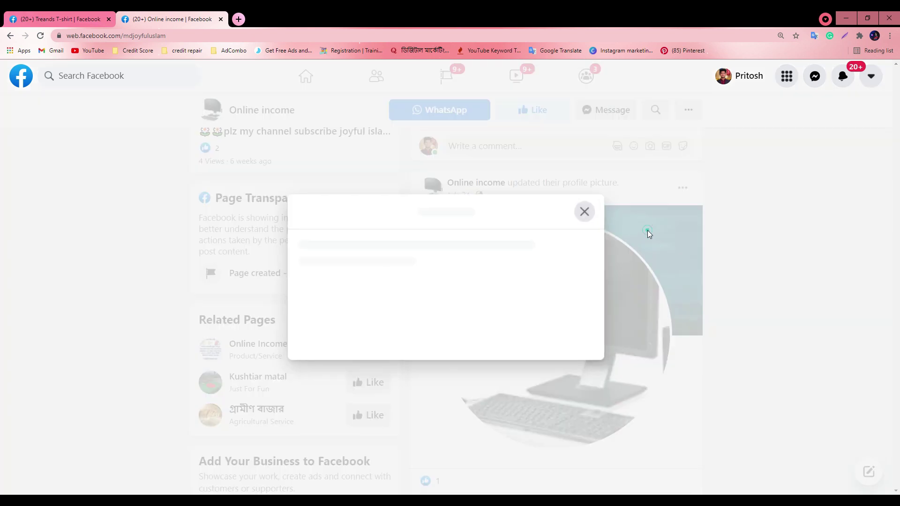
click(391, 299)
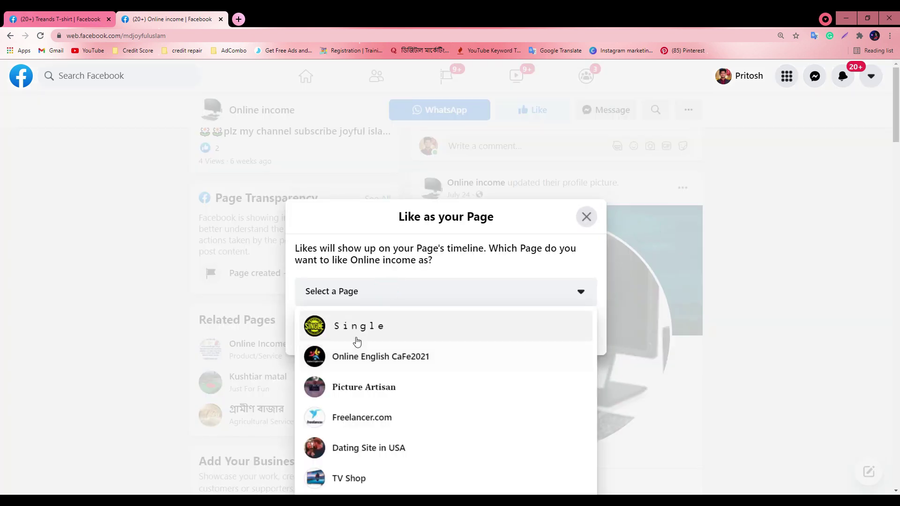
click(356, 336)
click(554, 334)
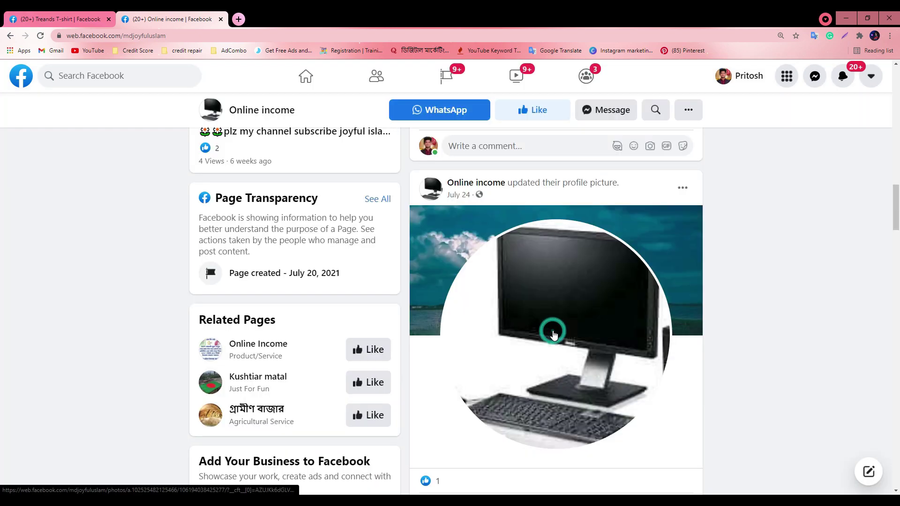
scroll(299, 188, up, 2)
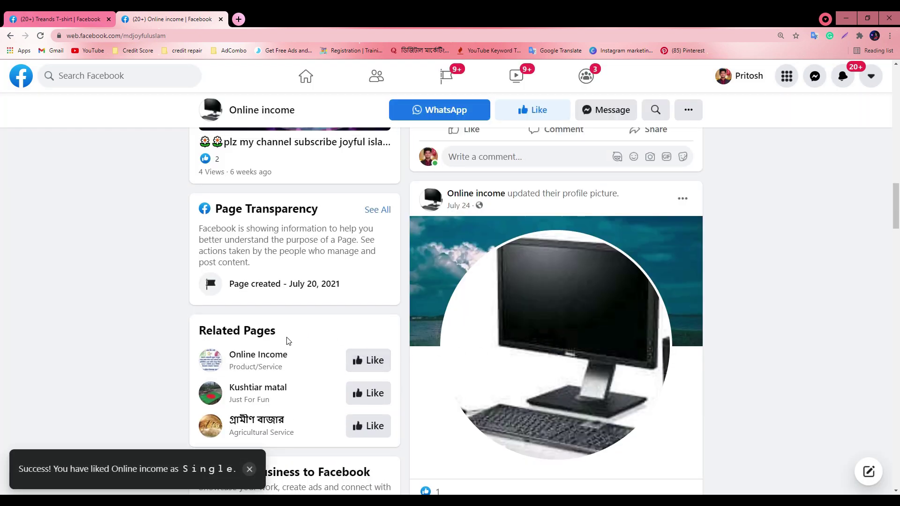
scroll(360, 322, down, 2)
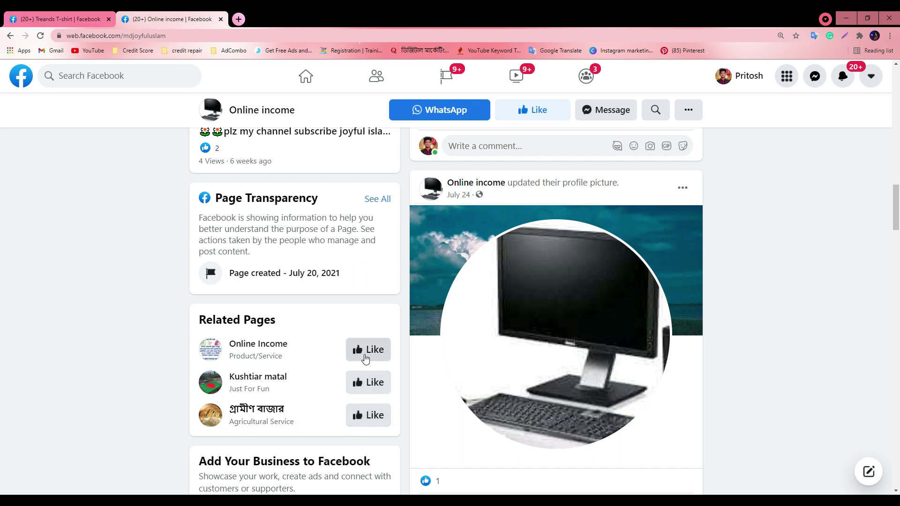
click(9, 15)
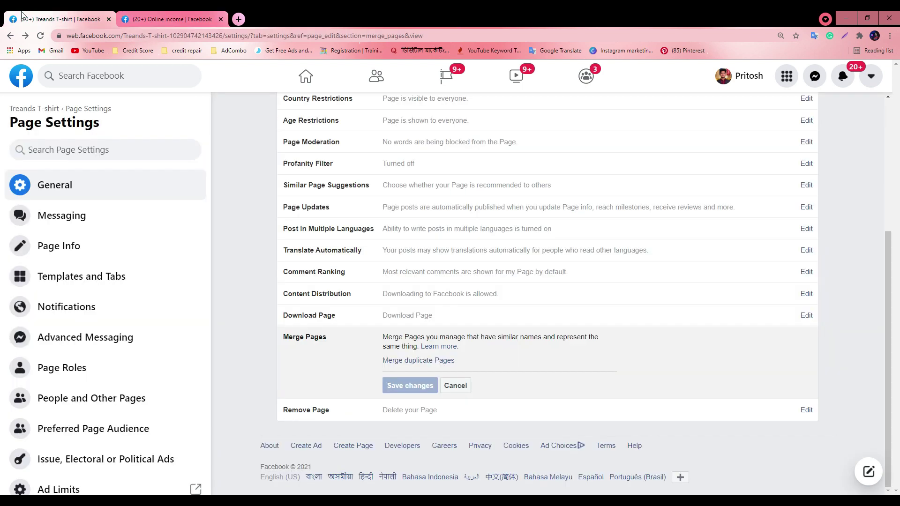
scroll(411, 330, up, 4)
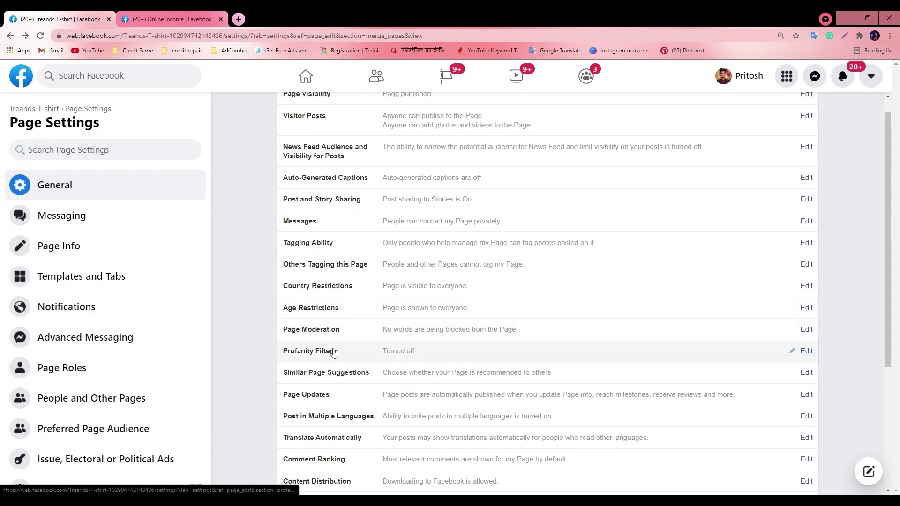
Tick and untick the Similar Page Suggestions checkbox without saving, then go to Page Info
click(806, 373)
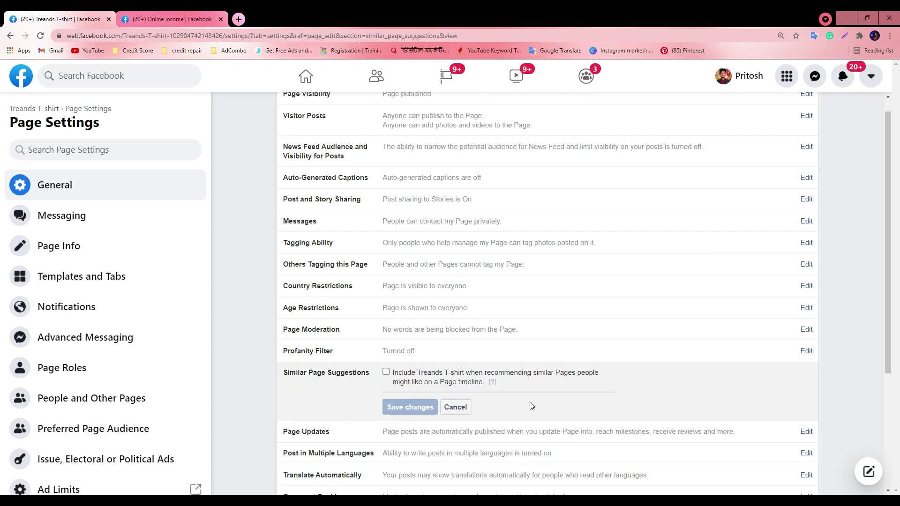
click(387, 373)
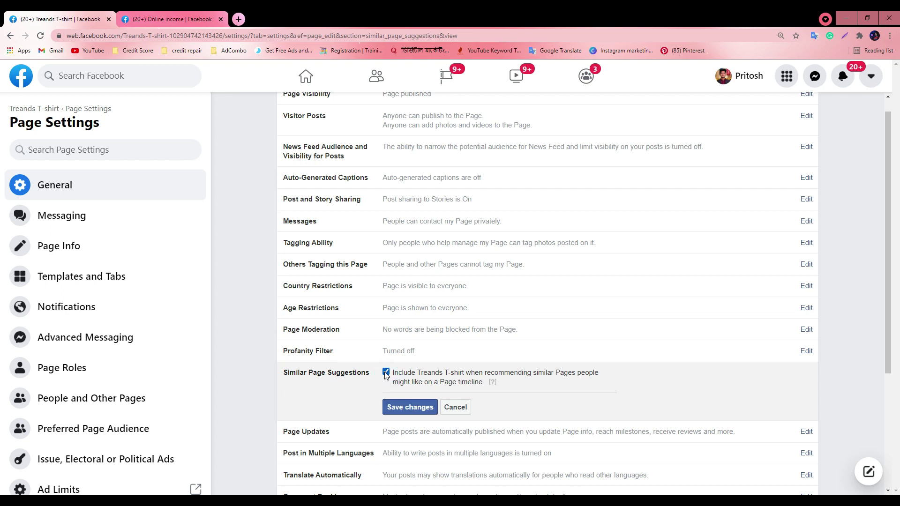
click(386, 373)
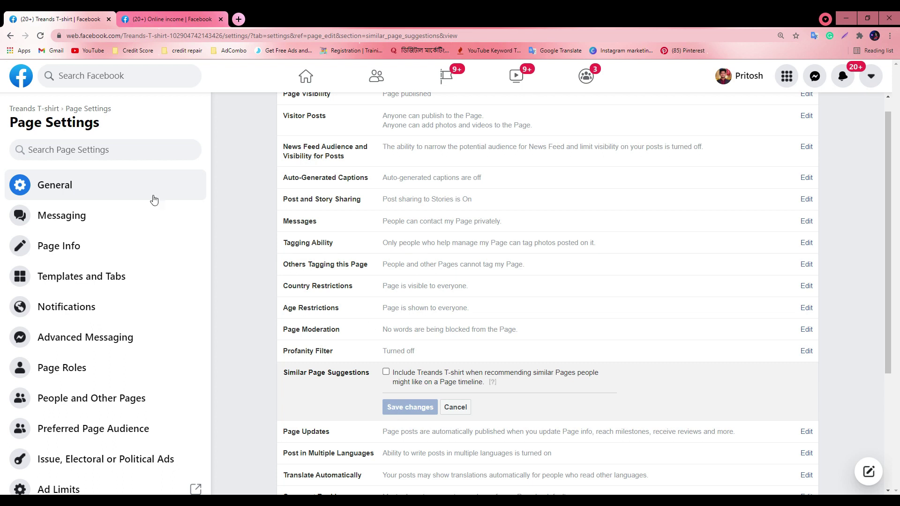
click(69, 252)
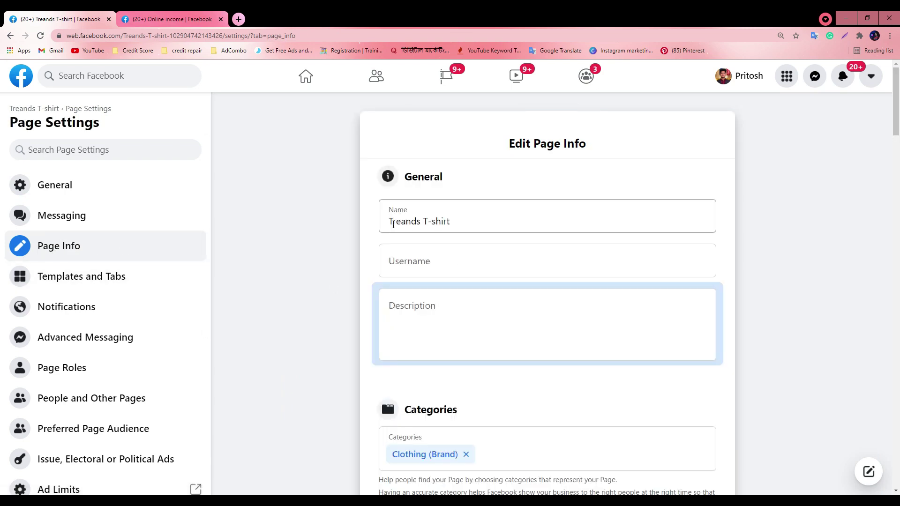
Copy the page name 'Treands T-shirt' into the Username field
click(415, 220)
triple_click(467, 223)
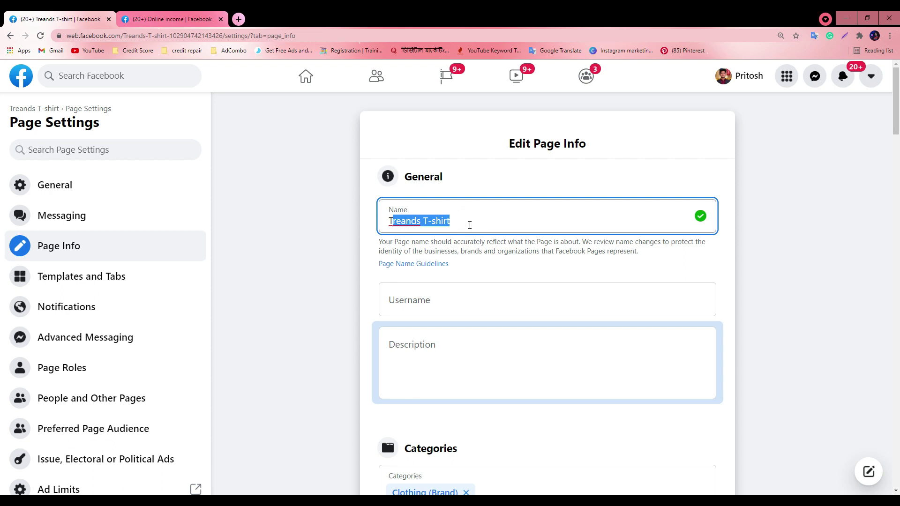
click(469, 222)
click(394, 302)
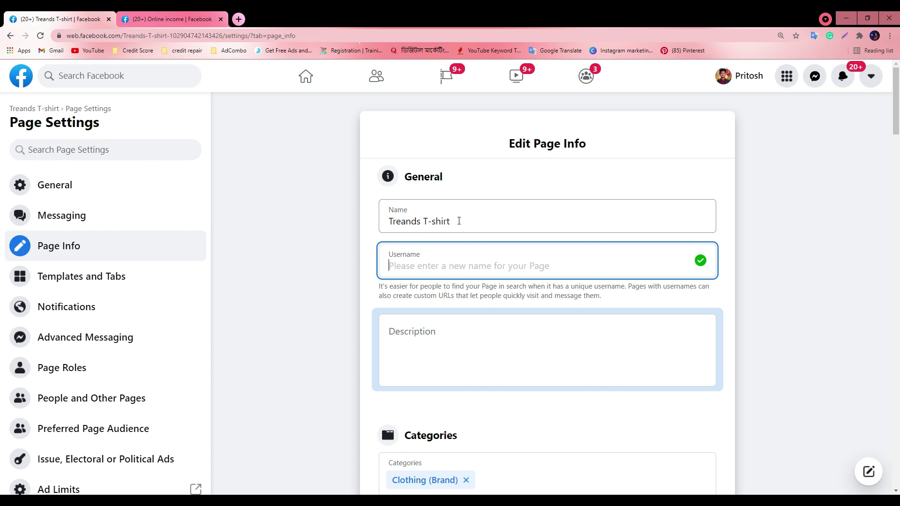
click(458, 221)
triple_click(458, 219)
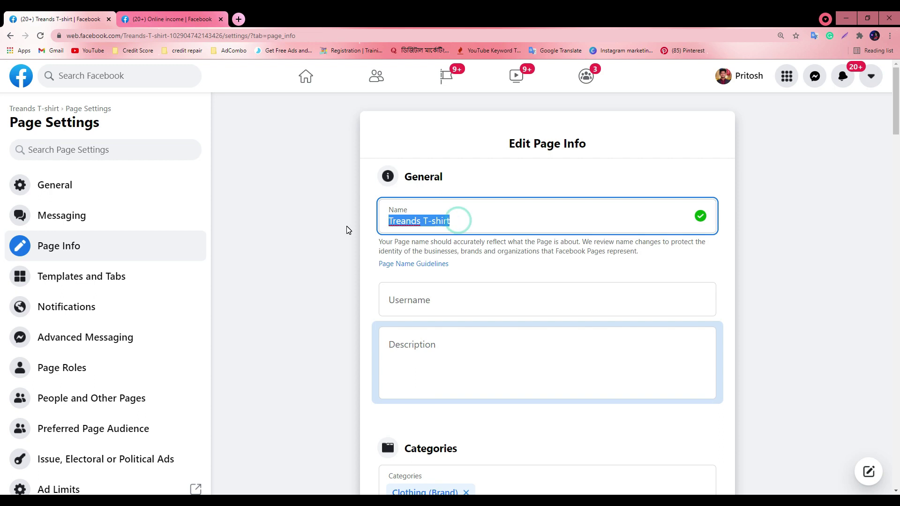
key(End)
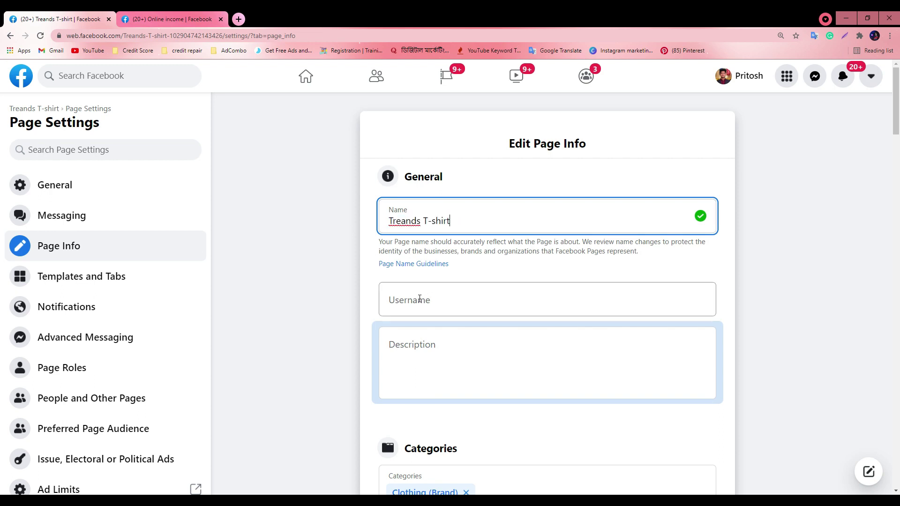
key(ctrl+a)
key(ctrl+c)
click(459, 311)
key(ctrl+v)
Edit the username to 'treandstshirt' and leave the field so availability is checked
click(432, 304)
key(BackSpace)
key(Left)
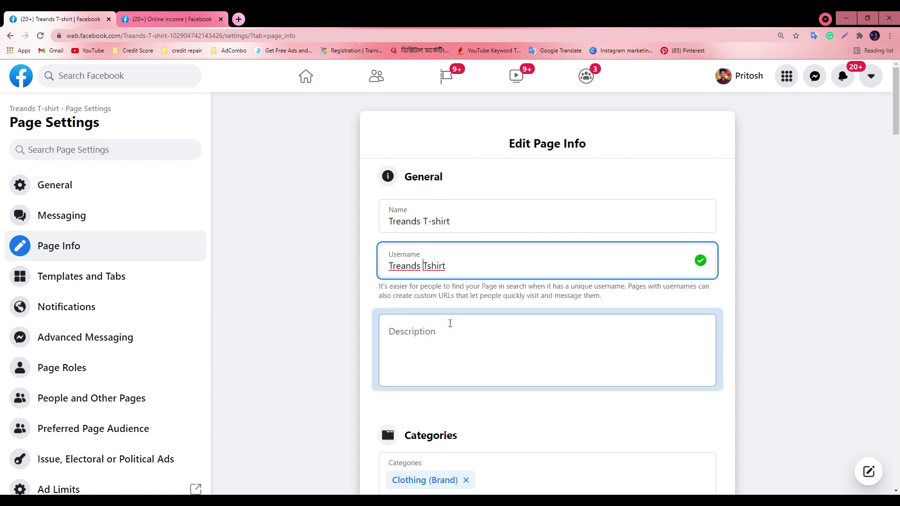
key(BackSpace)
key(Delete)
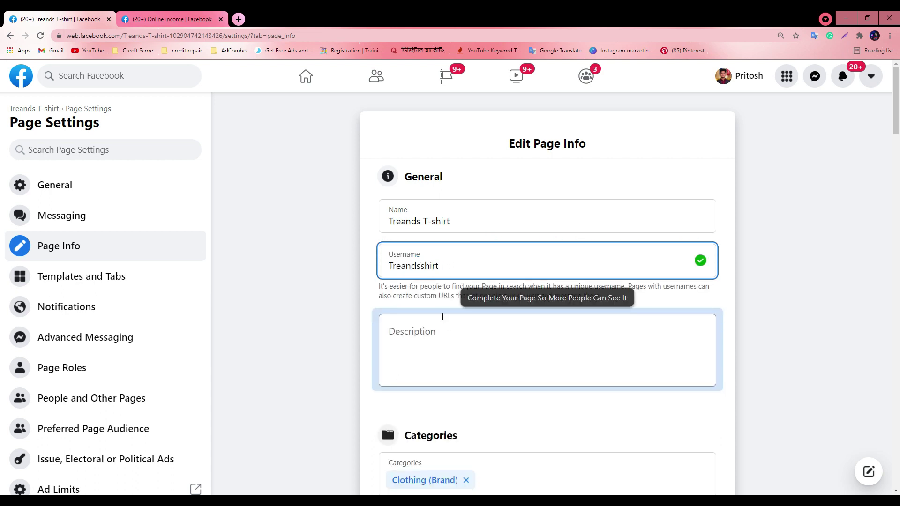
text(t)
click(388, 266)
key(Delete)
text(t)
click(432, 328)
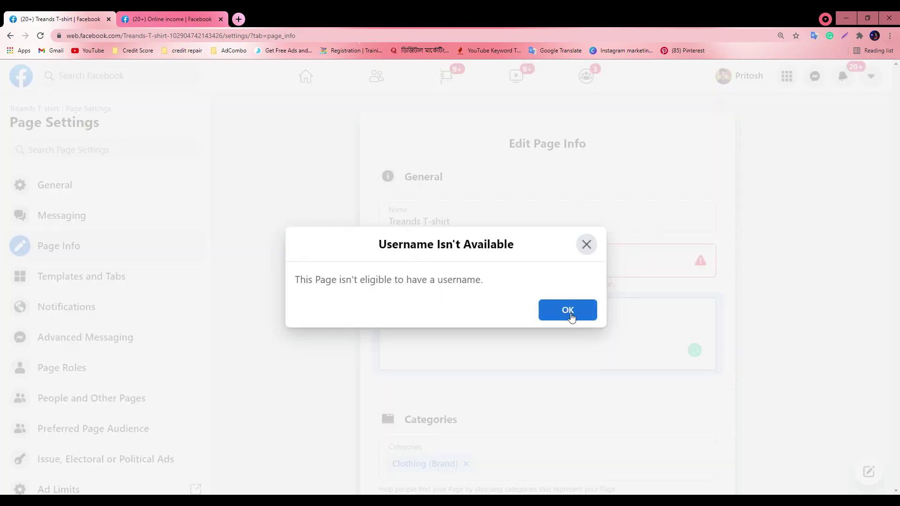
click(588, 247)
click(475, 266)
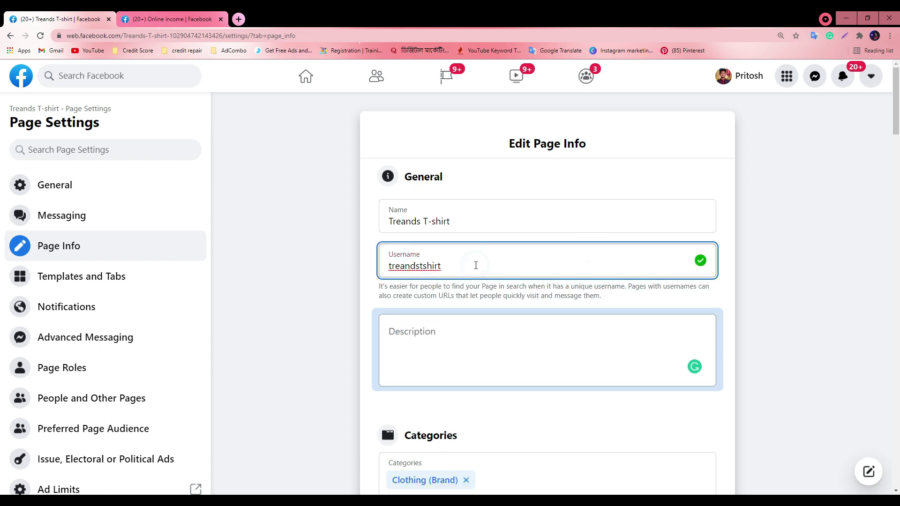
text(2986)
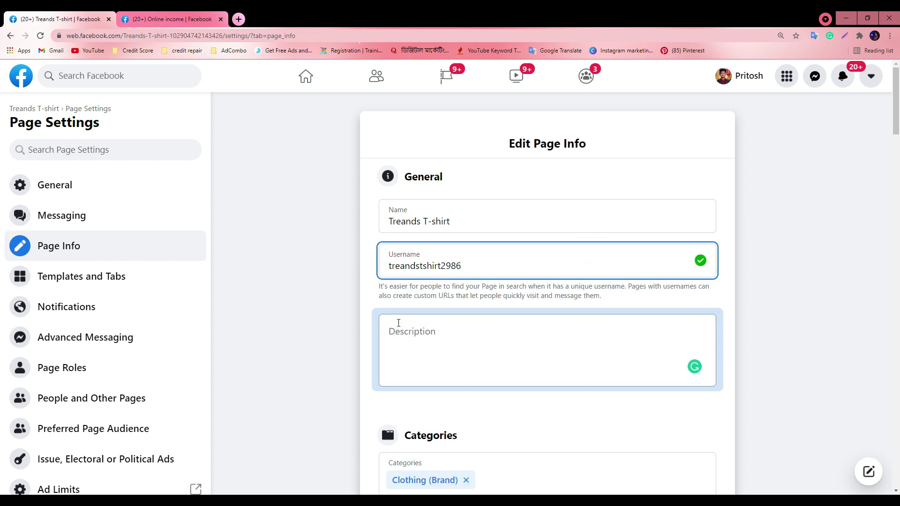
click(447, 341)
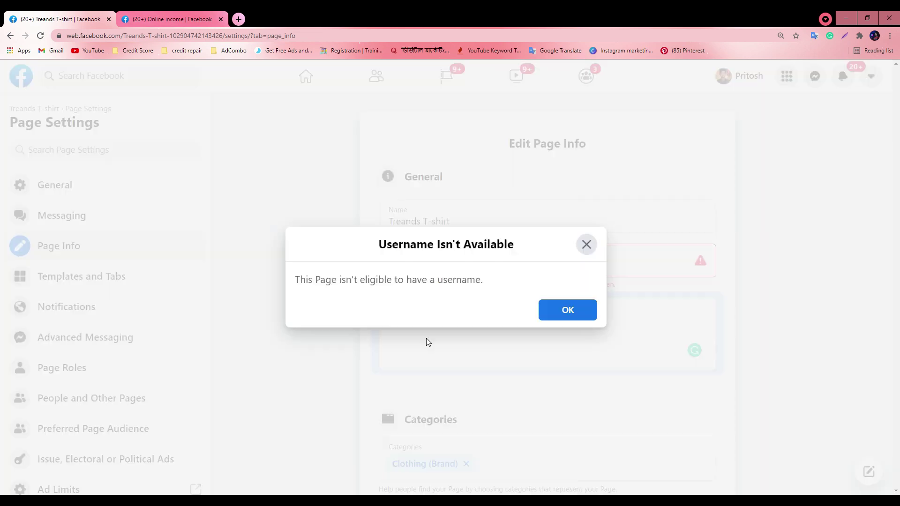
click(586, 244)
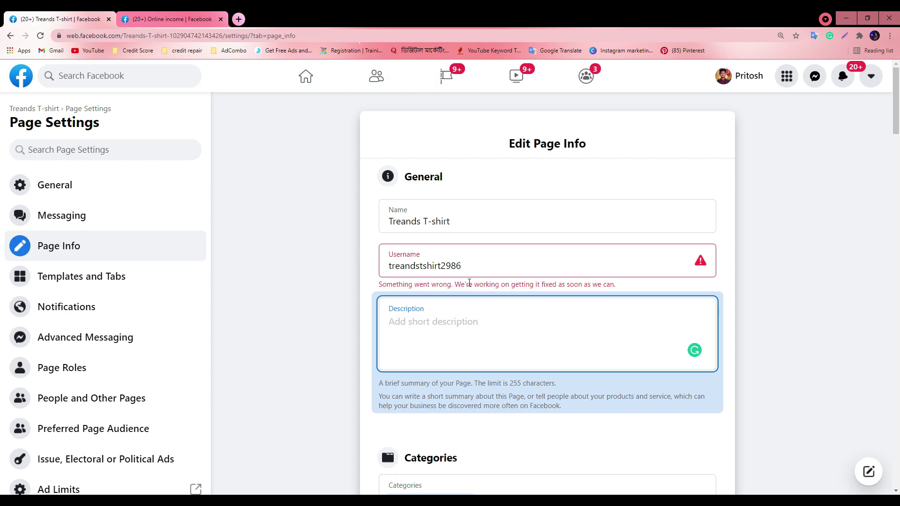
double_click(559, 11)
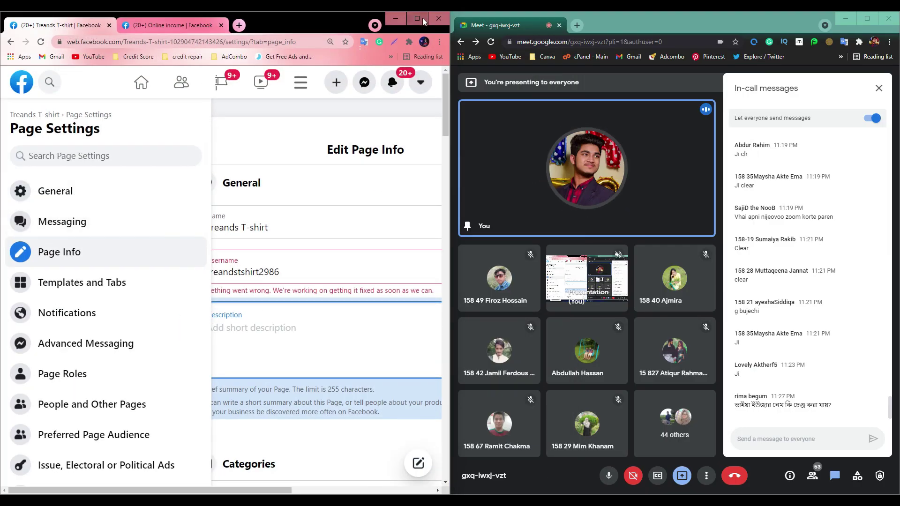
Maximize the Facebook Chrome window again
click(423, 18)
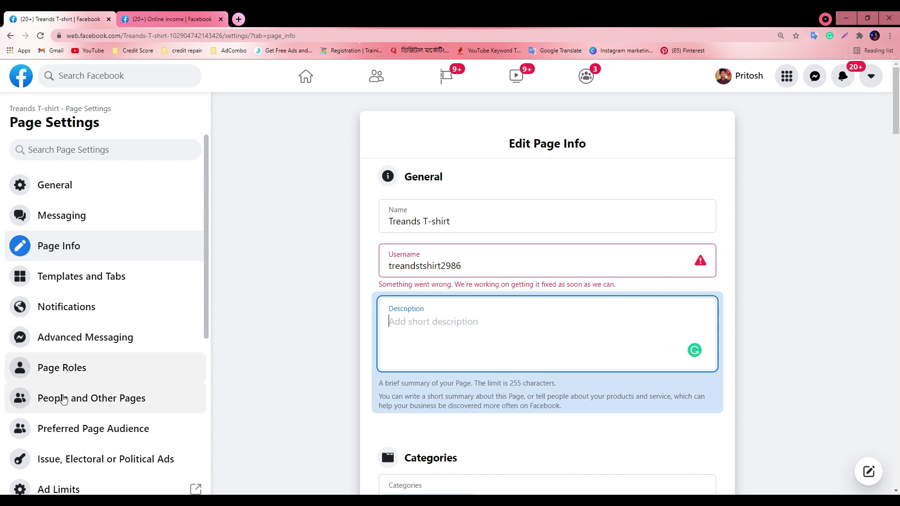
View Treands T-shirt's Page Roles under People and Other Pages, then switch to Online income
click(77, 374)
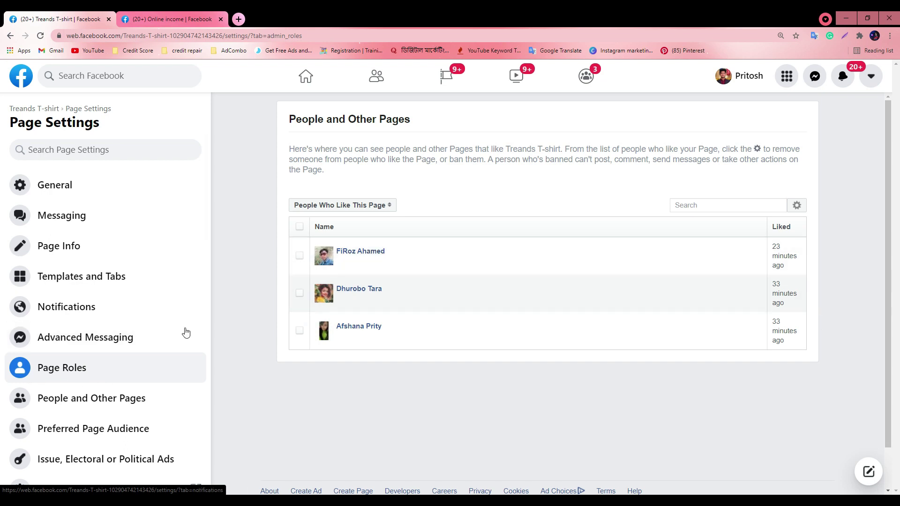
click(160, 359)
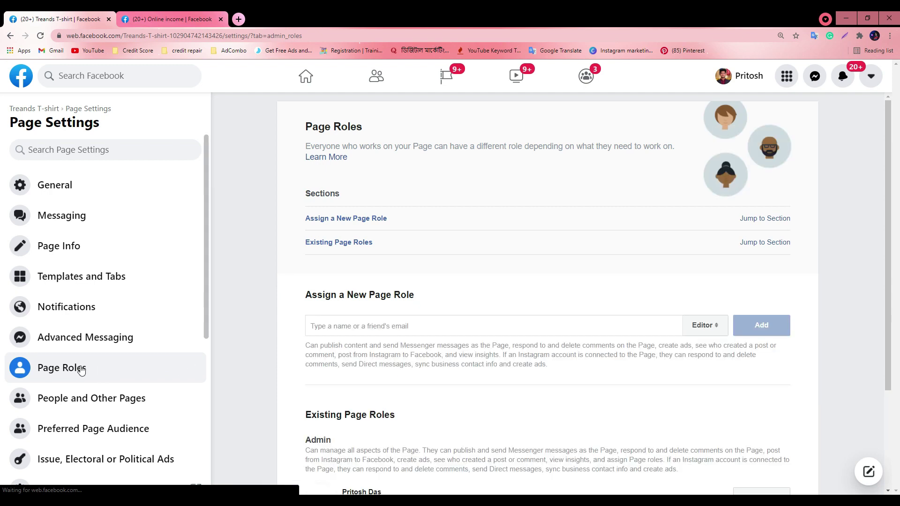
scroll(466, 294, down, 2)
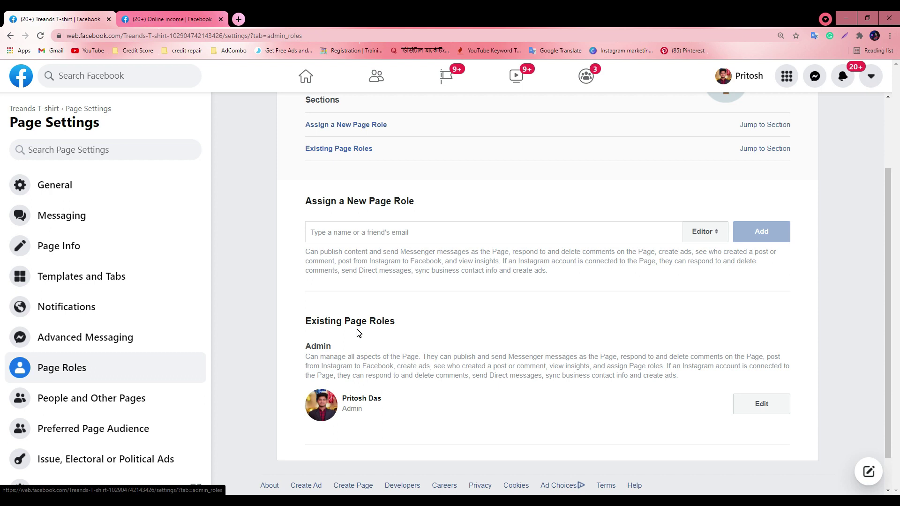
click(228, 15)
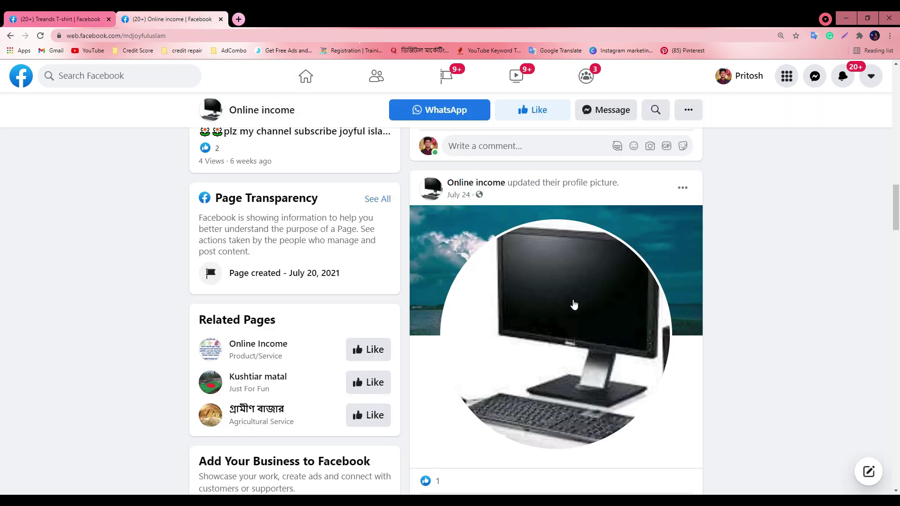
Open a reacting user's profile from an Online income post and copy its web address
scroll(573, 305, down, 3)
click(441, 295)
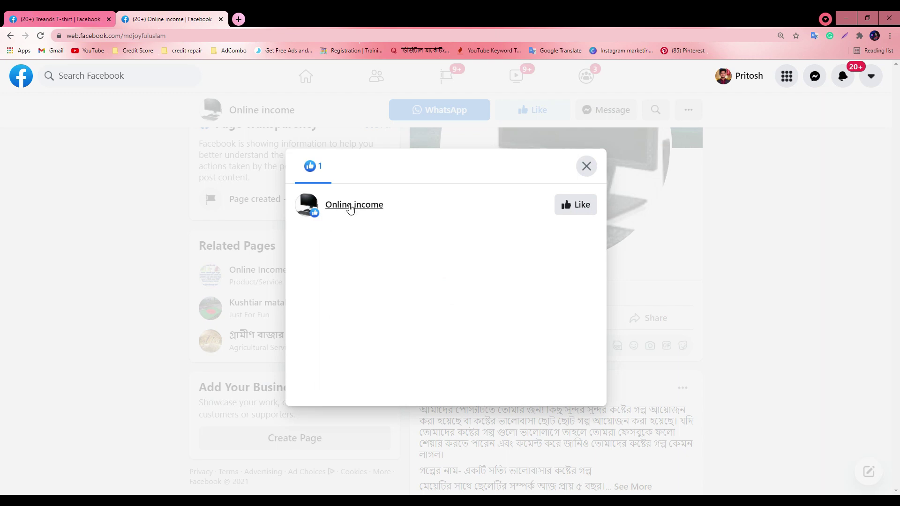
click(592, 163)
scroll(567, 258, down, 5)
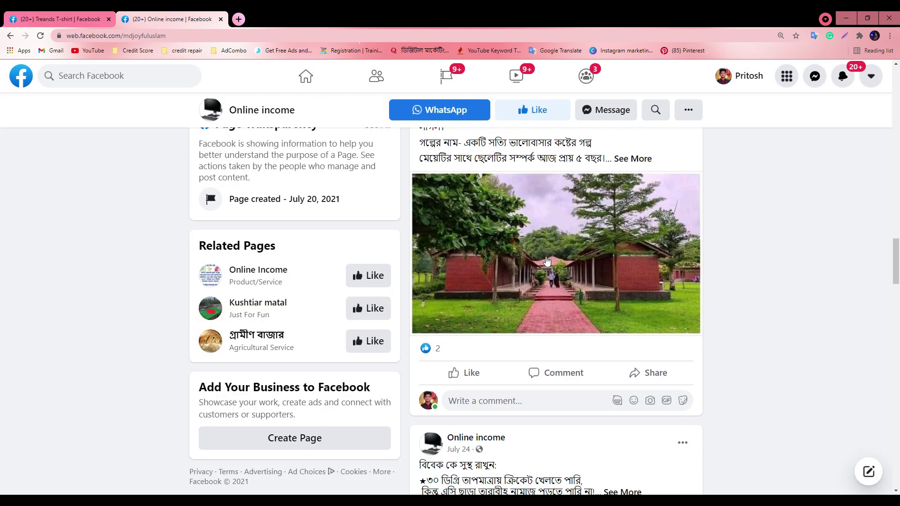
click(435, 347)
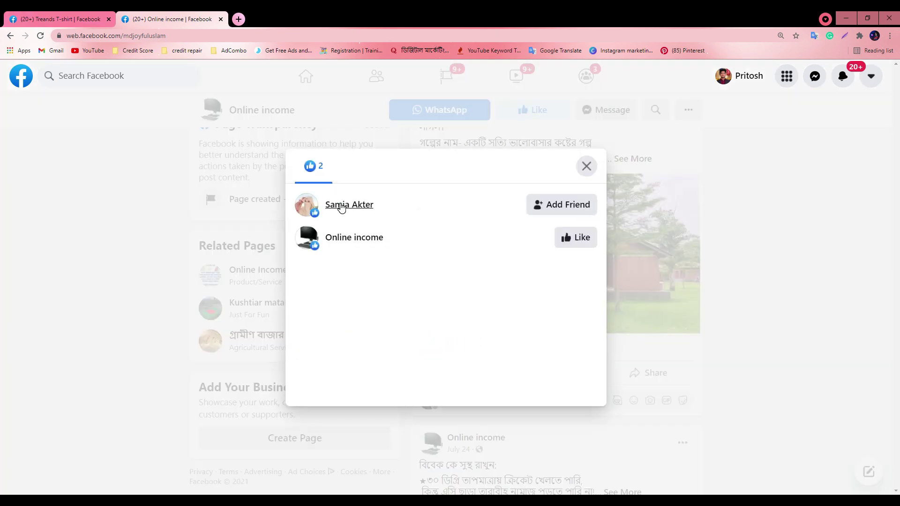
click(338, 206)
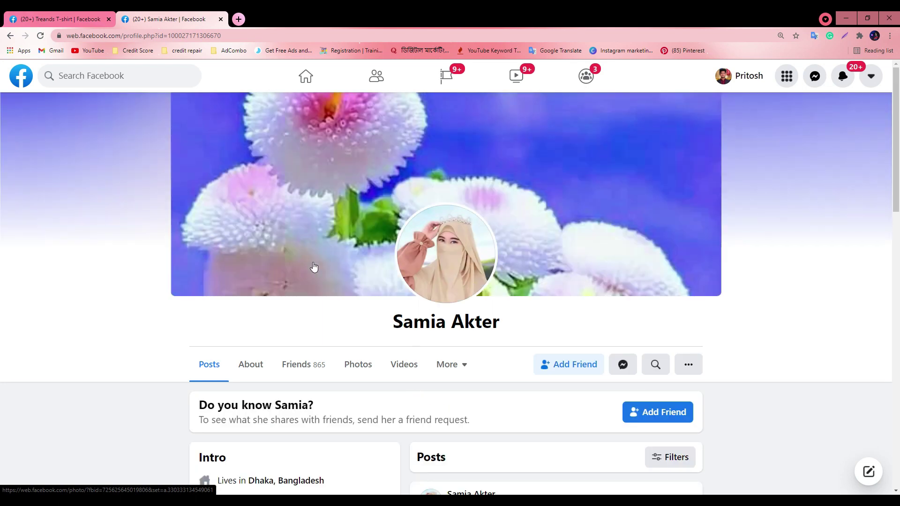
scroll(395, 305, down, 2)
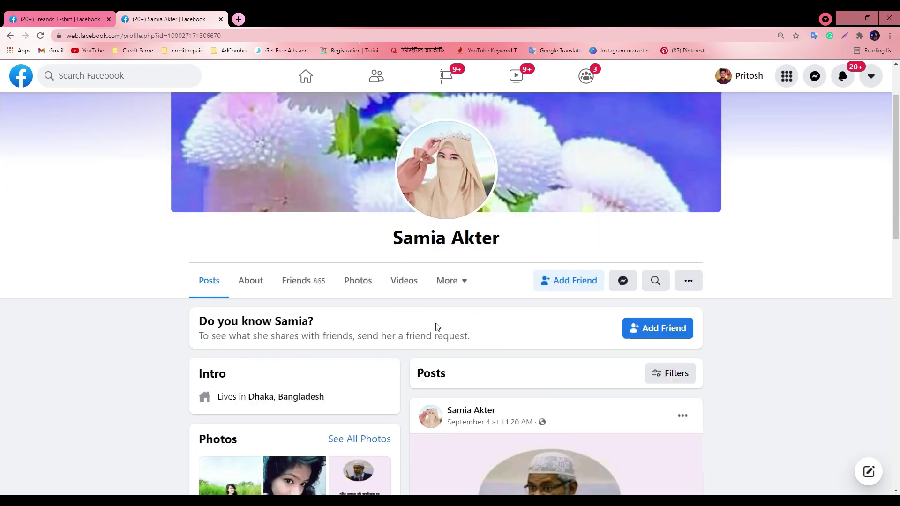
scroll(379, 315, down, 4)
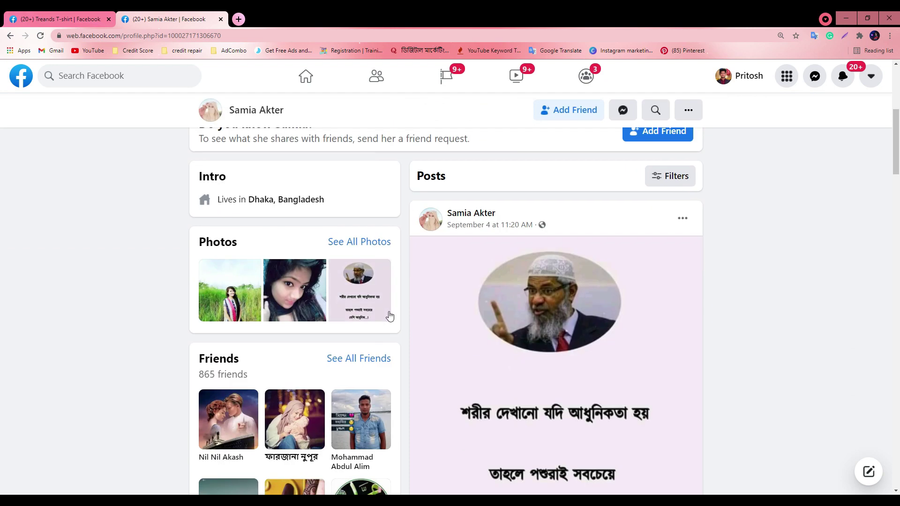
scroll(420, 307, up, 6)
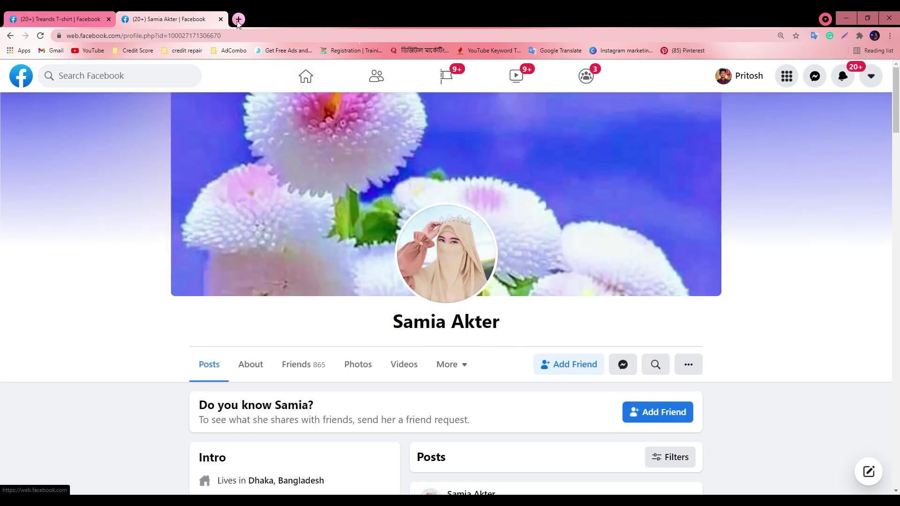
click(297, 33)
key(ctrl+c)
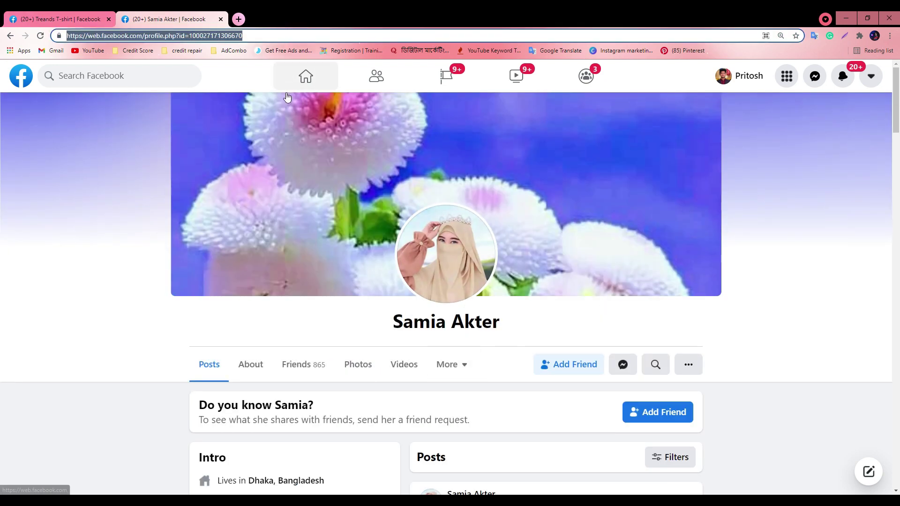
click(78, 24)
Assign the person from the copied profile address an Admin role on Treands T-shirt
click(373, 232)
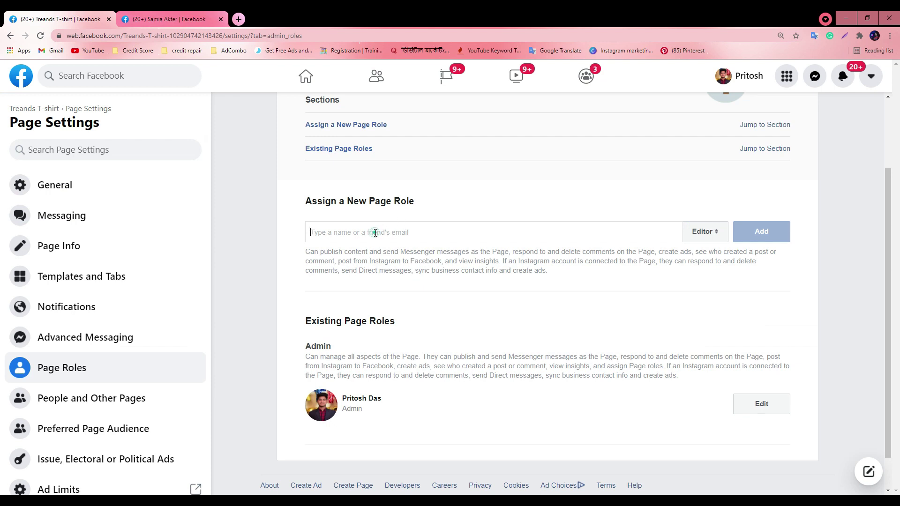
key(ctrl+v)
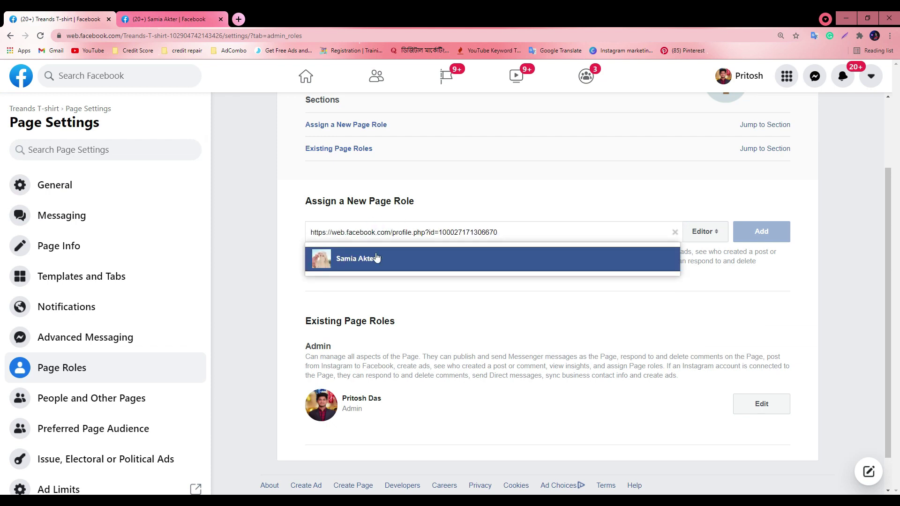
click(375, 259)
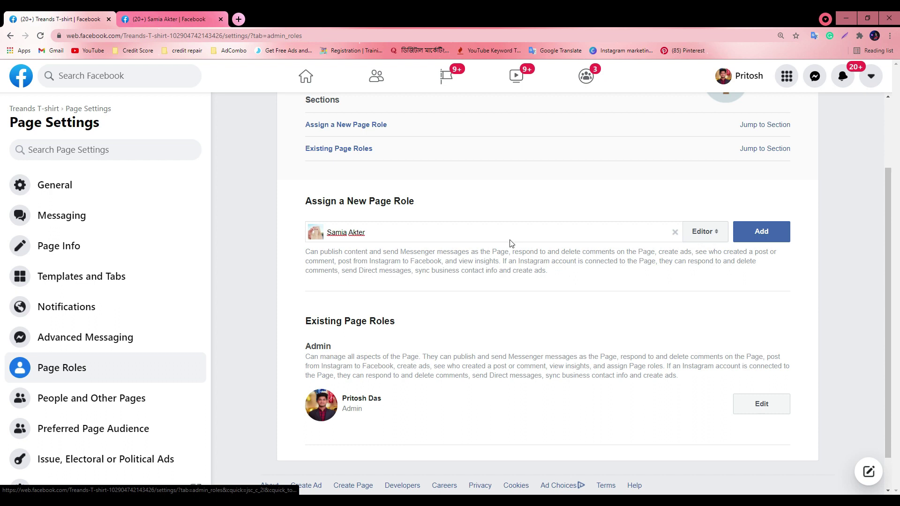
key(super)
key(super)
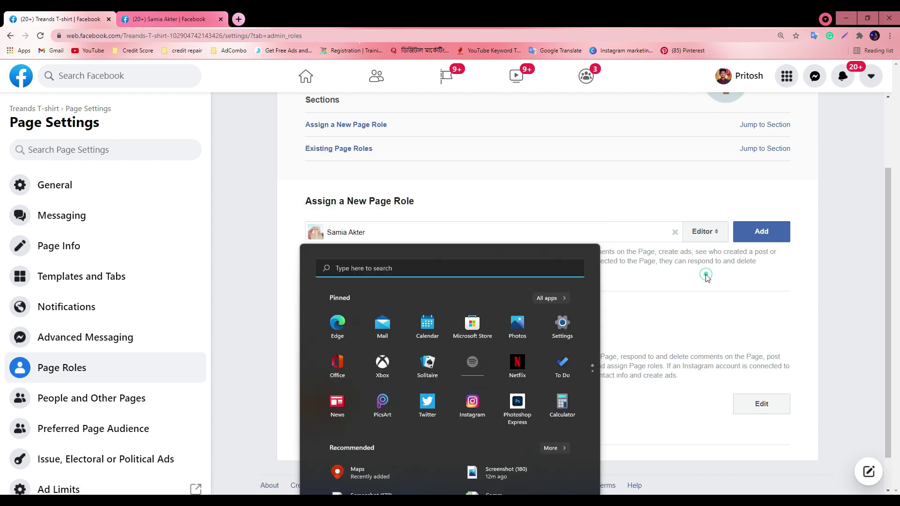
drag(461, 234, 402, 233)
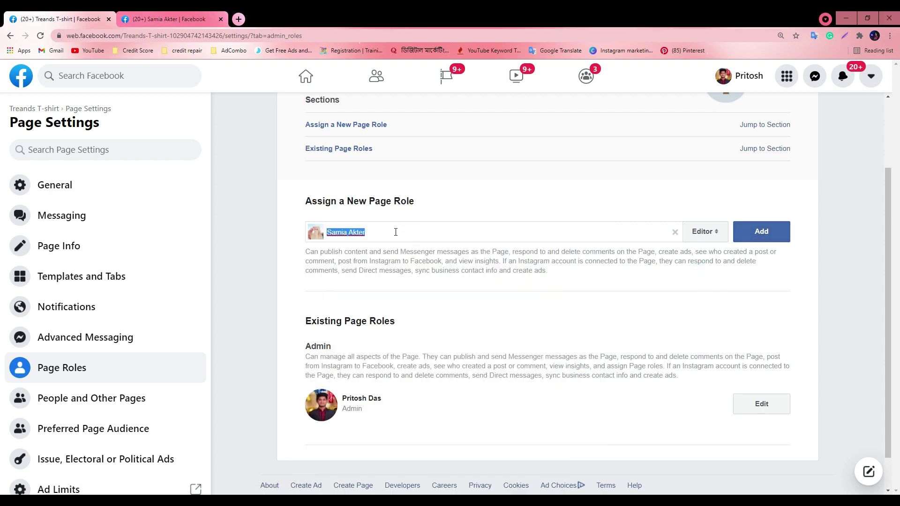
key(BackSpace)
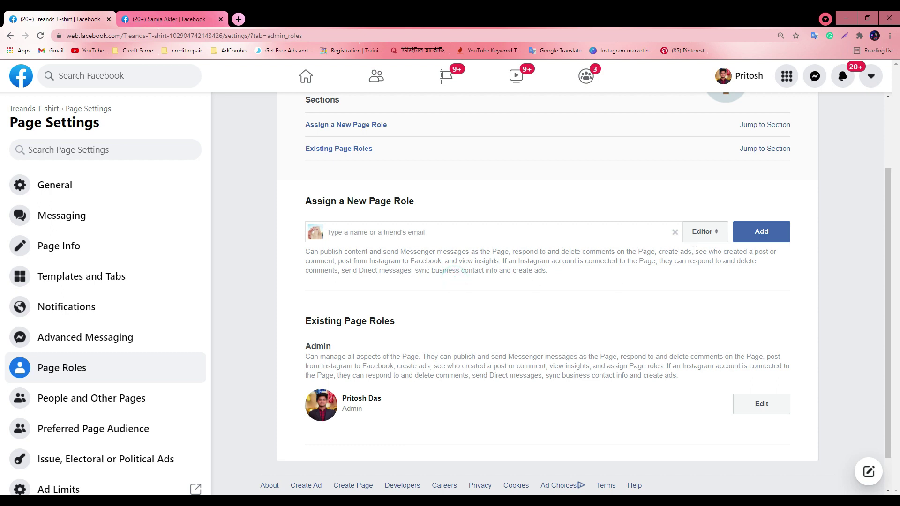
click(701, 232)
click(702, 218)
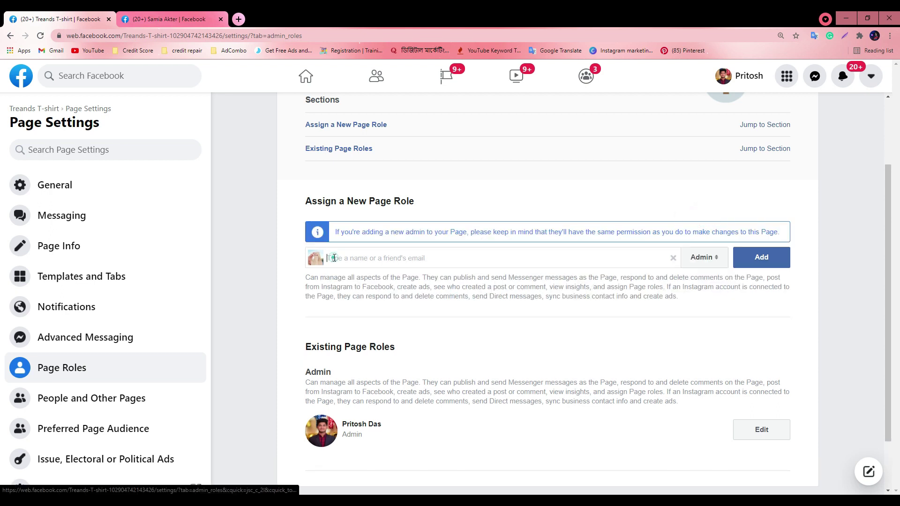
click(354, 262)
key(ctrl+v)
click(334, 284)
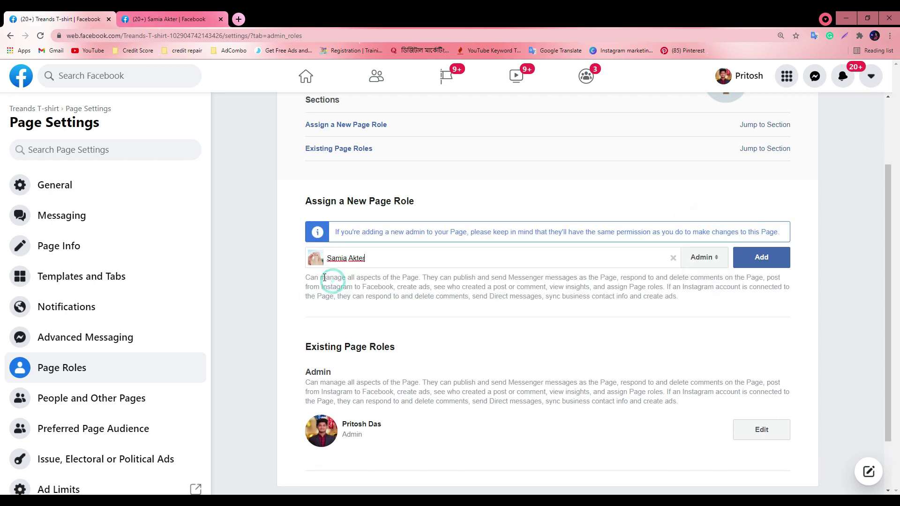
click(744, 257)
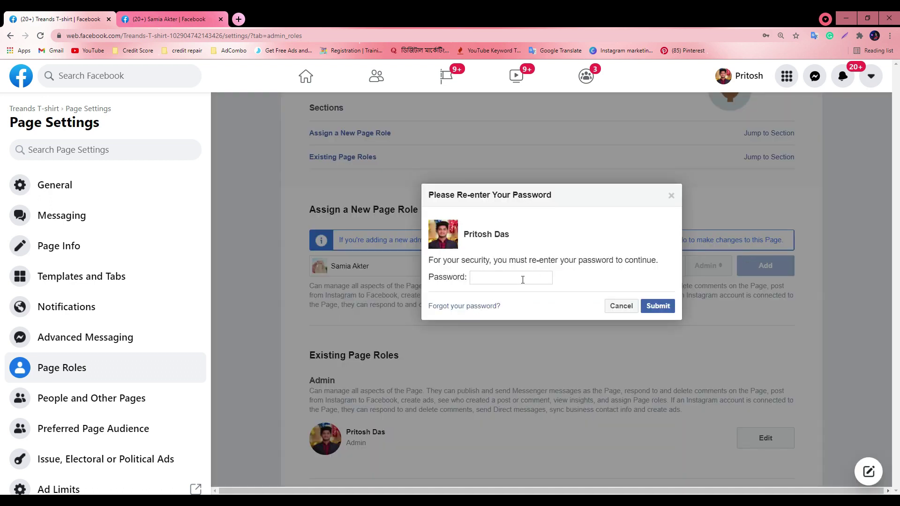
Approve the new Admin with the saved account password and refresh the roles list
click(520, 277)
click(509, 79)
click(658, 306)
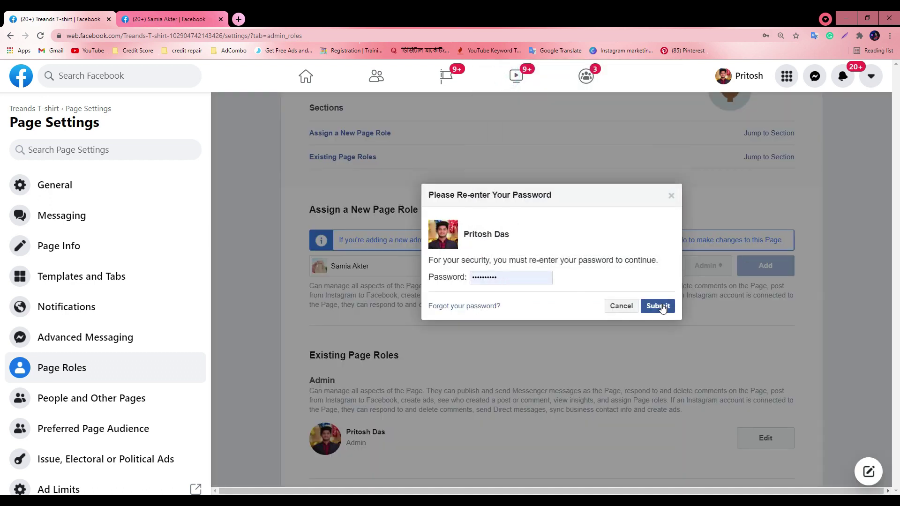
click(742, 188)
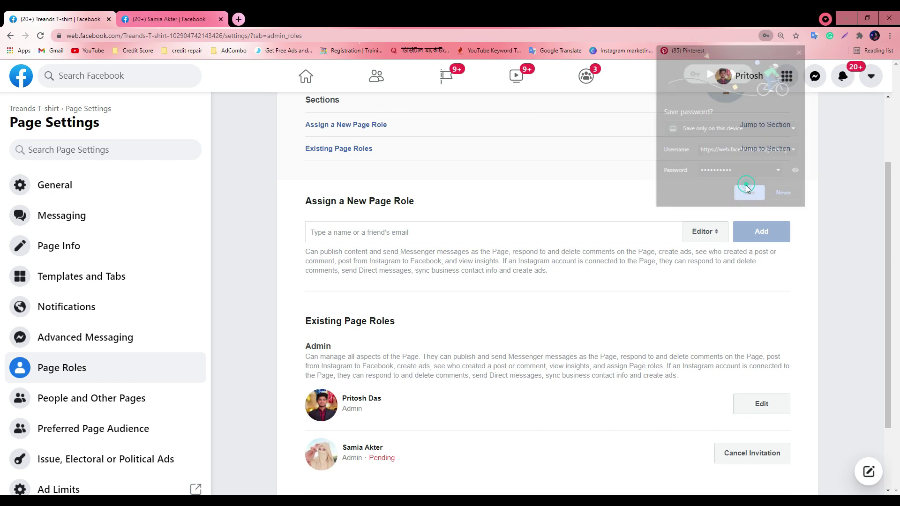
scroll(365, 380, down, 3)
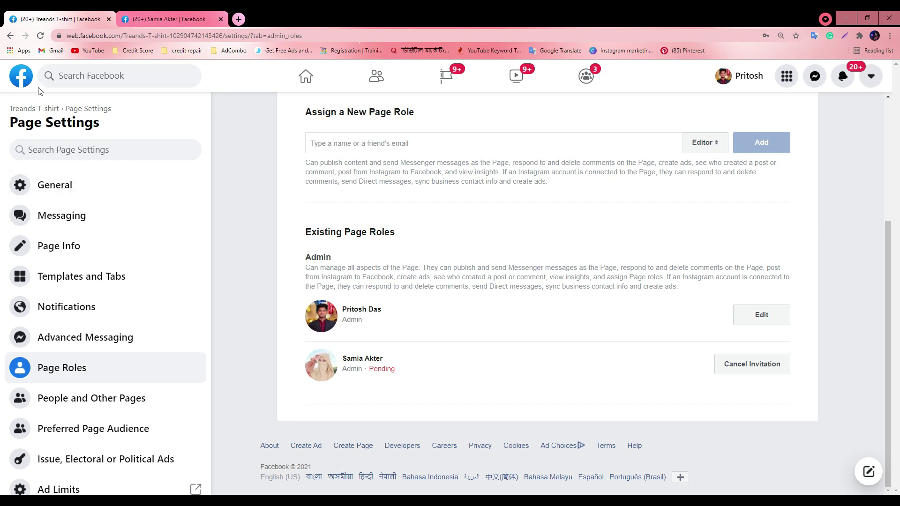
click(41, 39)
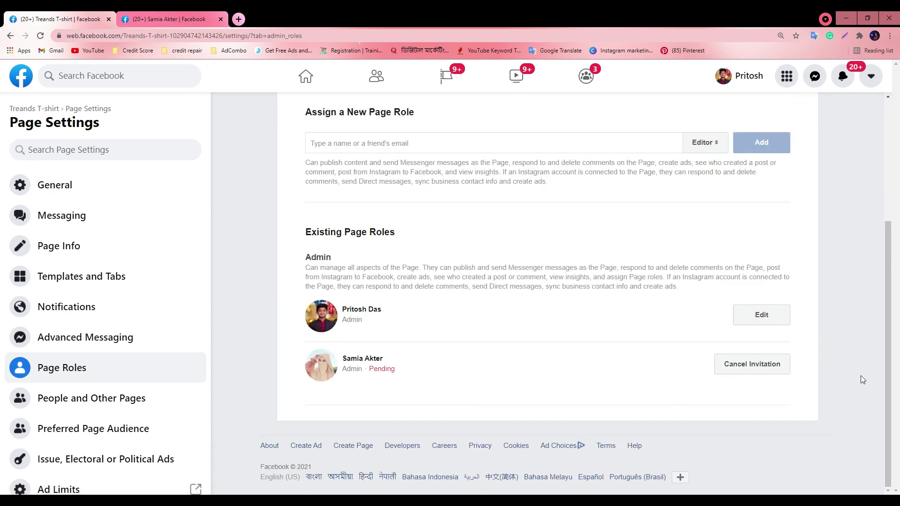
Cancel the pending admin invitation, confirm with the account password, then open Page Info
click(780, 367)
click(670, 270)
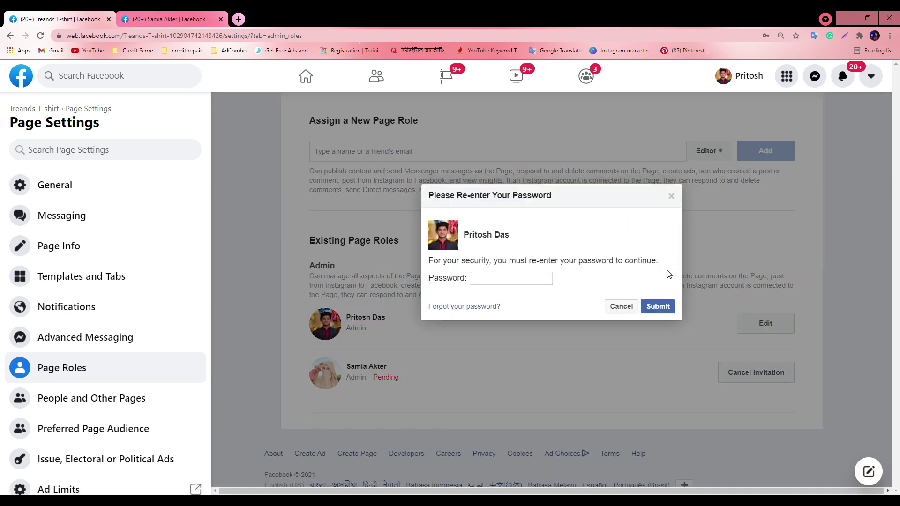
click(658, 306)
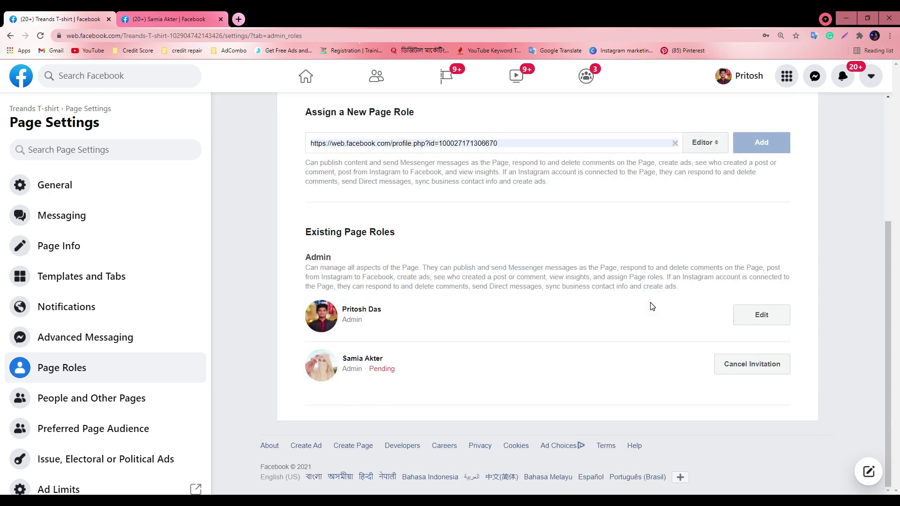
click(104, 244)
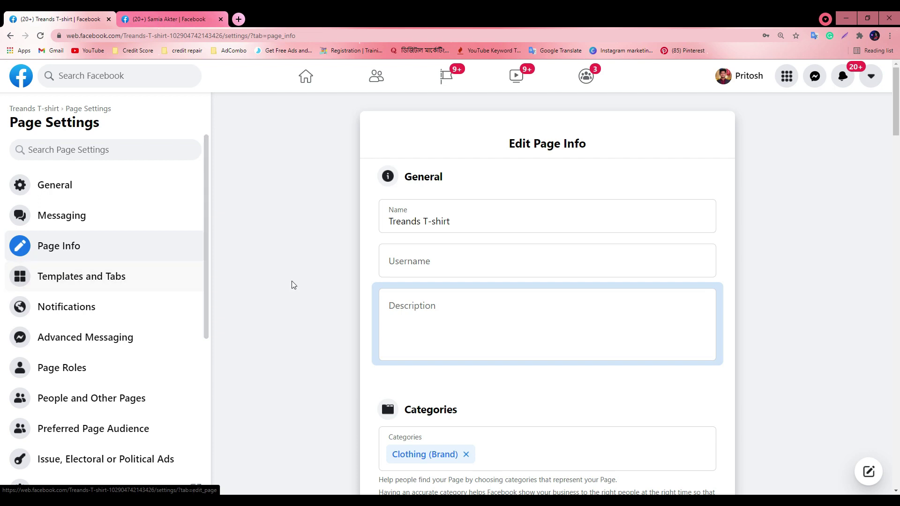
drag(450, 19, 190, 152)
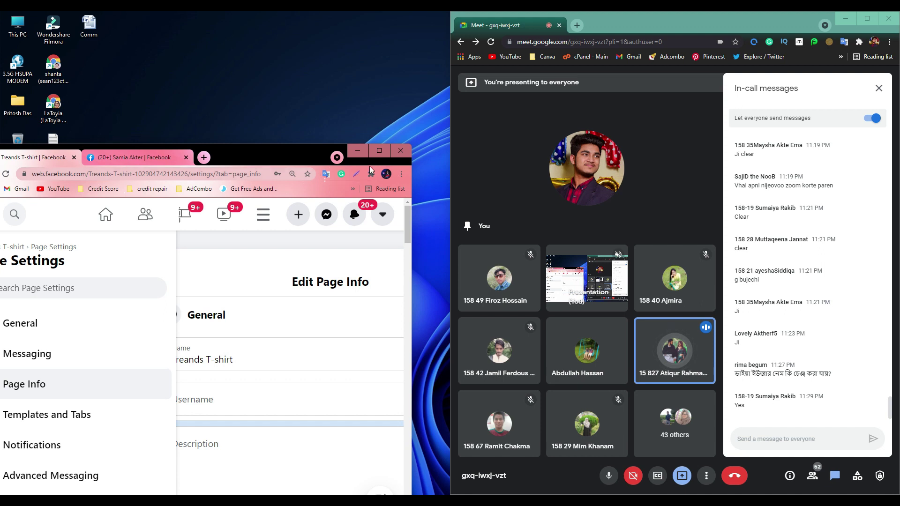
mouse_move(379, 151)
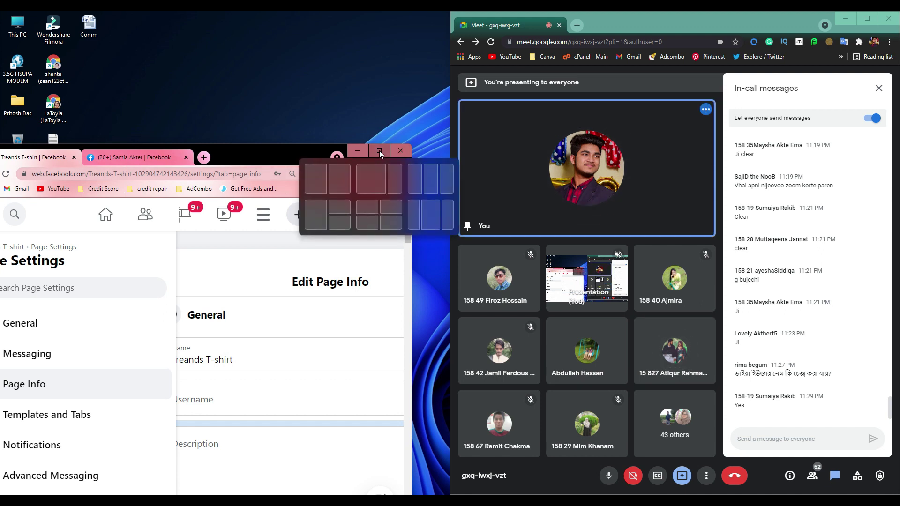
click(379, 150)
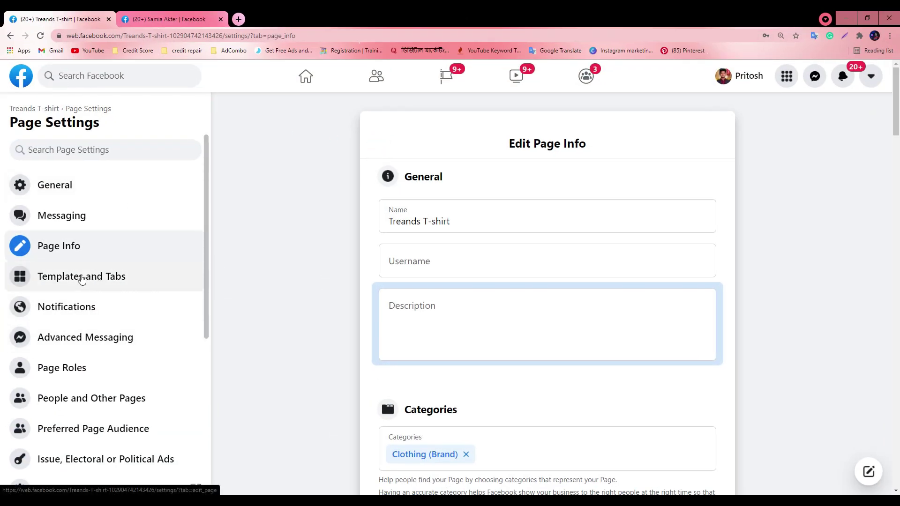
drag(227, 15, 278, 70)
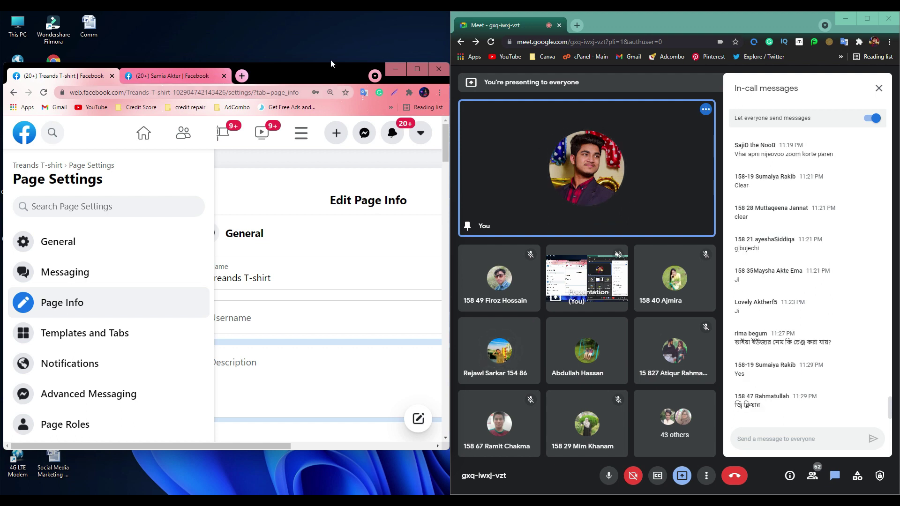
click(417, 69)
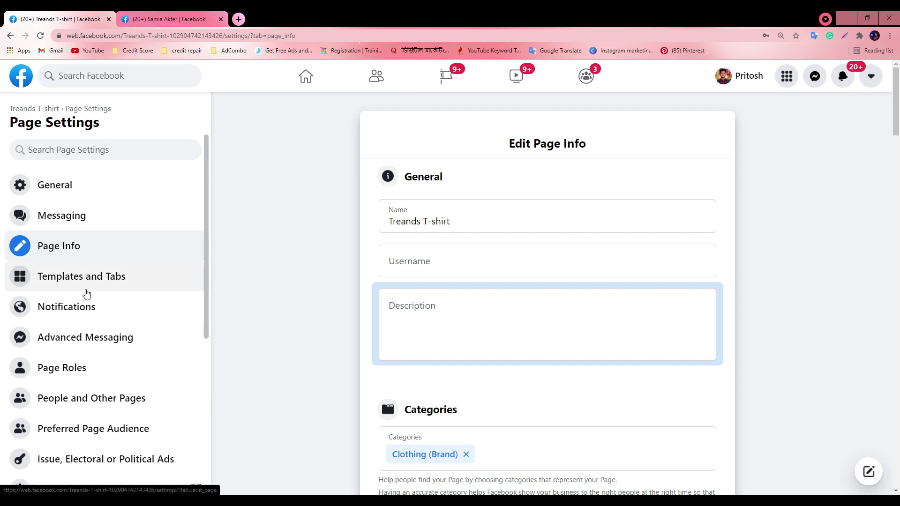
click(806, 499)
right_click(788, 468)
click(806, 474)
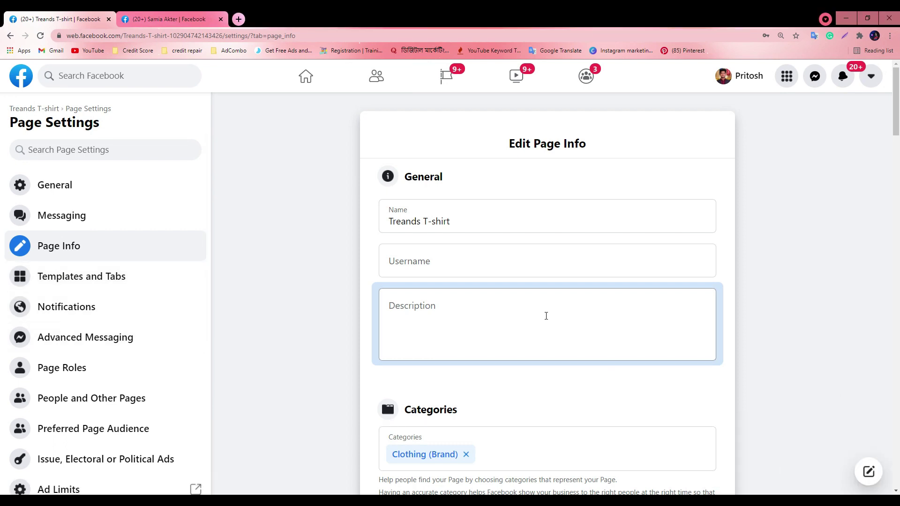
click(423, 261)
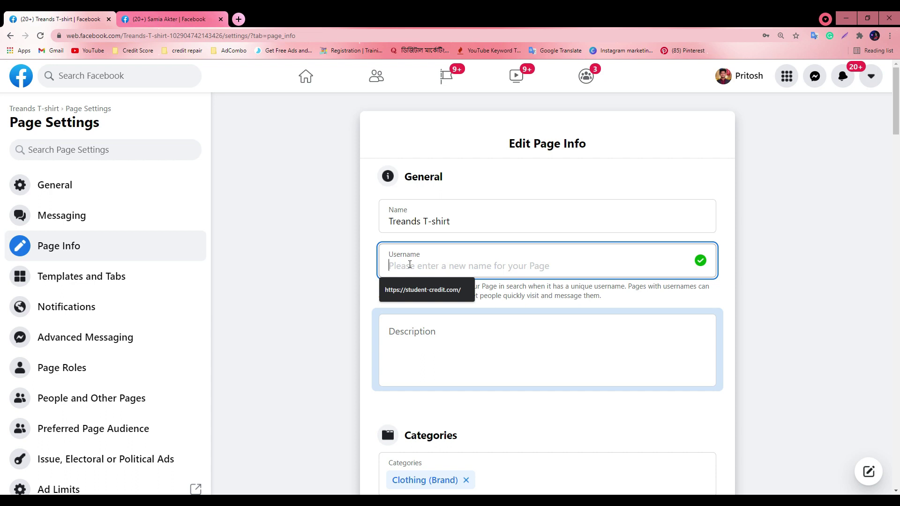
click(431, 346)
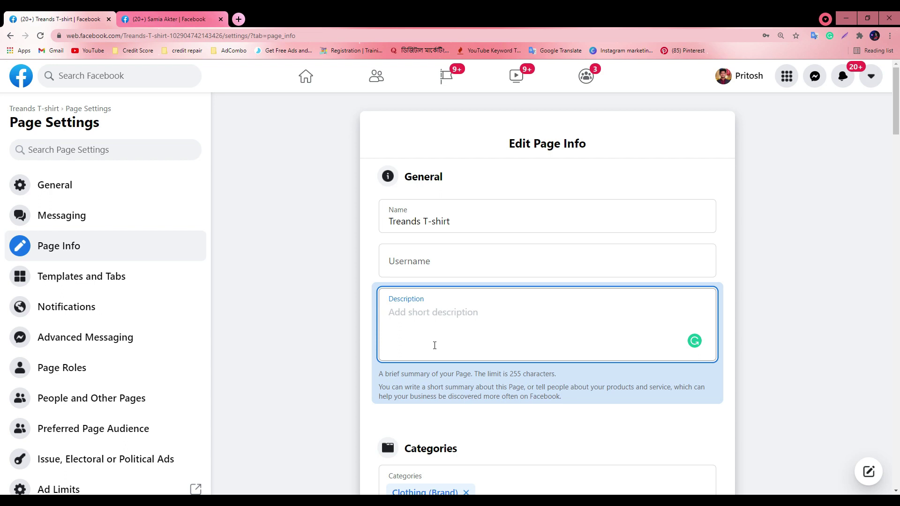
scroll(514, 362, down, 2)
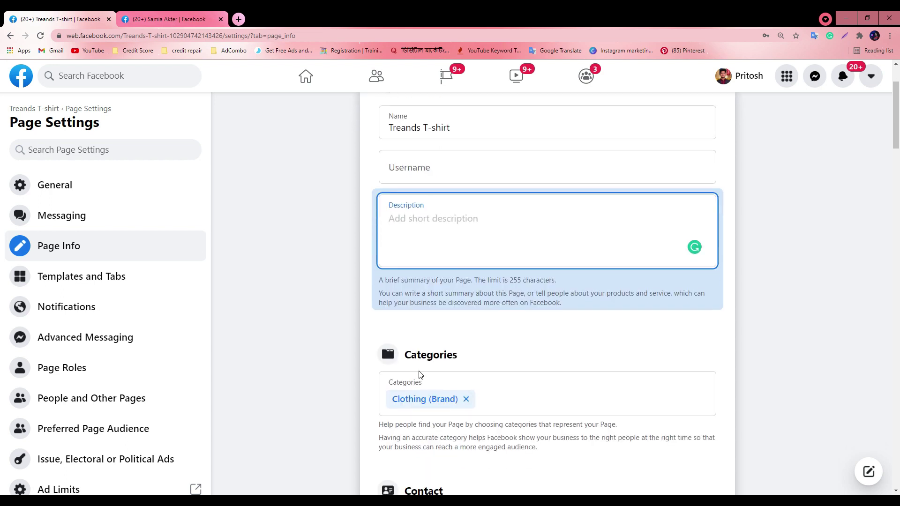
scroll(263, 224, up, 2)
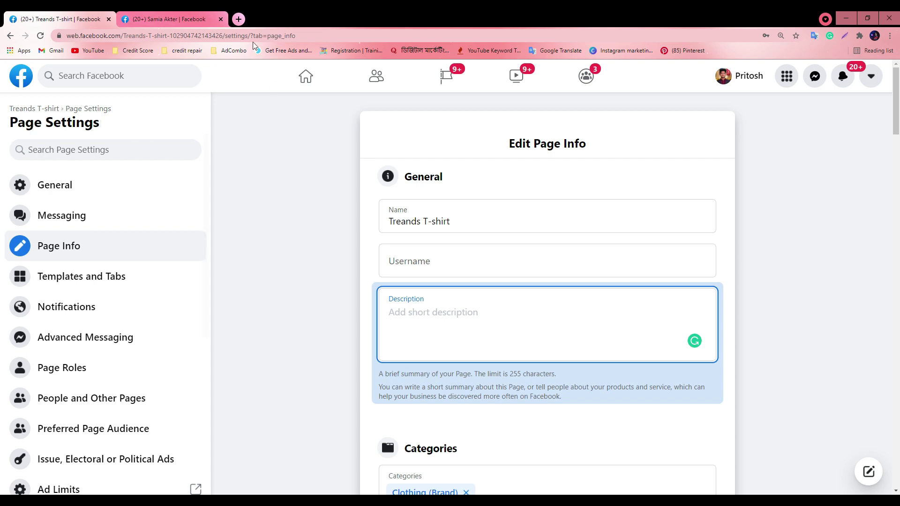
Search Google for 'ubersuggest' in a new tab and open the Ubersuggest keyword tool
click(238, 19)
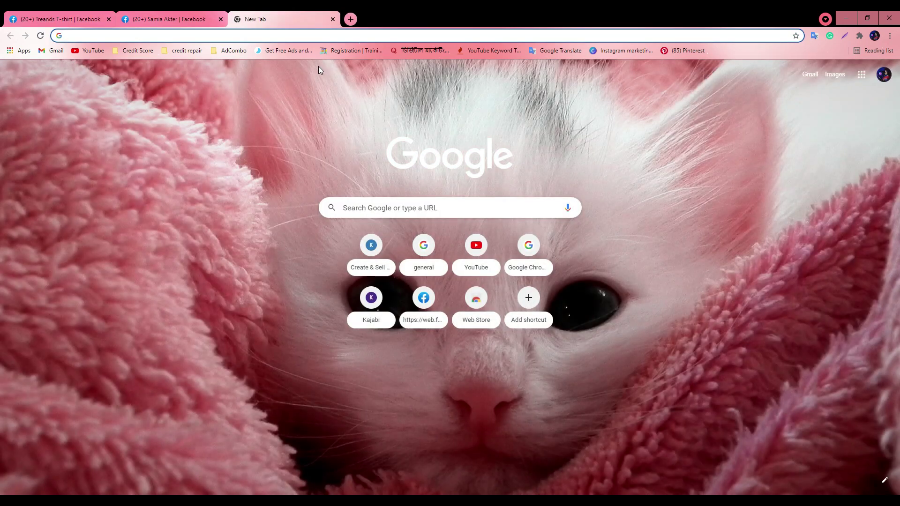
text(ube)
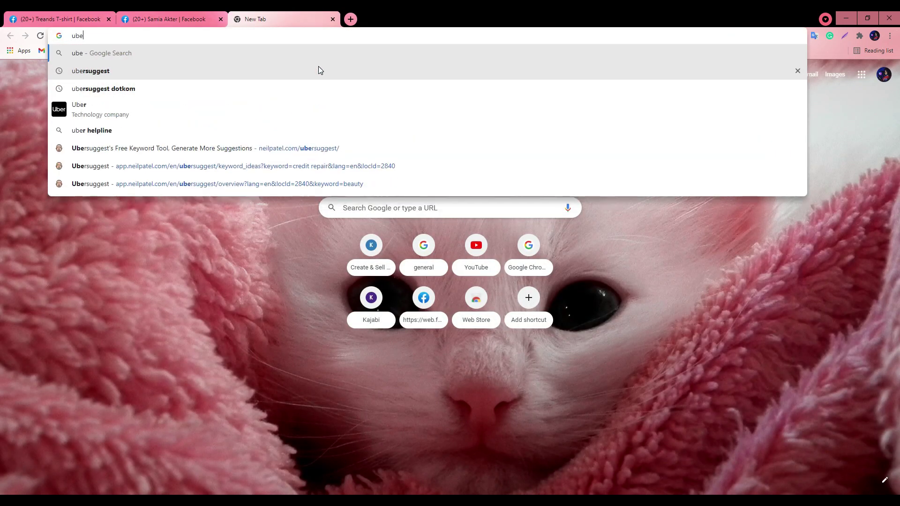
click(319, 70)
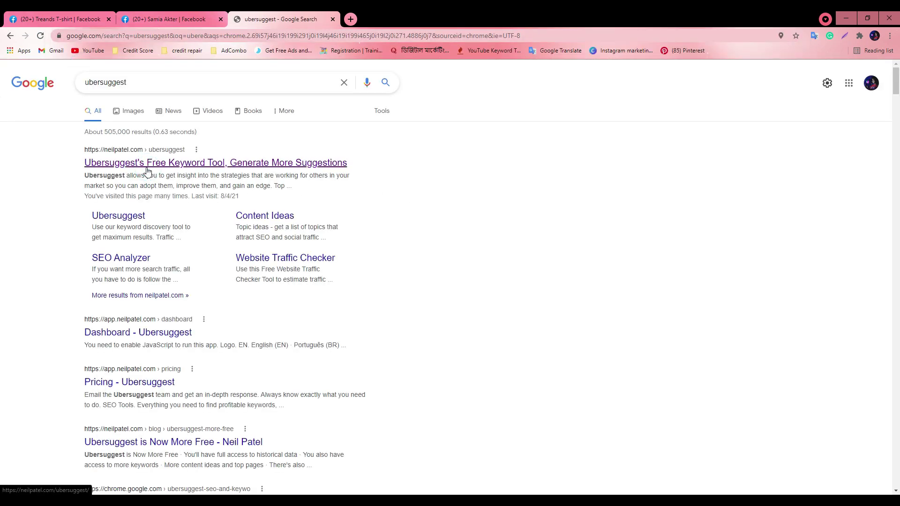
click(145, 163)
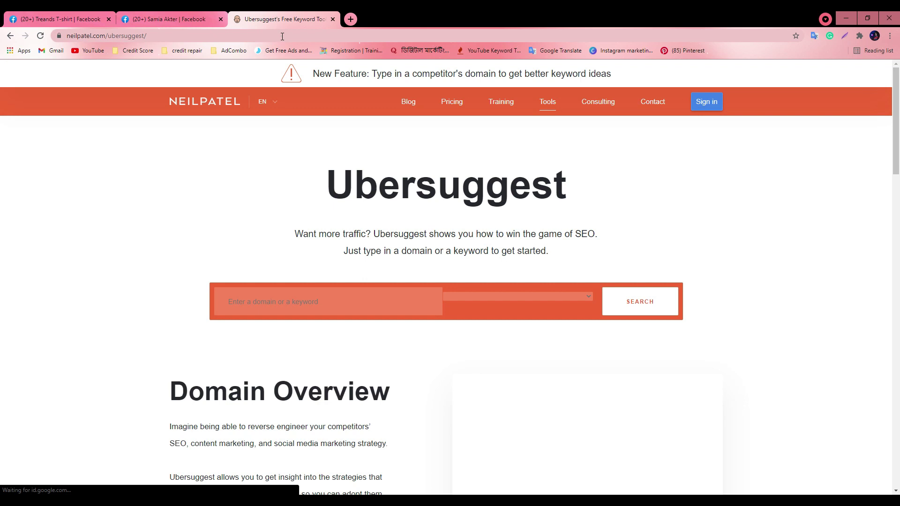
Copy the Ubersuggest link and send it in the Skype group chat
click(225, 35)
key(ctrl+c)
key(alt+Tab)
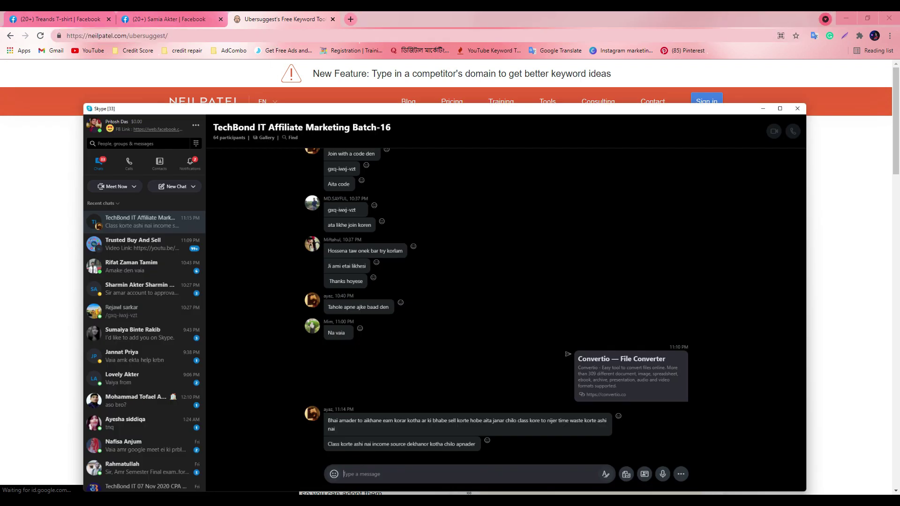
key(ctrl+v)
key(Return)
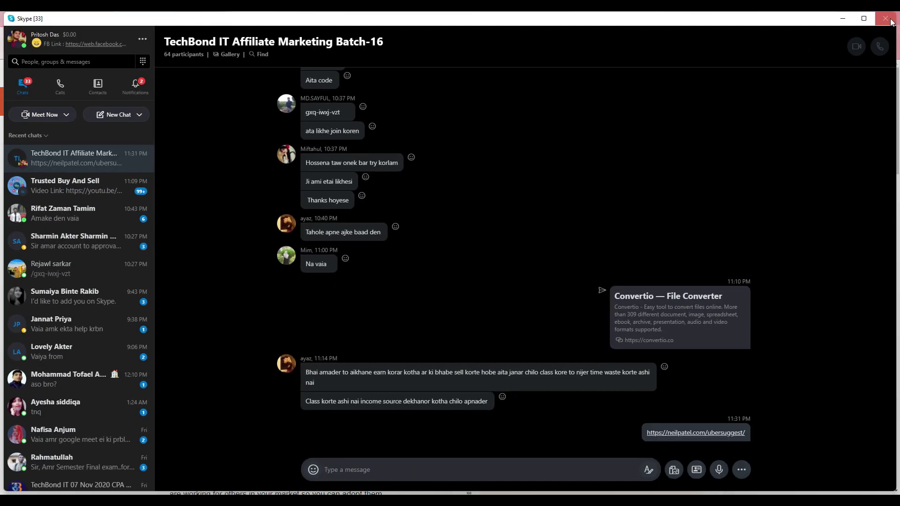
click(842, 18)
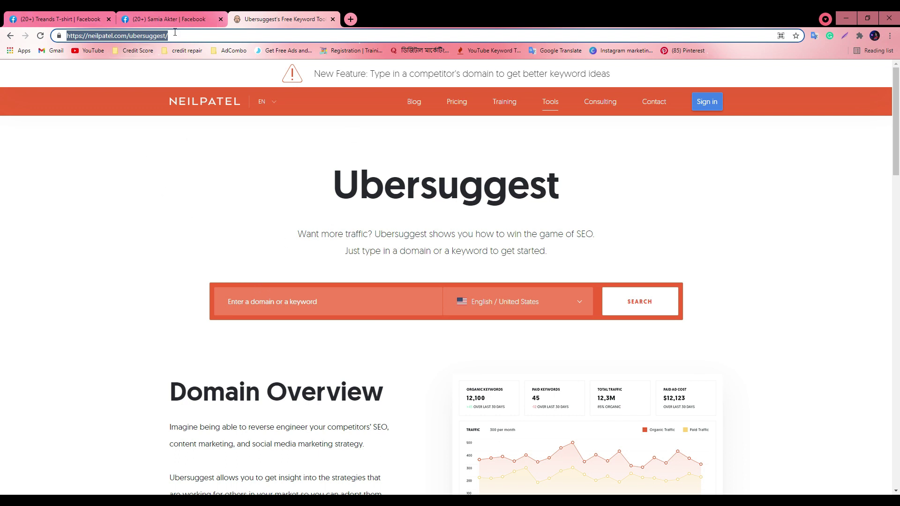
Select the word 'T-shirt' from the Facebook page Name field to use as a keyword
click(73, 20)
click(258, 18)
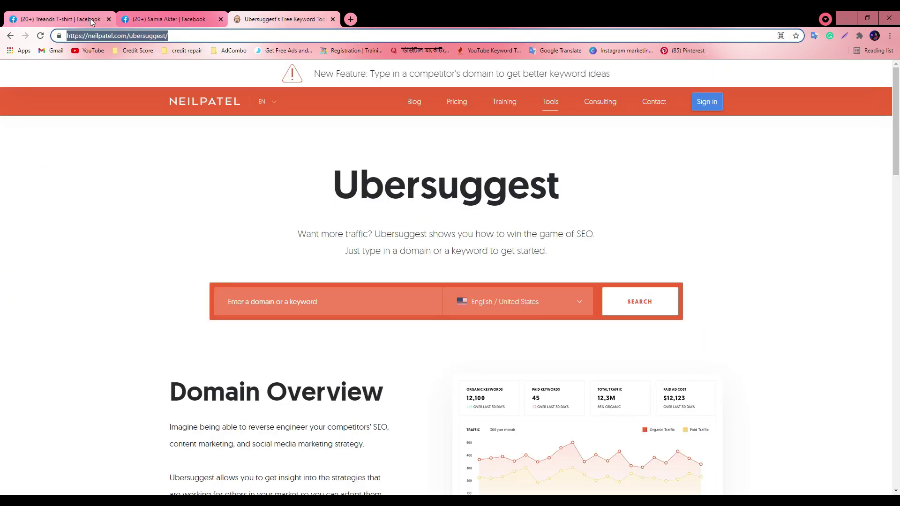
click(91, 22)
click(258, 18)
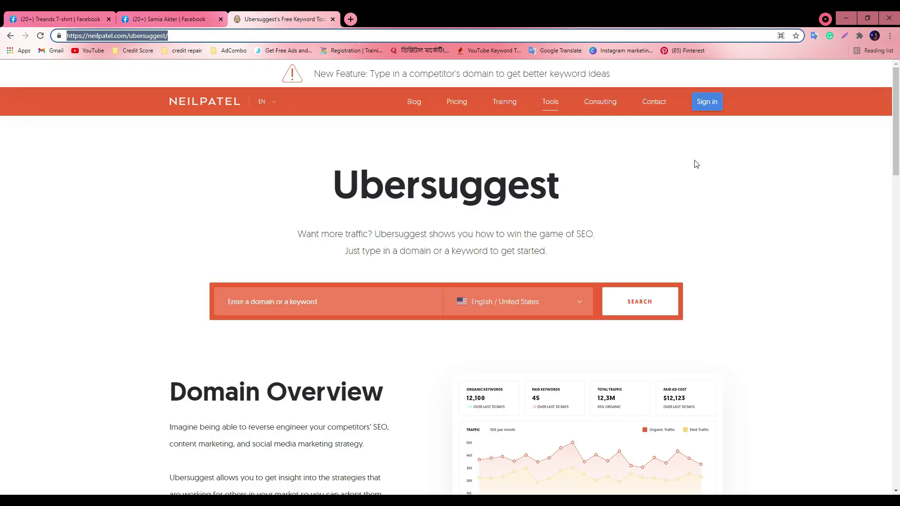
scroll(277, 255, down, 2)
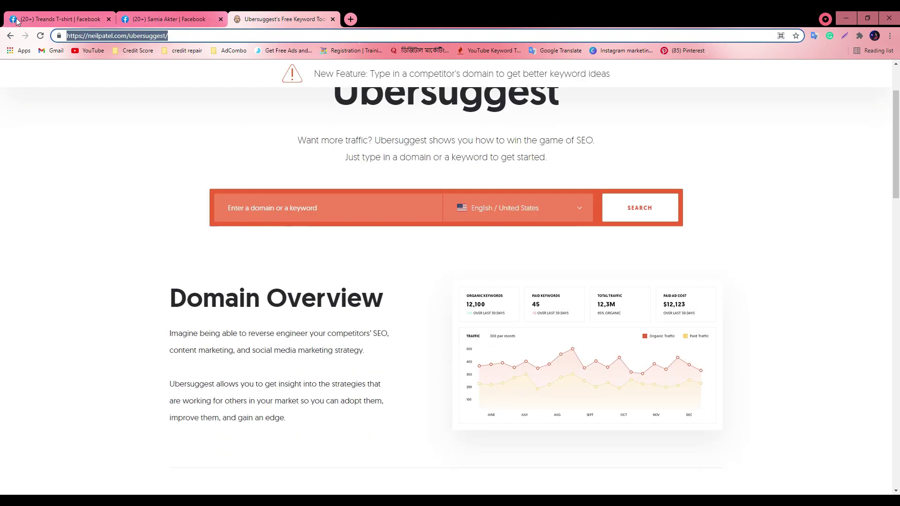
click(17, 21)
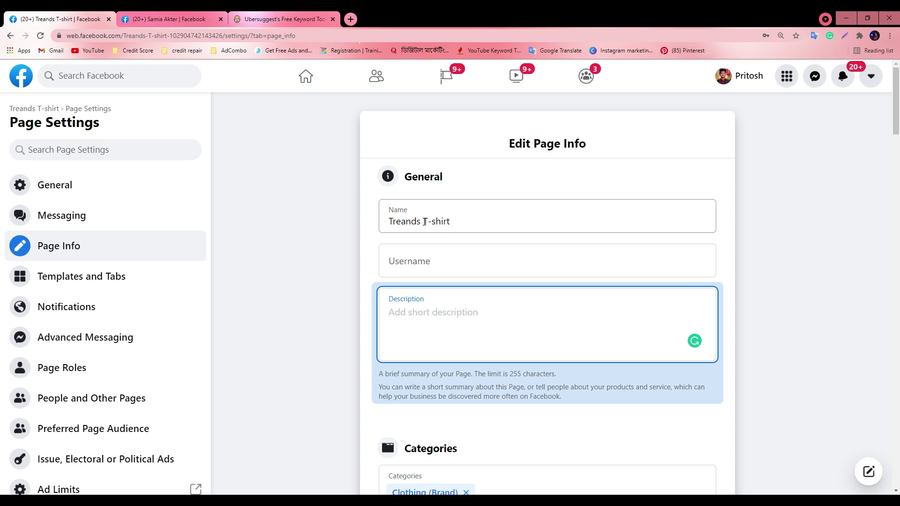
drag(425, 222, 476, 223)
click(281, 19)
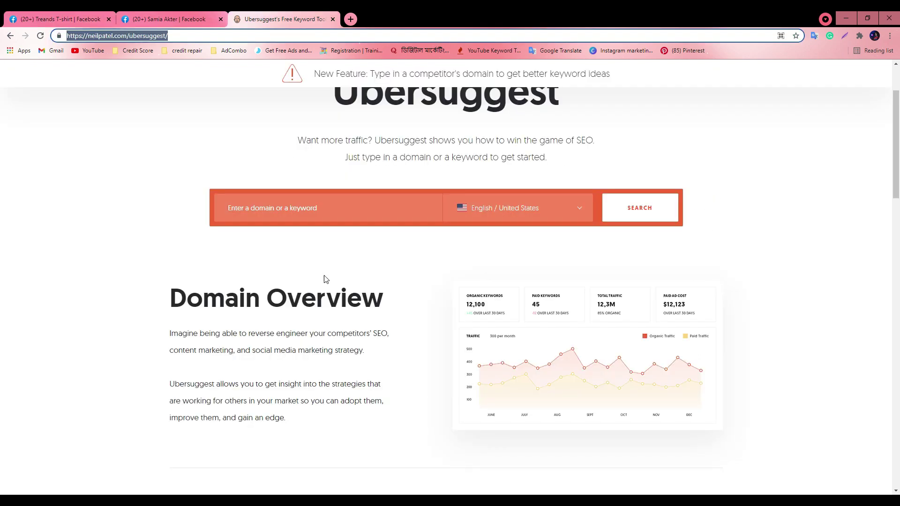
Search Ubersuggest for 'T-shirt' and view its keyword ideas
click(294, 209)
key(ctrl+v)
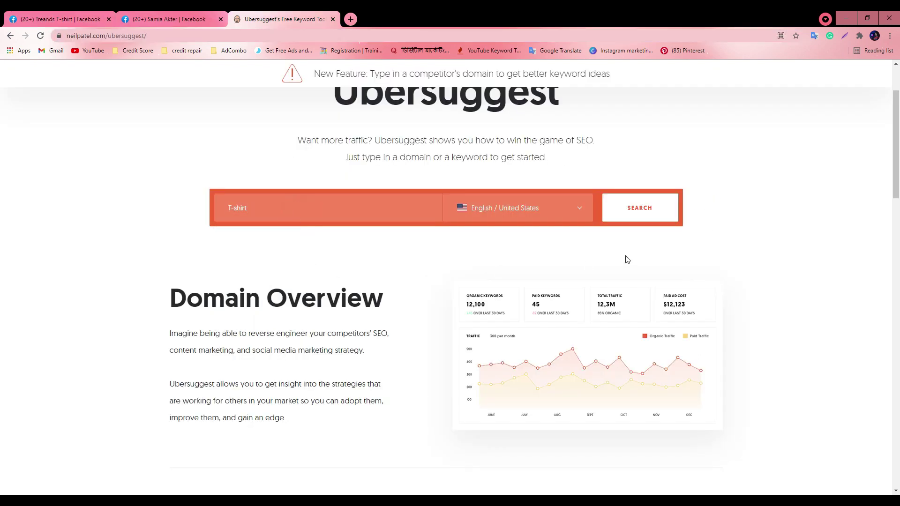
click(632, 217)
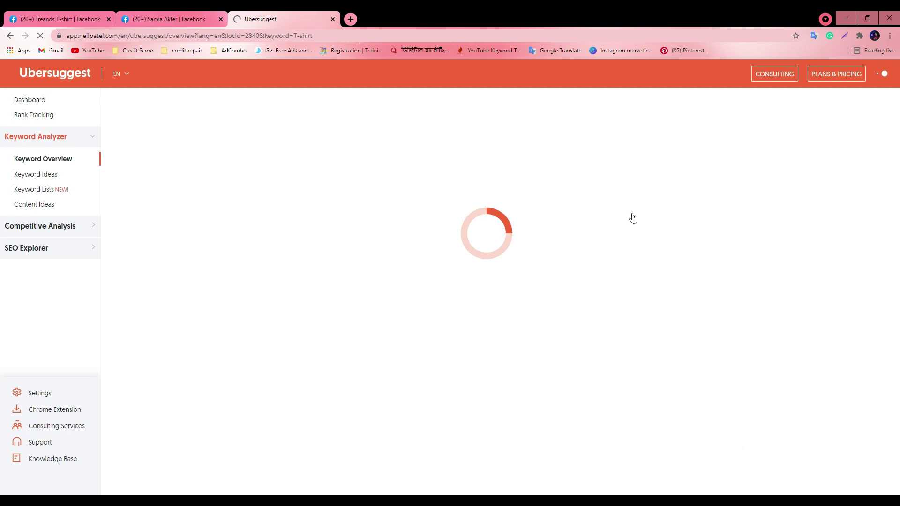
click(31, 175)
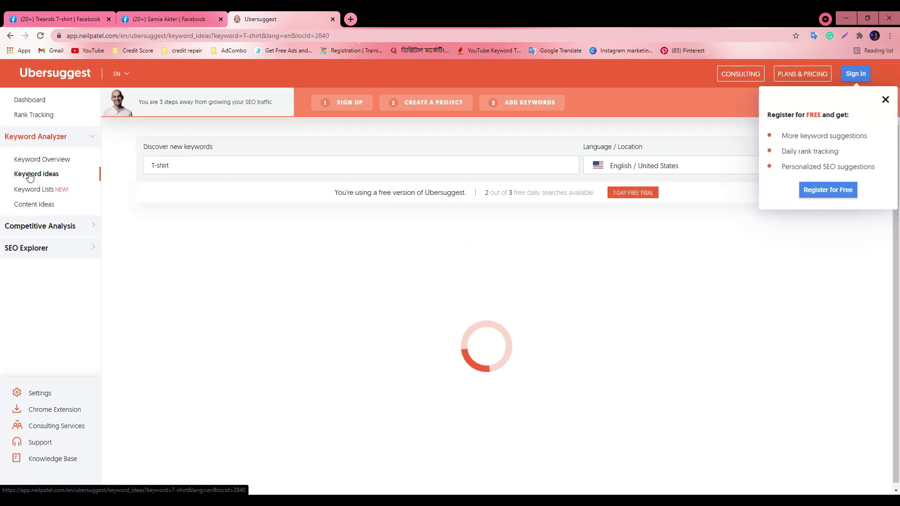
click(885, 99)
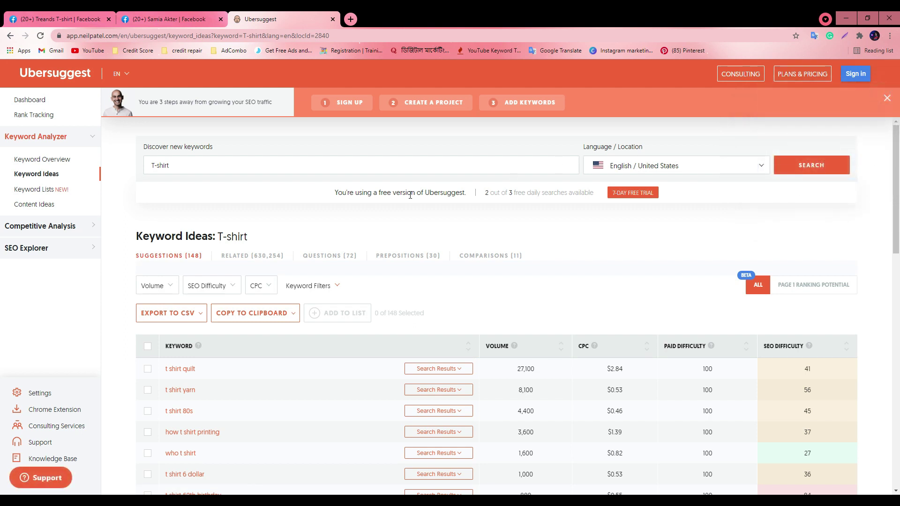
Export all keywords to ubersuggest_T-shirt.csv and show the download in its folder
scroll(272, 328, down, 2)
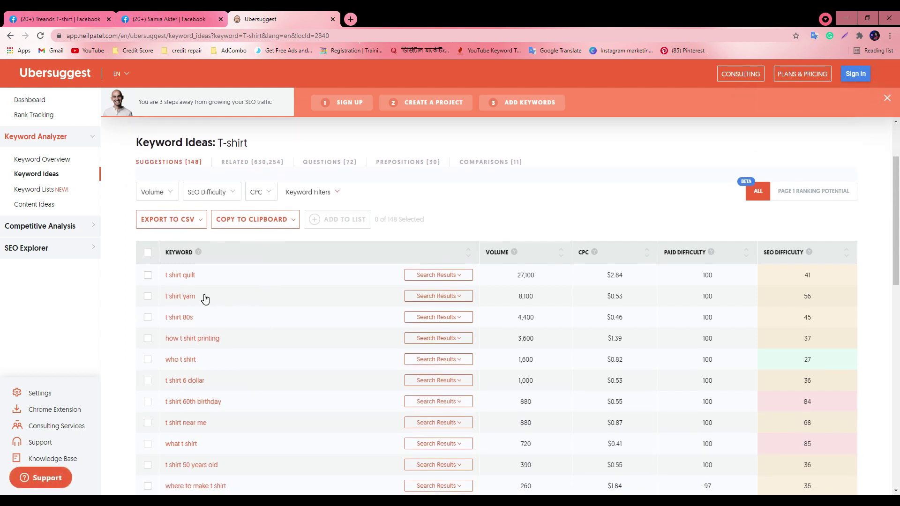
scroll(181, 351, down, 4)
scroll(185, 347, down, 4)
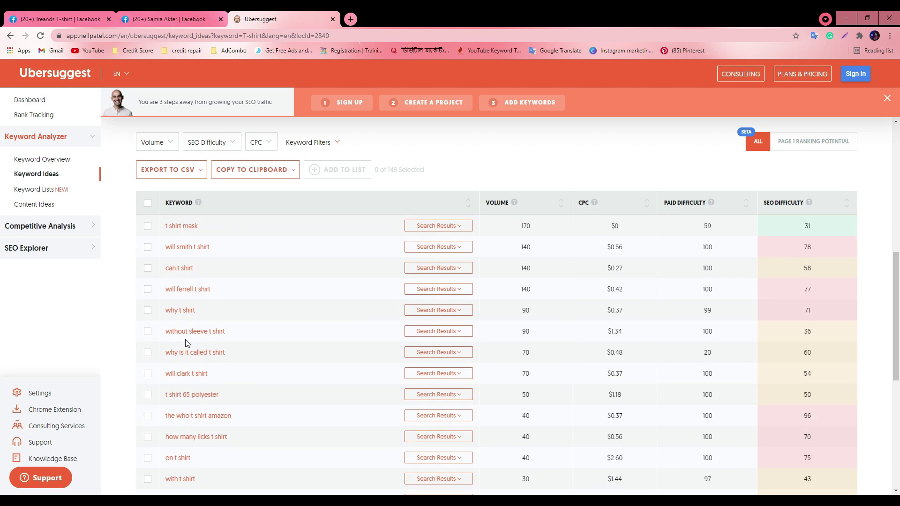
scroll(206, 355, up, 10)
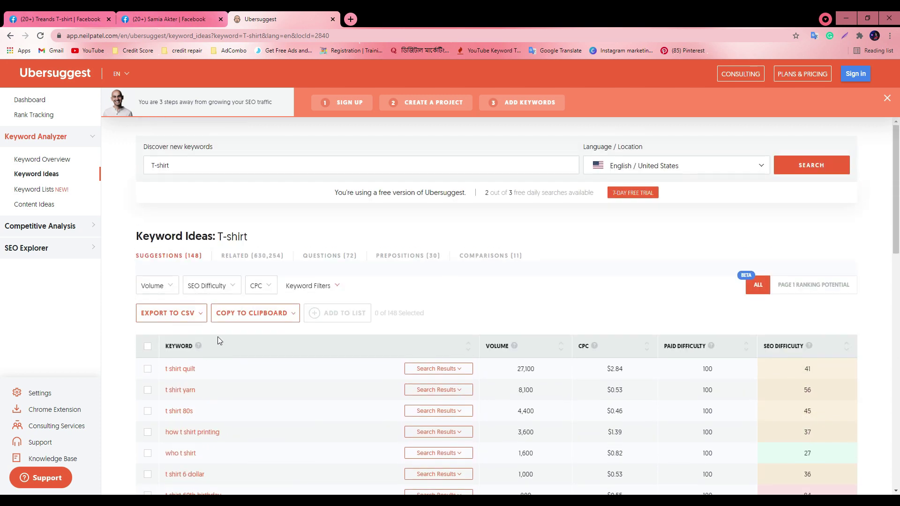
scroll(532, 227, down, 2)
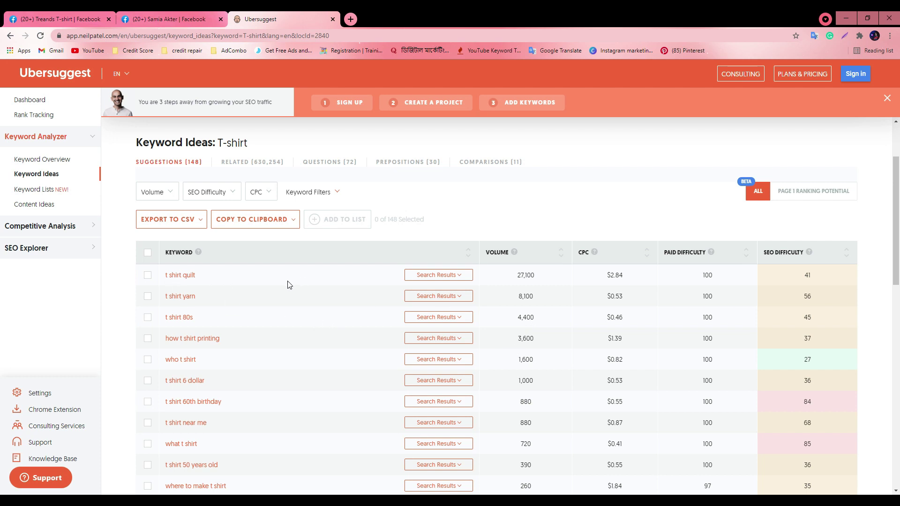
click(193, 220)
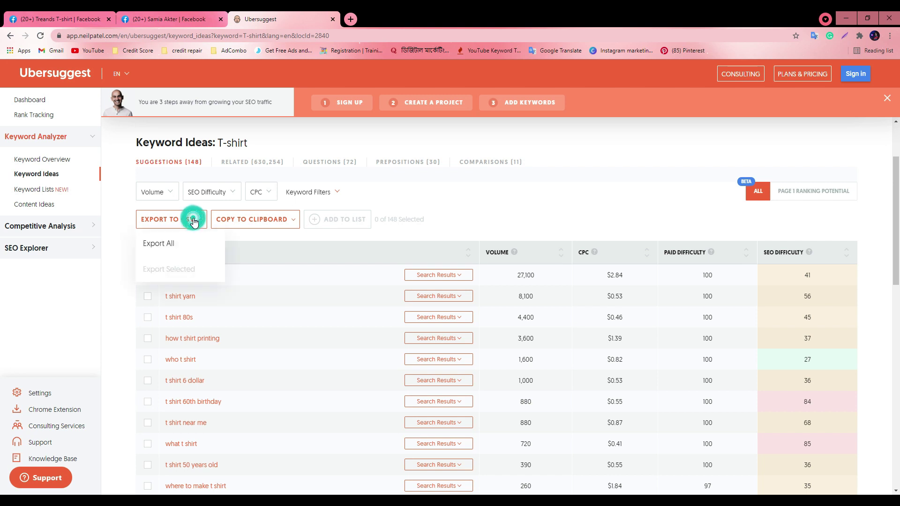
click(174, 244)
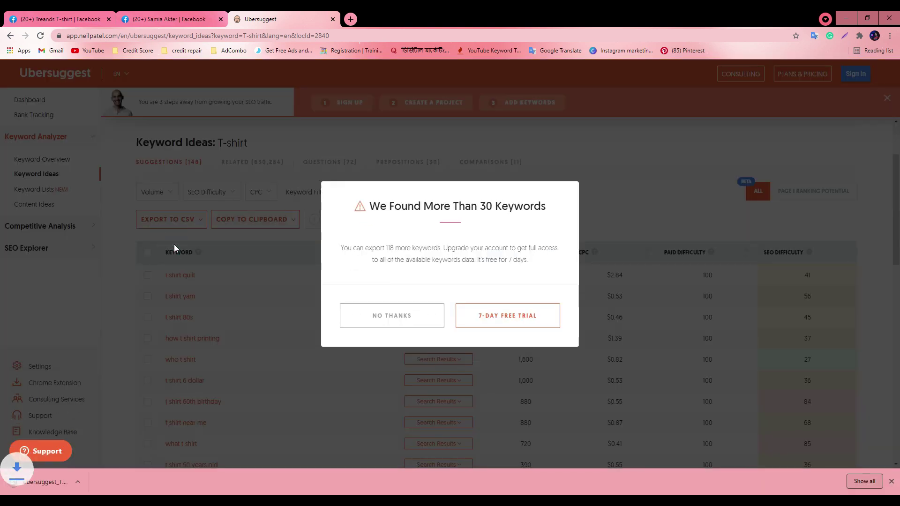
right_click(91, 480)
click(102, 454)
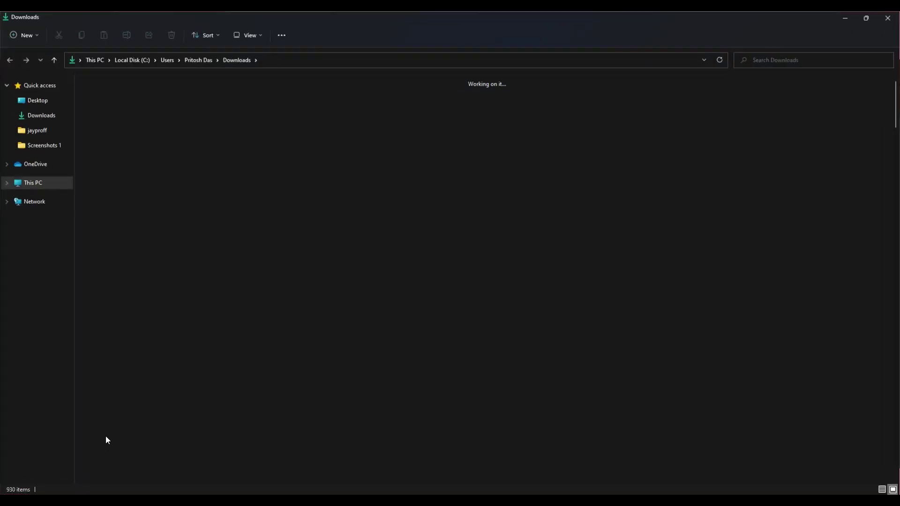
Open the ubersuggest_T-shirt CSV in Excel, widen the Keyword column, then minimise Excel and the folder
double_click(92, 128)
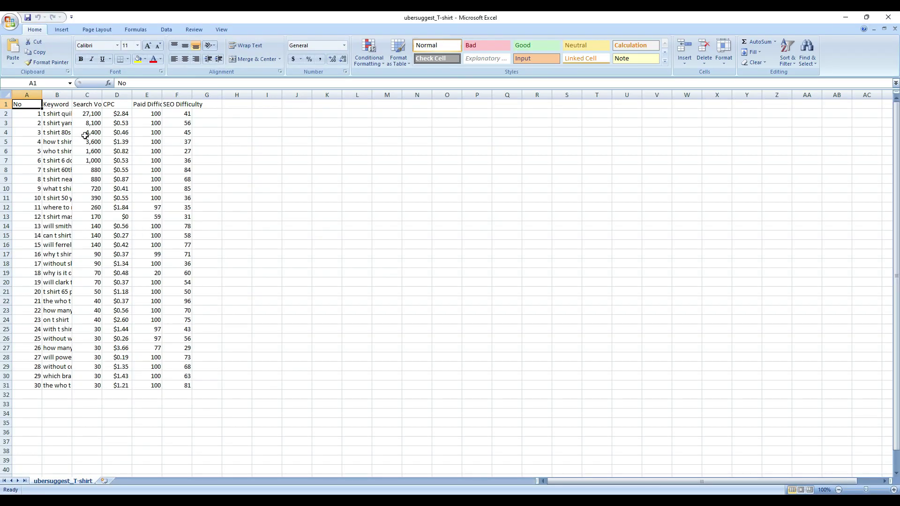
drag(72, 95, 169, 164)
double_click(96, 115)
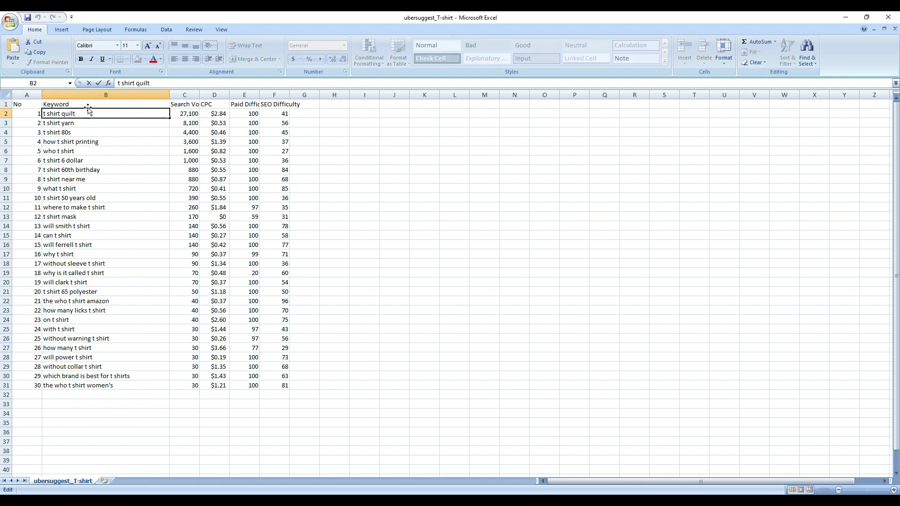
drag(77, 114, 43, 114)
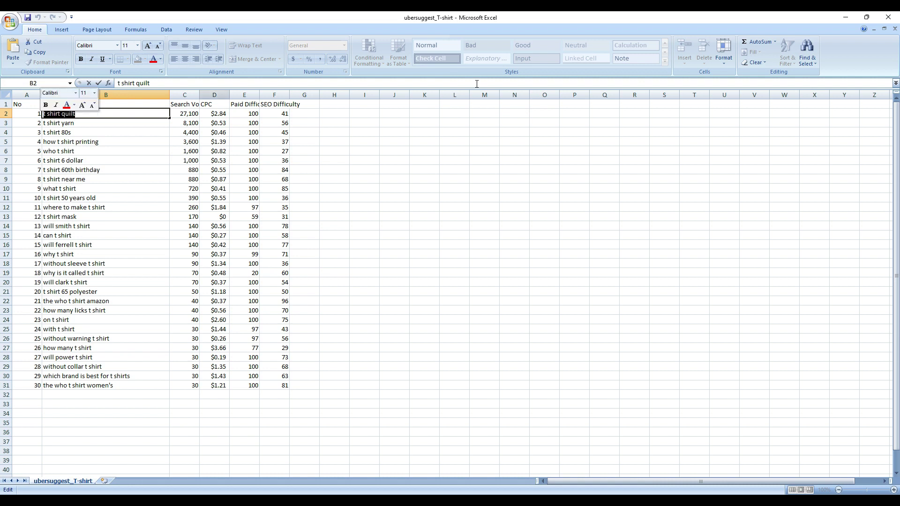
click(845, 17)
click(846, 17)
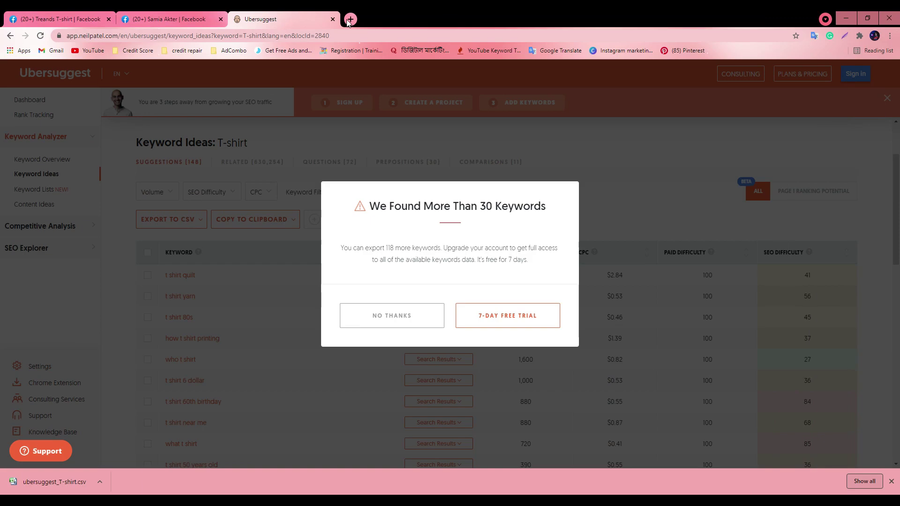
Close the extra Facebook tab and return to the Treands T-shirt Page Info settings
click(169, 19)
key(ctrl+shift+Tab)
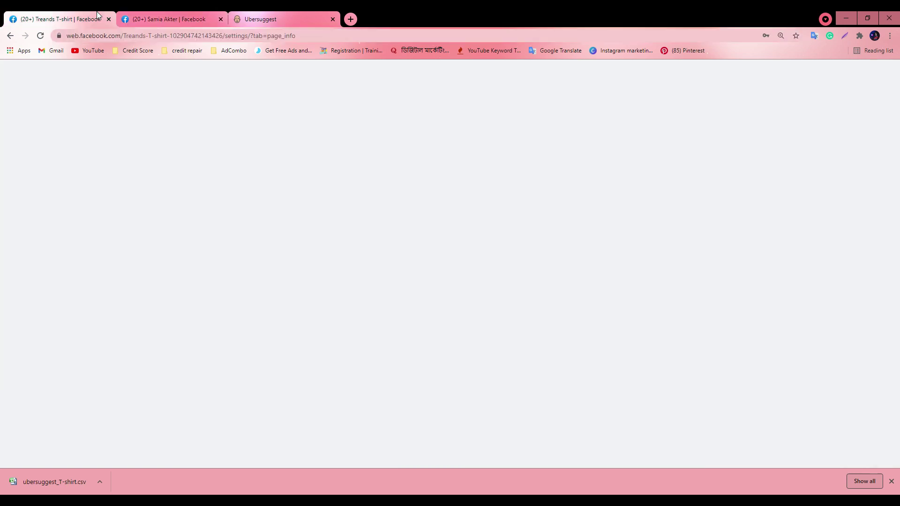
click(216, 20)
click(219, 21)
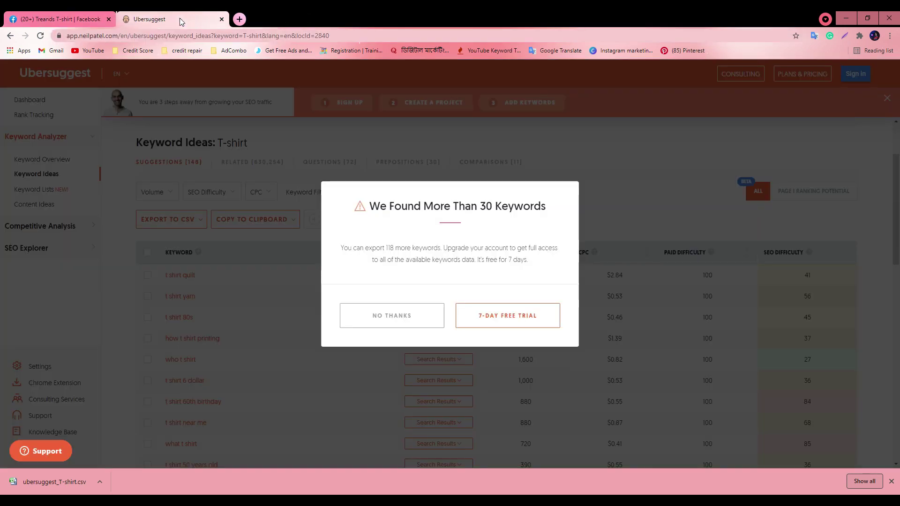
key(ctrl+shift+Tab)
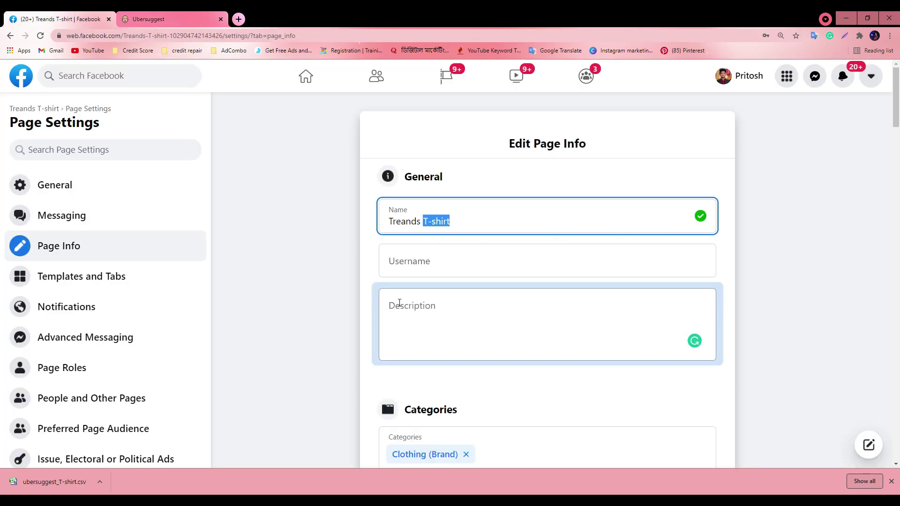
click(397, 304)
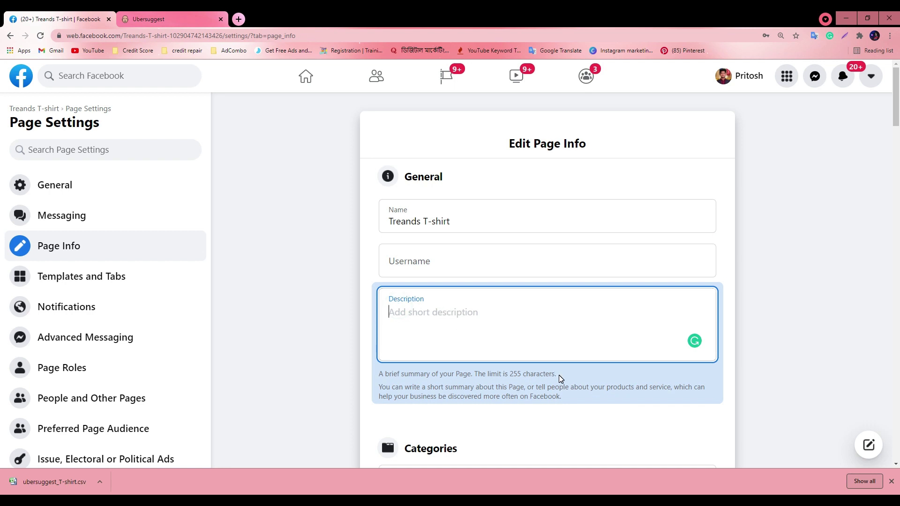
scroll(563, 328, down, 5)
scroll(663, 268, up, 1)
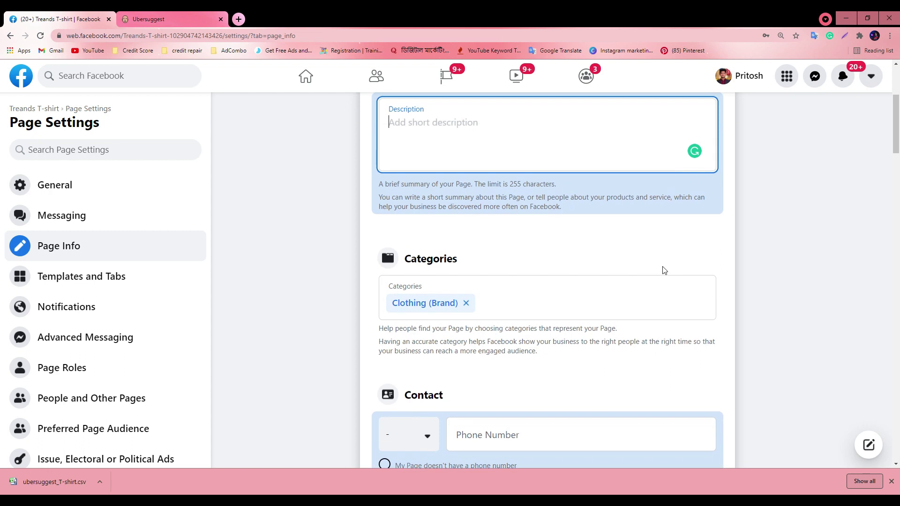
scroll(479, 298, down, 1)
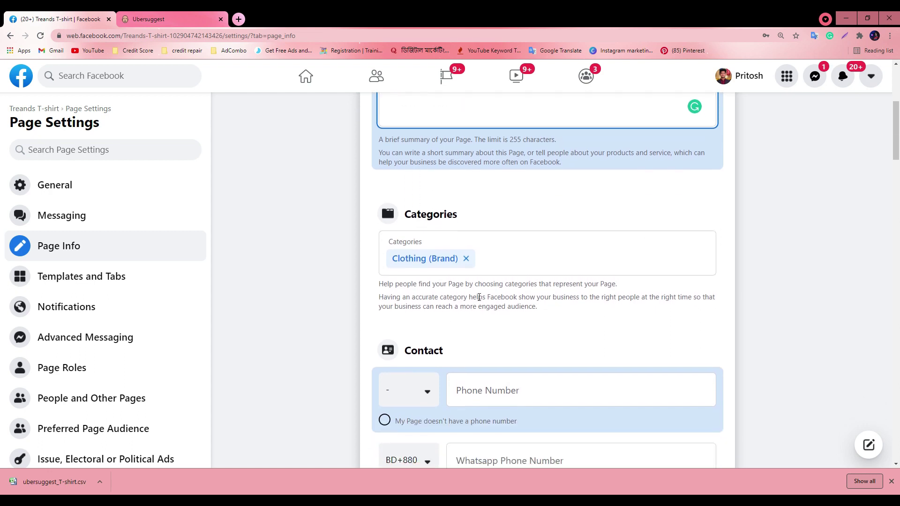
Add Fashion Model and Clothing Store to the Page categories
click(491, 258)
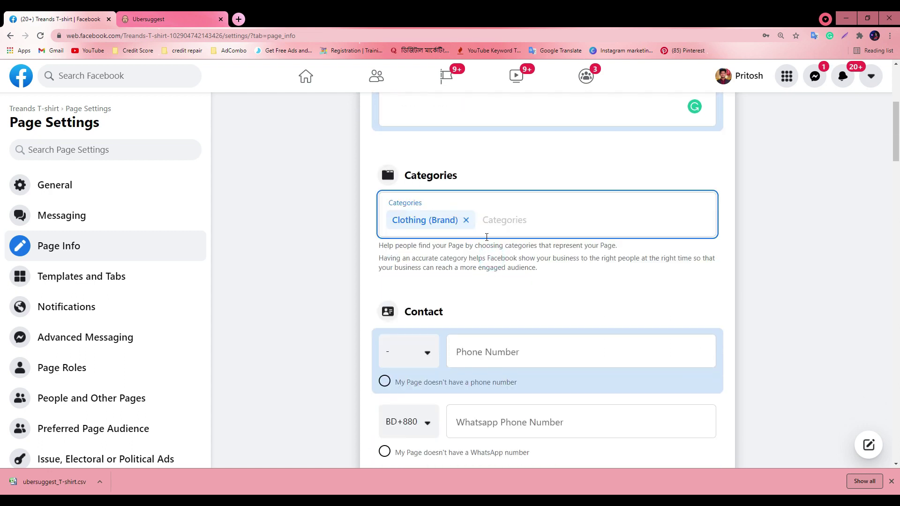
text(fas)
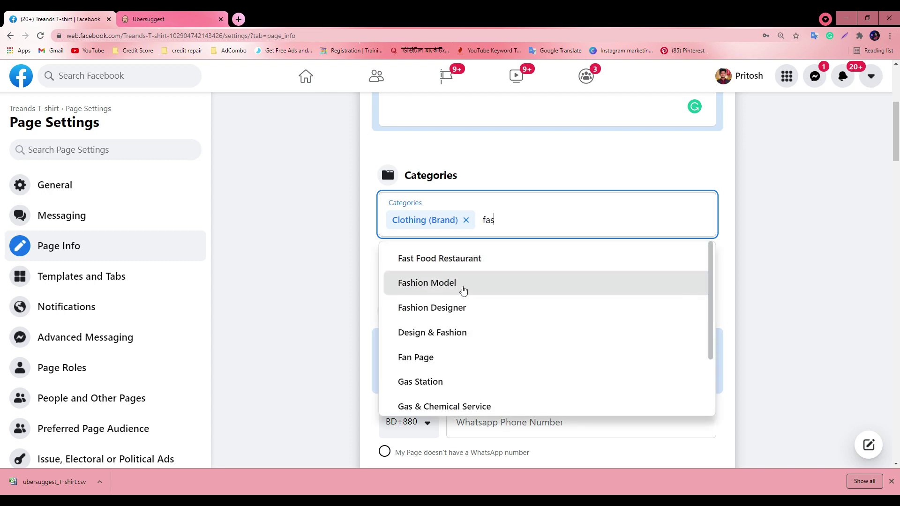
click(436, 289)
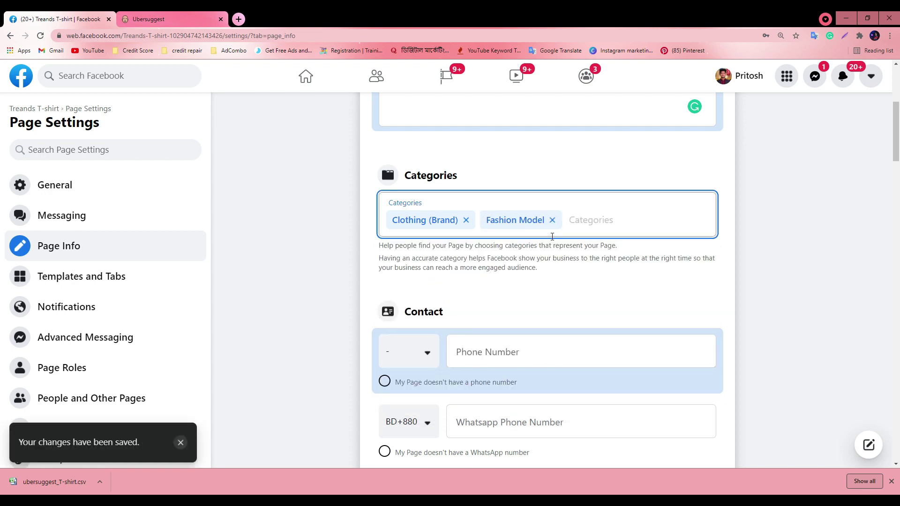
text(cloth)
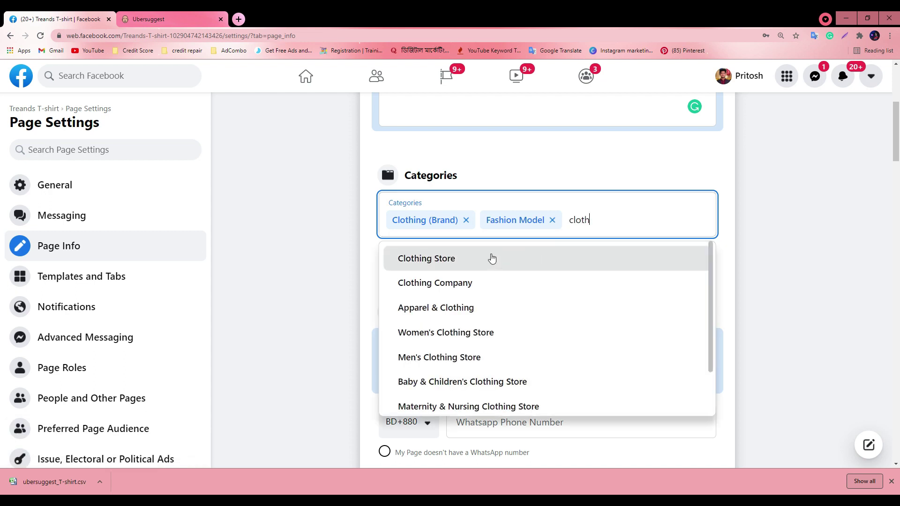
click(483, 256)
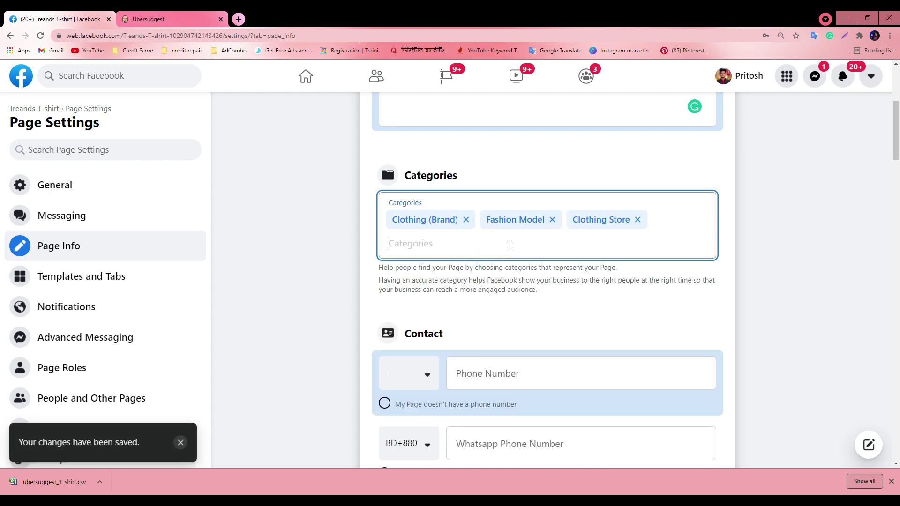
text(f)
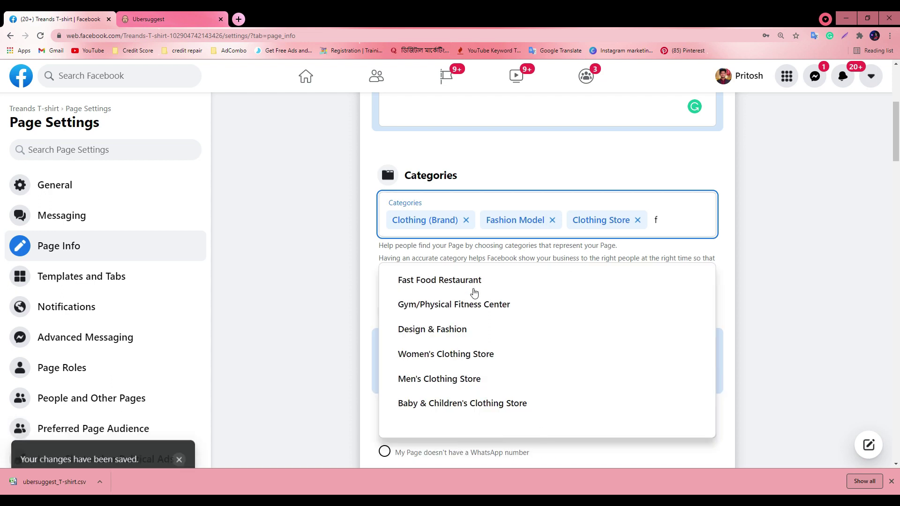
click(470, 300)
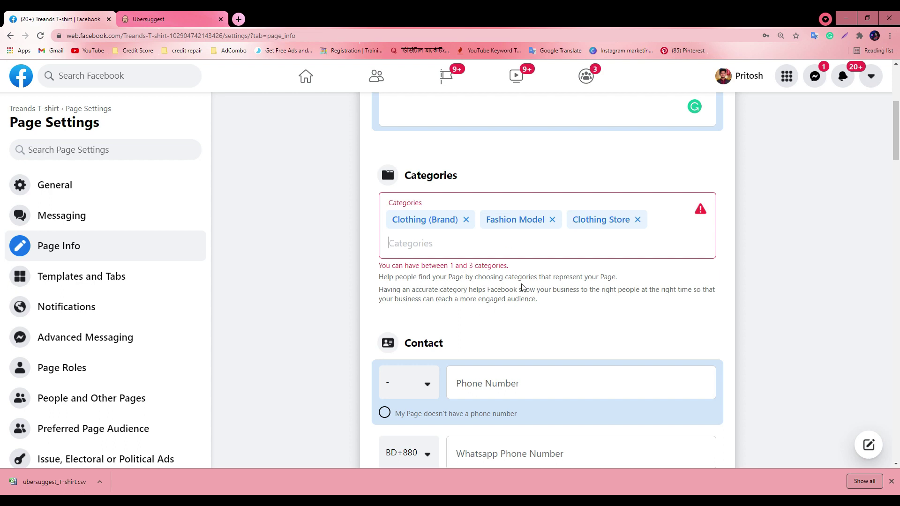
Remove the stray category entry and re-add Clothing Store as the third category
click(554, 250)
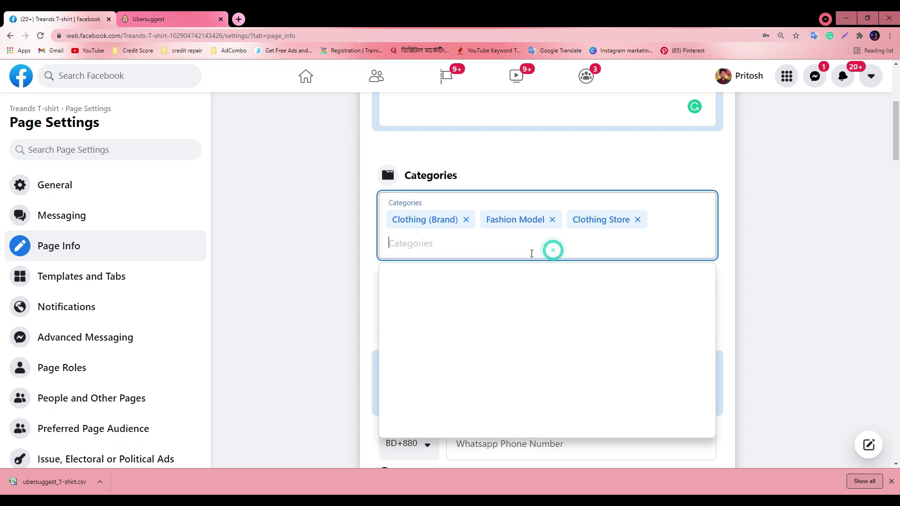
key(BackSpace)
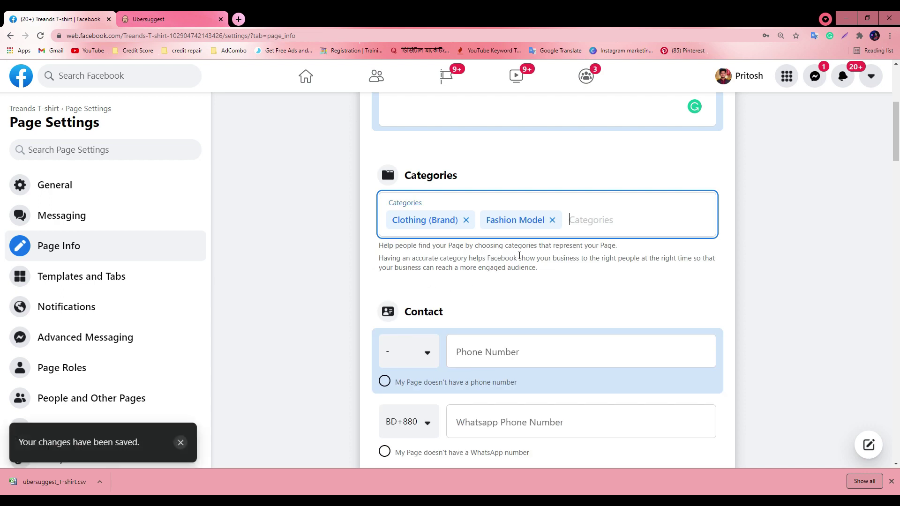
text(cloth)
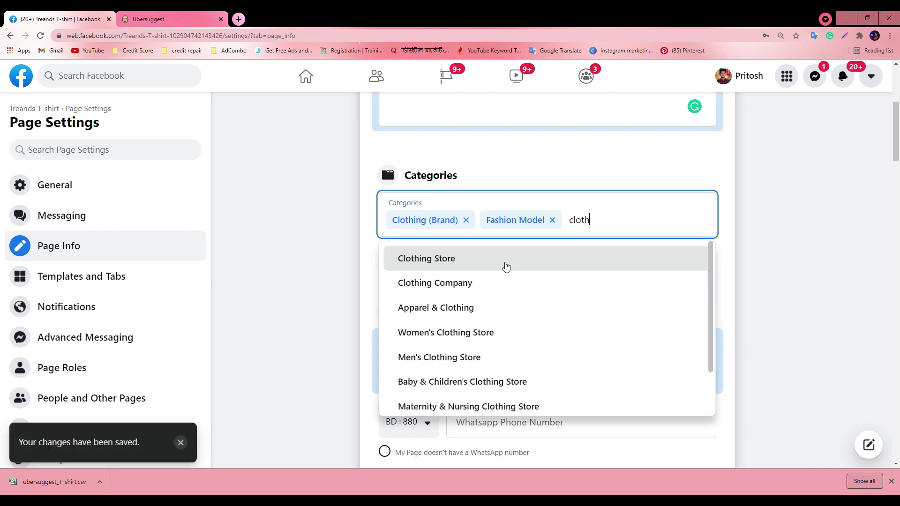
click(505, 265)
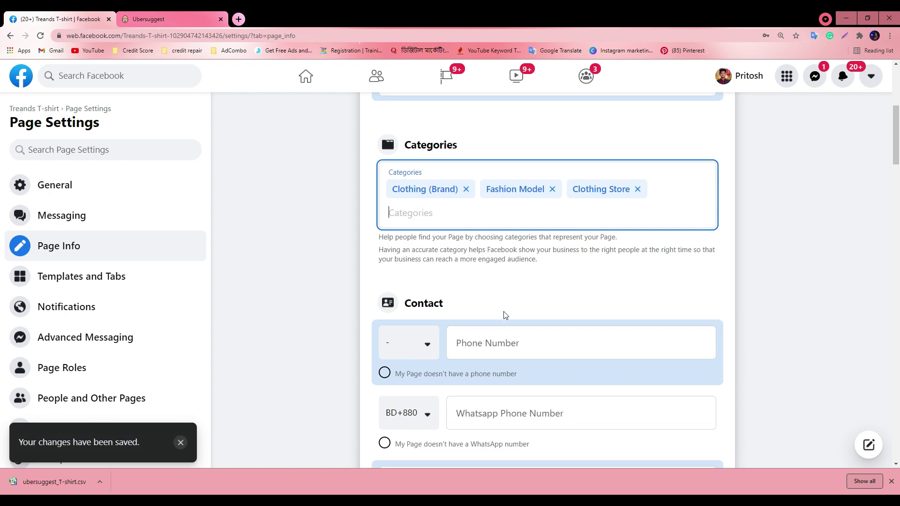
scroll(502, 309, down, 1)
Enter the Page's contact phone number with the Bangladesh country code
scroll(454, 306, down, 2)
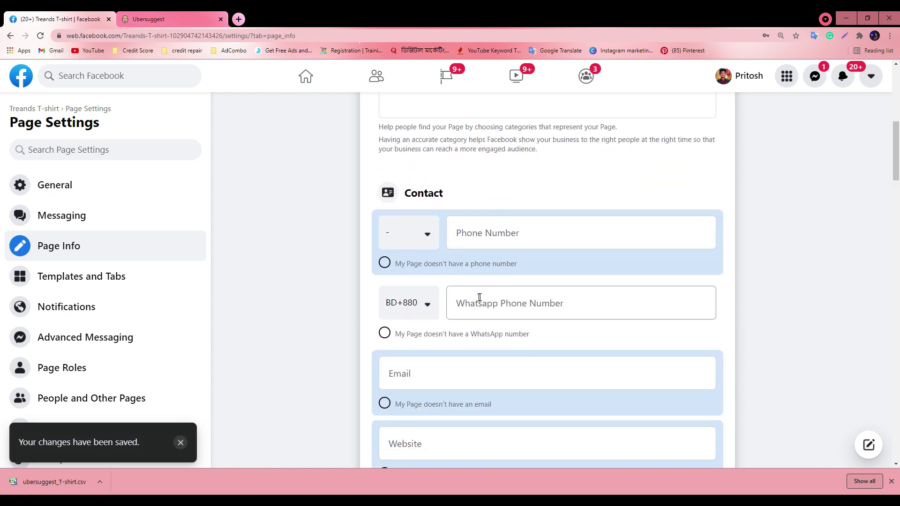
click(414, 237)
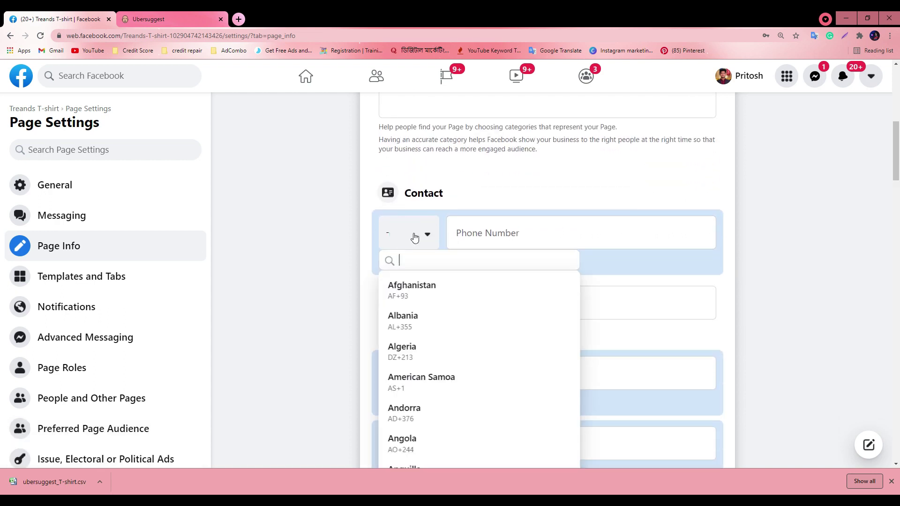
text(ba)
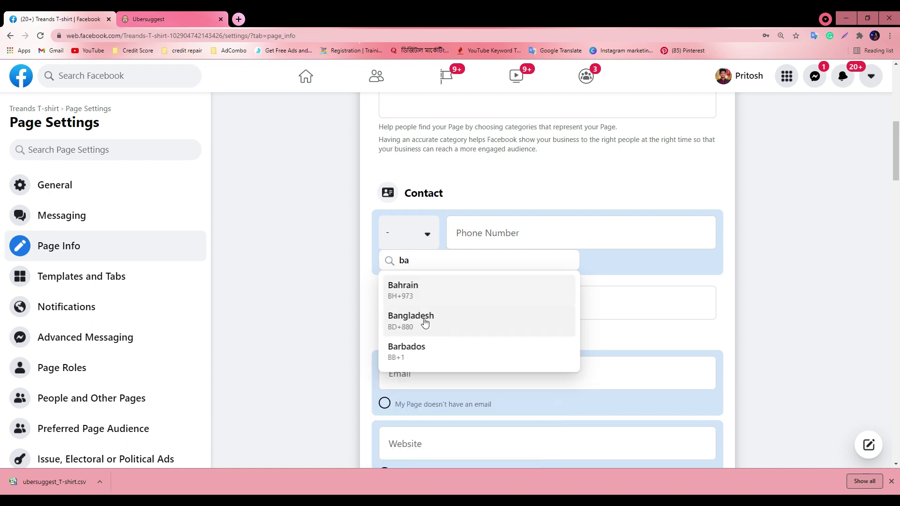
click(424, 320)
click(488, 234)
scroll(516, 347, down, 2)
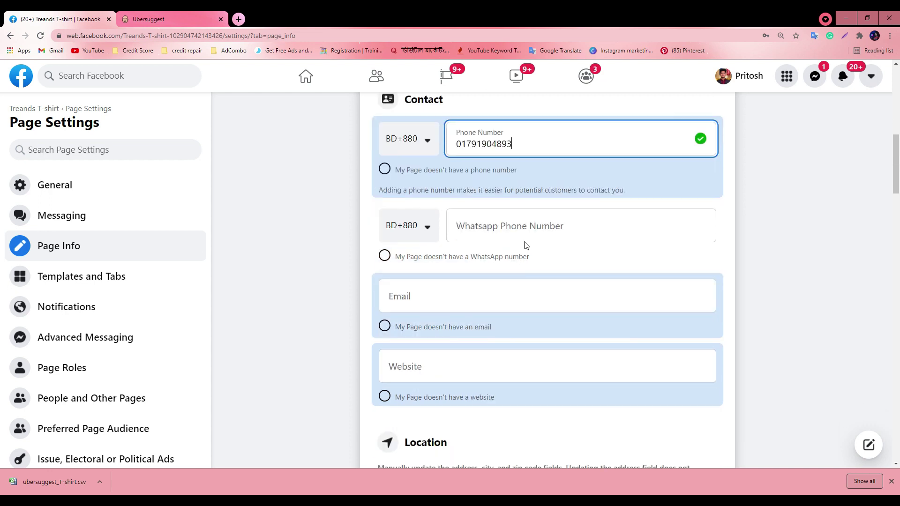
click(430, 228)
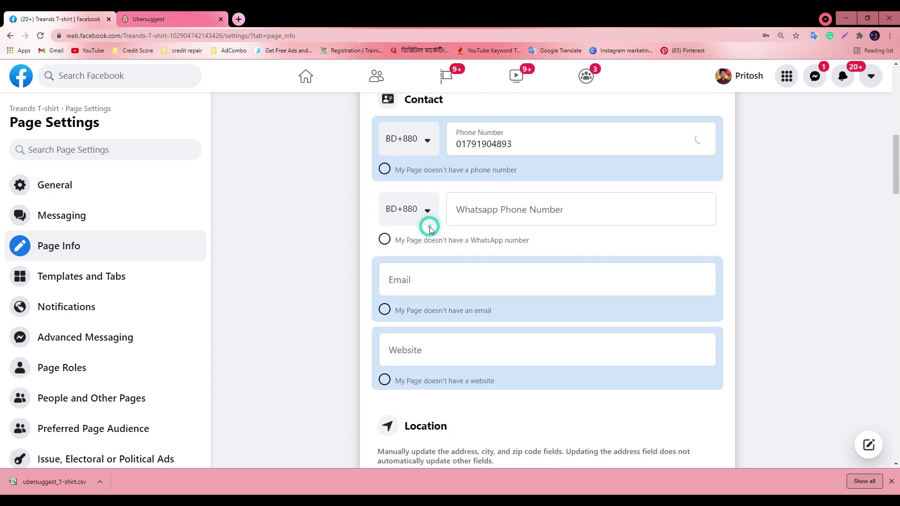
Enter a WhatsApp number with the Bangladesh code, bringing up the Connect Your Account prompt
click(423, 211)
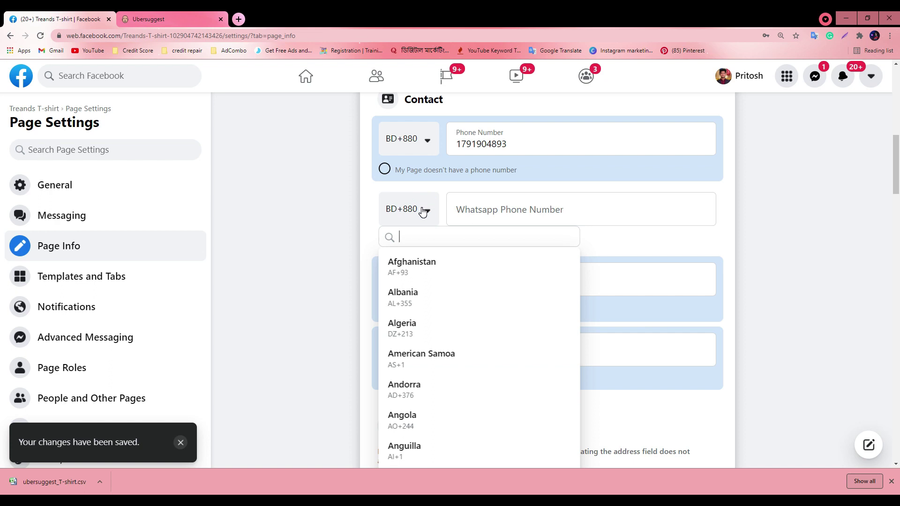
text(ba)
click(413, 291)
click(502, 209)
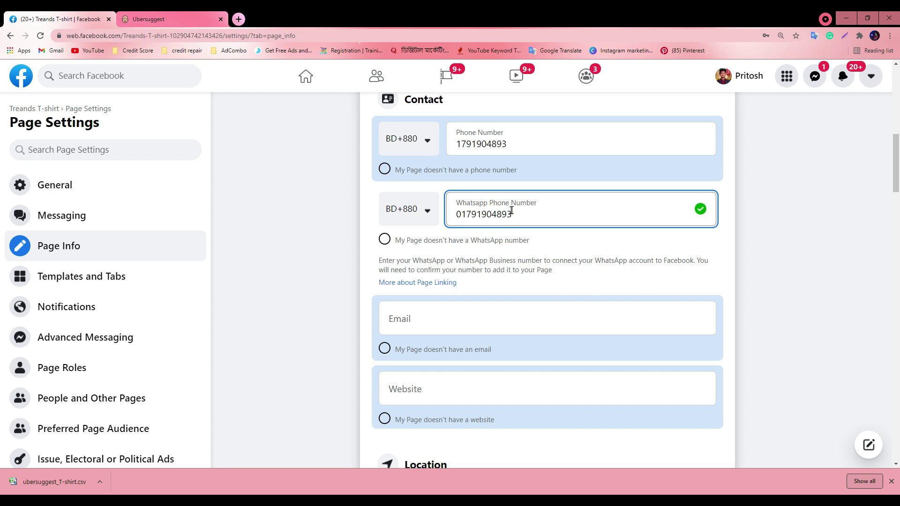
click(408, 259)
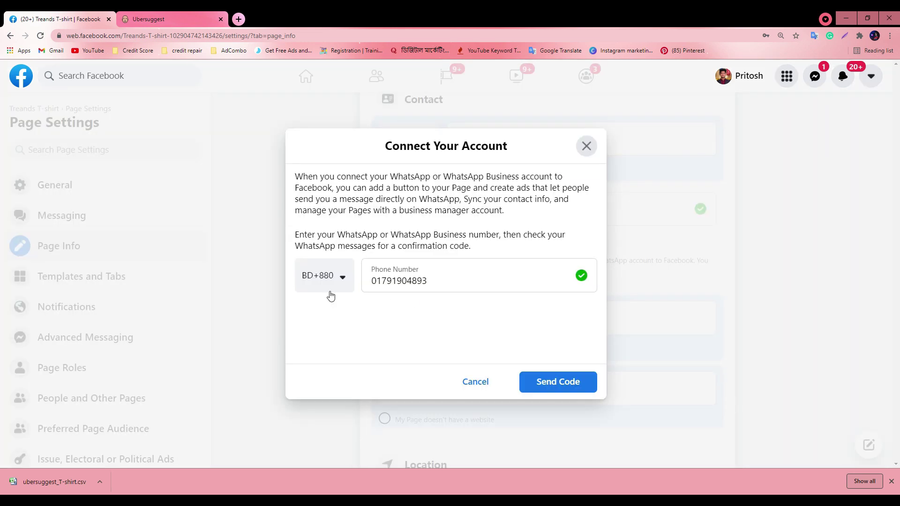
Send the WhatsApp confirmation code, then cancel the code dialog
click(575, 380)
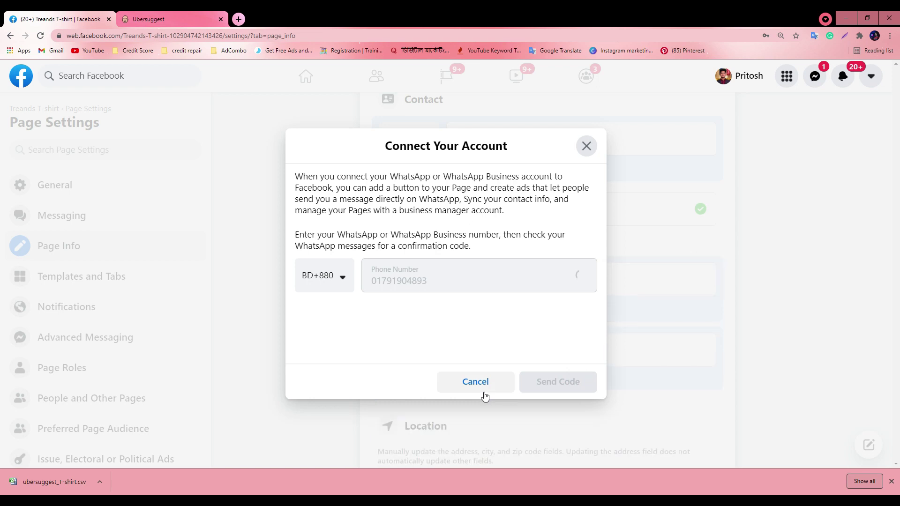
click(327, 285)
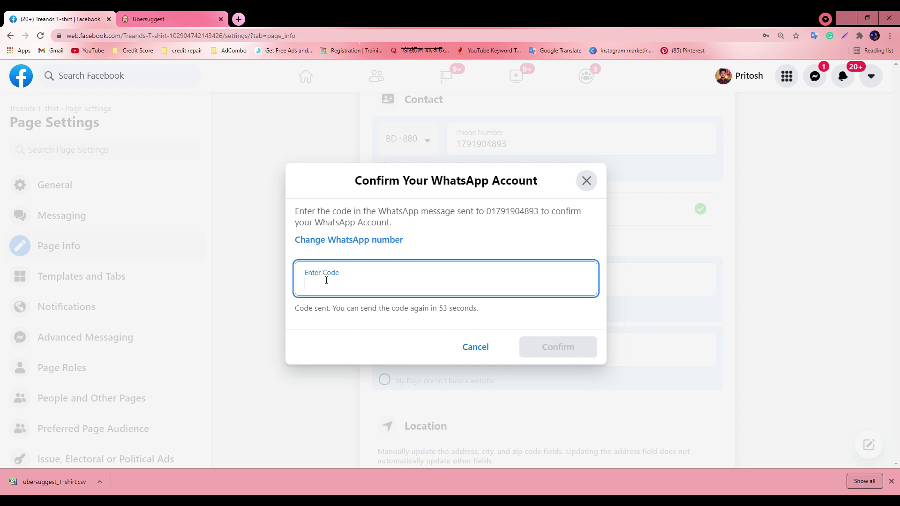
click(470, 350)
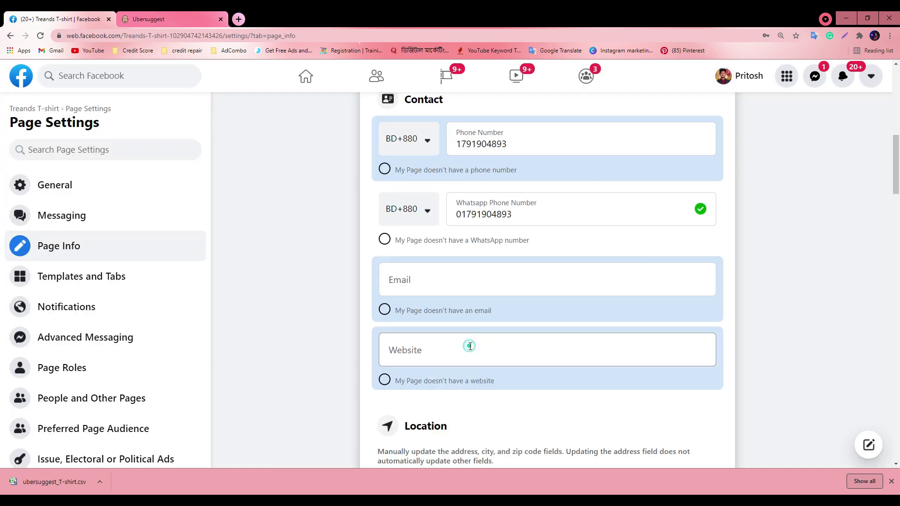
Clear the WhatsApp number and dismiss the Connect Your Account prompt
double_click(547, 216)
key(BackSpace)
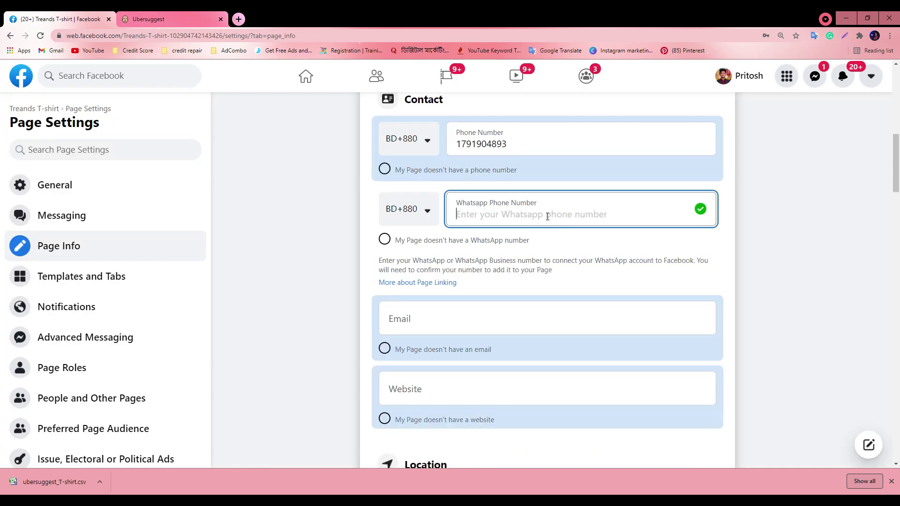
click(363, 276)
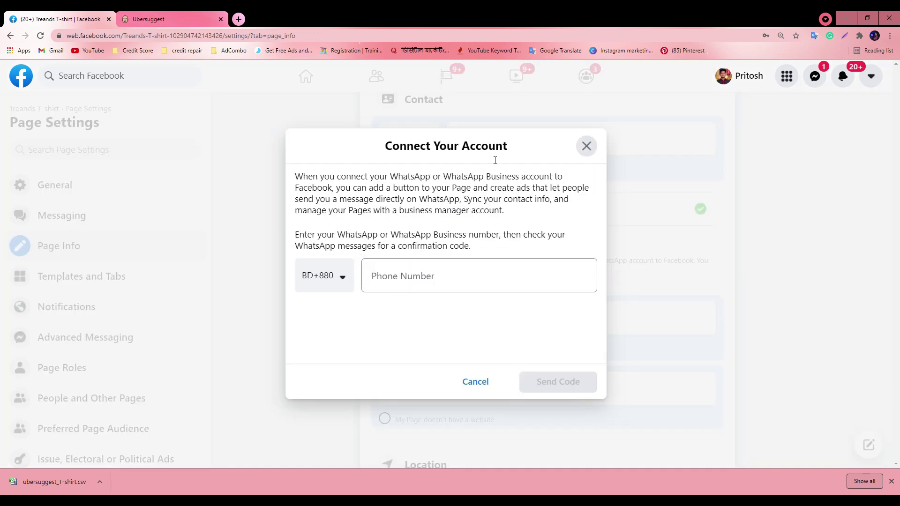
click(474, 380)
scroll(432, 318, down, 1)
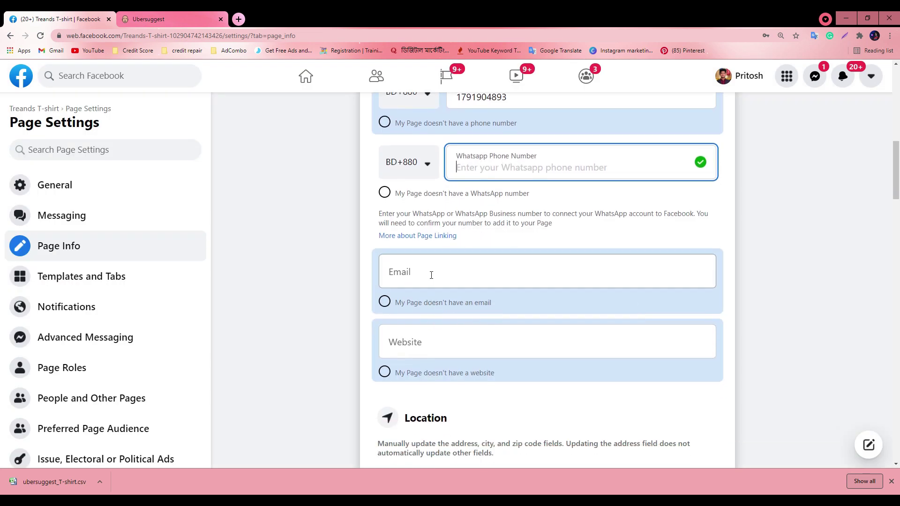
click(429, 269)
Copy the Google account's email address and open Gmail in a new tab
click(236, 17)
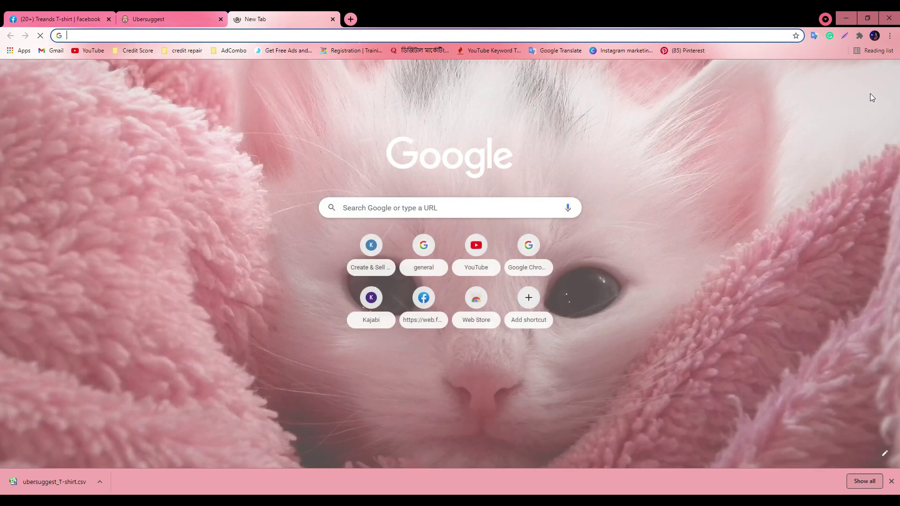
click(878, 73)
triple_click(809, 158)
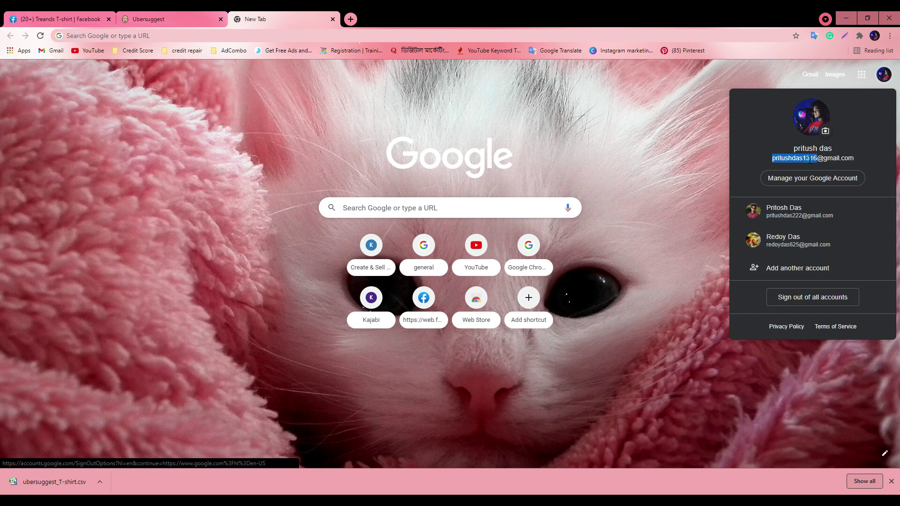
right_click(808, 158)
click(760, 165)
click(61, 19)
click(264, 15)
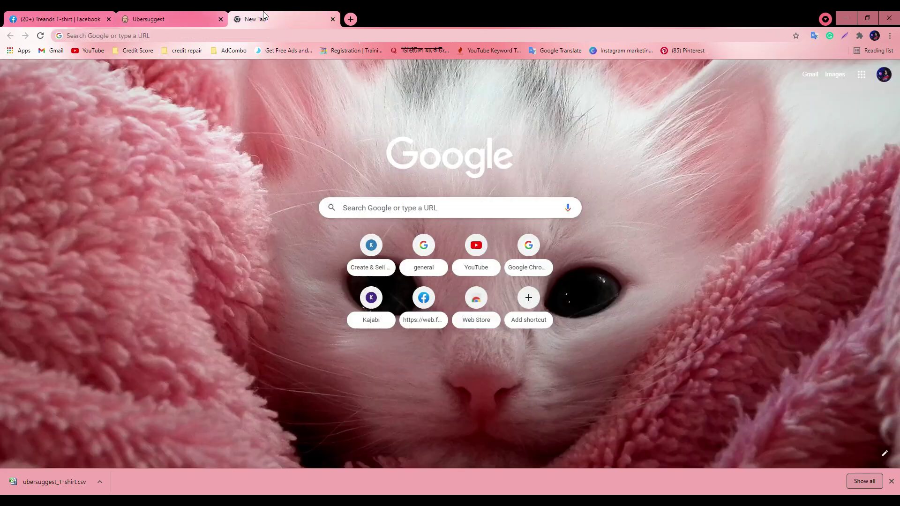
click(810, 75)
click(159, 19)
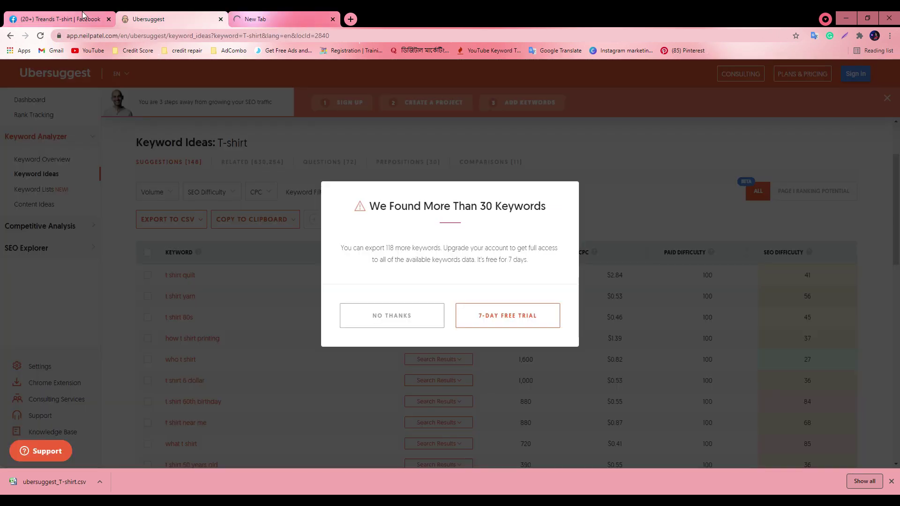
click(61, 19)
Paste the copied address into the Page's Email field and save it
click(414, 241)
right_click(413, 241)
click(441, 313)
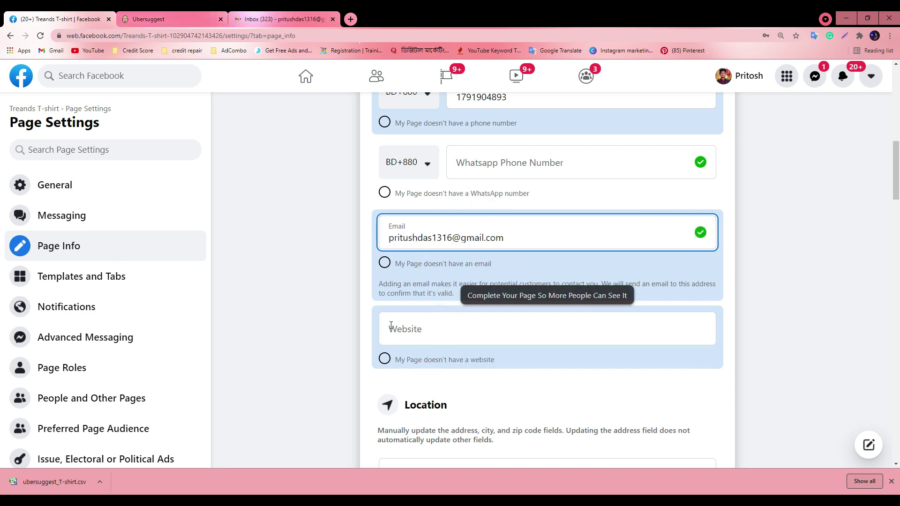
click(371, 290)
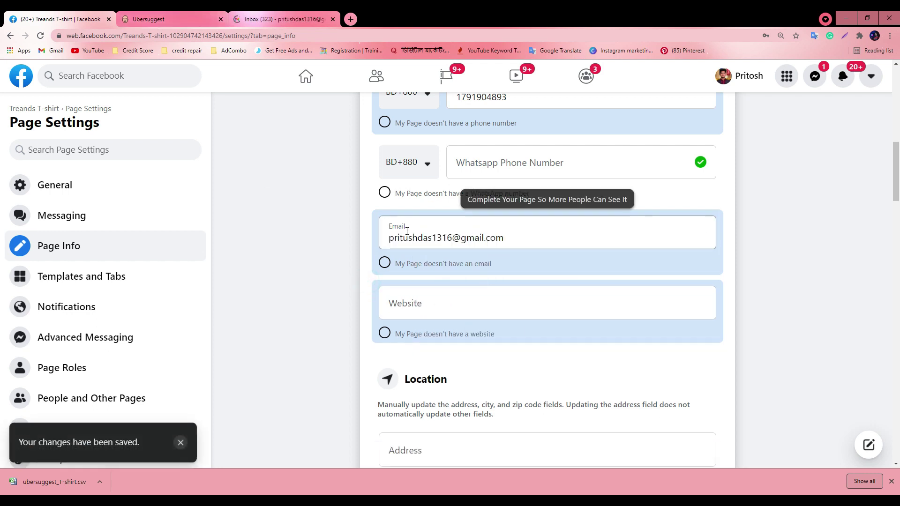
Refresh Gmail and check the Primary, Social and Promotions categories, dismissing the links prompt
click(241, 15)
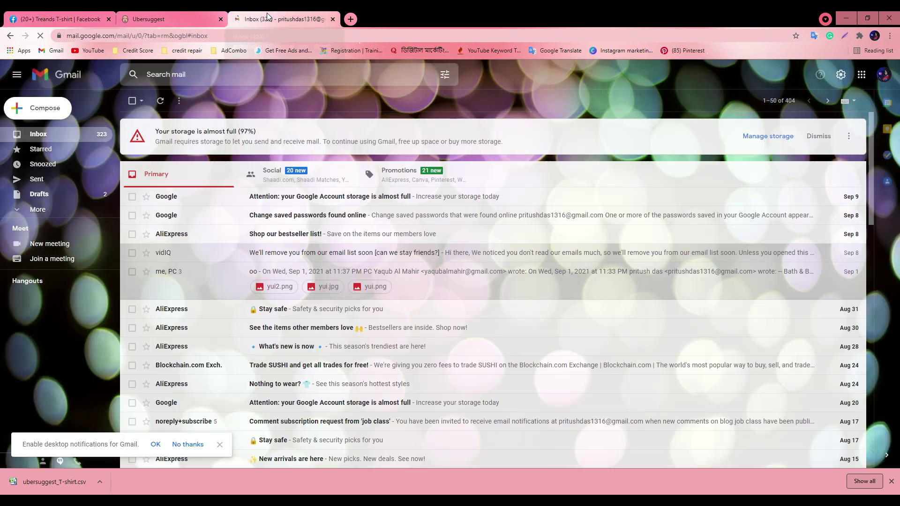
click(159, 101)
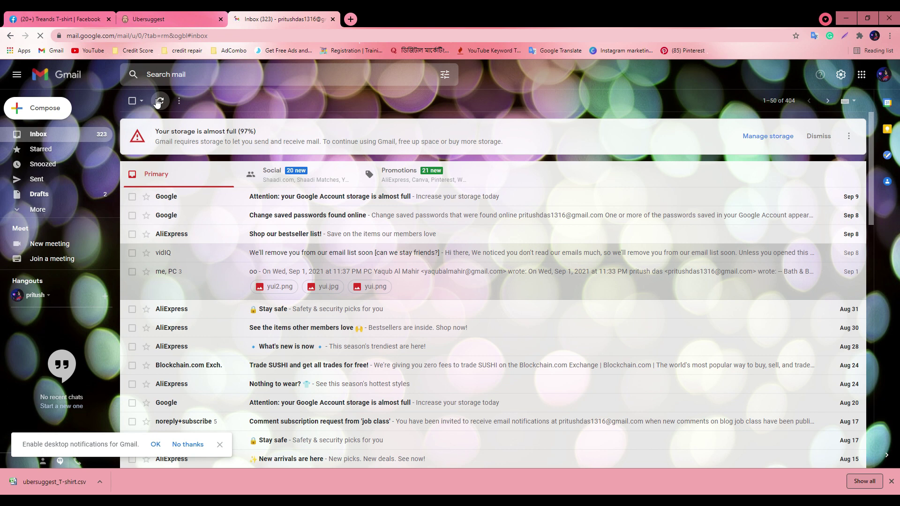
click(276, 175)
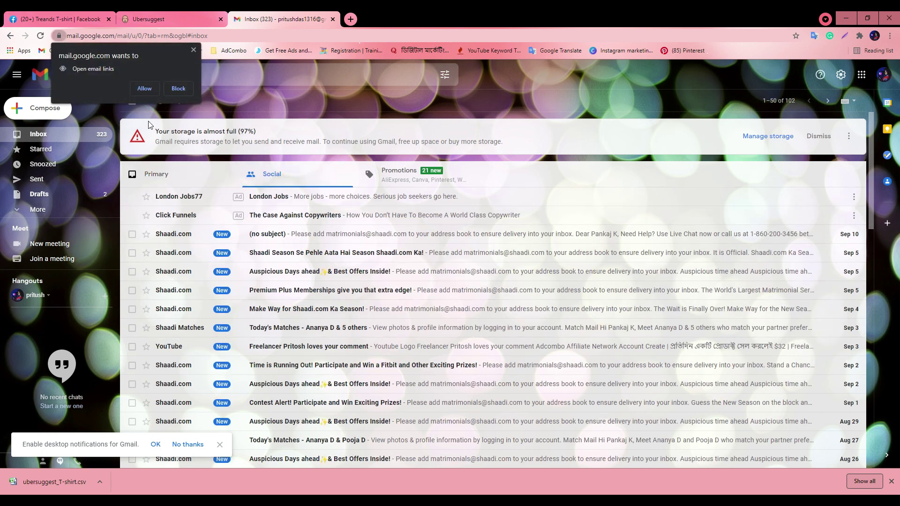
click(162, 174)
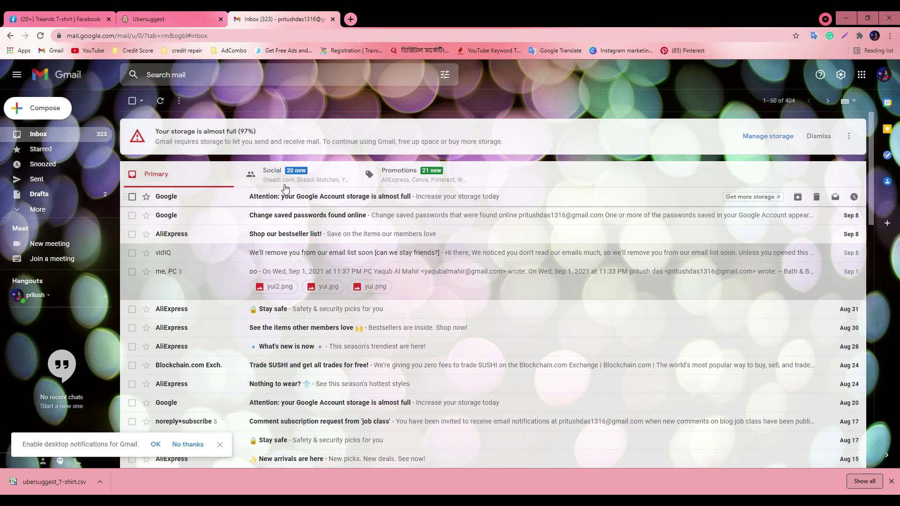
click(288, 176)
click(404, 175)
click(294, 181)
click(213, 183)
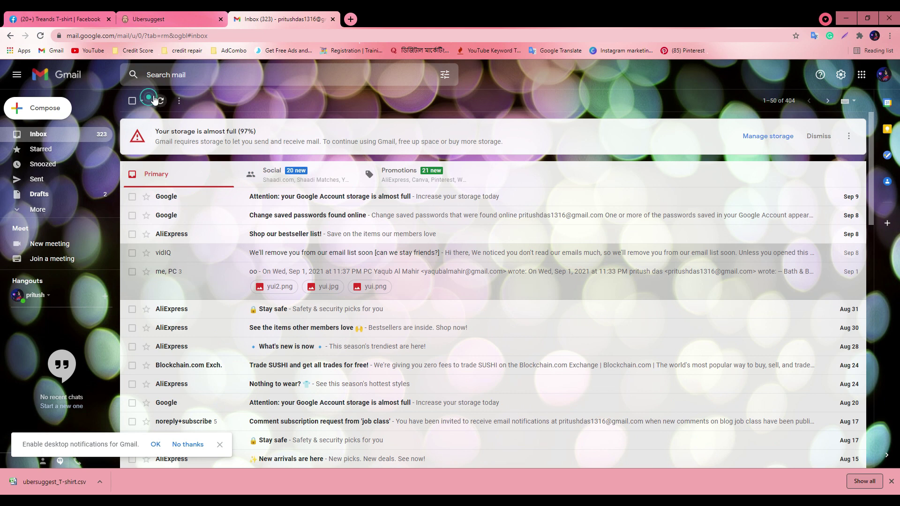
Back on Facebook Page Info, leave the Website field empty for now
click(23, 15)
scroll(533, 277, up, 2)
click(422, 242)
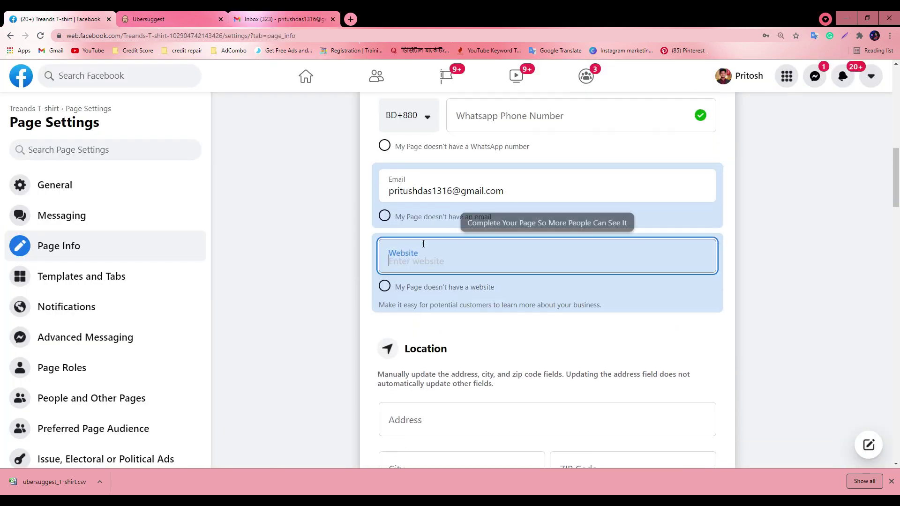
click(673, 336)
scroll(612, 314, up, 2)
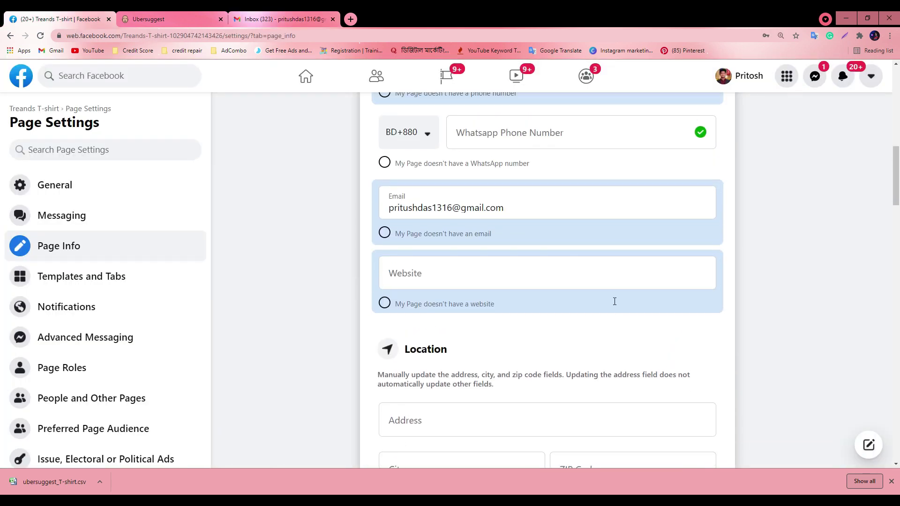
Refresh Gmail again and cycle through Social and Promotions, back to Primary
click(281, 19)
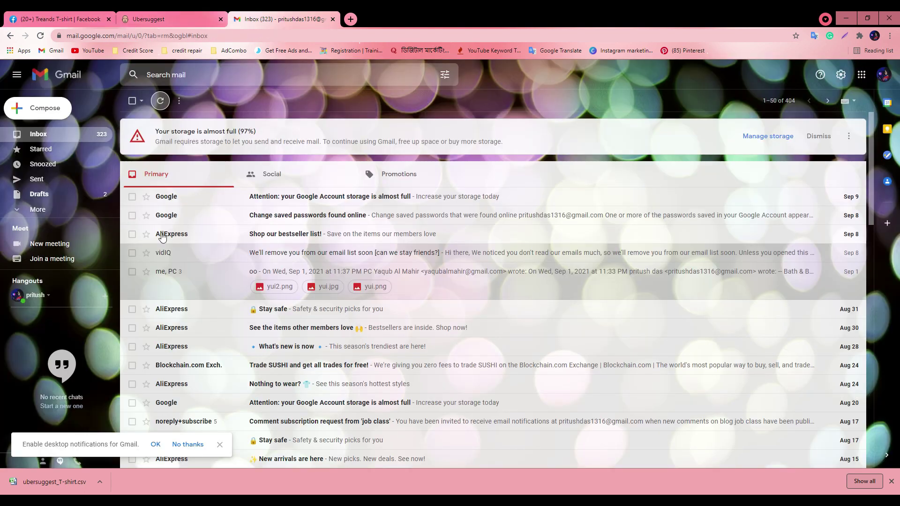
click(158, 102)
click(265, 175)
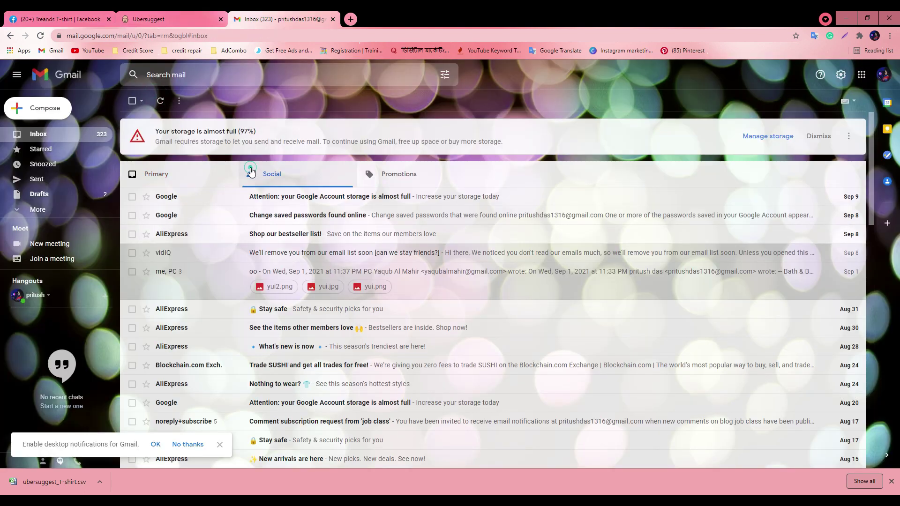
click(158, 176)
click(262, 181)
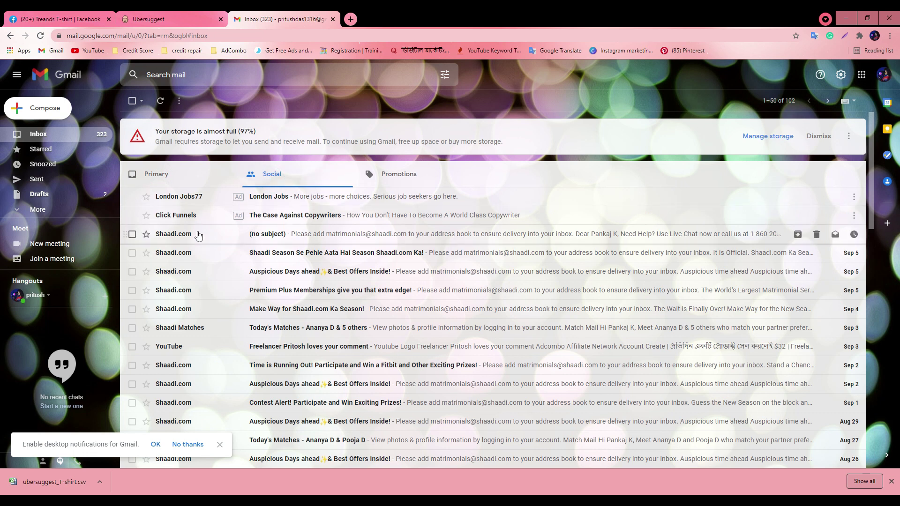
click(385, 180)
click(157, 175)
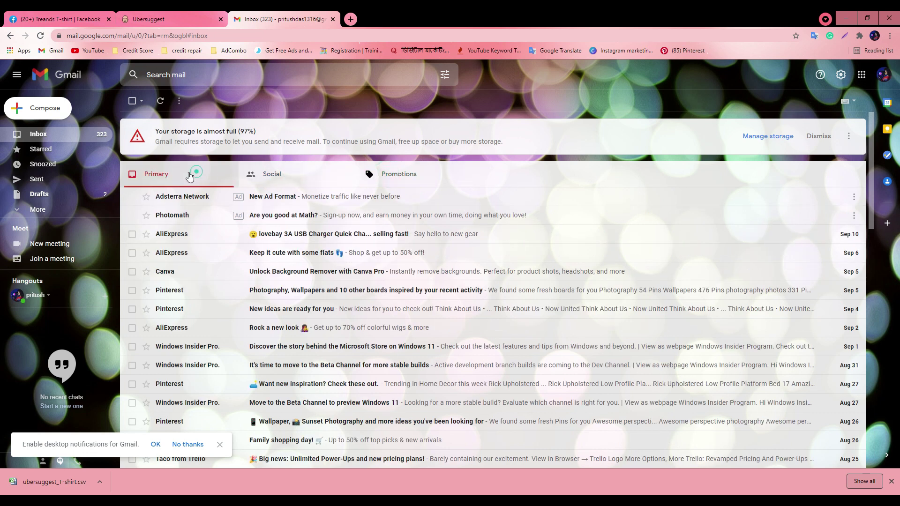
click(56, 19)
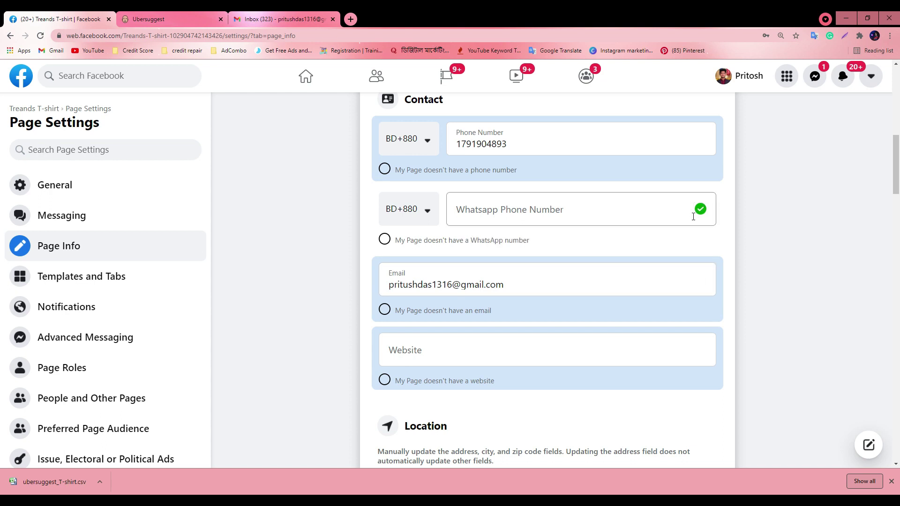
Refresh Gmail a third time, glance at Social, and return to Primary
click(295, 14)
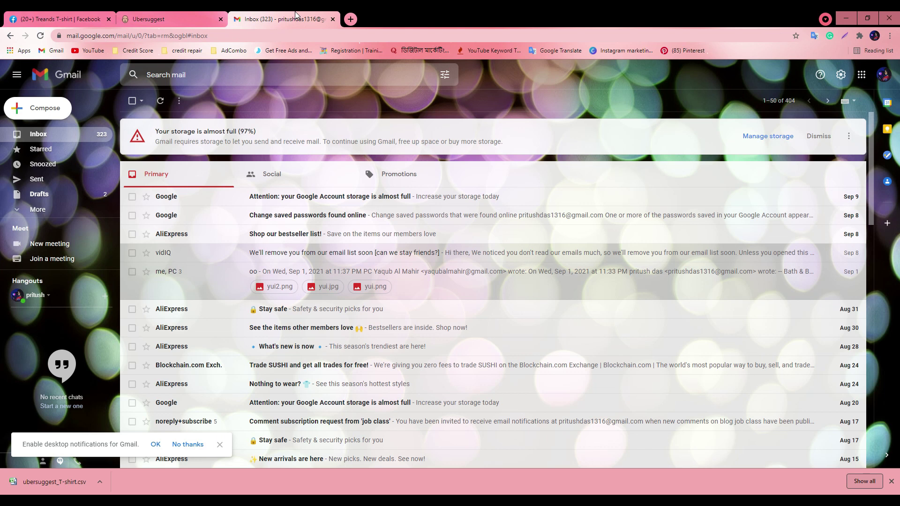
click(160, 101)
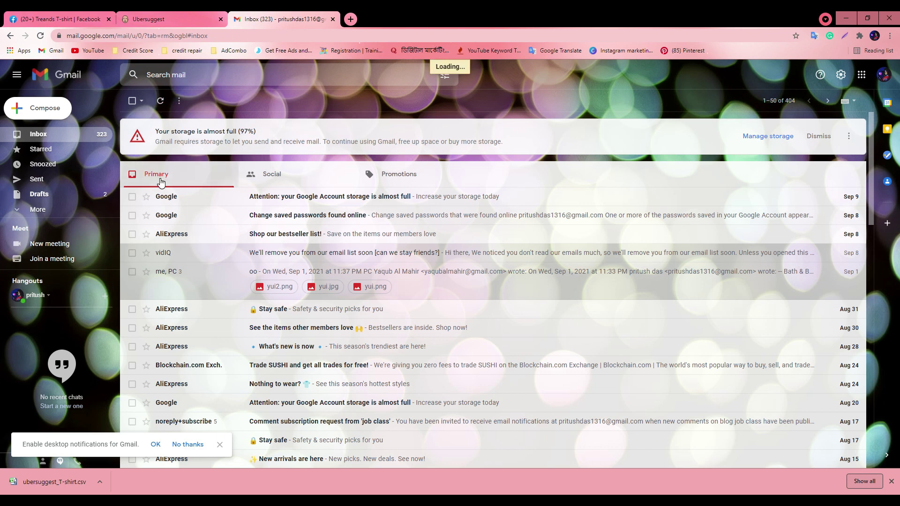
click(241, 181)
click(181, 176)
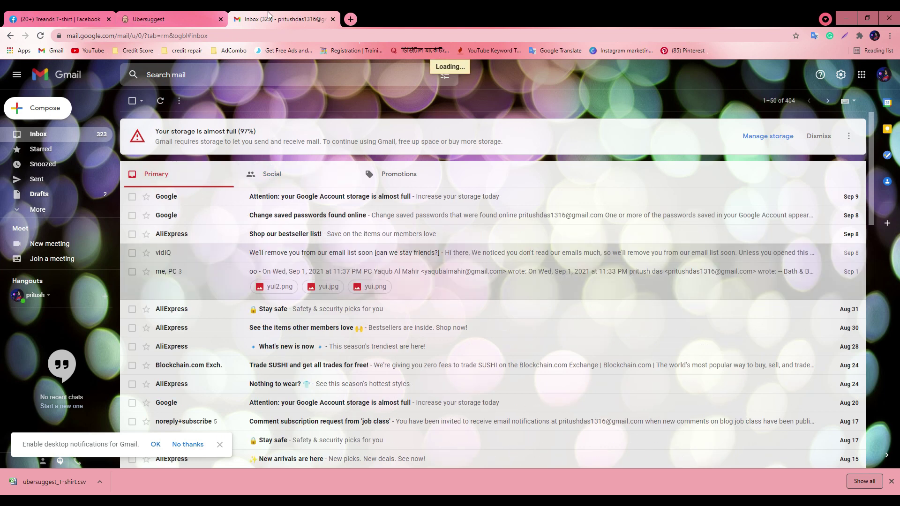
click(91, 15)
Save the Page's contact email and move on to the Website field
double_click(495, 285)
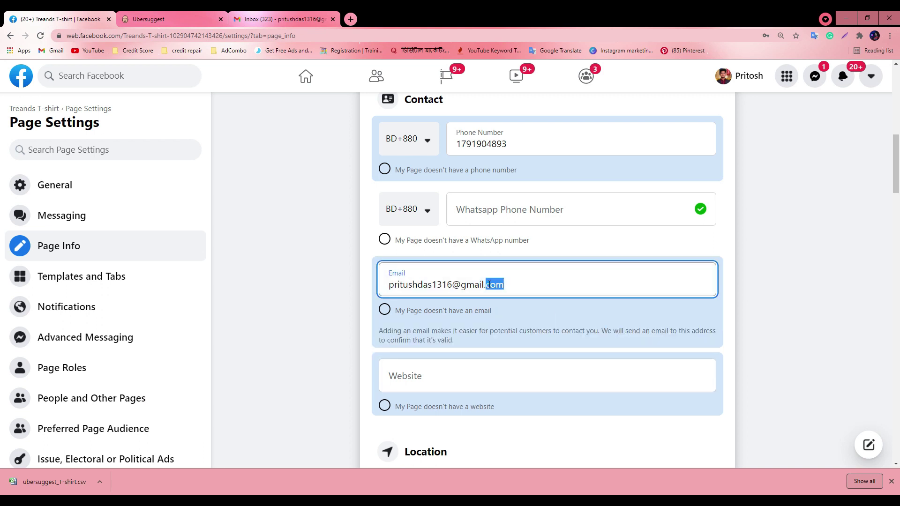
click(370, 294)
scroll(398, 263, down, 3)
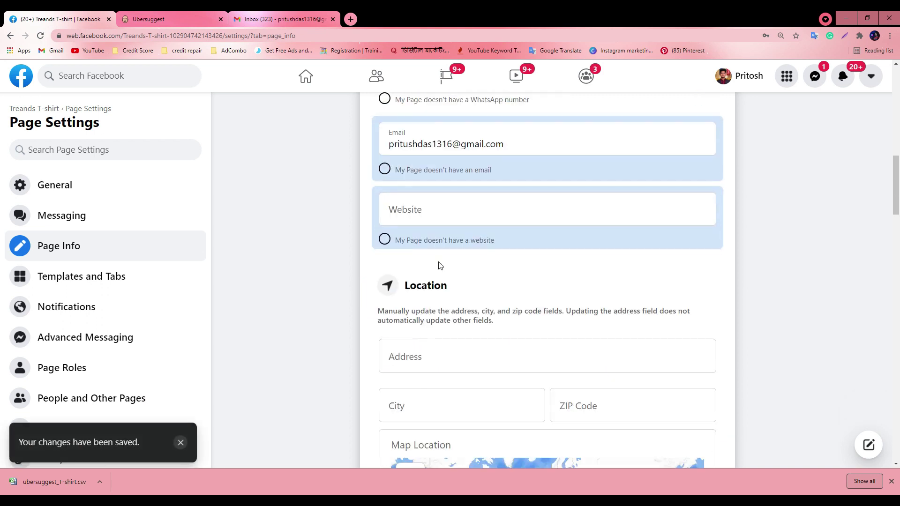
click(409, 210)
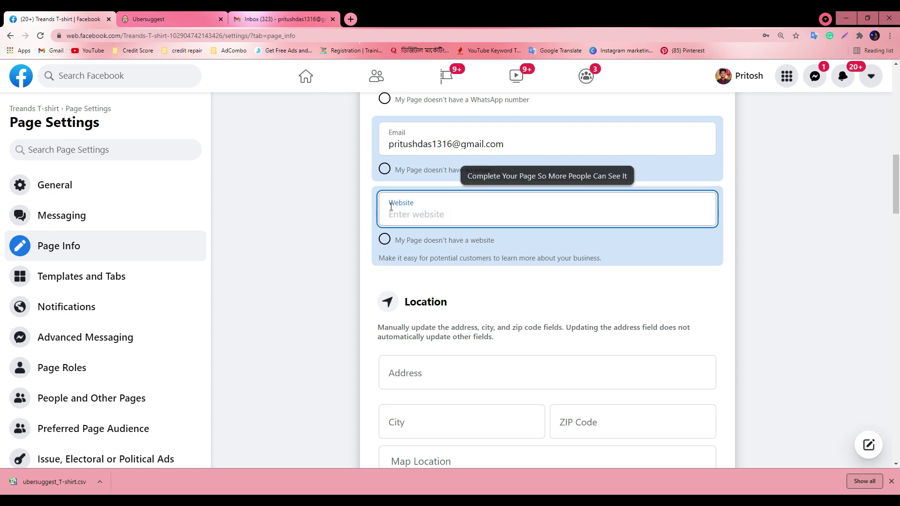
click(350, 19)
text(tech)
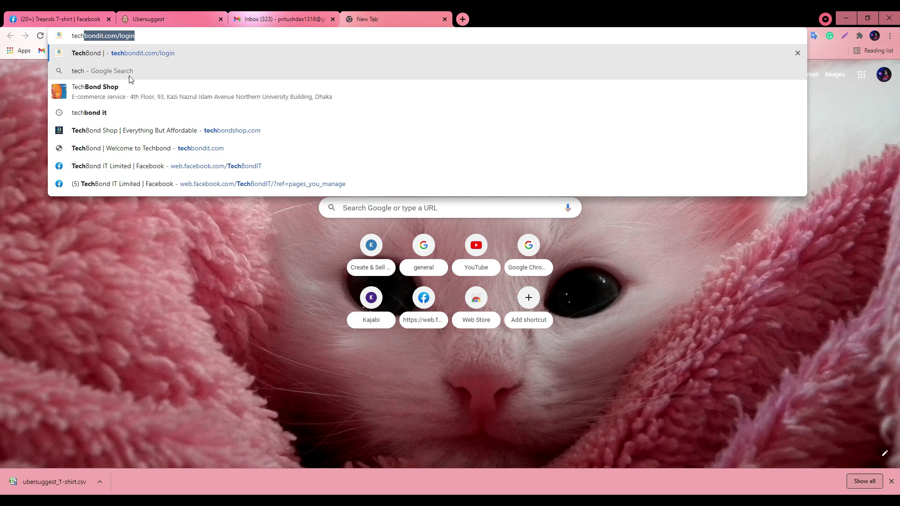
click(114, 81)
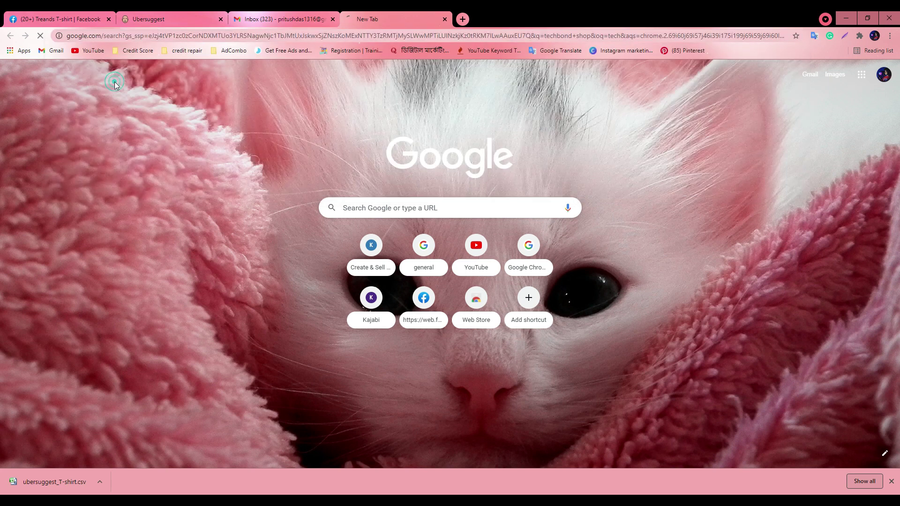
click(120, 162)
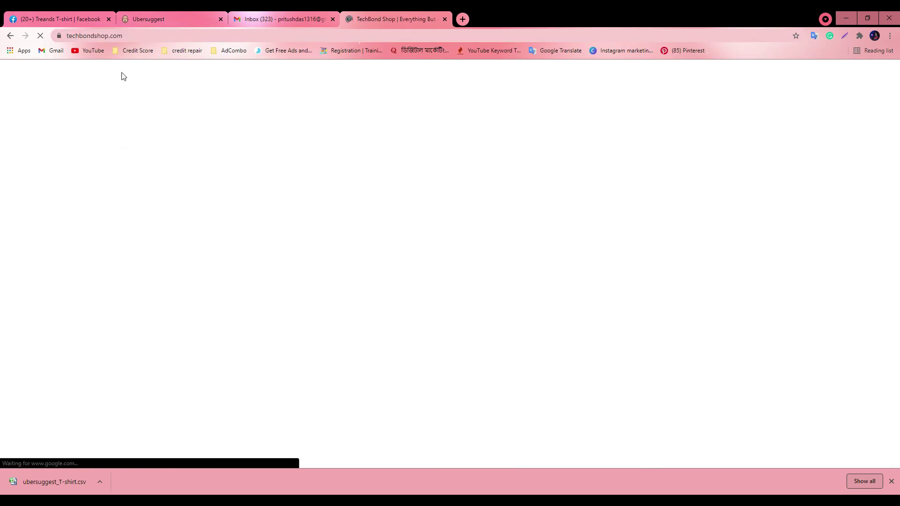
click(115, 26)
click(390, 14)
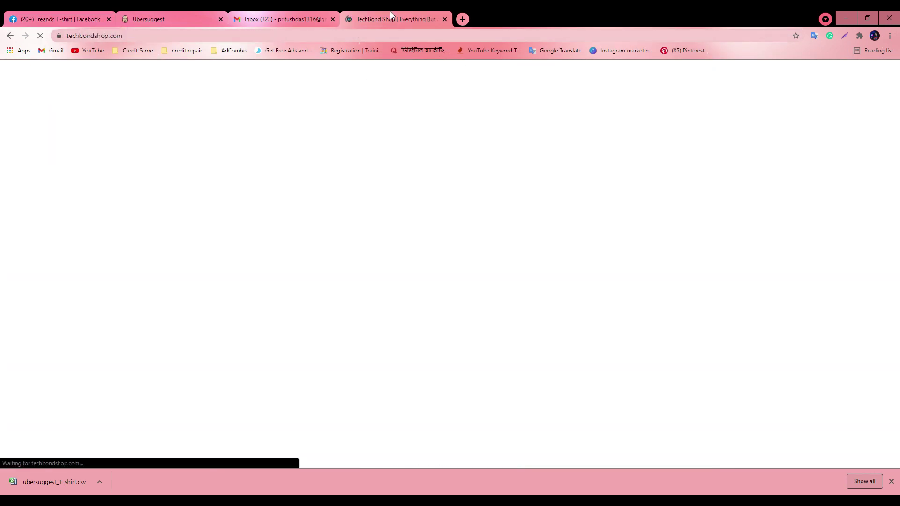
click(262, 37)
key(ctrl+c)
click(56, 19)
click(527, 214)
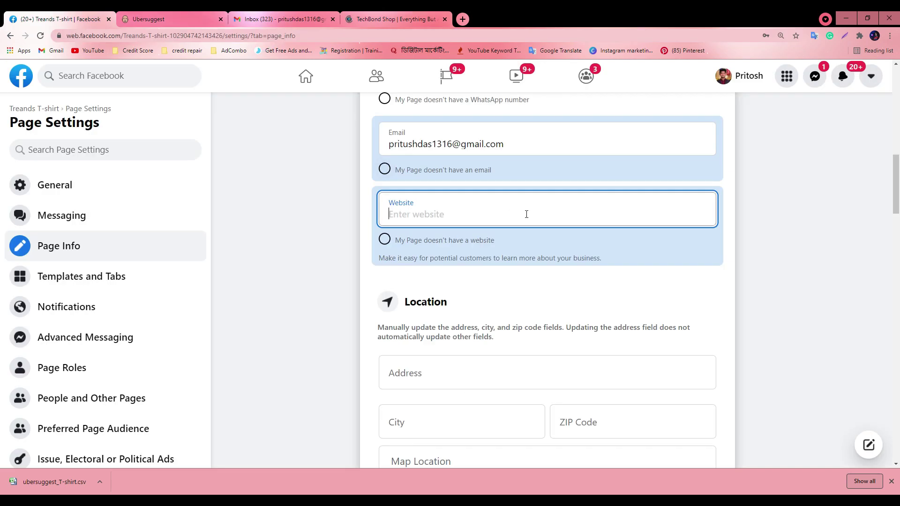
key(ctrl+v)
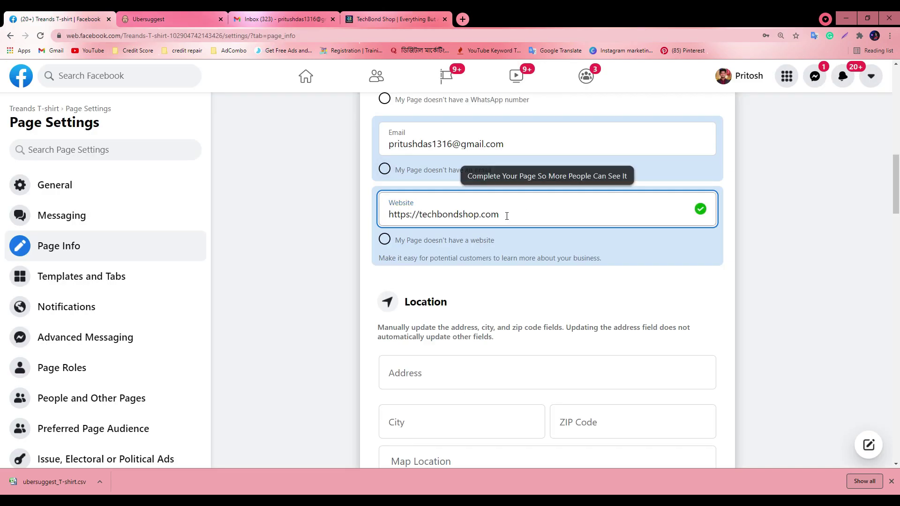
click(503, 287)
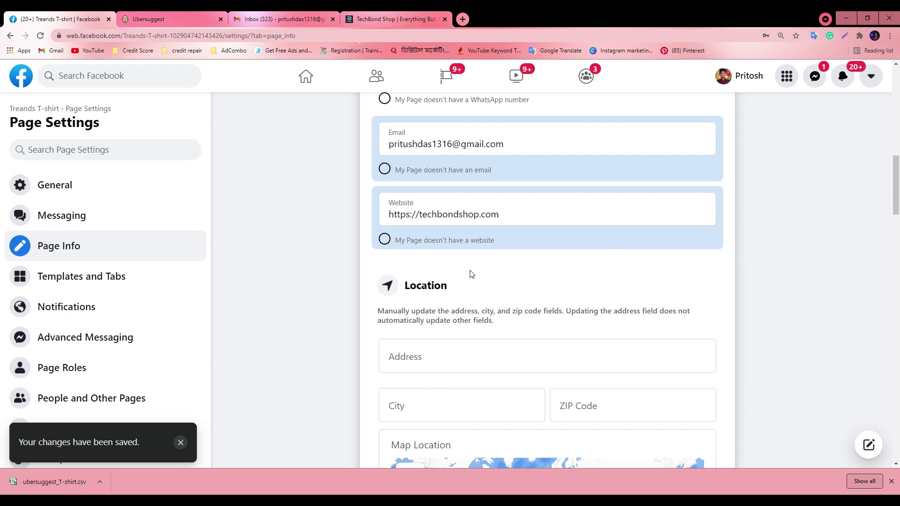
scroll(464, 275, down, 2)
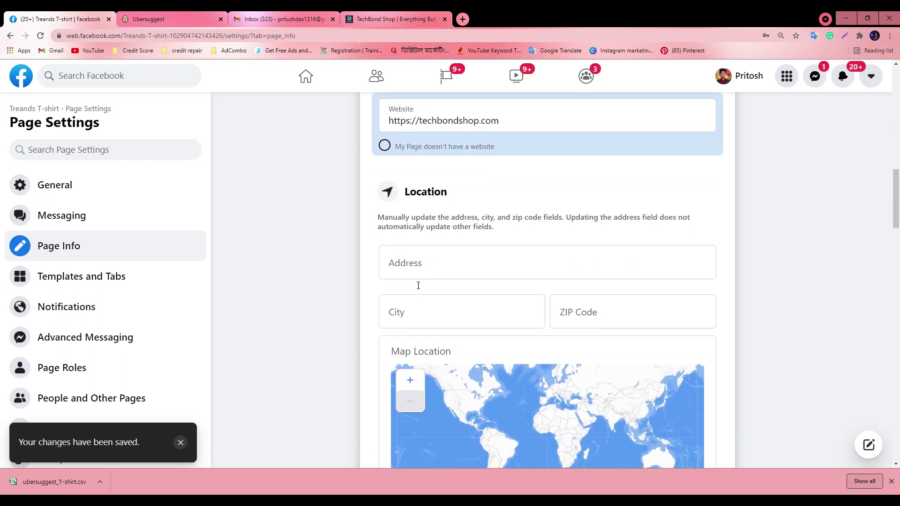
Fill address, city Sylhet and ZIP from the saved autofill entry and save the location
click(425, 264)
scroll(469, 255, down, 1)
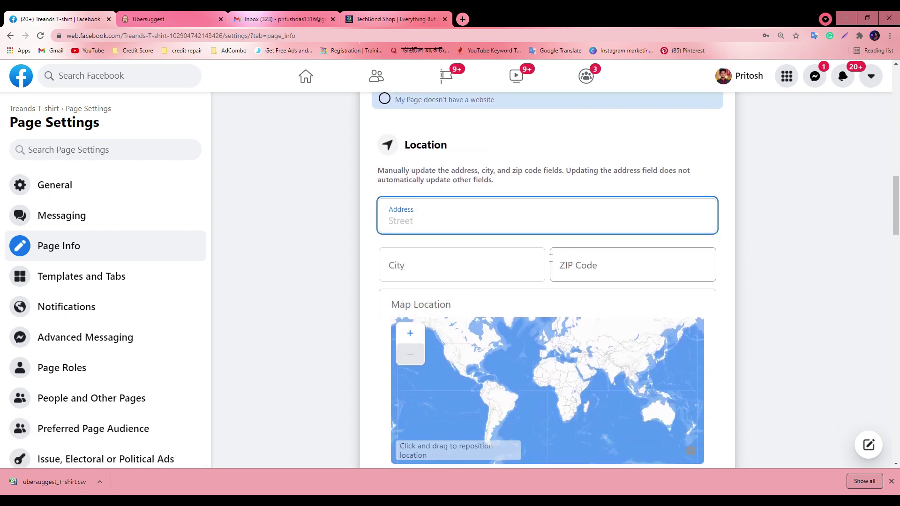
click(435, 222)
click(438, 246)
click(372, 269)
scroll(620, 248, down, 3)
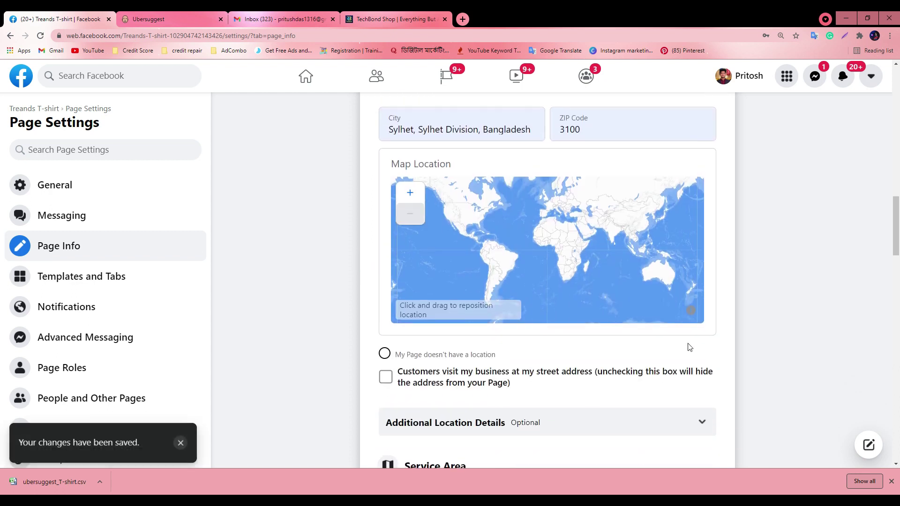
scroll(483, 236, up, 2)
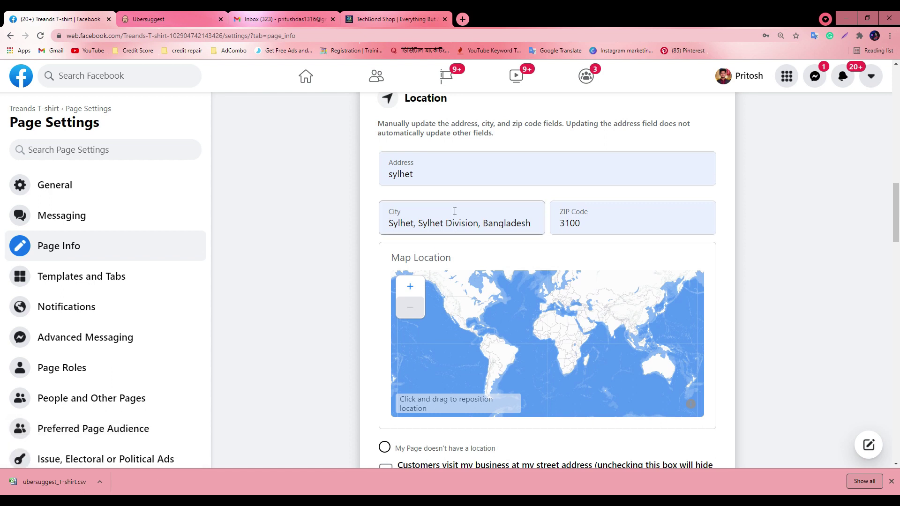
Open Facebook home in a new tab, then close that extra tab
right_click(321, 74)
click(347, 78)
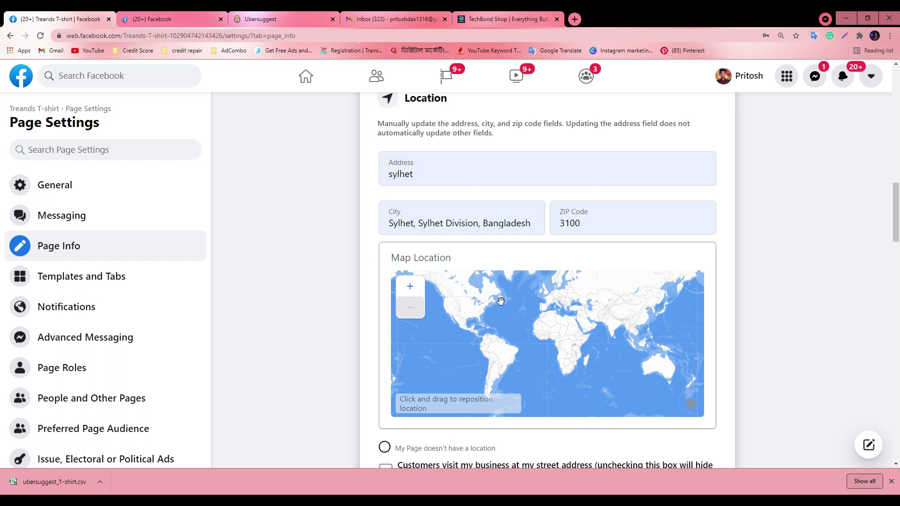
click(221, 19)
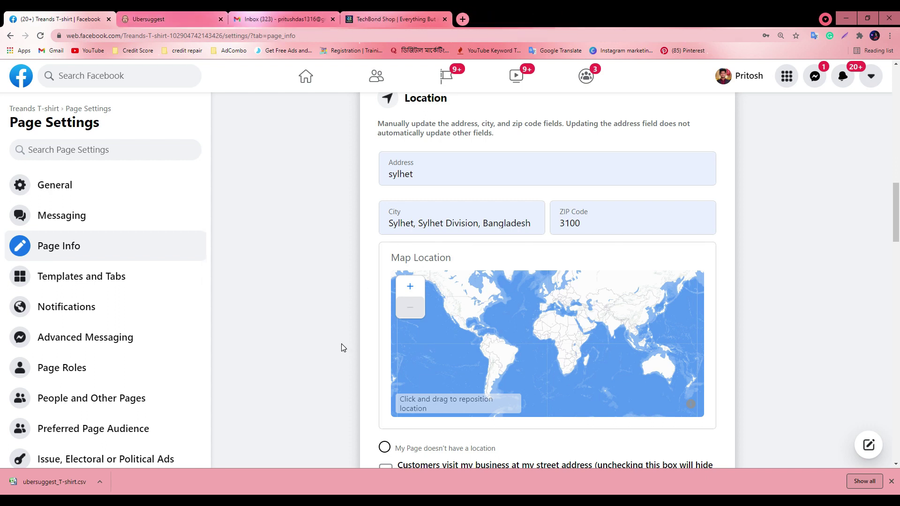
Expand and collapse Additional Location Details, then focus the Service Area field
scroll(335, 341, down, 4)
scroll(753, 322, down, 1)
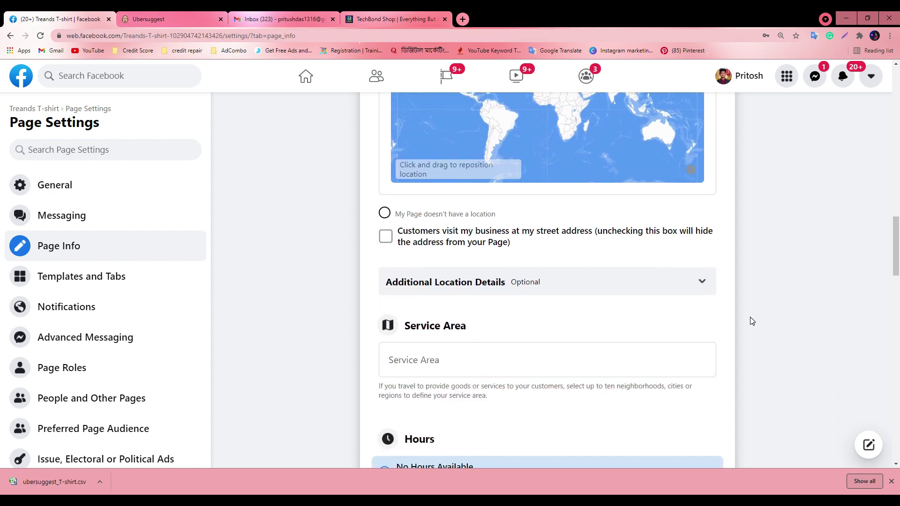
click(703, 283)
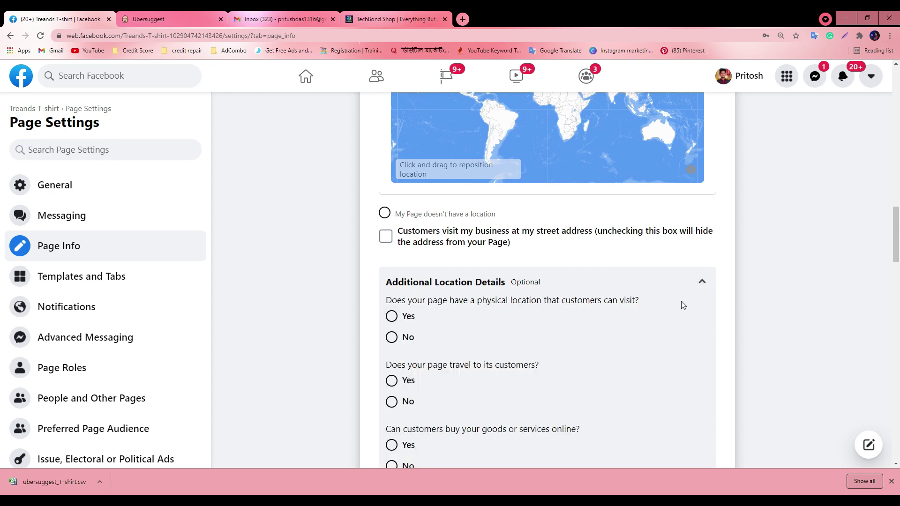
scroll(657, 305, down, 3)
scroll(430, 224, up, 1)
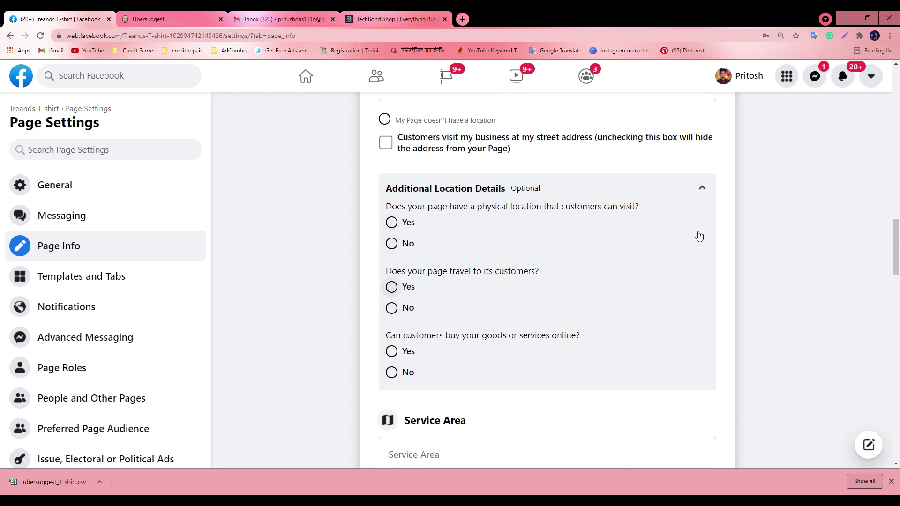
click(701, 188)
scroll(399, 261, down, 2)
scroll(432, 208, up, 1)
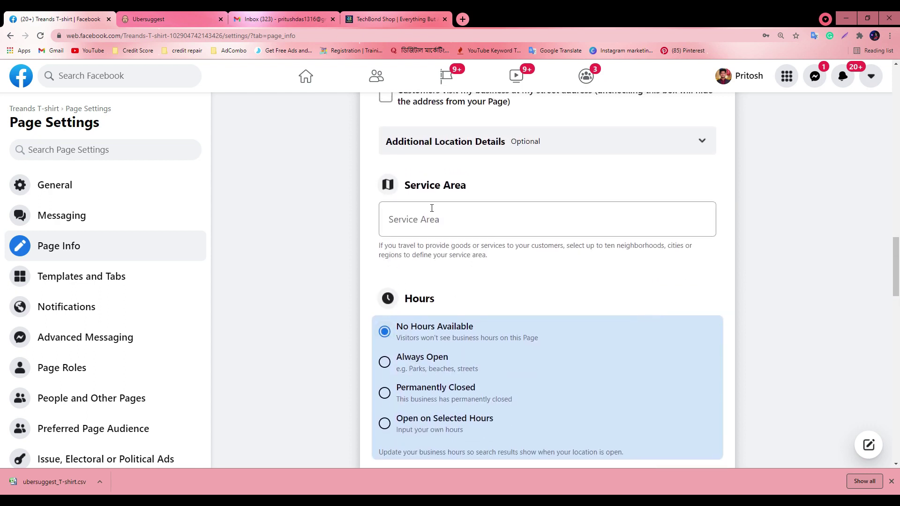
click(422, 219)
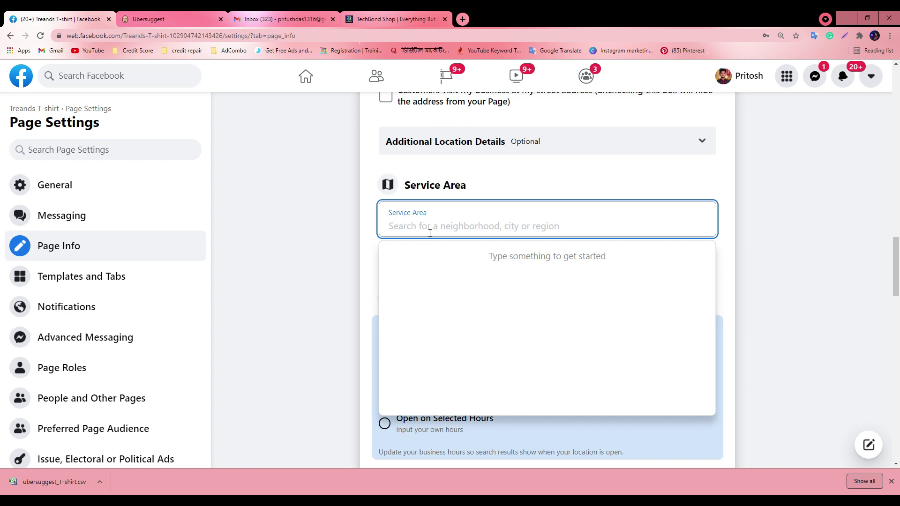
text(sy)
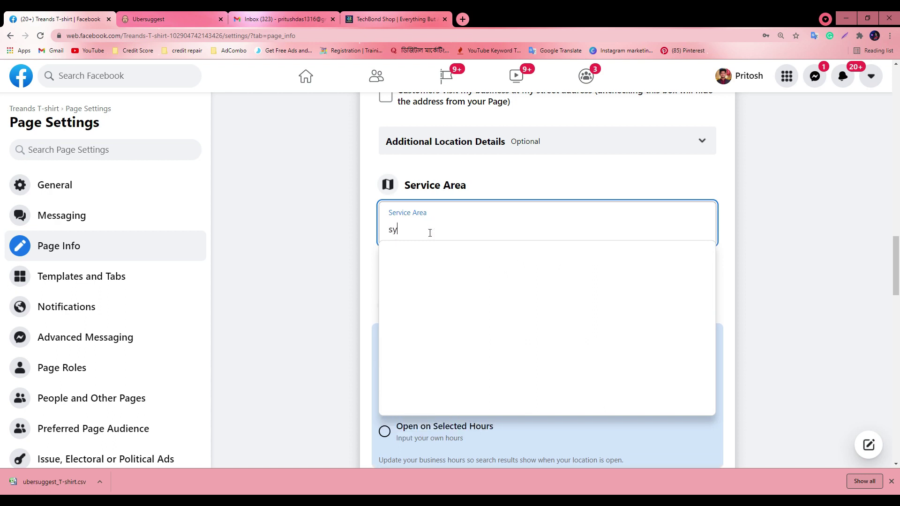
text(lhe)
click(434, 251)
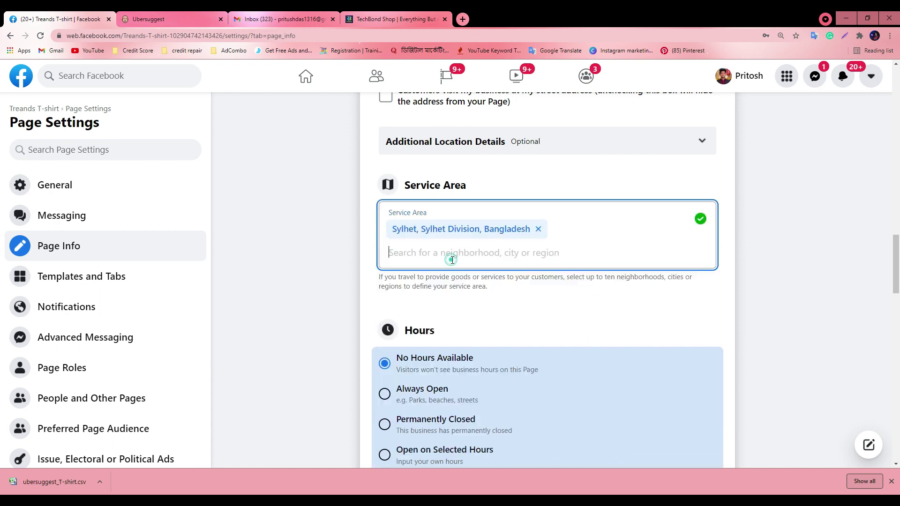
text(sunam)
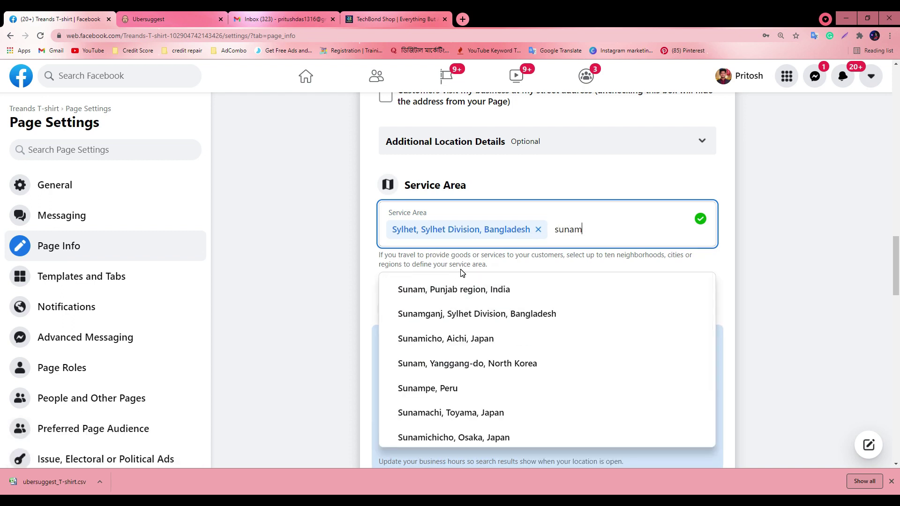
text(gan)
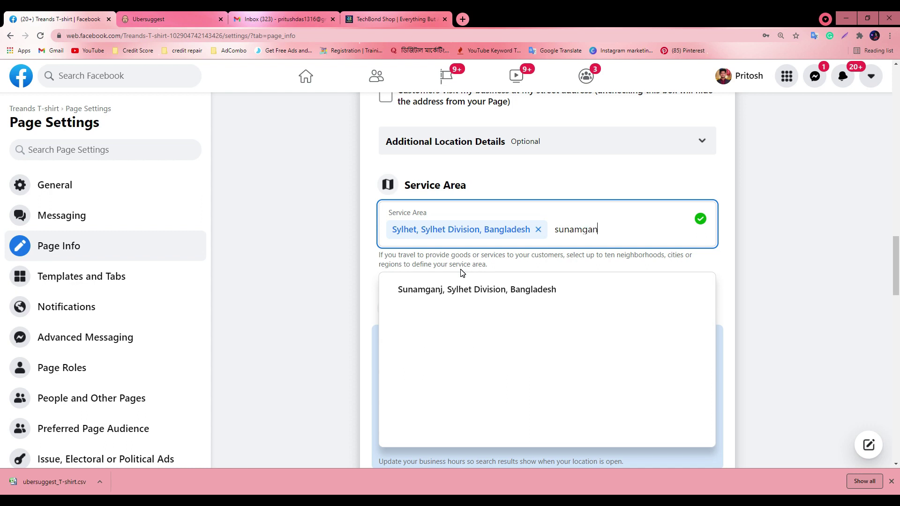
click(450, 291)
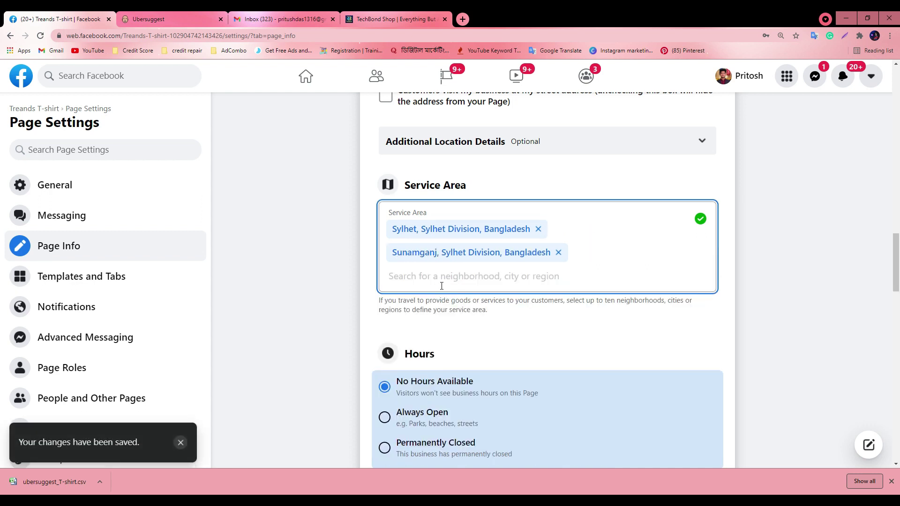
text(khul)
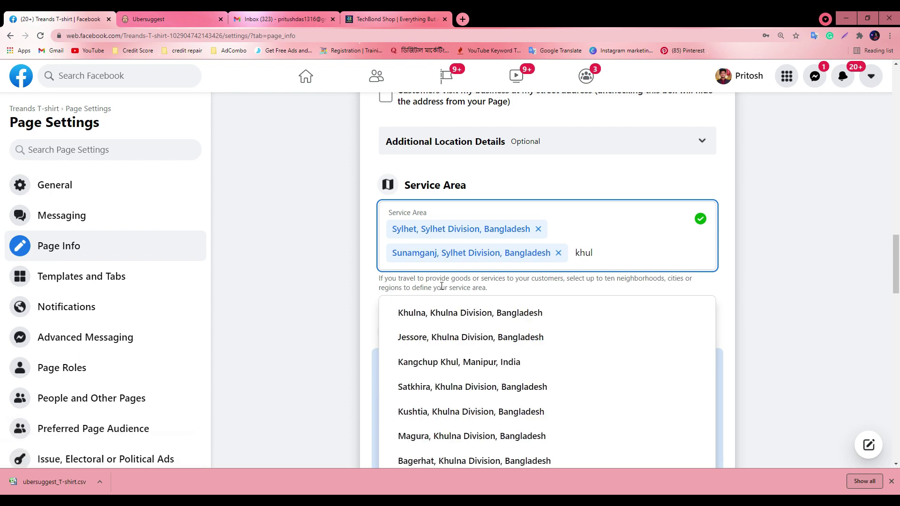
click(438, 314)
text(boris)
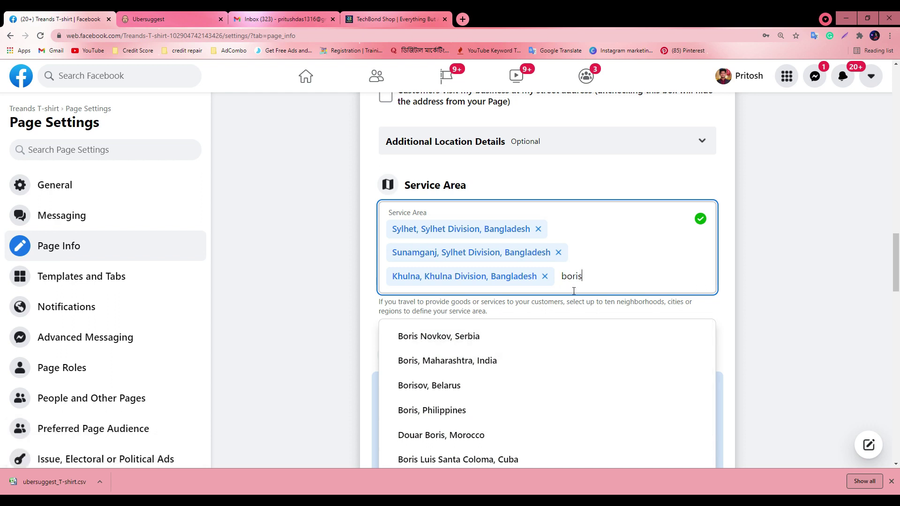
text(a)
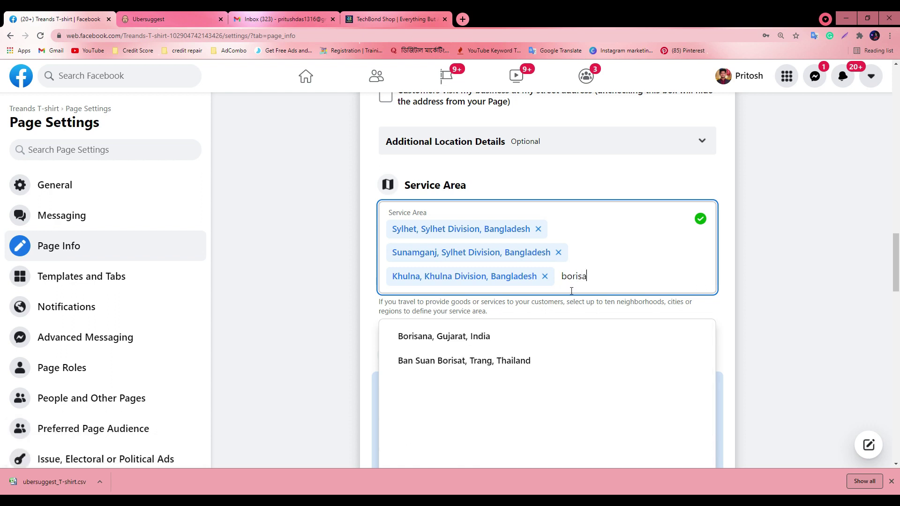
key(BackSpace)
key(BackSpace)
key(BackSpace)
key(BackSpace)
key(BackSpace)
key(BackSpace)
key(BackSpace)
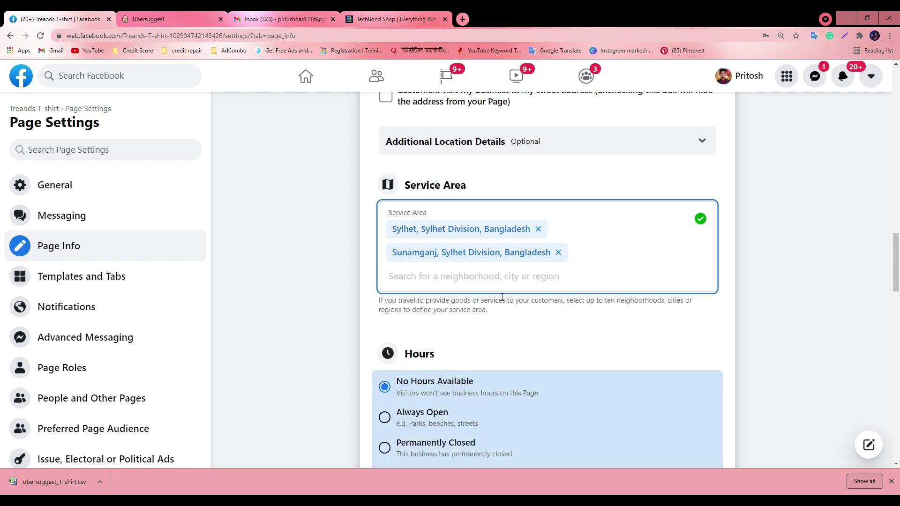
click(558, 252)
click(538, 229)
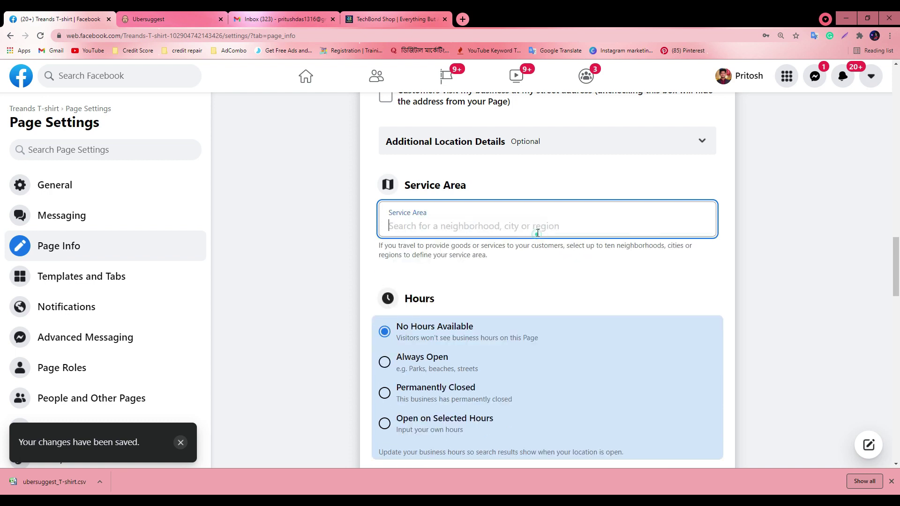
click(372, 258)
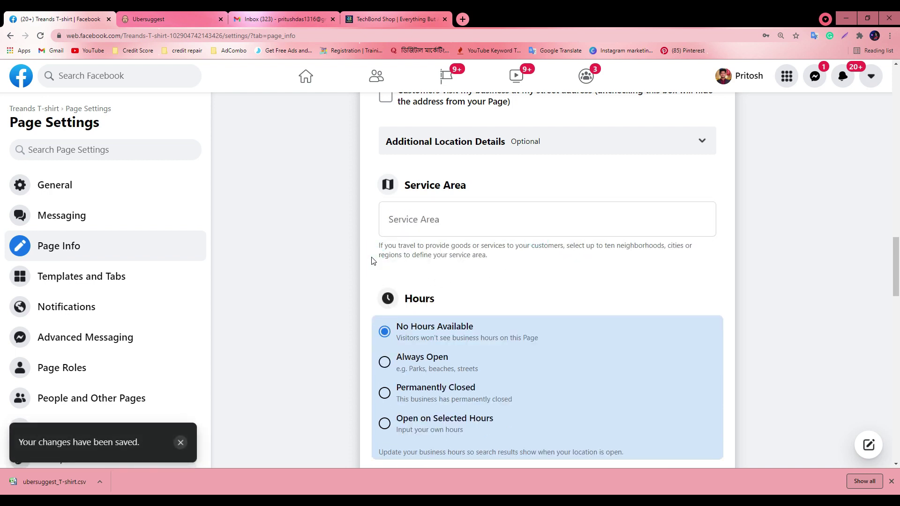
Change Treands T-shirt's Hours from No Hours Available to Always Open
scroll(565, 243, down, 3)
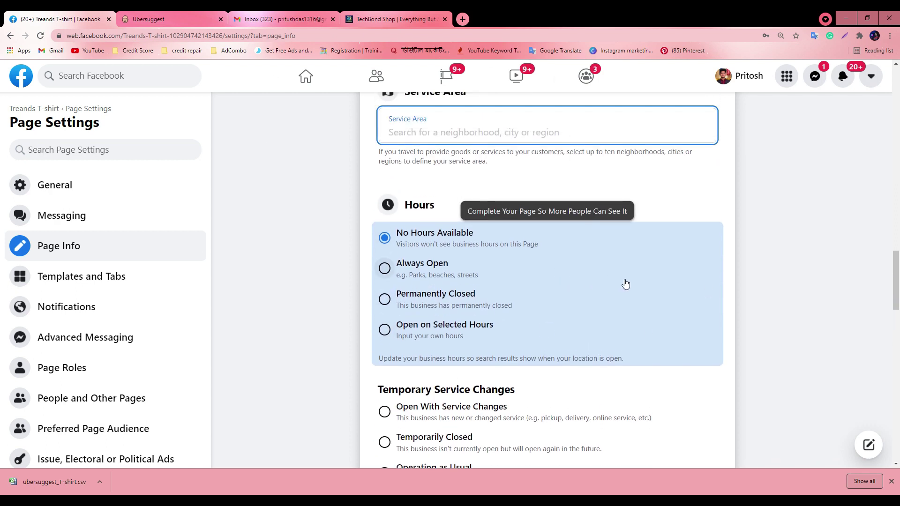
click(375, 270)
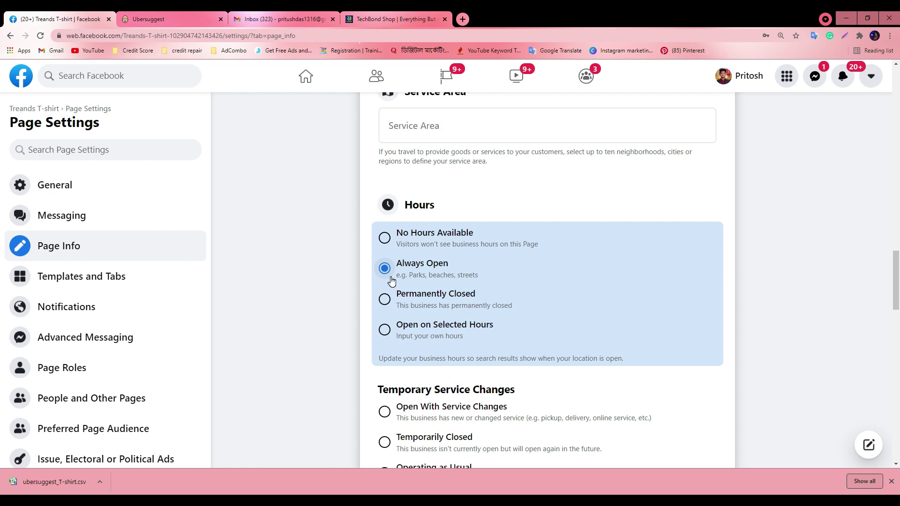
Switch the page's hours from Permanently Closed to Open on Selected Hours and dismiss the download notice
scroll(441, 294, down, 3)
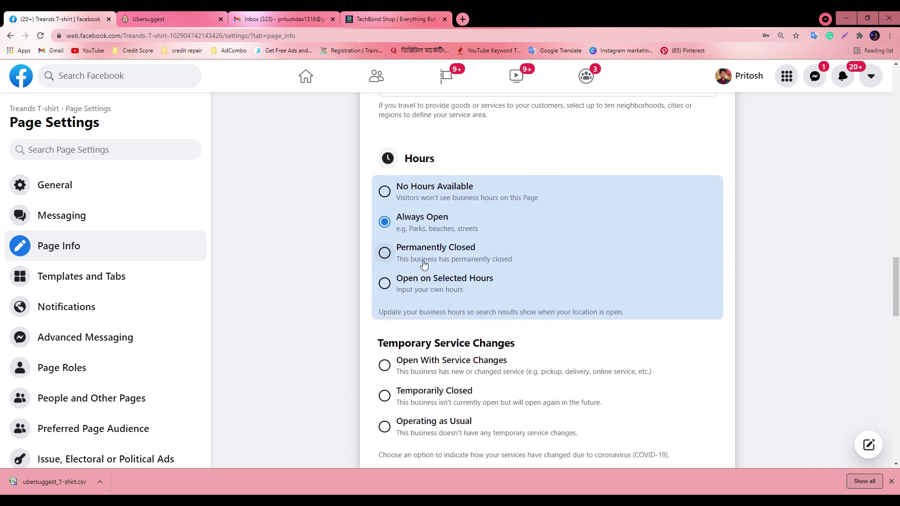
scroll(422, 282, up, 1)
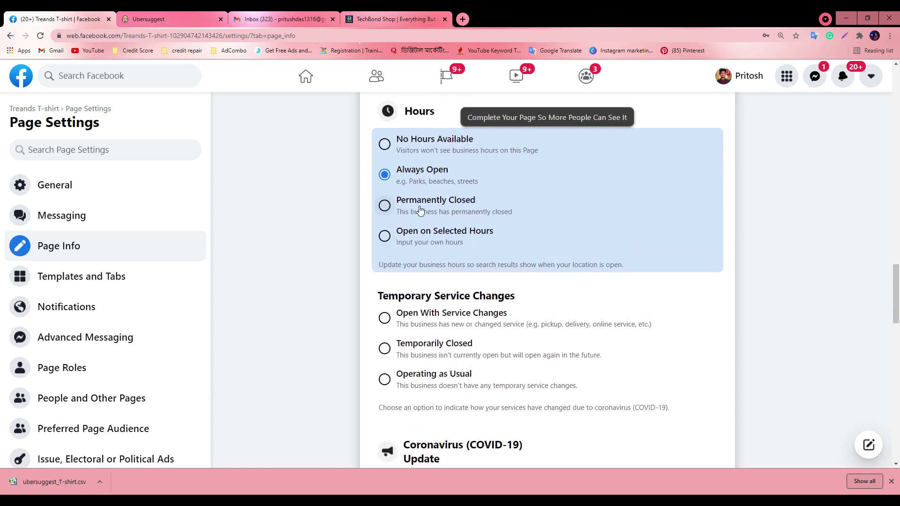
click(384, 206)
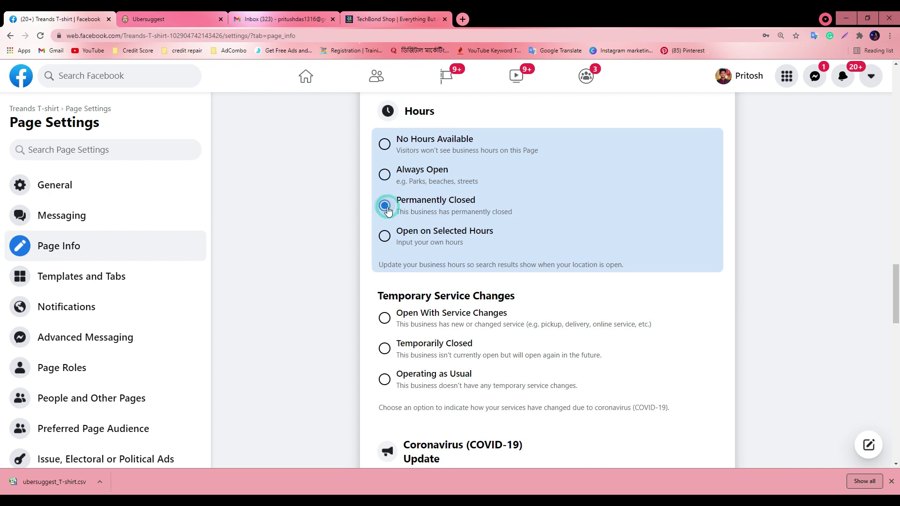
click(383, 236)
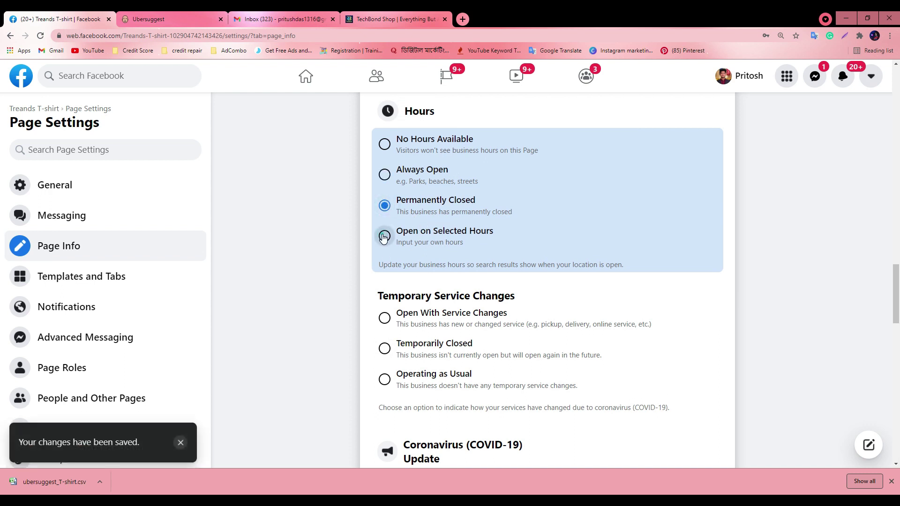
scroll(513, 275, down, 1)
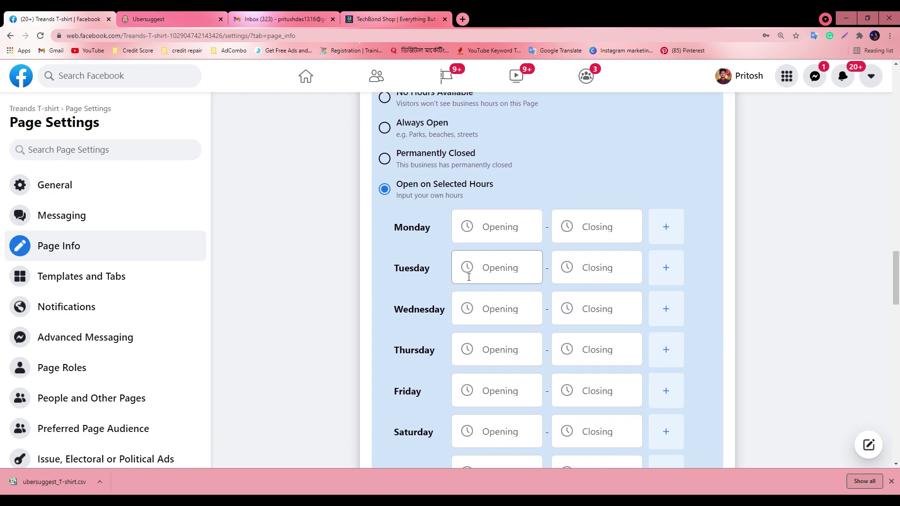
click(890, 481)
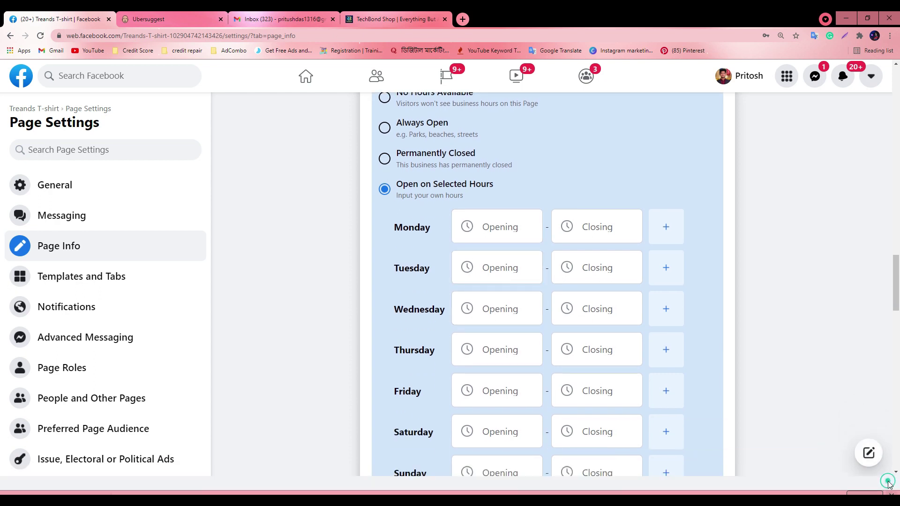
Set Monday's opening time to 10:00 AM
scroll(490, 291, down, 1)
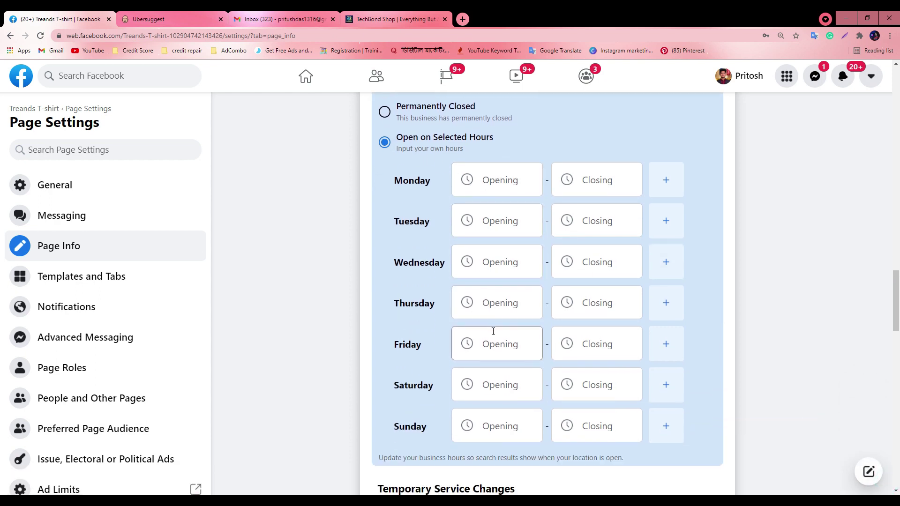
click(494, 166)
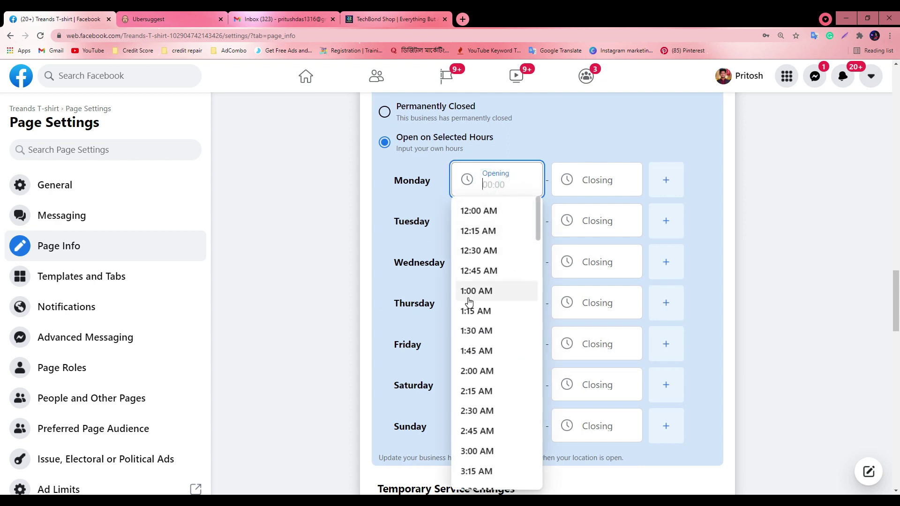
scroll(481, 334, down, 3)
scroll(481, 334, down, 10)
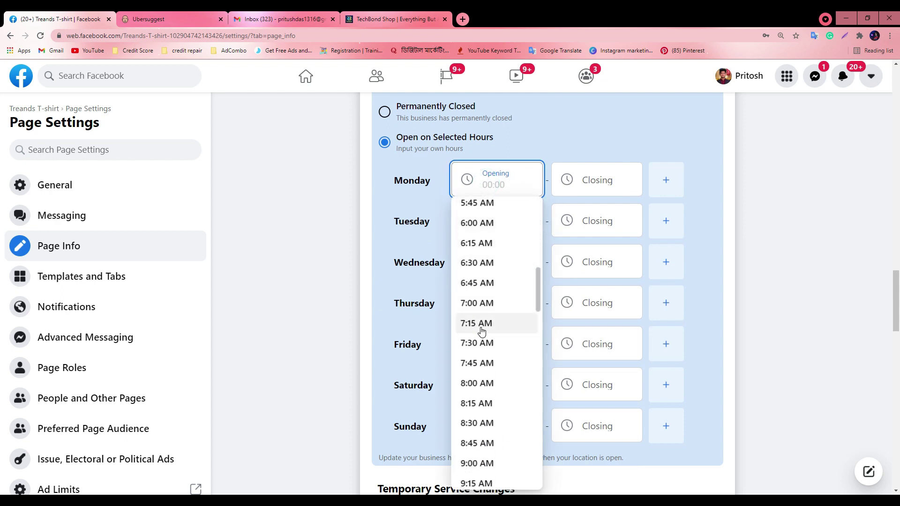
scroll(481, 332, down, 3)
scroll(497, 328, up, 2)
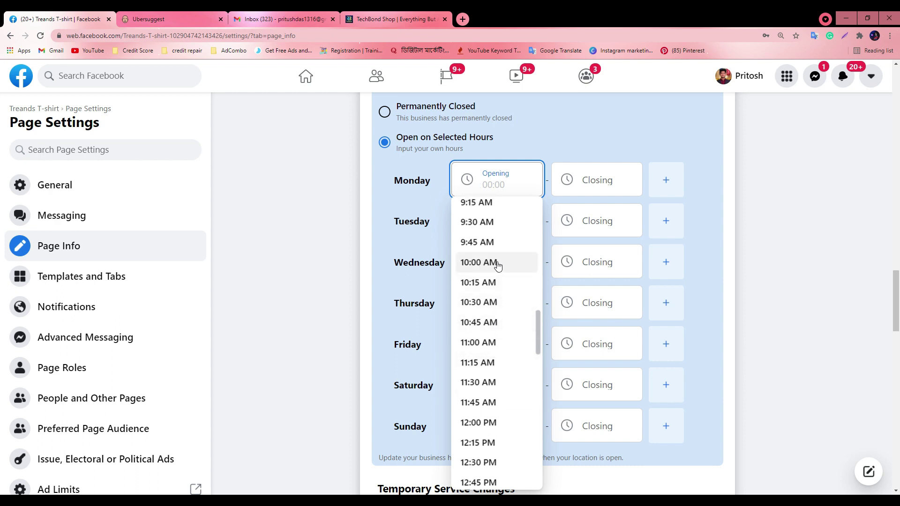
click(492, 266)
click(584, 181)
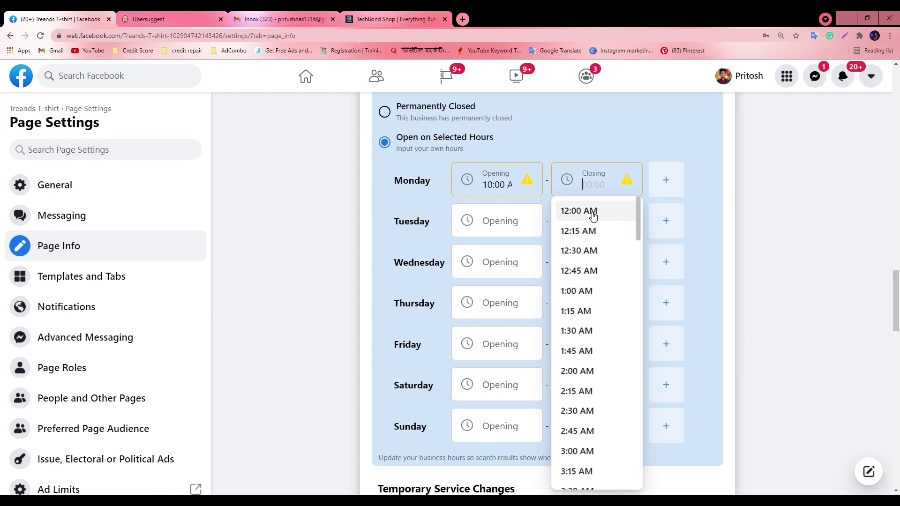
scroll(580, 302, down, 6)
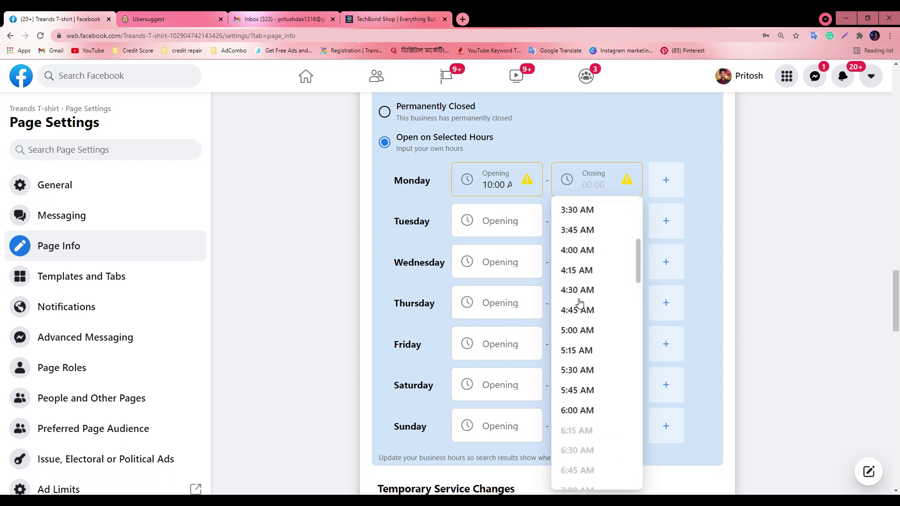
scroll(595, 406, down, 10)
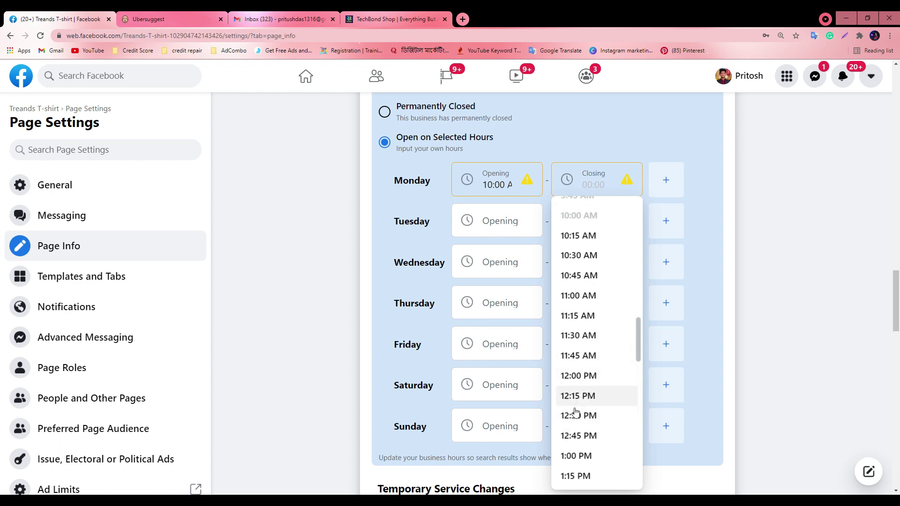
Close Monday at 12:00 PM and add a second Monday range from 2:00 PM to 8:00 PM
click(579, 375)
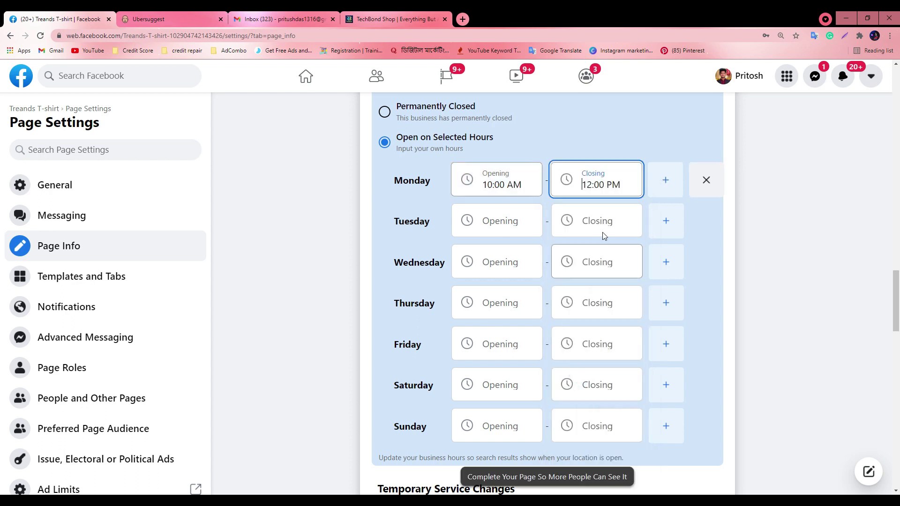
click(666, 181)
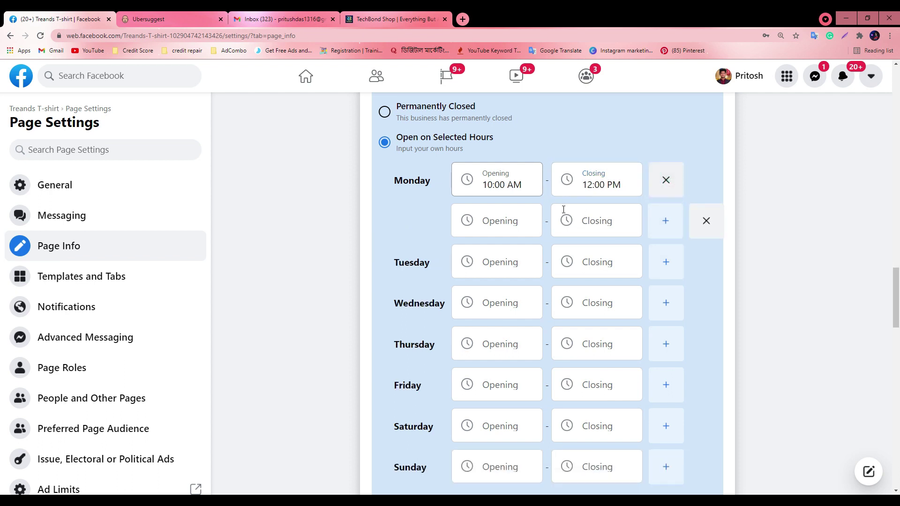
click(503, 220)
scroll(488, 408, down, 7)
scroll(496, 370, down, 2)
scroll(496, 352, down, 16)
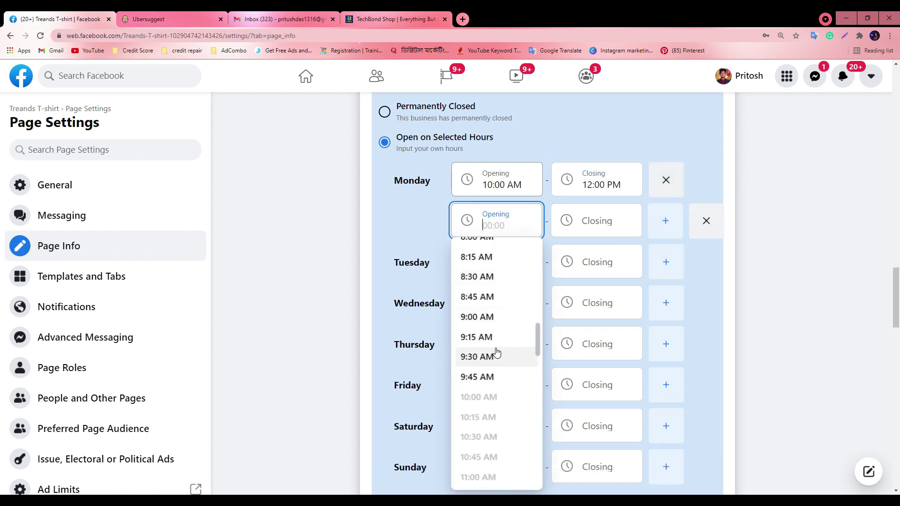
click(478, 251)
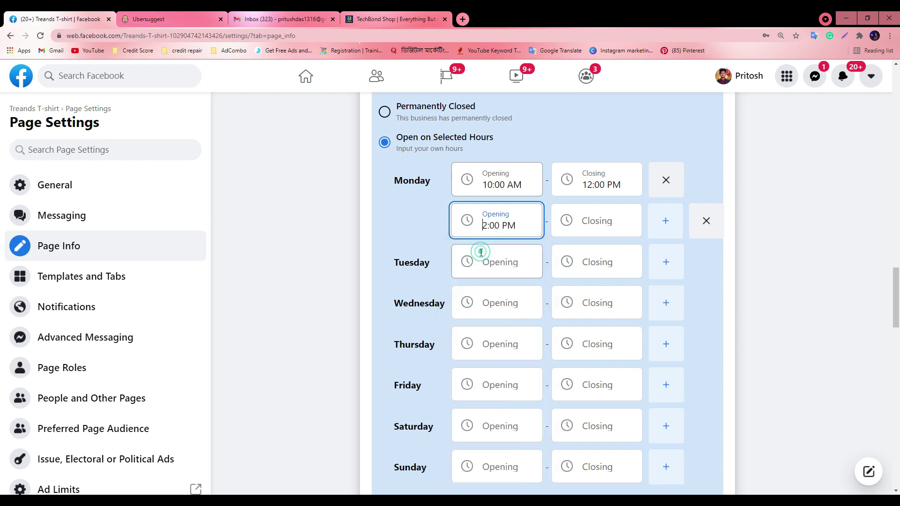
click(609, 218)
scroll(588, 413, down, 8)
scroll(588, 418, down, 19)
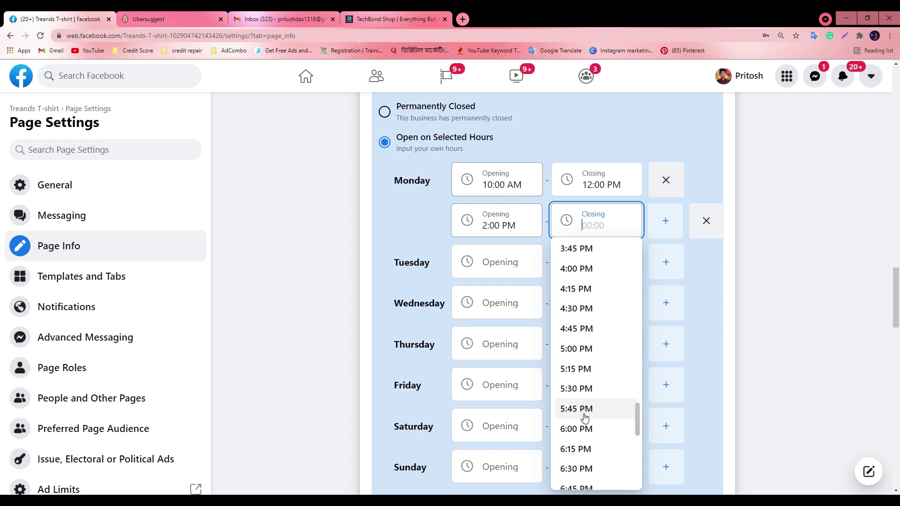
scroll(584, 419, down, 3)
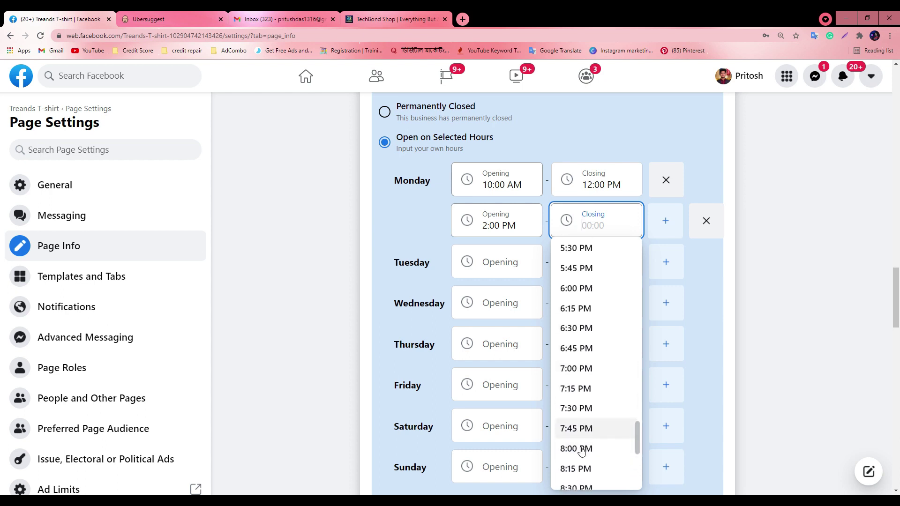
click(581, 448)
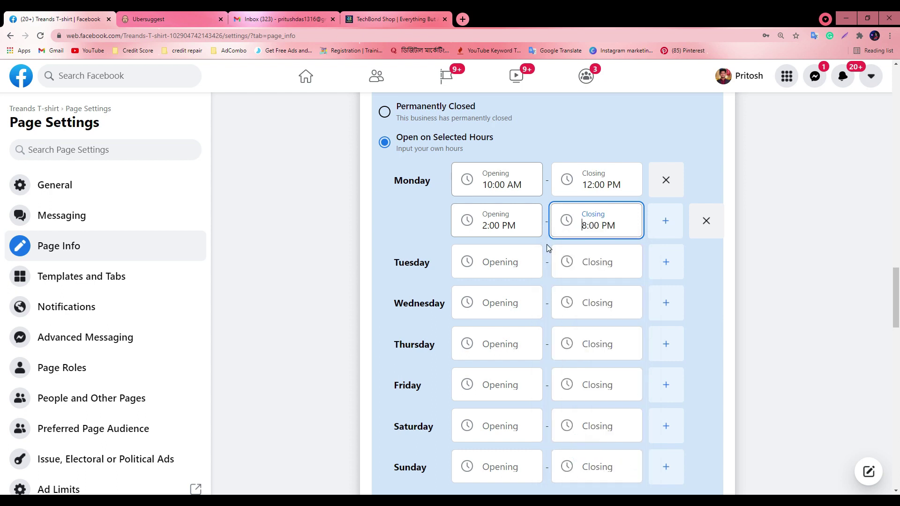
Add a third Monday range from 10:30 PM to 12:15 AM
click(666, 222)
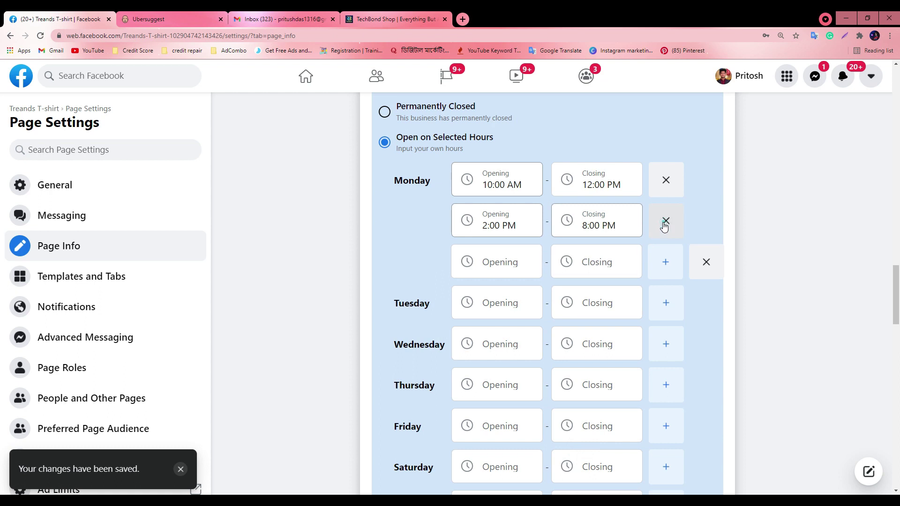
click(508, 264)
scroll(473, 412, down, 20)
scroll(469, 422, down, 8)
click(489, 383)
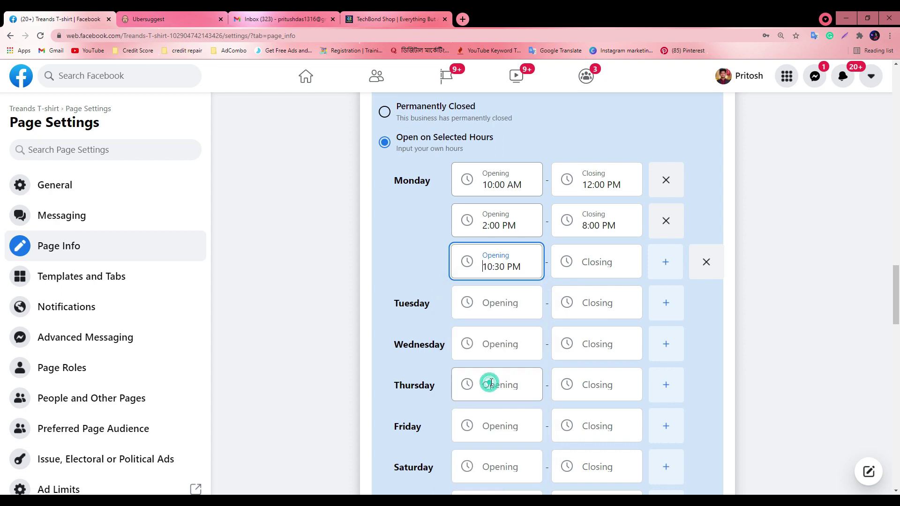
click(609, 261)
scroll(585, 412, down, 10)
scroll(586, 417, down, 10)
scroll(581, 422, up, 20)
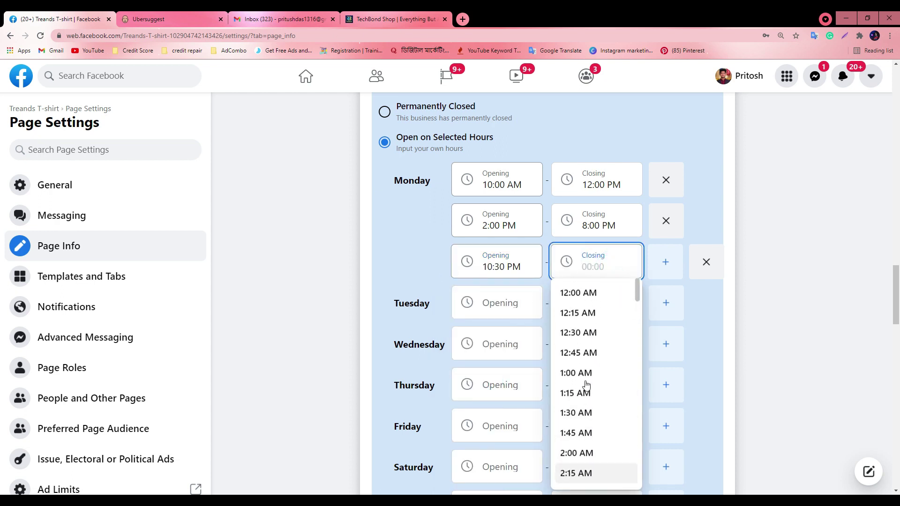
click(592, 313)
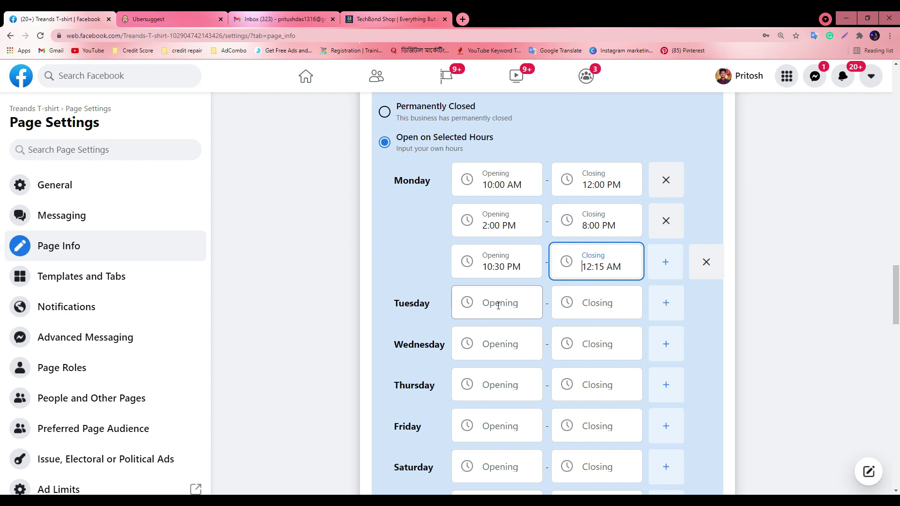
Delete the 10:30 PM–12:15 AM and 2:00–8:00 PM ranges and an extra blank Monday row
scroll(497, 305, down, 2)
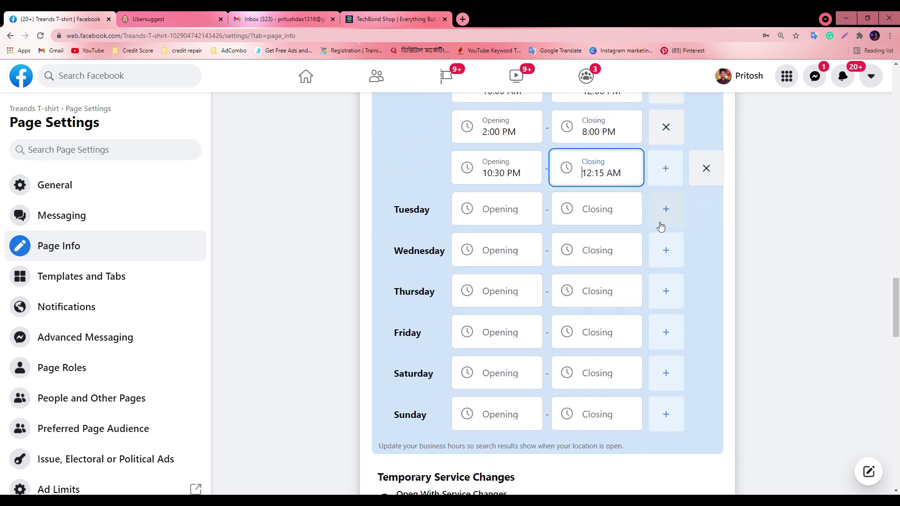
scroll(564, 198, up, 4)
click(707, 353)
click(697, 314)
click(675, 278)
click(695, 313)
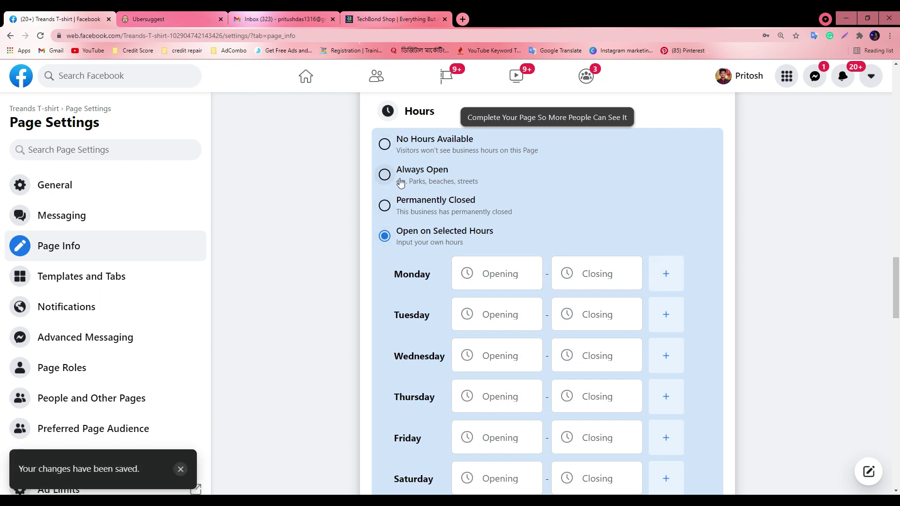
Set hours to Always Open and try the Temporarily Closed, Operating as Usual and Service Changes statuses
click(384, 173)
scroll(572, 254, down, 3)
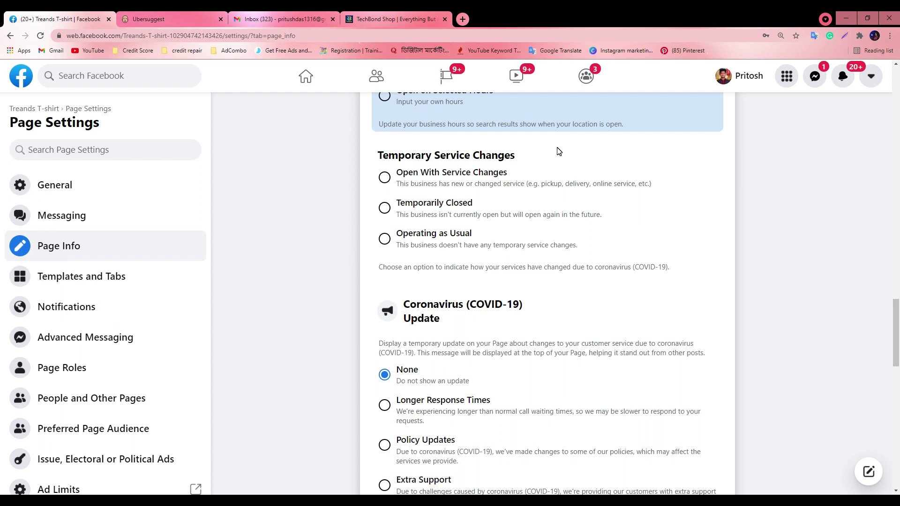
click(385, 208)
click(384, 240)
click(385, 239)
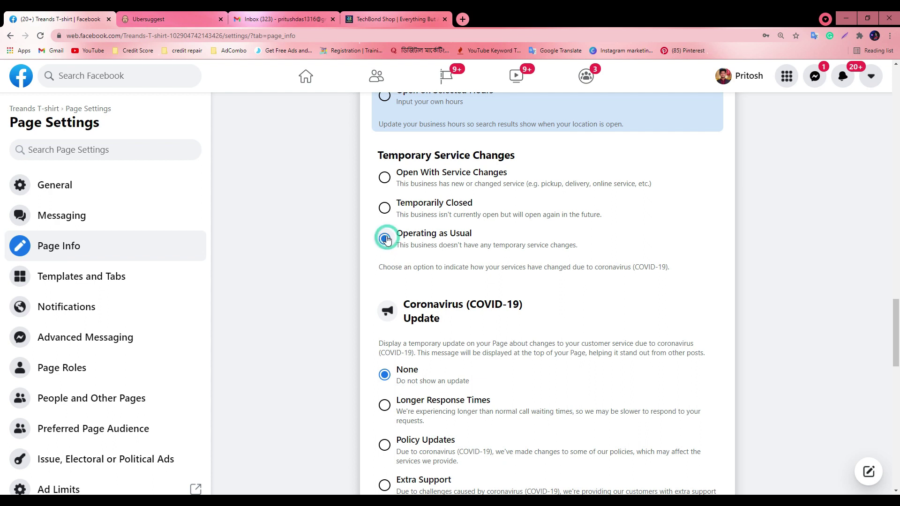
click(384, 178)
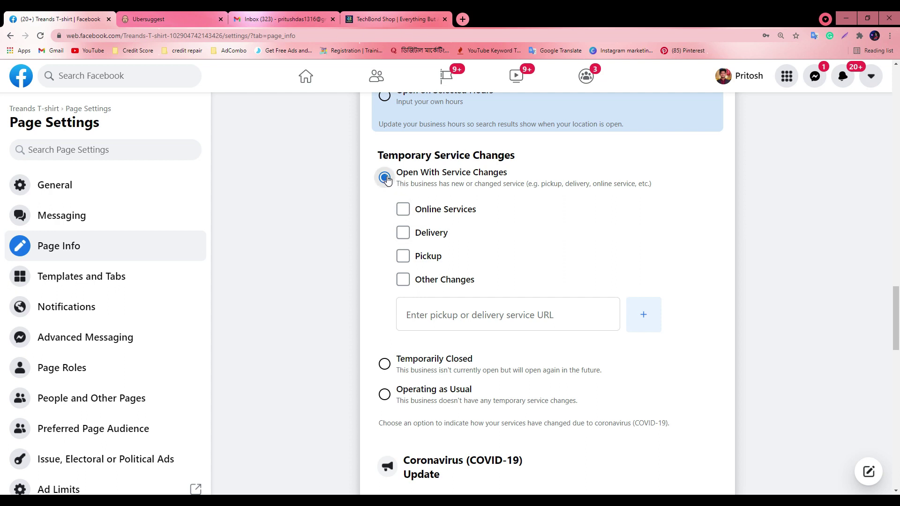
click(385, 177)
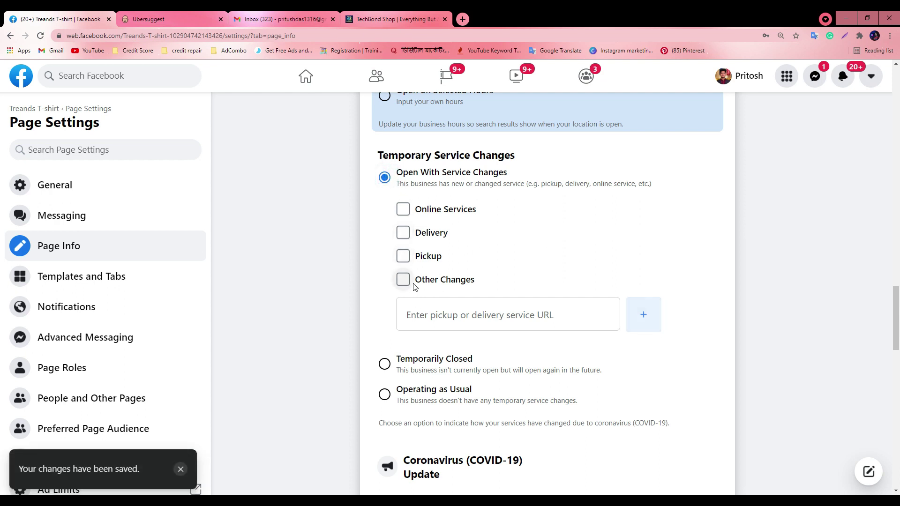
Tick and untick Online Services, pick Temporarily Closed, then settle on Operating as Usual
click(403, 209)
click(403, 210)
scroll(682, 305, down, 4)
scroll(679, 288, up, 1)
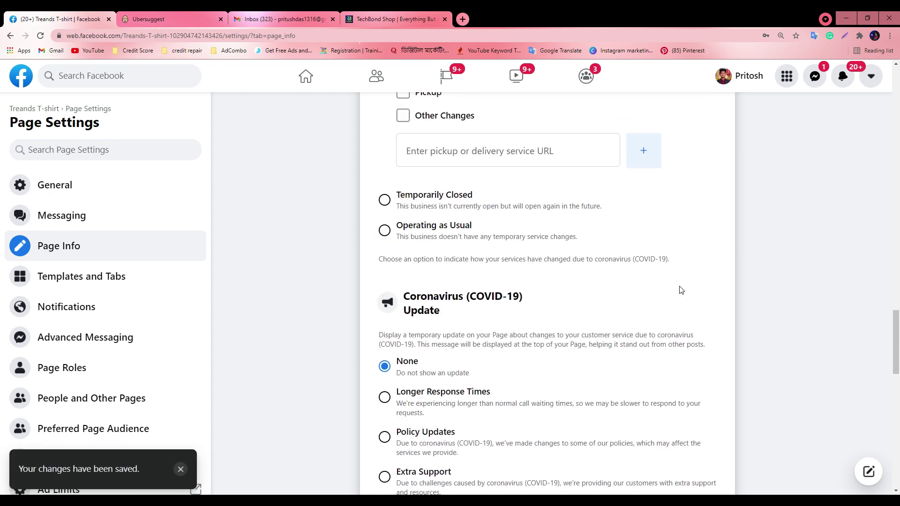
click(691, 219)
scroll(670, 241, up, 1)
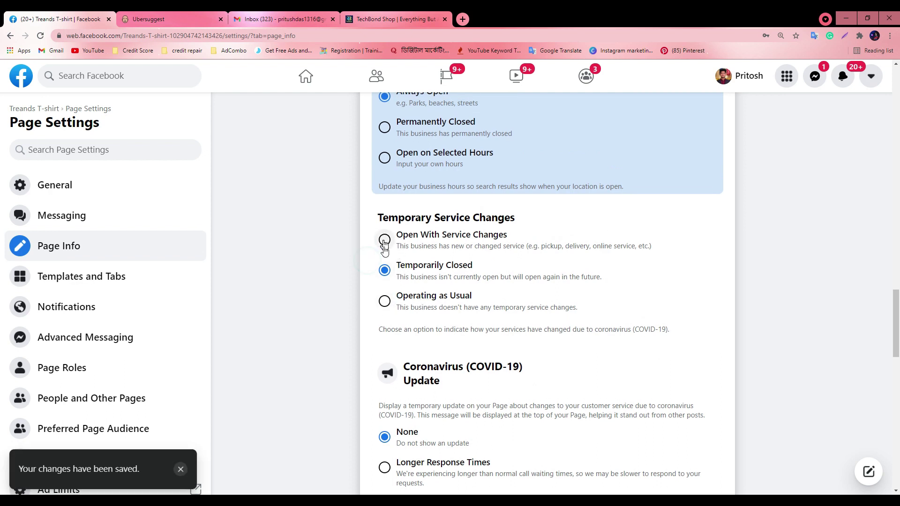
click(386, 302)
scroll(627, 311, down, 3)
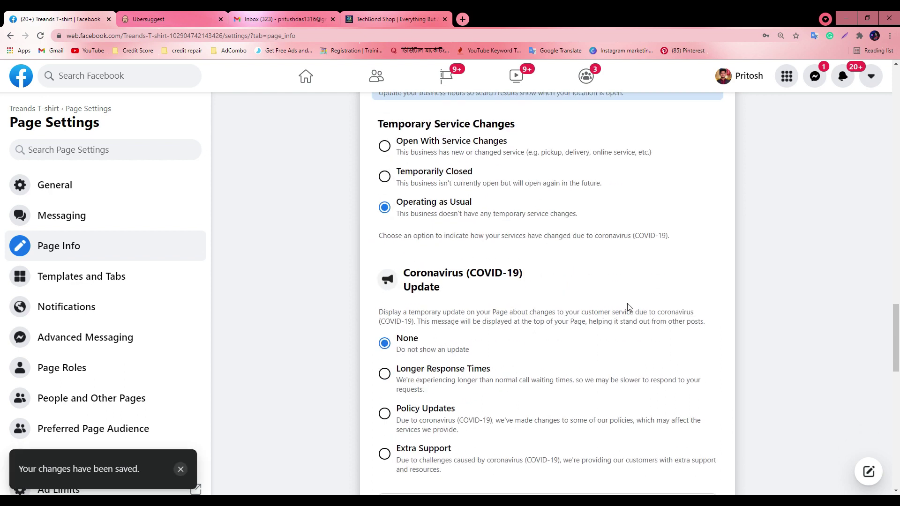
Check the COVID-19 destination URL and Impressum fields, then switch to the Ubersuggest tab
scroll(698, 291, up, 1)
scroll(536, 258, down, 4)
scroll(516, 293, up, 2)
scroll(500, 283, down, 3)
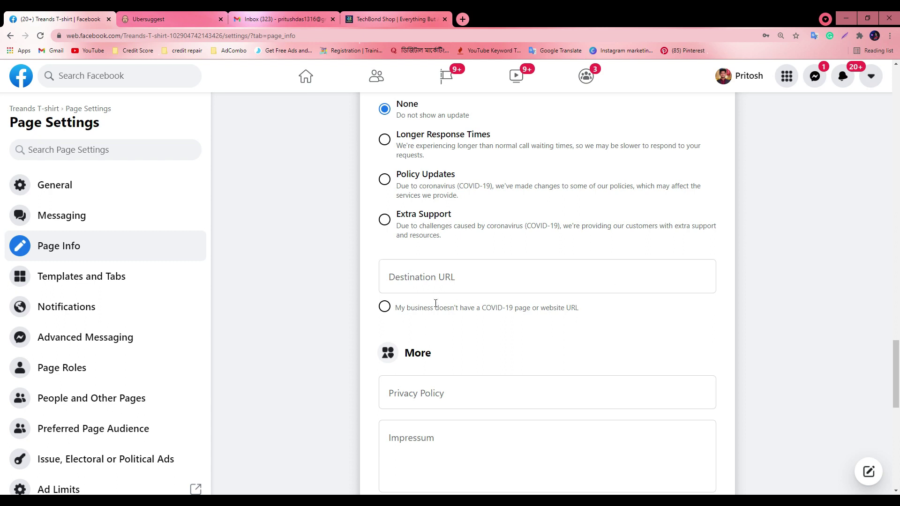
click(428, 280)
scroll(539, 294, down, 2)
scroll(540, 294, down, 2)
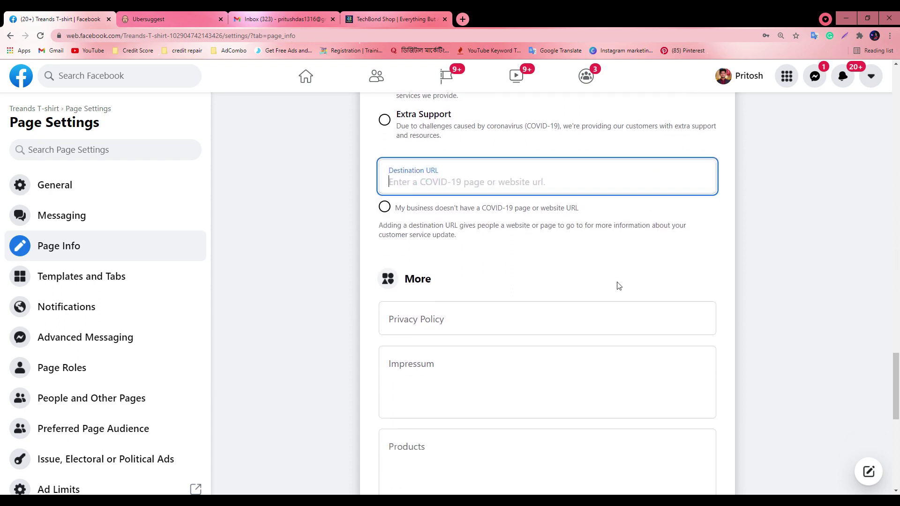
click(437, 279)
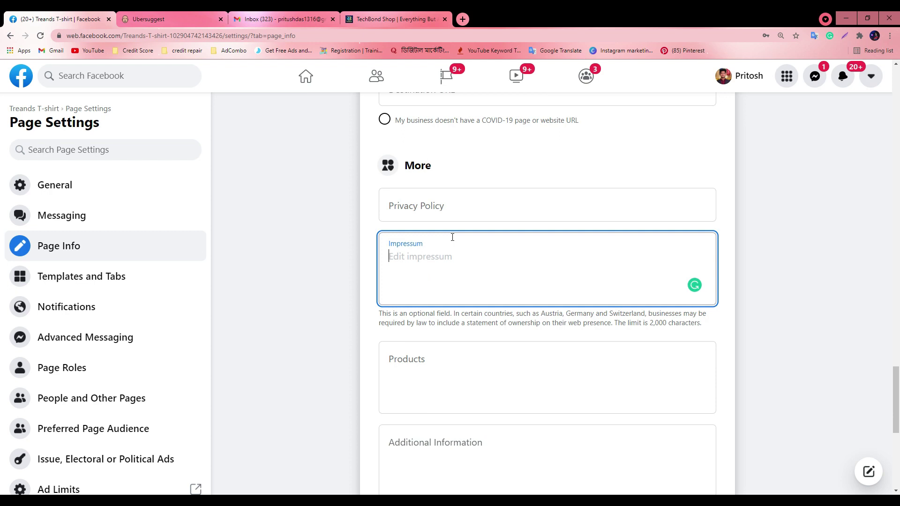
click(157, 16)
Decline the 'More Than 30 Keywords' upgrade prompt and return to Facebook's empty Impressum field
click(298, 261)
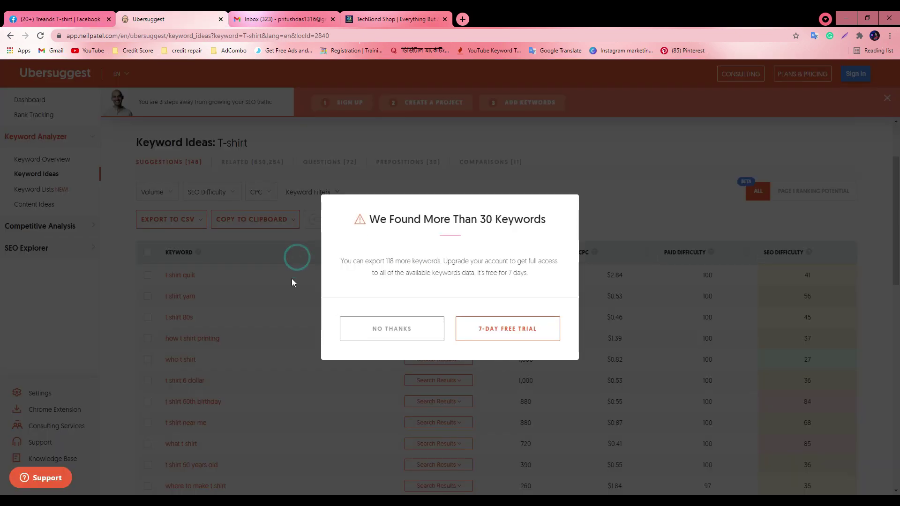
click(419, 331)
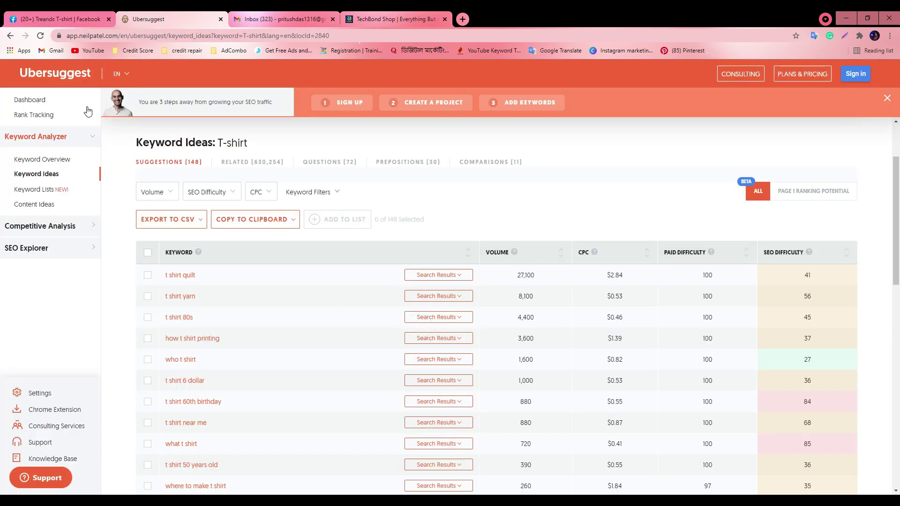
click(43, 19)
click(438, 285)
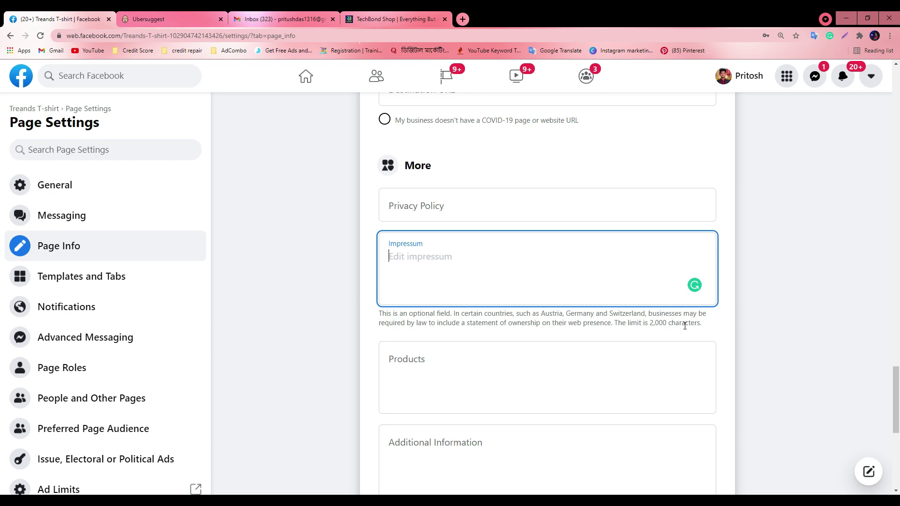
click(651, 323)
click(611, 277)
click(651, 322)
click(559, 249)
click(426, 357)
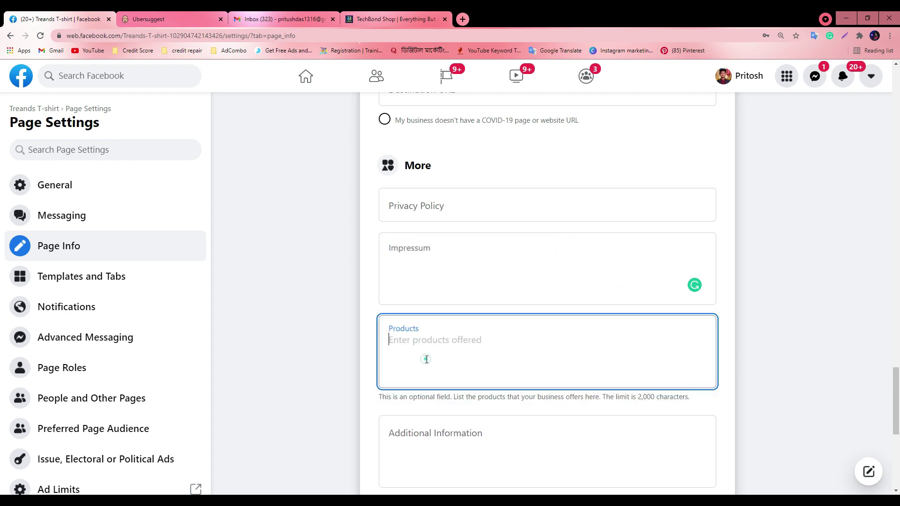
scroll(430, 350, down, 2)
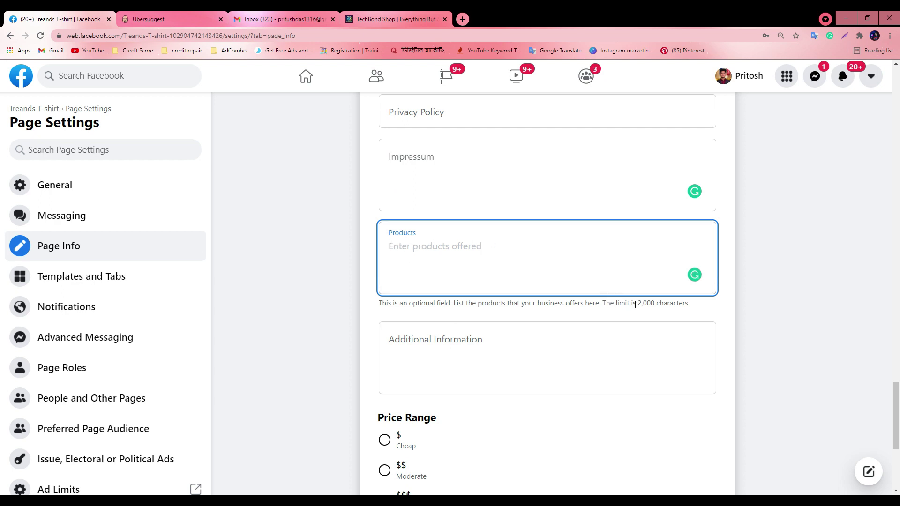
click(653, 305)
scroll(580, 249, down, 1)
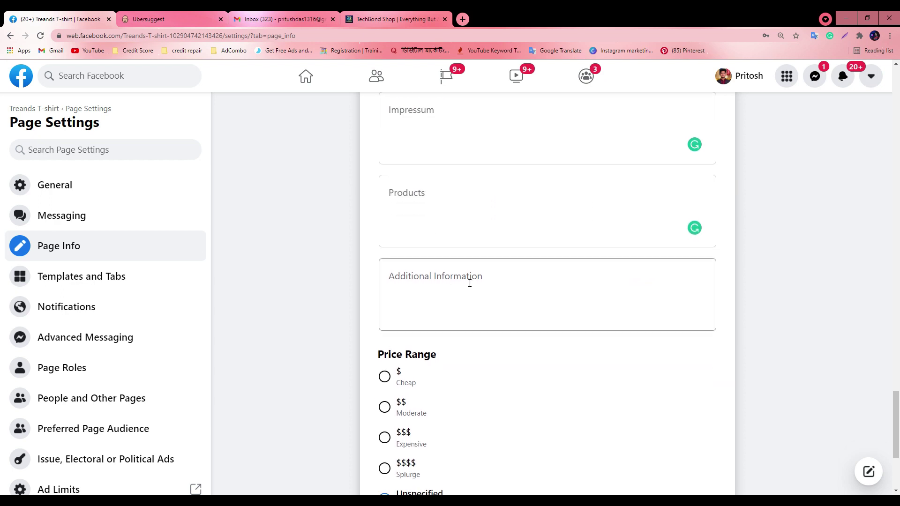
click(469, 283)
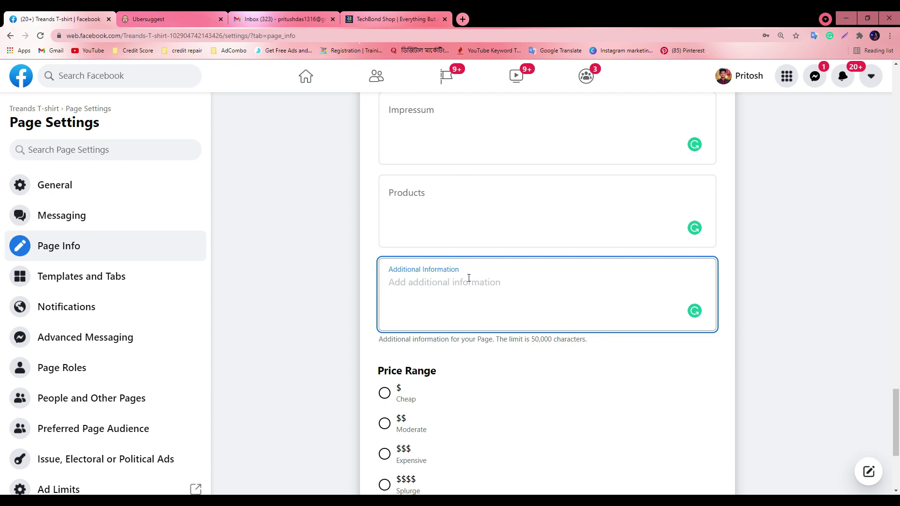
scroll(436, 305, down, 1)
click(370, 335)
scroll(418, 324, down, 1)
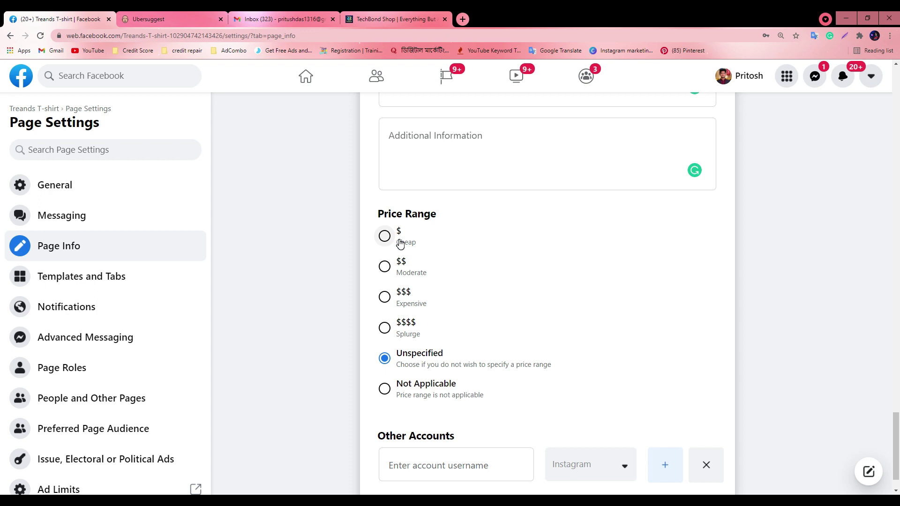
click(384, 266)
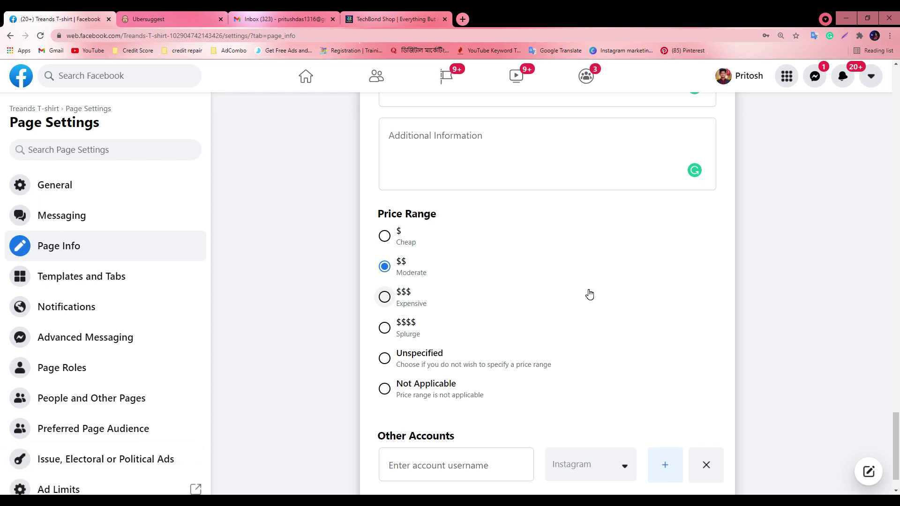
click(383, 329)
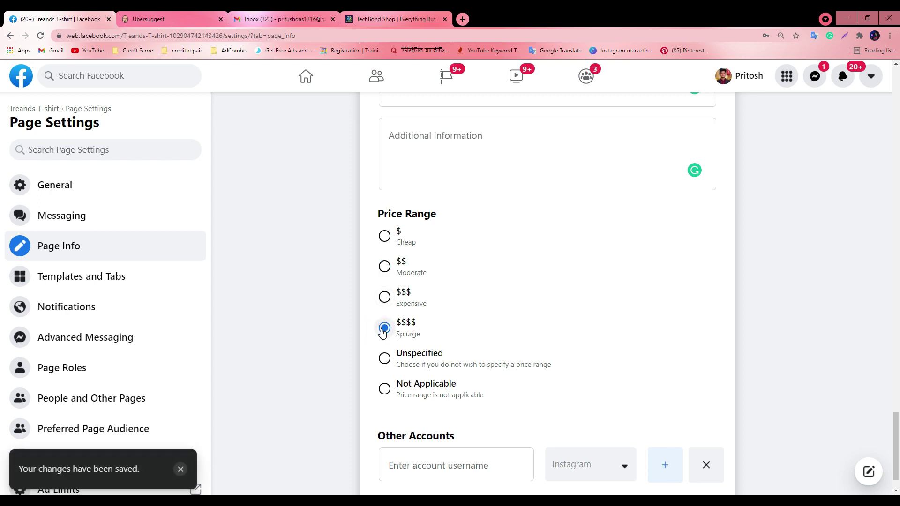
click(385, 235)
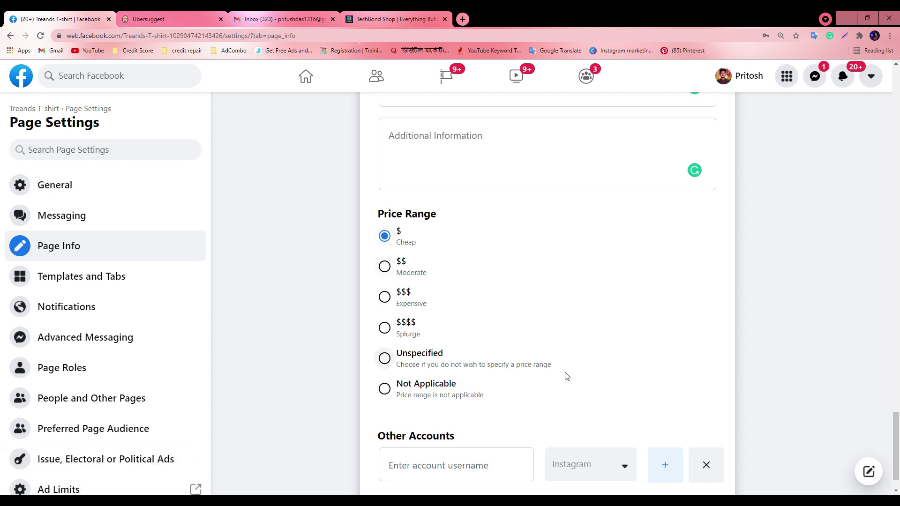
click(384, 358)
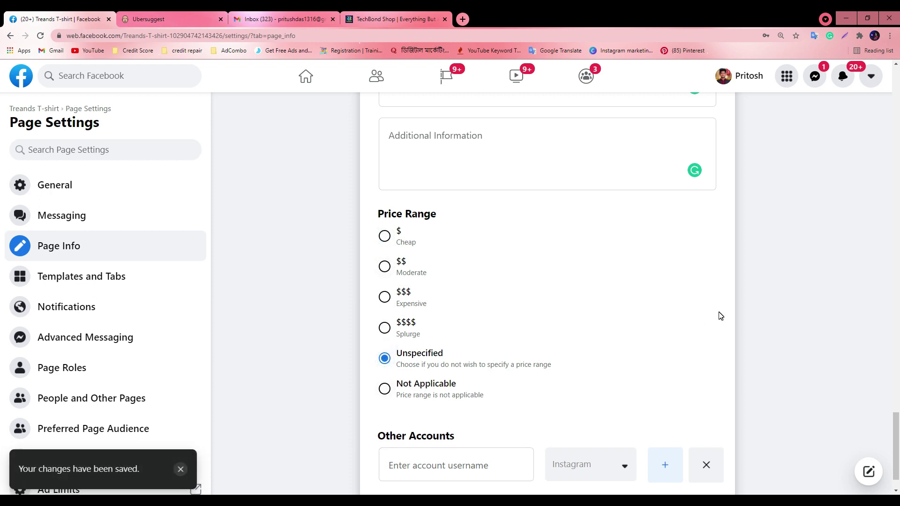
scroll(642, 299, down, 1)
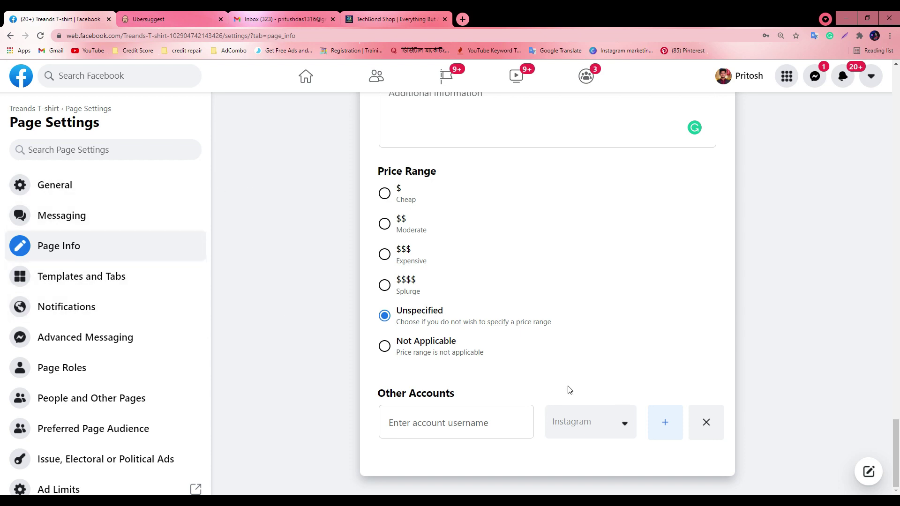
click(611, 430)
scroll(654, 288, down, 3)
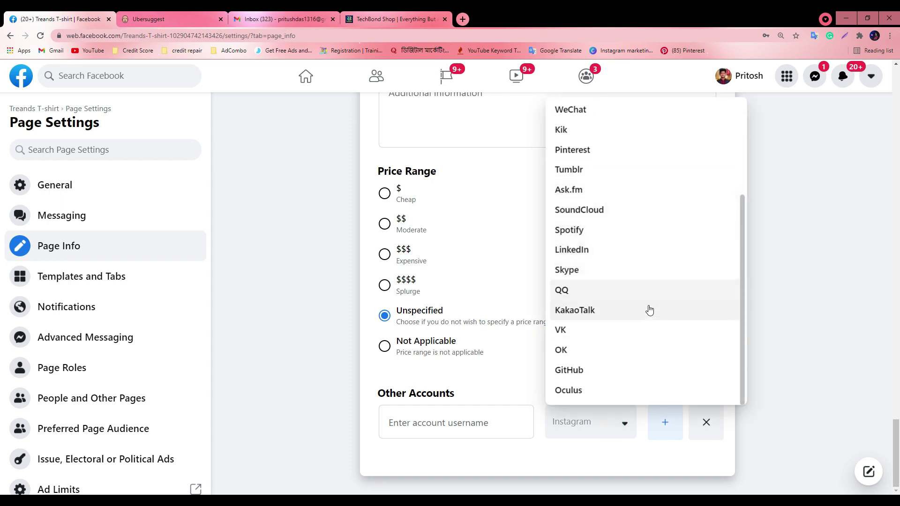
scroll(646, 325, up, 3)
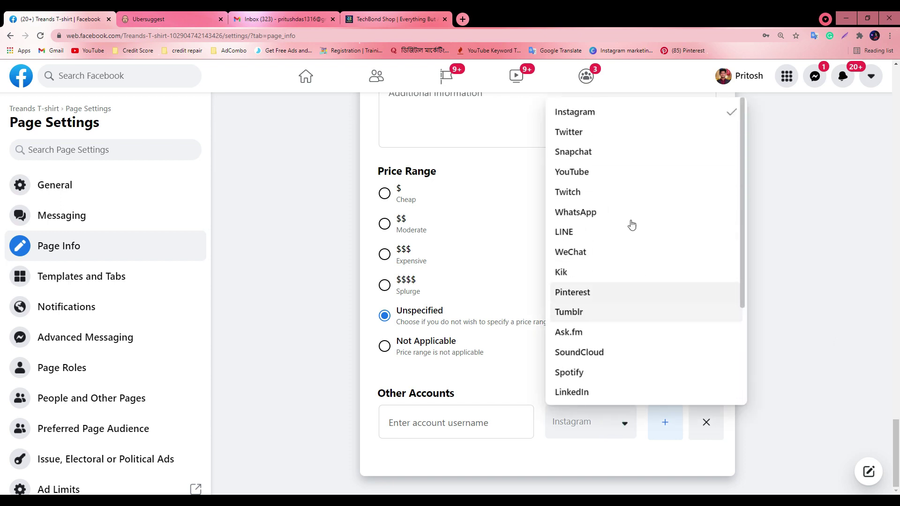
click(593, 173)
click(458, 423)
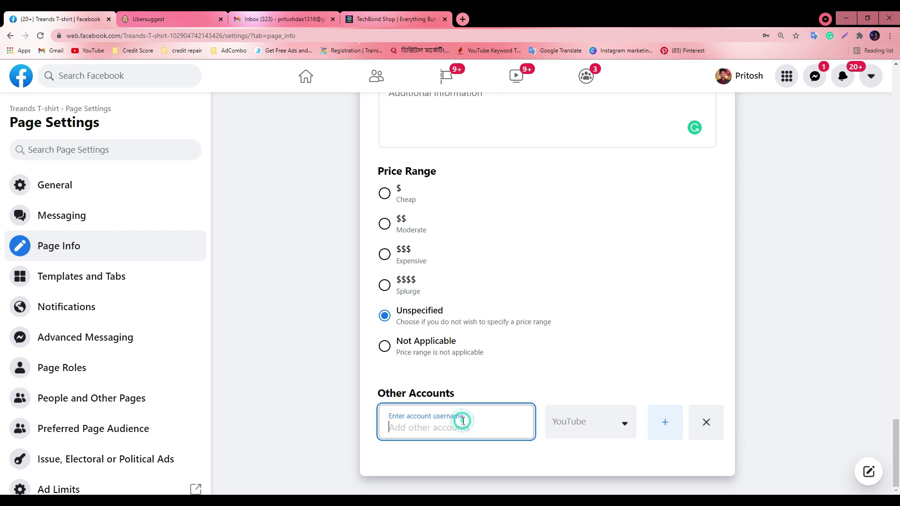
click(595, 430)
click(596, 430)
click(659, 426)
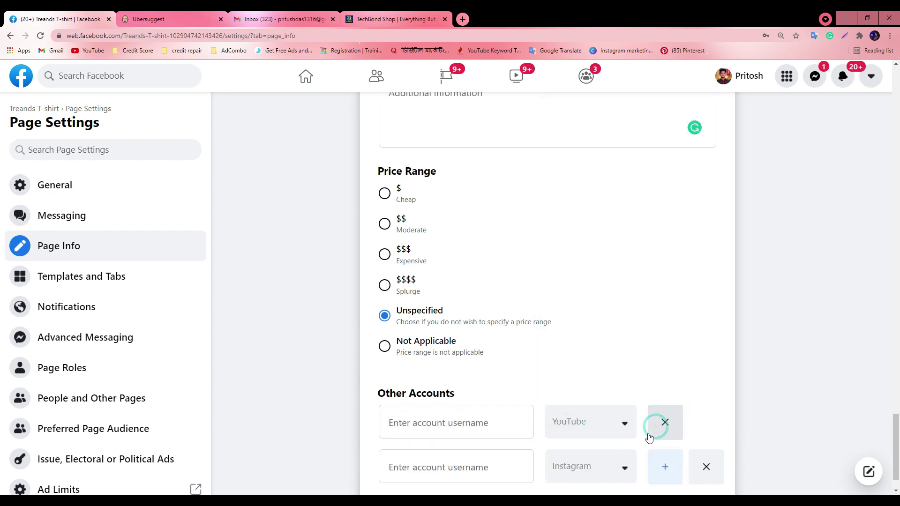
scroll(623, 449, down, 1)
click(666, 423)
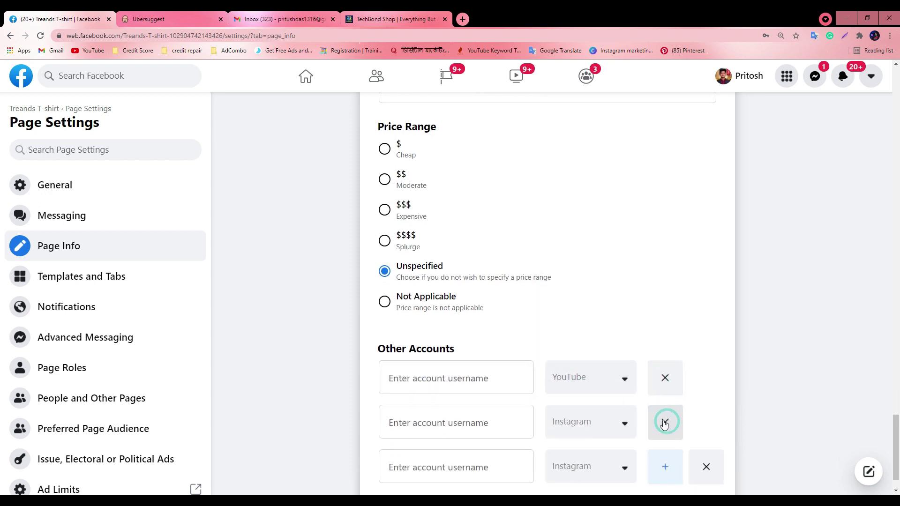
scroll(621, 444, down, 1)
click(590, 430)
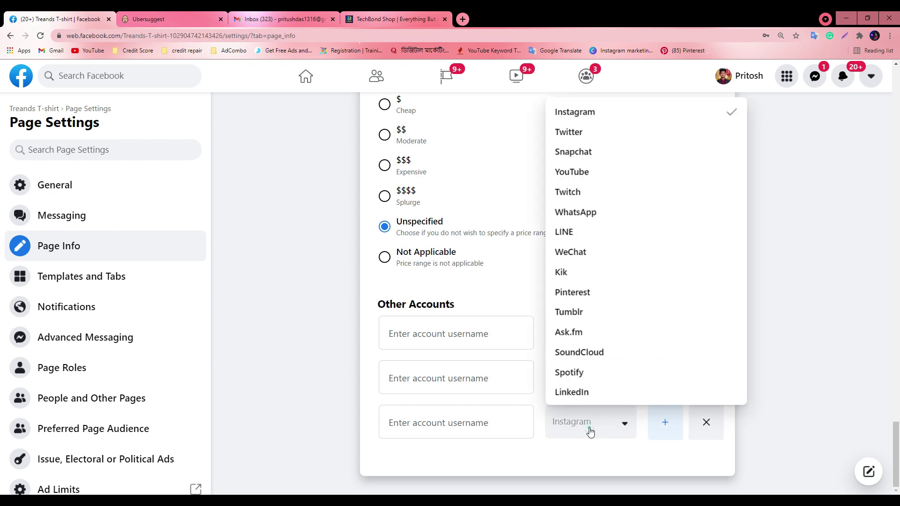
click(572, 214)
click(651, 427)
click(608, 467)
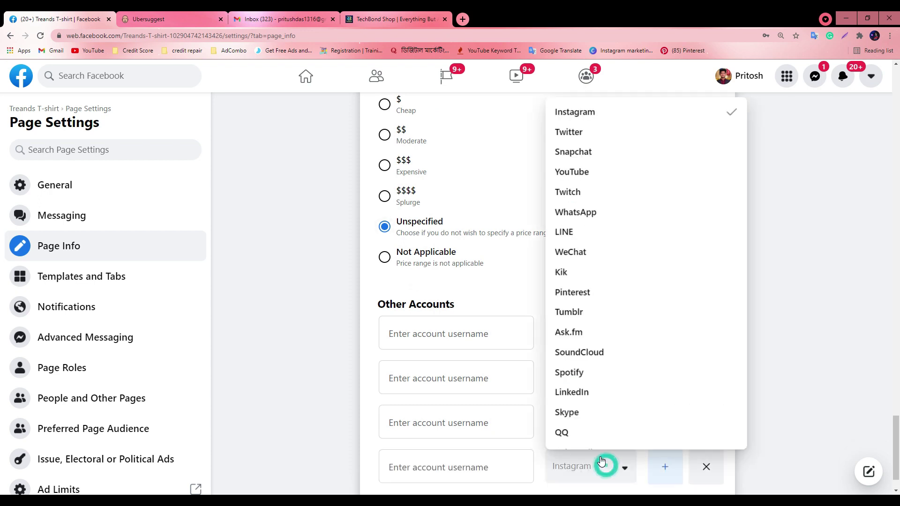
click(584, 133)
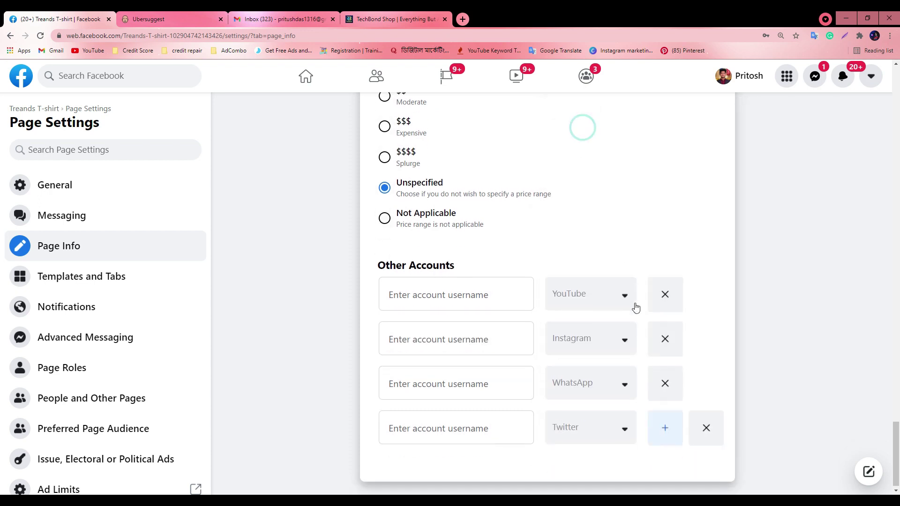
click(662, 423)
click(587, 467)
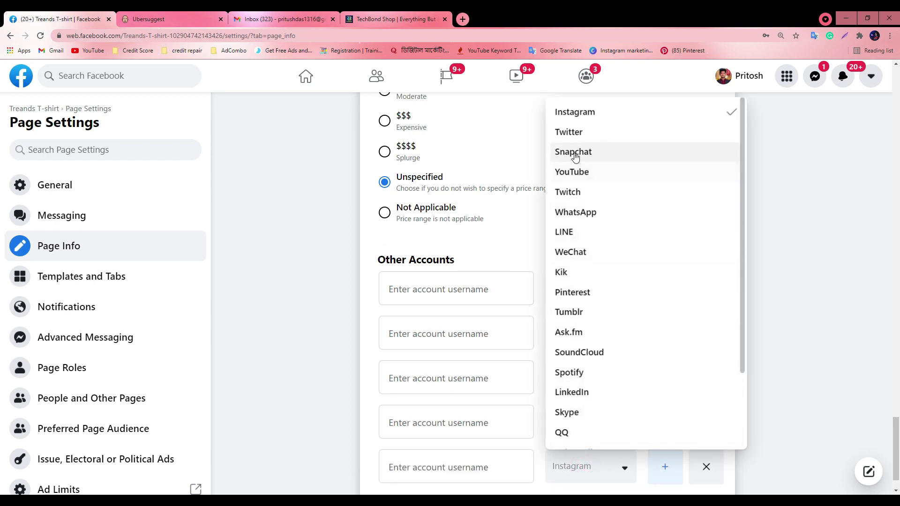
click(568, 413)
click(662, 417)
click(572, 466)
scroll(617, 361, down, 2)
scroll(610, 375, up, 3)
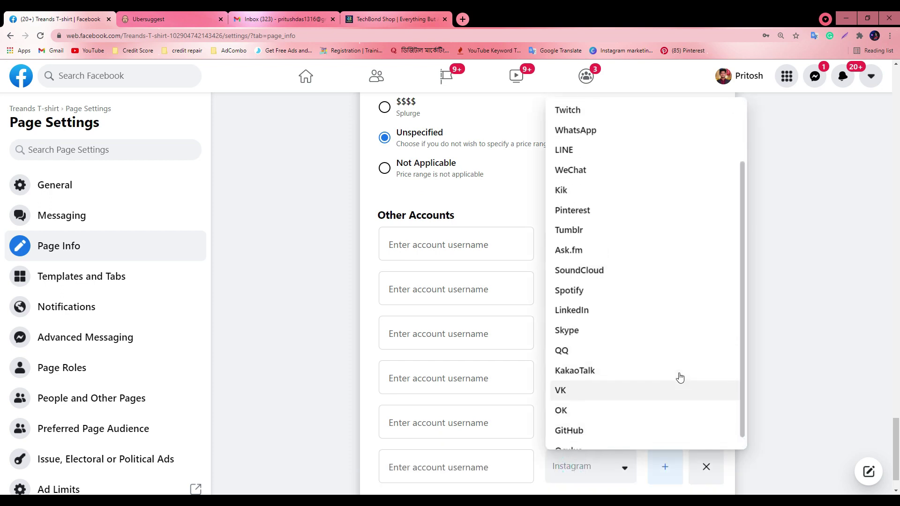
click(594, 286)
scroll(450, 342, down, 1)
scroll(434, 227, up, 5)
scroll(387, 374, down, 5)
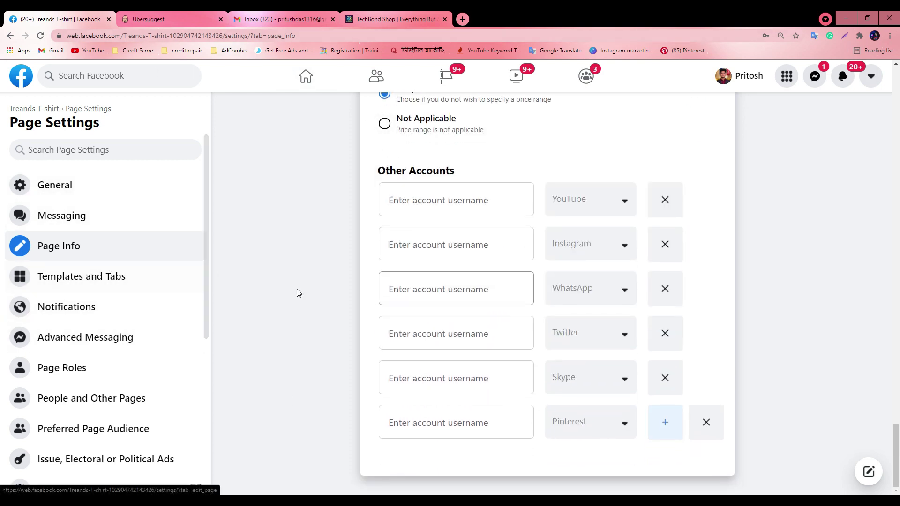
scroll(411, 271, up, 12)
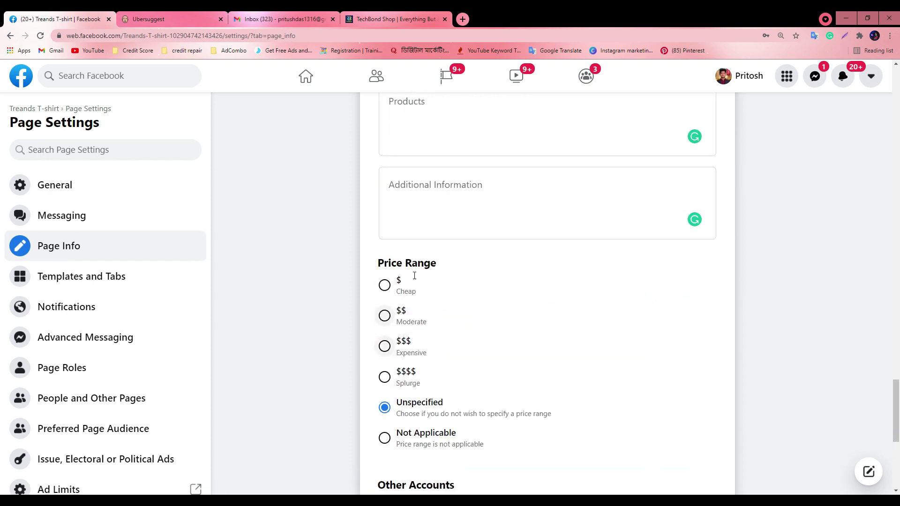
scroll(410, 278, up, 15)
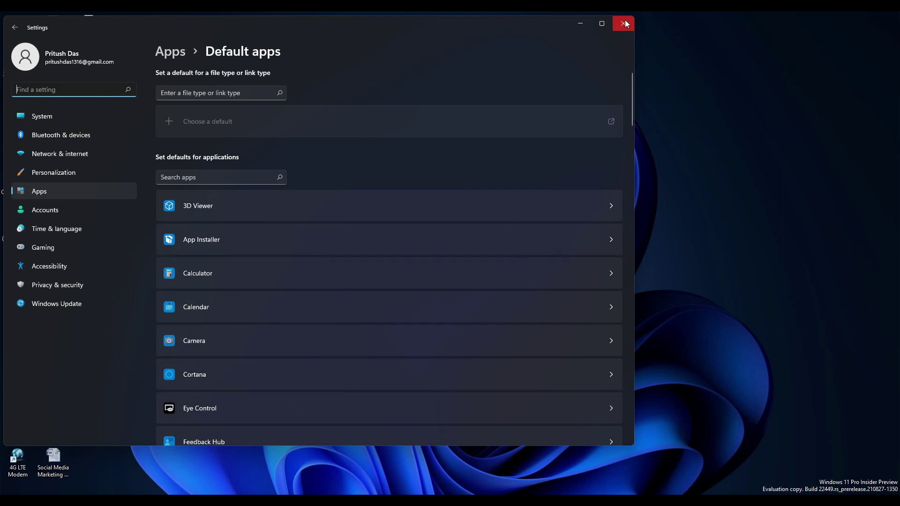
Close Windows Settings, bring up and maximize the Google Meet call, then return to Facebook
click(625, 23)
mouse_move(441, 490)
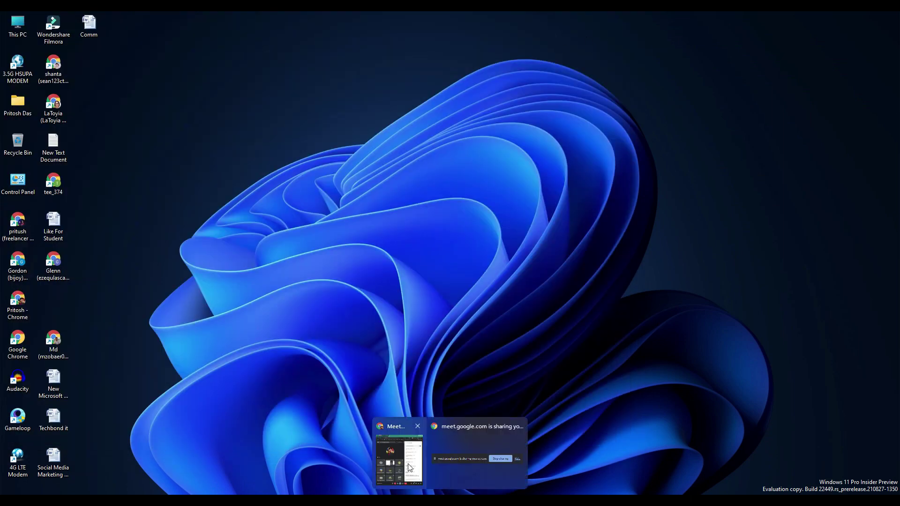
click(408, 464)
click(868, 18)
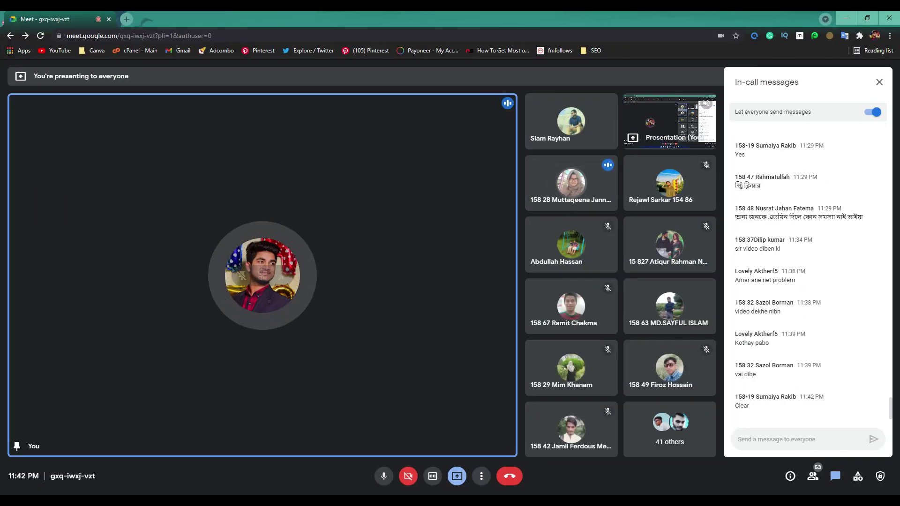
key(alt+Tab)
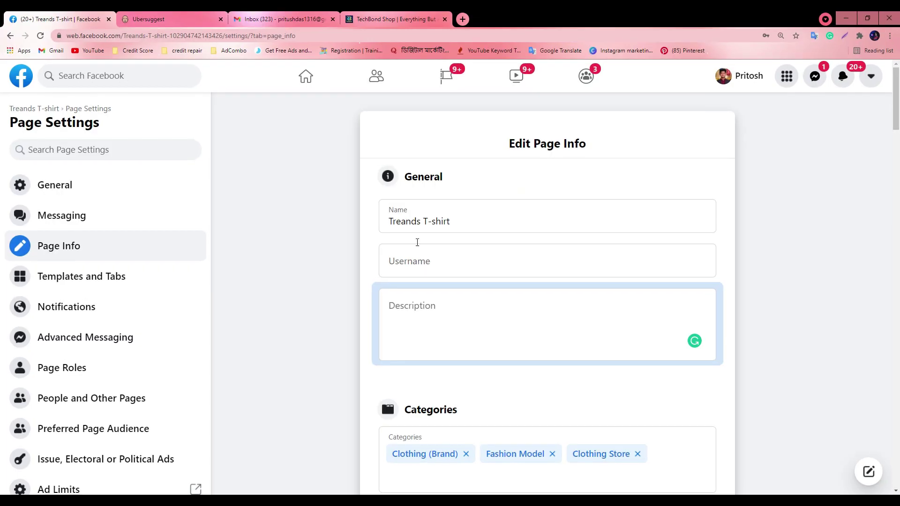
Open Instagram in a new tab, go to your own profile, then return to the Facebook tab
click(459, 16)
text(in)
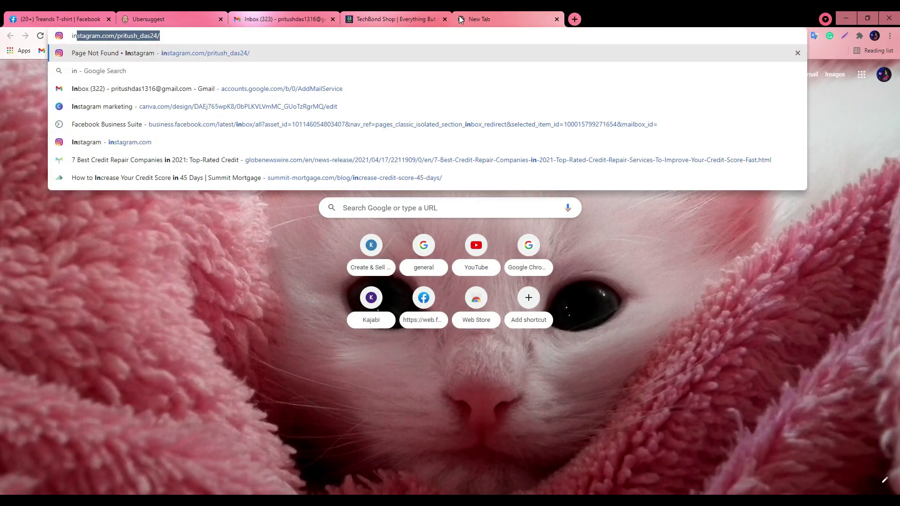
key(Return)
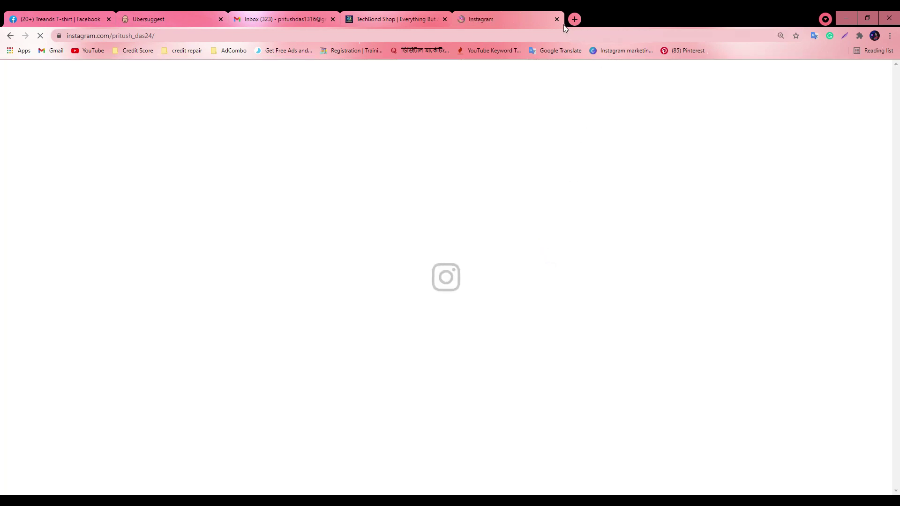
click(713, 75)
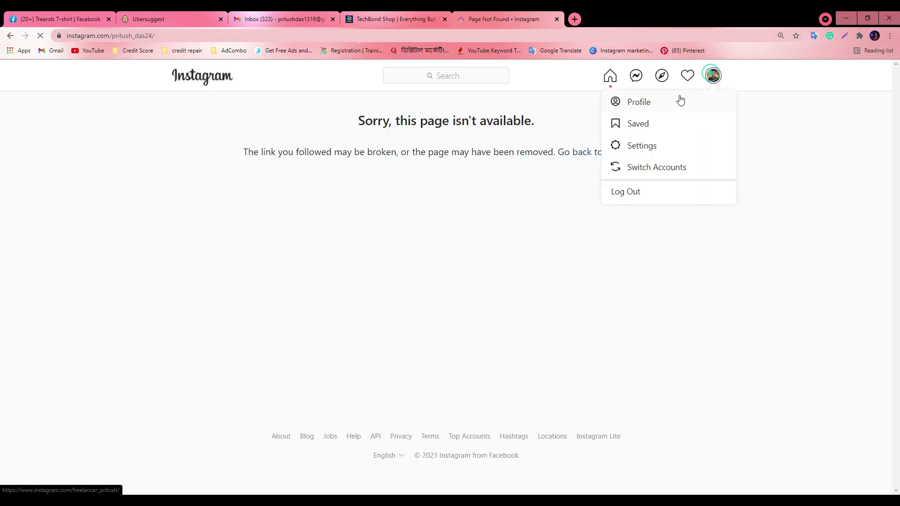
click(668, 100)
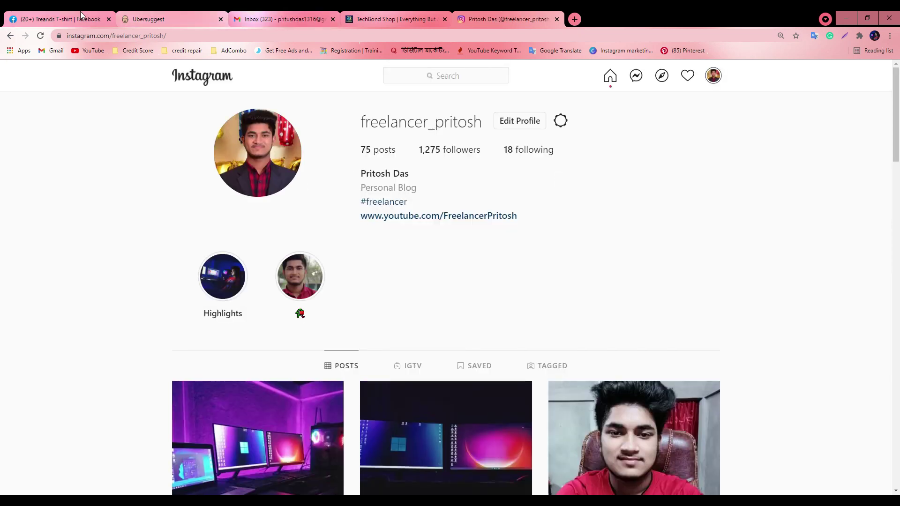
click(61, 18)
scroll(444, 326, down, 6)
scroll(415, 302, down, 20)
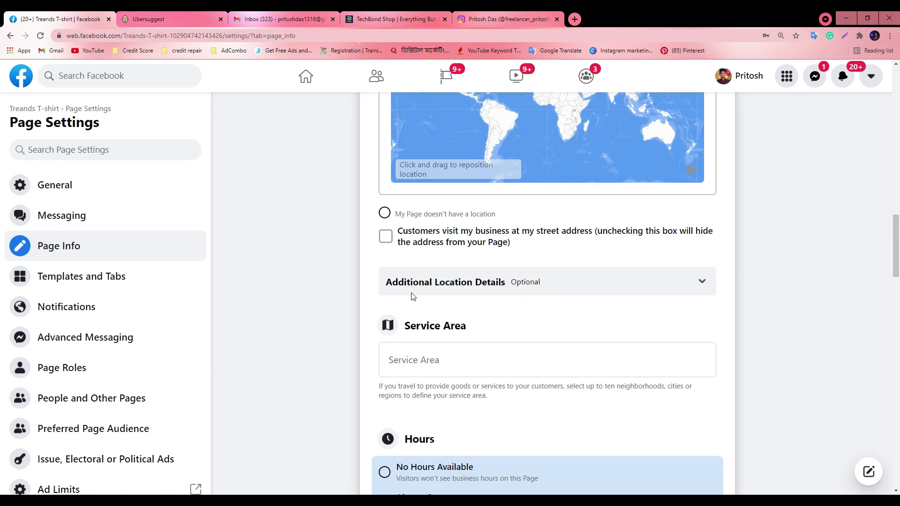
Remove the empty YouTube, Instagram, WhatsApp, Twitter and Skype rows and set the remaining row to Instagram
scroll(401, 313, down, 5)
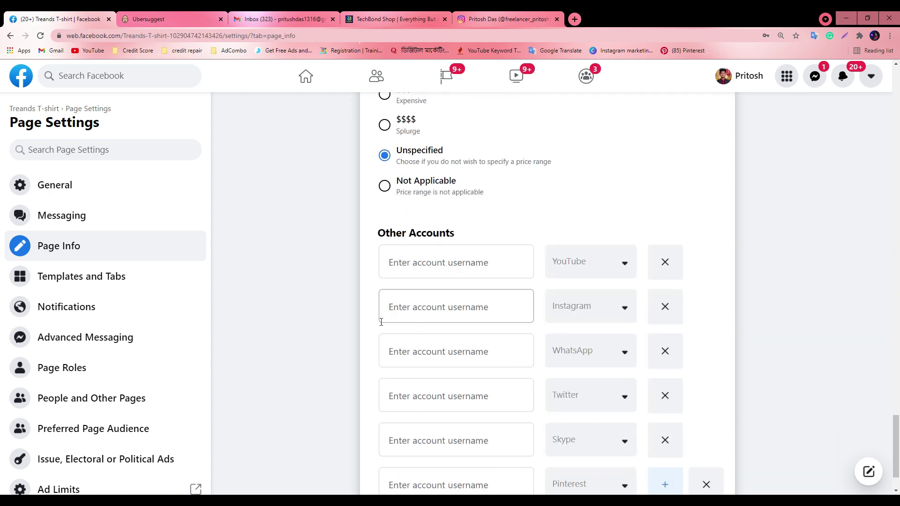
click(673, 265)
click(673, 264)
click(660, 291)
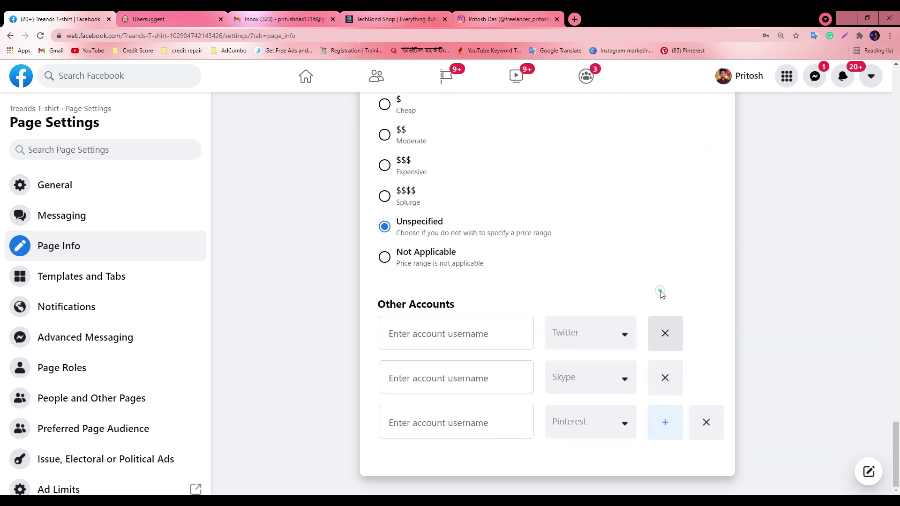
click(666, 333)
click(665, 376)
click(574, 424)
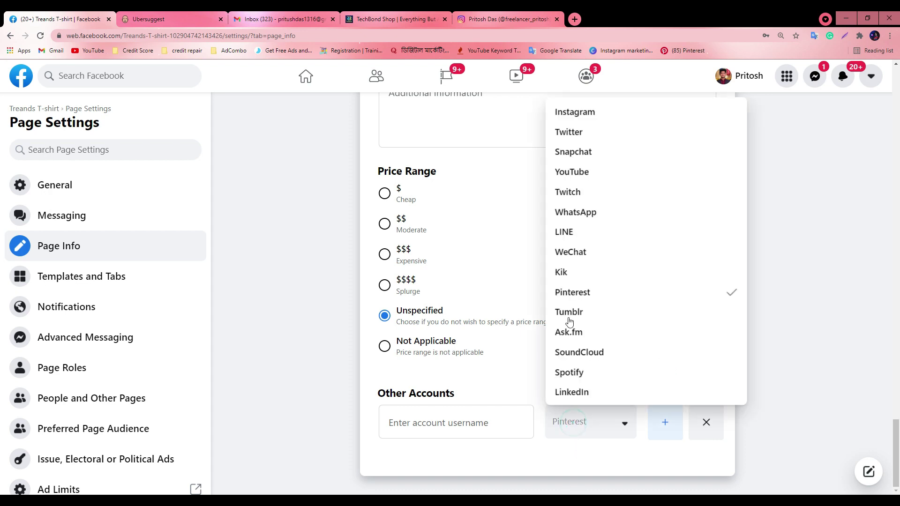
click(579, 113)
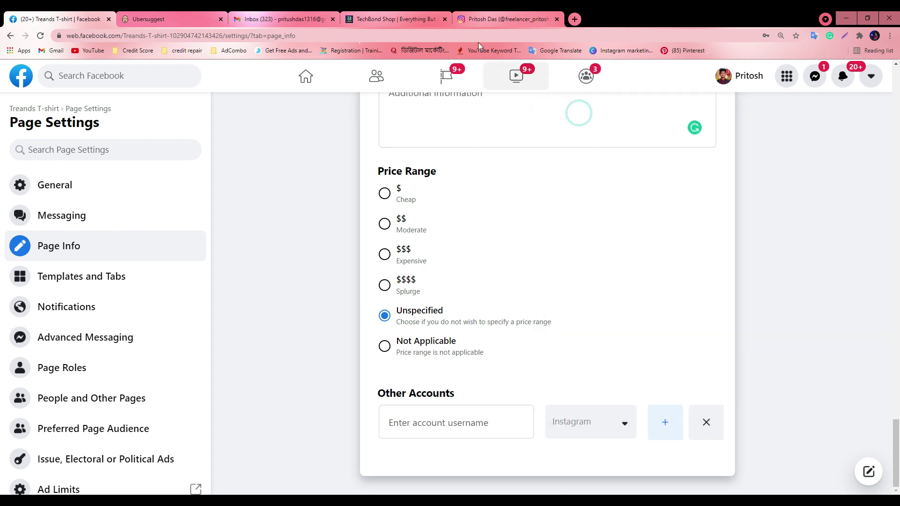
Copy the Instagram username from the profile URL, paste it into the account field and save
click(486, 15)
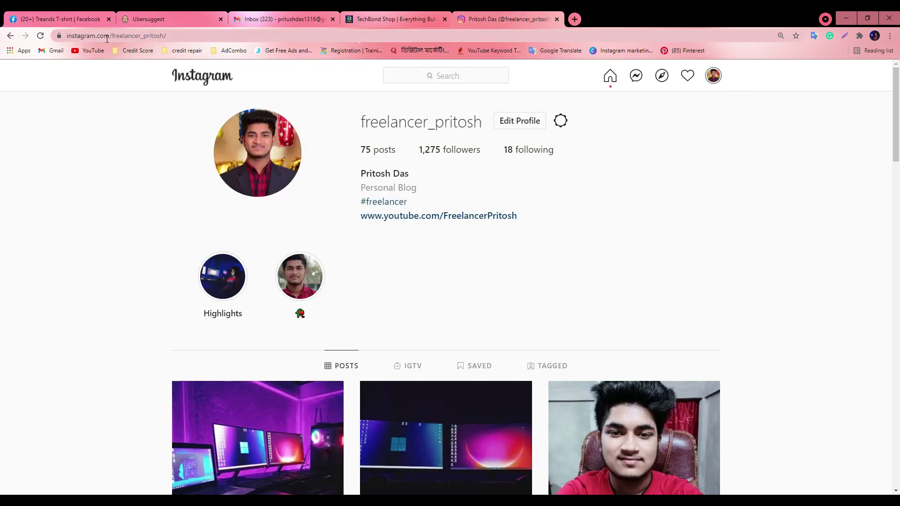
drag(113, 36, 163, 36)
key(ctrl+c)
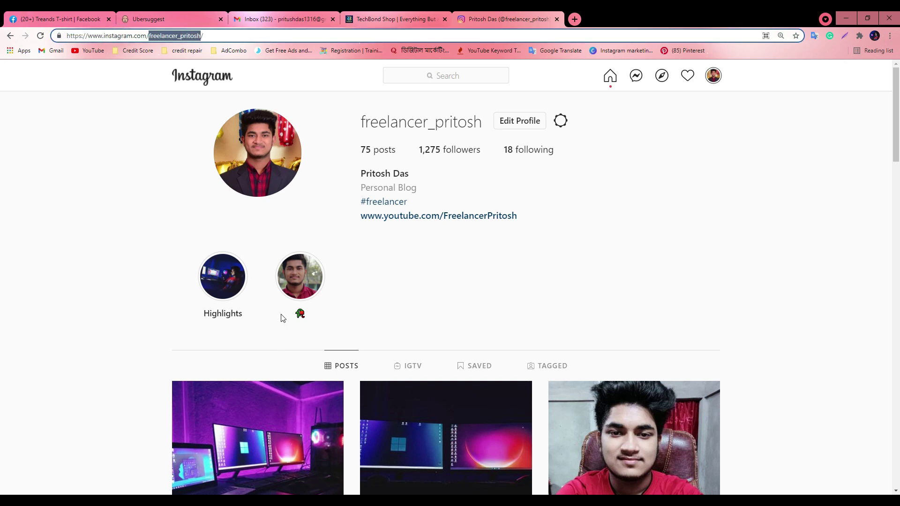
click(56, 18)
click(476, 416)
key(ctrl+v)
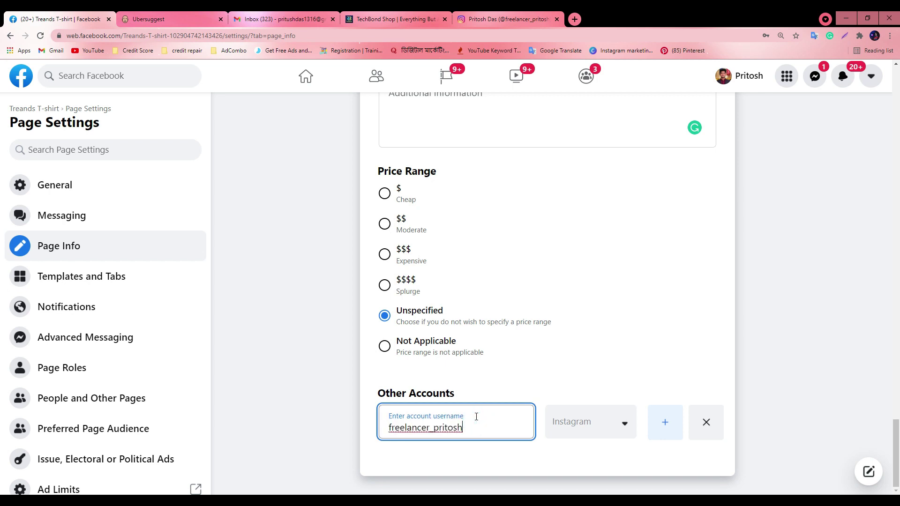
click(667, 420)
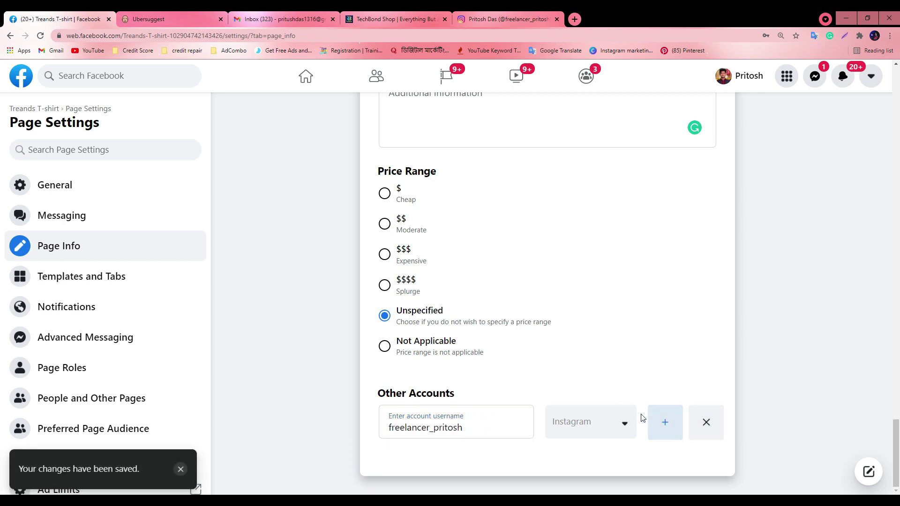
Add another account row with Pinterest as its platform
click(679, 432)
scroll(588, 403, down, 1)
click(585, 424)
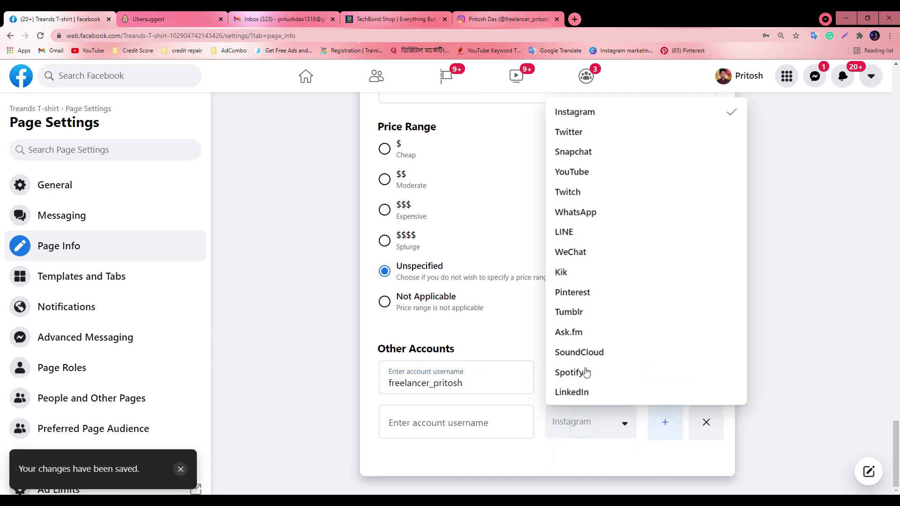
click(572, 293)
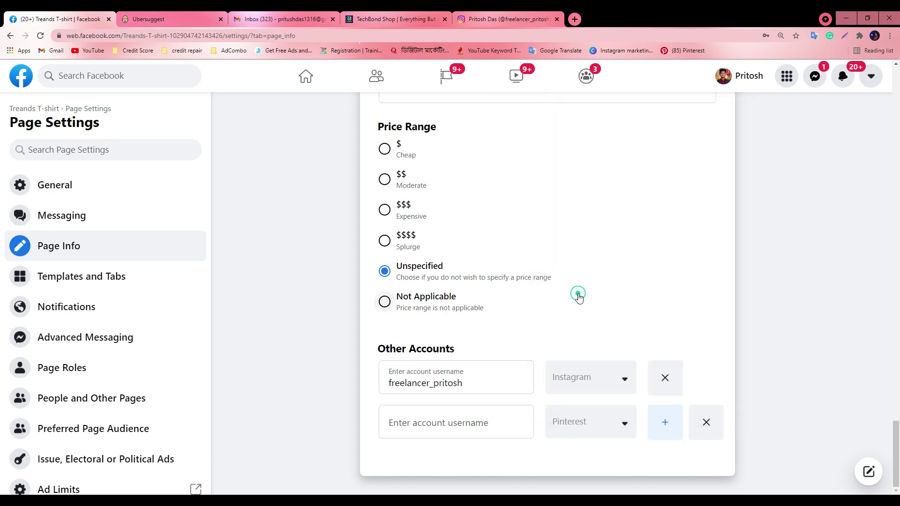
click(575, 19)
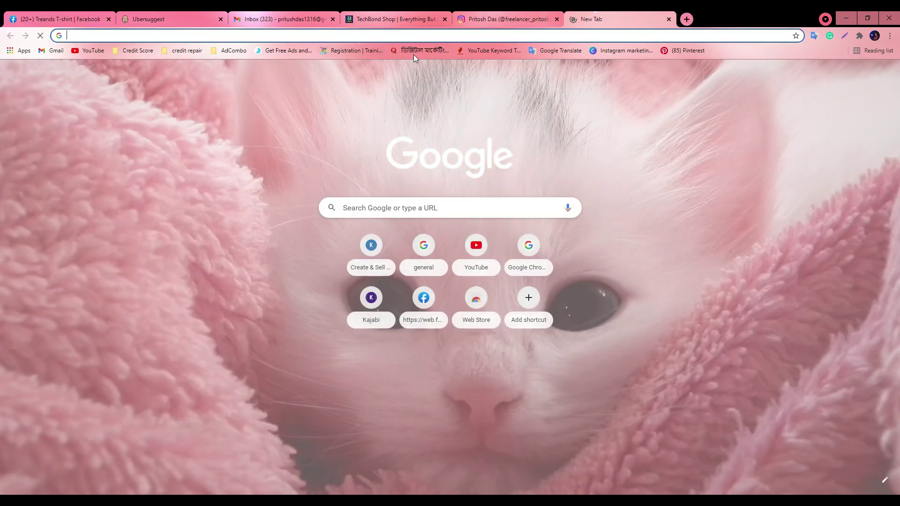
Load Pinterest from the pasted address, then close the tab showing the wrong account
text(pinterest.de/WeRCrystals/_created/)
key(Return)
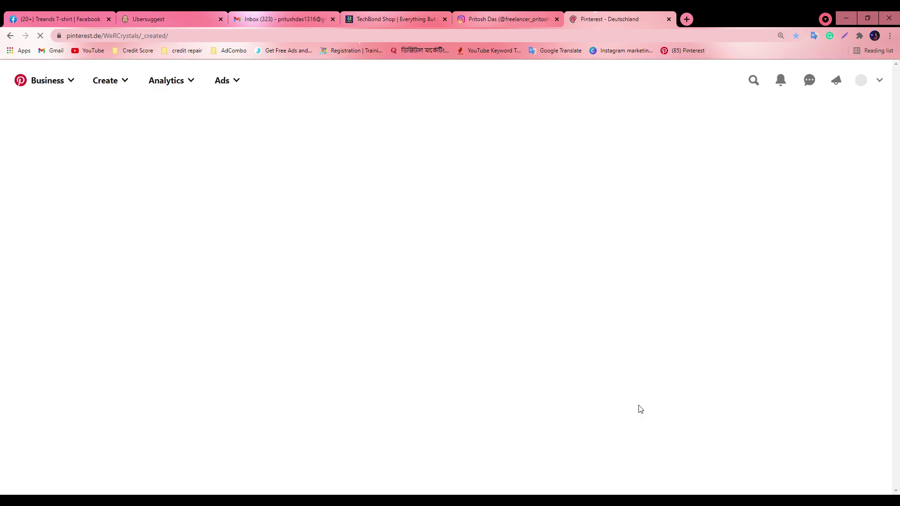
click(669, 19)
key(alt+Tab)
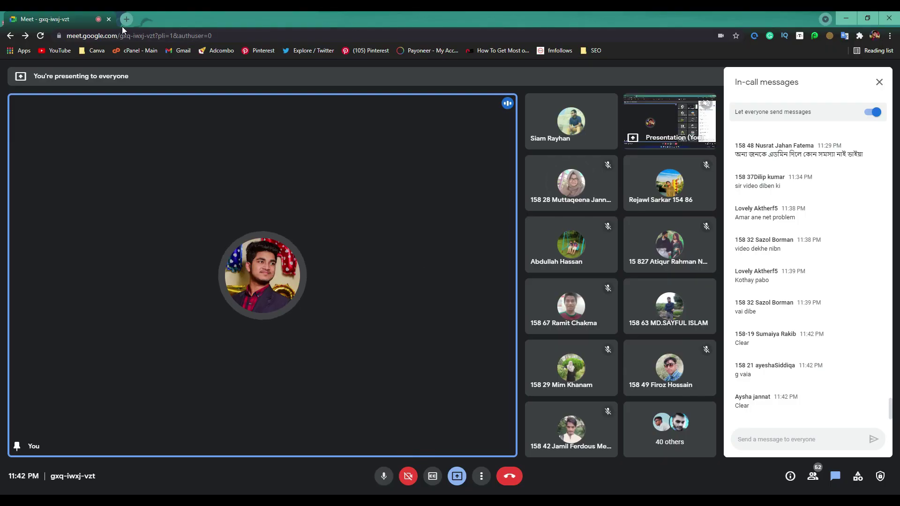
In the other Chrome window, open your Pinterest profile from bookmarks and select its username in the URL
click(126, 19)
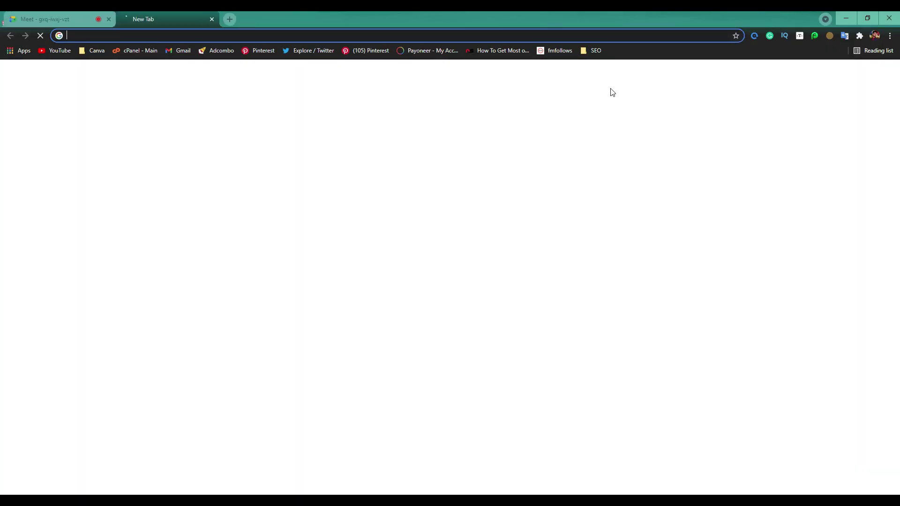
click(258, 51)
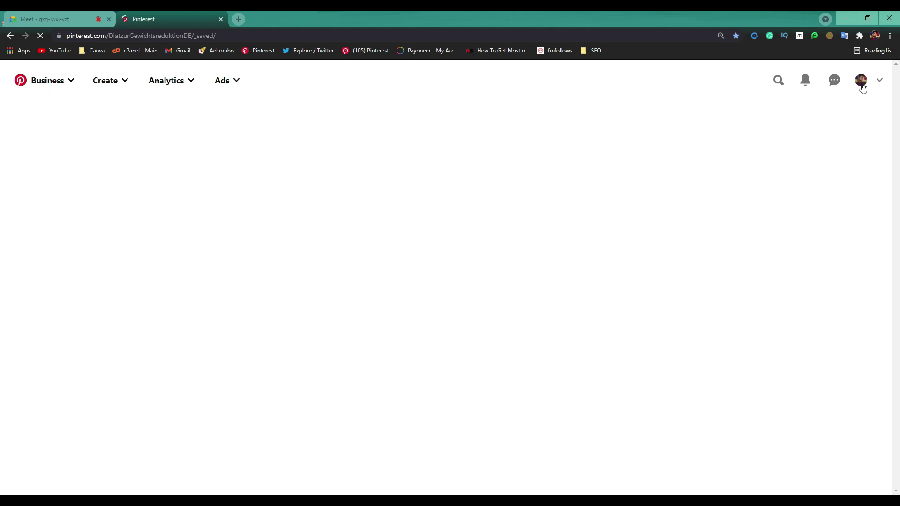
click(864, 82)
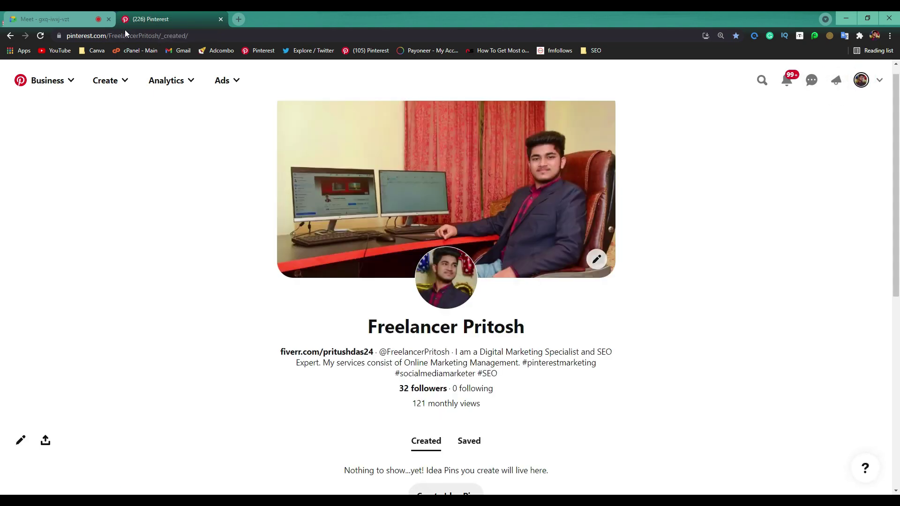
drag(109, 35, 159, 42)
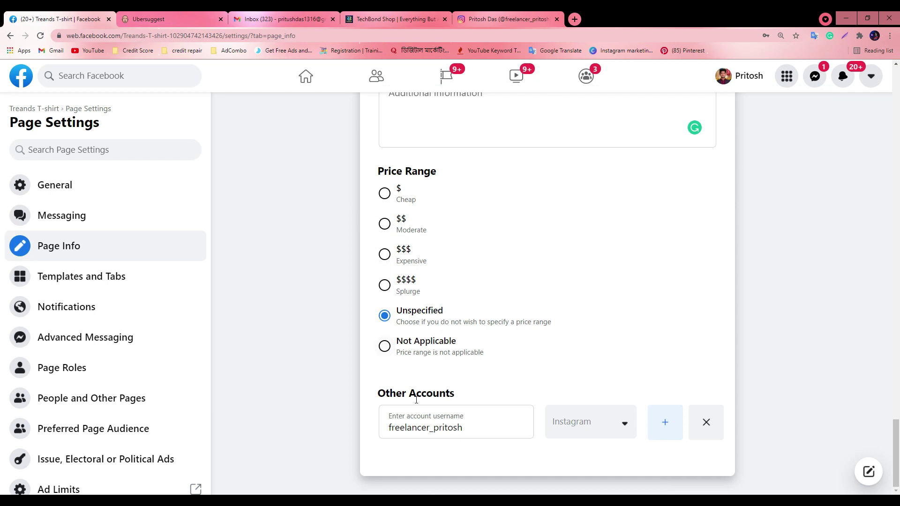
Add rows under Other Accounts and set the second row's platform to Pinterest
click(605, 422)
click(665, 422)
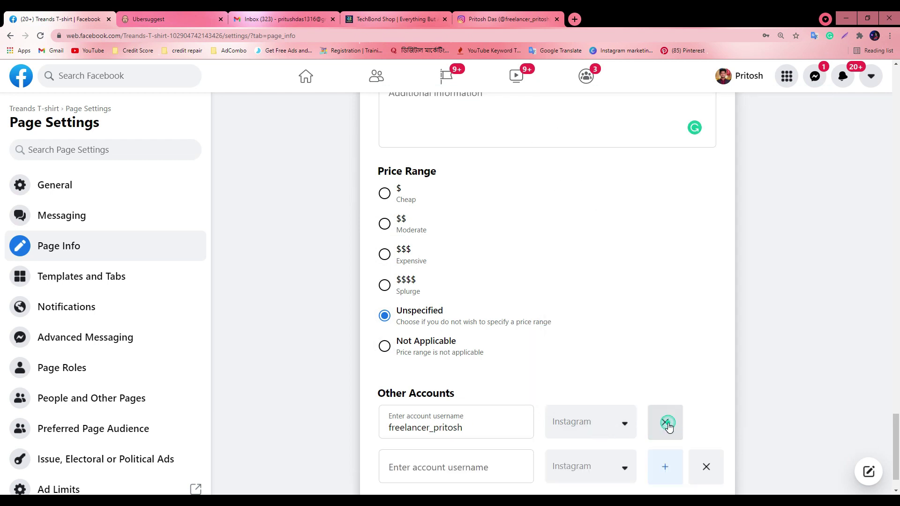
scroll(621, 466, down, 1)
click(585, 422)
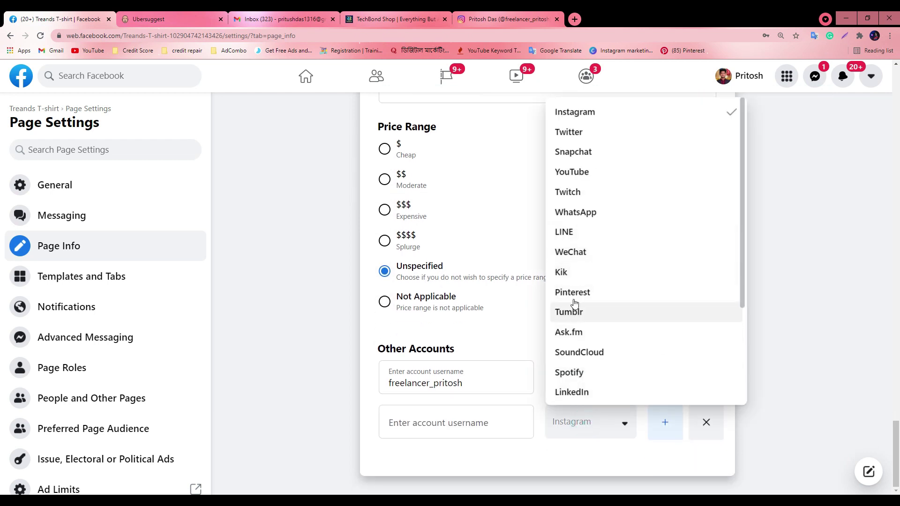
click(570, 291)
click(664, 422)
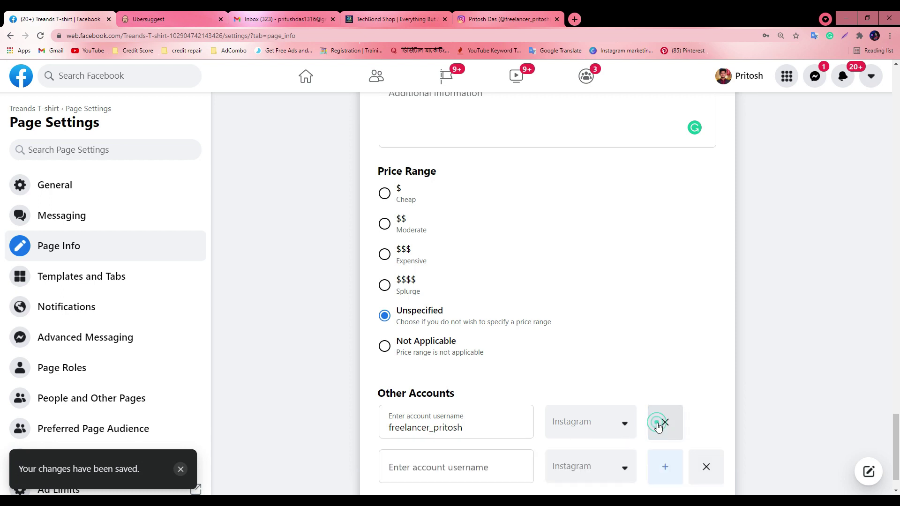
scroll(605, 428, down, 1)
click(606, 428)
click(572, 291)
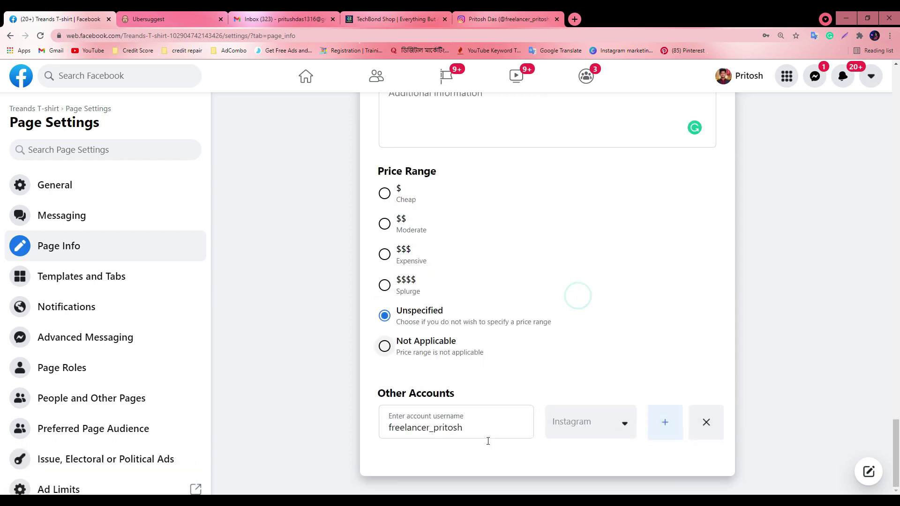
Add two more empty account rows and re-select Pinterest for the second row
click(665, 424)
click(665, 464)
scroll(652, 402, down, 2)
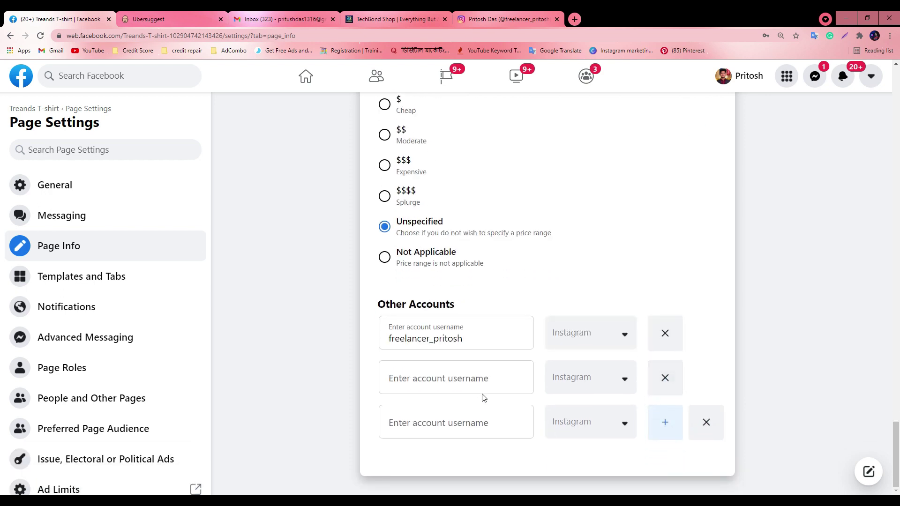
click(577, 387)
scroll(588, 453, down, 2)
scroll(587, 454, down, 2)
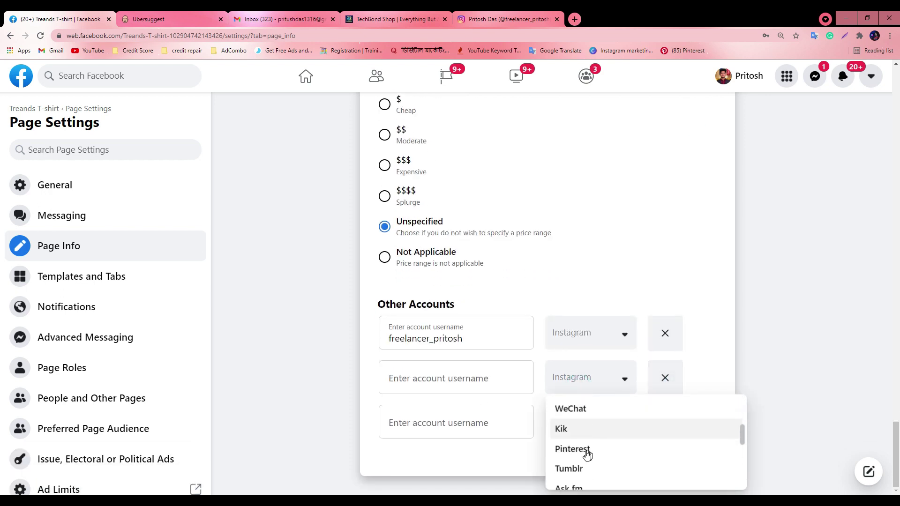
click(584, 451)
click(458, 377)
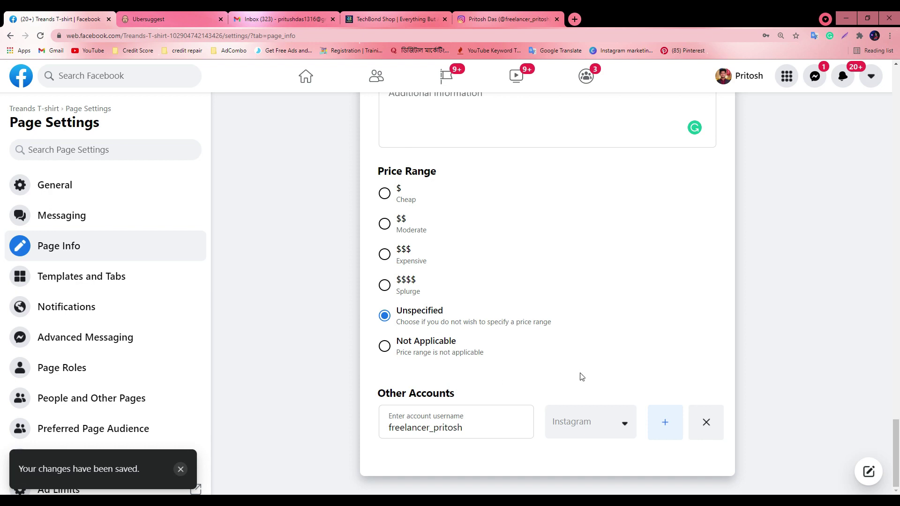
Add another account row set to Pinterest, then zoom the page out to see more settings
scroll(581, 376, down, 1)
scroll(580, 374, up, 2)
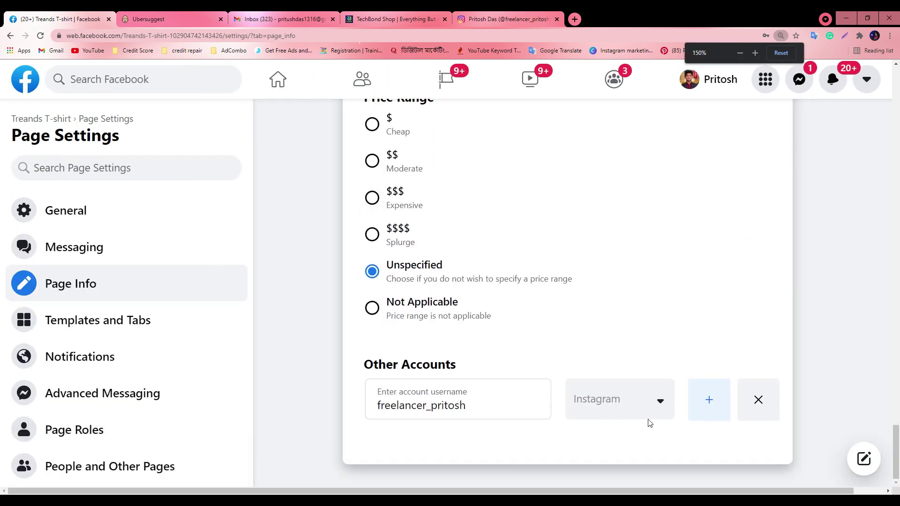
click(708, 401)
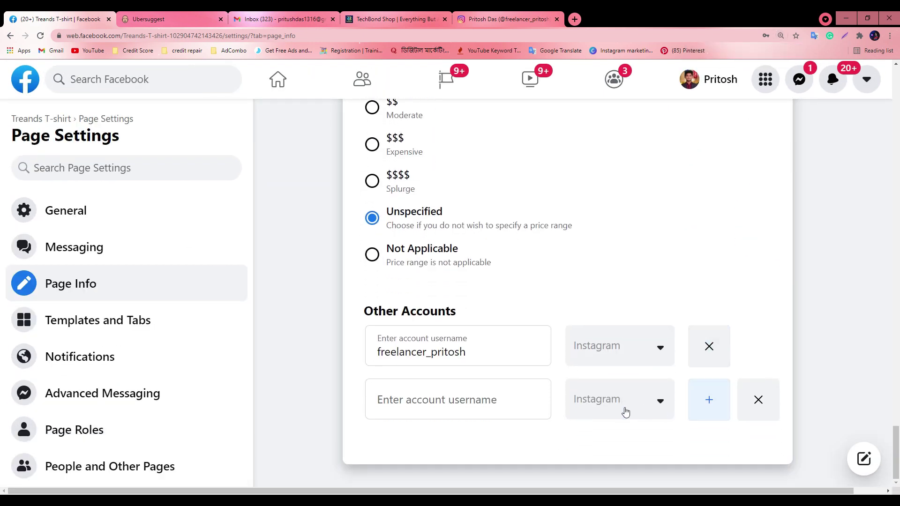
click(626, 411)
click(614, 342)
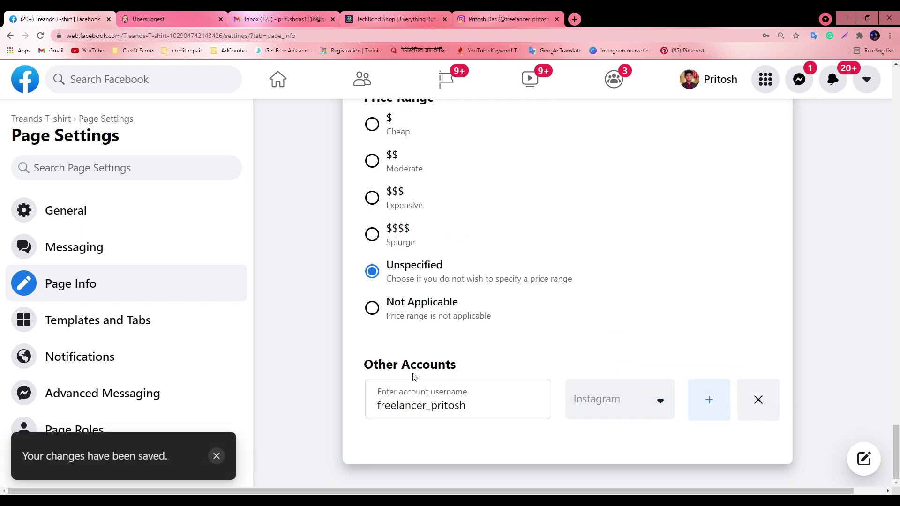
key(ctrl+minus)
key(ctrl+minus)
key(ctrl+minus)
key(ctrl+minus)
scroll(635, 368, down, 2)
scroll(544, 364, up, 2)
scroll(546, 364, down, 1)
scroll(548, 364, up, 4)
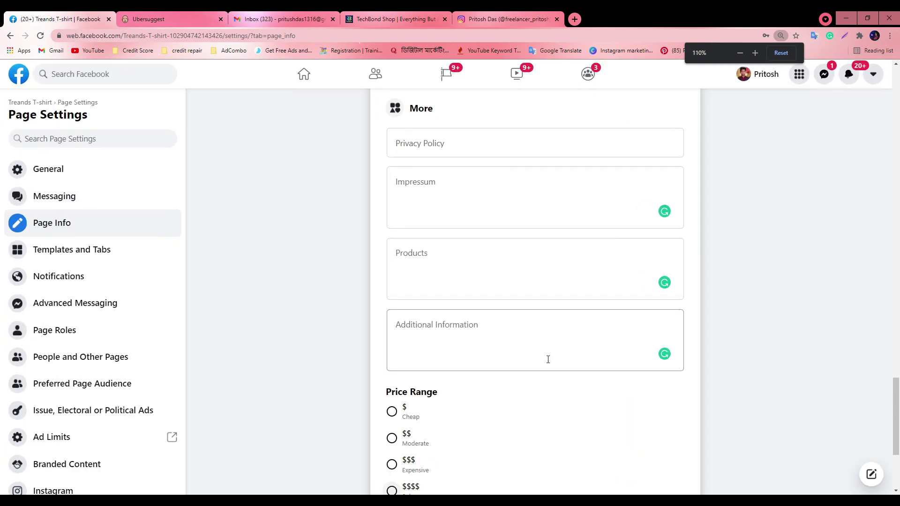
scroll(593, 359, up, 1)
scroll(603, 361, down, 5)
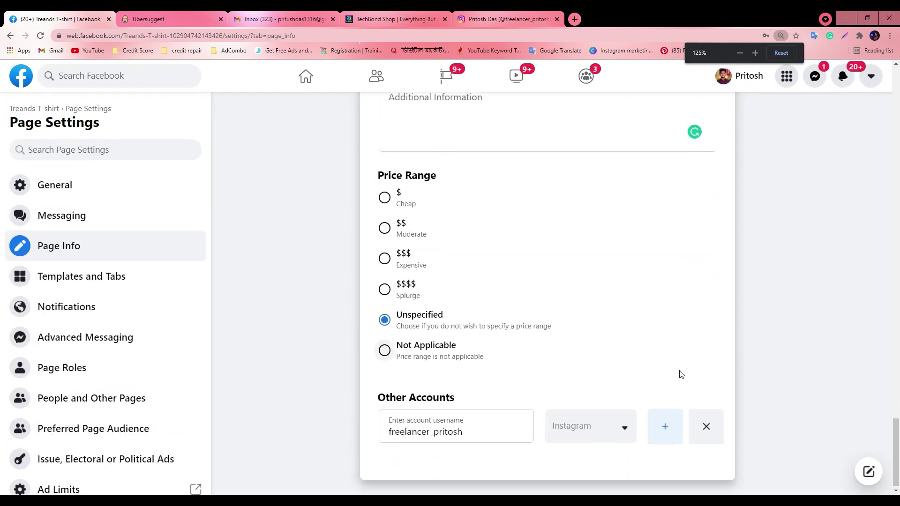
Remove the existing account row and add several fresh empty account rows
click(706, 421)
click(675, 428)
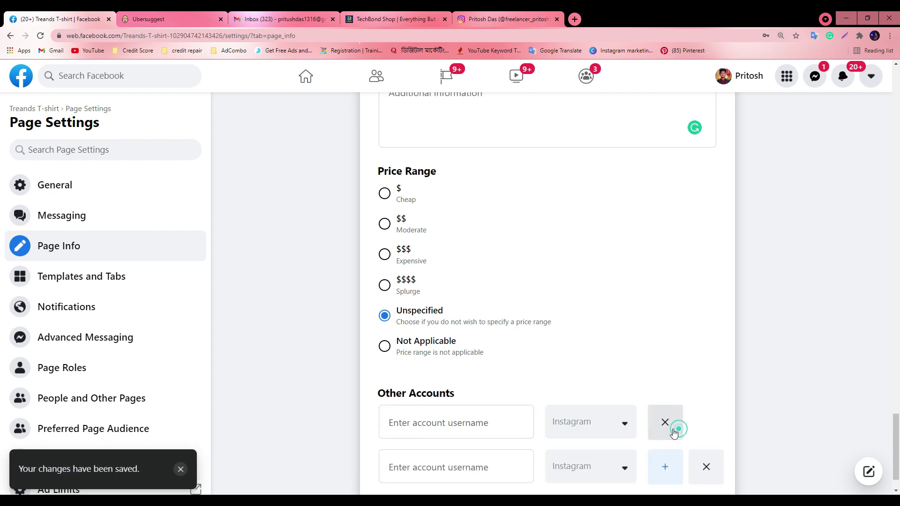
click(669, 466)
scroll(702, 445, down, 2)
scroll(702, 445, down, 1)
click(670, 424)
scroll(673, 428, down, 1)
click(666, 421)
Fill in the first account's username and set its platform to Pinterest
click(432, 290)
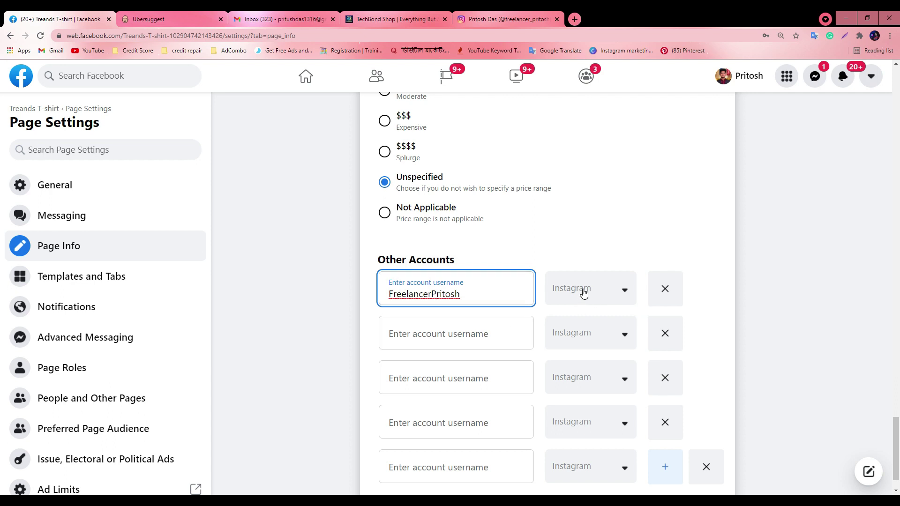
click(583, 293)
scroll(584, 421, down, 2)
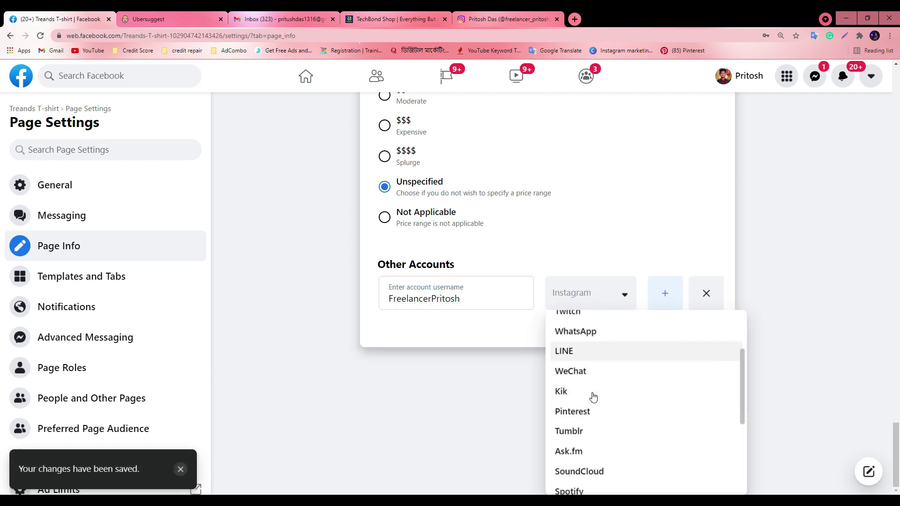
click(581, 412)
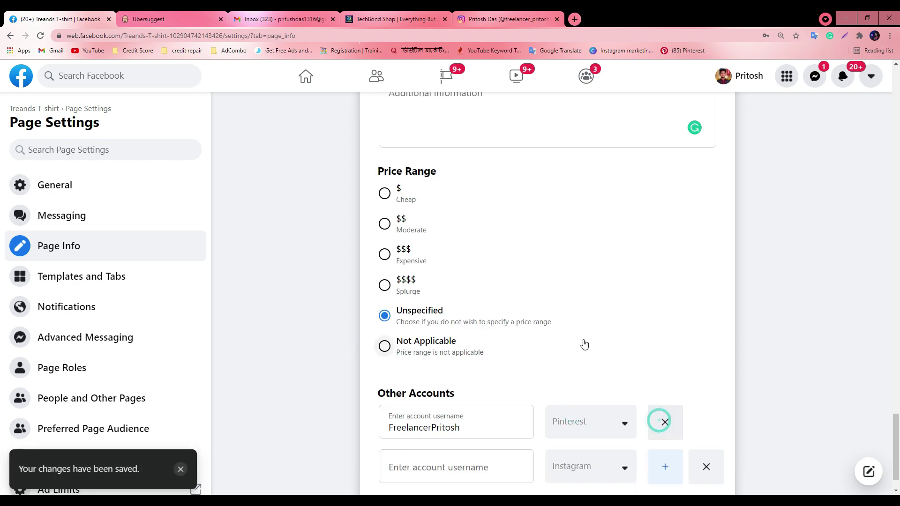
scroll(595, 347, down, 1)
Get the Instagram username from the Instagram tab and paste it into a new row set to Instagram
click(406, 425)
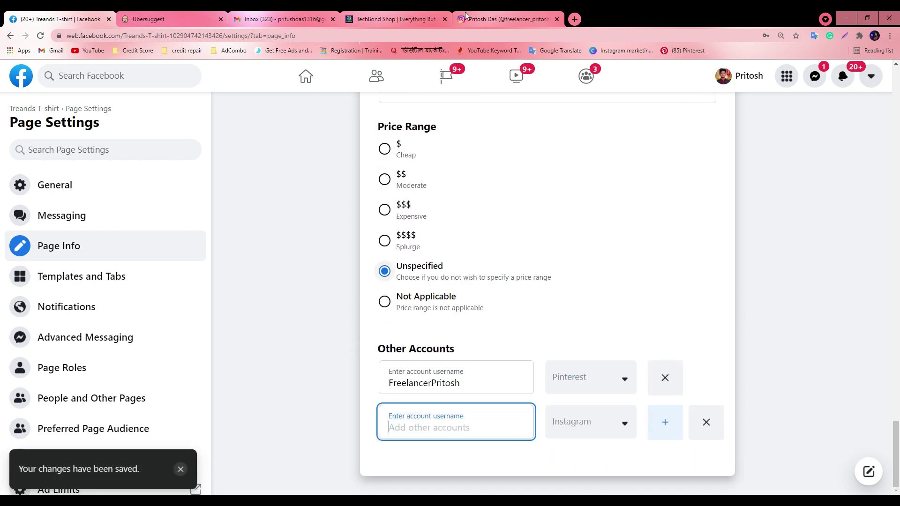
click(506, 19)
click(56, 18)
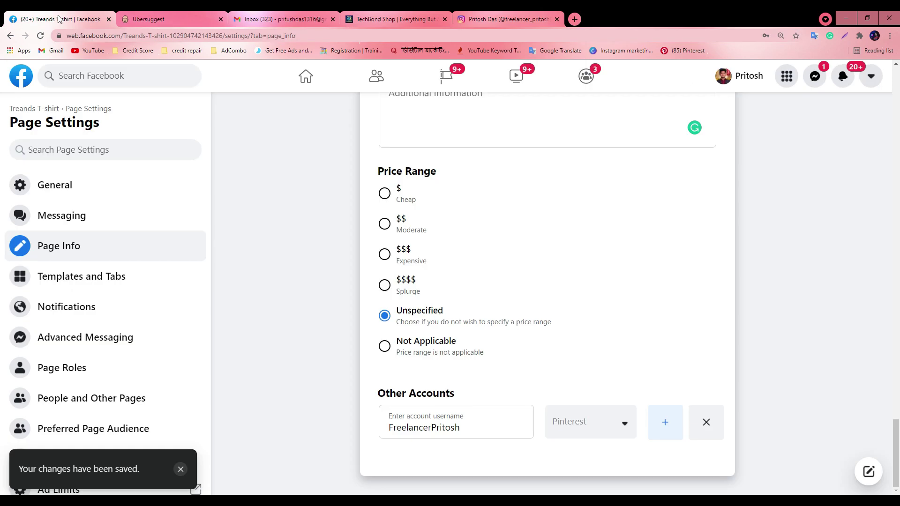
click(651, 419)
click(424, 476)
text(freelancer_pritosh)
click(609, 478)
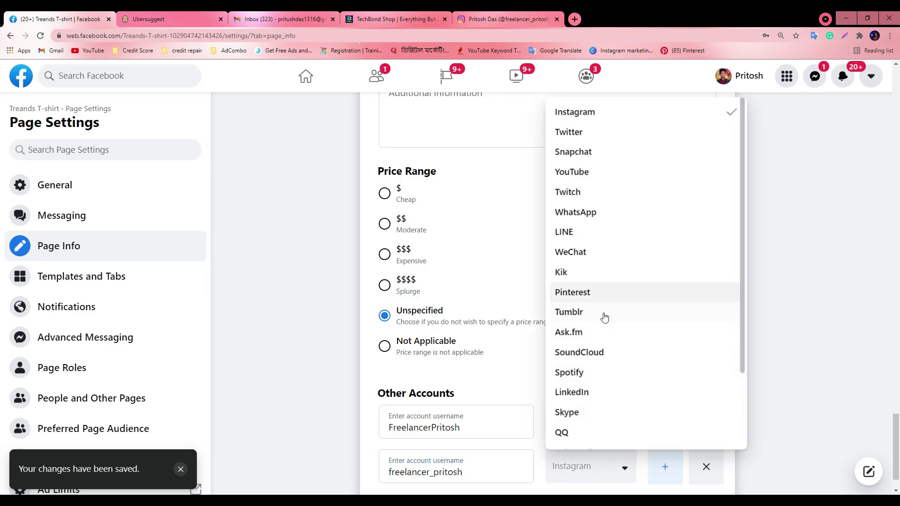
click(589, 117)
Add a third empty account row below Pinterest and Instagram
click(665, 422)
click(406, 462)
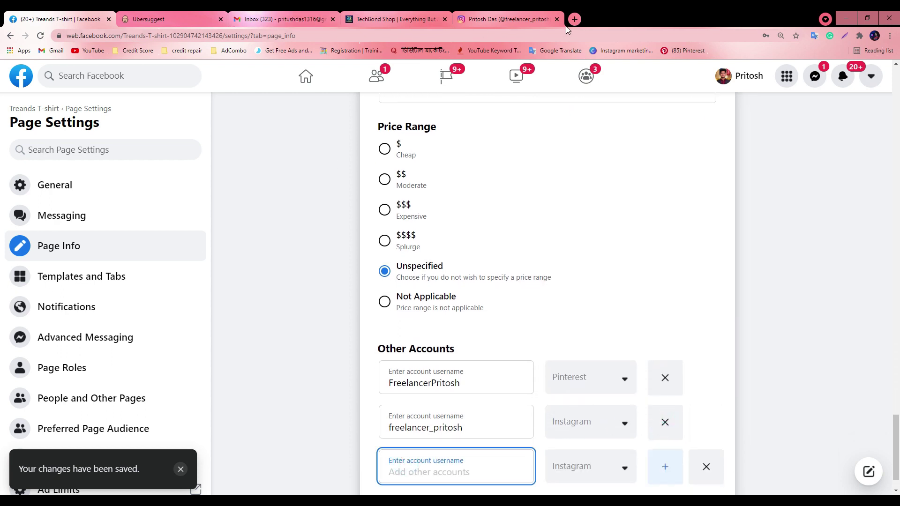
click(575, 19)
Open your own YouTube channel from Subscriptions and select its channel name in the address bar
text(y)
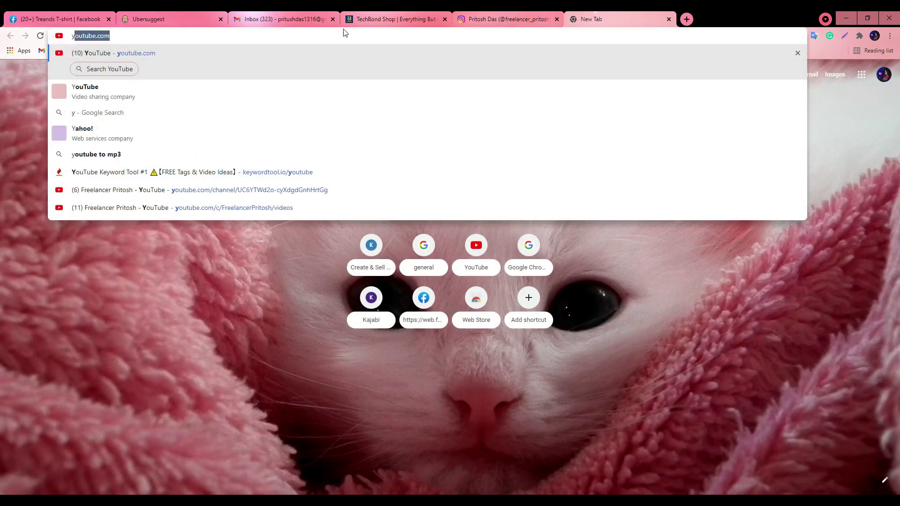
click(106, 55)
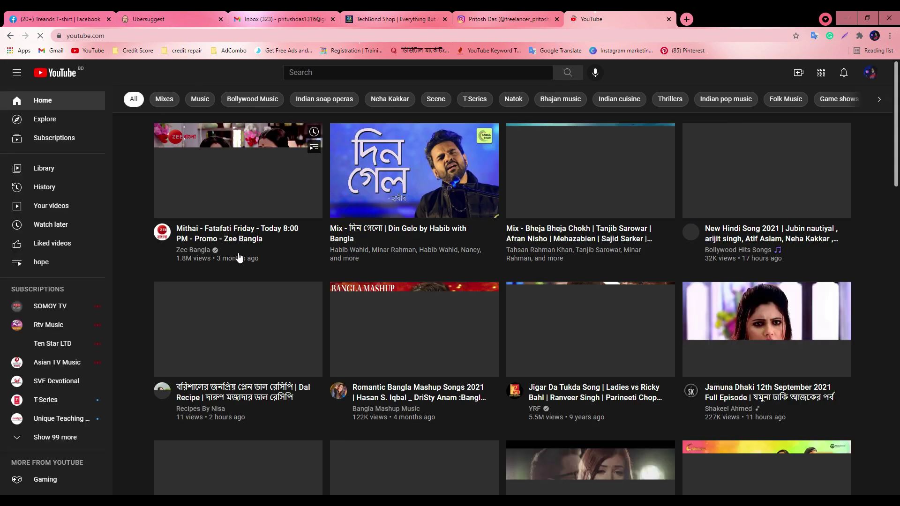
click(55, 436)
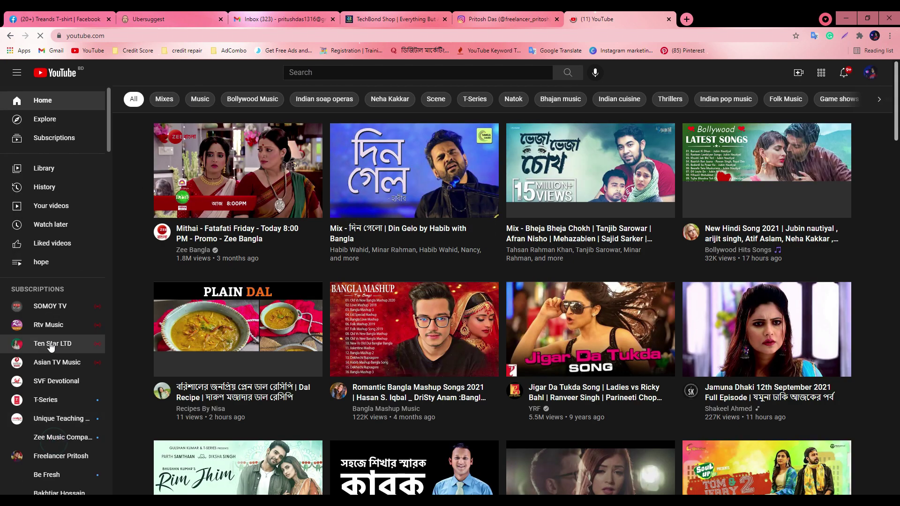
scroll(61, 375, down, 2)
click(61, 370)
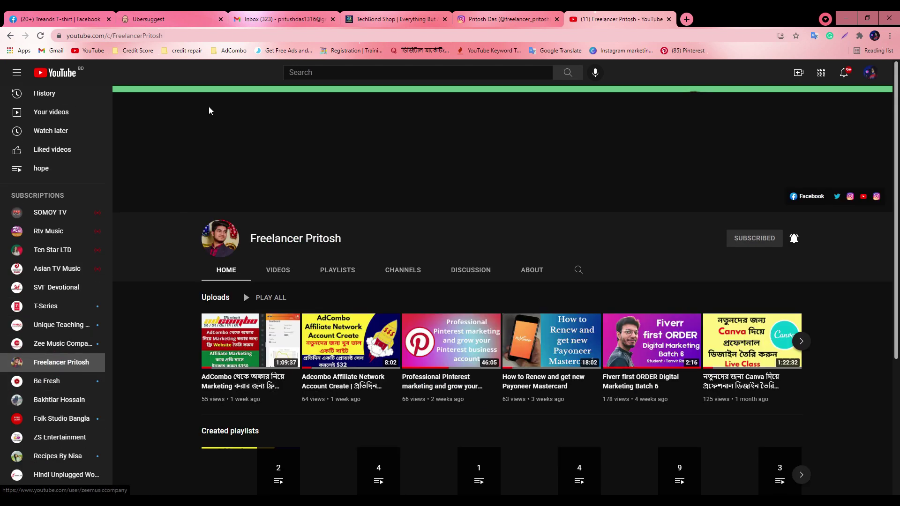
double_click(113, 37)
key(ctrl+c)
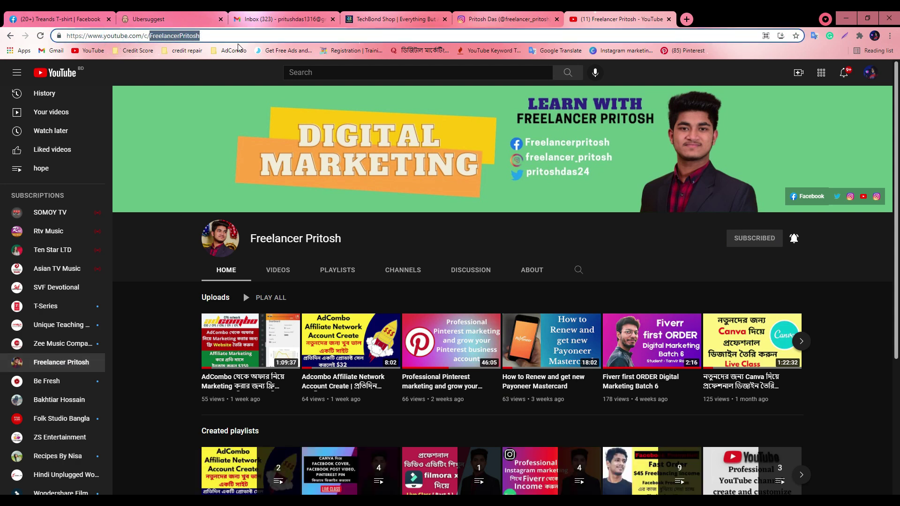
click(67, 15)
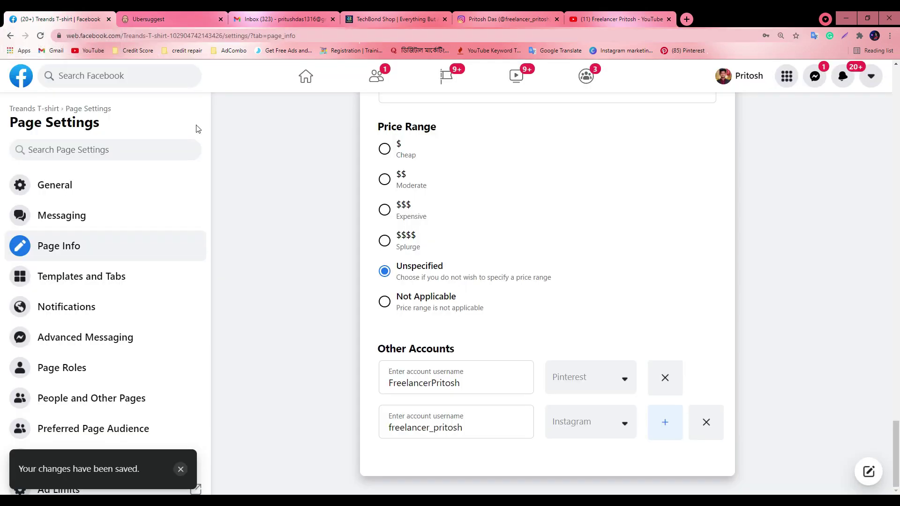
Add a YouTube row with the pasted channel name, add another empty row, then bring up the Pinterest window
click(648, 424)
click(514, 461)
key(ctrl+v)
click(620, 470)
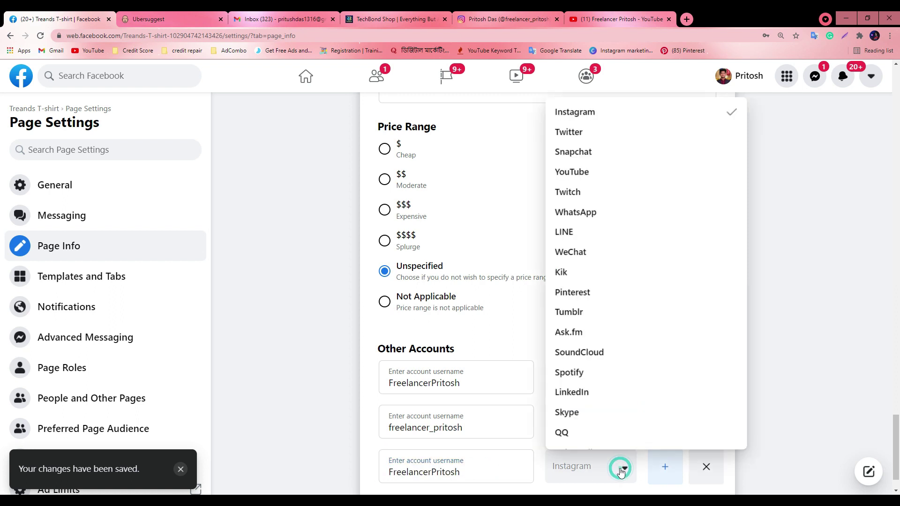
click(574, 173)
scroll(638, 471, down, 1)
click(664, 423)
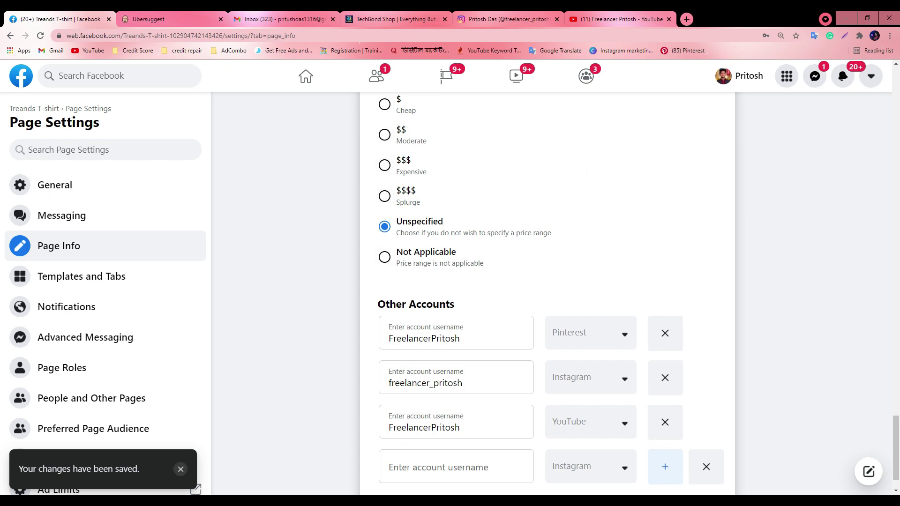
click(450, 501)
click(399, 462)
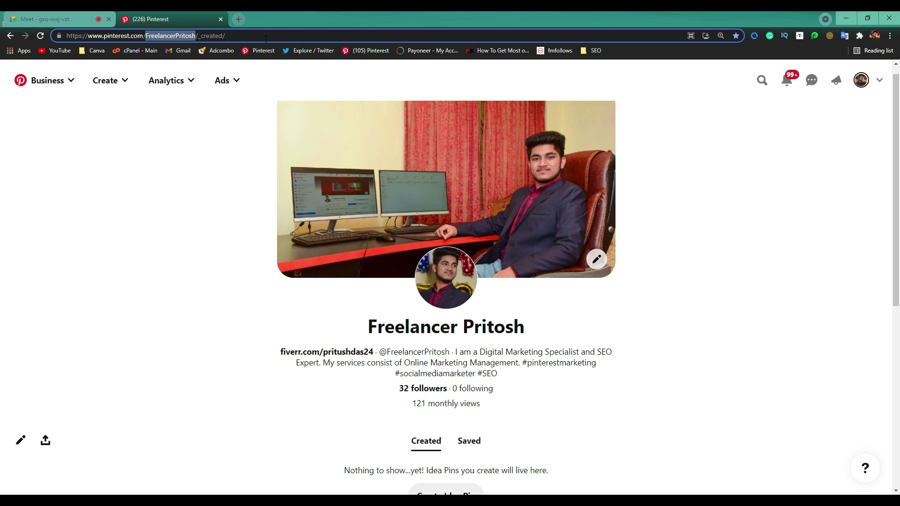
Open your Twitter profile in a new tab and select its handle in the address bar
click(239, 20)
click(307, 51)
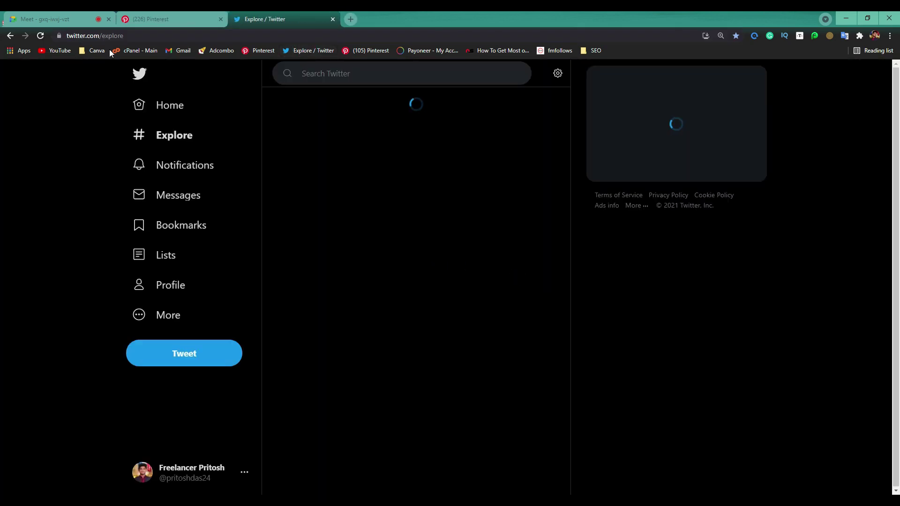
click(159, 291)
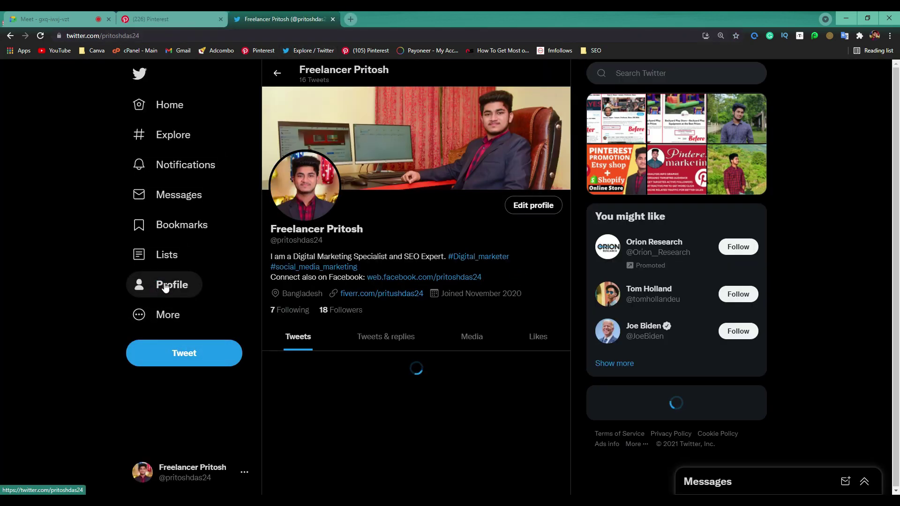
click(103, 35)
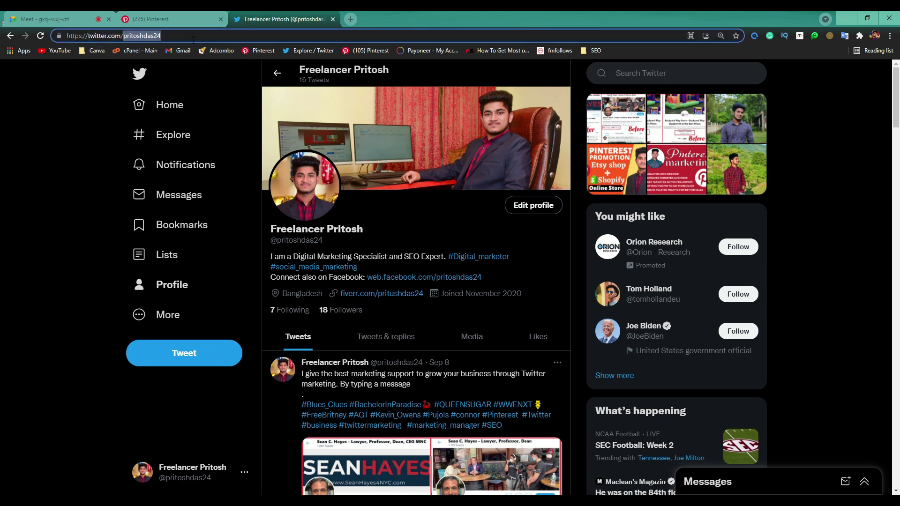
click(842, 19)
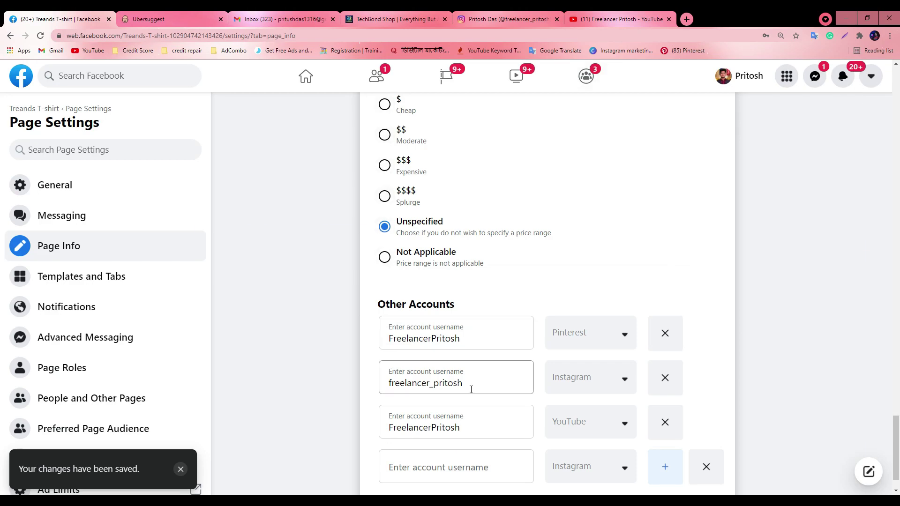
Paste the Twitter handle into the fourth account row, set it to Twitter, and go back to Treands T-shirt
scroll(500, 422, down, 1)
click(482, 424)
click(570, 423)
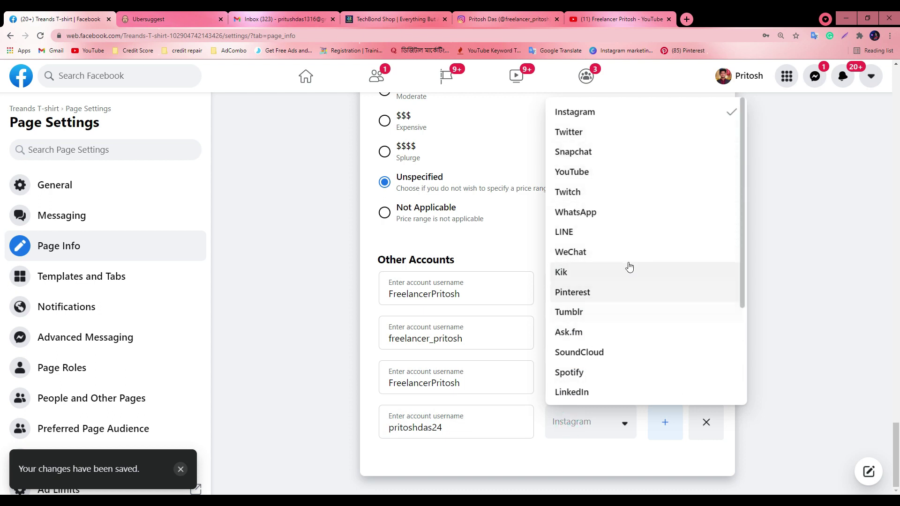
click(578, 137)
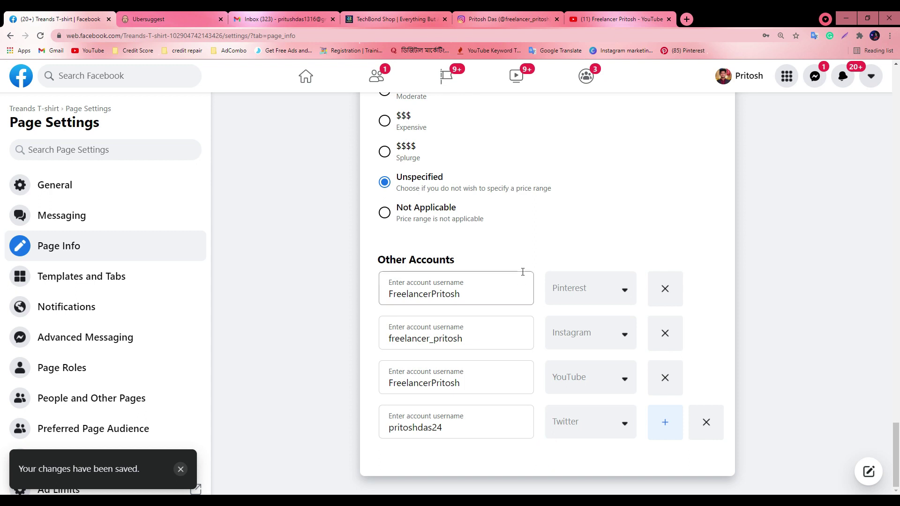
click(26, 109)
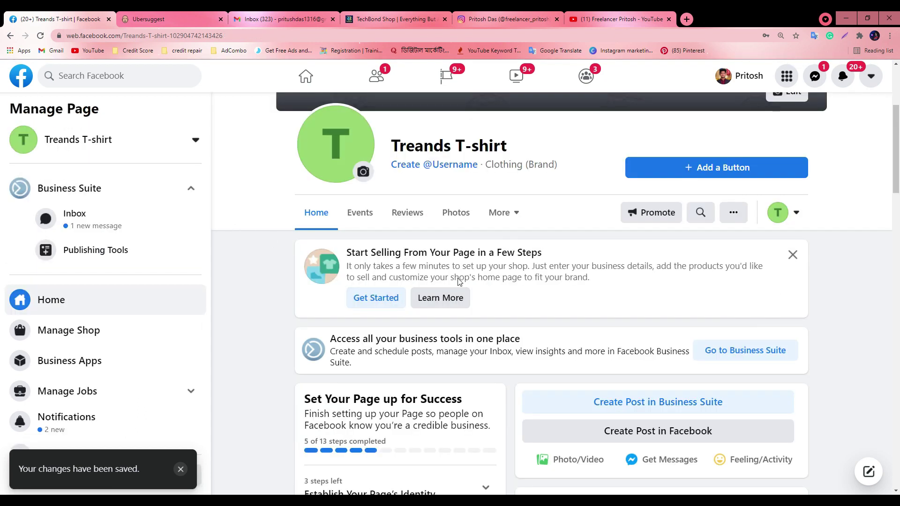
Reload the page and open its linked Twitter, Instagram, YouTube and Pinterest profiles from About in new tabs
click(40, 35)
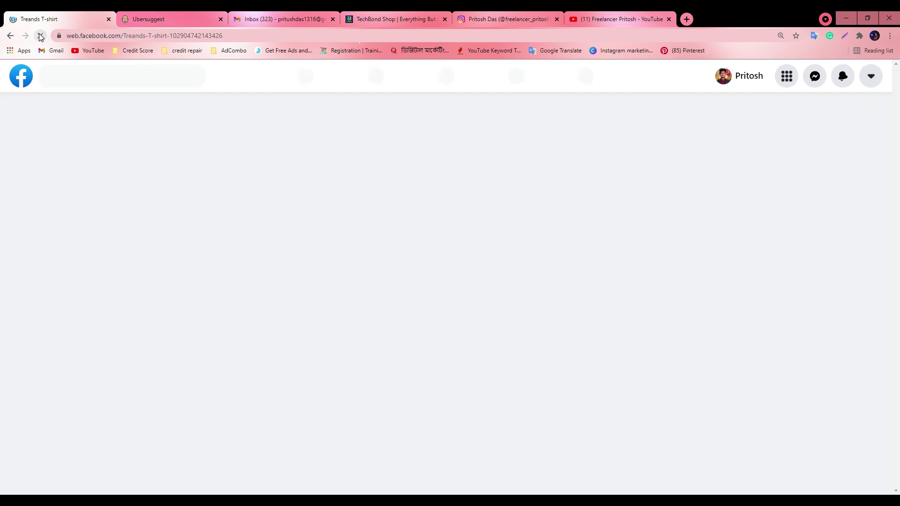
scroll(455, 345, down, 7)
scroll(455, 345, down, 15)
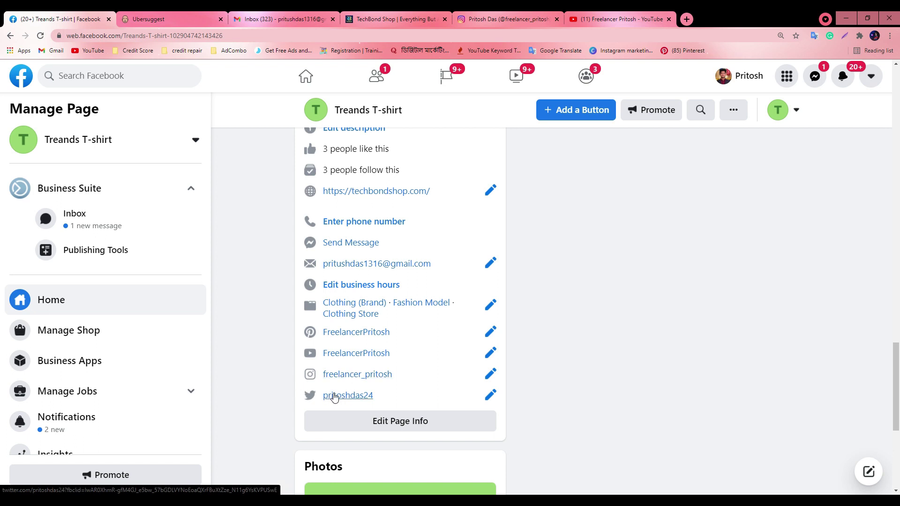
click(351, 396)
click(83, 18)
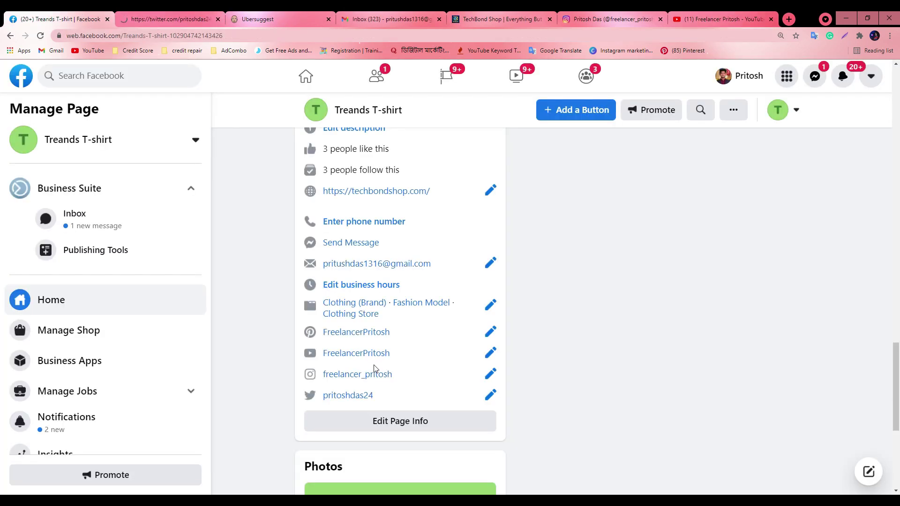
click(359, 375)
click(13, 18)
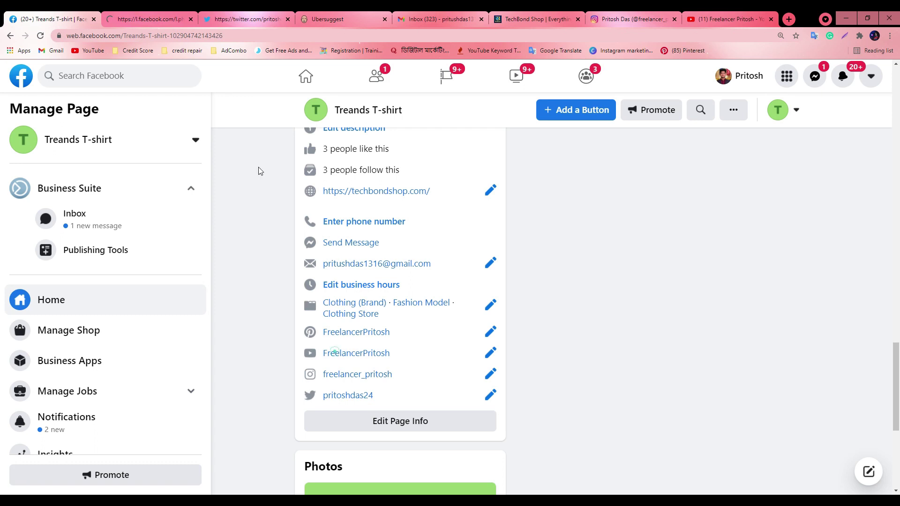
click(356, 353)
click(12, 16)
click(357, 331)
click(103, 14)
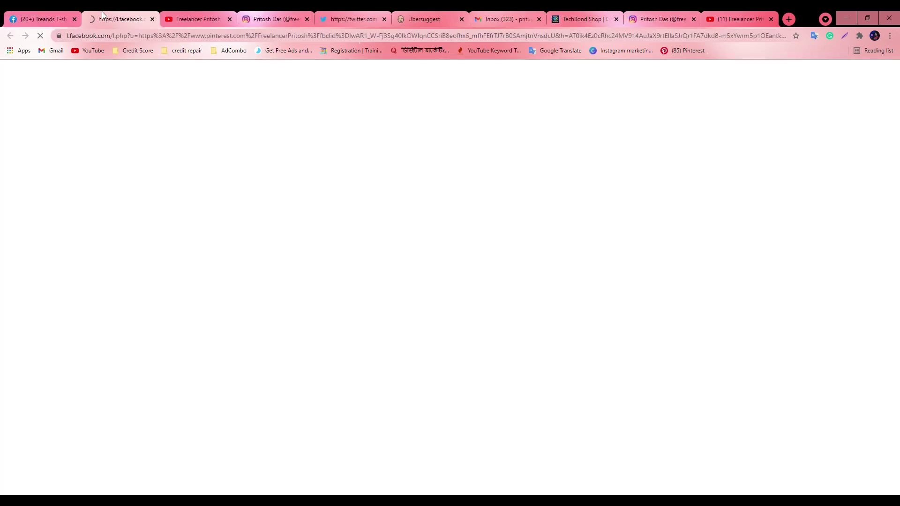
click(182, 15)
Review the Instagram, Twitter, Pinterest and YouTube profile tabs, then close all four
click(267, 18)
click(334, 17)
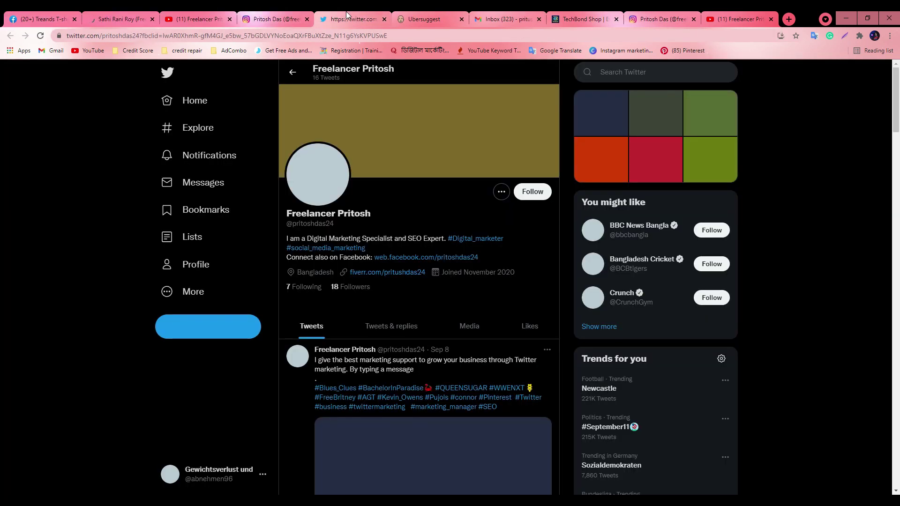
click(134, 19)
click(162, 20)
click(153, 21)
click(153, 20)
click(153, 21)
click(152, 21)
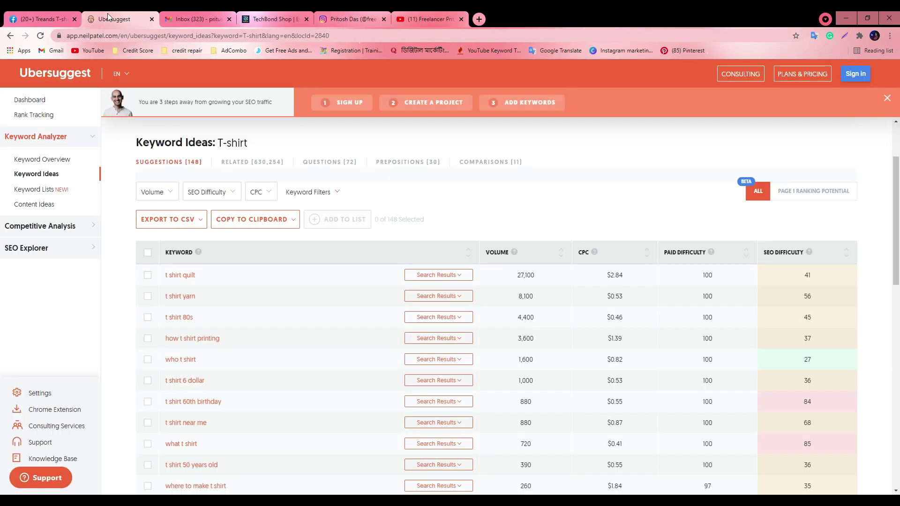
click(42, 18)
In the Google Meet window, close the Pinterest tab and messages panel, then minimize it
drag(689, 19, 670, 2)
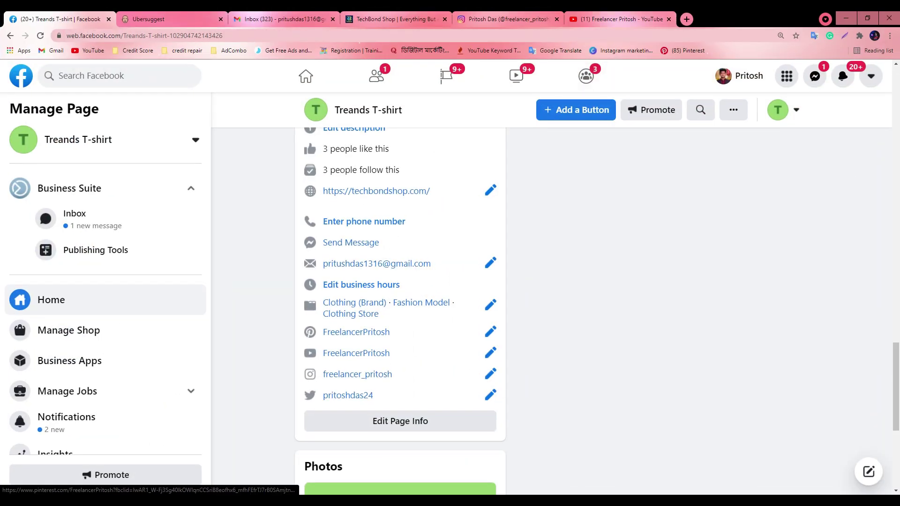
click(433, 469)
click(27, 14)
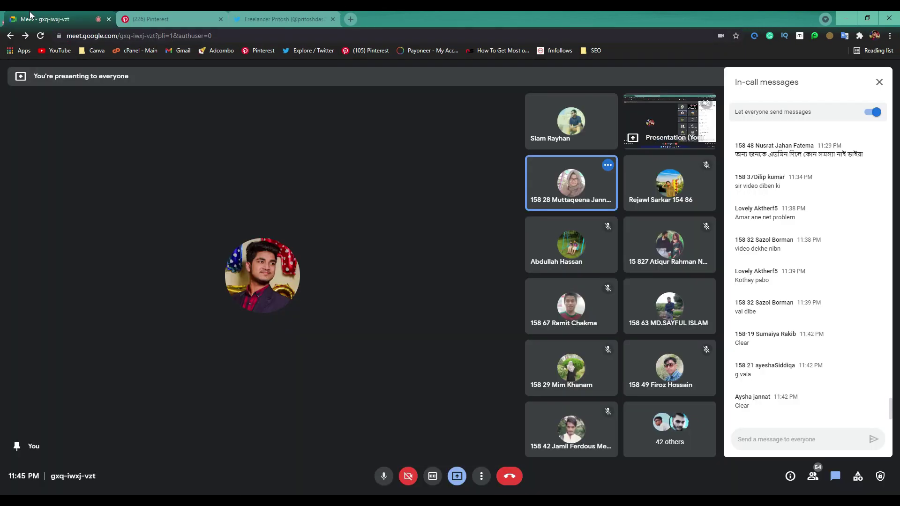
click(221, 19)
click(879, 83)
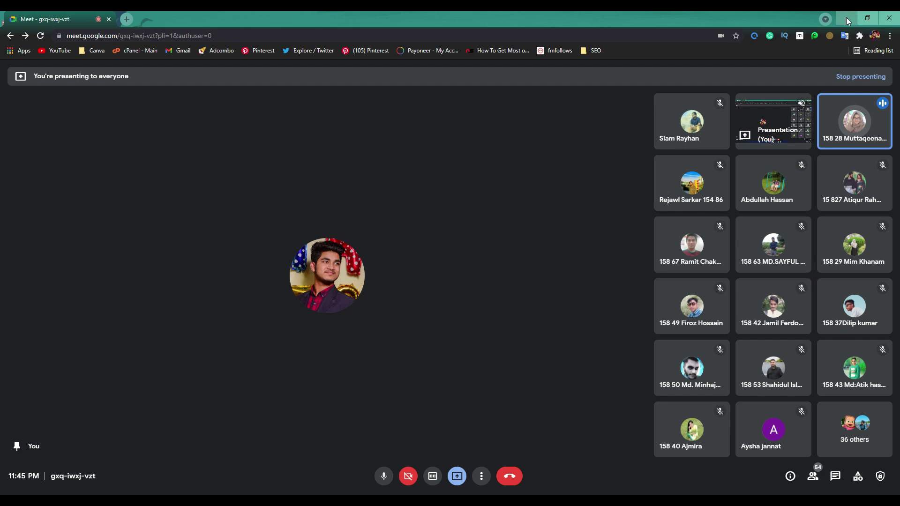
click(848, 21)
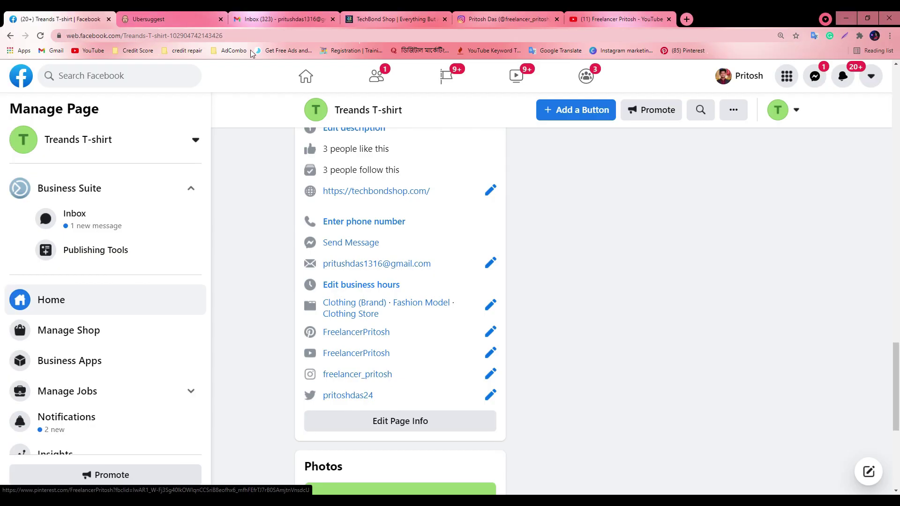
Open Facebook home in a new tab and view its feed
right_click(305, 80)
click(334, 87)
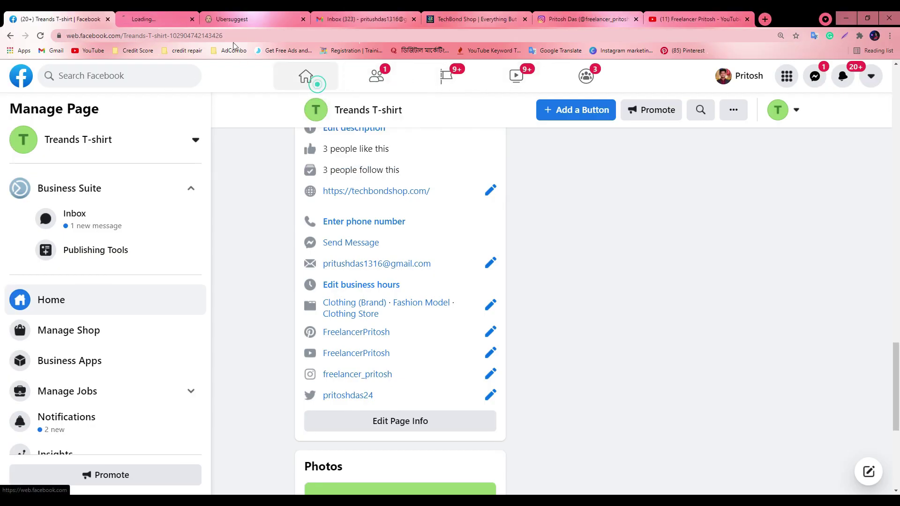
click(141, 16)
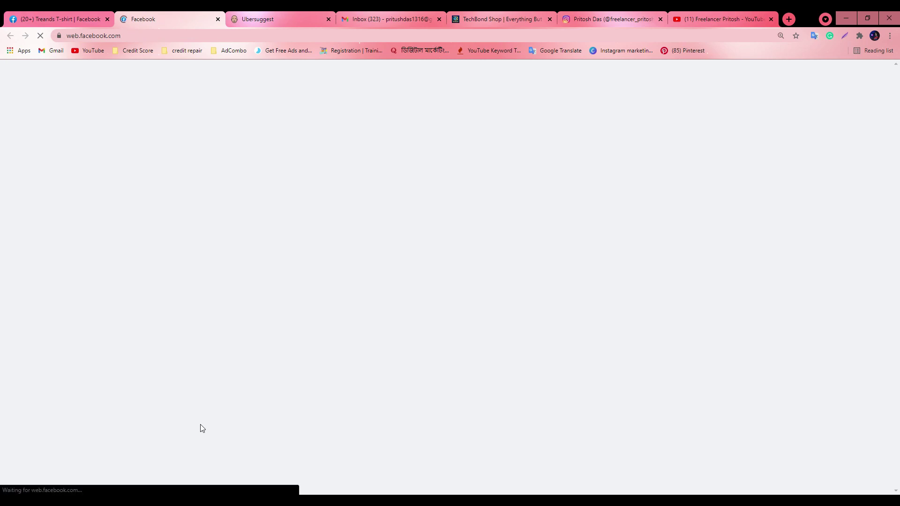
click(56, 19)
click(155, 19)
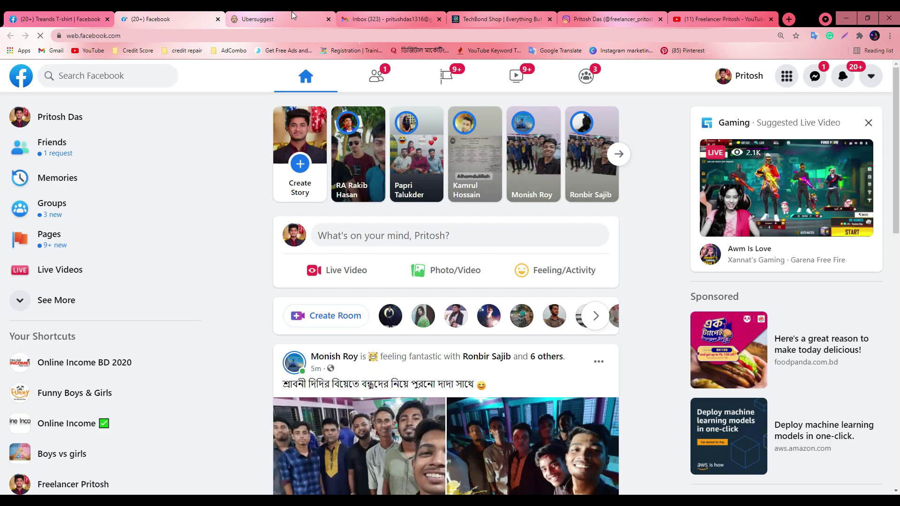
Check the TechBond Shop, Instagram and YouTube tabs, then close the Instagram and YouTube tabs
click(459, 19)
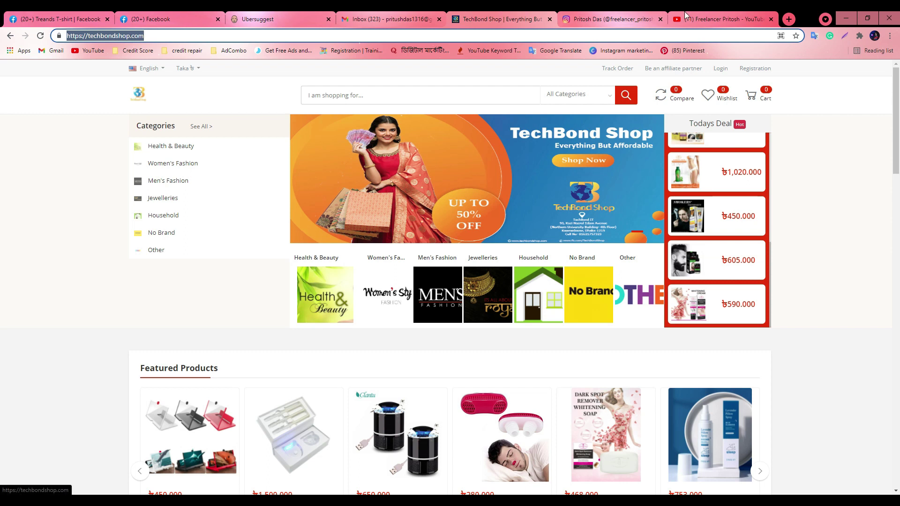
click(631, 16)
scroll(425, 298, down, 3)
scroll(424, 298, up, 3)
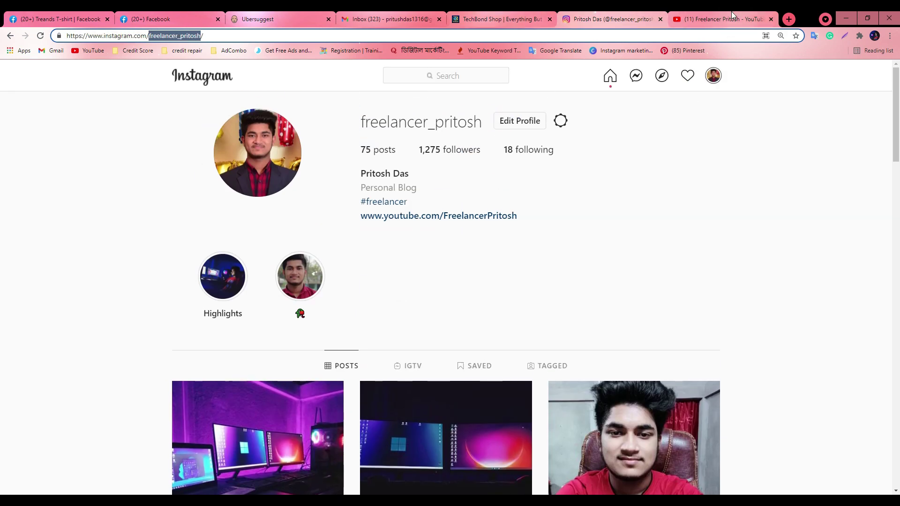
click(722, 19)
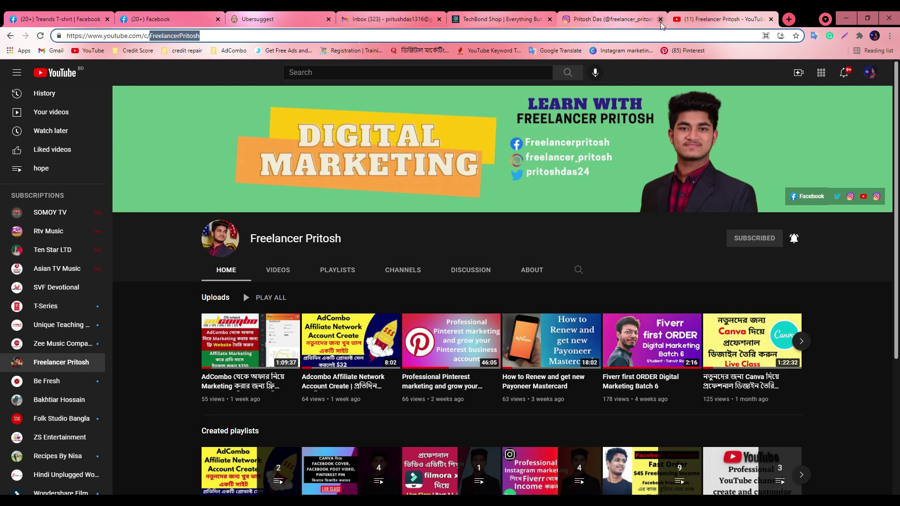
click(660, 18)
click(660, 18)
click(579, 21)
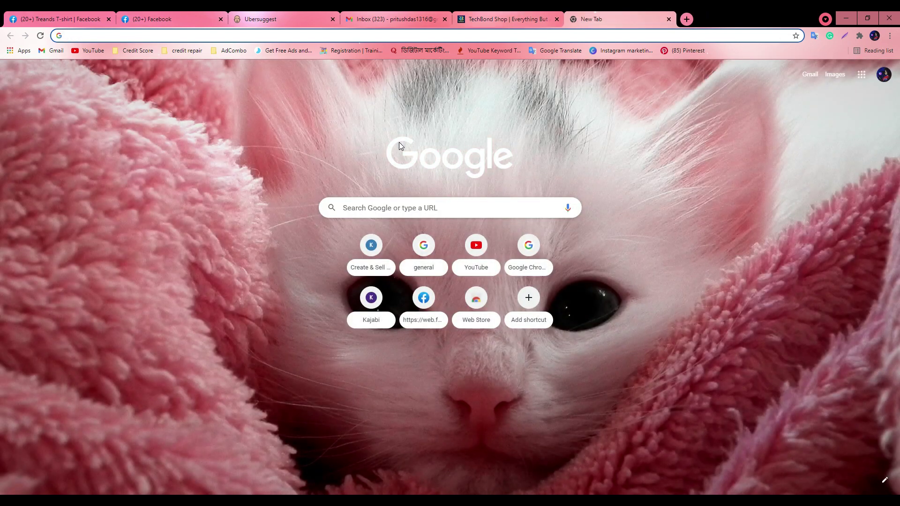
Search 'weight loss', open the Healthline article, and select its first two paragraphs
text(weight)
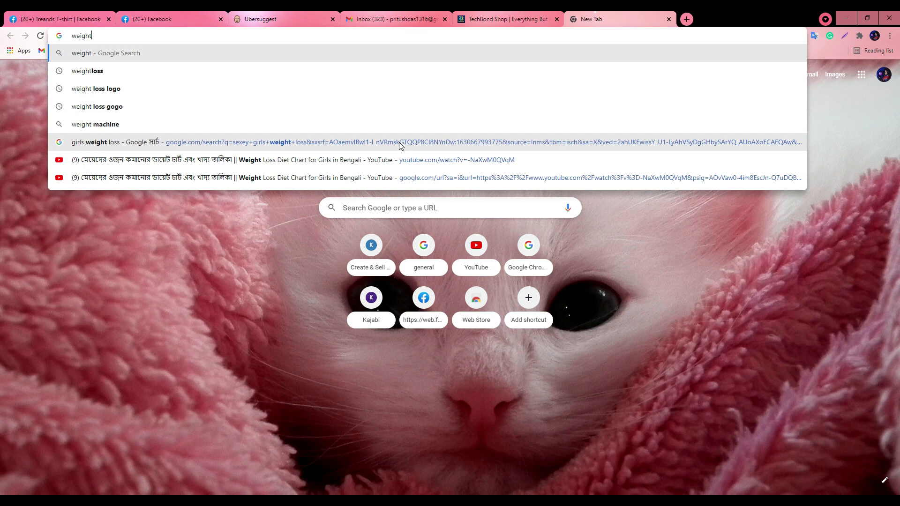
text( loss)
key(Return)
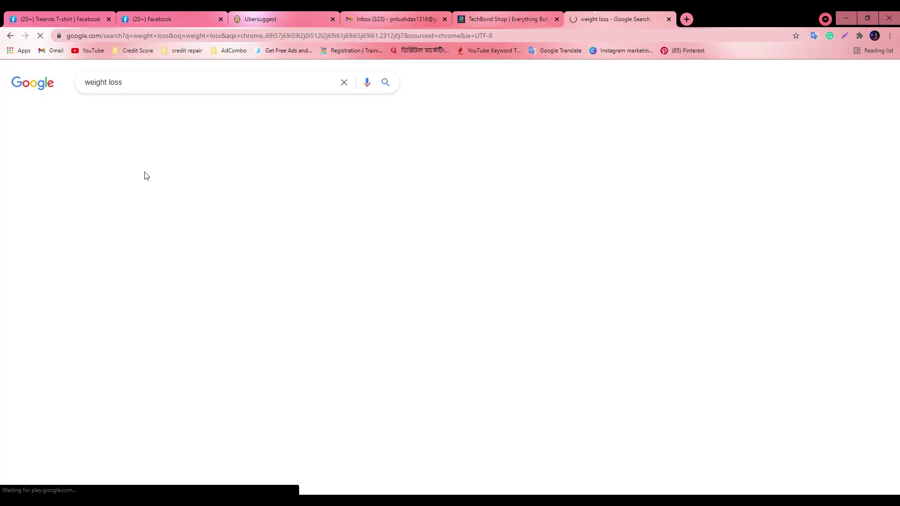
scroll(141, 295, down, 7)
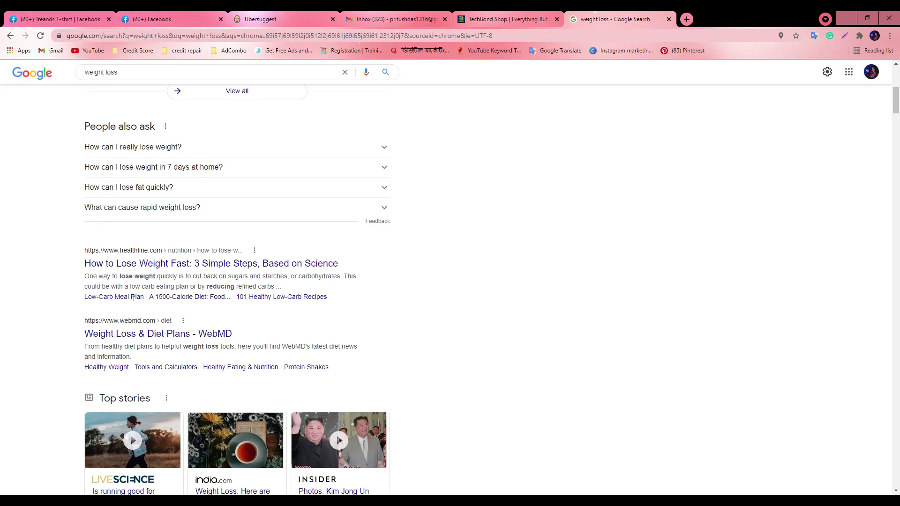
click(136, 258)
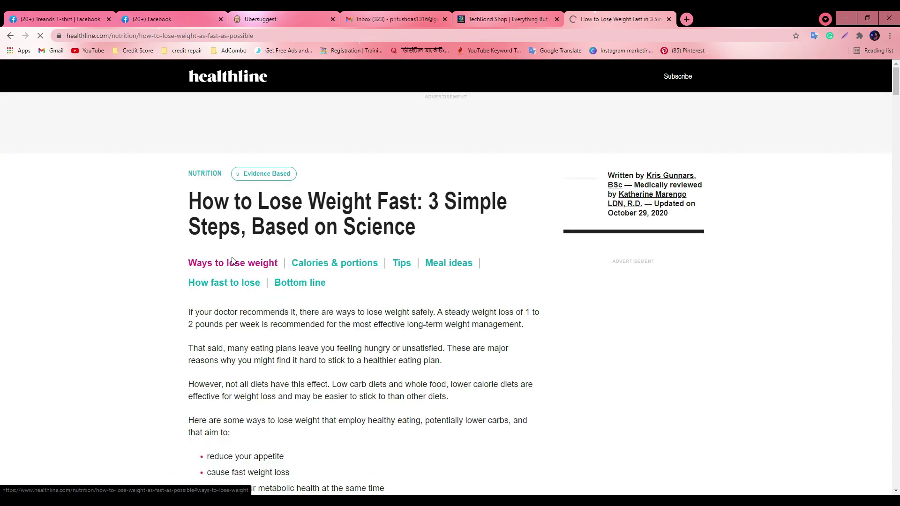
drag(190, 314, 418, 369)
Return to the Treands T-shirt page and open its settings
click(61, 19)
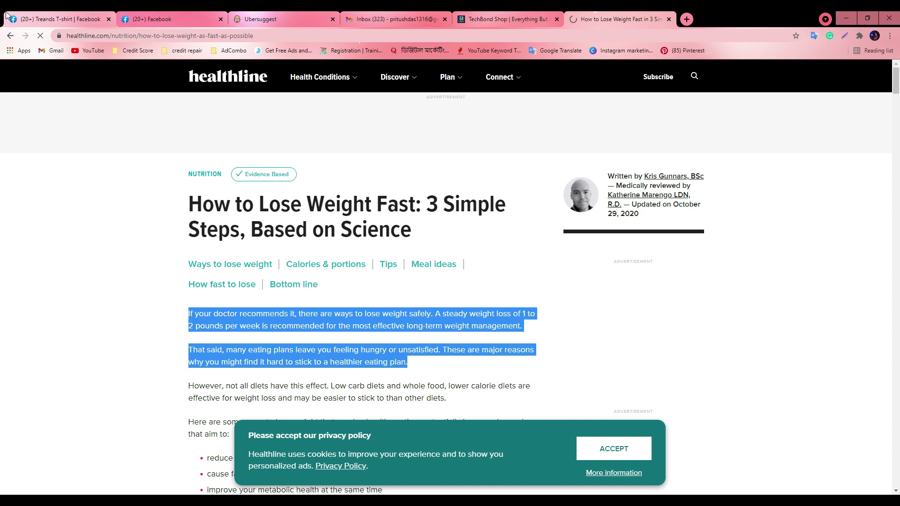
scroll(466, 288, down, 4)
scroll(110, 356, down, 3)
click(94, 438)
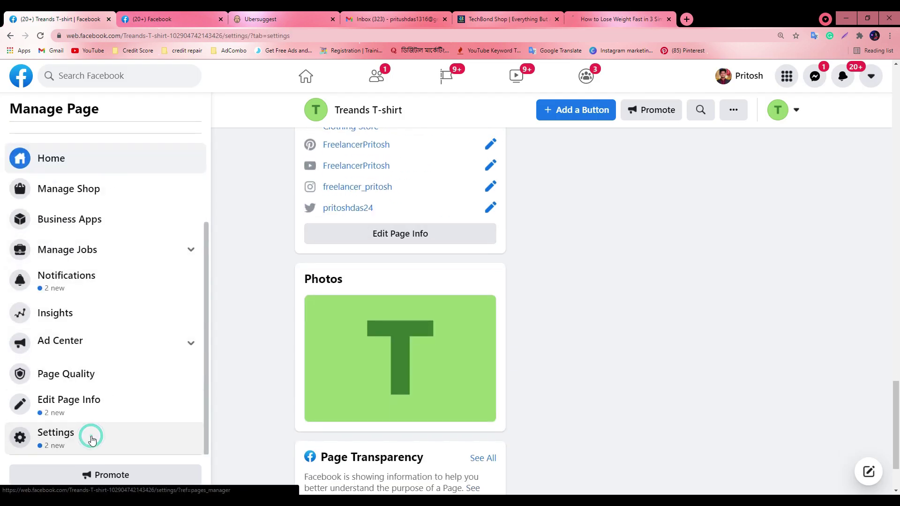
Copy the Healthline article's opening paragraph into the page Description, save it, and go to the page home
click(77, 248)
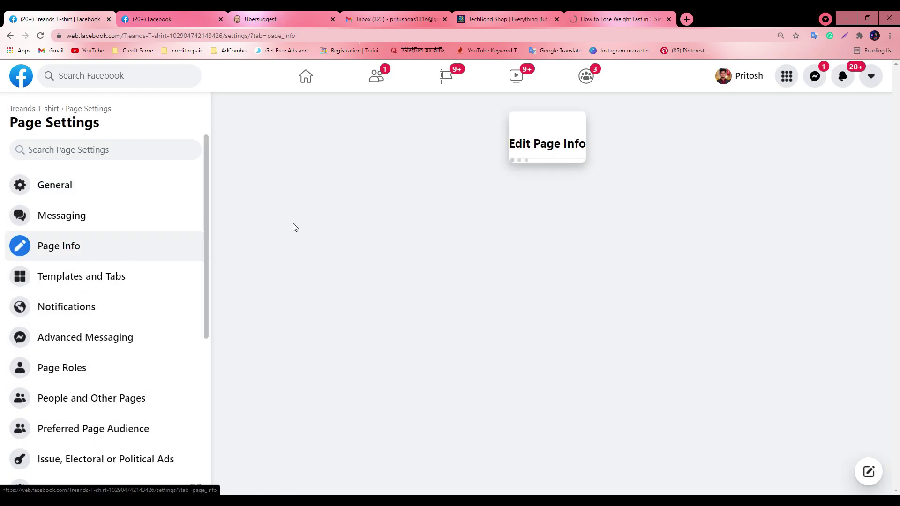
click(438, 291)
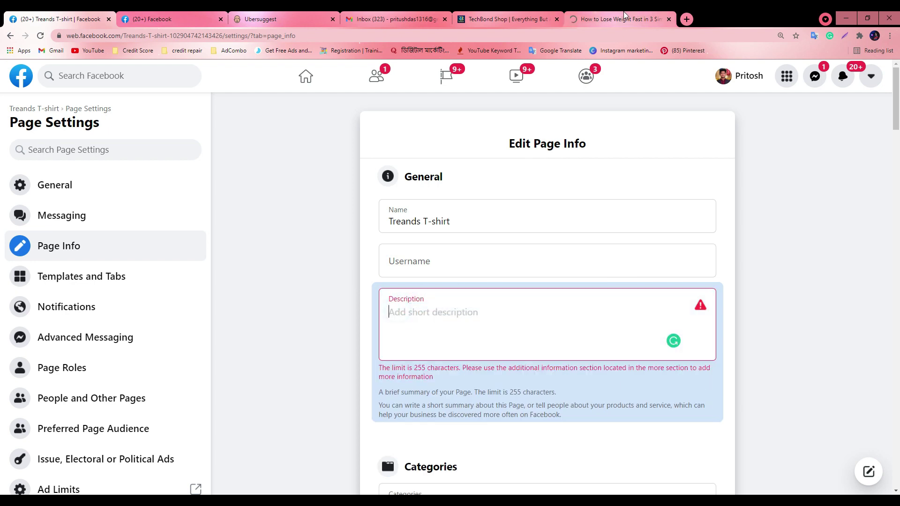
click(591, 19)
click(130, 318)
mouse_move(182, 313)
mouse_down()
mouse_move(499, 343)
mouse_move(524, 330)
mouse_up()
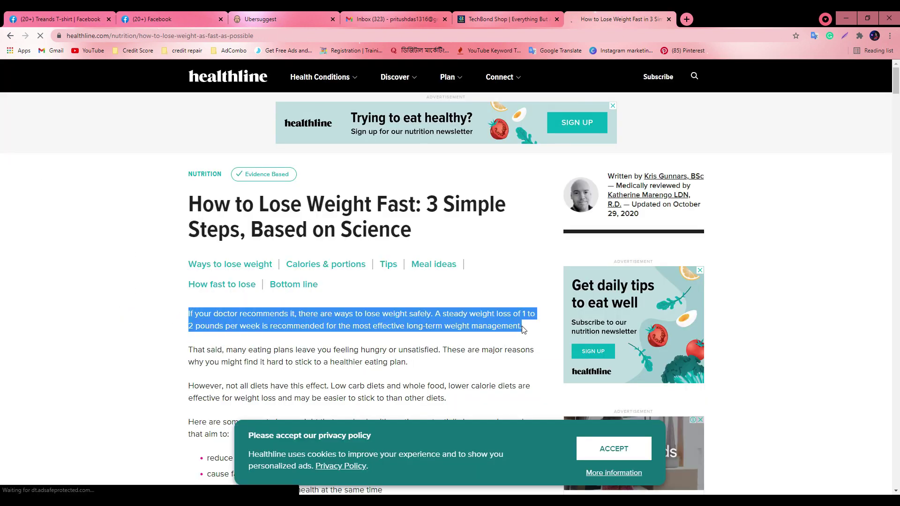
key(ctrl+c)
key(ctrl+1)
key(ctrl+v)
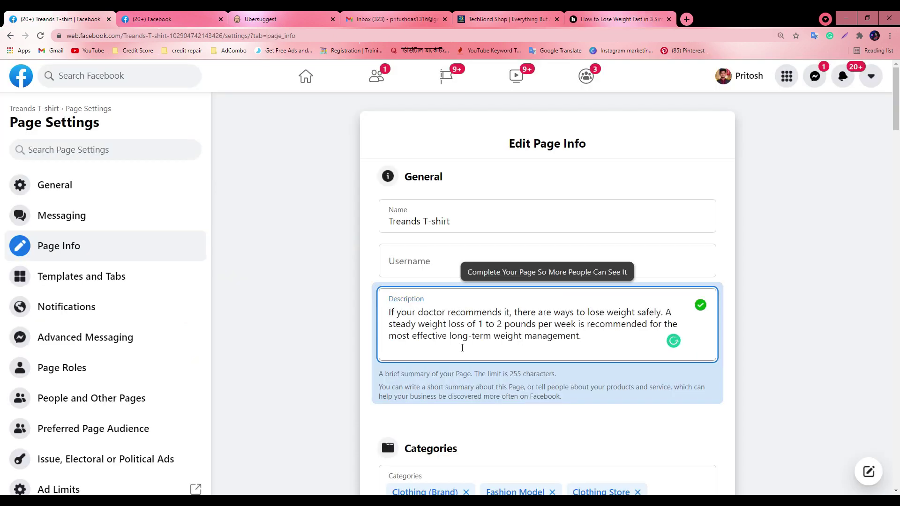
click(657, 429)
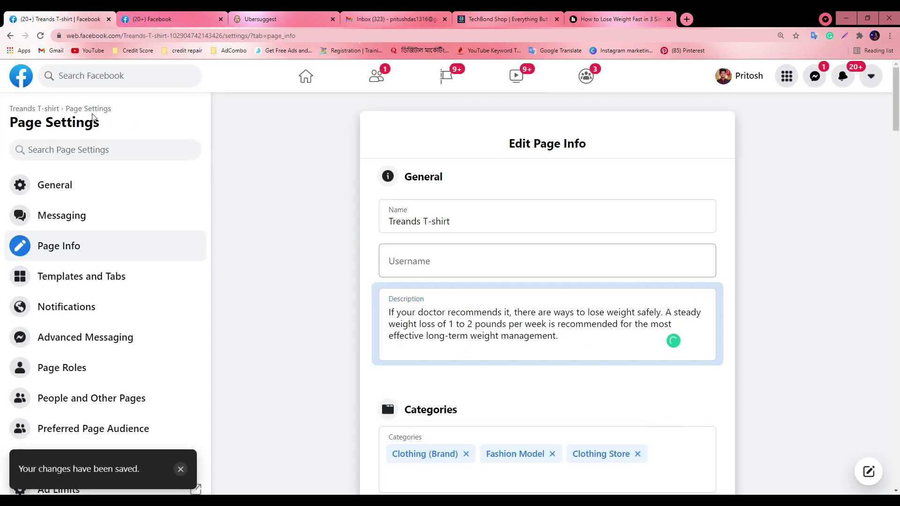
click(47, 109)
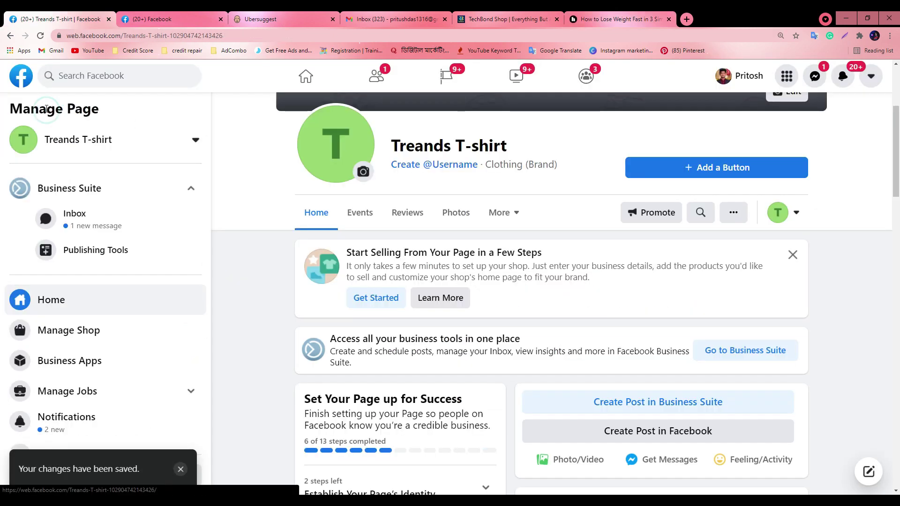
Reload the Treands T-shirt page and expand the full About description with See More
click(38, 36)
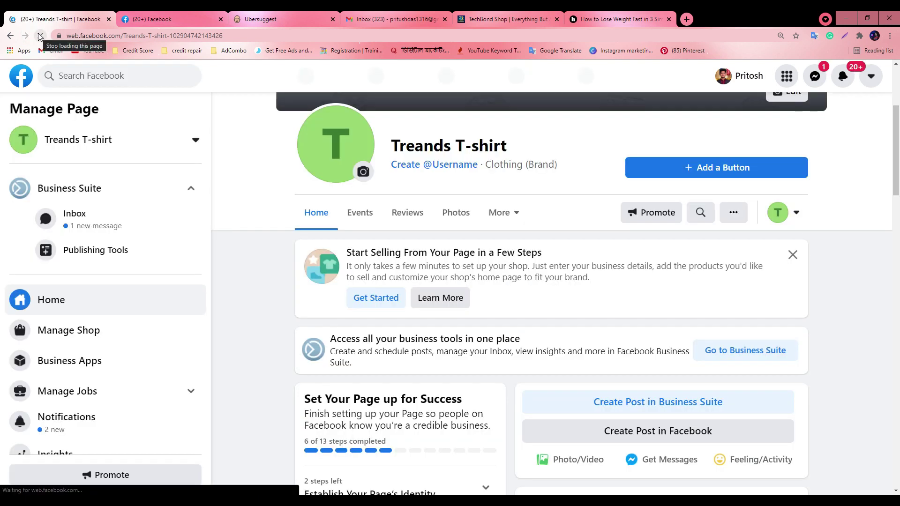
scroll(515, 336, down, 10)
scroll(517, 336, down, 13)
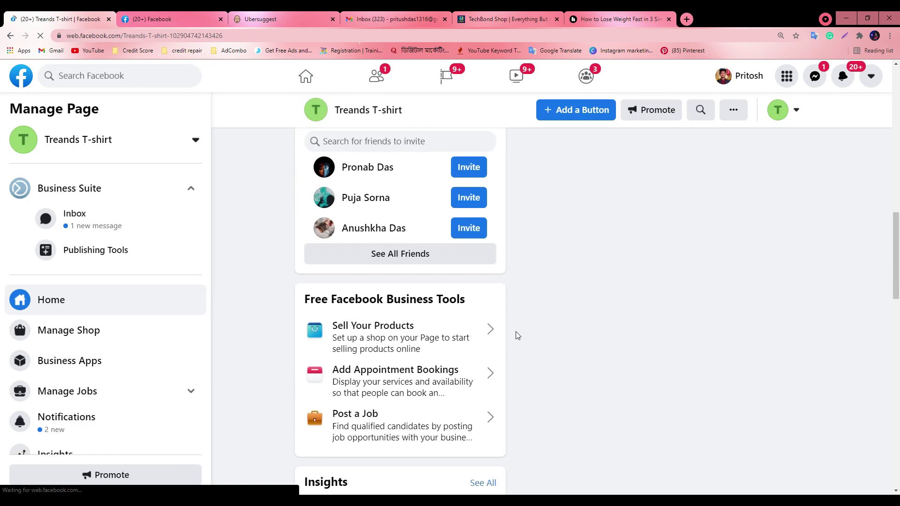
scroll(351, 395, down, 3)
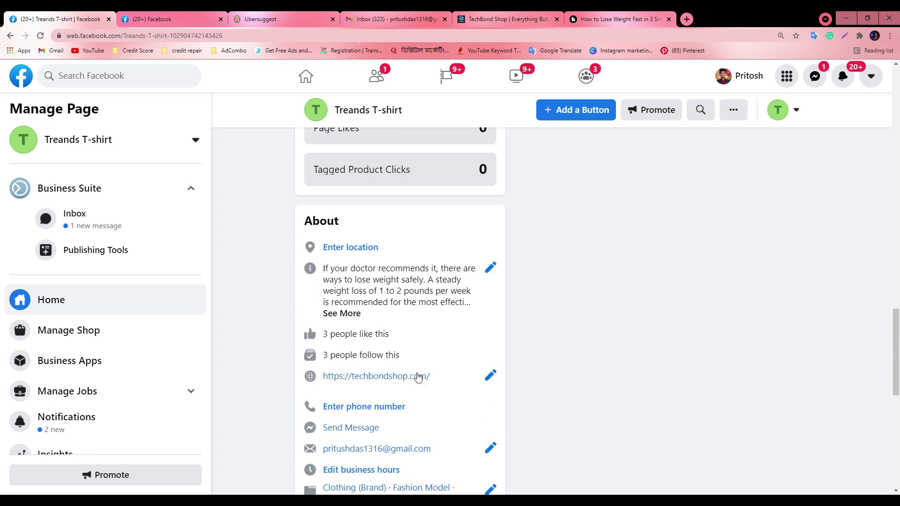
click(332, 313)
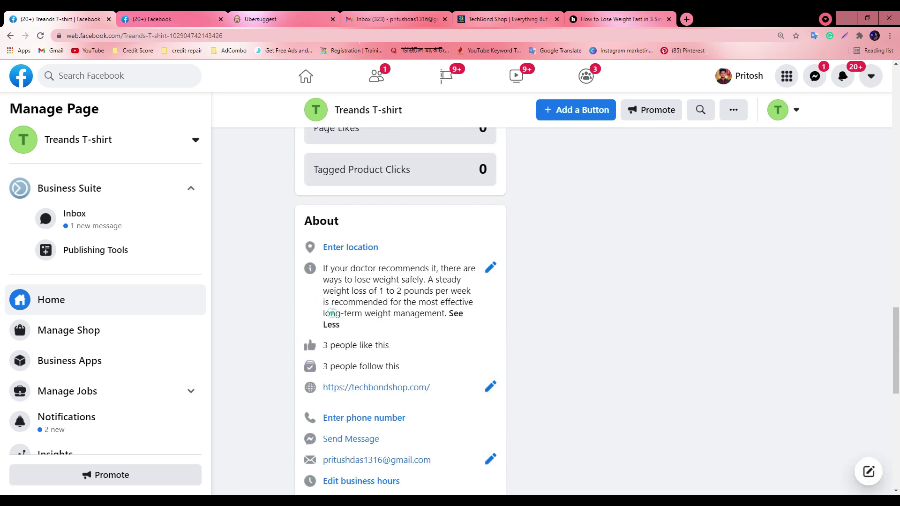
scroll(443, 323, down, 4)
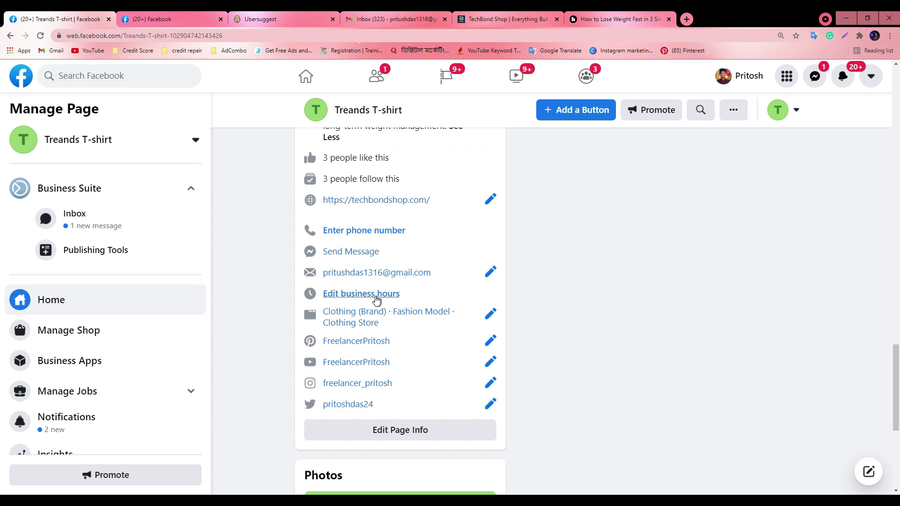
scroll(396, 291, up, 3)
Compare the About description with the healthline weight-loss article
click(636, 15)
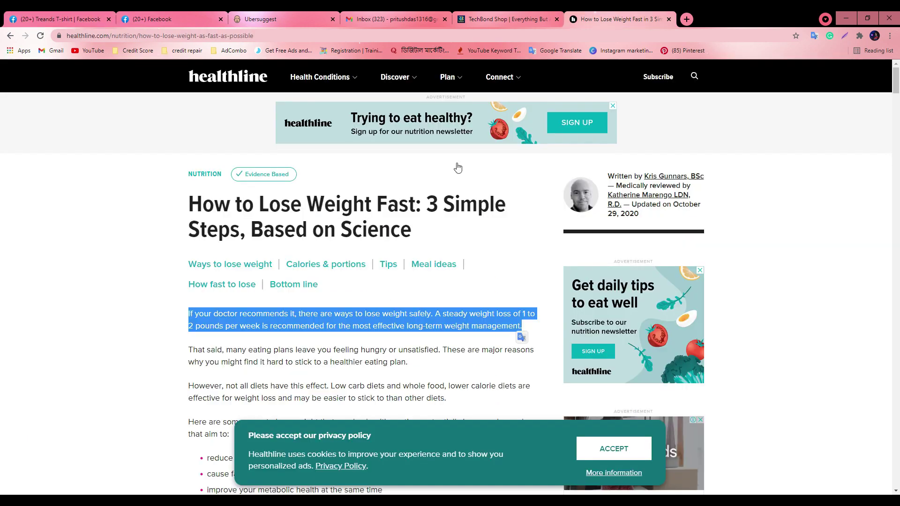
click(2, 15)
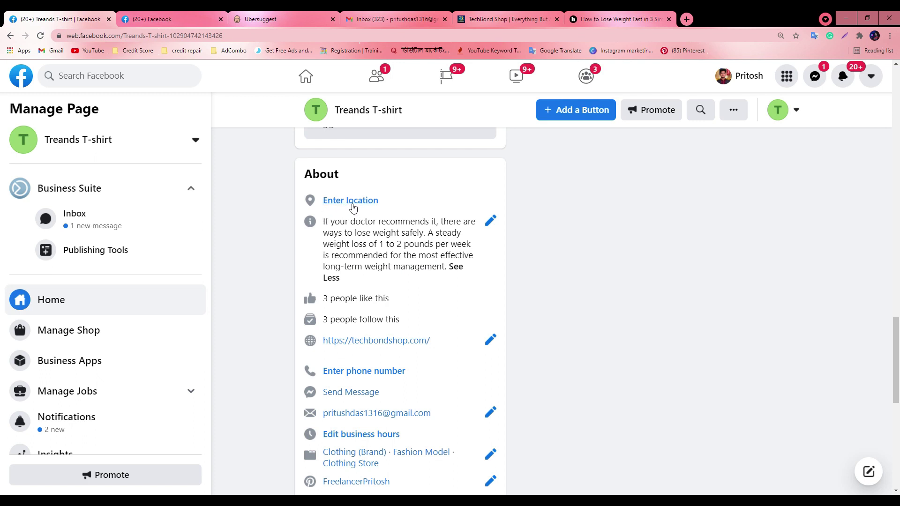
scroll(407, 301, down, 2)
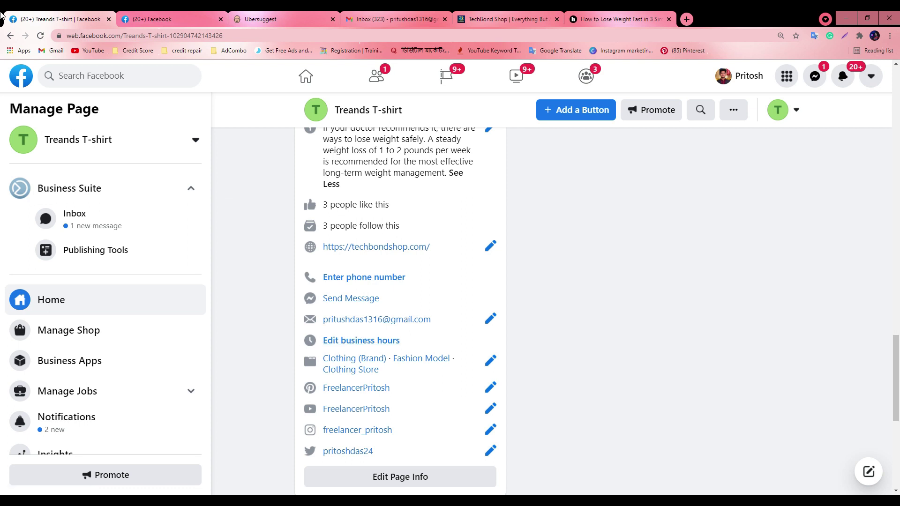
scroll(29, 459, down, 1)
scroll(382, 345, up, 10)
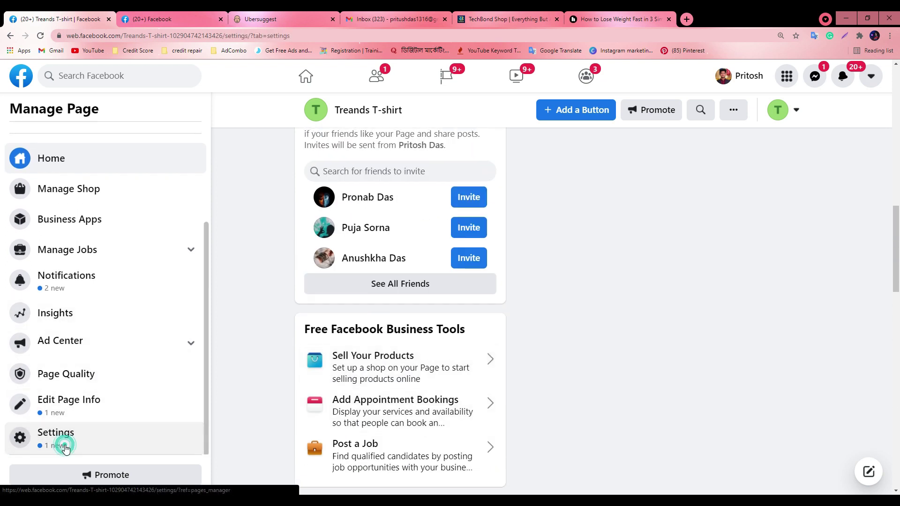
Open the Page Info section of the Treands T-shirt Page Settings
click(61, 440)
scroll(423, 382, down, 4)
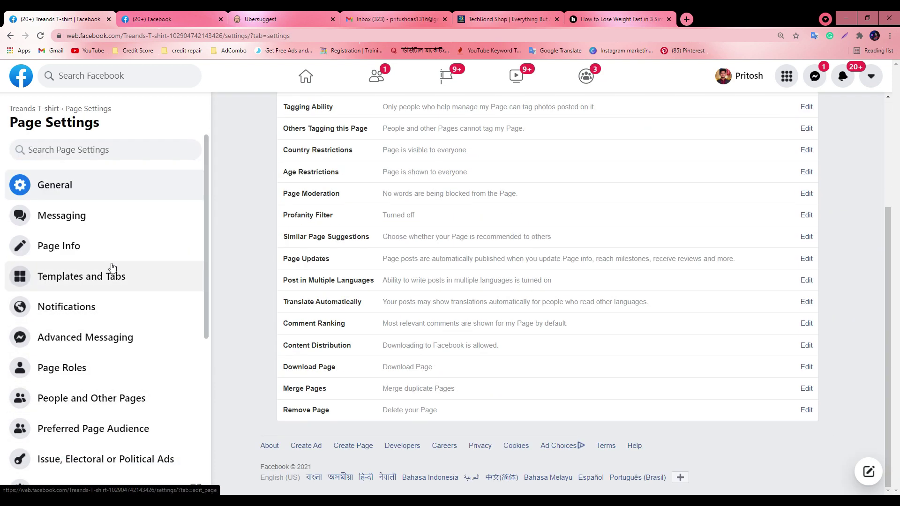
click(21, 250)
scroll(499, 312, down, 10)
scroll(500, 312, up, 7)
scroll(500, 312, down, 7)
scroll(498, 314, up, 3)
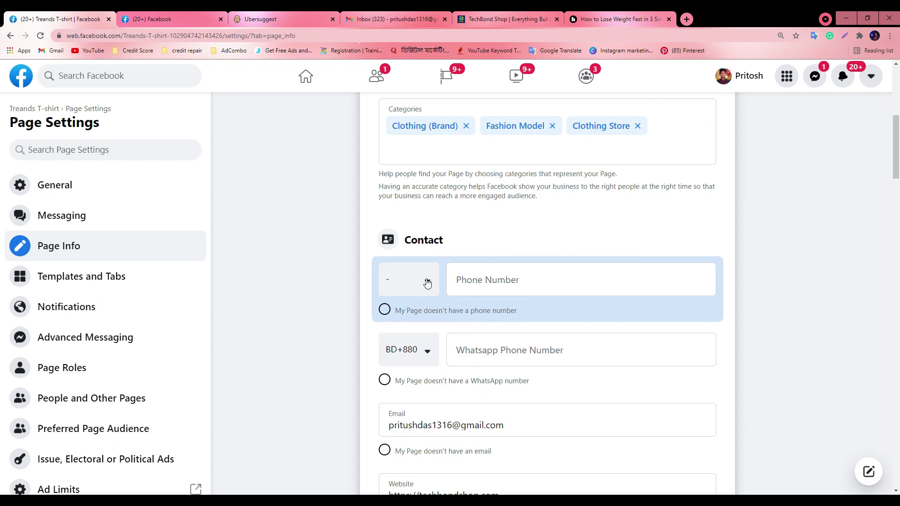
scroll(169, 270, down, 4)
scroll(31, 279, up, 4)
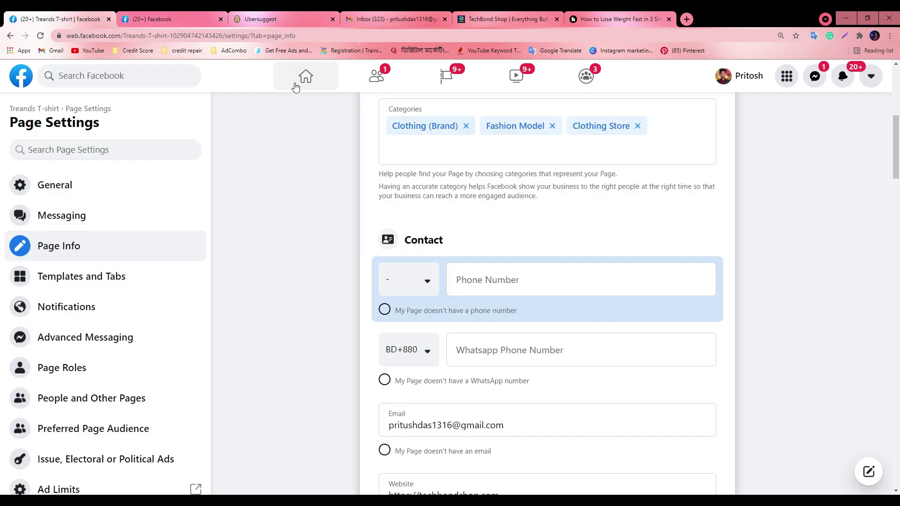
Open the Treands T-shirt page in a new tab from its name link and browse it
right_click(35, 107)
click(45, 111)
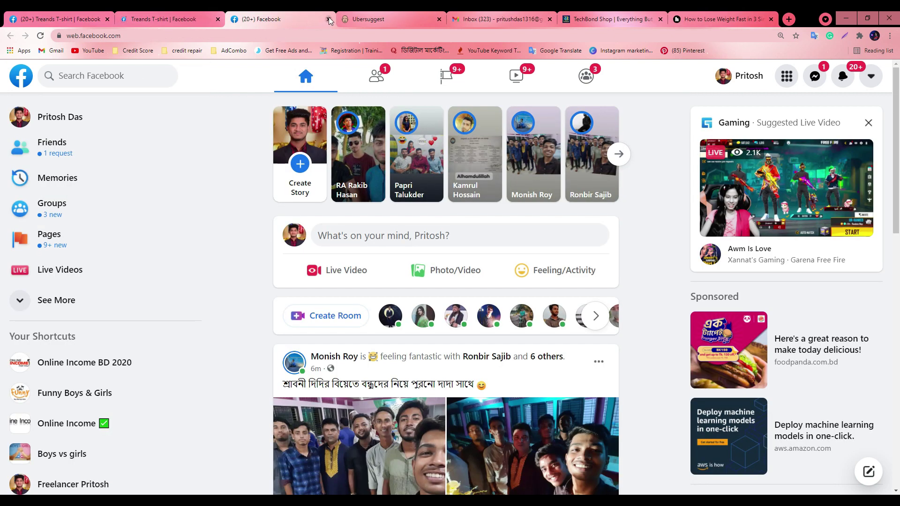
click(248, 18)
click(166, 18)
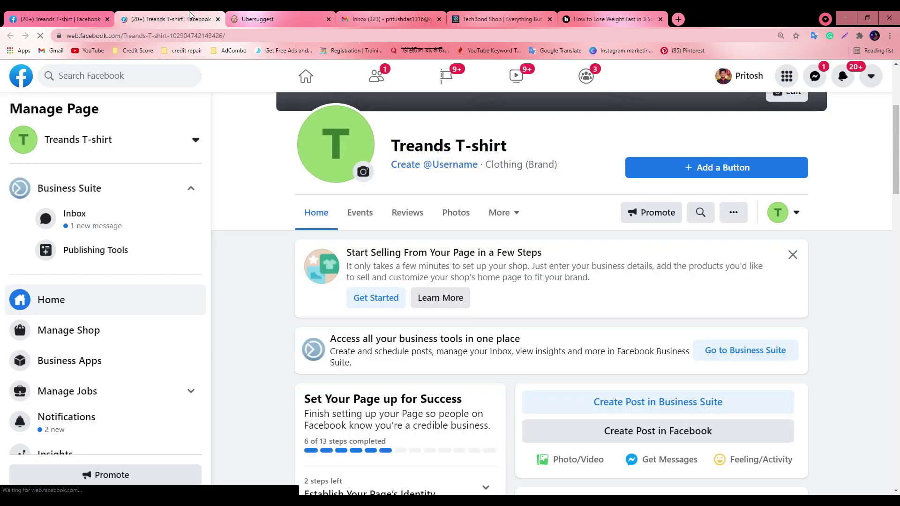
scroll(117, 373, down, 2)
scroll(411, 369, down, 8)
scroll(411, 369, down, 10)
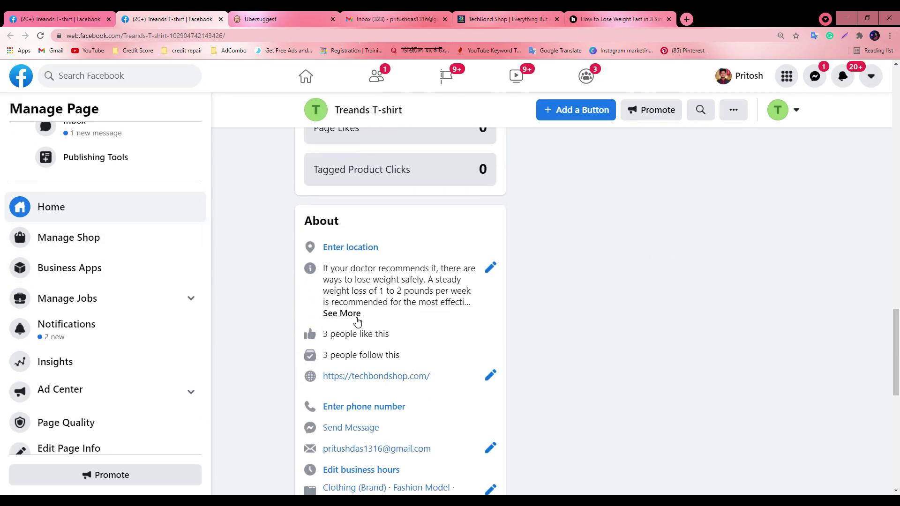
click(61, 19)
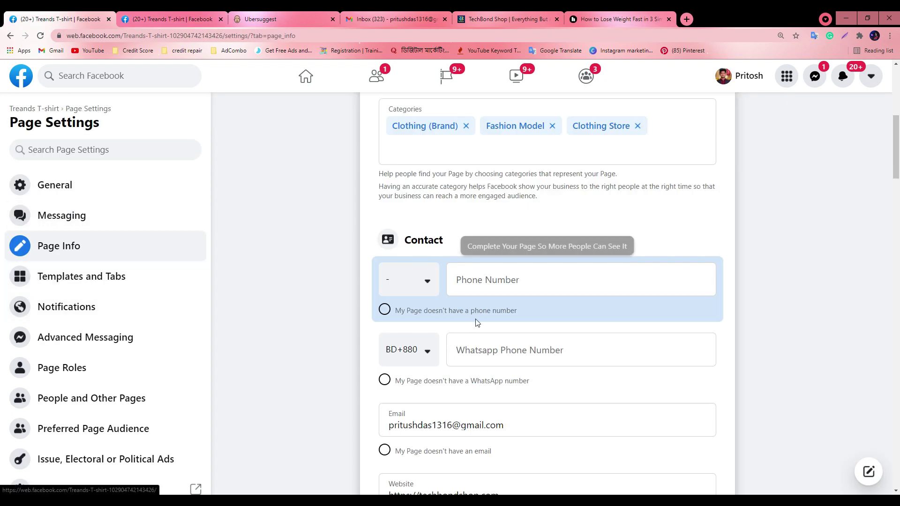
Open People who like the page, check a liker's remove/ban options, then deselect, keeping them
scroll(439, 326, down, 3)
scroll(160, 350, down, 2)
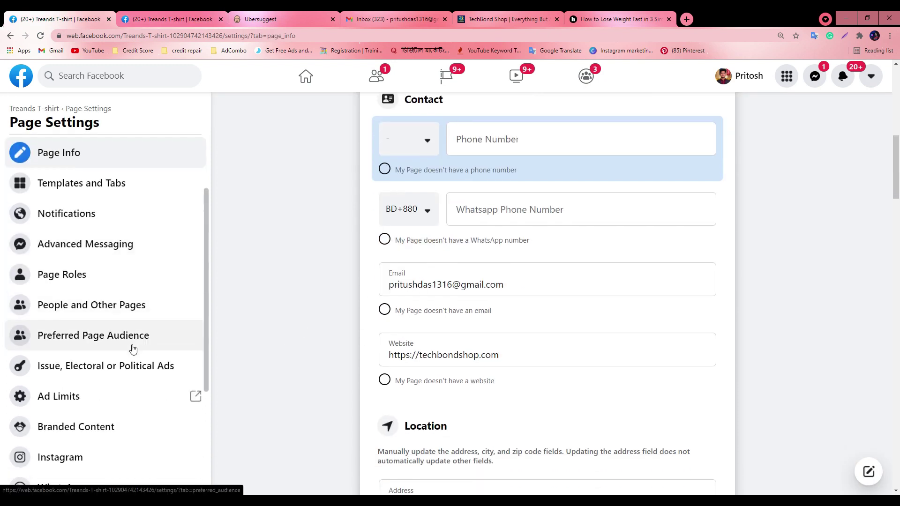
click(101, 307)
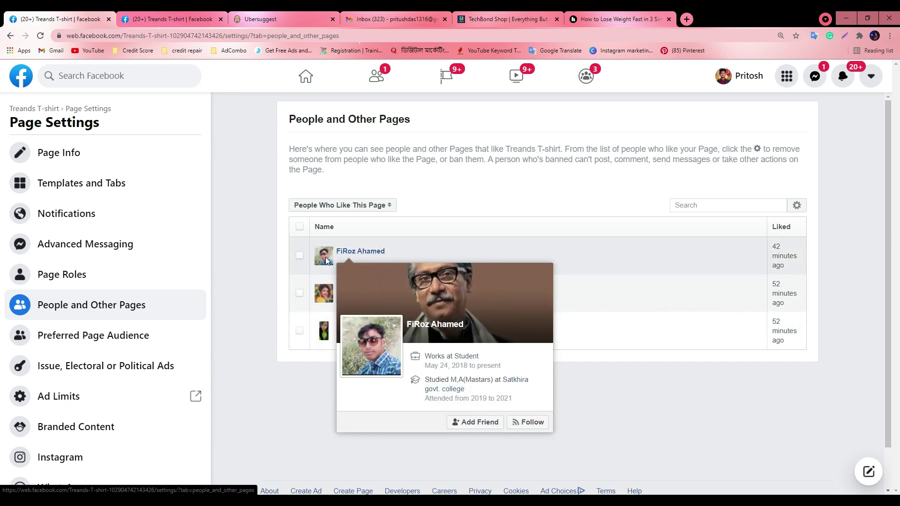
mouse_move(341, 254)
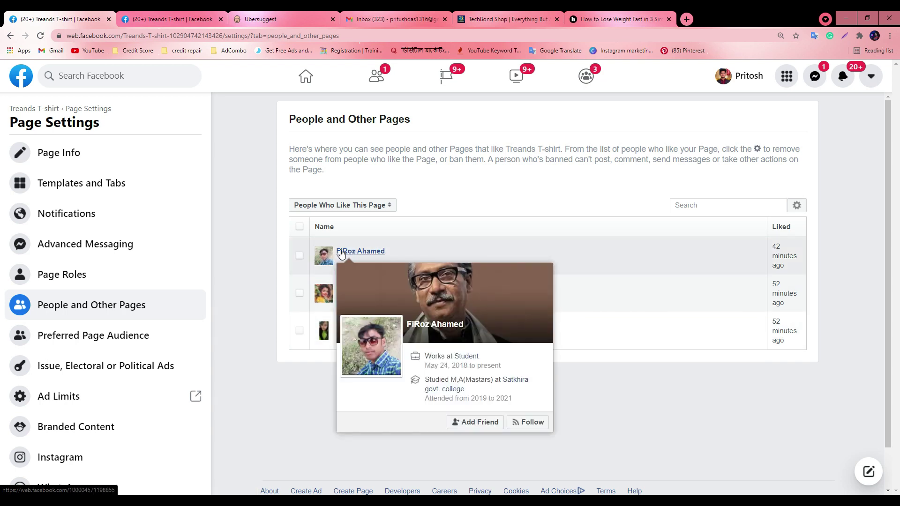
click(299, 255)
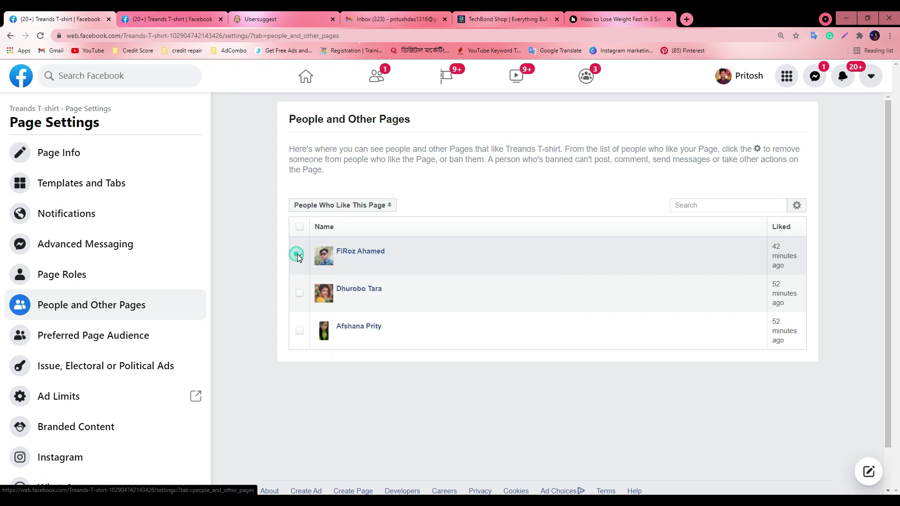
click(797, 206)
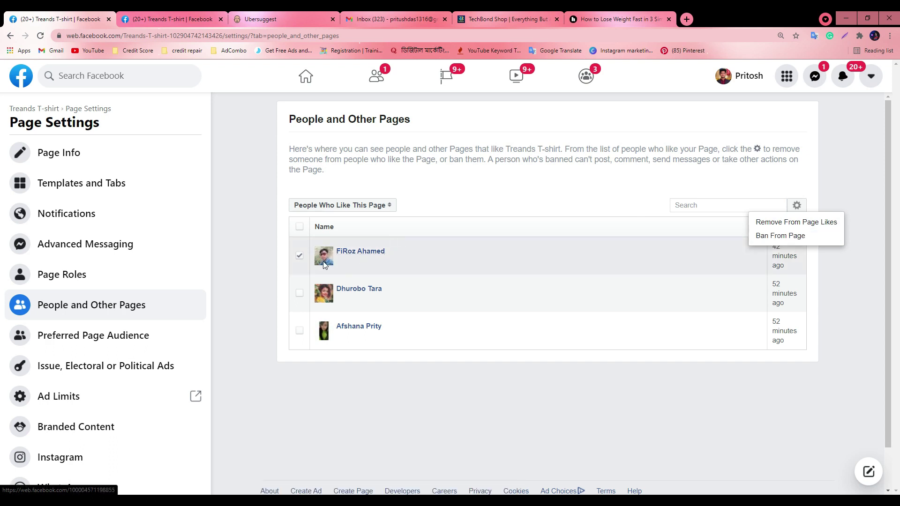
click(300, 255)
click(299, 255)
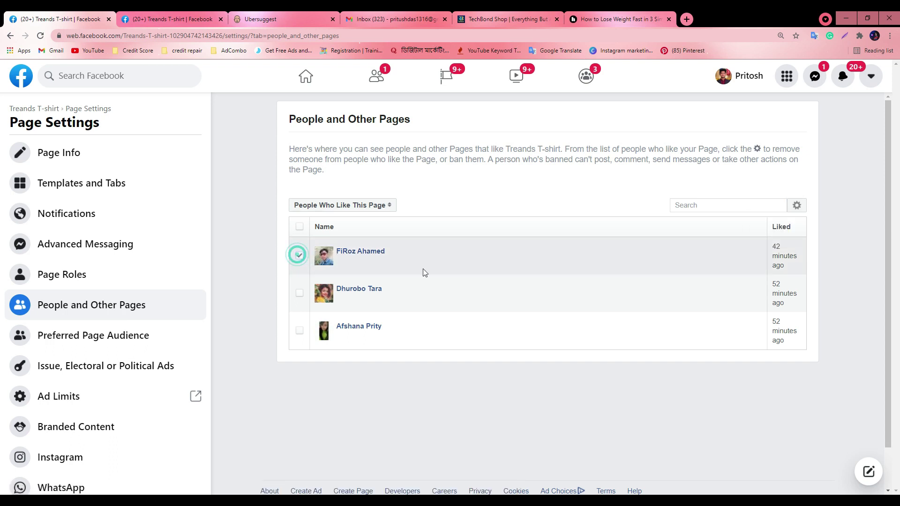
click(797, 206)
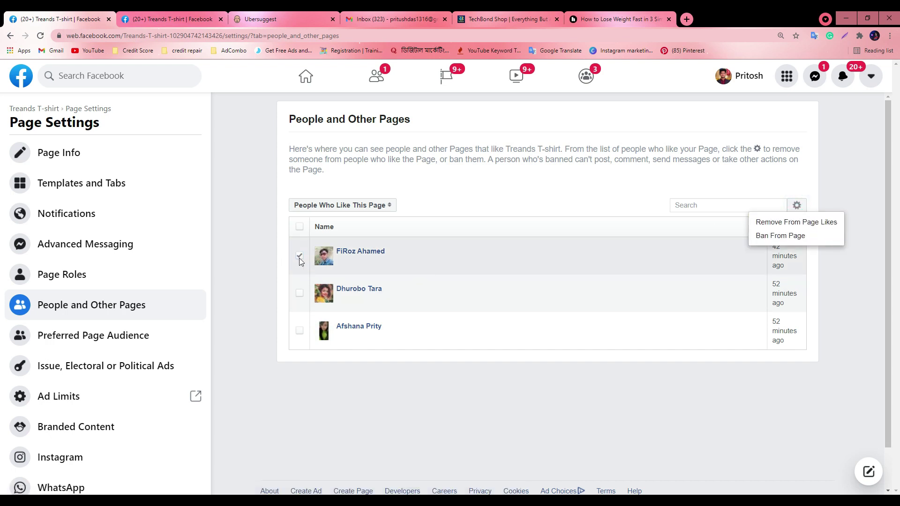
click(298, 257)
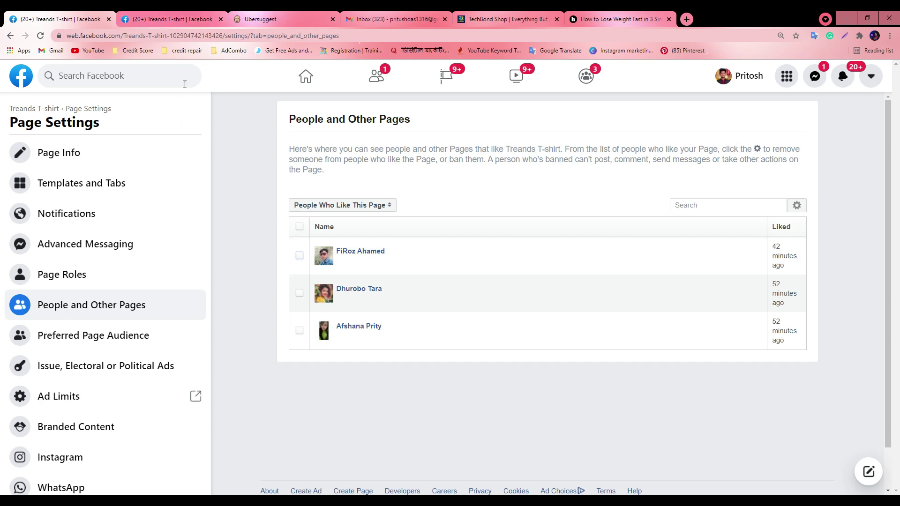
Switch to the Google Meet window, hide the meeting, and return to Page Settings
drag(775, 11, 713, 2)
key(alt+Tab)
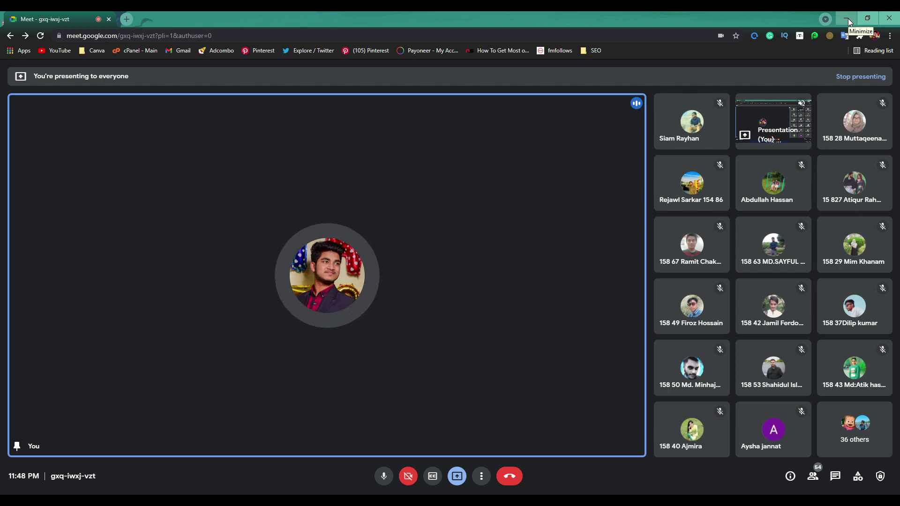
click(847, 19)
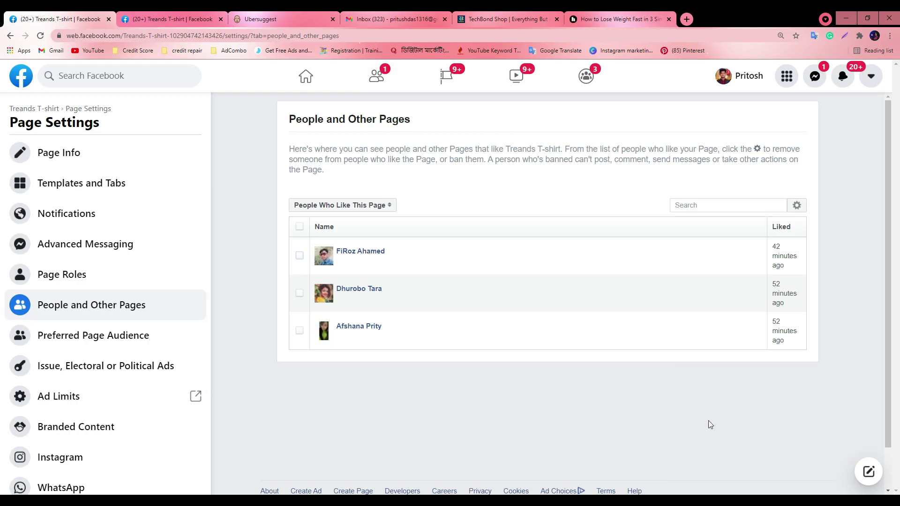
scroll(140, 371, down, 2)
scroll(141, 361, down, 2)
scroll(117, 352, up, 2)
scroll(56, 317, down, 1)
click(57, 318)
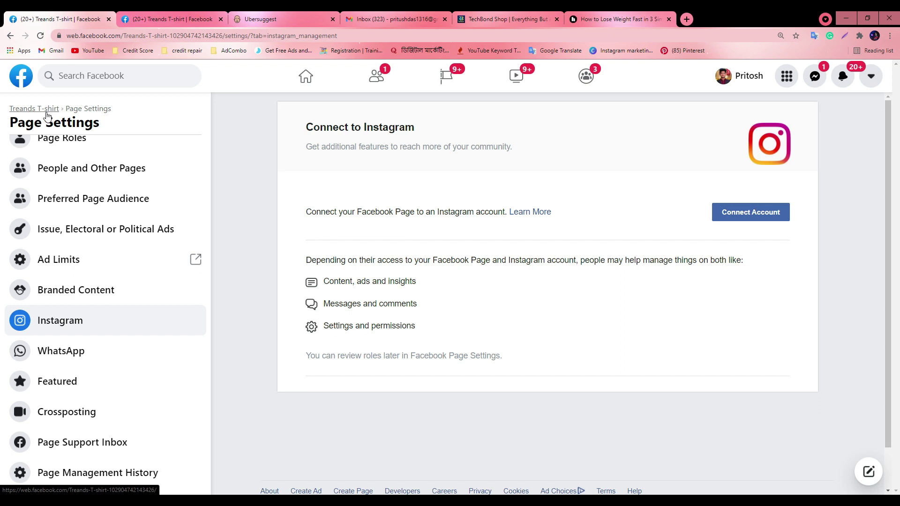
click(784, 212)
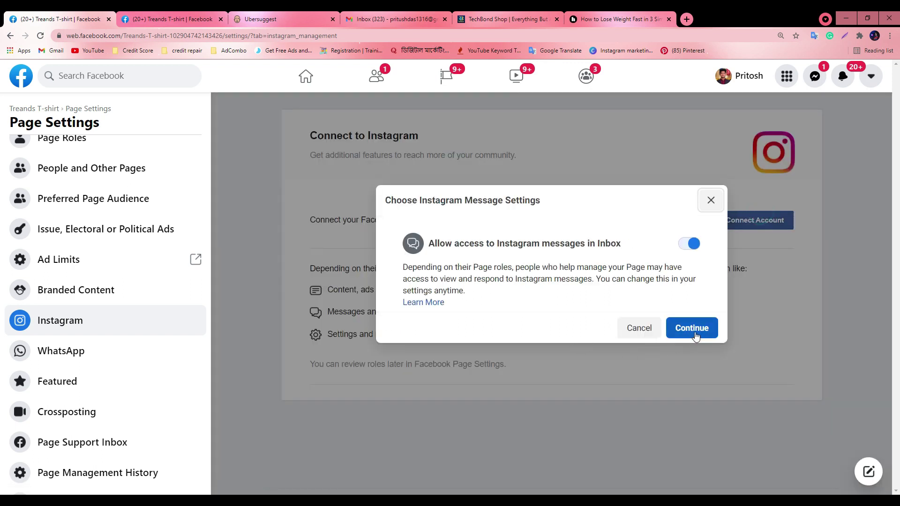
click(692, 329)
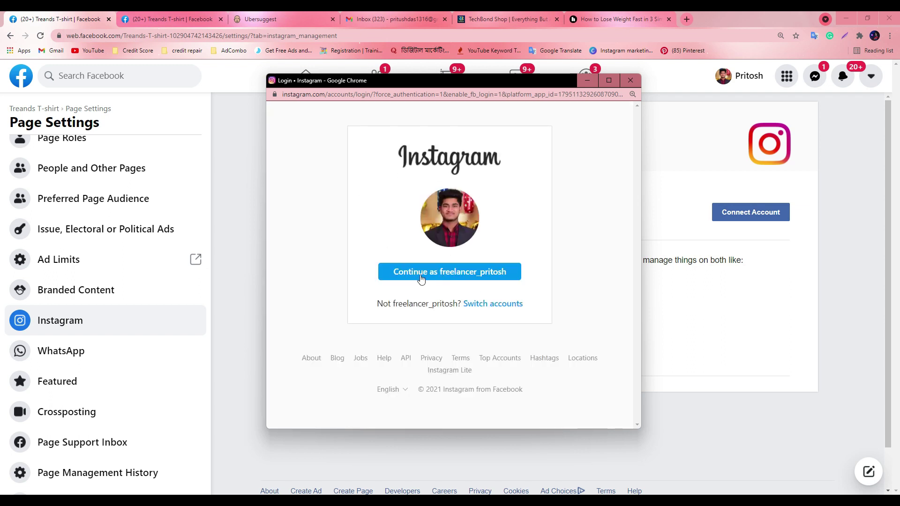
click(628, 81)
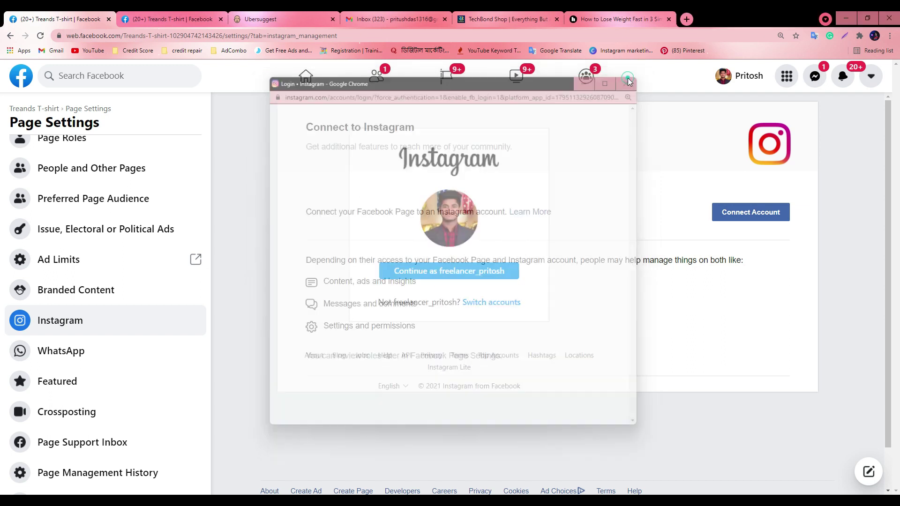
scroll(56, 319, down, 1)
scroll(117, 339, up, 3)
scroll(107, 347, up, 2)
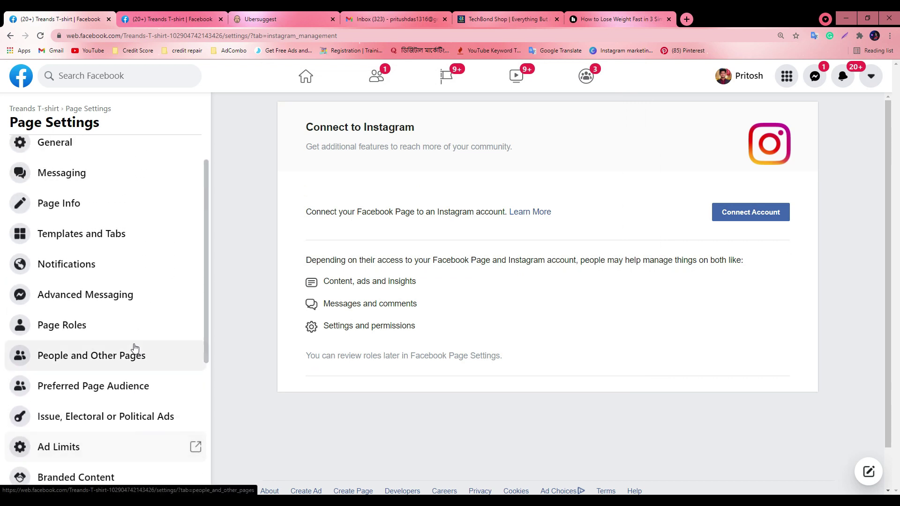
scroll(91, 333, up, 1)
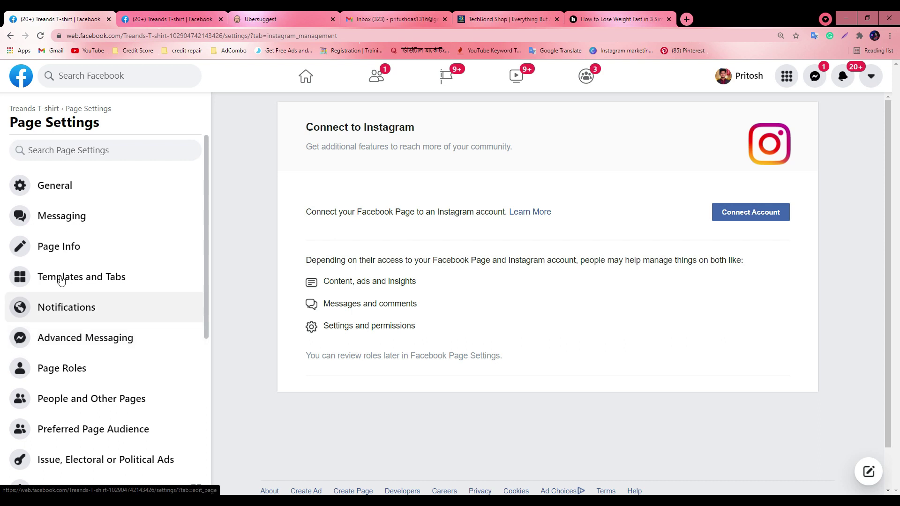
Open Templates and Tabs in Page Settings, glancing at the other Treands T-shirt tab
click(96, 279)
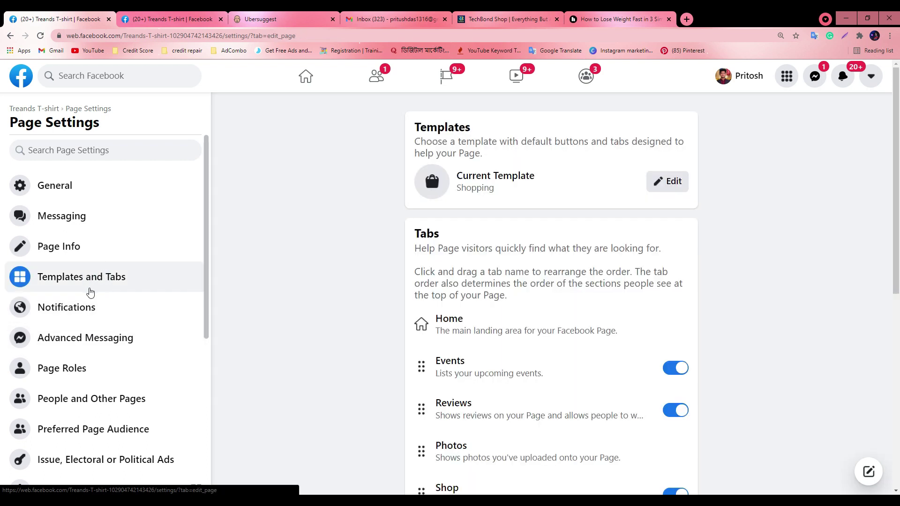
double_click(469, 189)
click(474, 189)
key(ctrl+Tab)
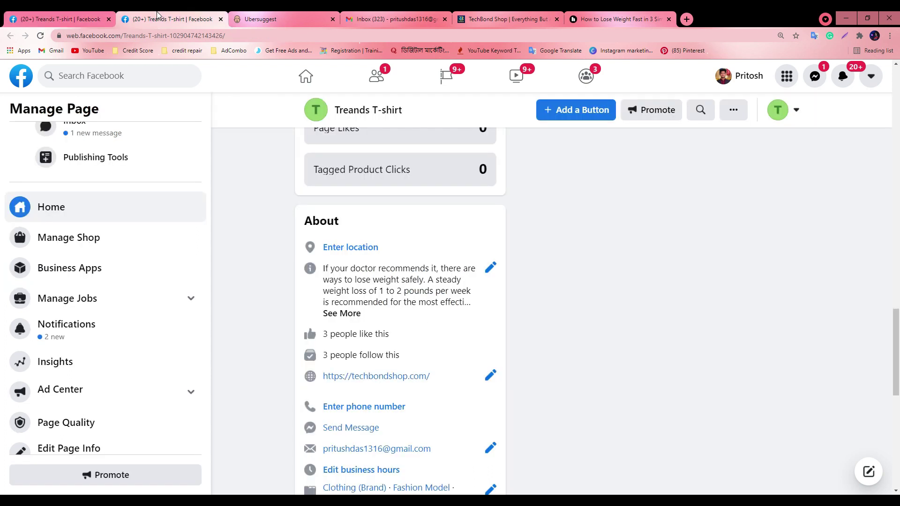
scroll(336, 271, down, 5)
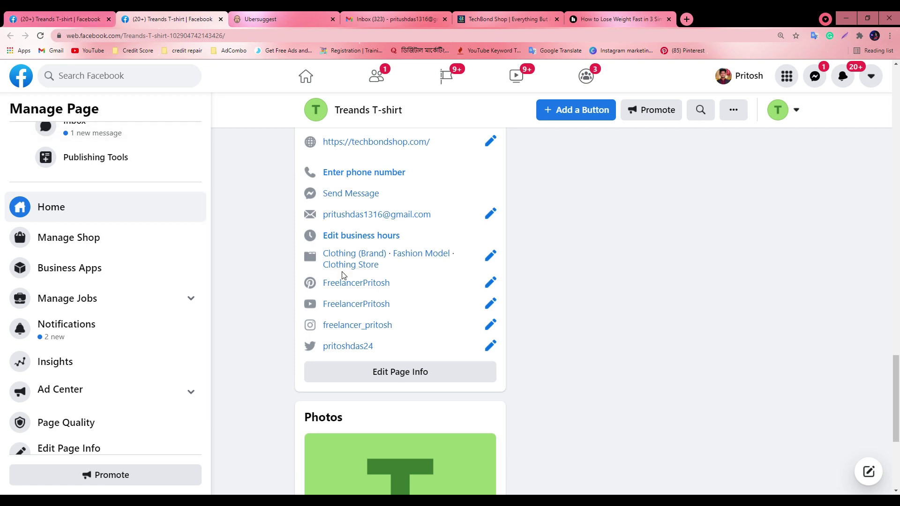
key(ctrl+shift+Tab)
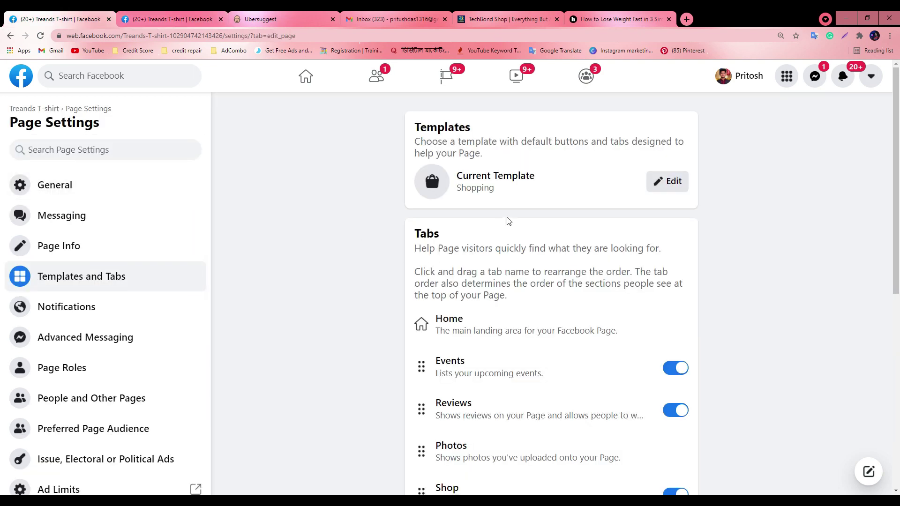
Edit the current template and browse the Shopping, Business, Venues and other templates
click(666, 182)
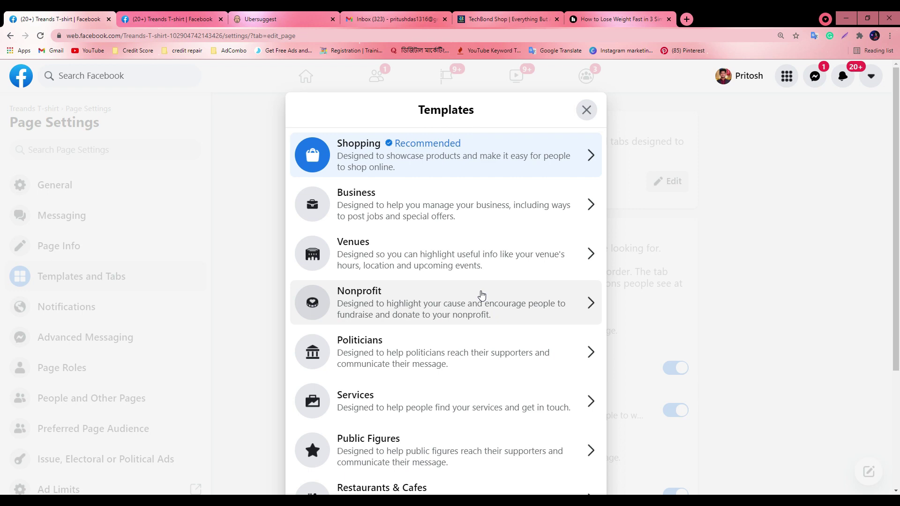
scroll(481, 295, down, 3)
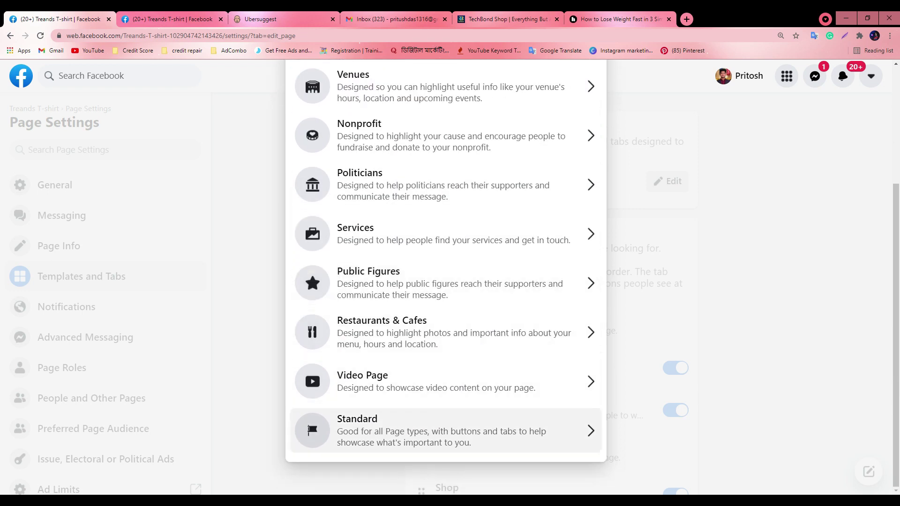
scroll(504, 291, up, 3)
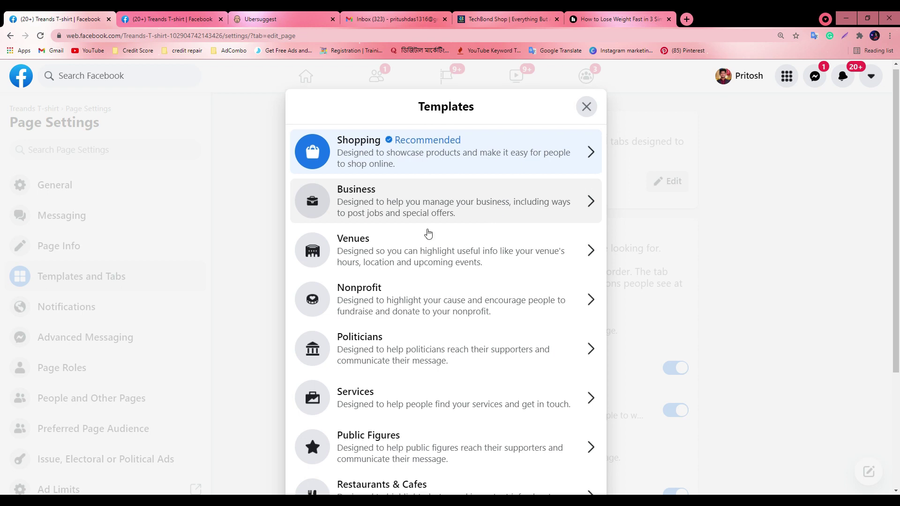
scroll(425, 220, down, 4)
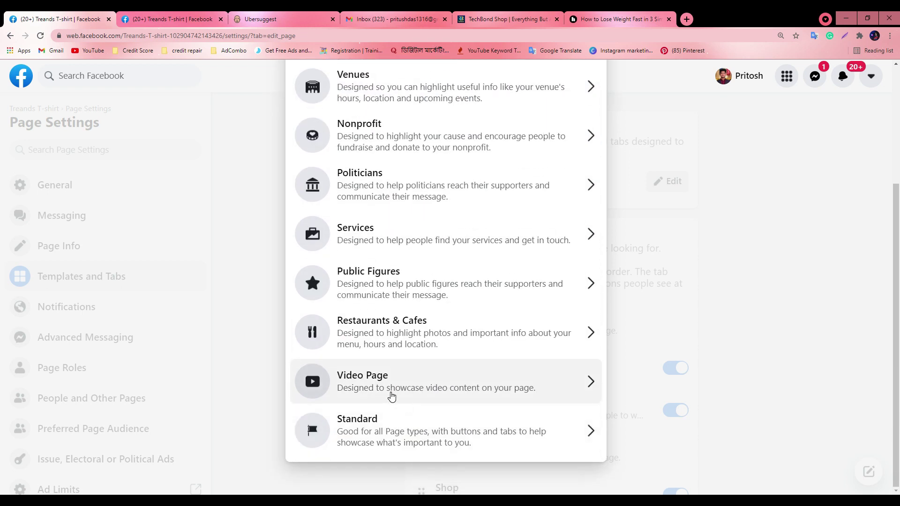
Preview the Video Page template details, comparing them with the current Treands T-shirt page
click(391, 396)
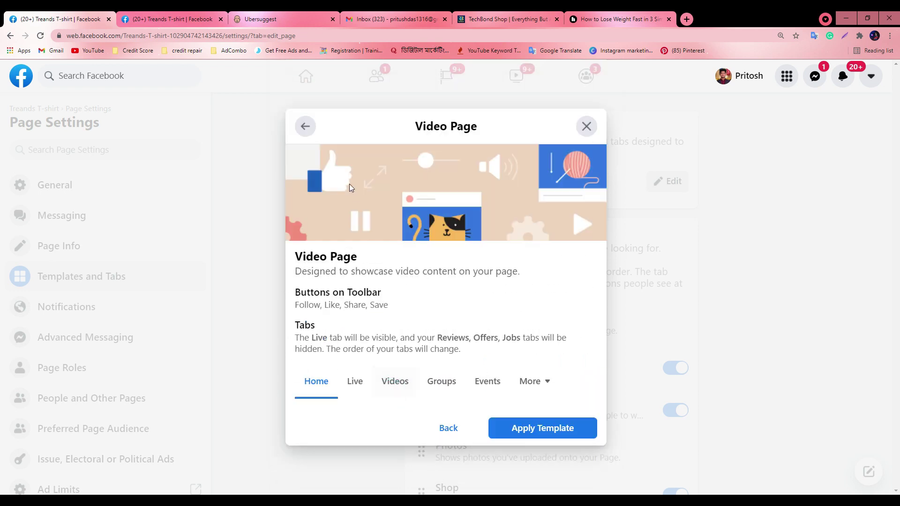
click(305, 126)
scroll(380, 328, down, 3)
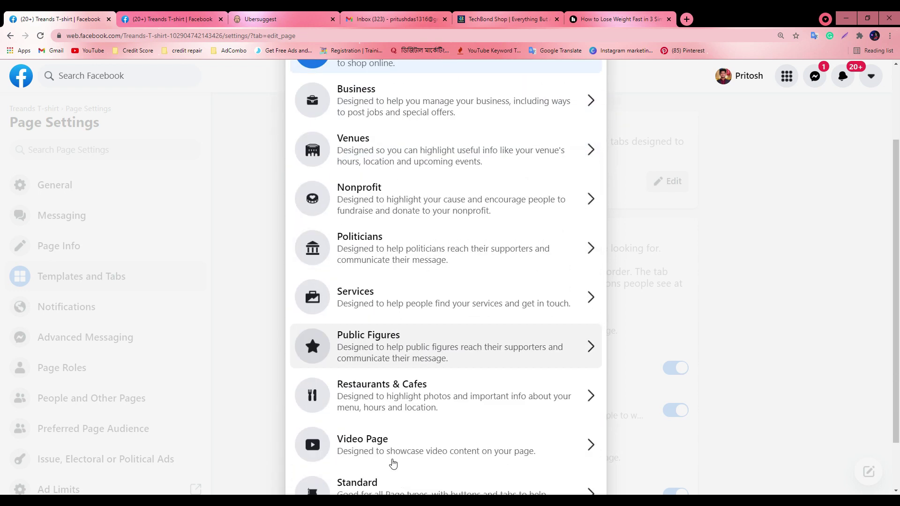
click(379, 389)
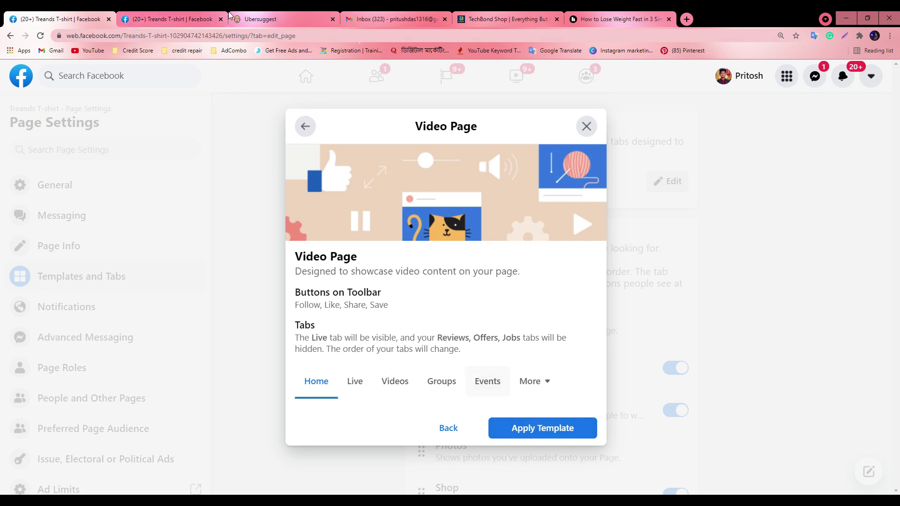
key(ctrl+Tab)
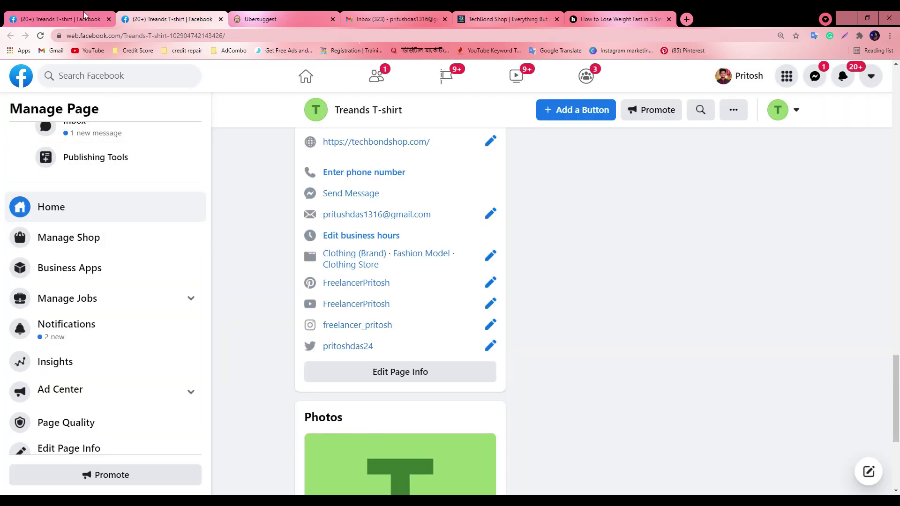
key(ctrl+shift+Tab)
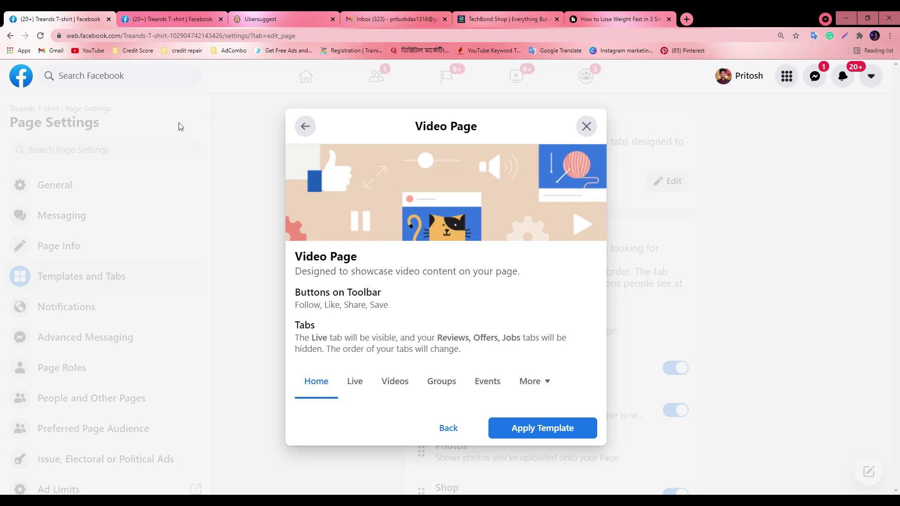
click(143, 18)
click(83, 22)
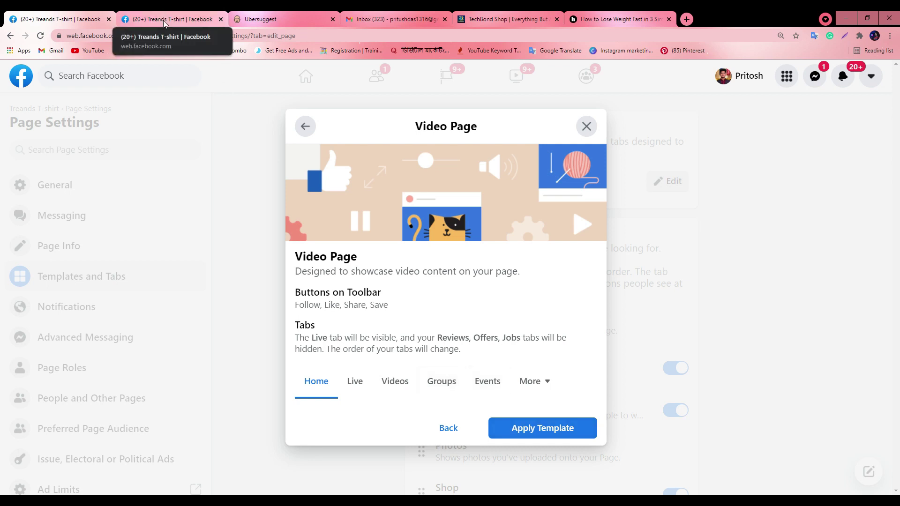
click(164, 22)
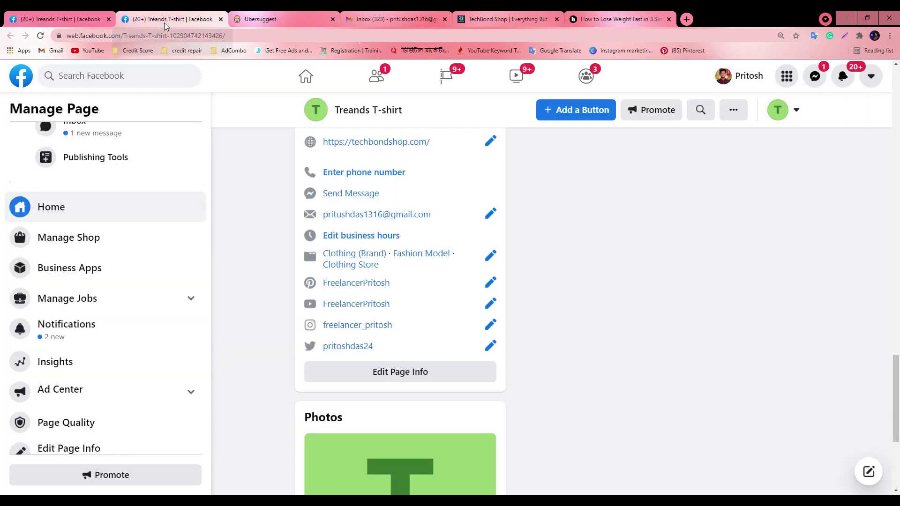
Apply the Video Page template and reload the Treands T-shirt page to see it
click(110, 76)
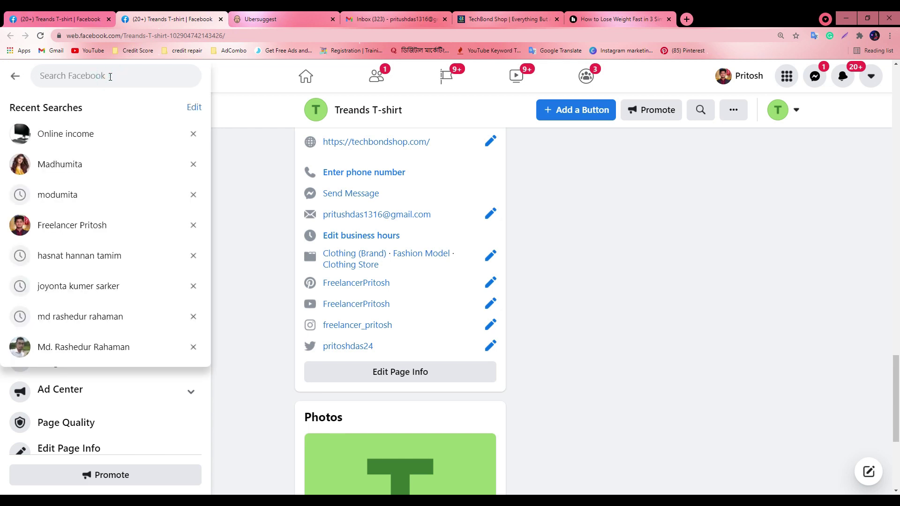
text(p)
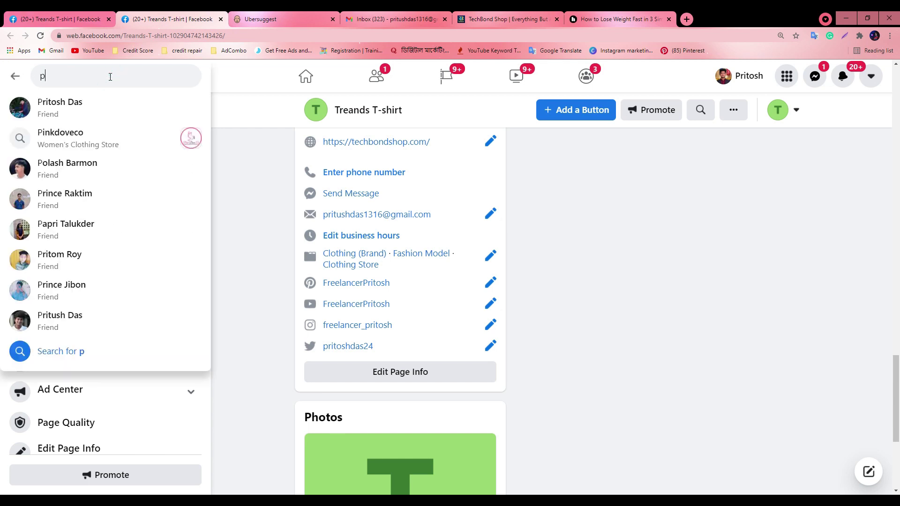
key(BackSpace)
click(21, 15)
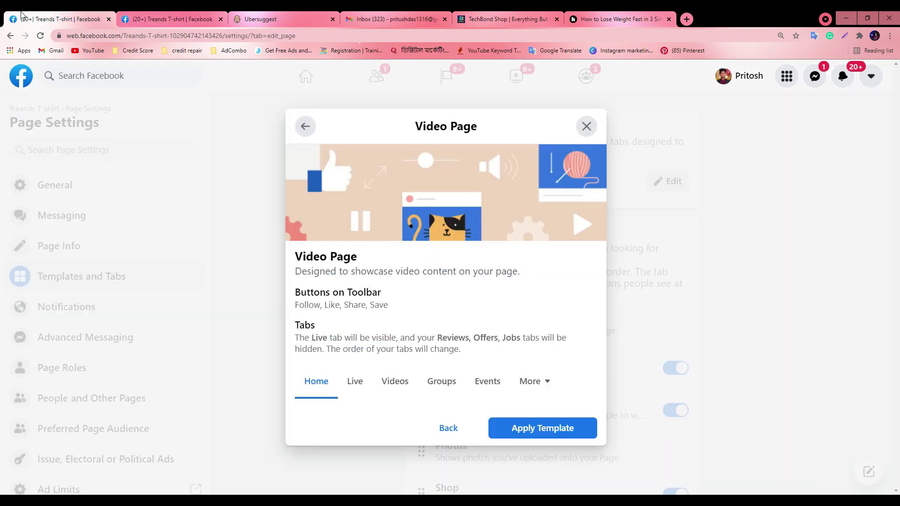
click(546, 432)
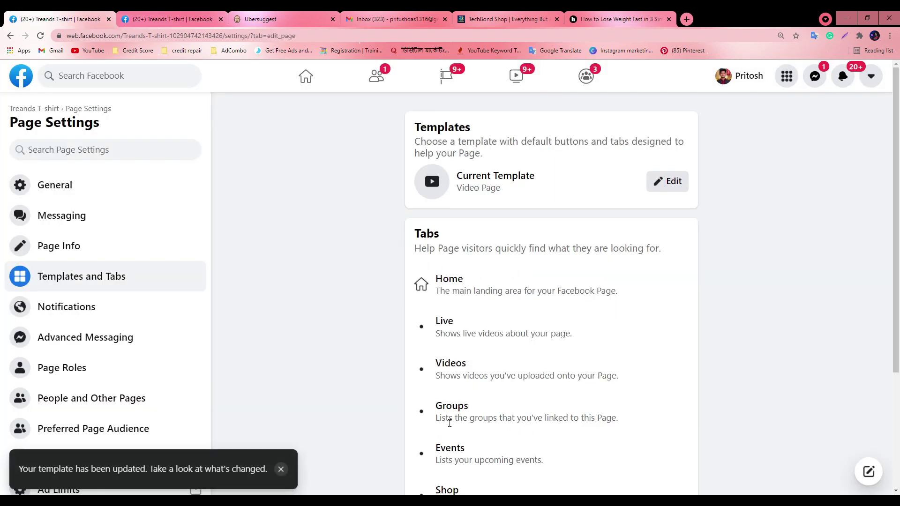
click(171, 18)
click(41, 36)
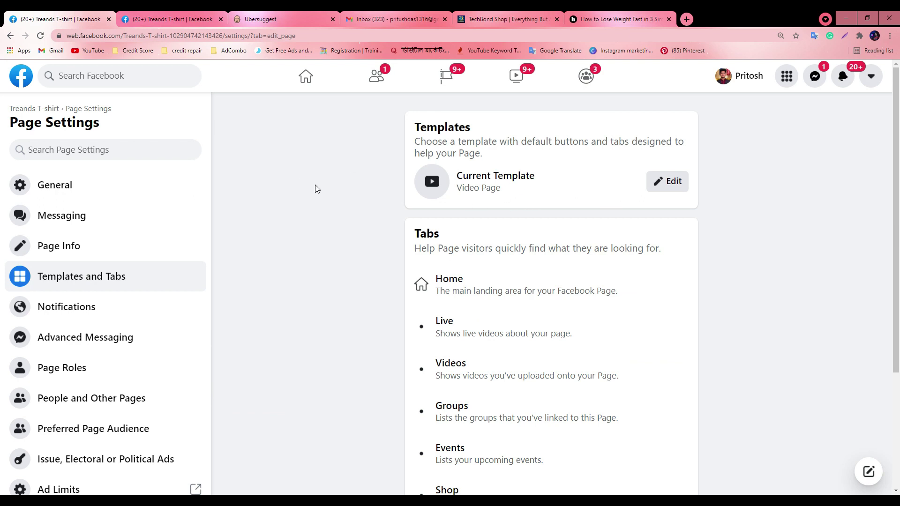
Switch the page's template to Business
click(666, 183)
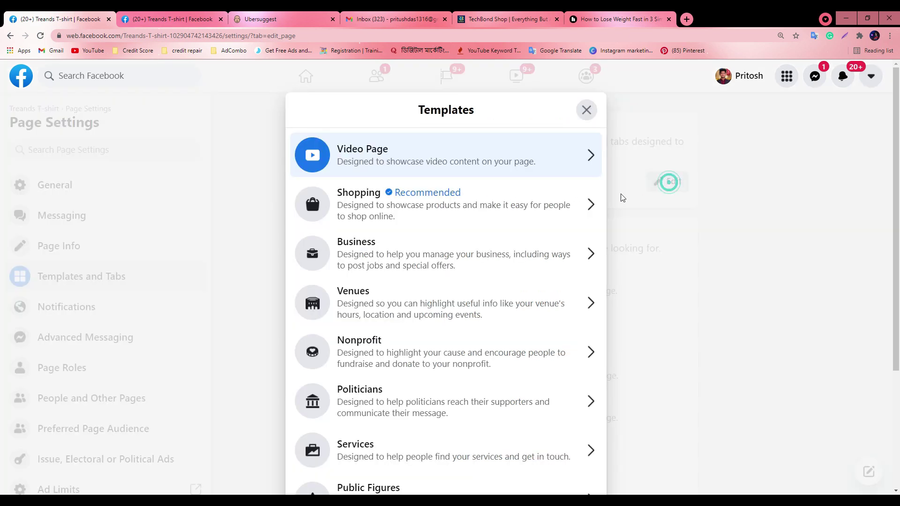
click(371, 253)
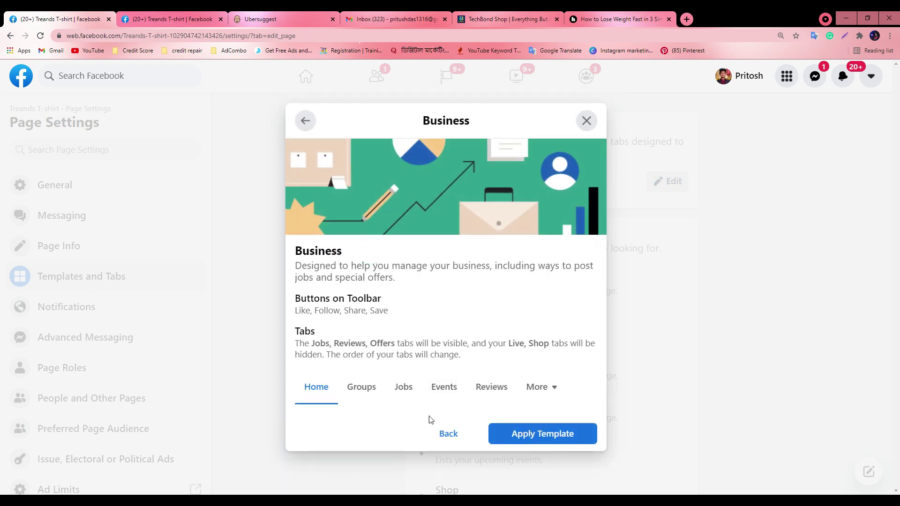
click(544, 437)
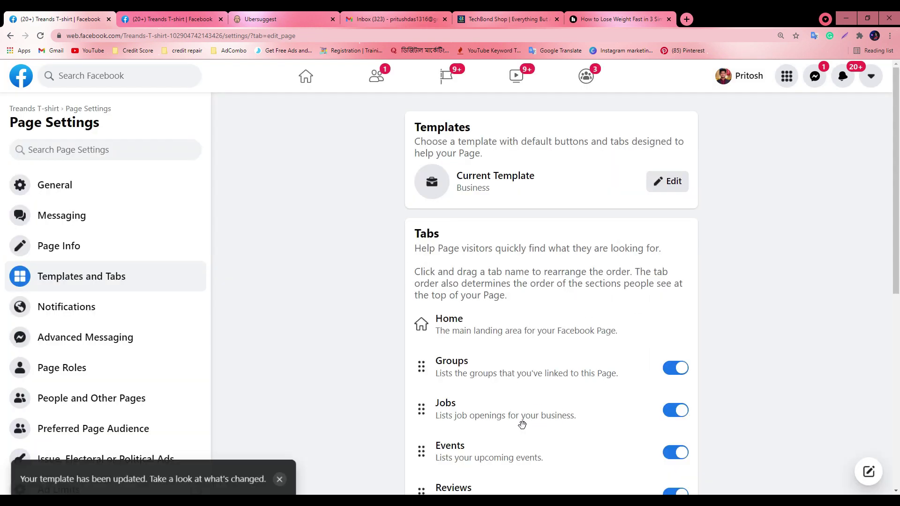
Switch off the Groups, Jobs and Events tabs in Templates and Tabs
scroll(513, 287, down, 2)
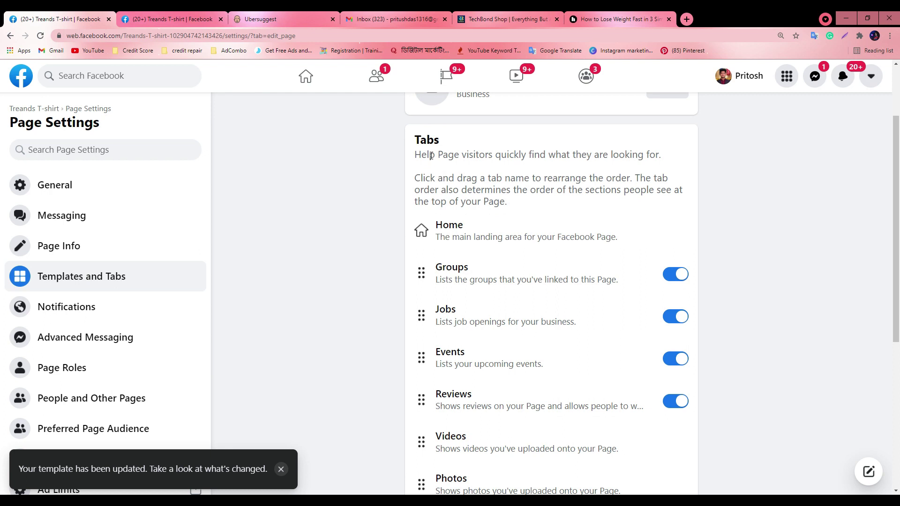
scroll(518, 261, down, 5)
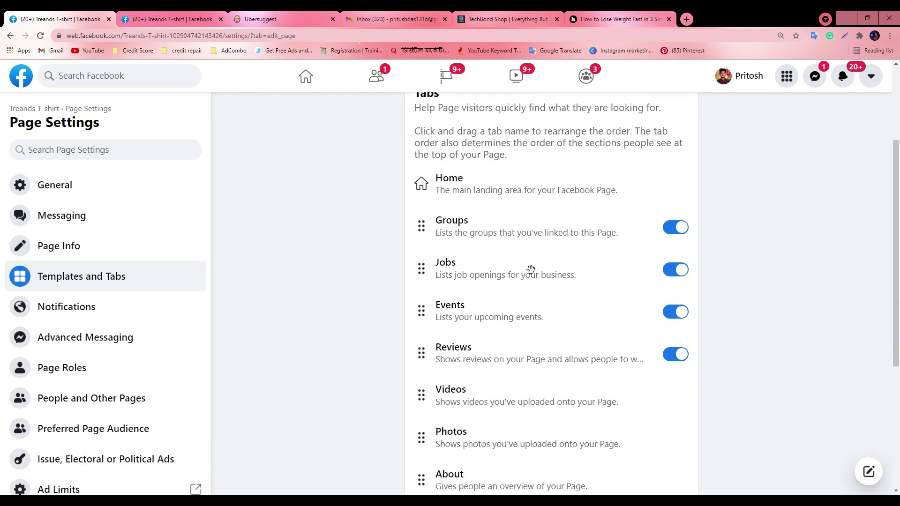
scroll(500, 268, up, 4)
click(675, 228)
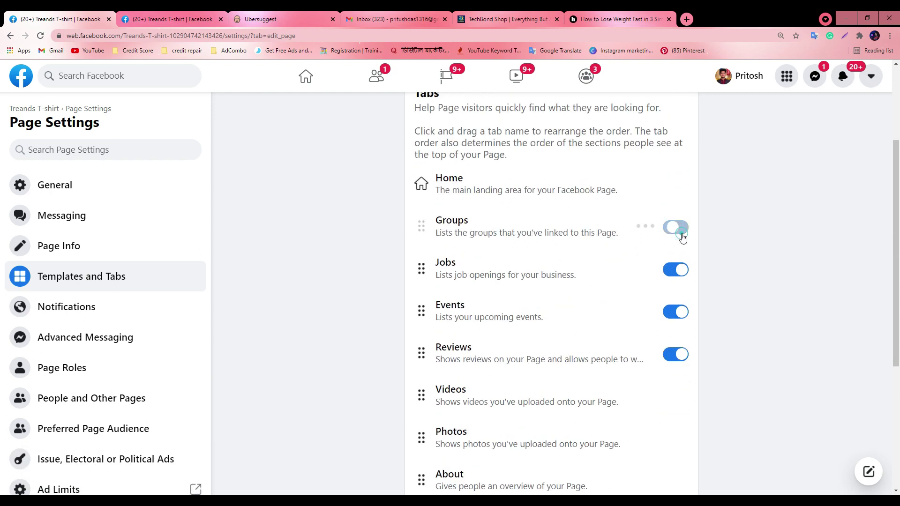
click(675, 271)
scroll(539, 328, down, 2)
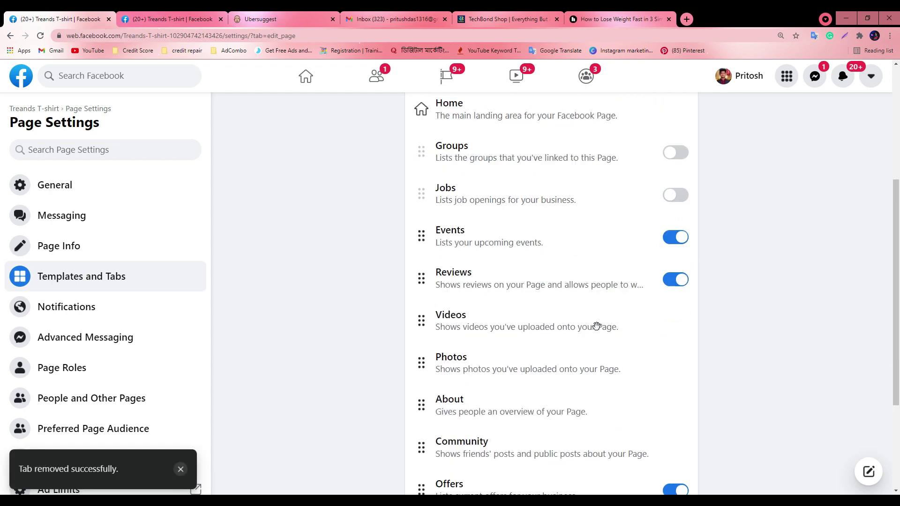
click(675, 220)
scroll(432, 239, down, 1)
scroll(515, 234, down, 2)
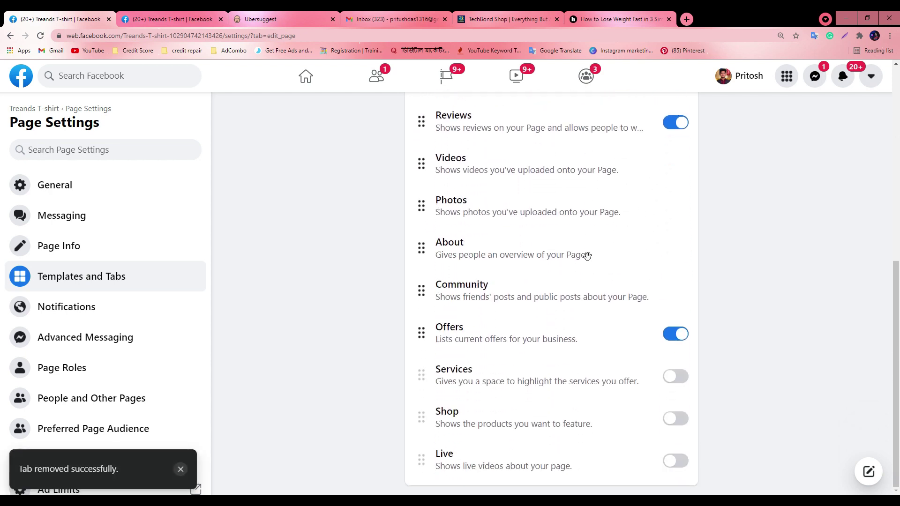
scroll(536, 228, up, 3)
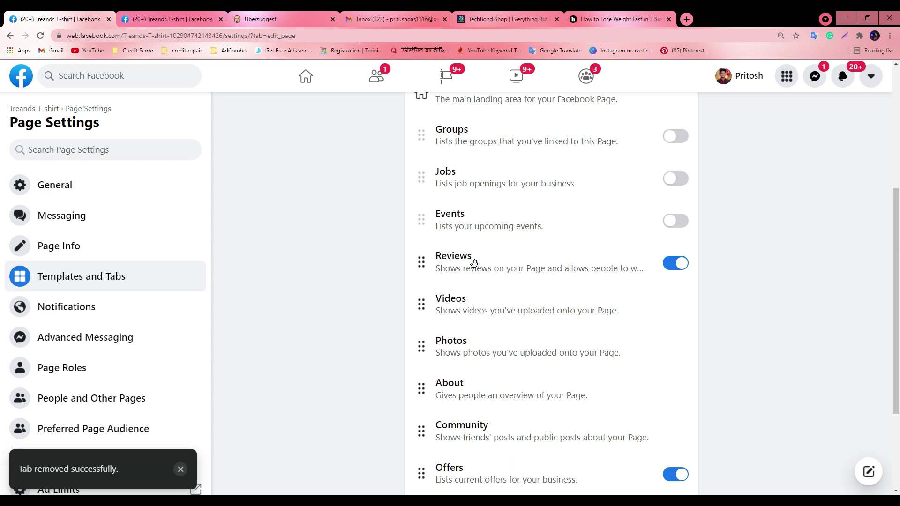
Go back to the Treands T-shirt page and scroll through all 73 Pages You Manage
key(alt+Left)
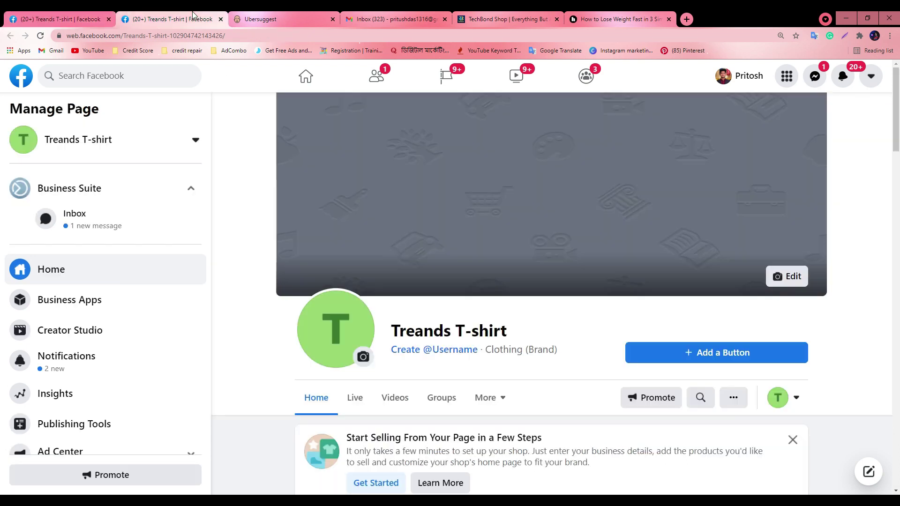
click(443, 80)
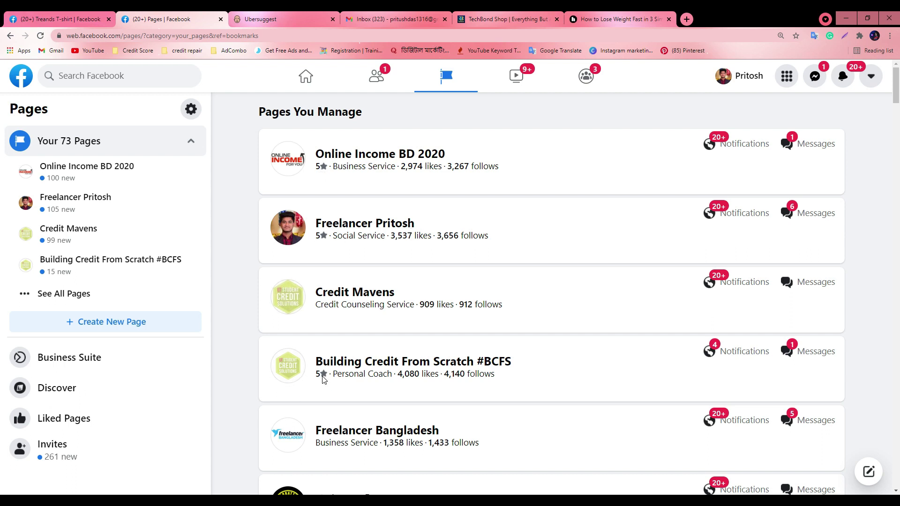
scroll(322, 370, down, 15)
scroll(321, 363, up, 4)
scroll(321, 356, up, 4)
scroll(316, 328, down, 5)
scroll(319, 312, up, 6)
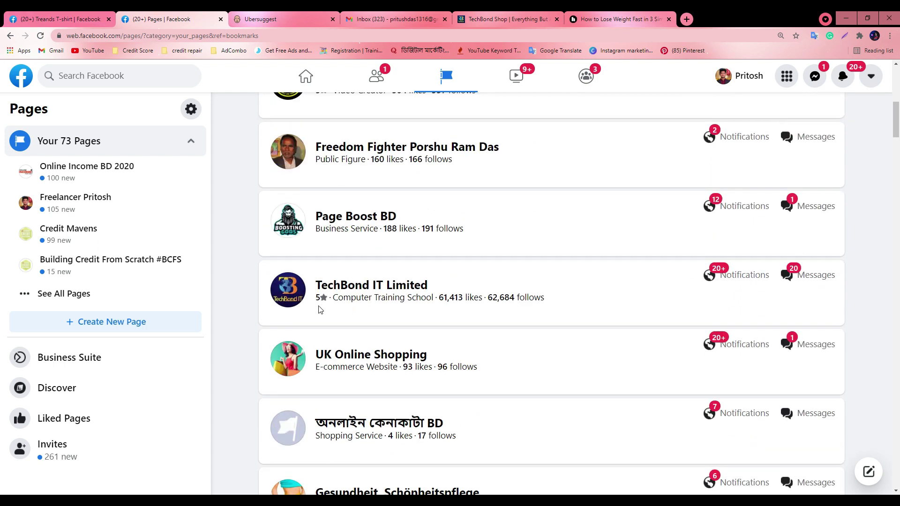
scroll(322, 319, down, 6)
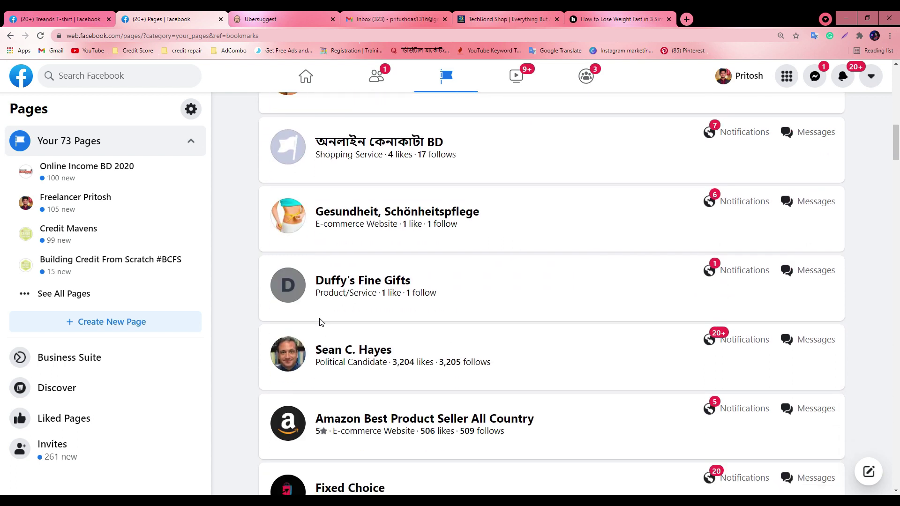
scroll(326, 410, down, 1)
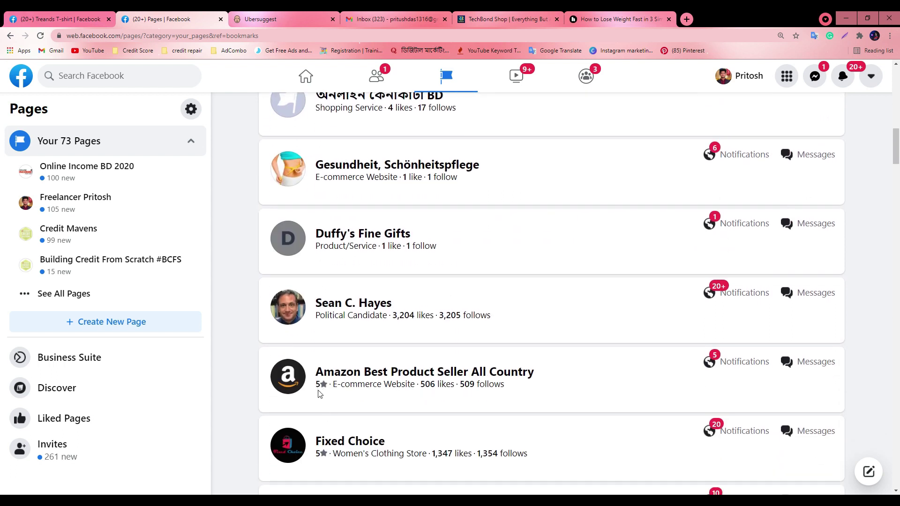
scroll(319, 389, down, 2)
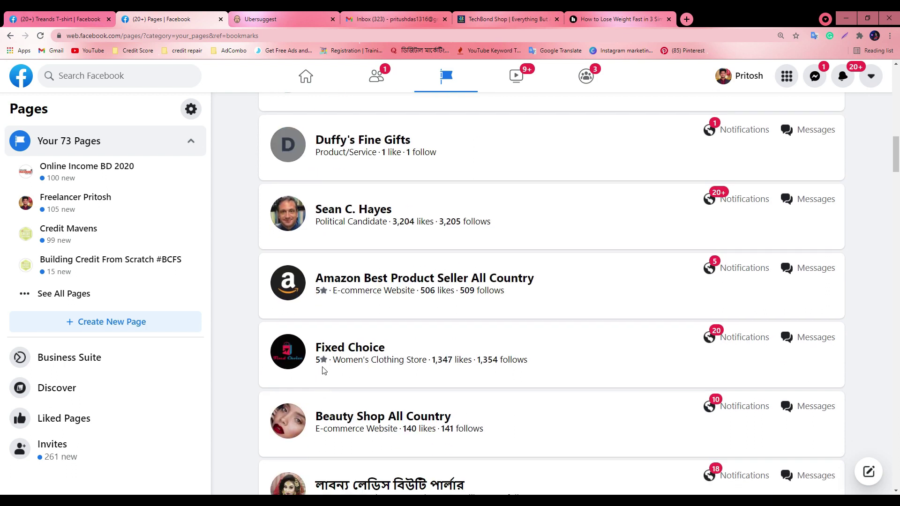
scroll(322, 371, down, 16)
scroll(408, 371, down, 18)
scroll(407, 372, down, 20)
scroll(401, 379, down, 18)
scroll(400, 377, down, 8)
scroll(382, 371, up, 5)
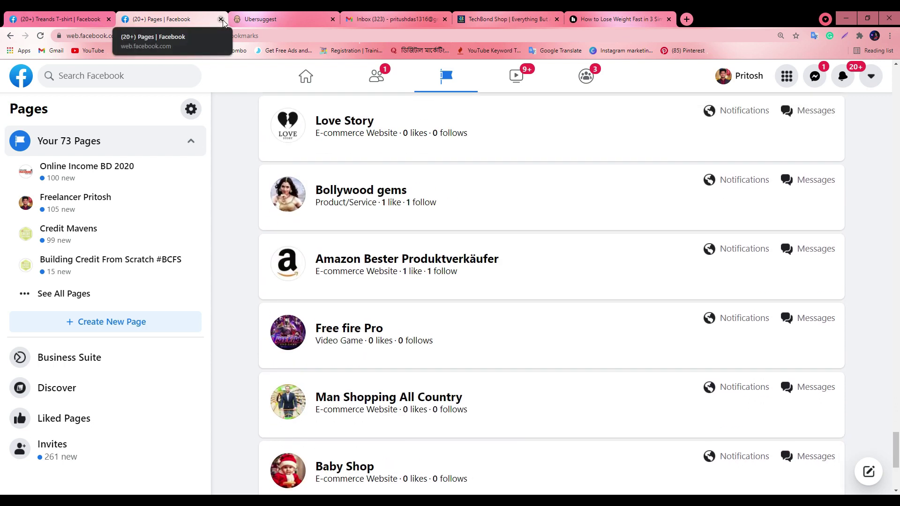
Open the Treands T-shirt page in a new tab from the settings breadcrumb link
click(305, 76)
click(56, 18)
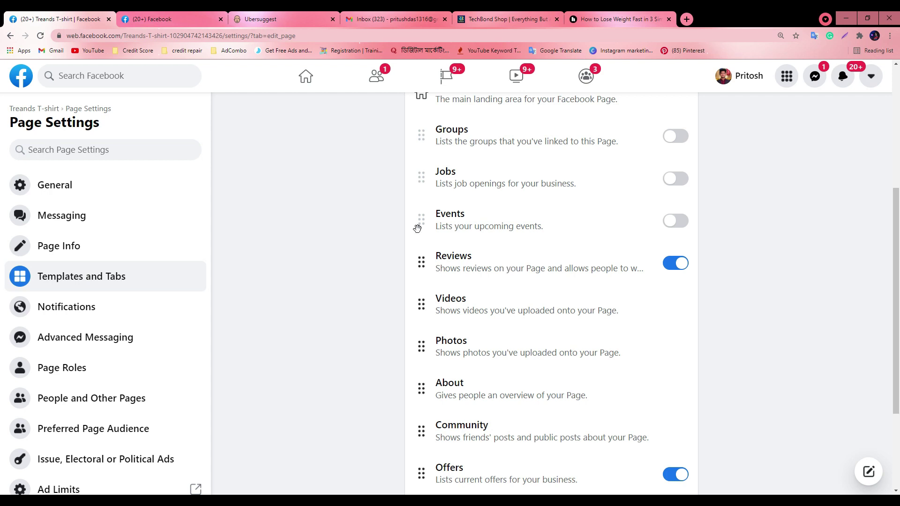
click(155, 19)
click(35, 14)
right_click(53, 112)
click(80, 114)
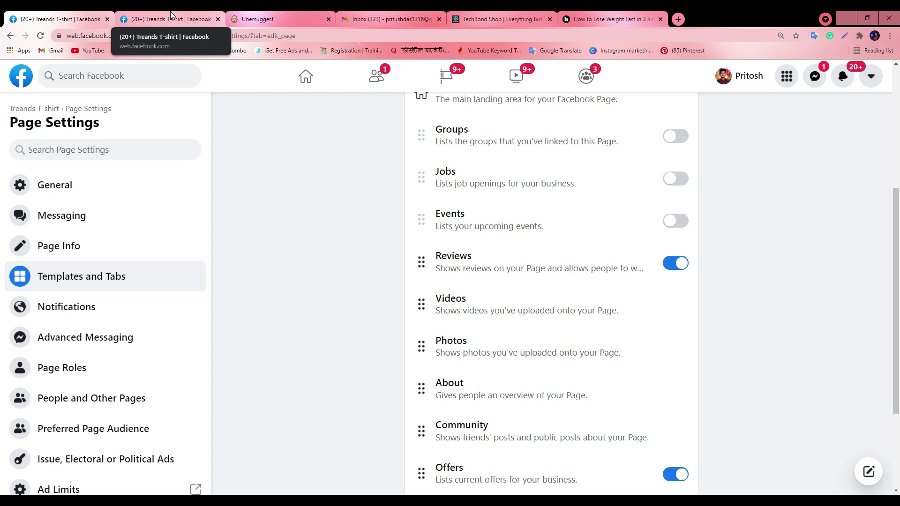
click(170, 11)
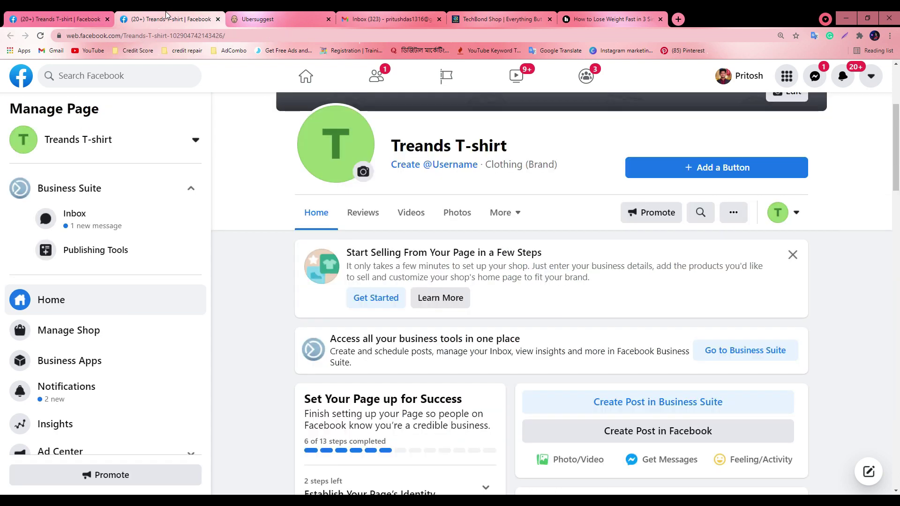
scroll(498, 230, up, 2)
scroll(501, 290, down, 1)
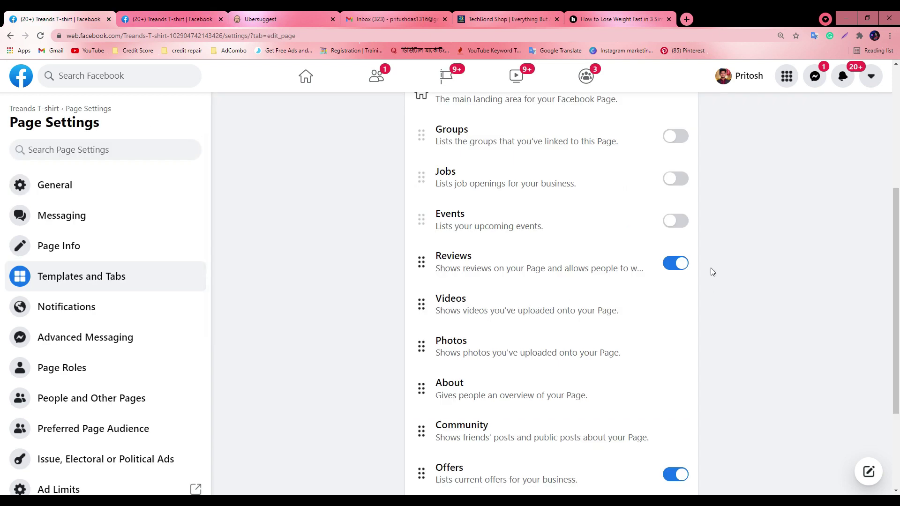
Switch off the Reviews tab, then refresh the page and check its More tab list
click(687, 264)
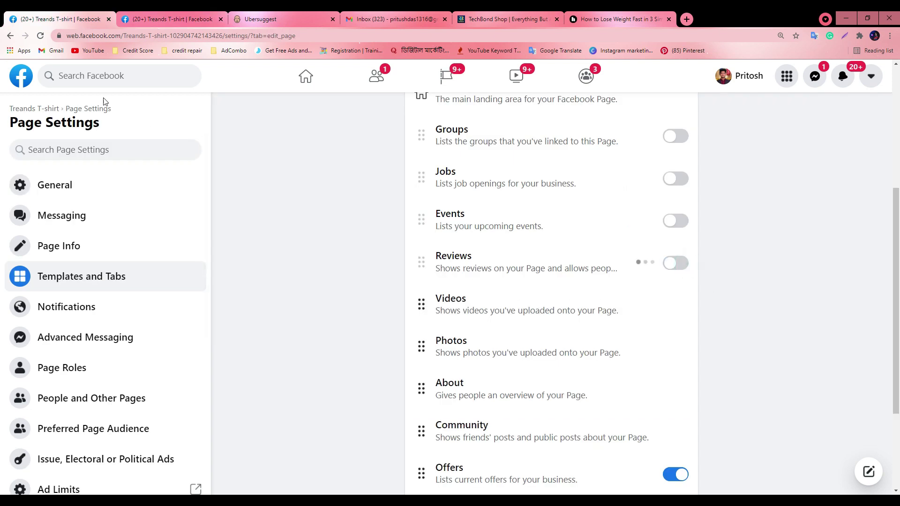
click(41, 35)
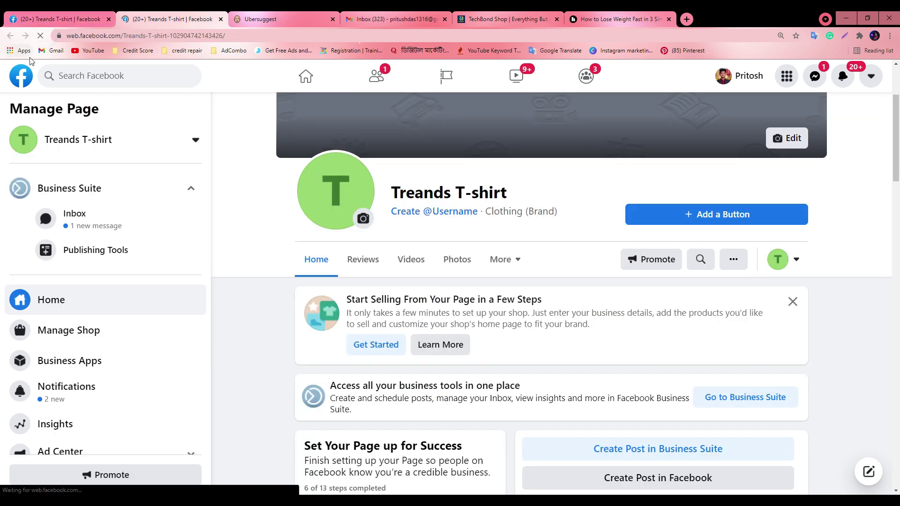
scroll(516, 328, down, 1)
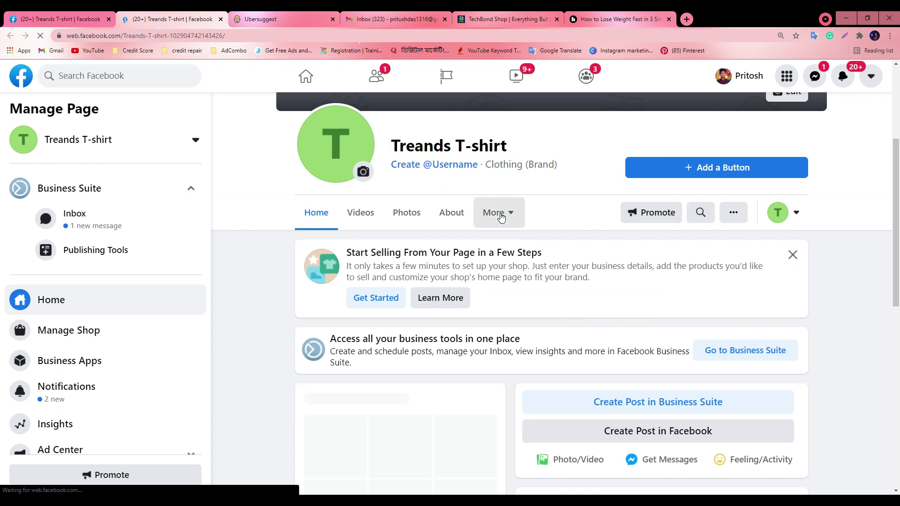
click(502, 216)
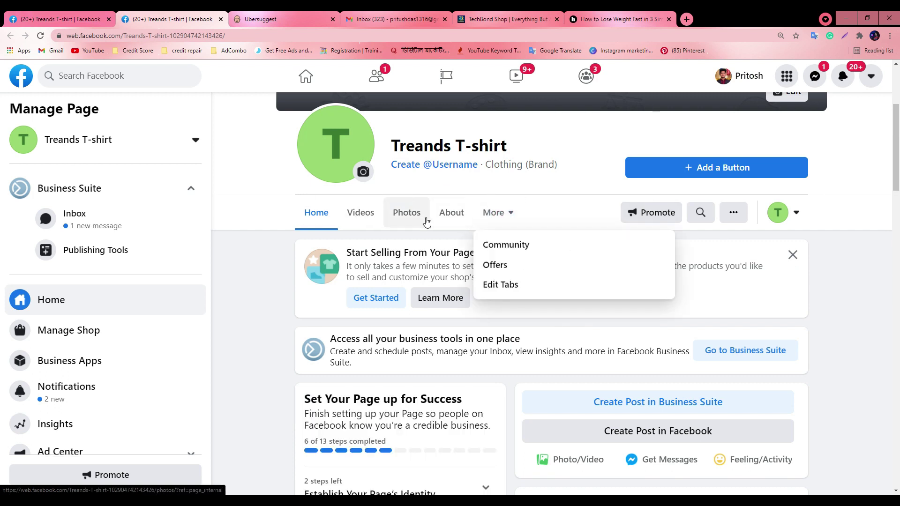
click(500, 285)
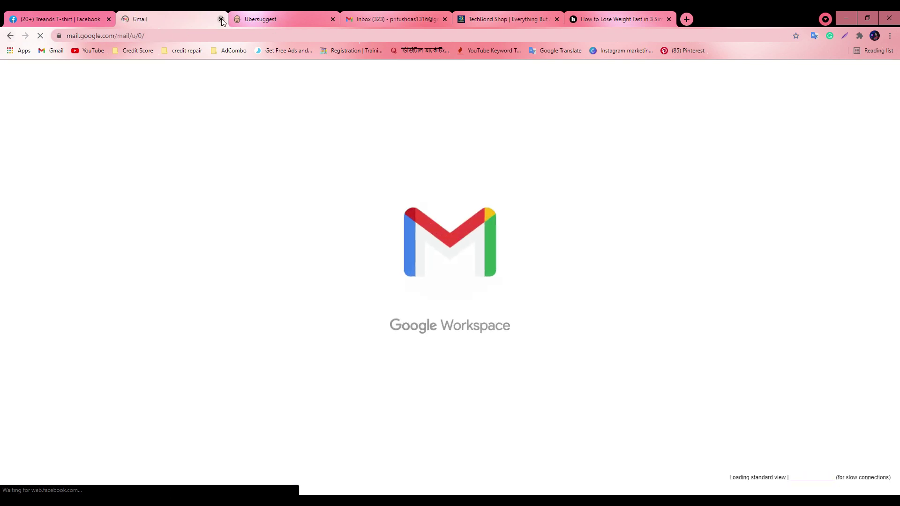
Close the Gmail tab, reopen the page in a new tab, and switch Reviews back on
click(221, 19)
click(57, 19)
right_click(40, 110)
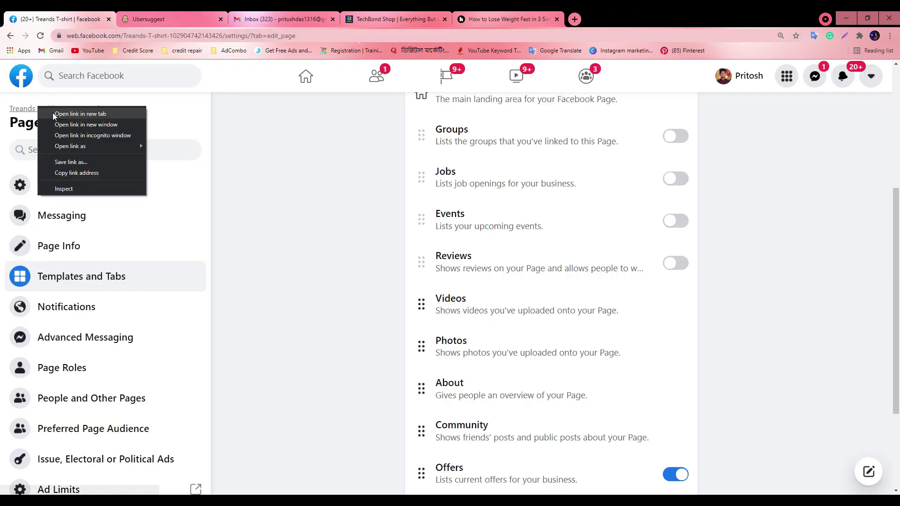
click(61, 114)
click(158, 15)
click(57, 19)
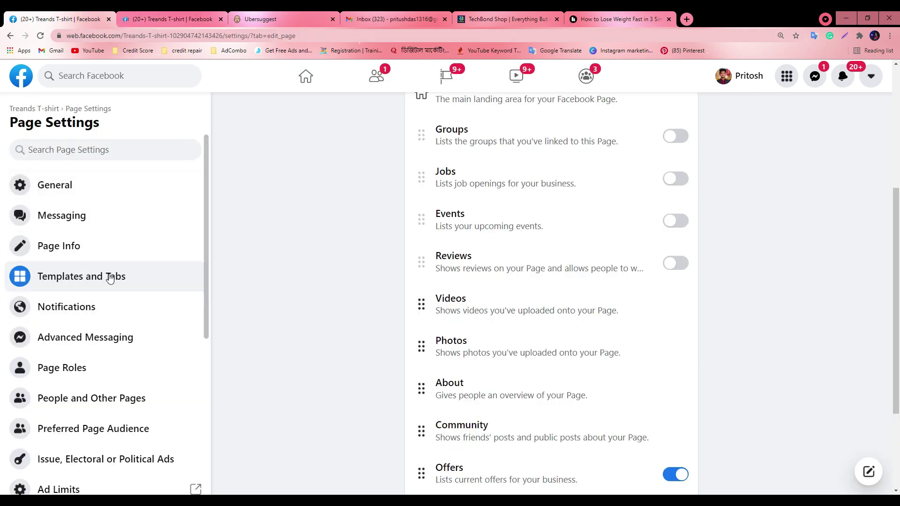
click(670, 267)
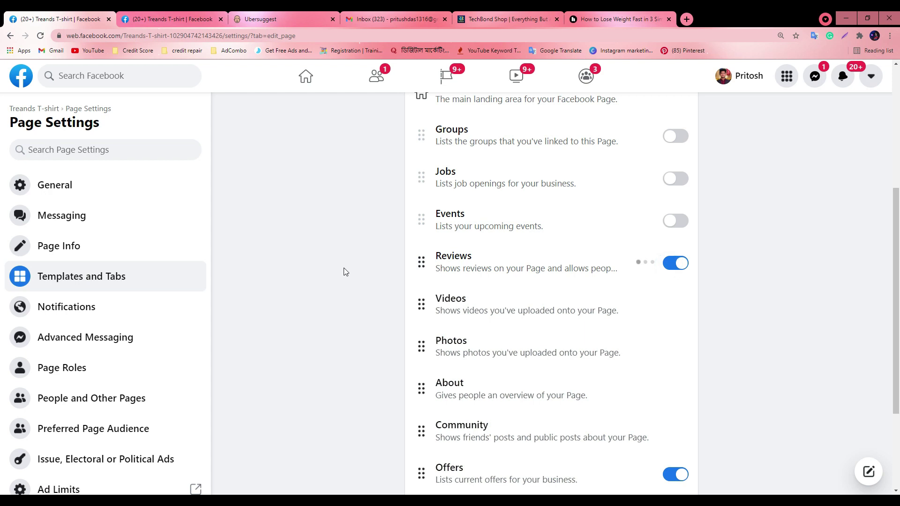
key(ctrl+Tab)
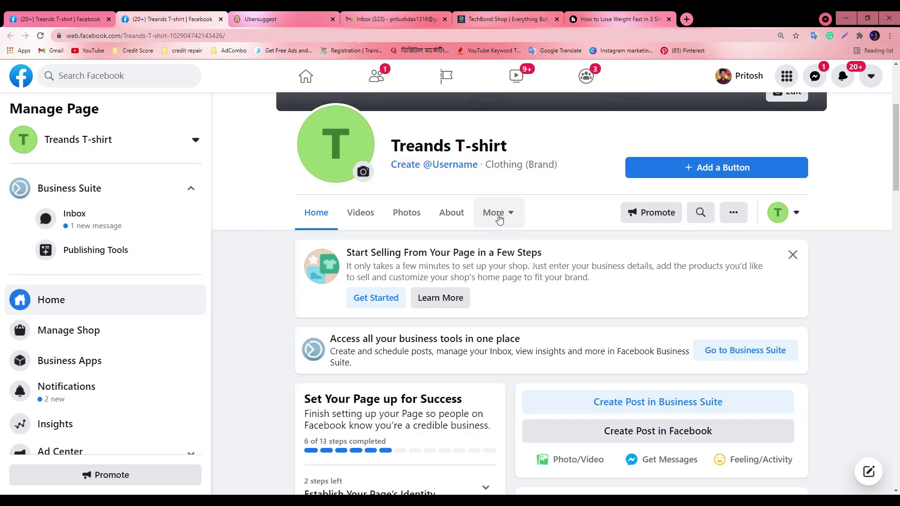
Reload the page home and check its More tab dropdown
click(496, 213)
click(39, 35)
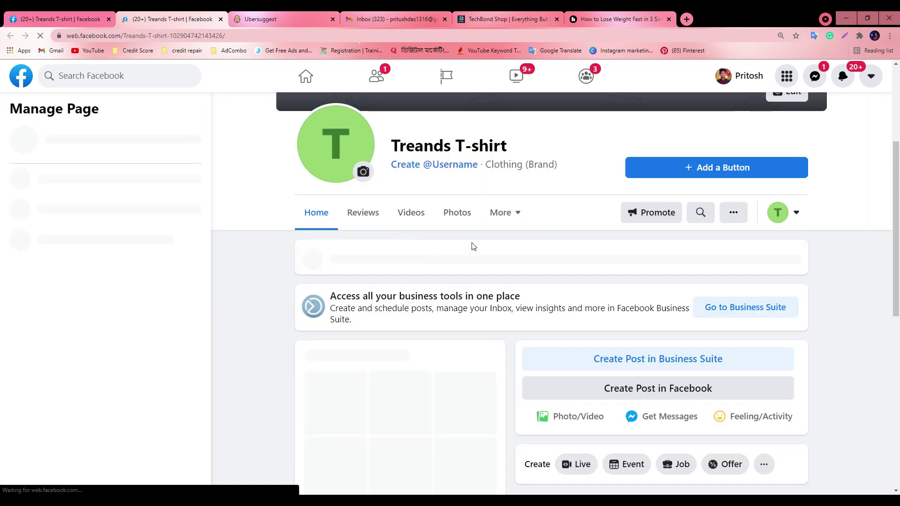
click(505, 215)
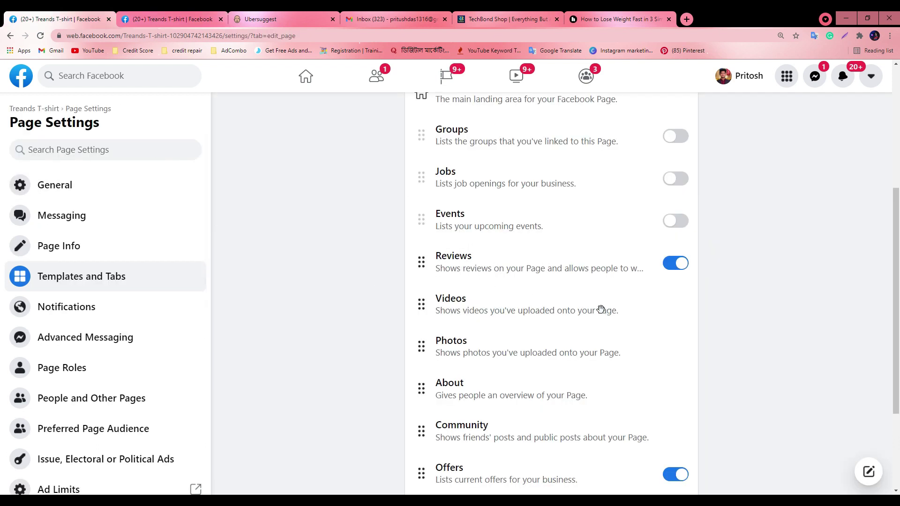
scroll(604, 309, up, 1)
Switch the Jobs tab back on and reload the page home to confirm it appears
click(671, 233)
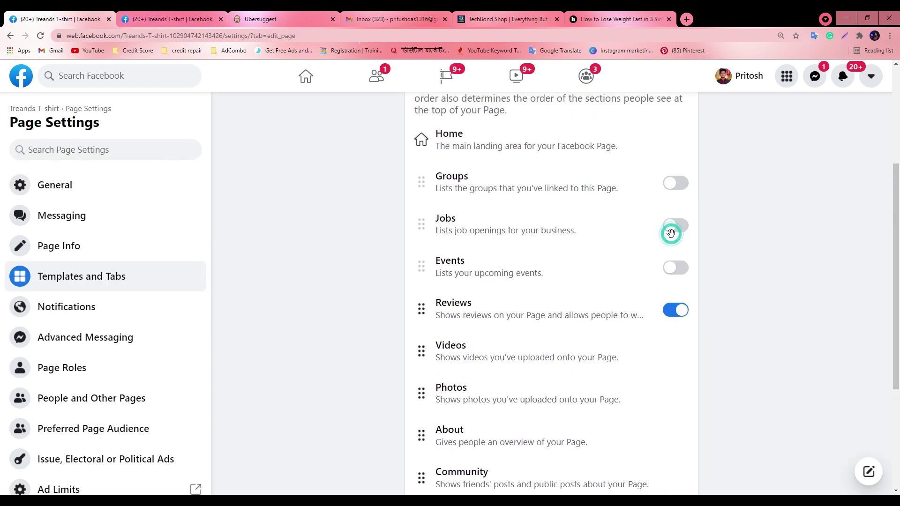
click(178, 19)
click(39, 35)
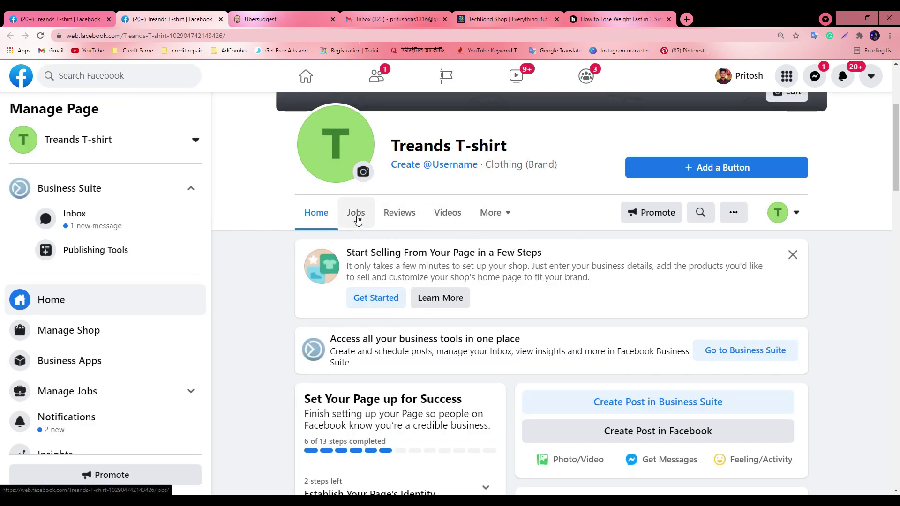
click(356, 214)
scroll(467, 340, down, 3)
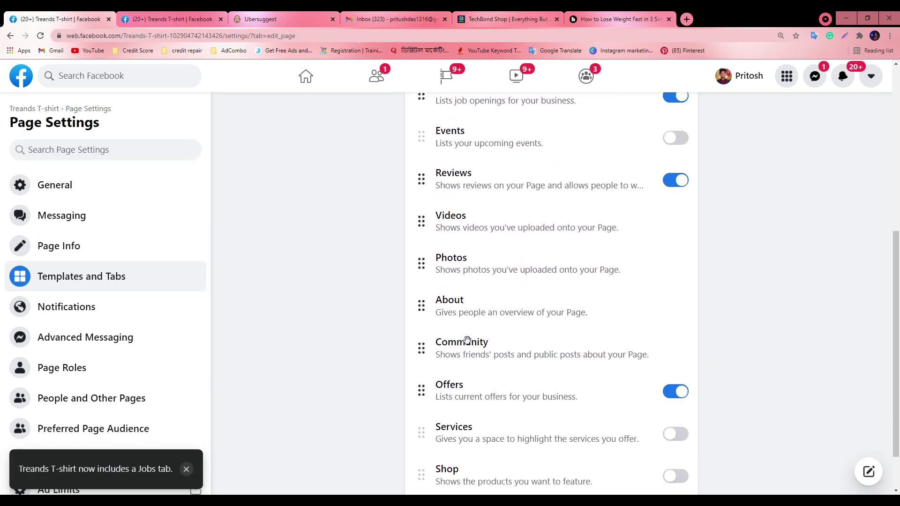
scroll(467, 339, down, 2)
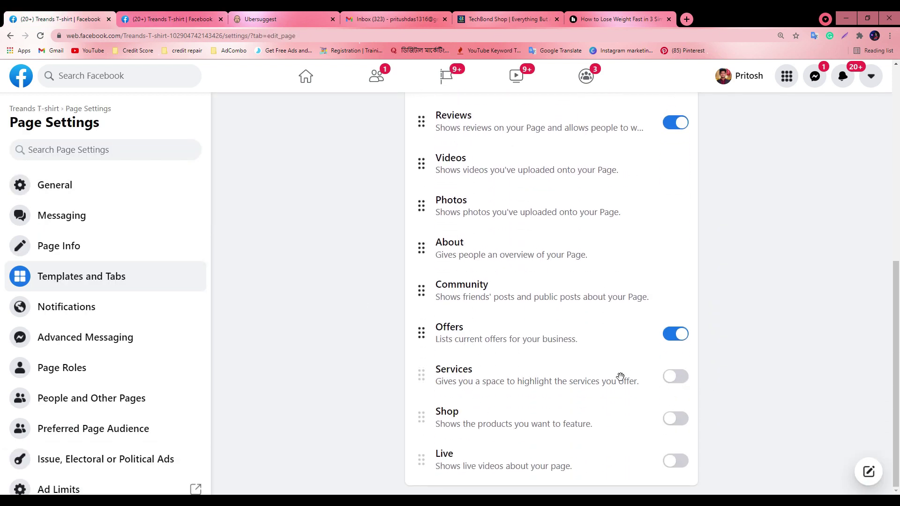
click(169, 19)
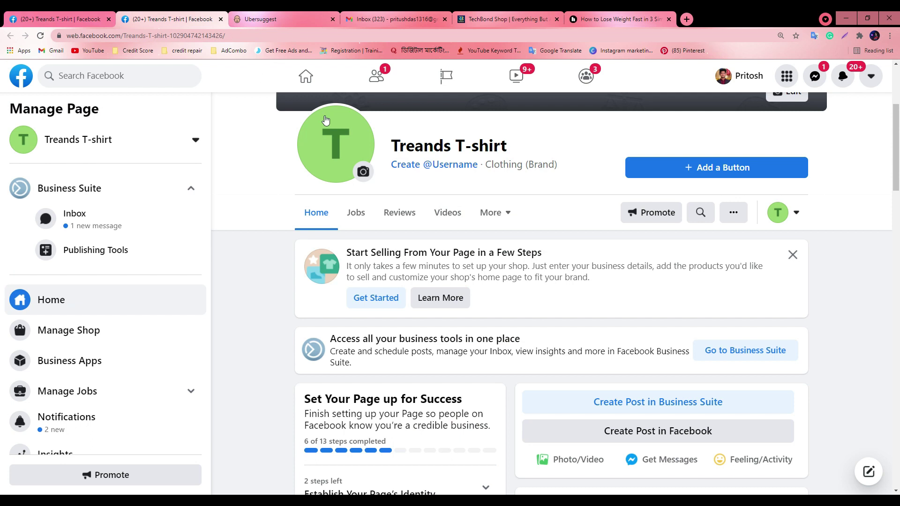
Switch the Services tab on in Templates and Tabs, then reload the page home
click(491, 212)
click(3, 16)
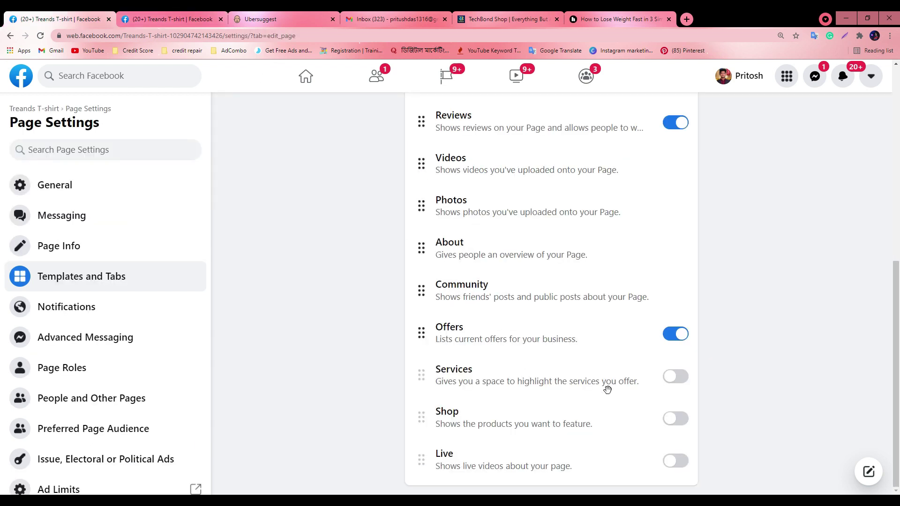
click(674, 378)
click(197, 19)
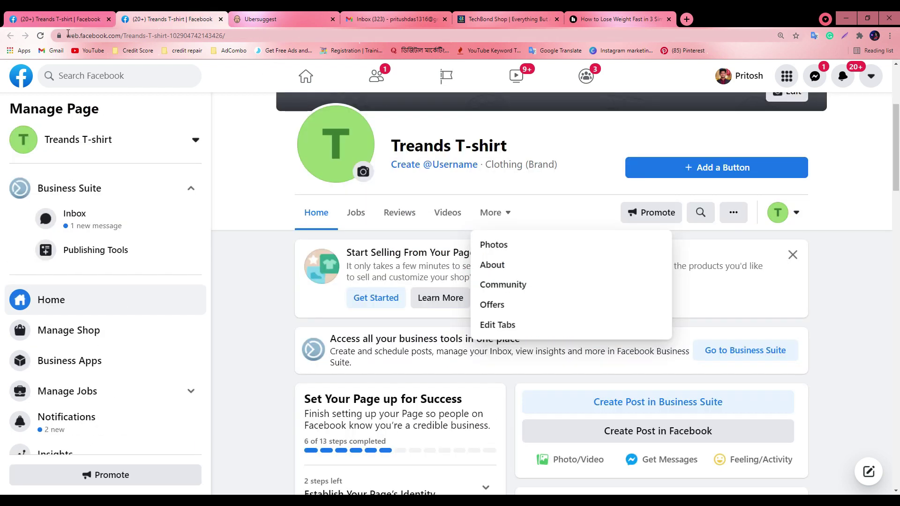
click(41, 36)
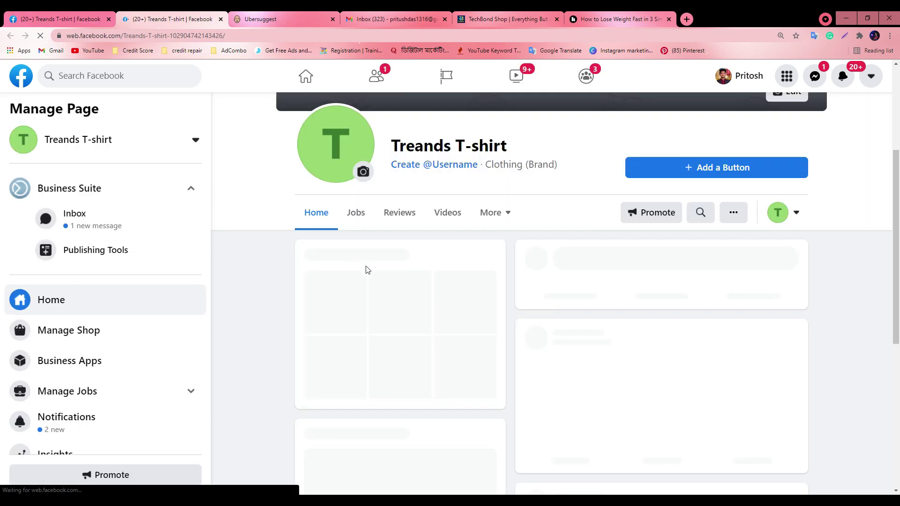
Confirm Services now appears among the page's tabs, then return to the tab settings
click(482, 212)
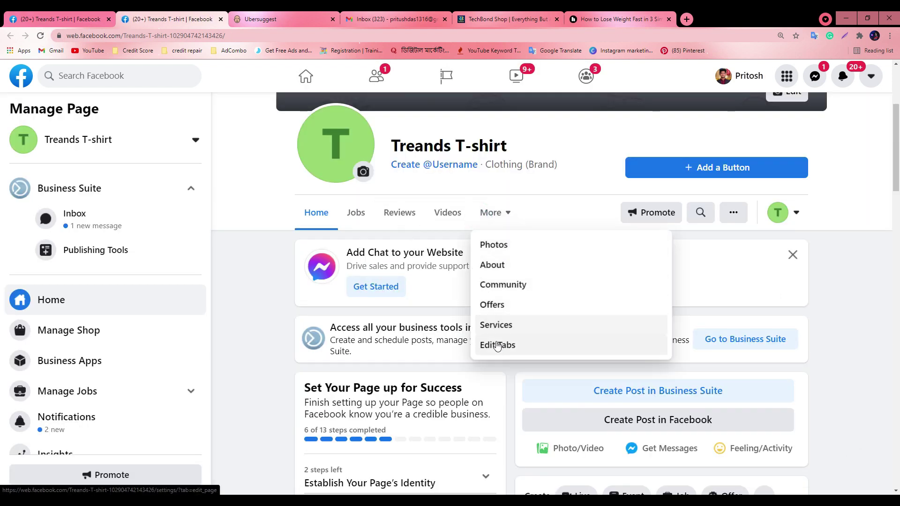
key(ctrl+shift+Tab)
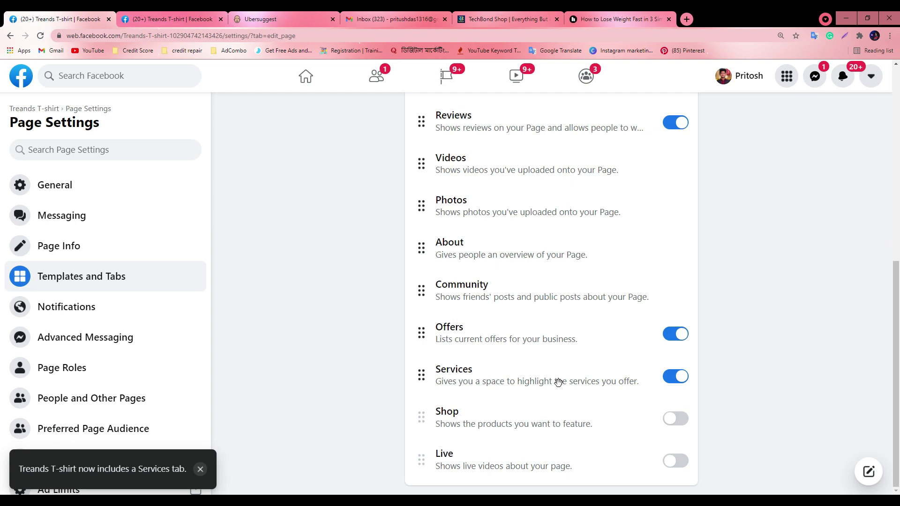
scroll(476, 389, up, 1)
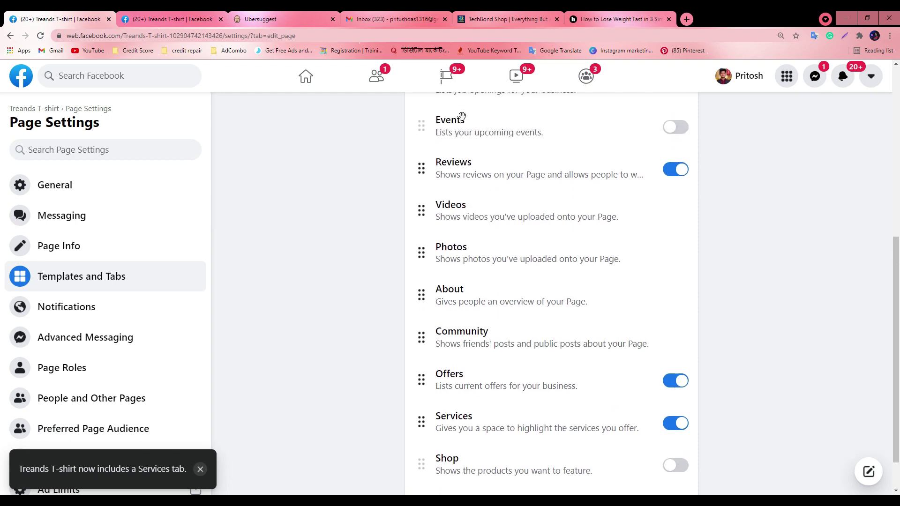
key(ctrl+Tab)
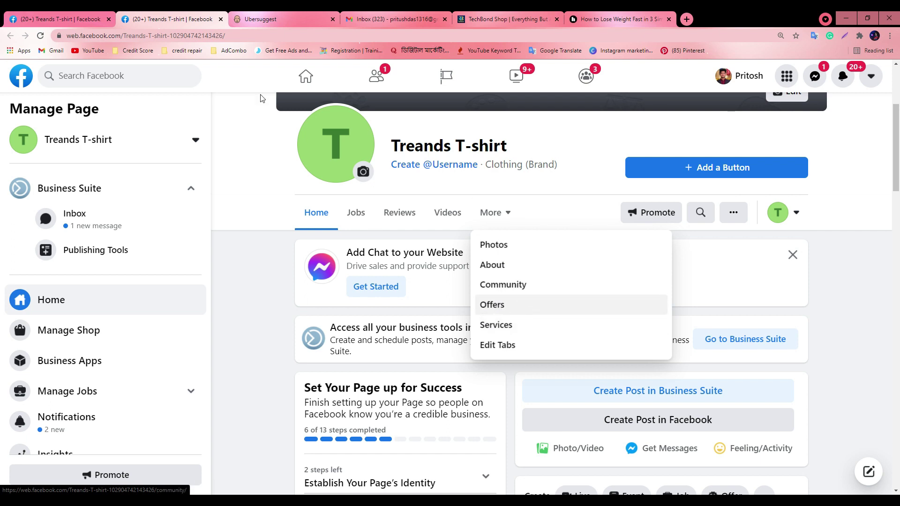
click(3, 18)
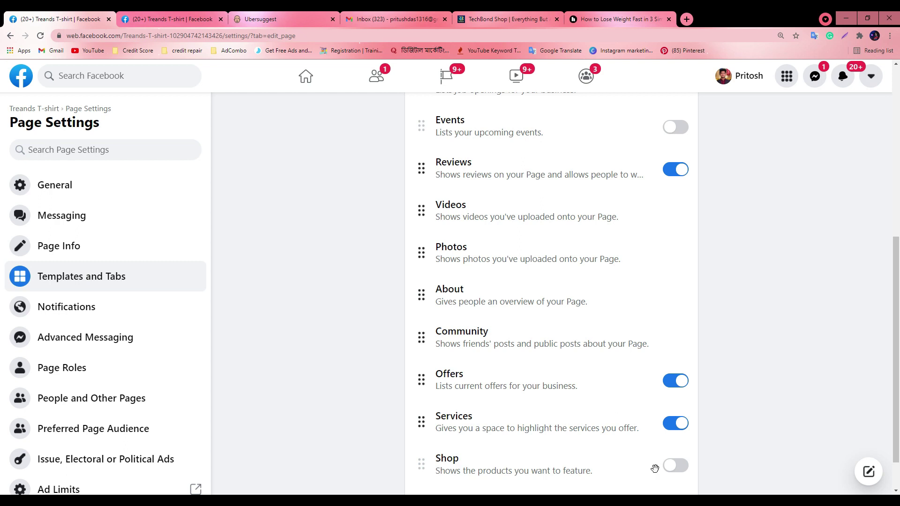
scroll(647, 461, down, 1)
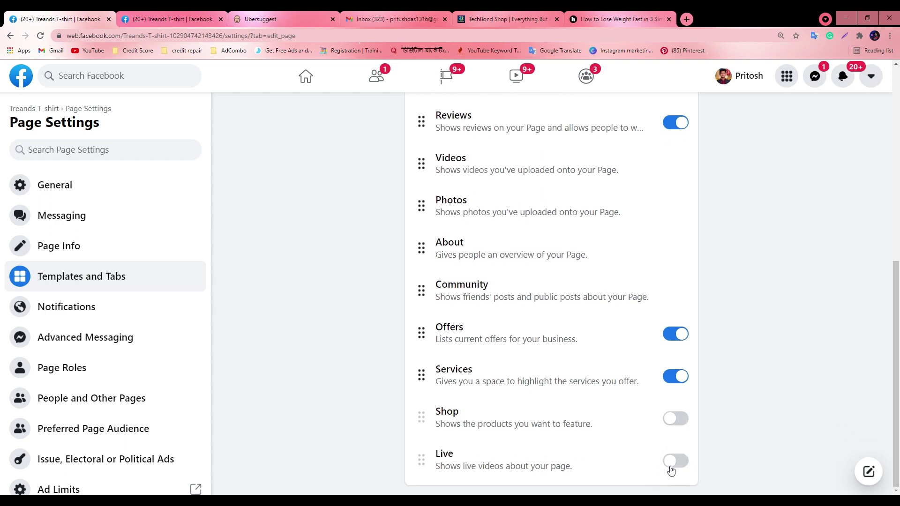
click(186, 21)
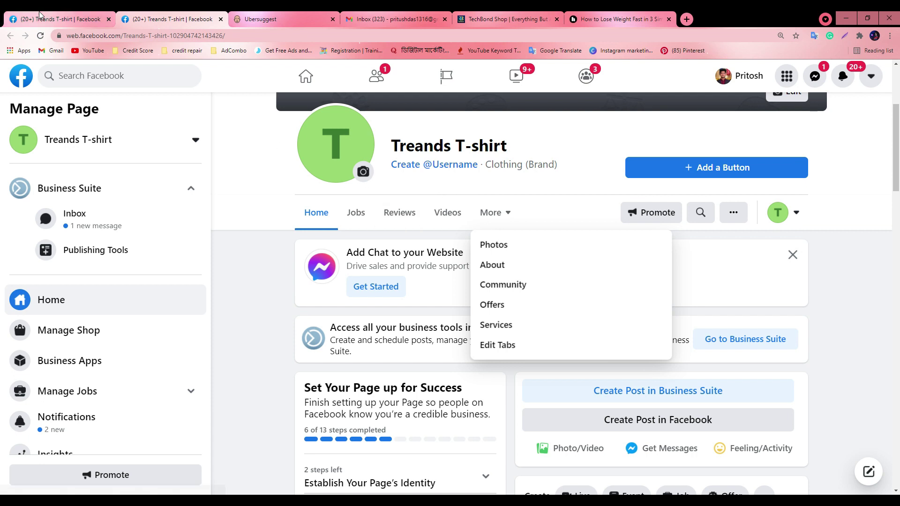
key(ctrl+Page_Up)
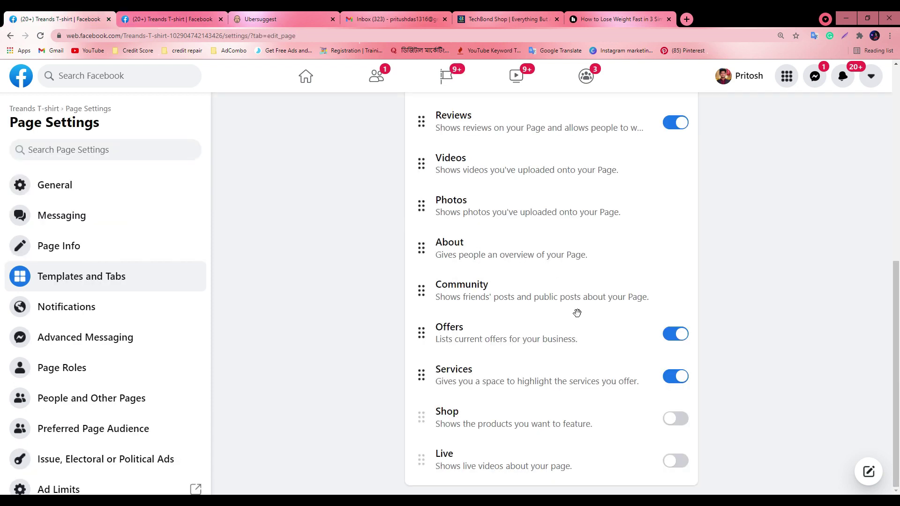
scroll(548, 395, up, 8)
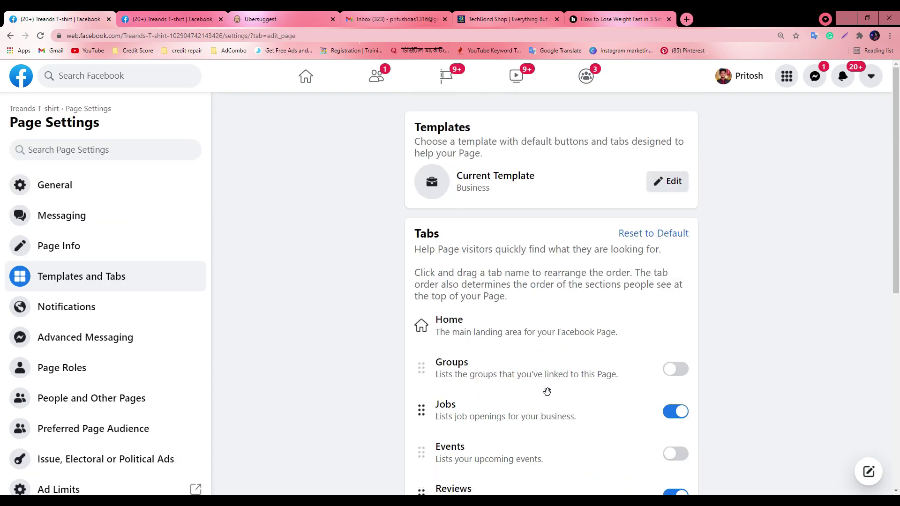
Enable Groups, Live and Shop, and disable Jobs, Offers and Services in Templates and Tabs
click(675, 369)
scroll(675, 366, down, 2)
click(675, 319)
scroll(661, 323, down, 6)
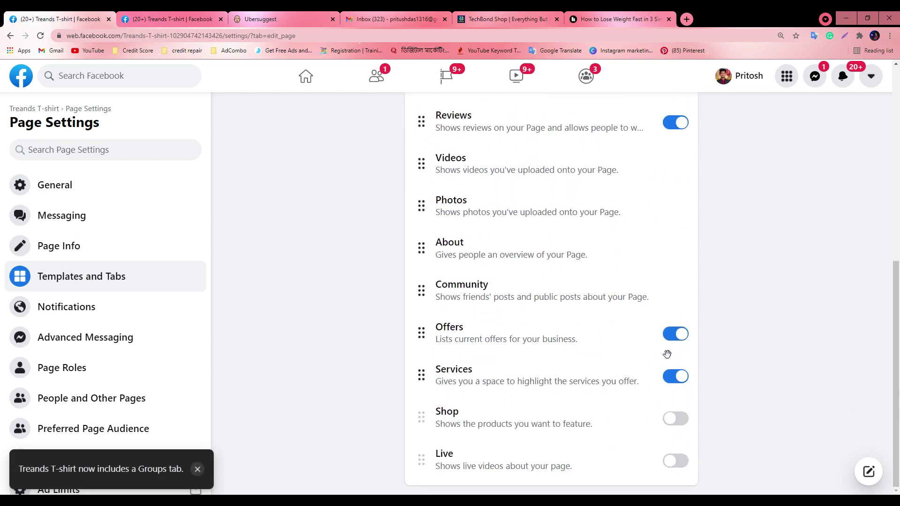
click(671, 341)
click(675, 377)
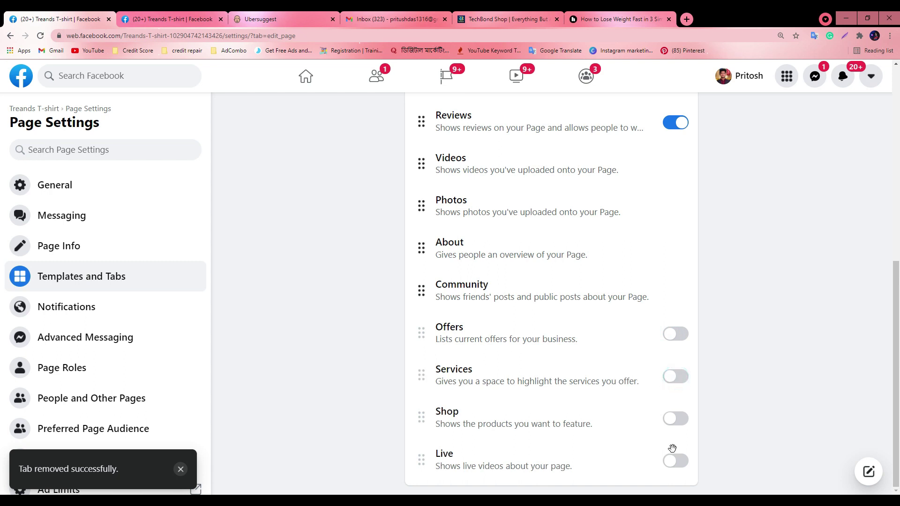
click(677, 461)
click(675, 419)
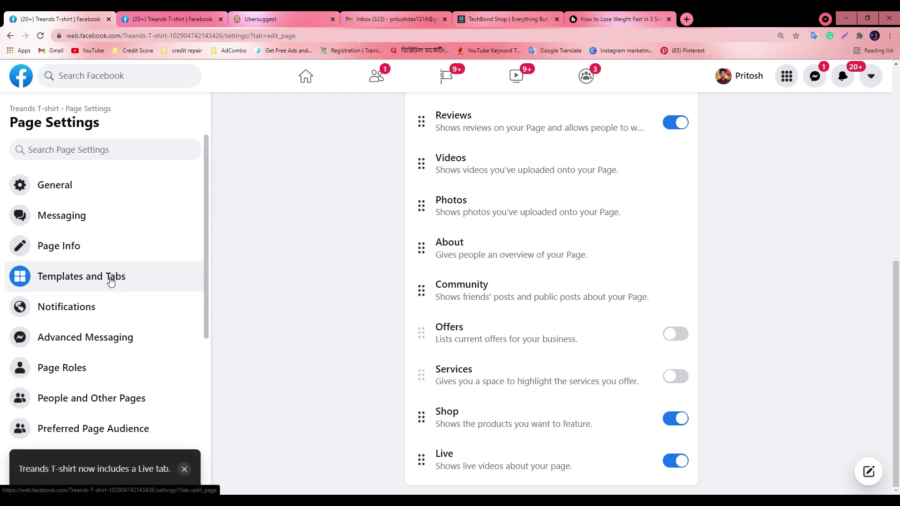
scroll(474, 257, up, 6)
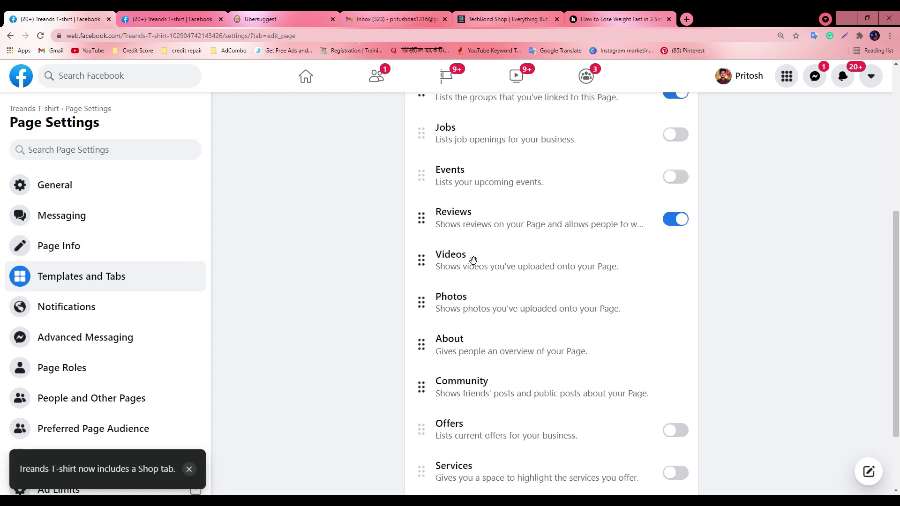
Snap Google Meet to the right half beside Facebook settings, then maximize the Facebook window
scroll(471, 258, up, 2)
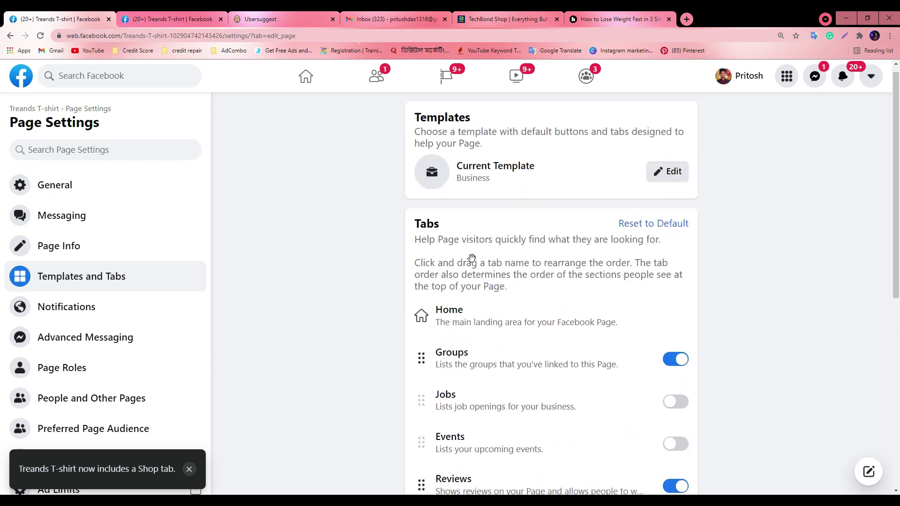
key(super+Down)
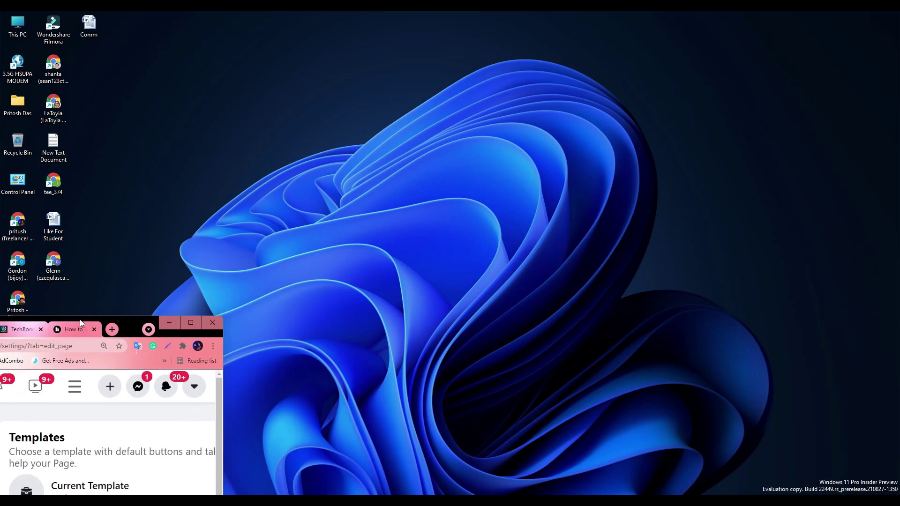
click(457, 445)
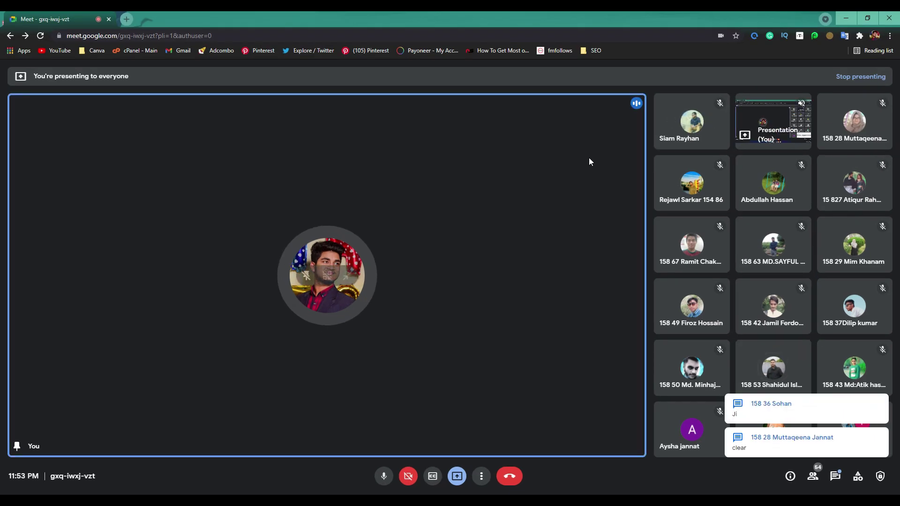
key(super+Down)
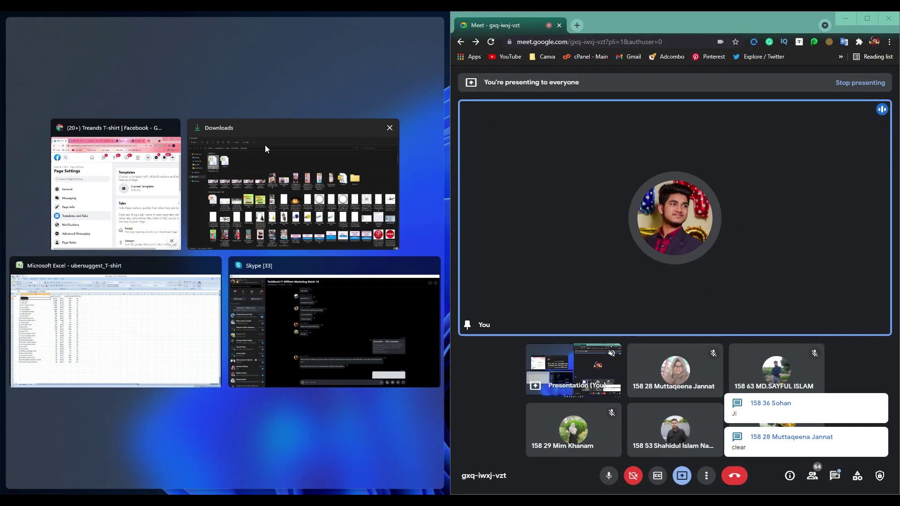
click(120, 158)
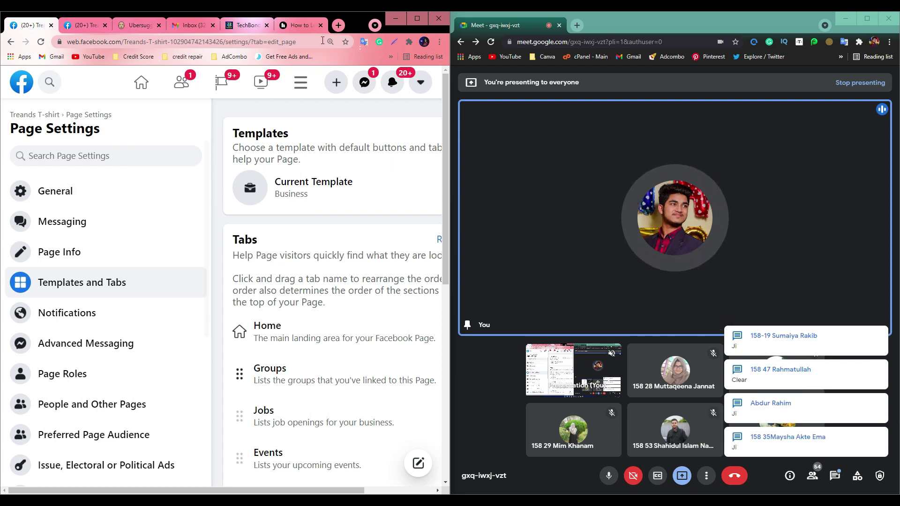
click(417, 19)
Open the Treands T-shirt page's tab settings and preview the Video Page template
click(194, 18)
scroll(581, 374, down, 3)
click(496, 287)
scroll(490, 409, down, 6)
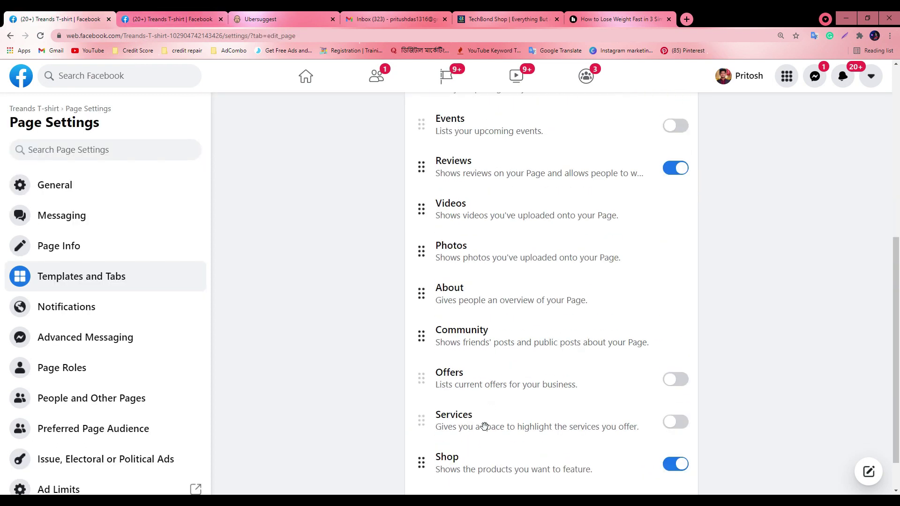
scroll(437, 299, up, 6)
click(664, 181)
scroll(426, 284, down, 3)
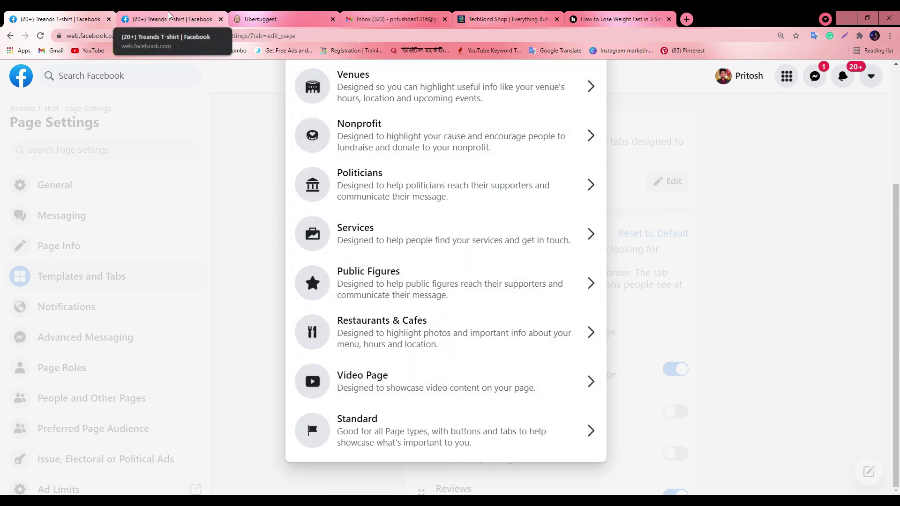
click(347, 377)
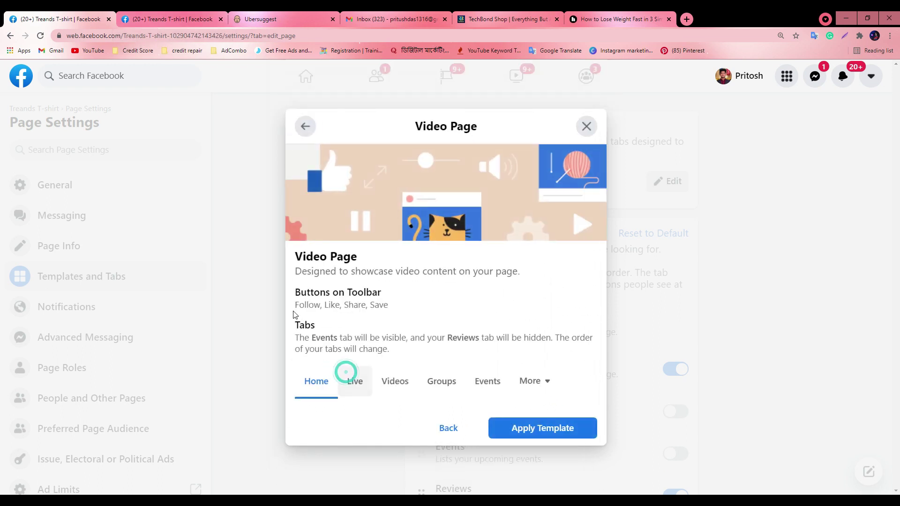
Copy the 'Video Page' template name and paste it into a new browser tab
triple_click(334, 257)
key(ctrl+c)
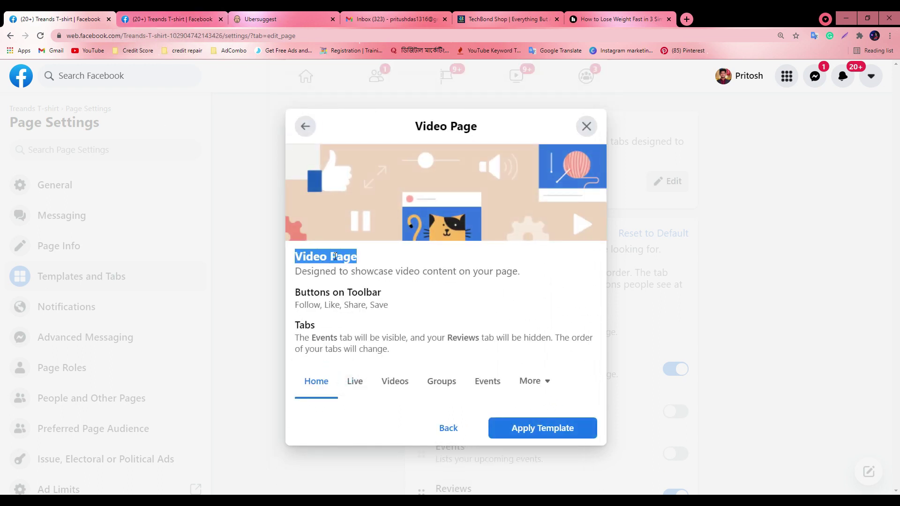
click(687, 20)
key(ctrl+v)
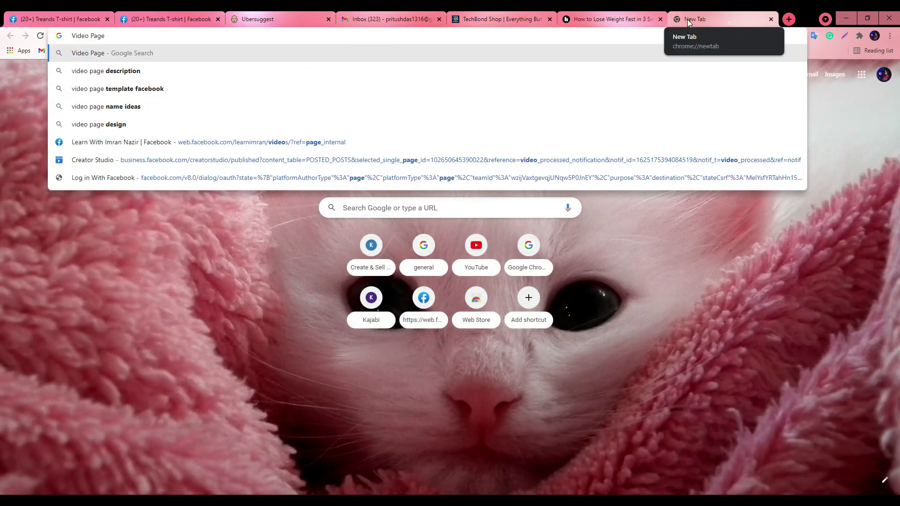
Search Google Images for 'video page template facebook' and compare with the Facebook template preview
click(164, 89)
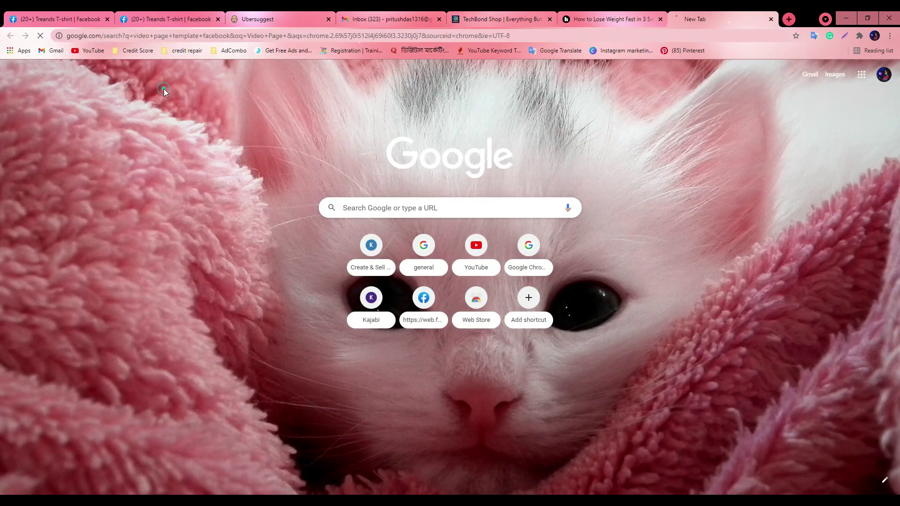
click(132, 108)
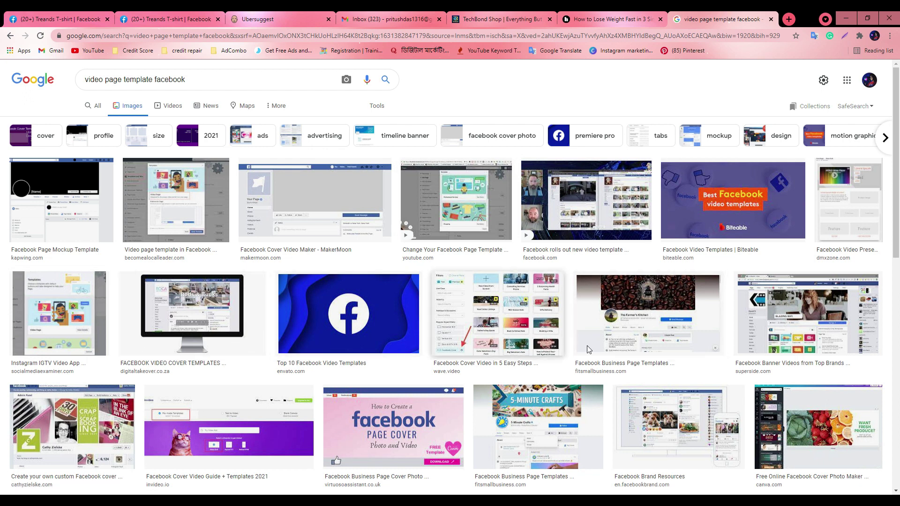
scroll(656, 328, down, 3)
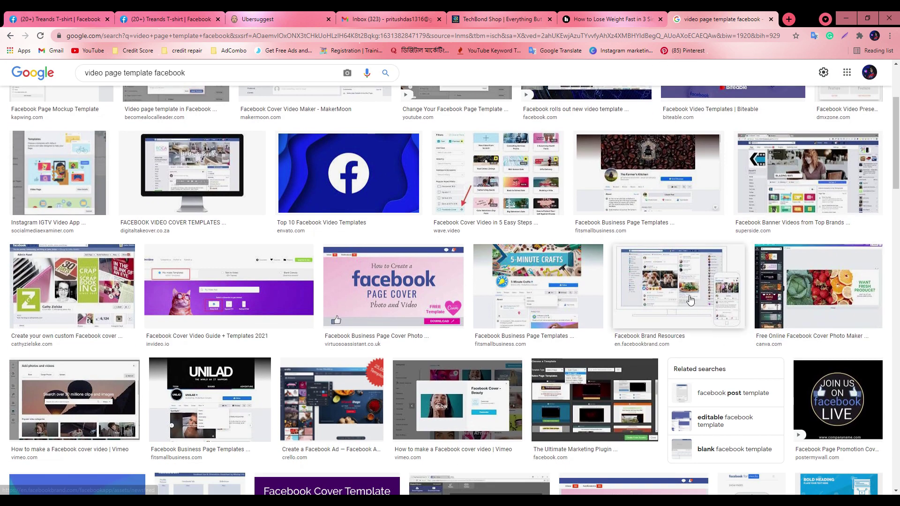
scroll(118, 343, down, 5)
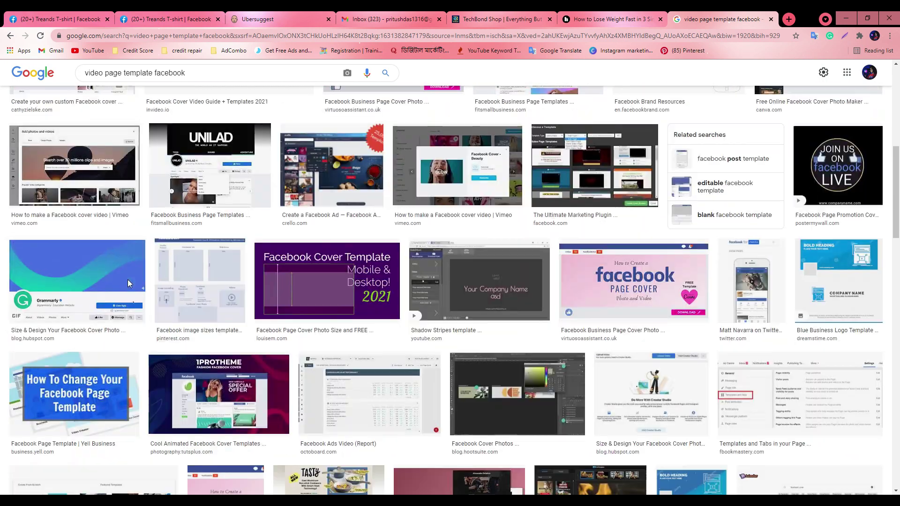
scroll(599, 367, down, 4)
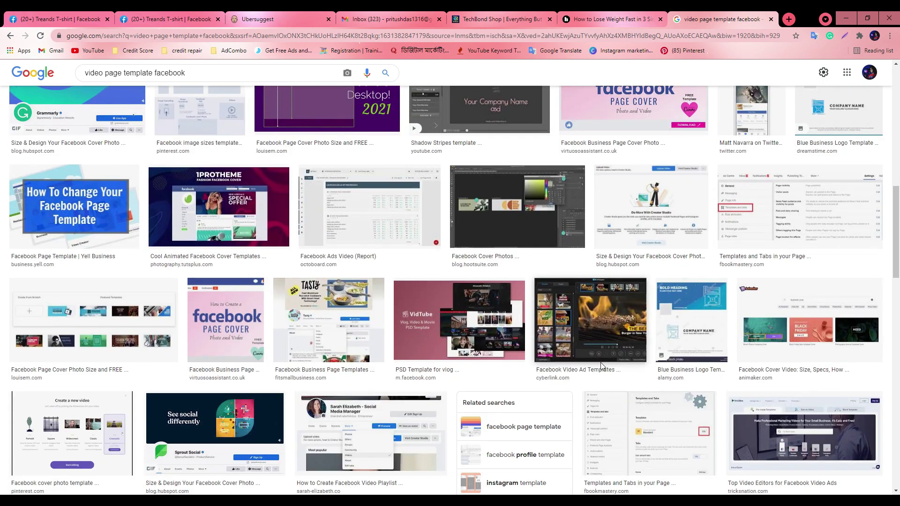
scroll(598, 368, up, 15)
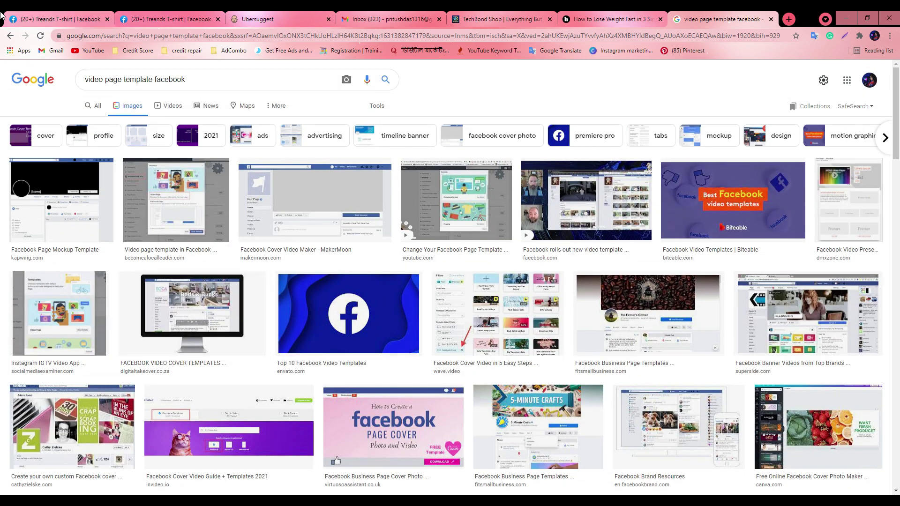
click(1, 15)
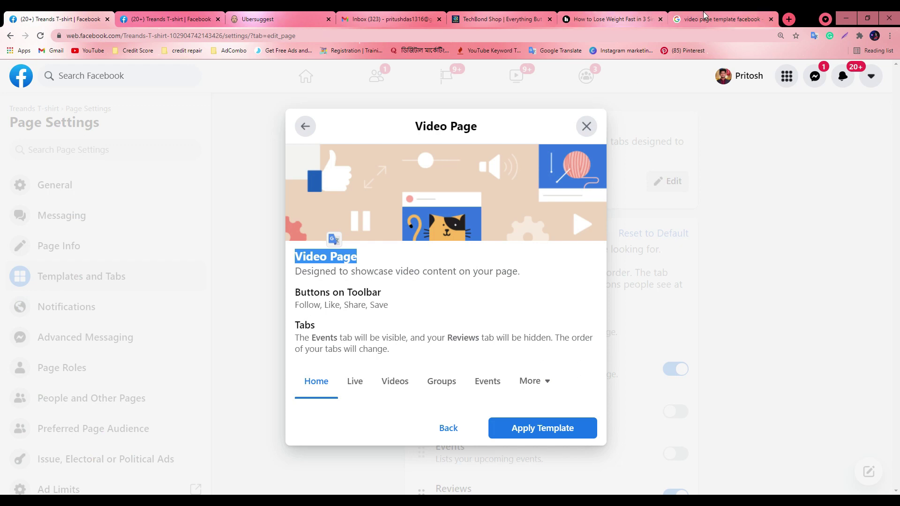
click(722, 19)
Rerun the image search as 'video page template' and preview the medium.com template image
key(BackSpace)
key(Return)
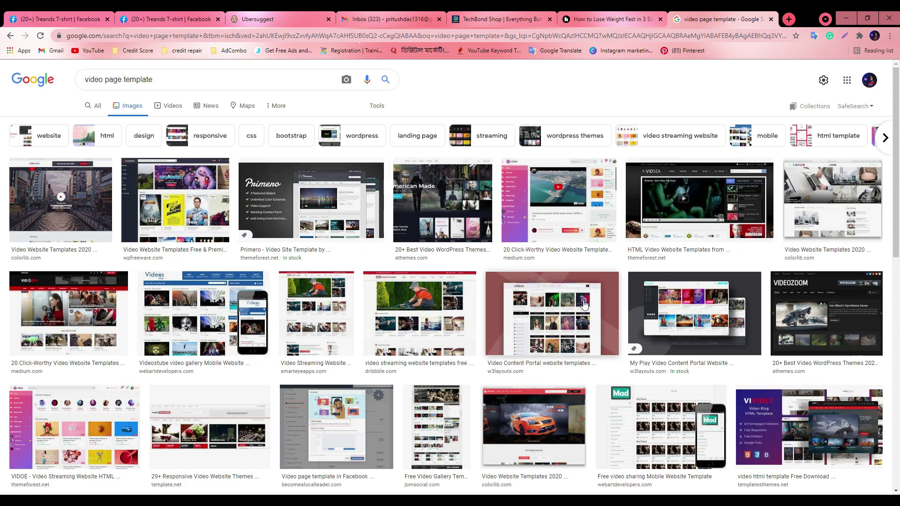
click(576, 206)
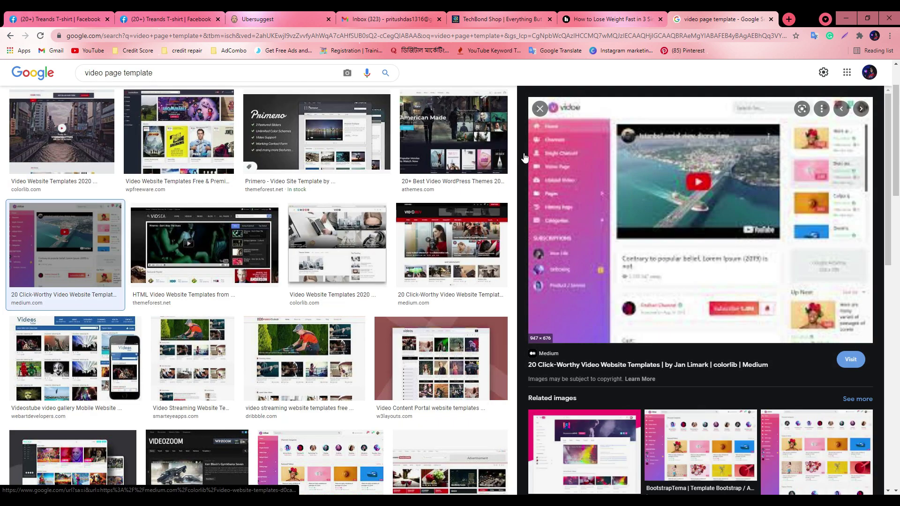
click(9, 37)
Preview the 'Facebook video template for Pages' result and scroll through it
scroll(210, 361, down, 7)
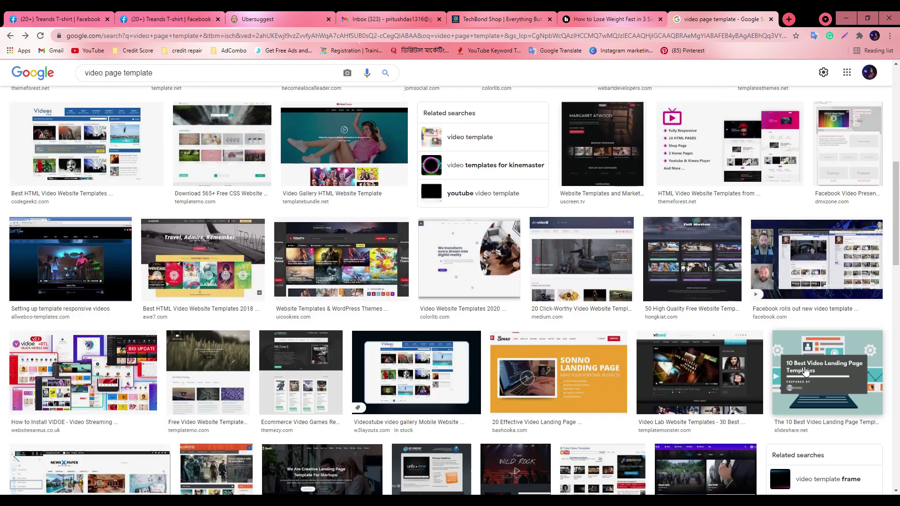
click(805, 258)
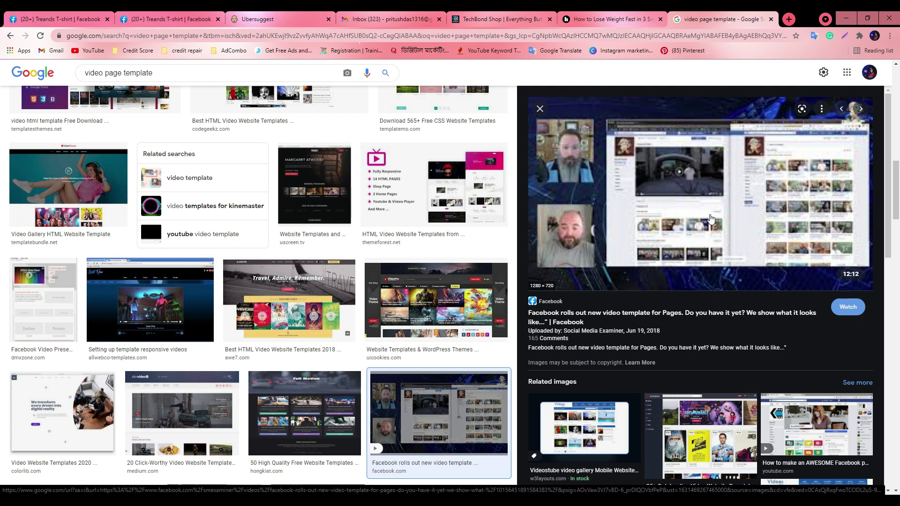
scroll(730, 419, down, 3)
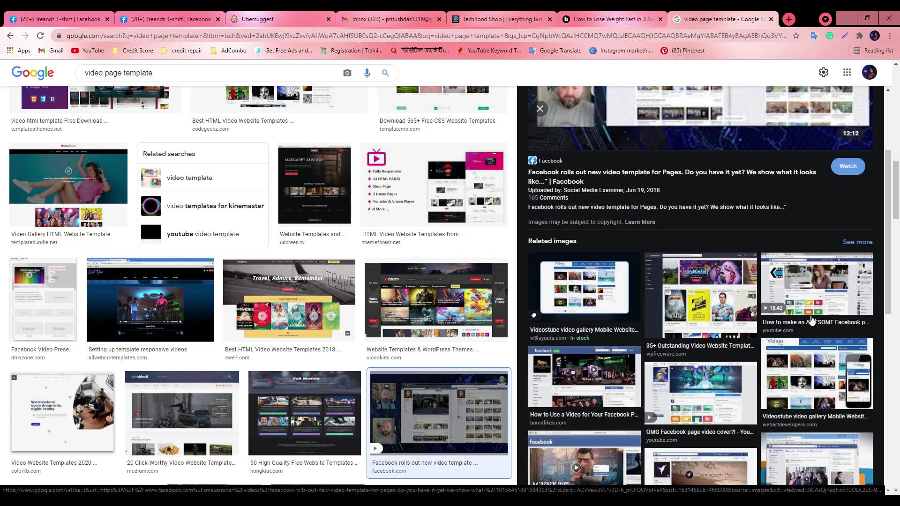
scroll(815, 317, up, 3)
scroll(241, 406, down, 8)
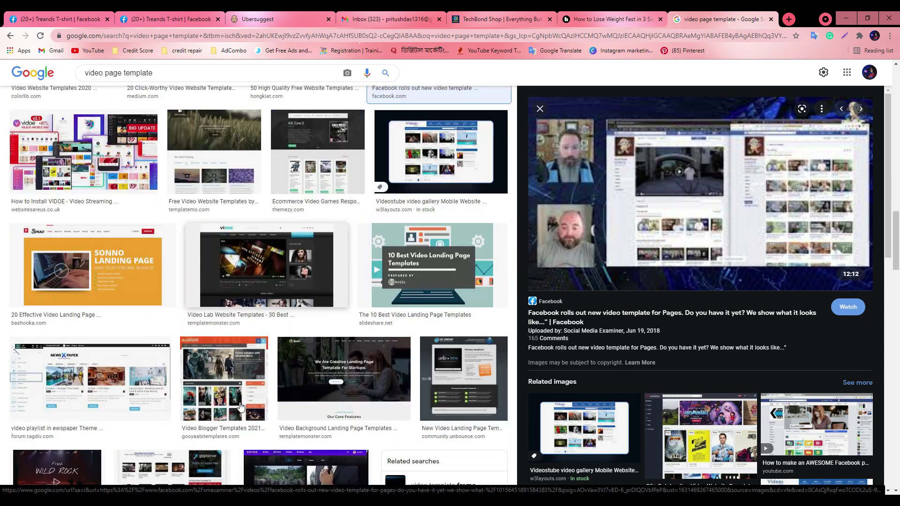
scroll(241, 406, down, 8)
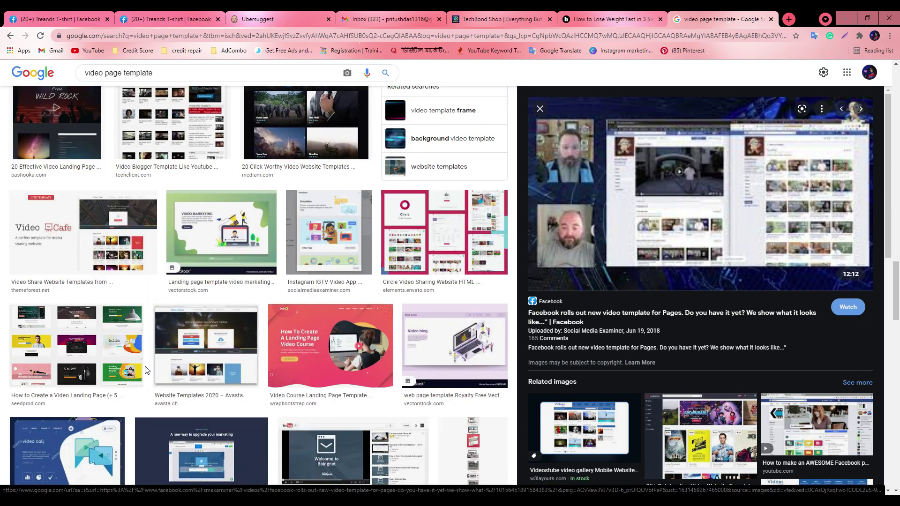
scroll(146, 370, down, 5)
click(164, 73)
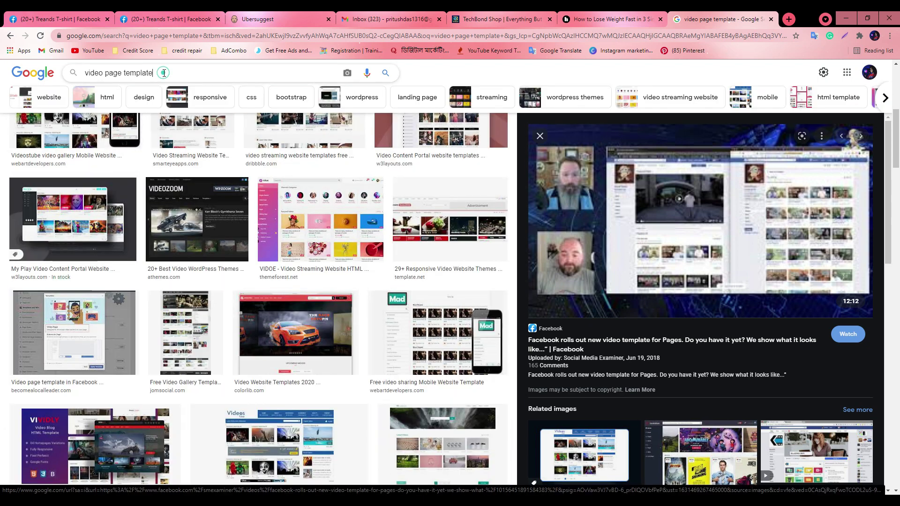
Search images for 'video page template and tabs' and browse the results
text(and)
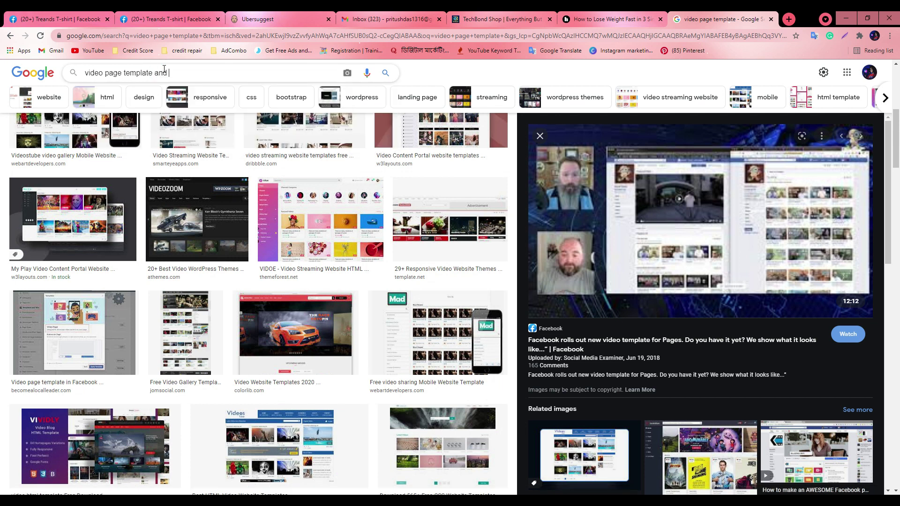
text( tabs)
key(Return)
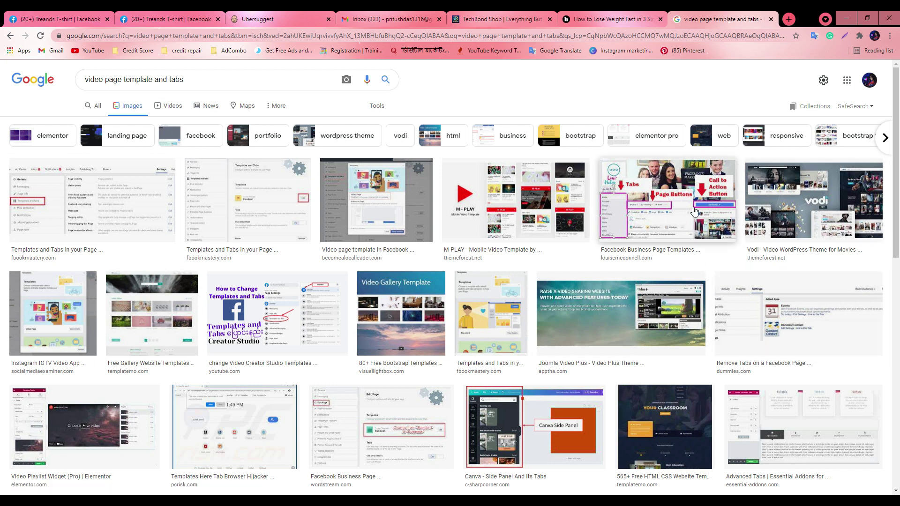
scroll(606, 367, down, 2)
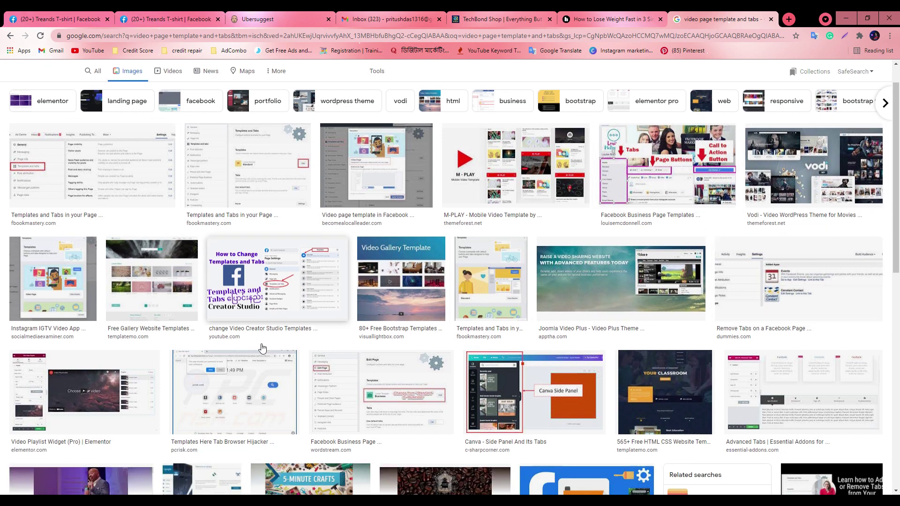
scroll(521, 331, down, 3)
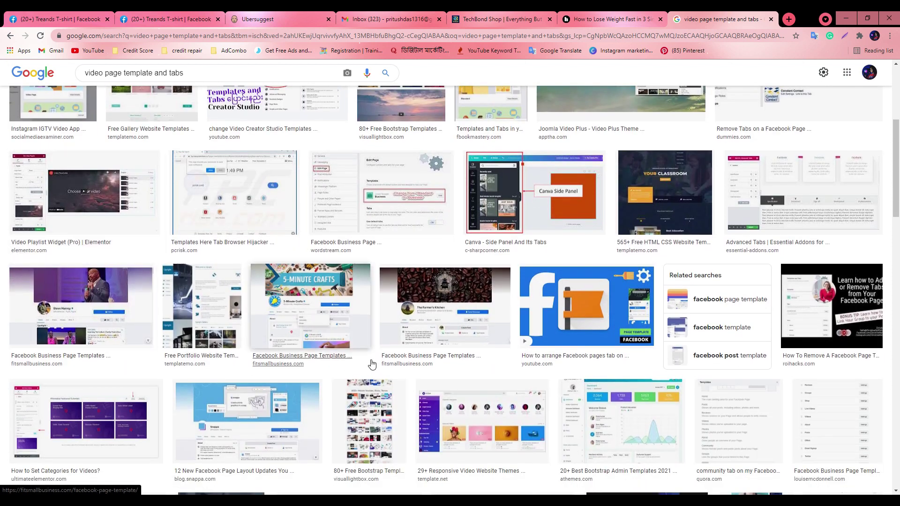
Preview The Farmer's Kitchen and Sprout Social images, then close the search and return to Facebook
click(445, 319)
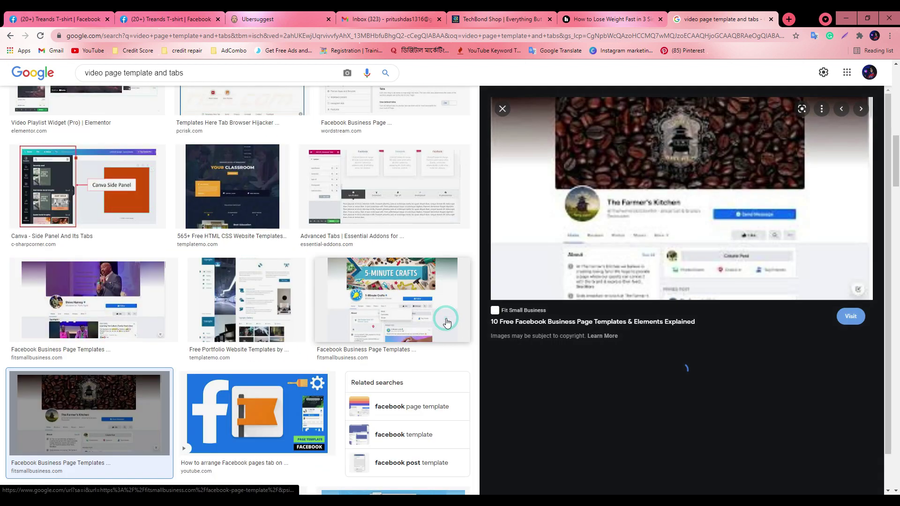
scroll(734, 382, down, 3)
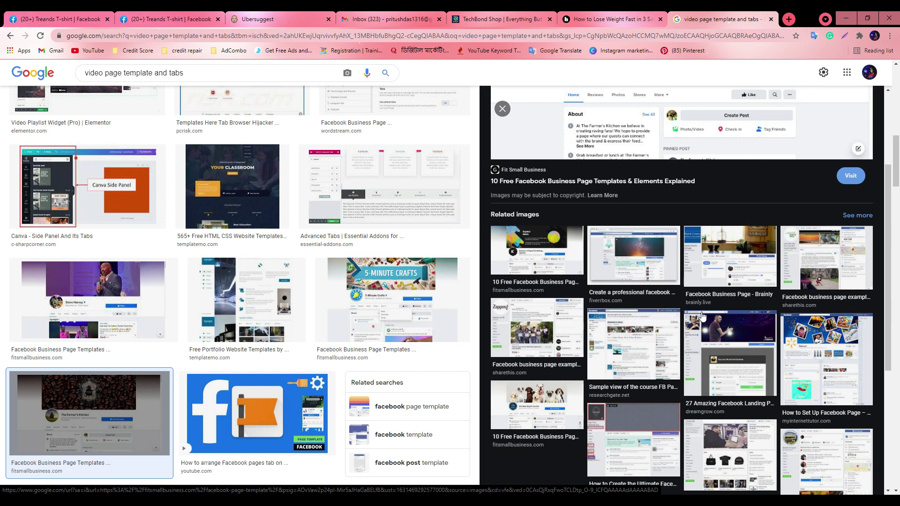
scroll(656, 456, down, 2)
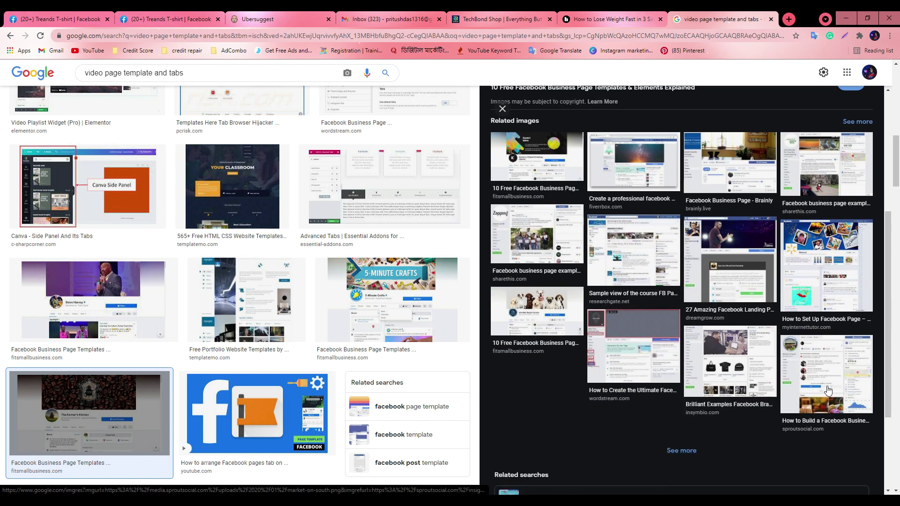
click(828, 390)
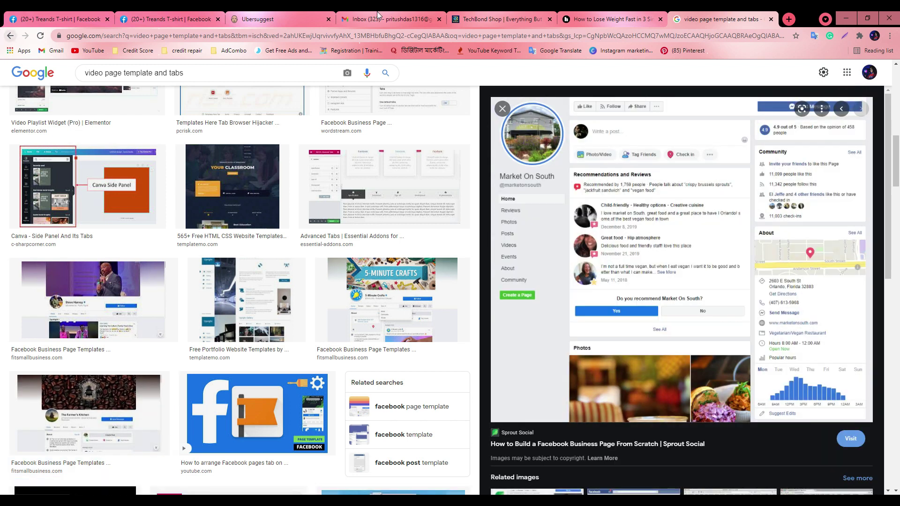
click(773, 19)
click(24, 18)
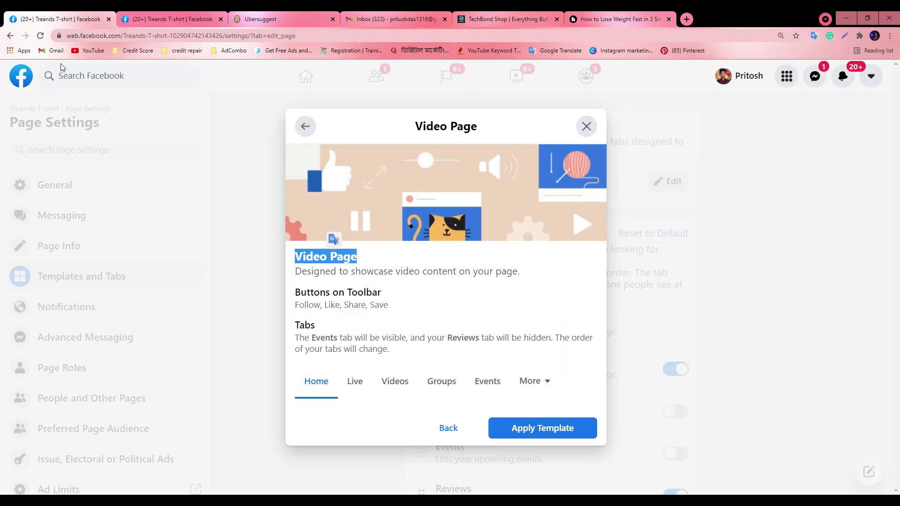
Switch to the Treands T-shirt page home and scroll up to its Home, Jobs, Reviews, Videos tab bar
click(125, 16)
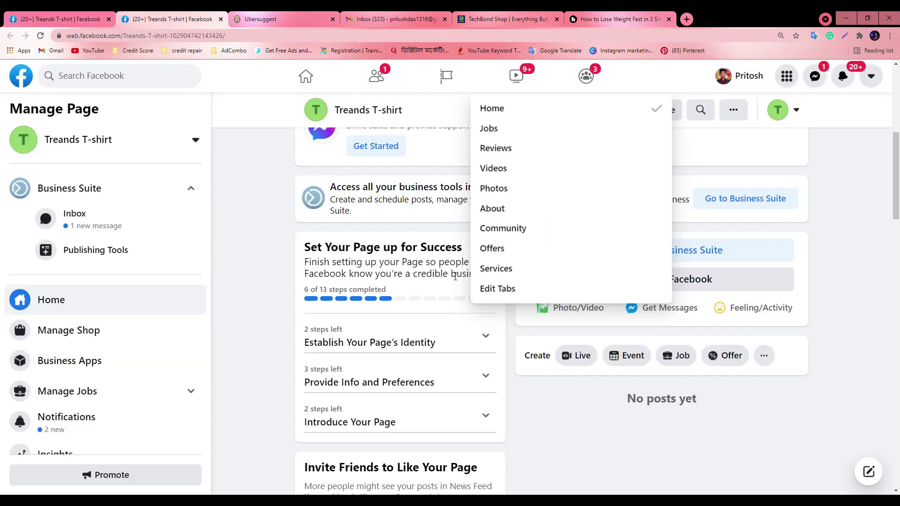
scroll(854, 396, up, 5)
scroll(888, 381, down, 5)
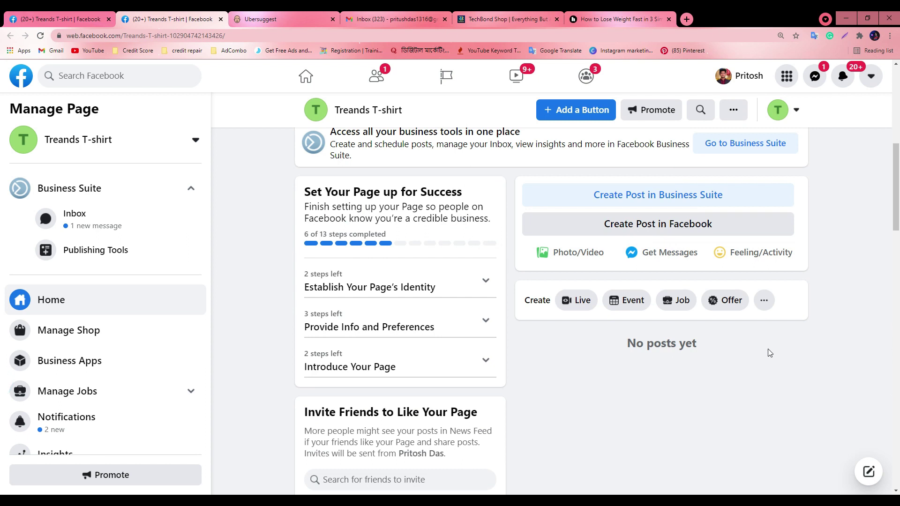
scroll(741, 342, up, 3)
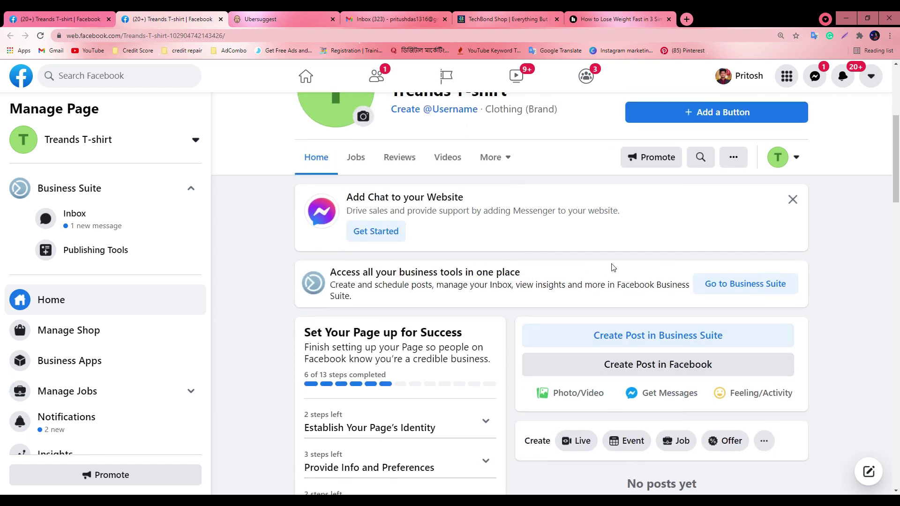
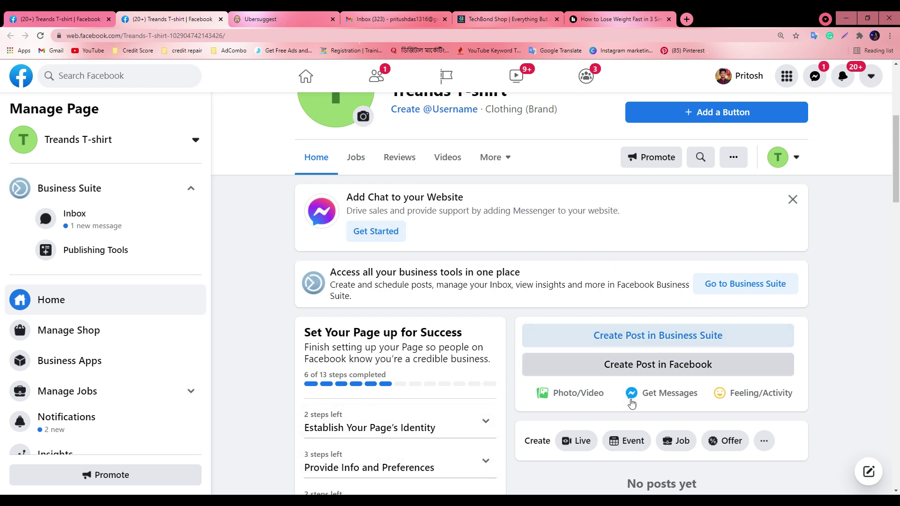
Leave the Video Page template preview and return to the full templates list
scroll(313, 281, down, 4)
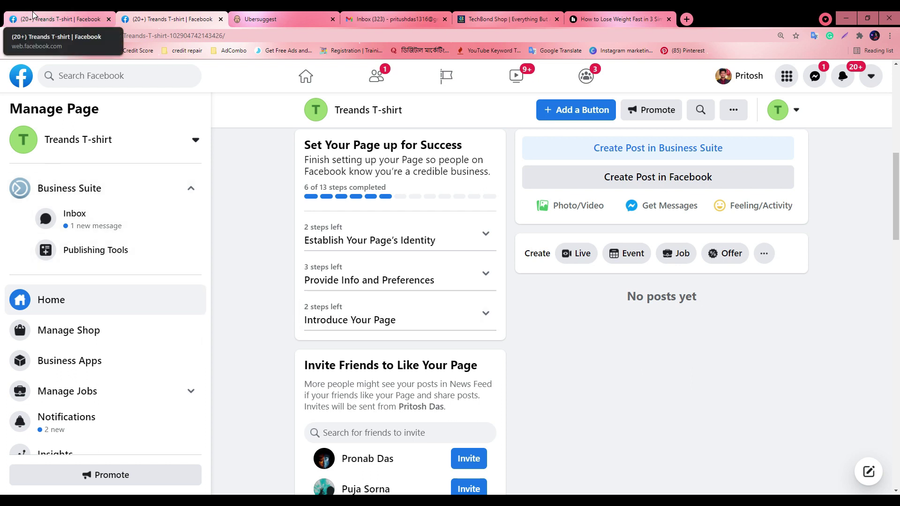
scroll(377, 272, up, 4)
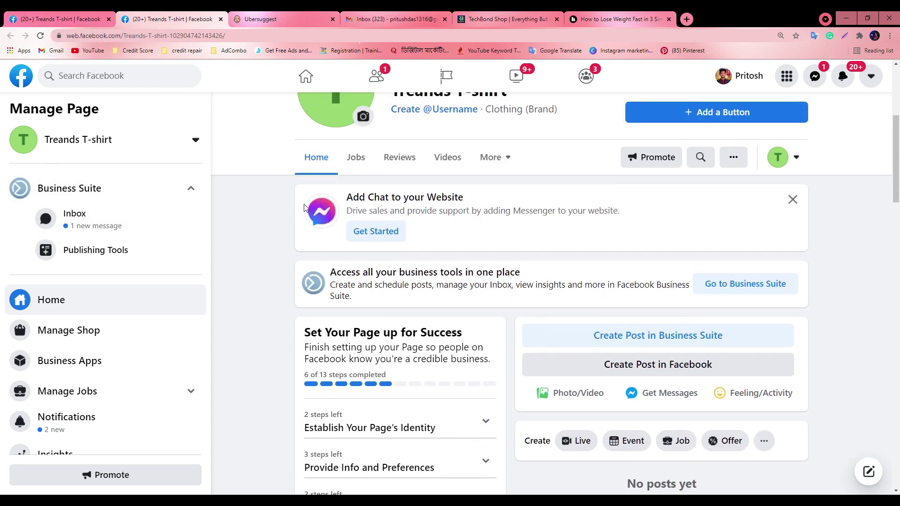
scroll(643, 318, up, 2)
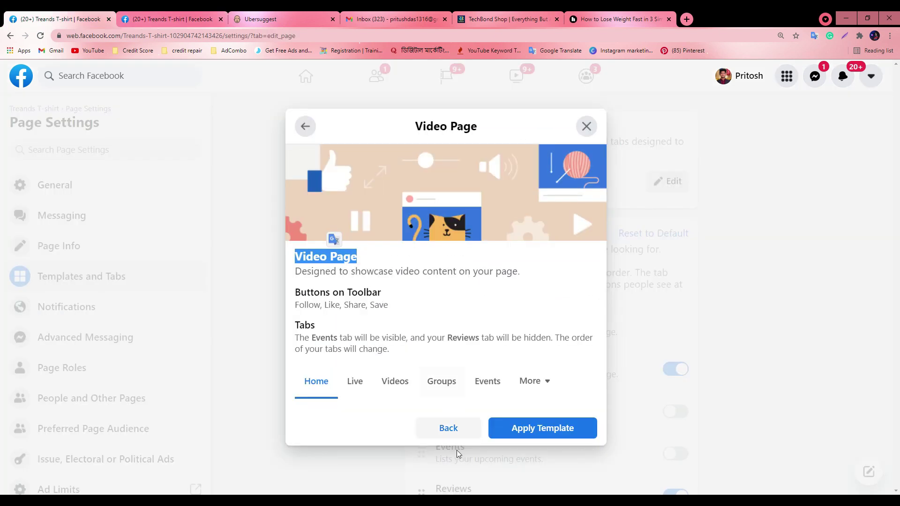
click(448, 428)
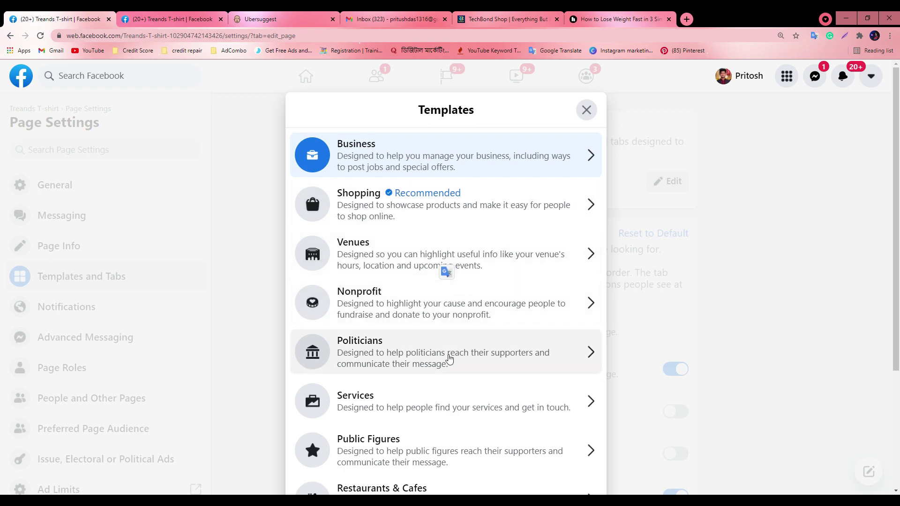
scroll(412, 304, down, 3)
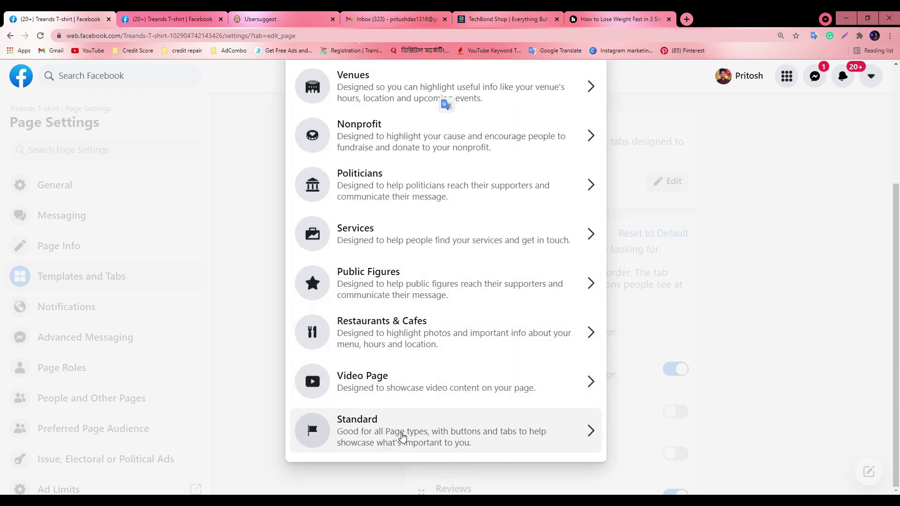
scroll(400, 429, up, 4)
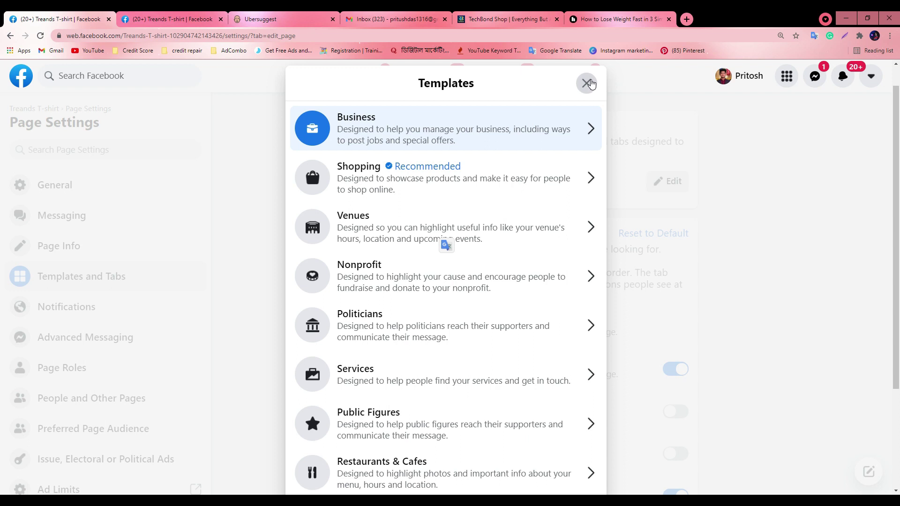
Switch to the page home tab and pick the political candidate's page under Pages You Manage
click(212, 20)
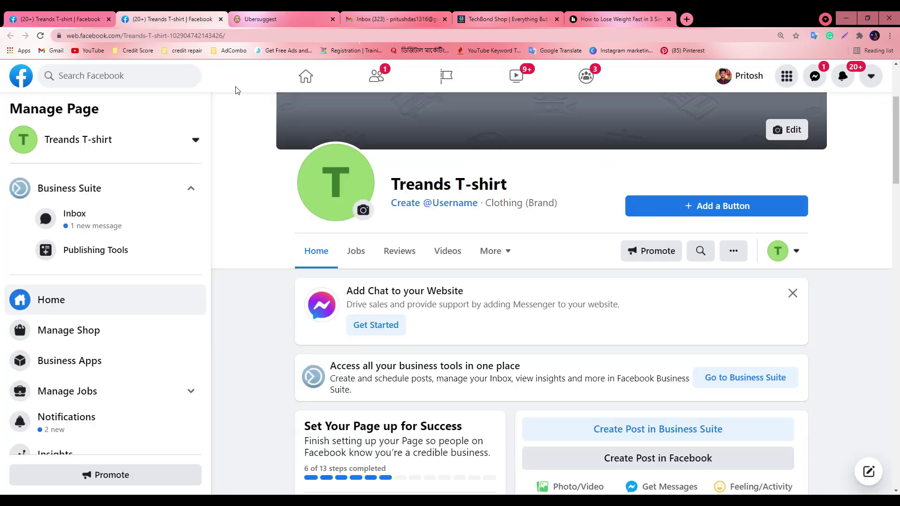
scroll(439, 237, up, 2)
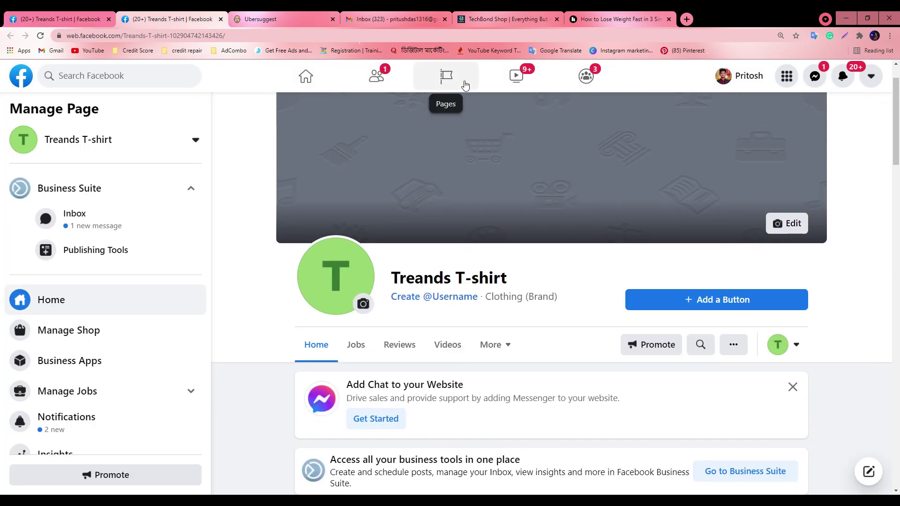
click(455, 85)
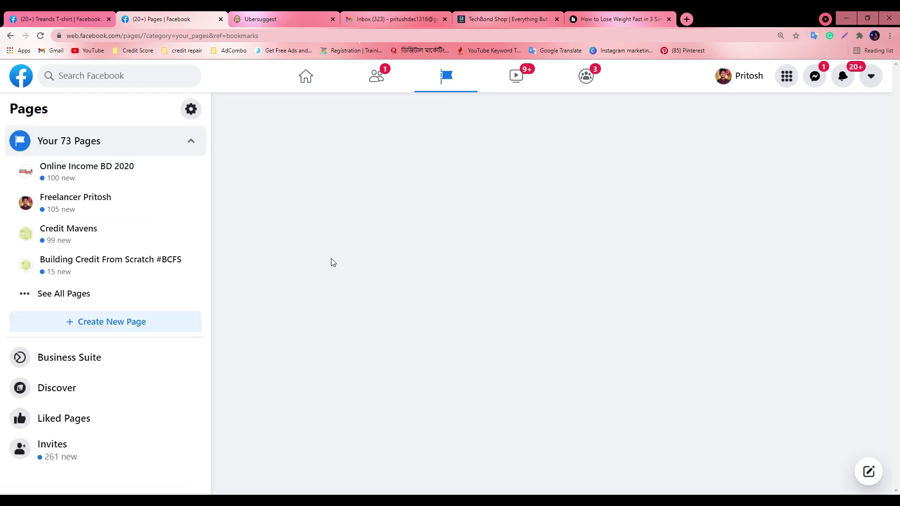
scroll(418, 312, down, 5)
scroll(356, 202, up, 5)
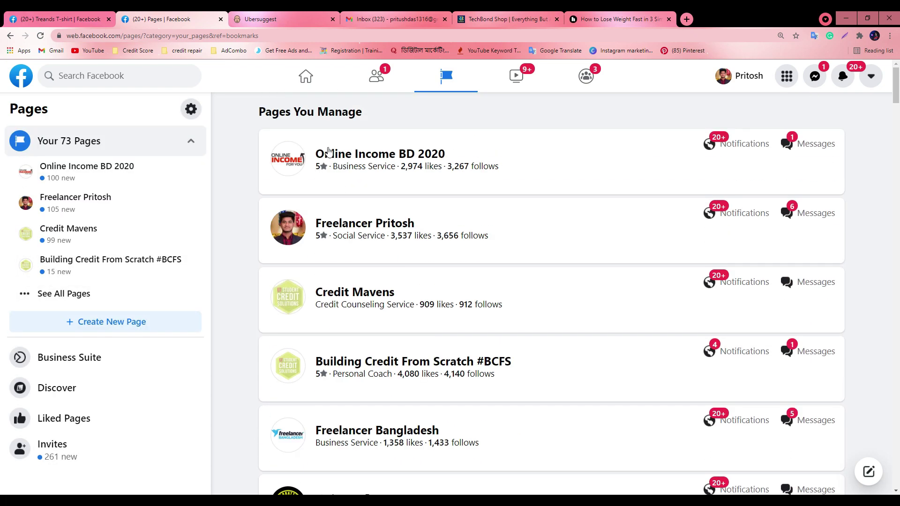
scroll(462, 349, down, 10)
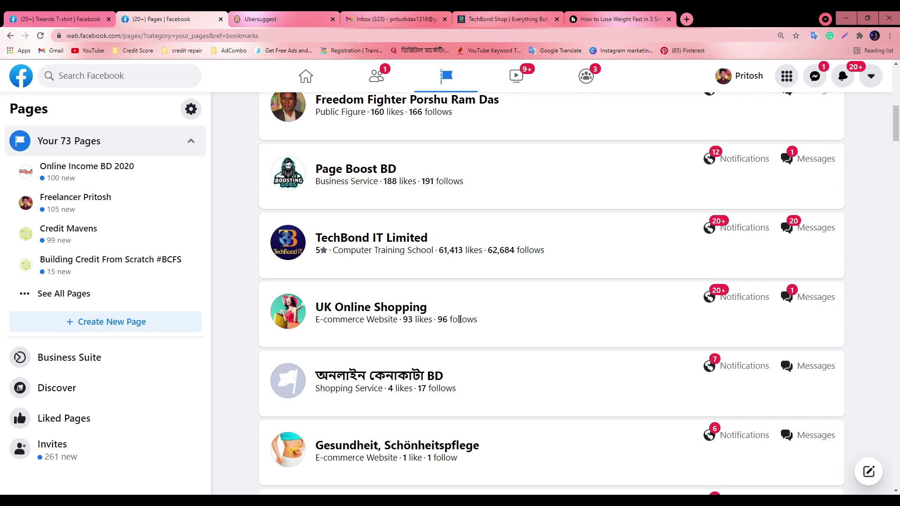
scroll(460, 320, down, 4)
scroll(460, 323, down, 6)
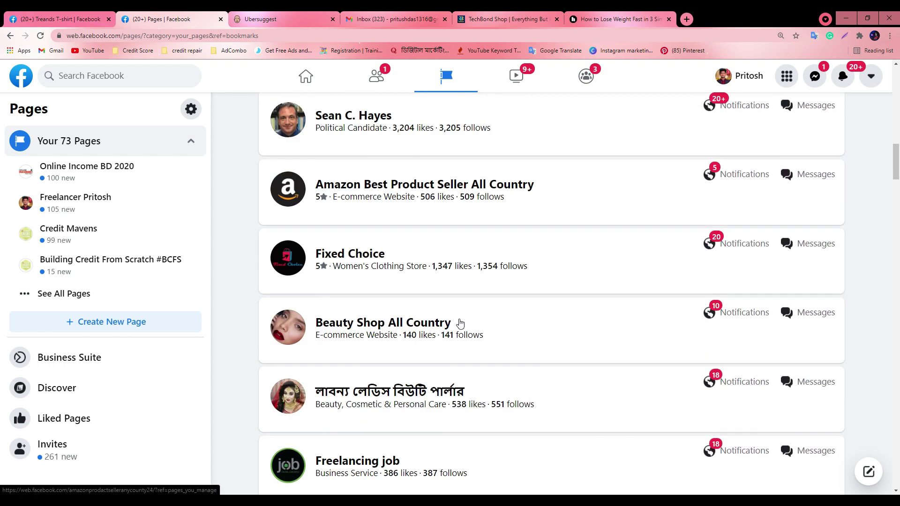
scroll(343, 178, down, 2)
scroll(346, 190, up, 3)
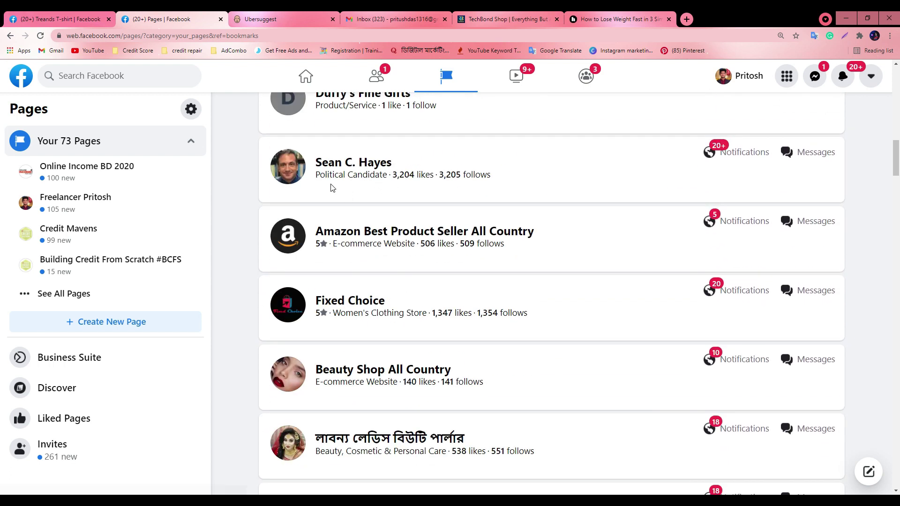
click(334, 164)
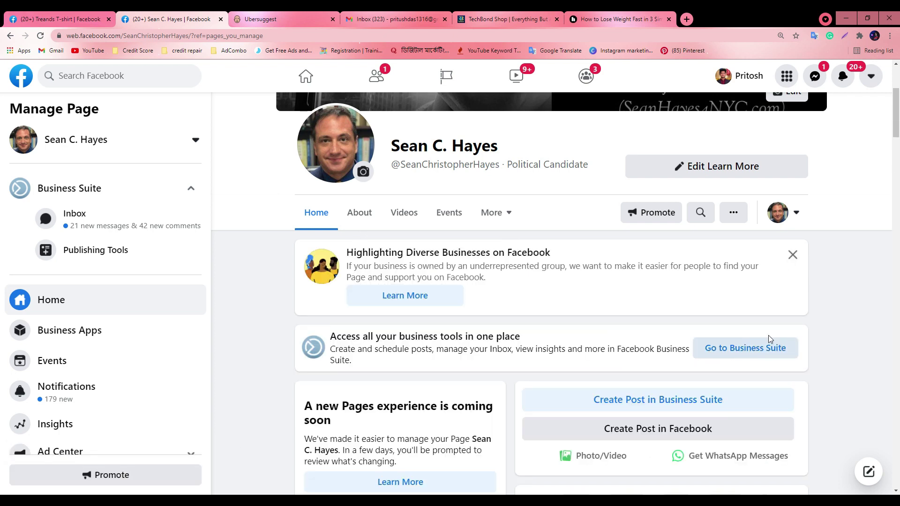
Close the candidate's page tab and go back to the Treands T-shirt Templates dialog
scroll(769, 343, down, 5)
scroll(750, 336, down, 9)
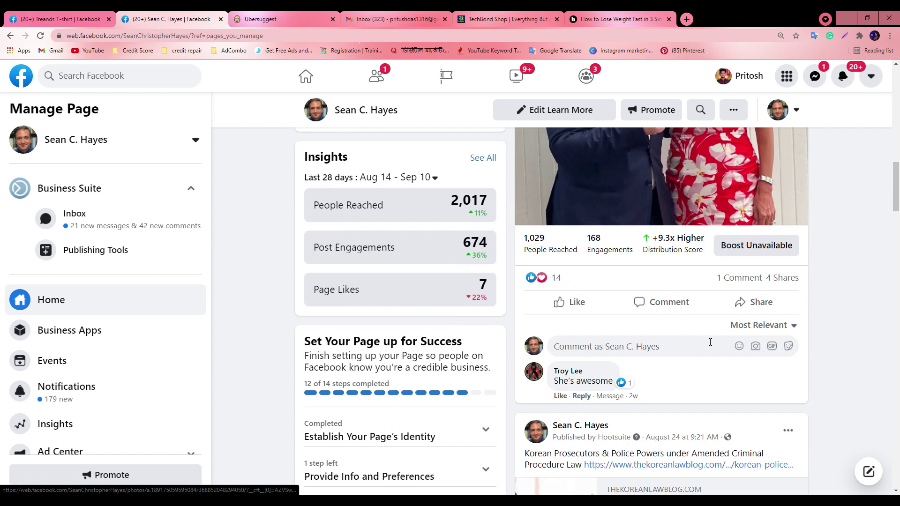
scroll(707, 338, down, 7)
scroll(500, 329, down, 3)
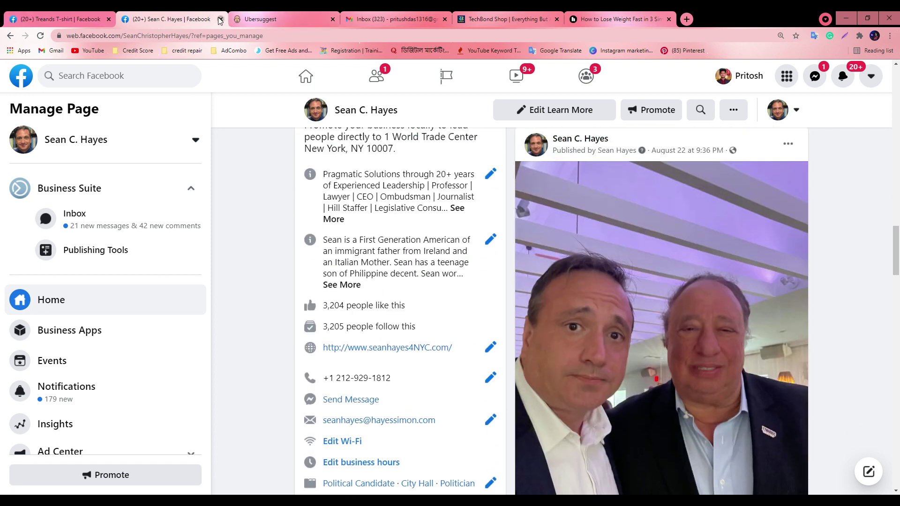
click(221, 19)
click(57, 15)
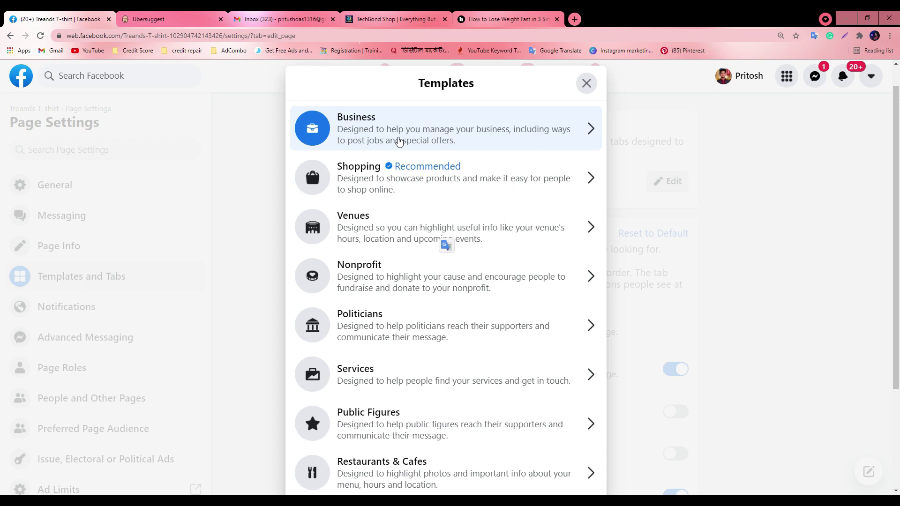
Close the Templates dialog and reopen the candidate's page from a new Pages tab
click(582, 82)
right_click(446, 75)
click(477, 83)
click(203, 16)
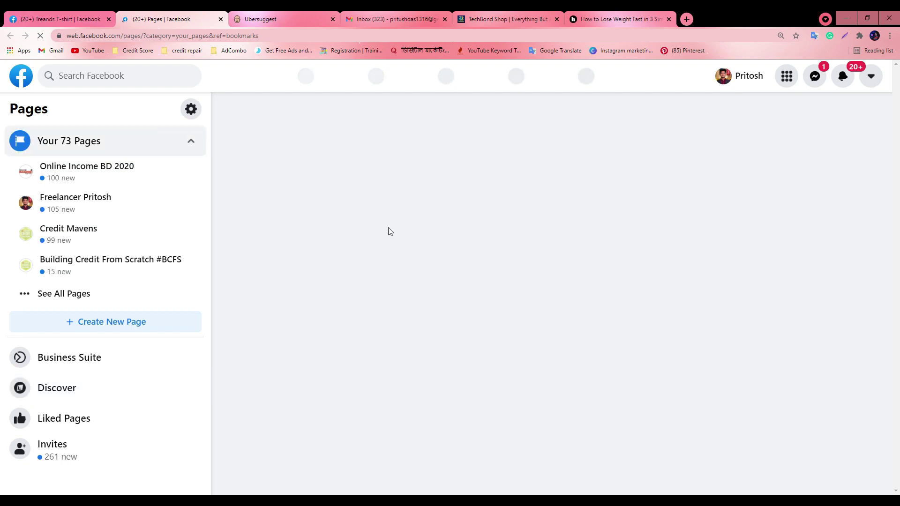
scroll(333, 309, down, 13)
scroll(340, 302, down, 4)
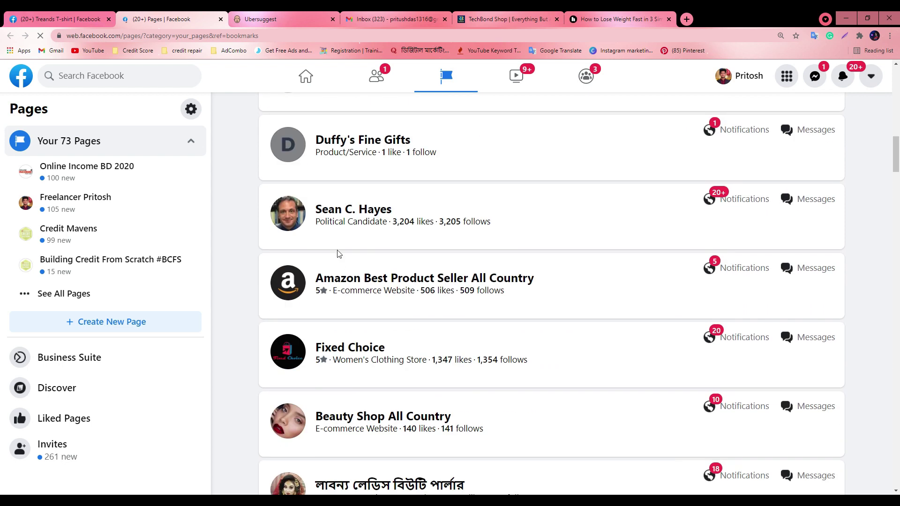
click(343, 209)
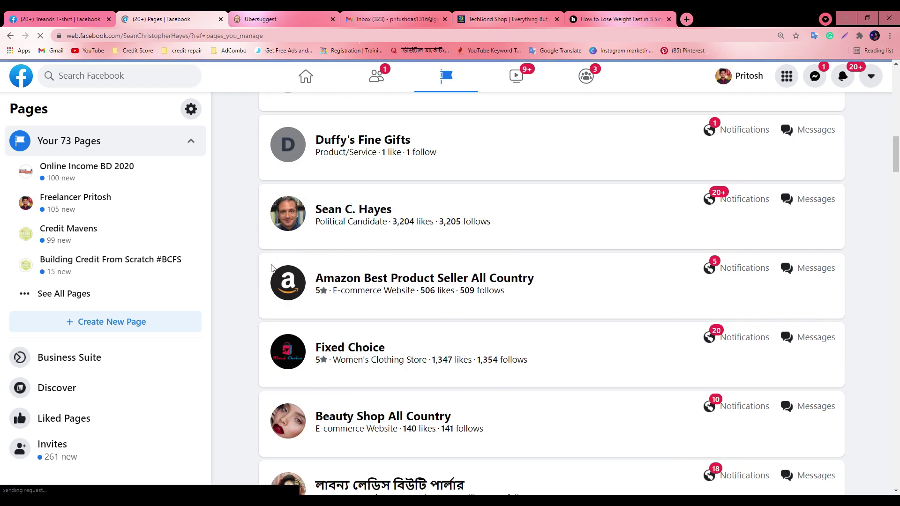
scroll(438, 297, up, 4)
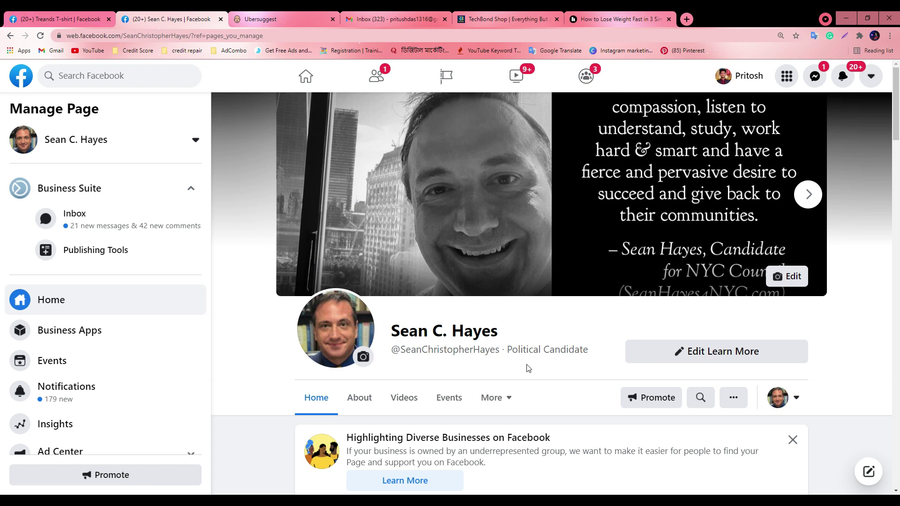
Close the candidate's tab and open the Treands T-shirt page home in a new tab
click(3, 17)
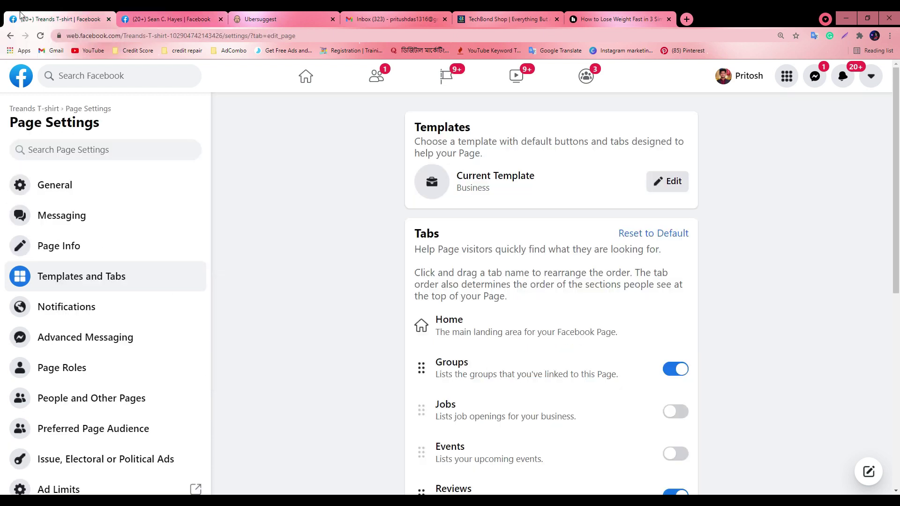
click(221, 18)
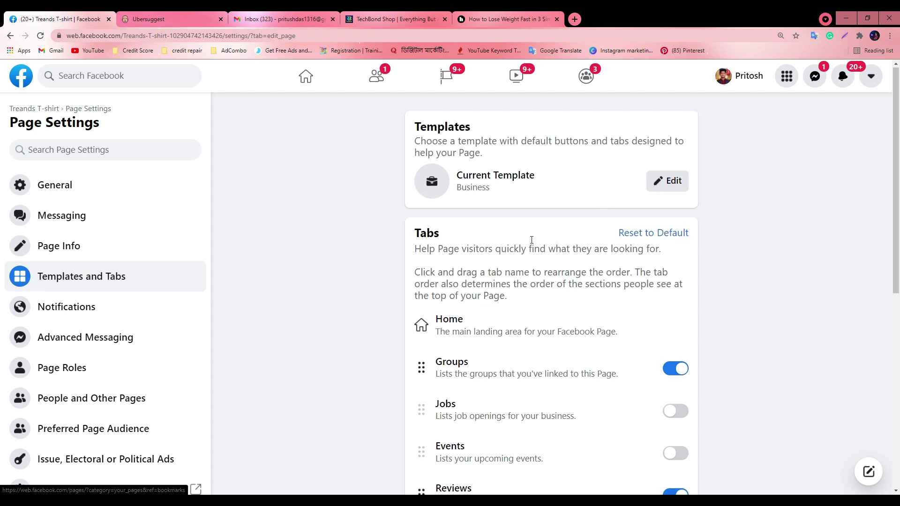
scroll(536, 240, down, 5)
scroll(505, 275, up, 2)
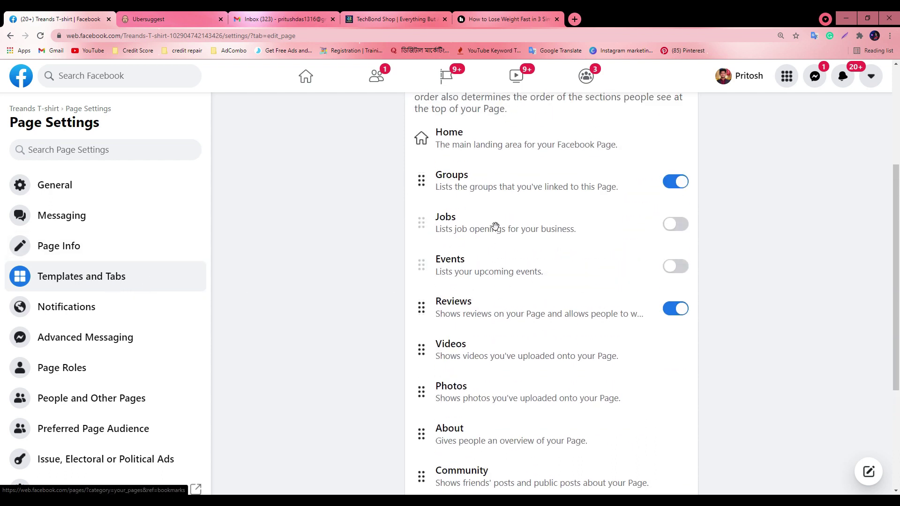
scroll(488, 252, up, 2)
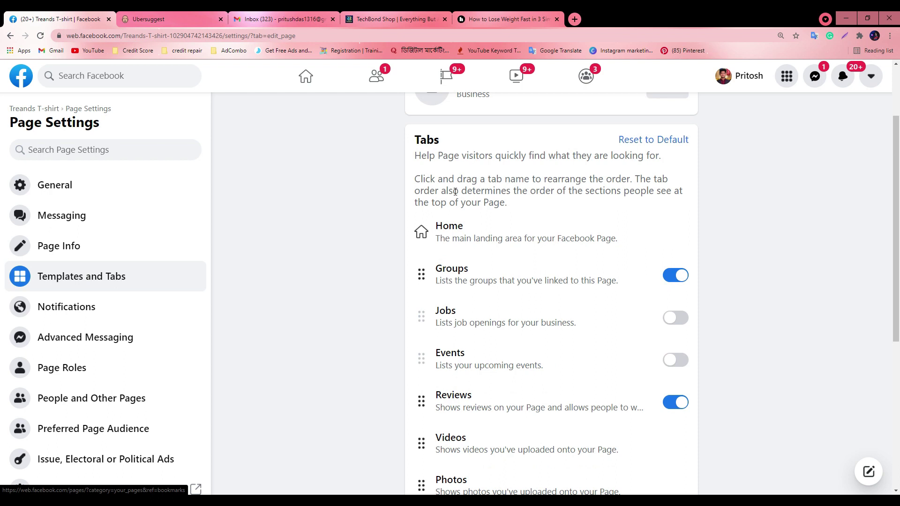
right_click(48, 109)
click(67, 117)
click(153, 12)
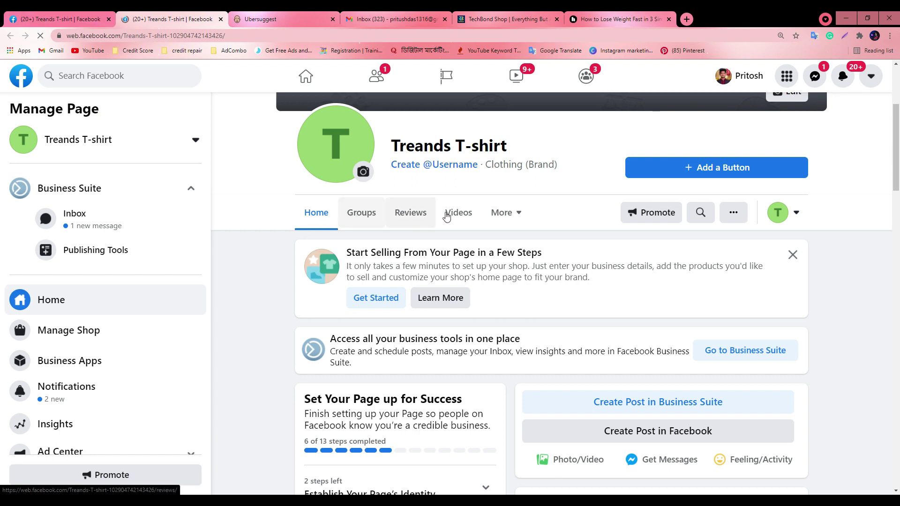
click(500, 212)
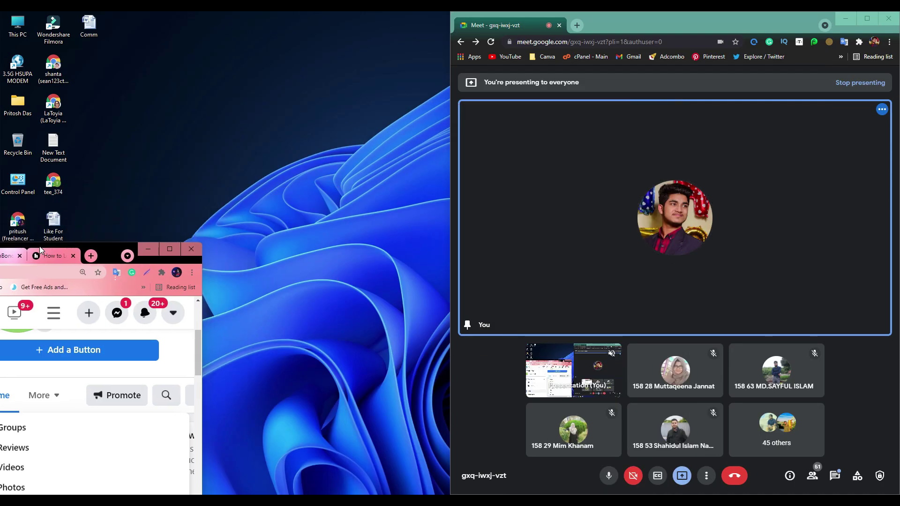
key(super+Left)
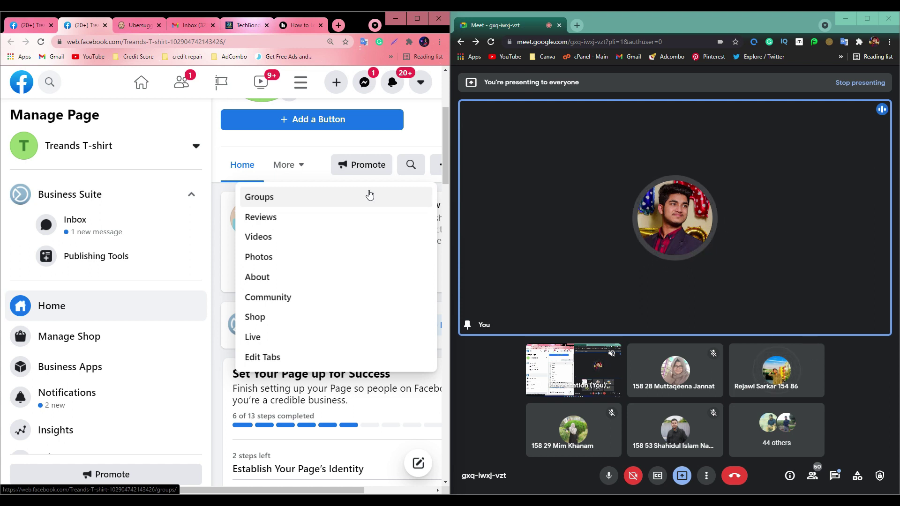
click(417, 20)
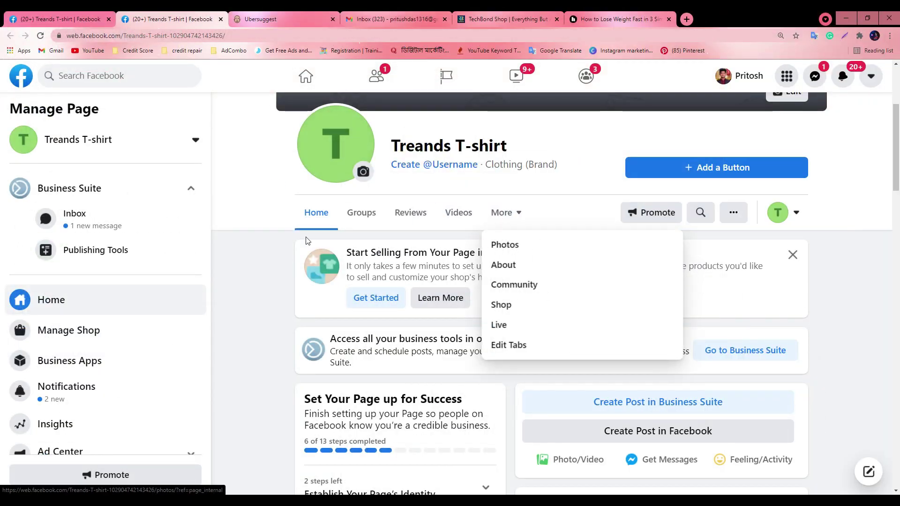
click(272, 315)
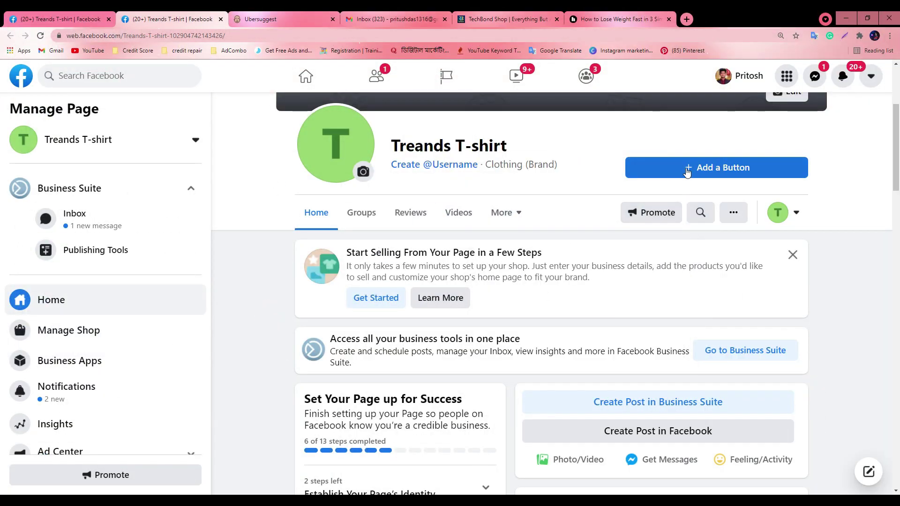
scroll(689, 173, up, 3)
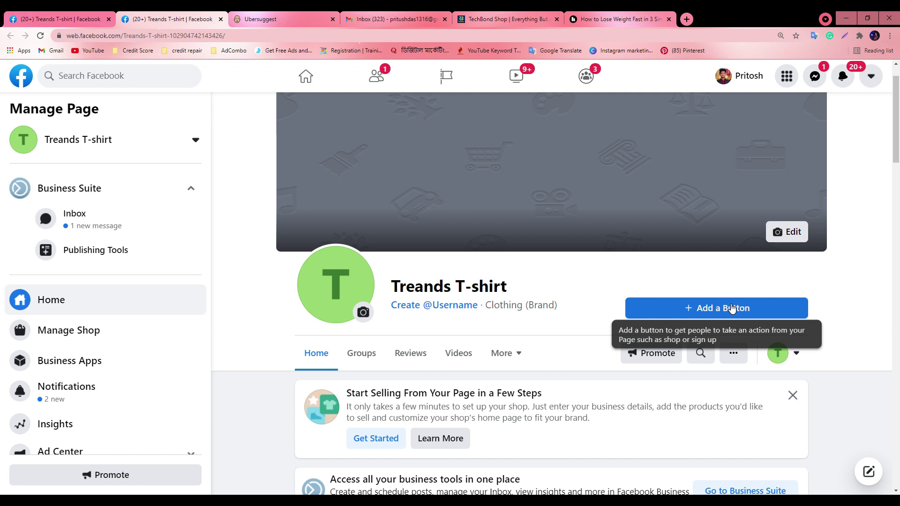
click(710, 308)
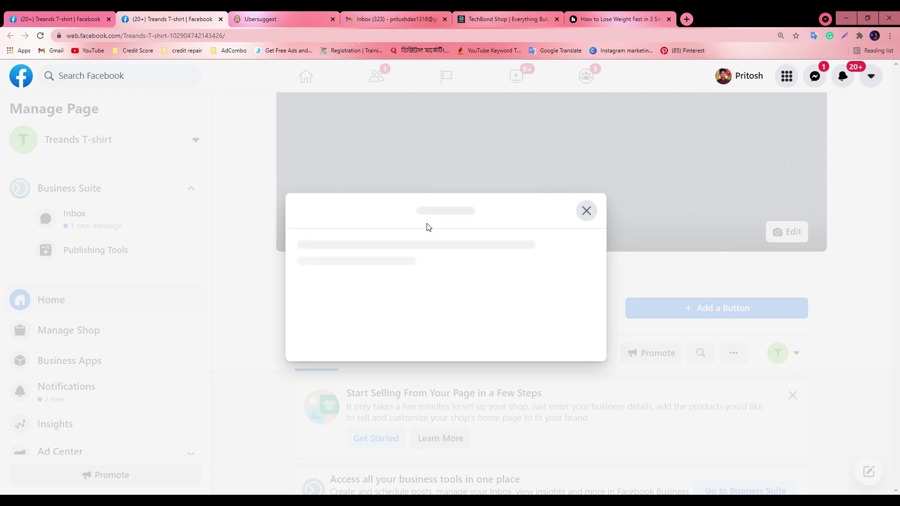
click(586, 211)
click(40, 36)
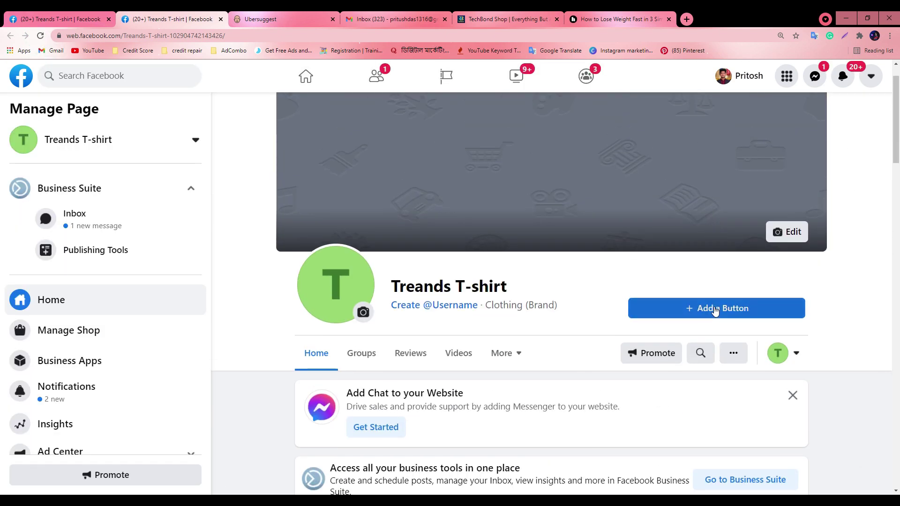
Choose Shop on Website from the action button options
click(714, 309)
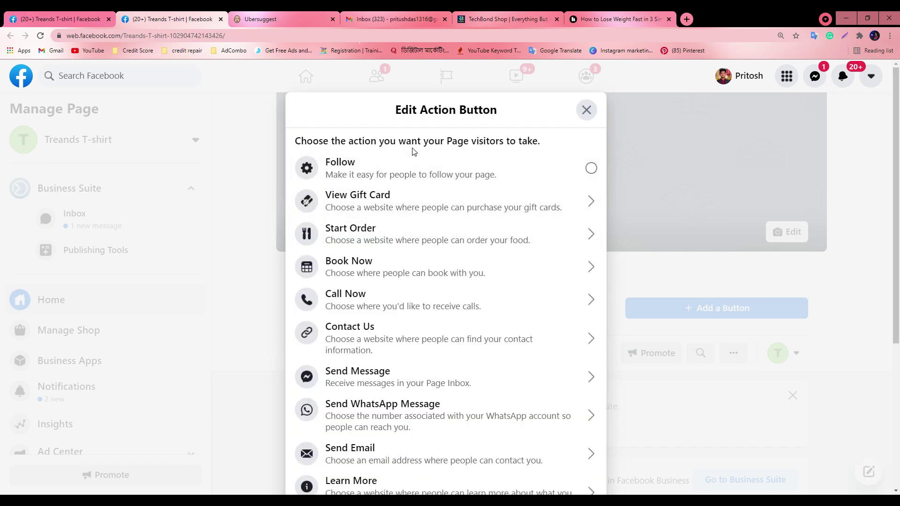
scroll(372, 297, down, 5)
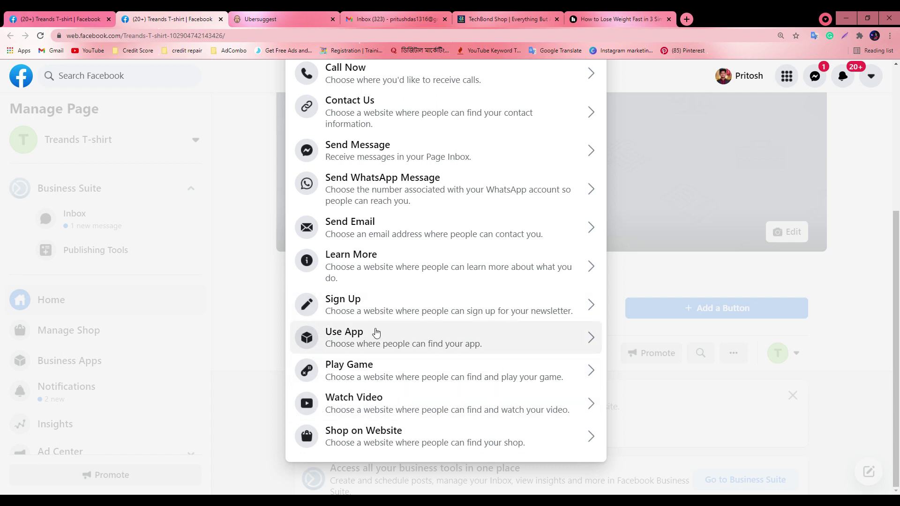
scroll(382, 316, up, 1)
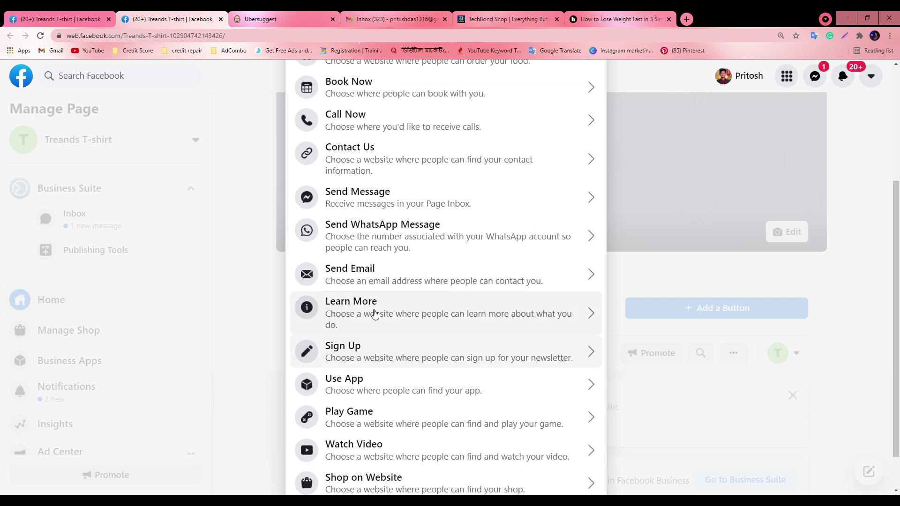
scroll(382, 304, up, 1)
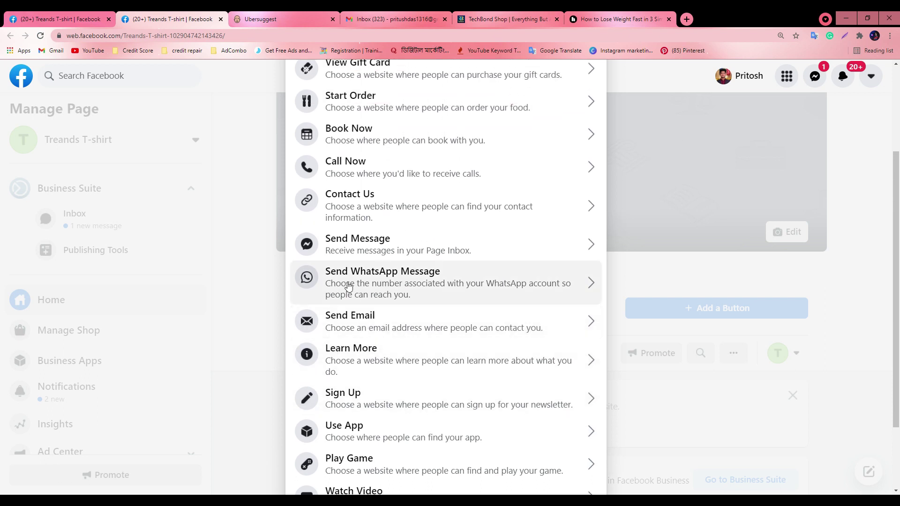
scroll(403, 236, up, 2)
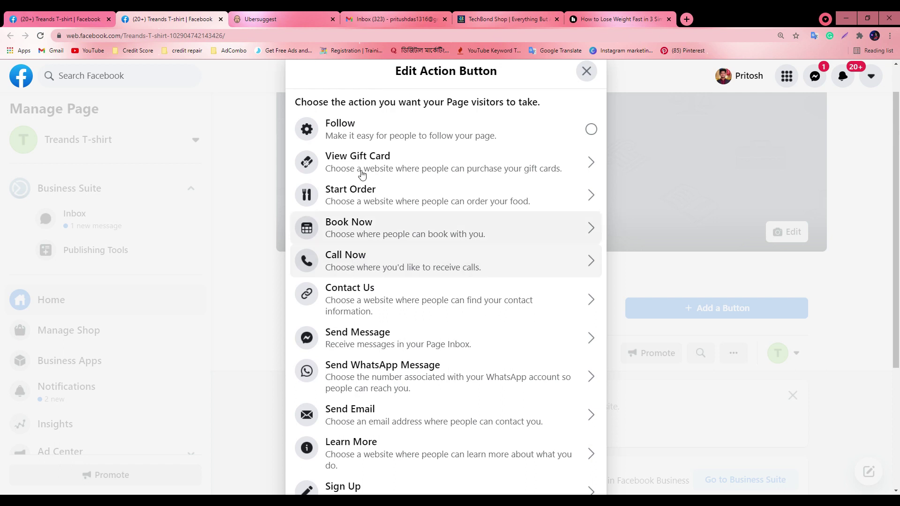
scroll(381, 231, down, 4)
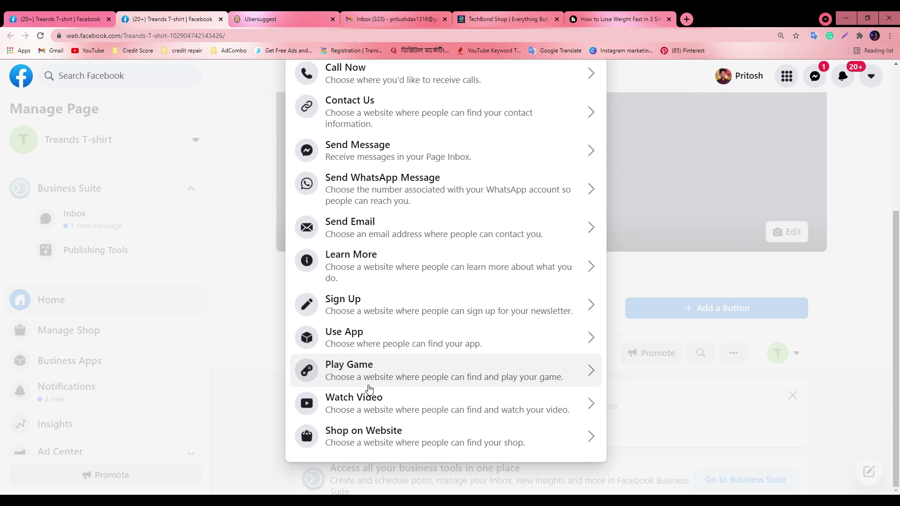
click(375, 436)
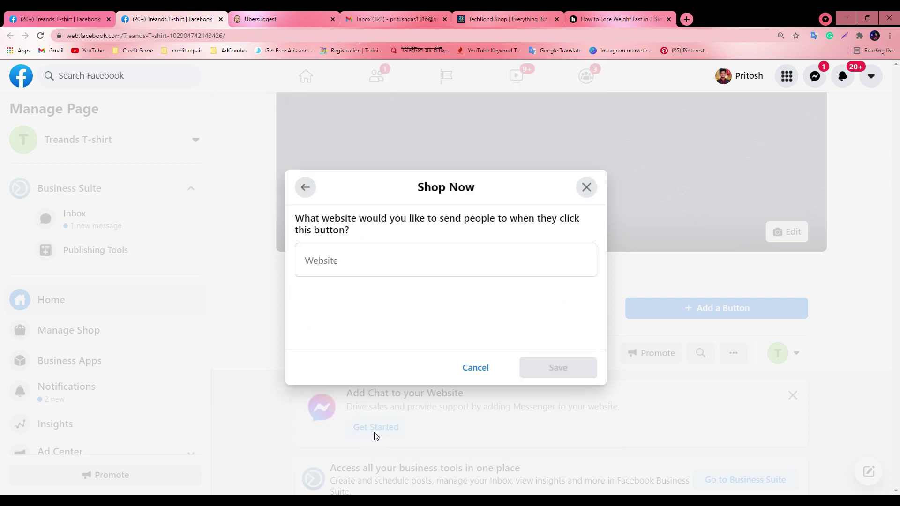
click(357, 261)
click(502, 15)
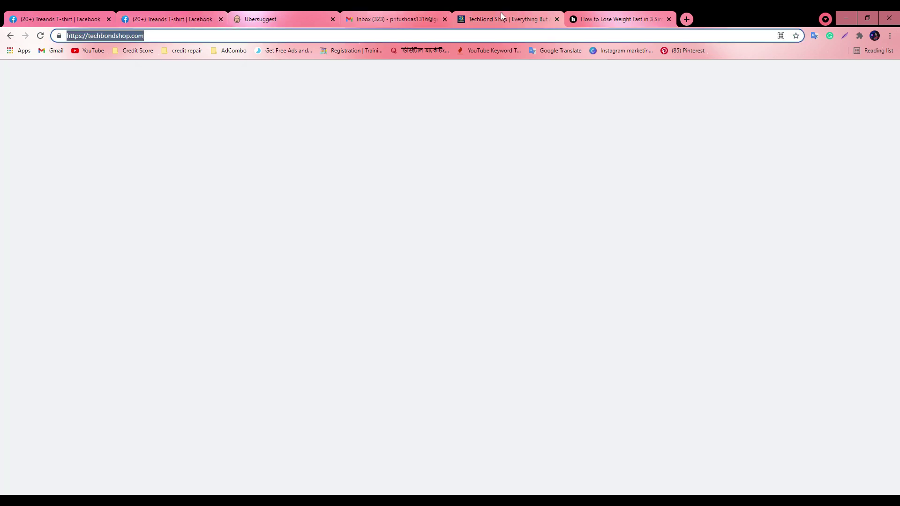
right_click(115, 39)
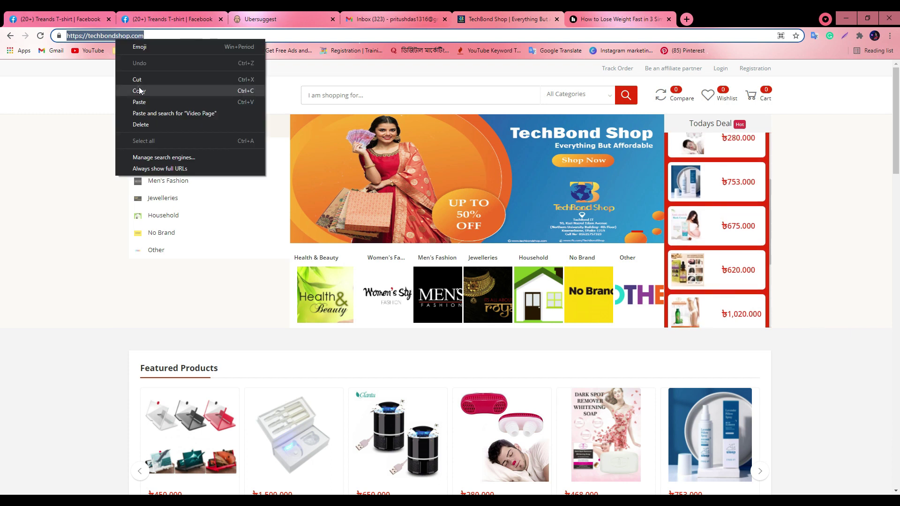
click(139, 90)
click(171, 18)
click(352, 261)
right_click(351, 259)
click(387, 334)
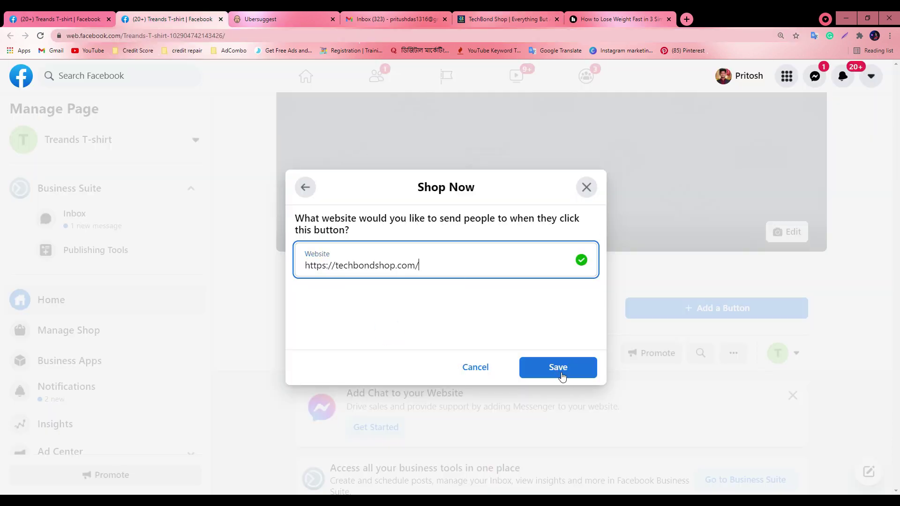
click(561, 371)
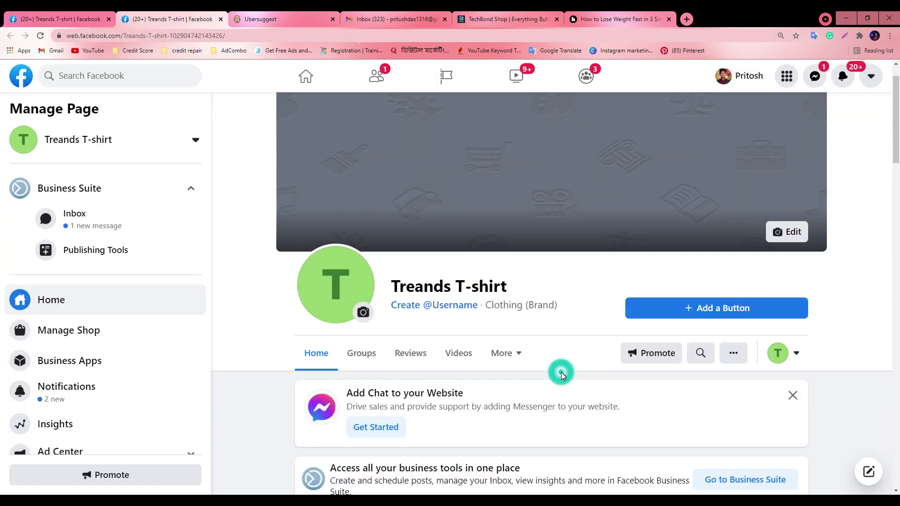
Interact as your personal profile and test the Shop on Website button
click(795, 357)
click(665, 462)
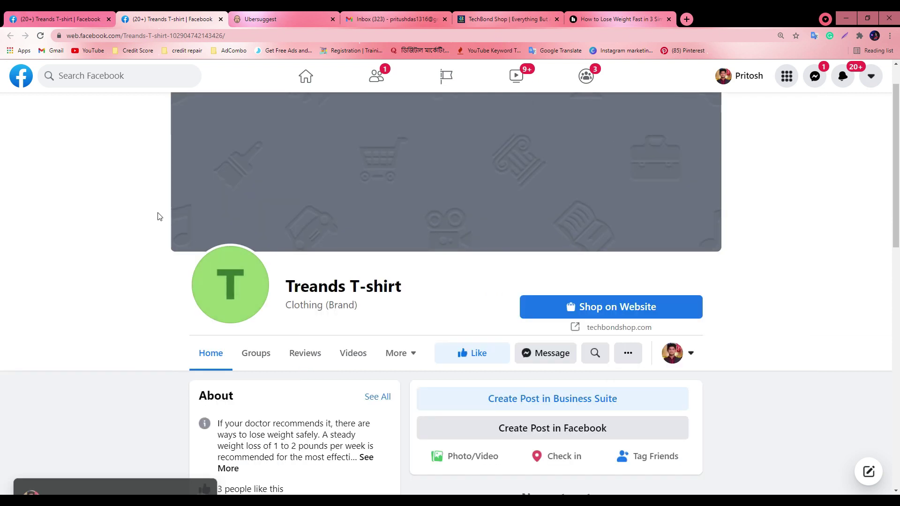
click(611, 306)
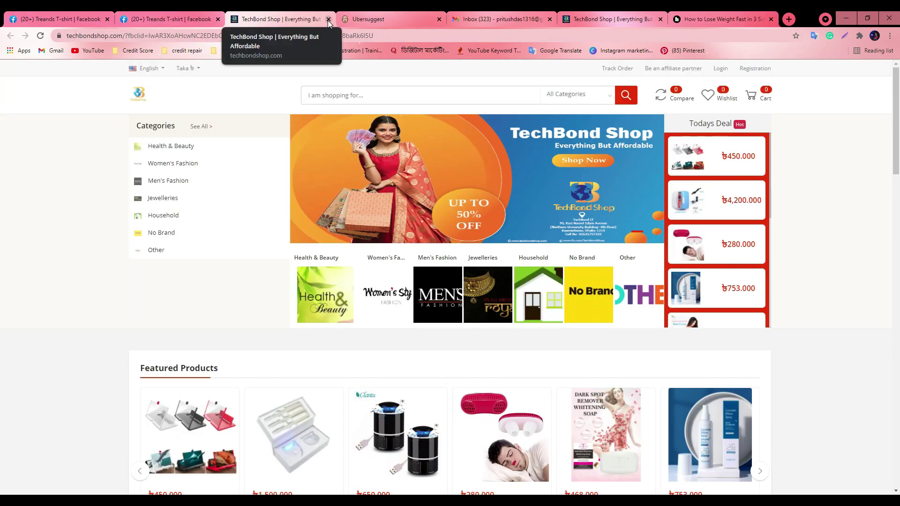
click(328, 19)
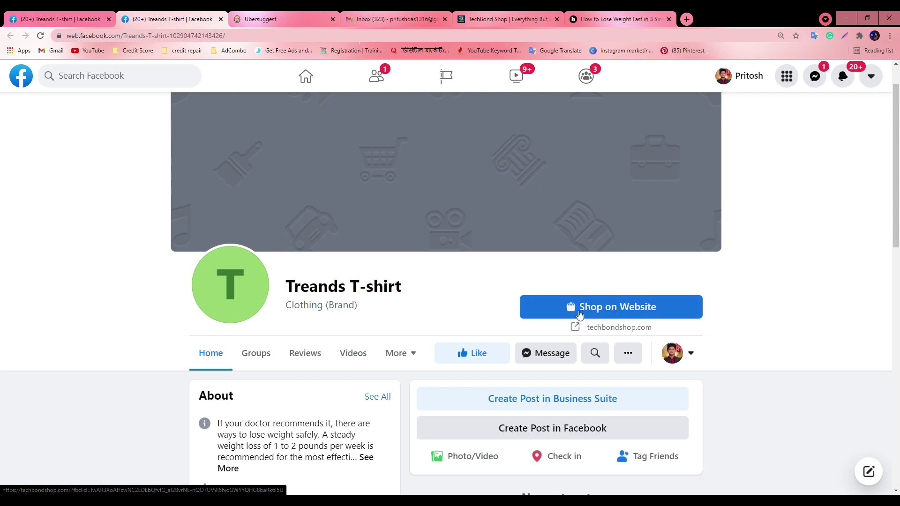
Return from the TechBond Shop tab to the Treands T-shirt page's interact-as menu
click(499, 17)
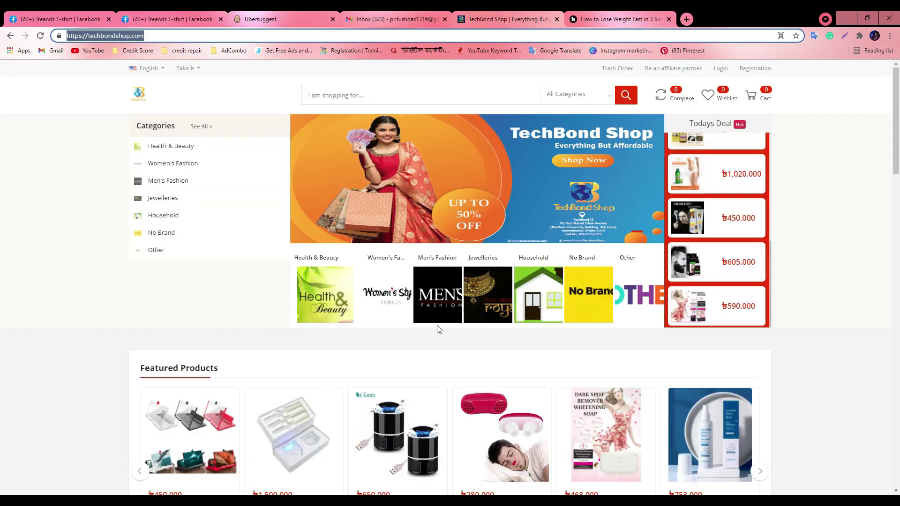
click(173, 19)
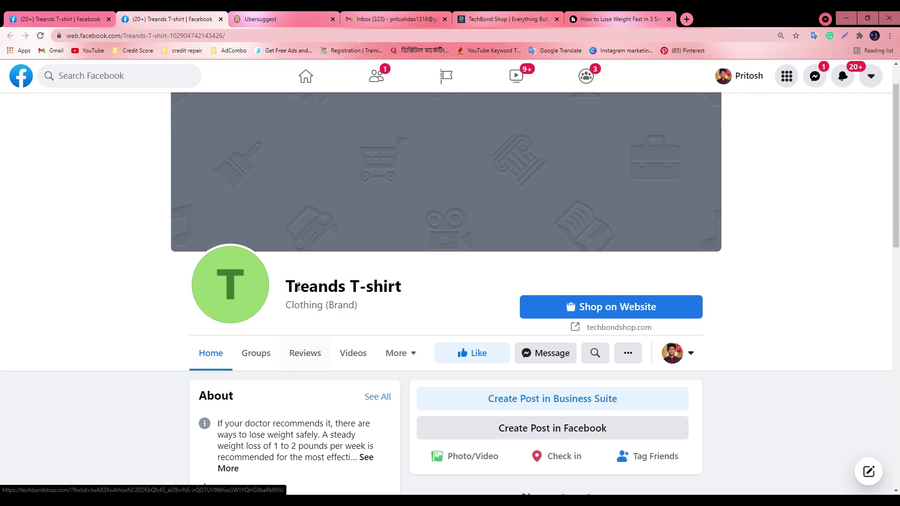
scroll(346, 349, up, 1)
scroll(187, 235, down, 5)
scroll(39, 89, up, 5)
click(672, 403)
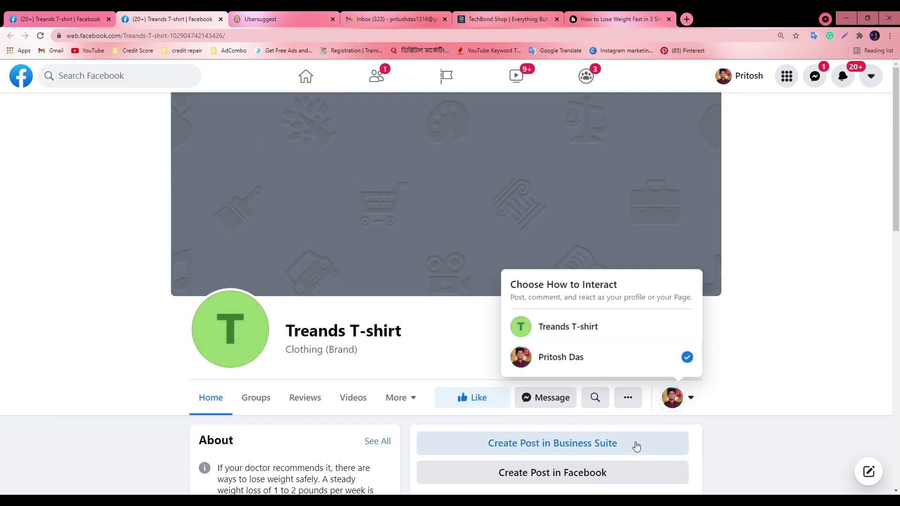
Interact as Treands T-shirt and change the action button to Call Now
click(566, 324)
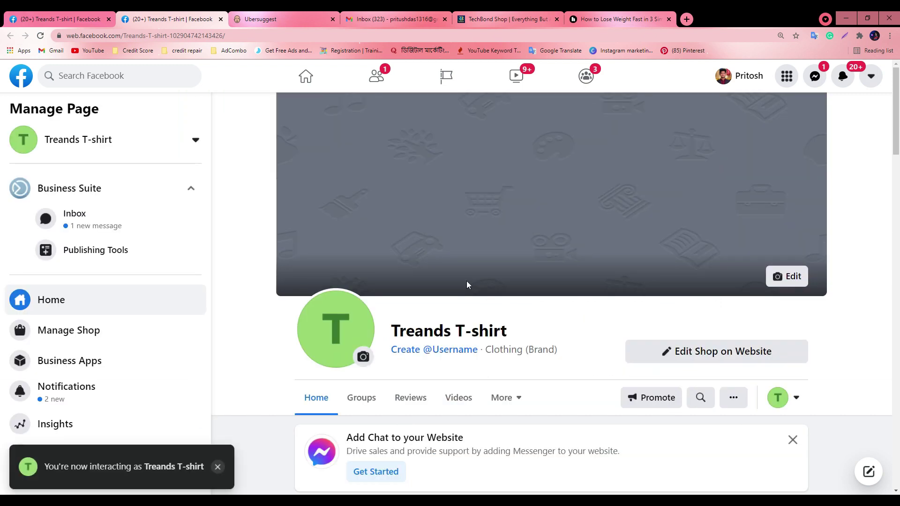
scroll(421, 283, down, 5)
scroll(579, 322, up, 3)
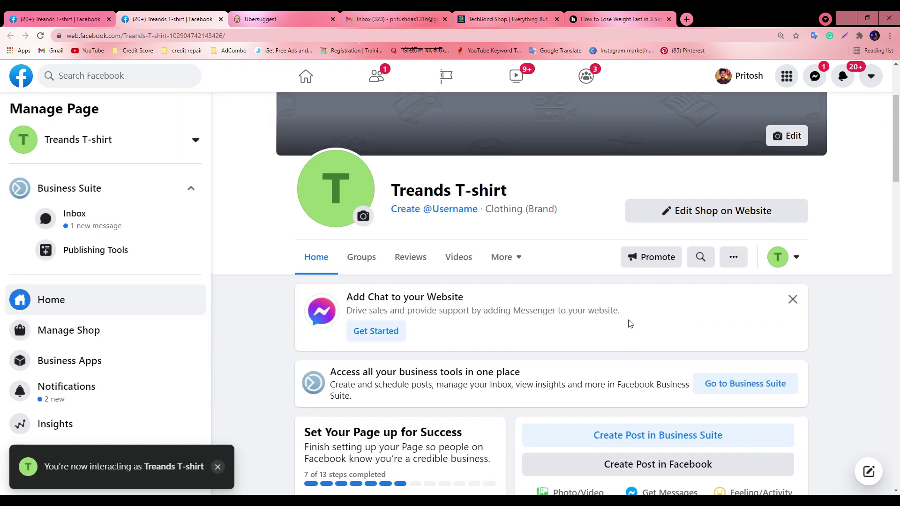
click(659, 215)
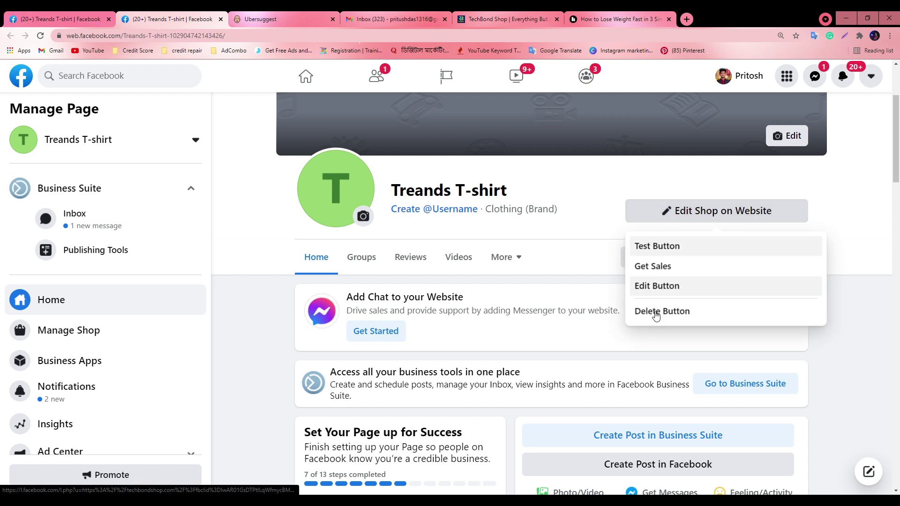
click(674, 290)
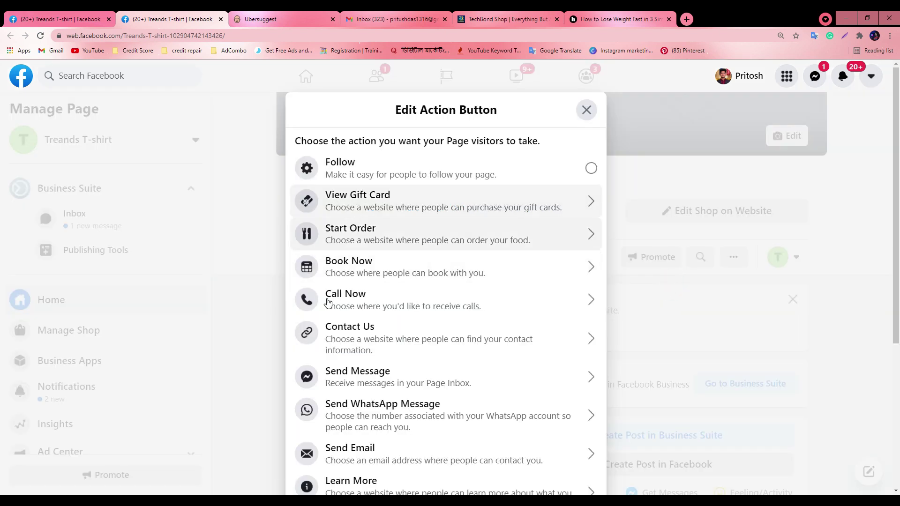
scroll(380, 399, down, 4)
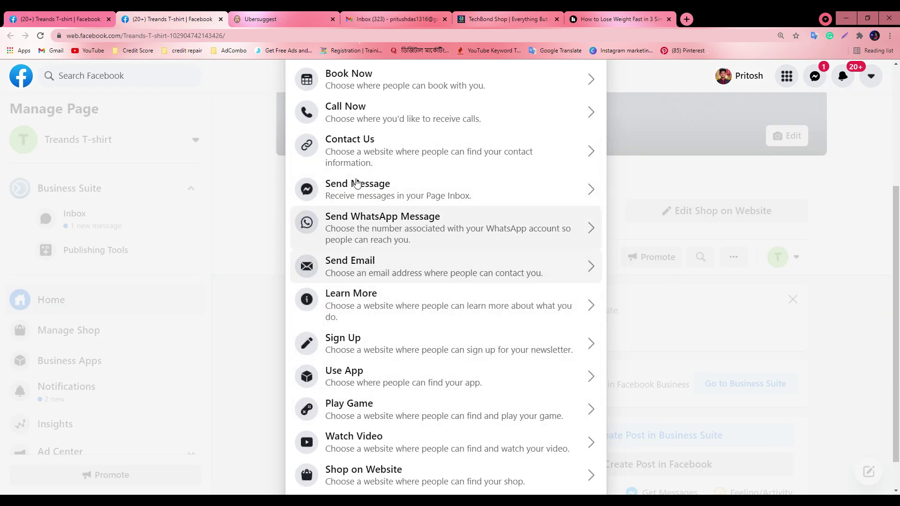
click(342, 115)
Enter a Bangladesh (+880) phone number and save the Call Now button
click(326, 254)
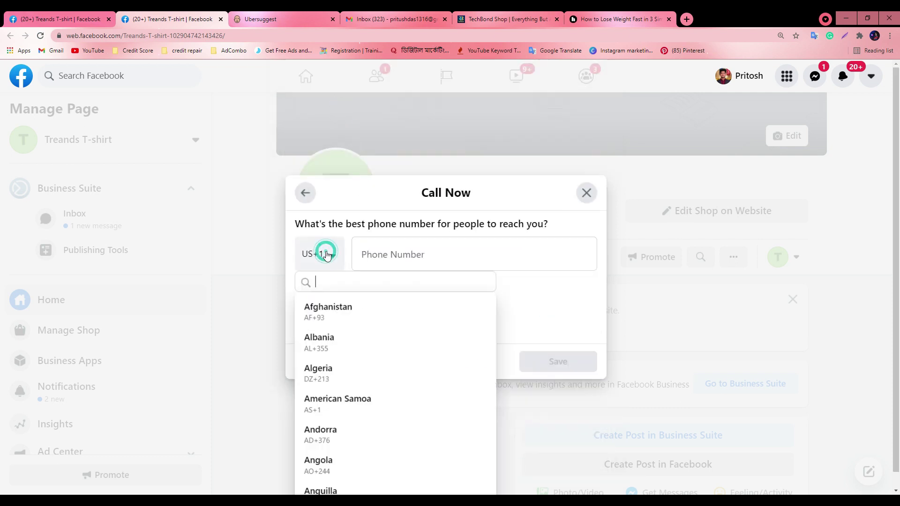
text(ban)
click(328, 307)
click(397, 248)
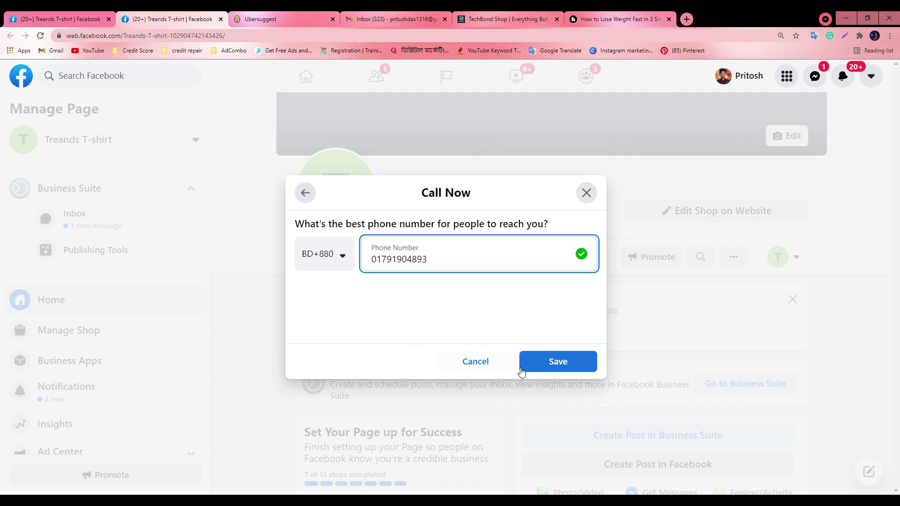
click(521, 372)
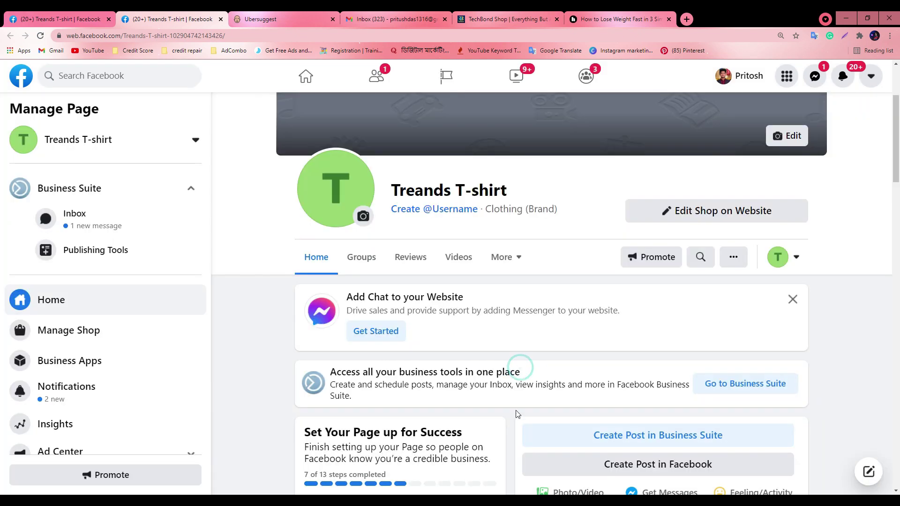
Switch to the personal profile's visitor view and reload the page
click(797, 260)
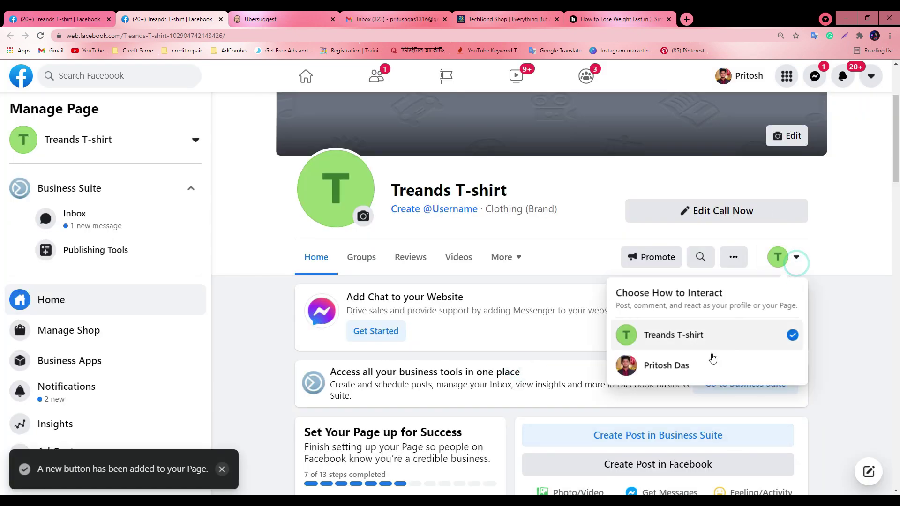
click(683, 369)
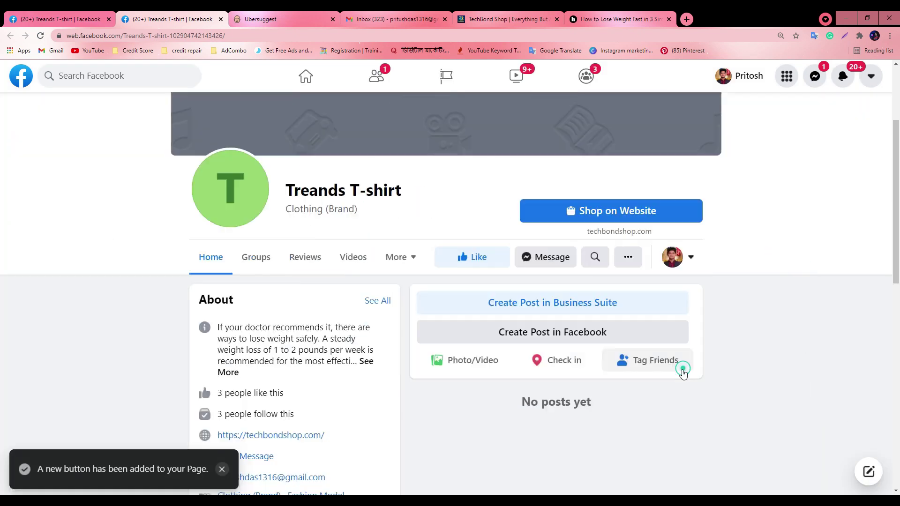
click(41, 36)
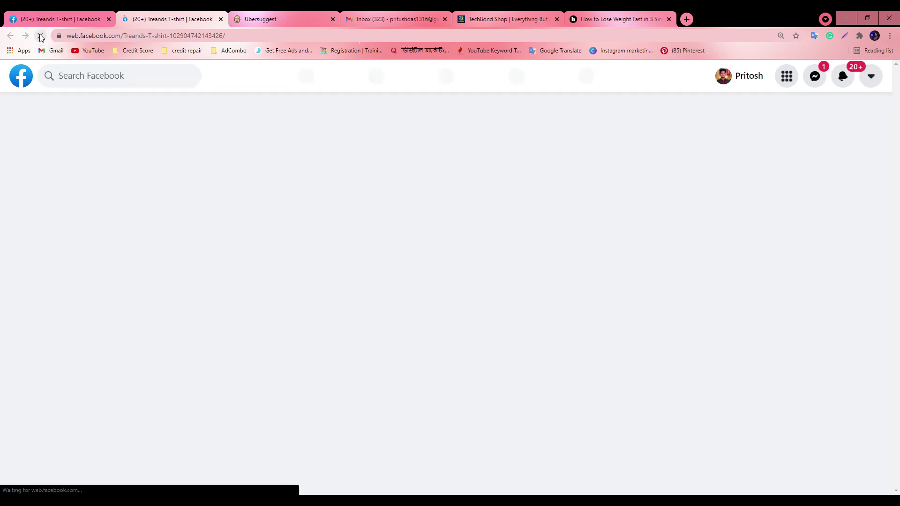